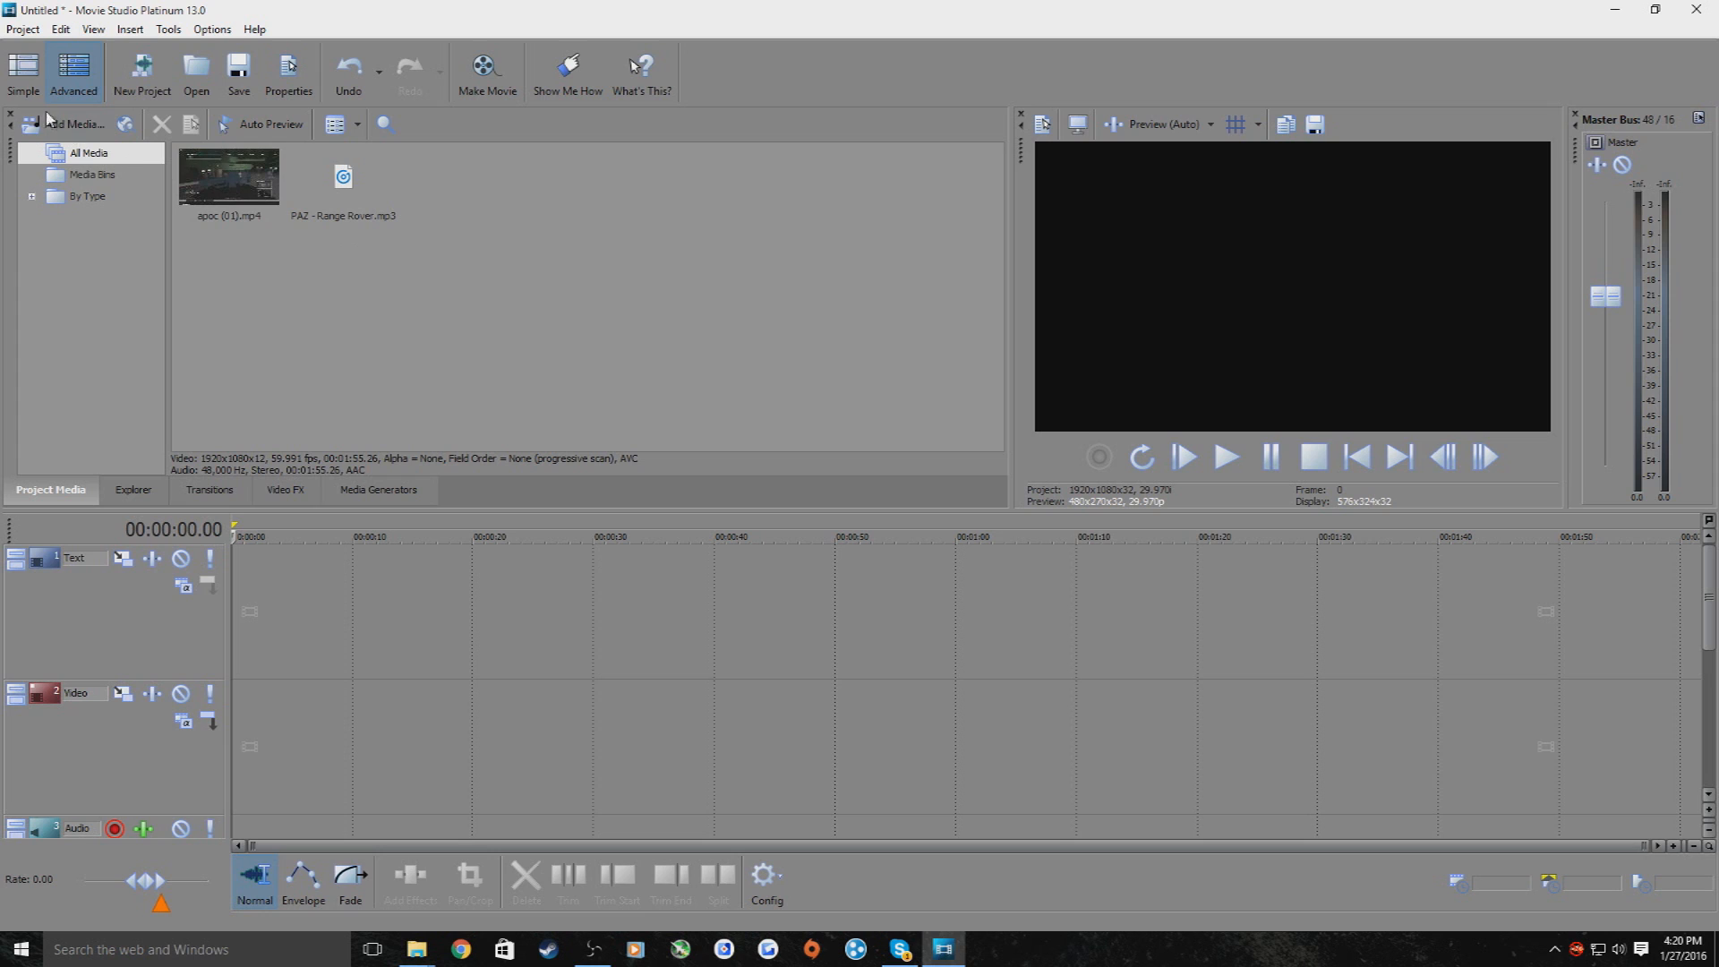
Compare the Simple and Advanced editing layouts, and return to the Advanced layout
click(23, 72)
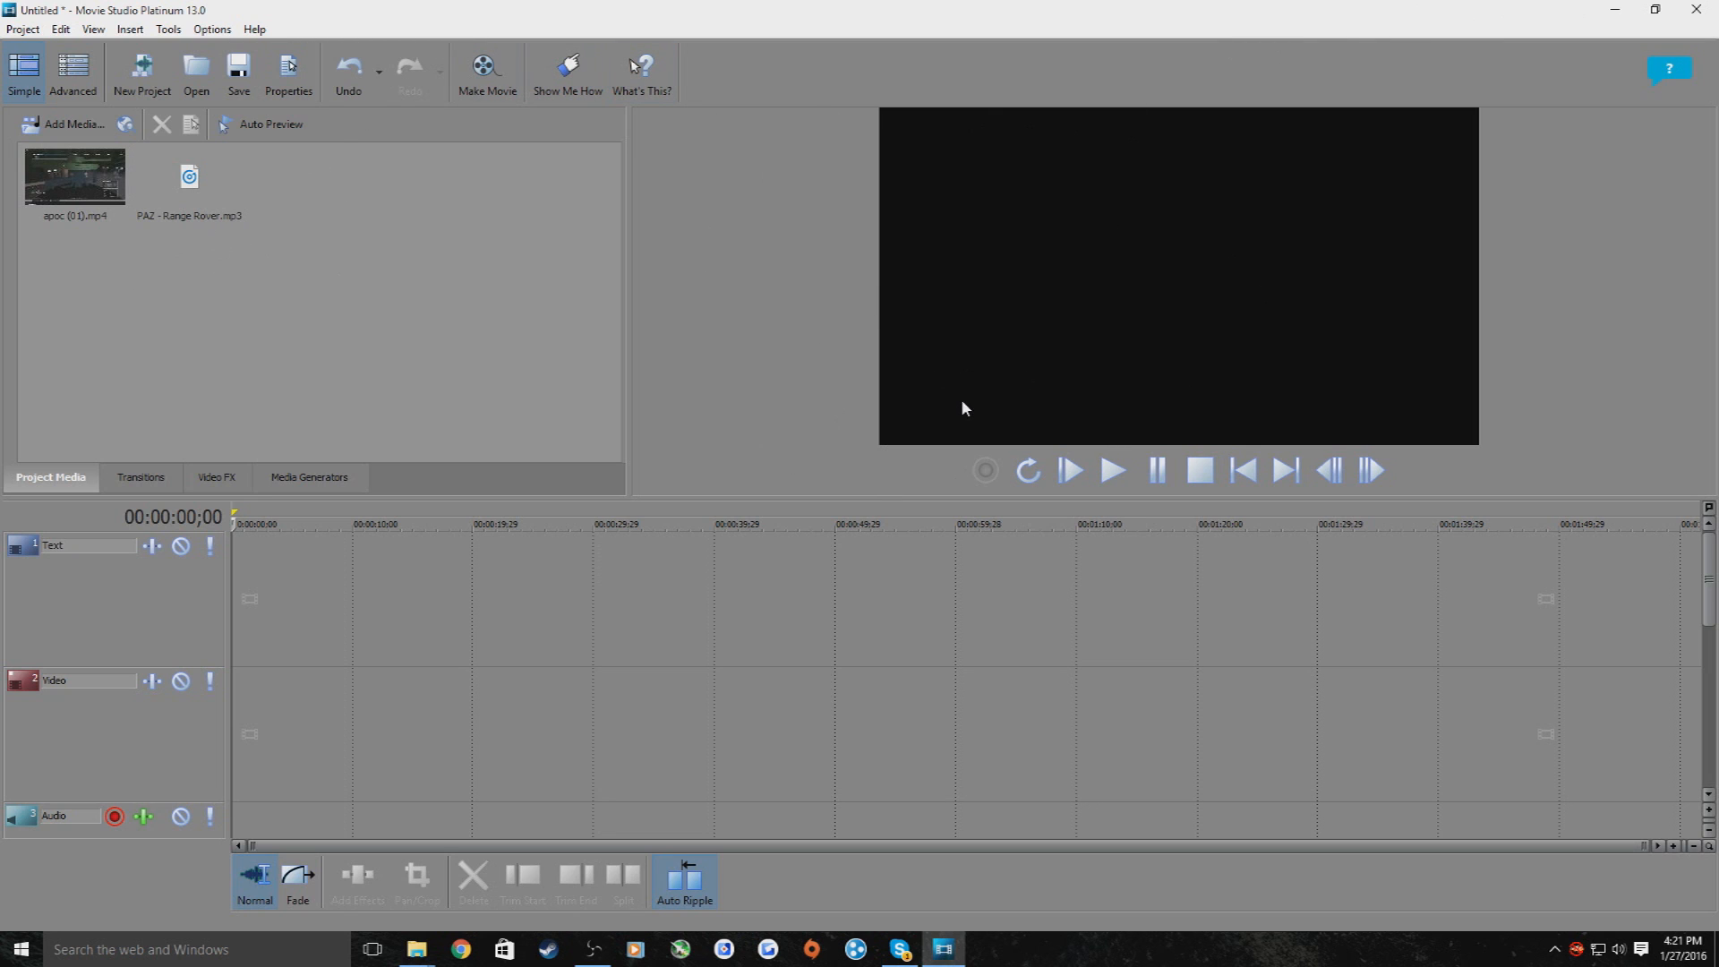
click(75, 90)
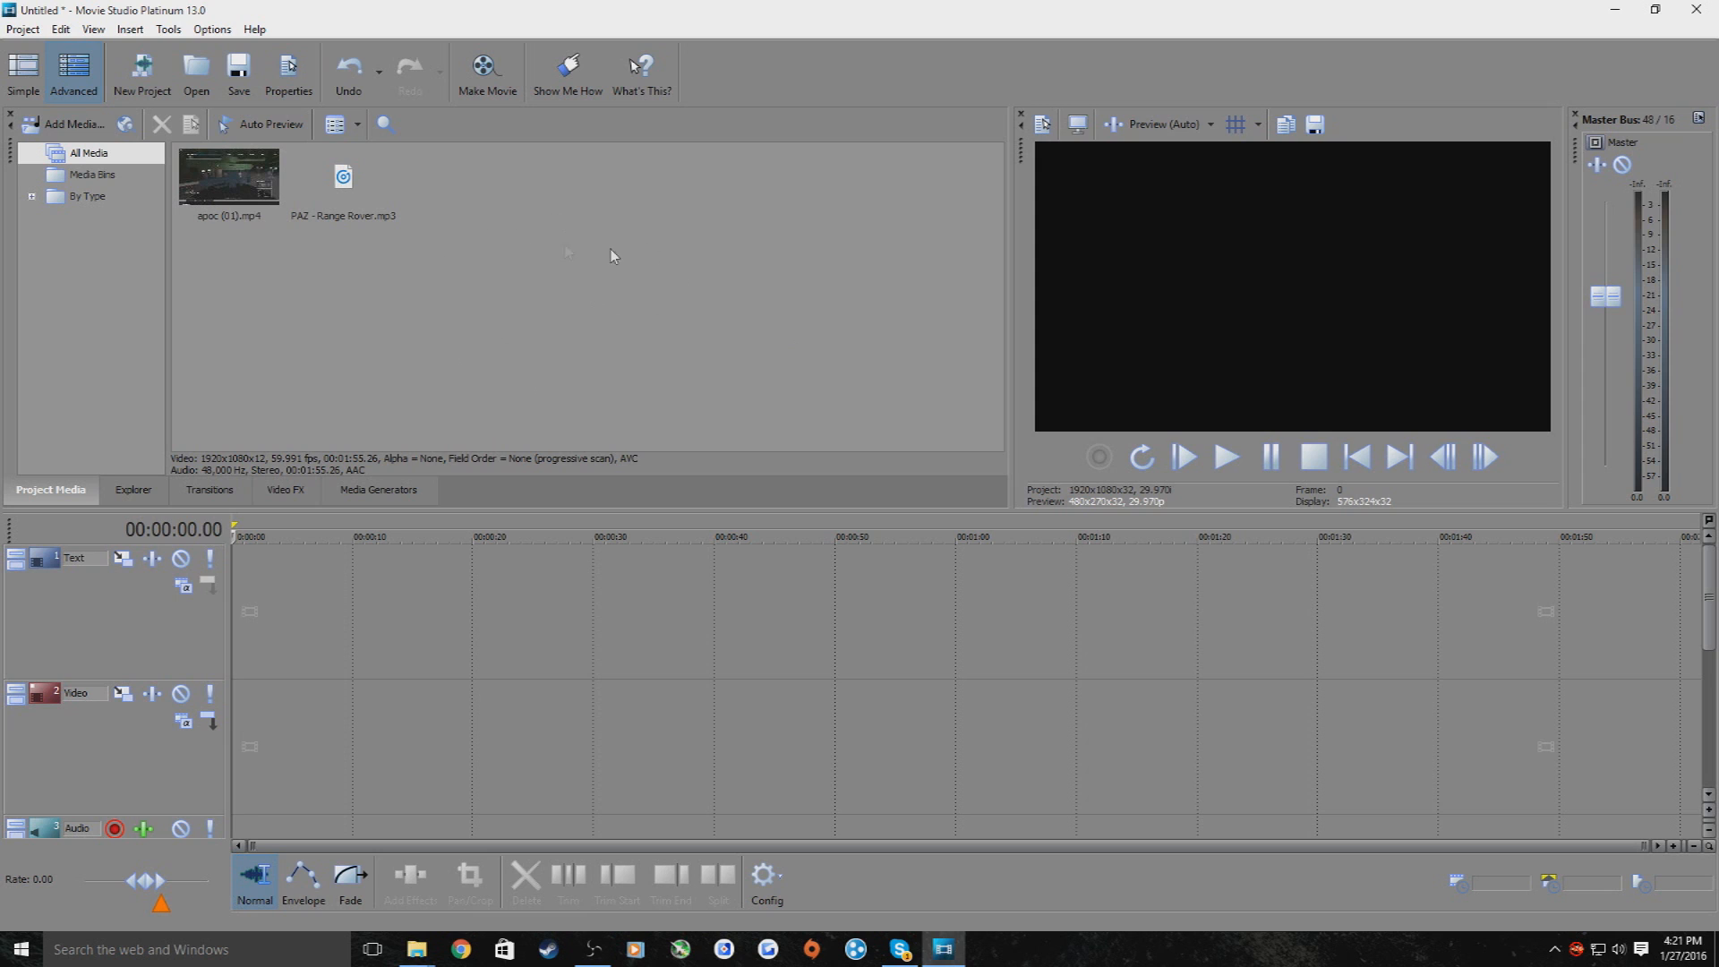
click(23, 72)
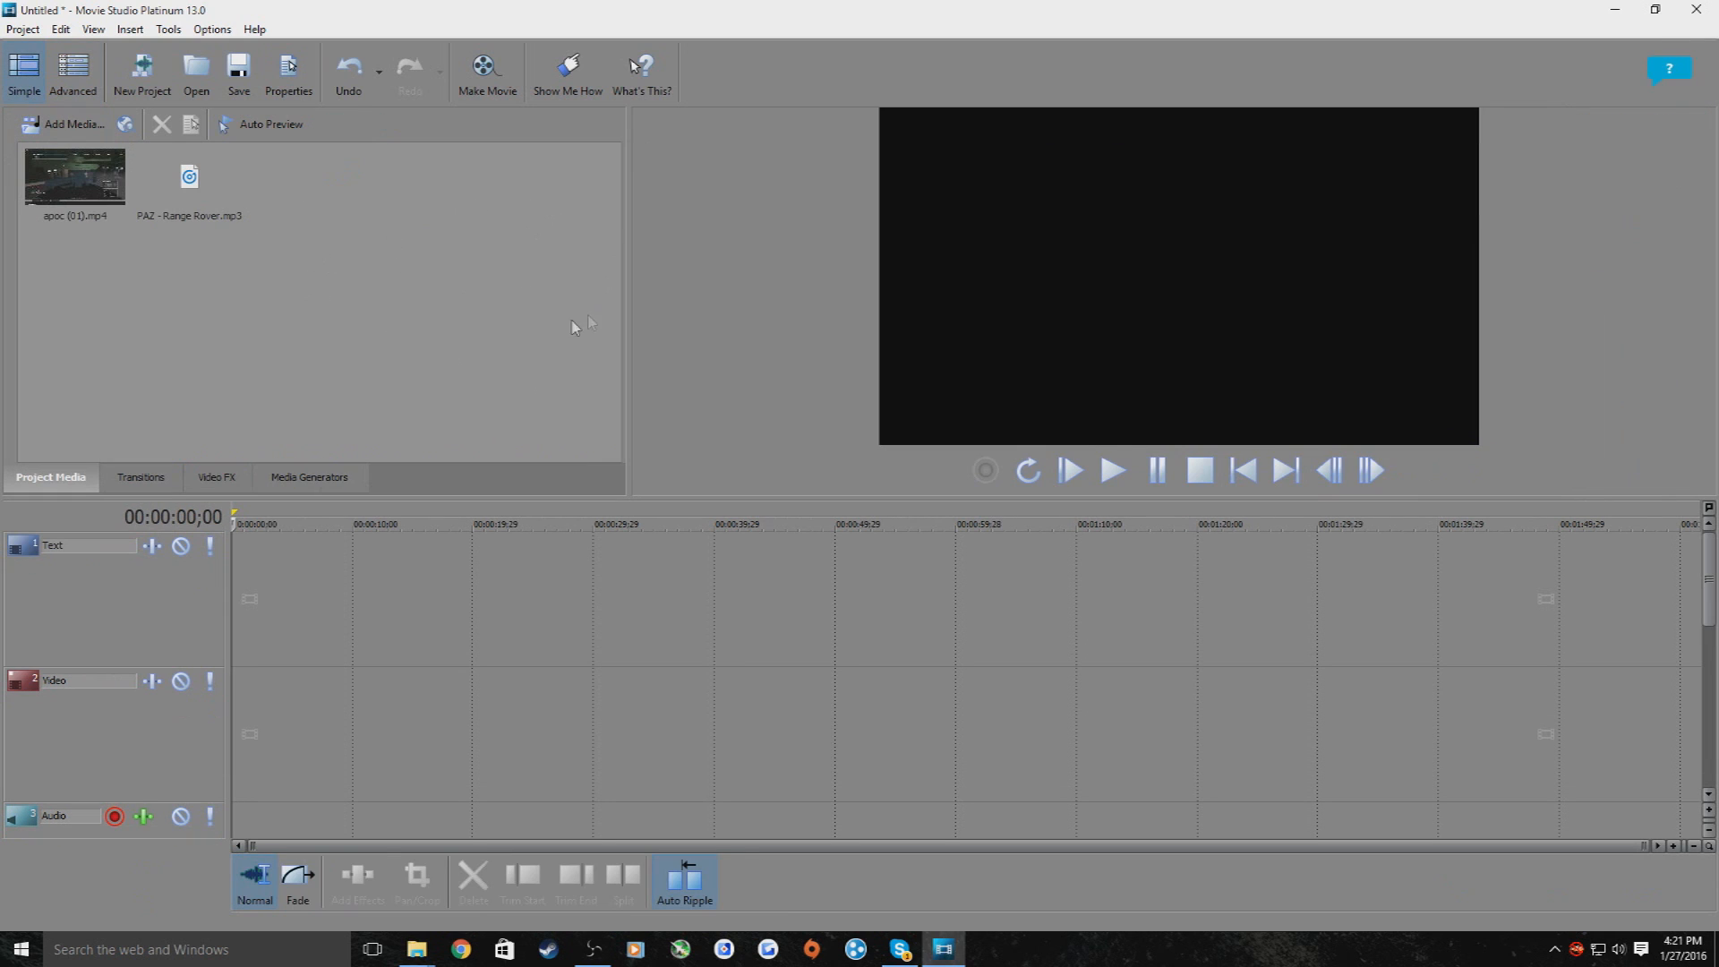
click(80, 83)
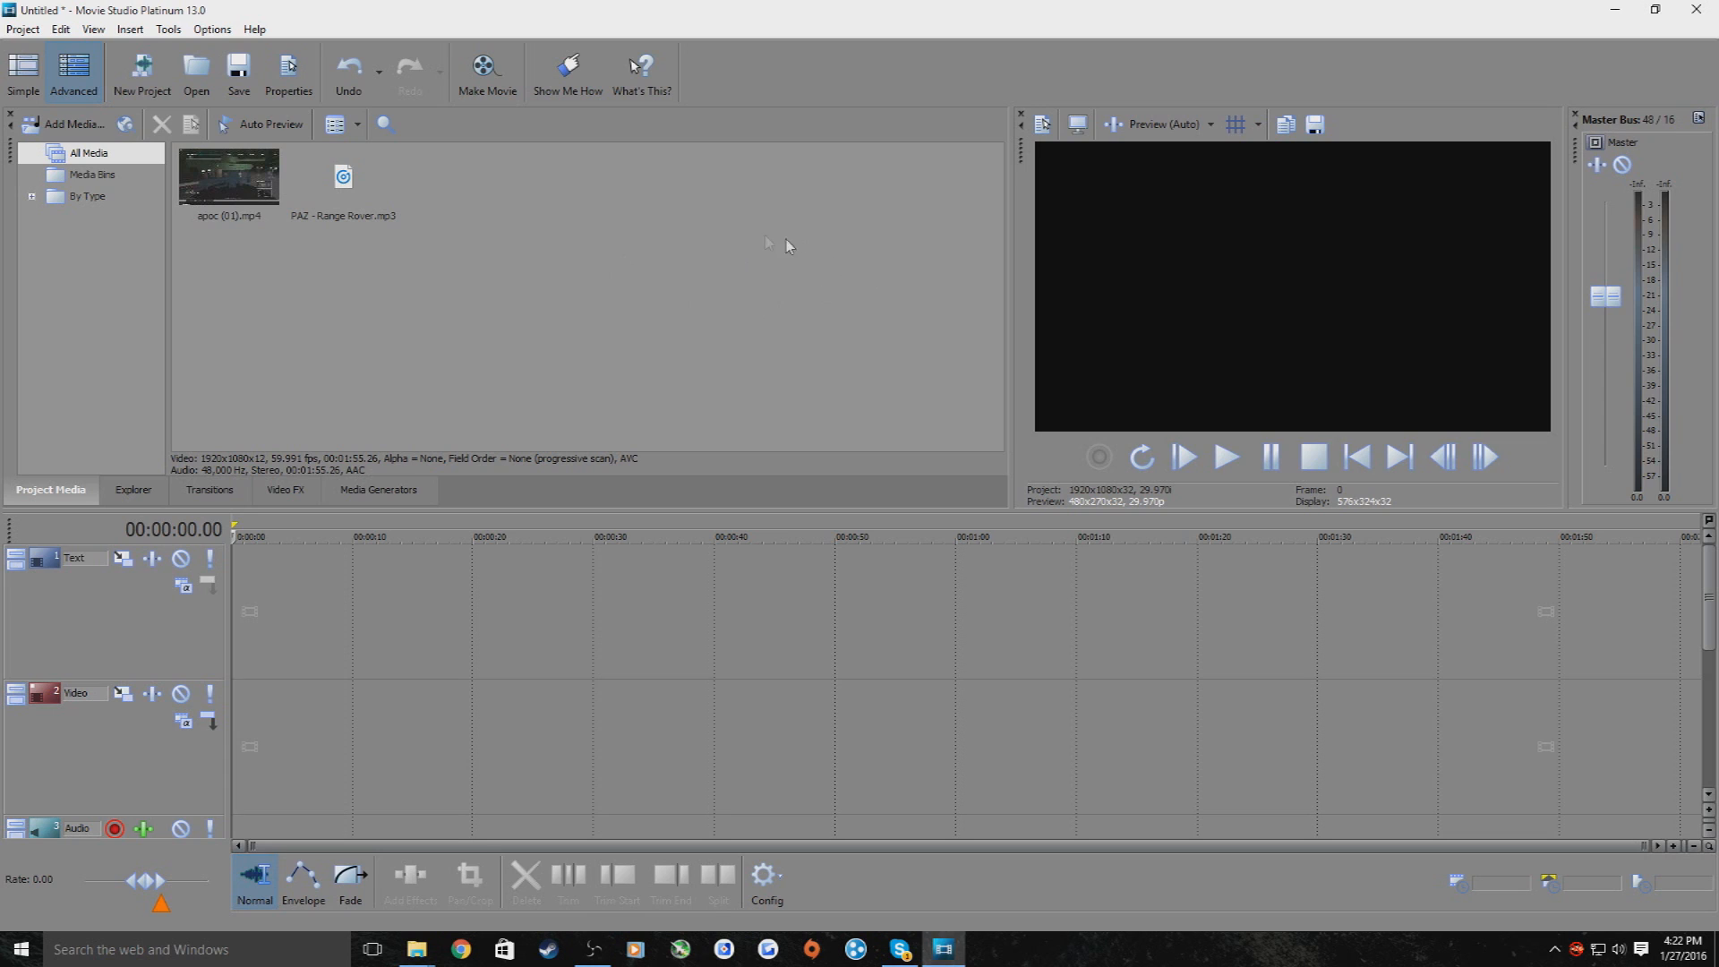
click(18, 31)
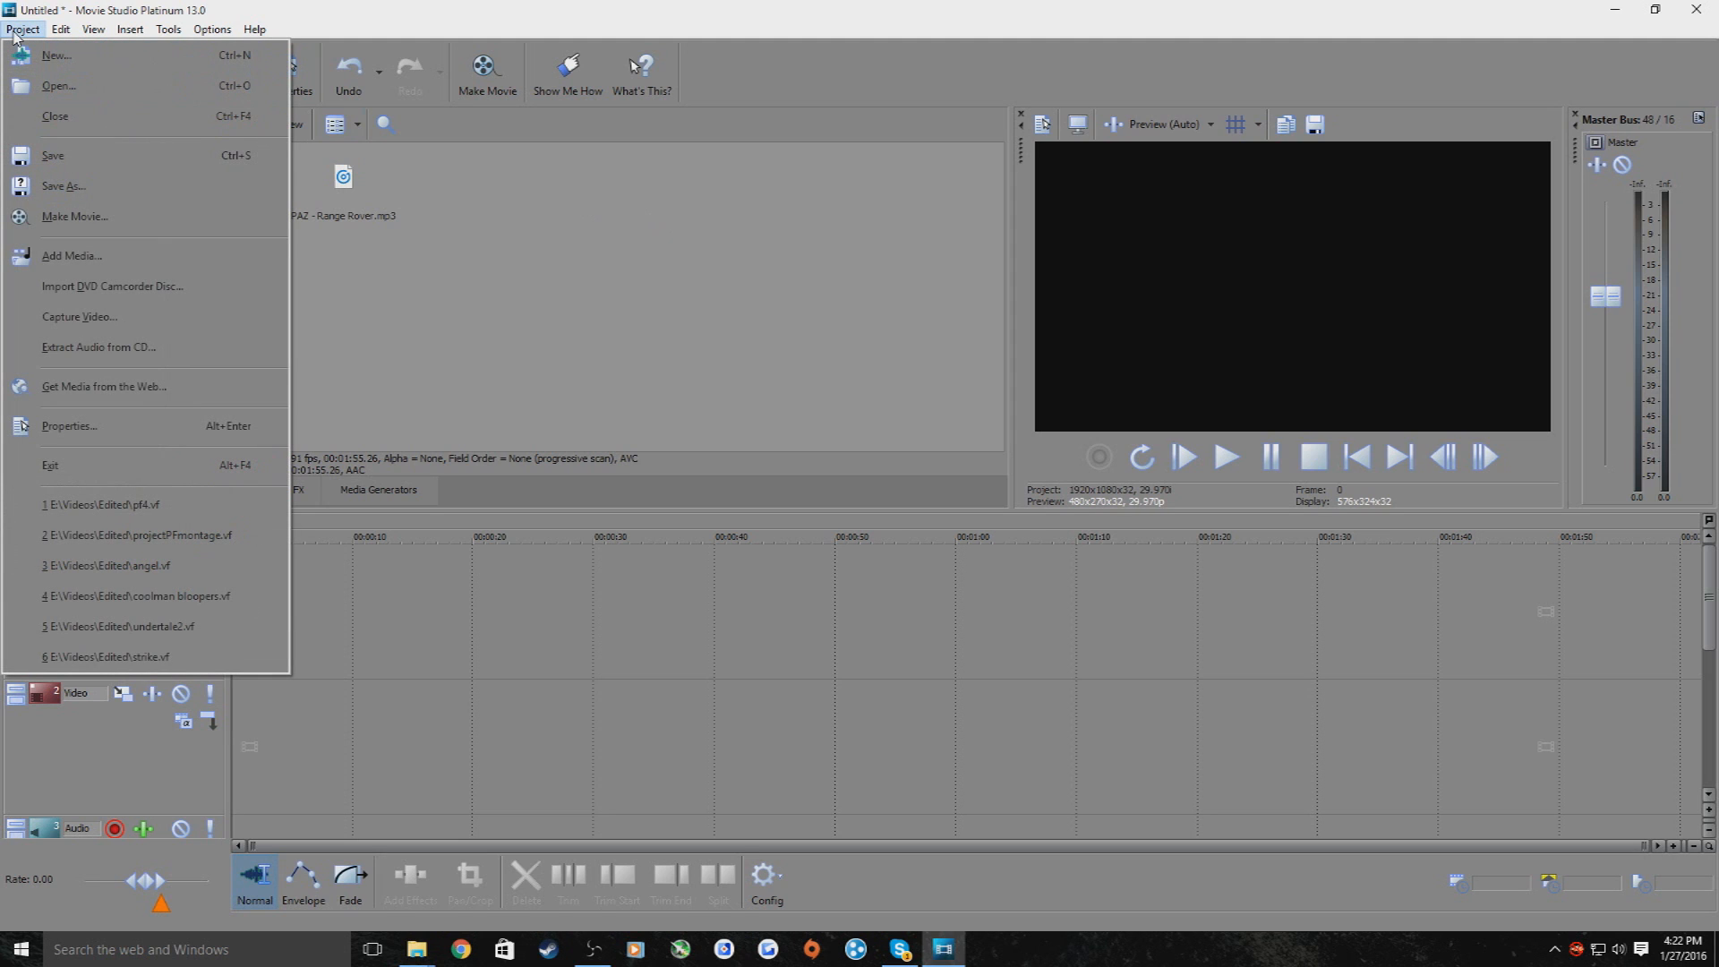
click(607, 364)
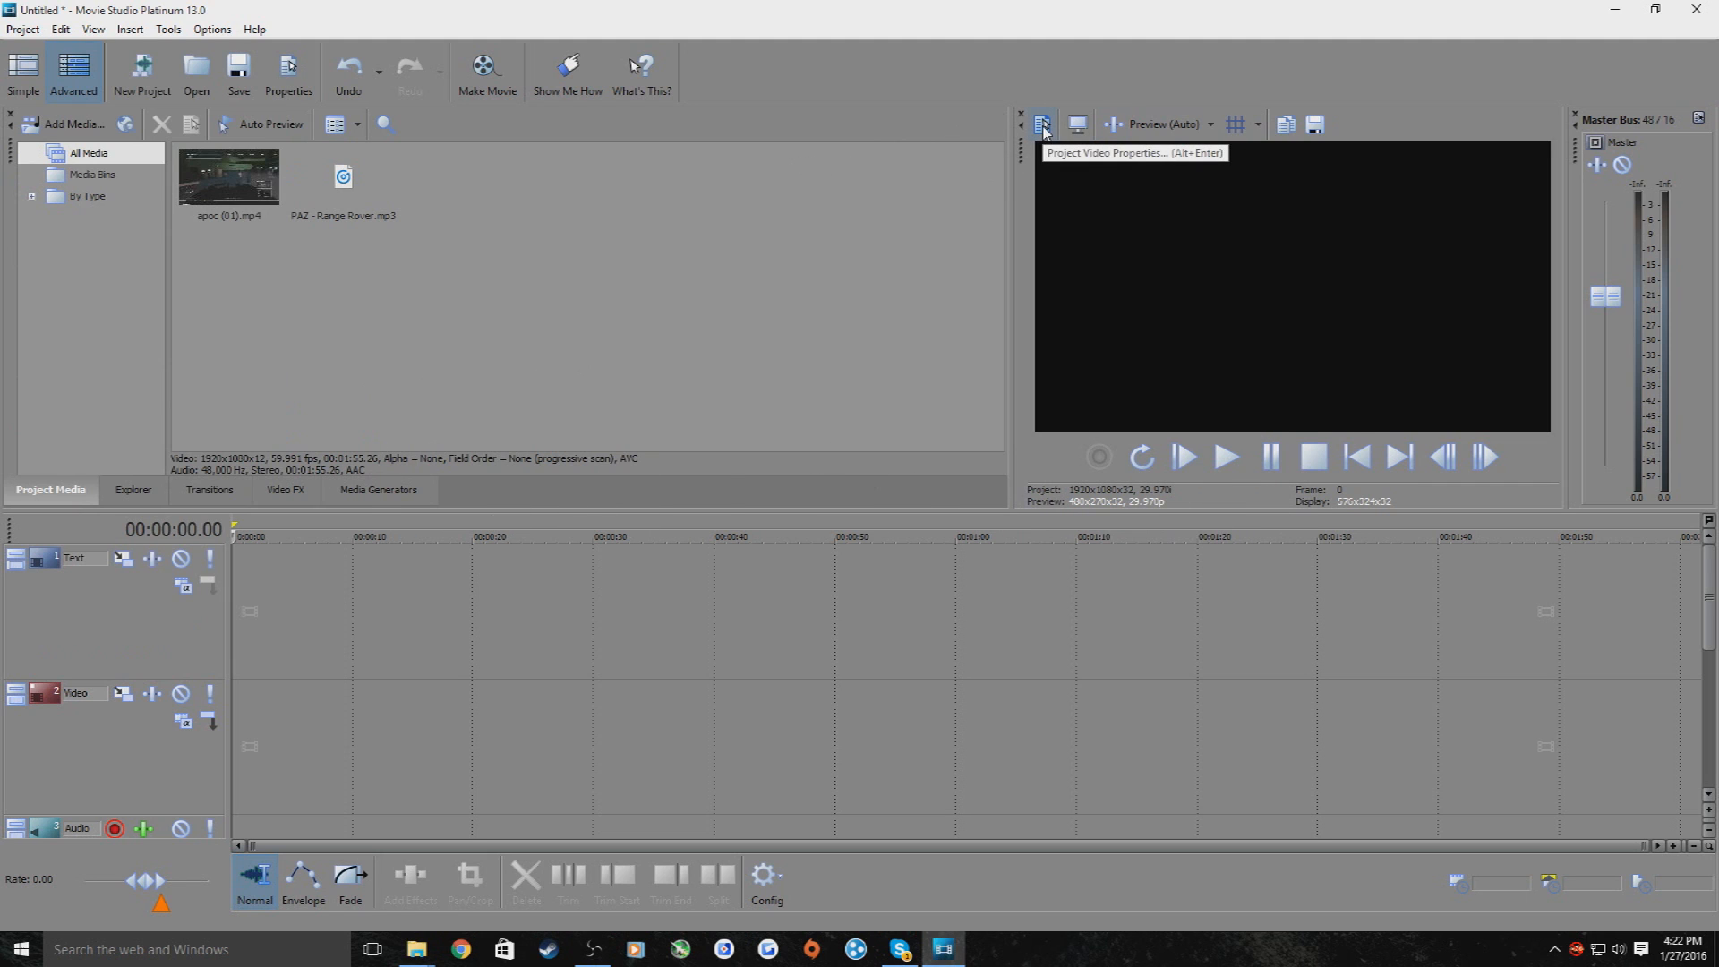
Set the project's frame rate to 59.940 (Double NTSC) in the project video properties
click(1044, 131)
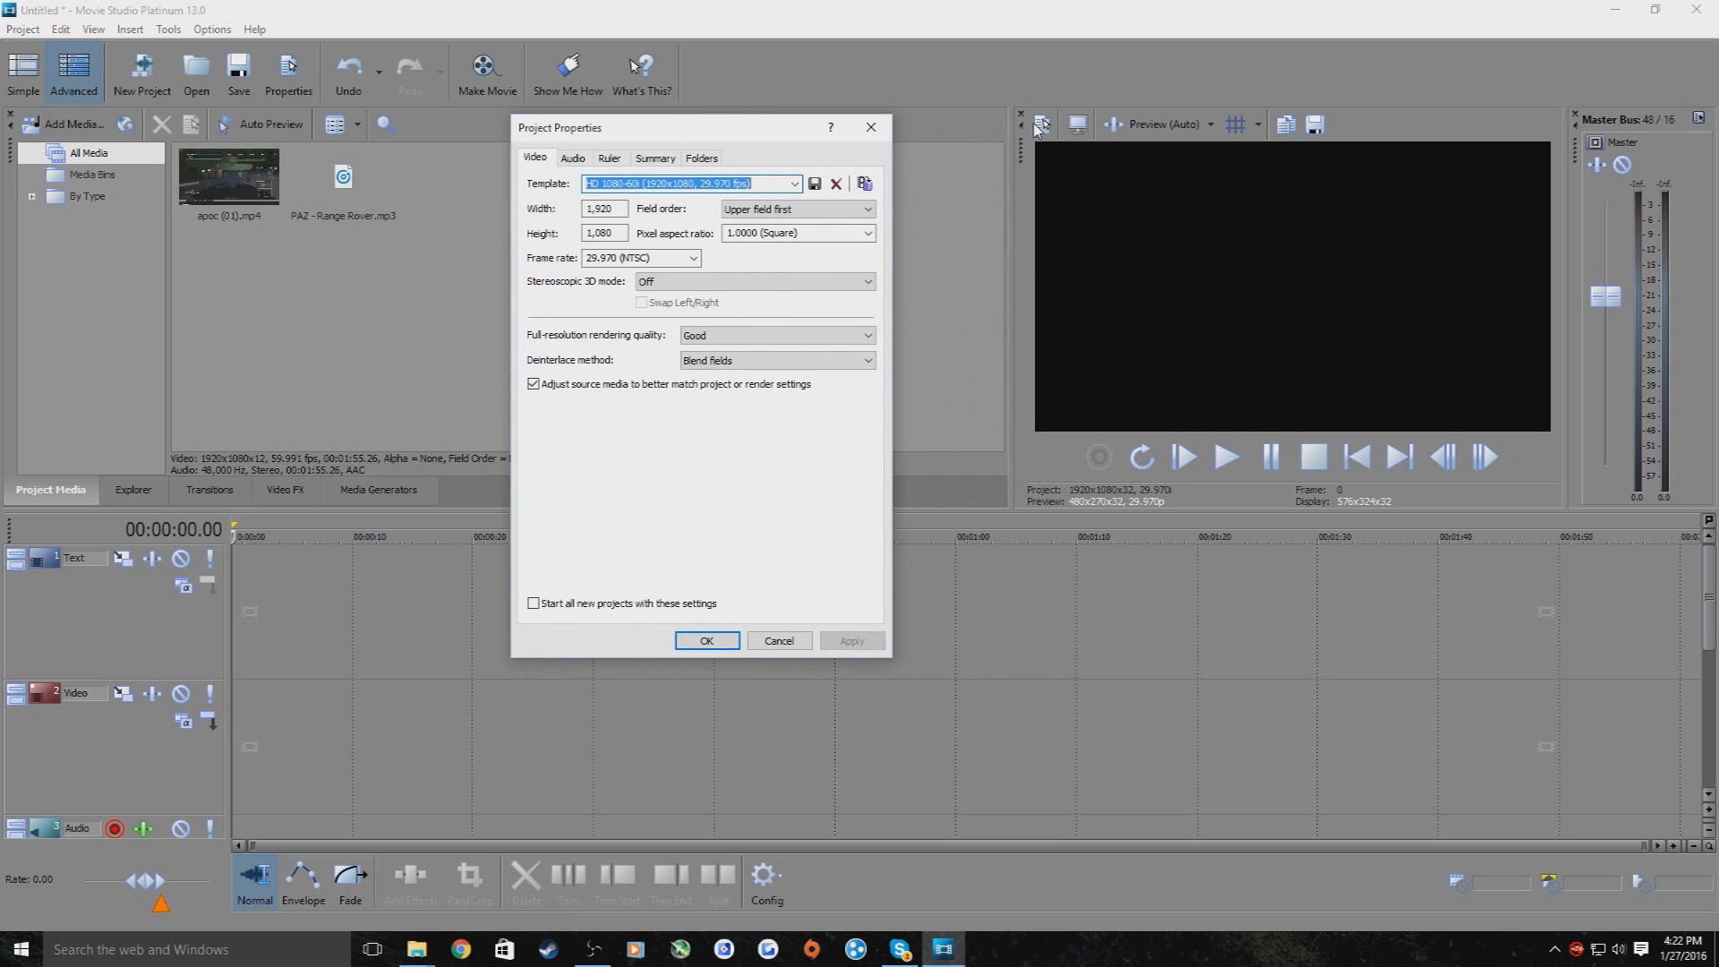
drag(706, 123, 772, 199)
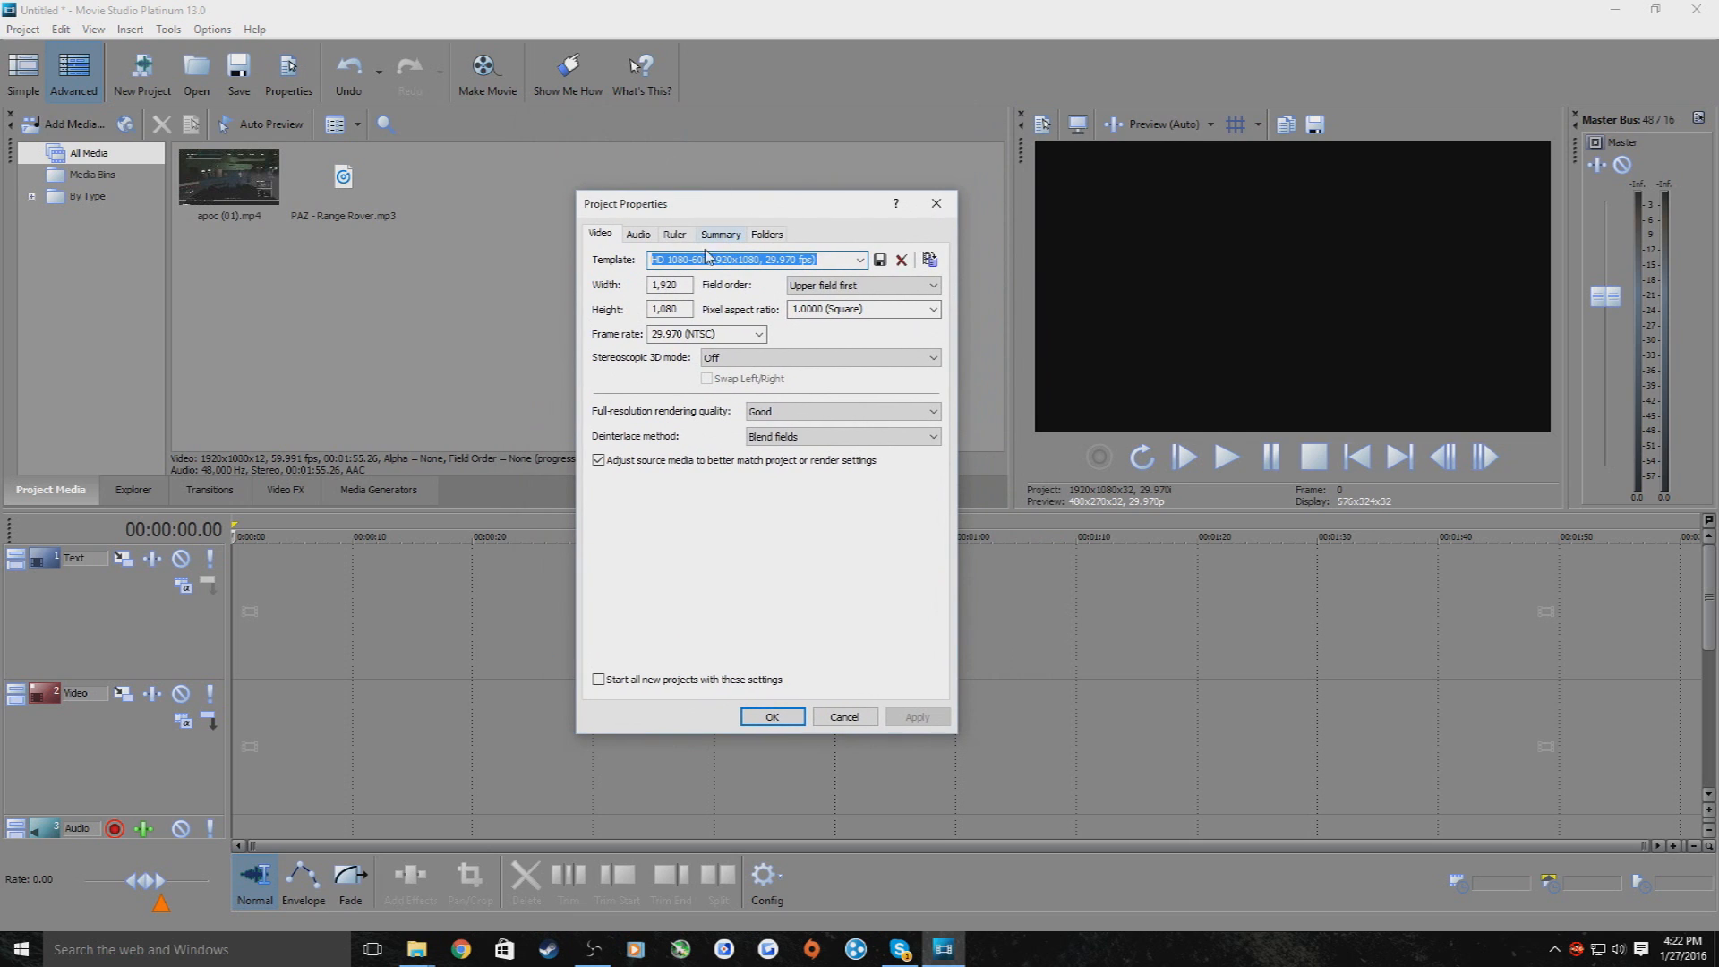
click(760, 334)
click(704, 405)
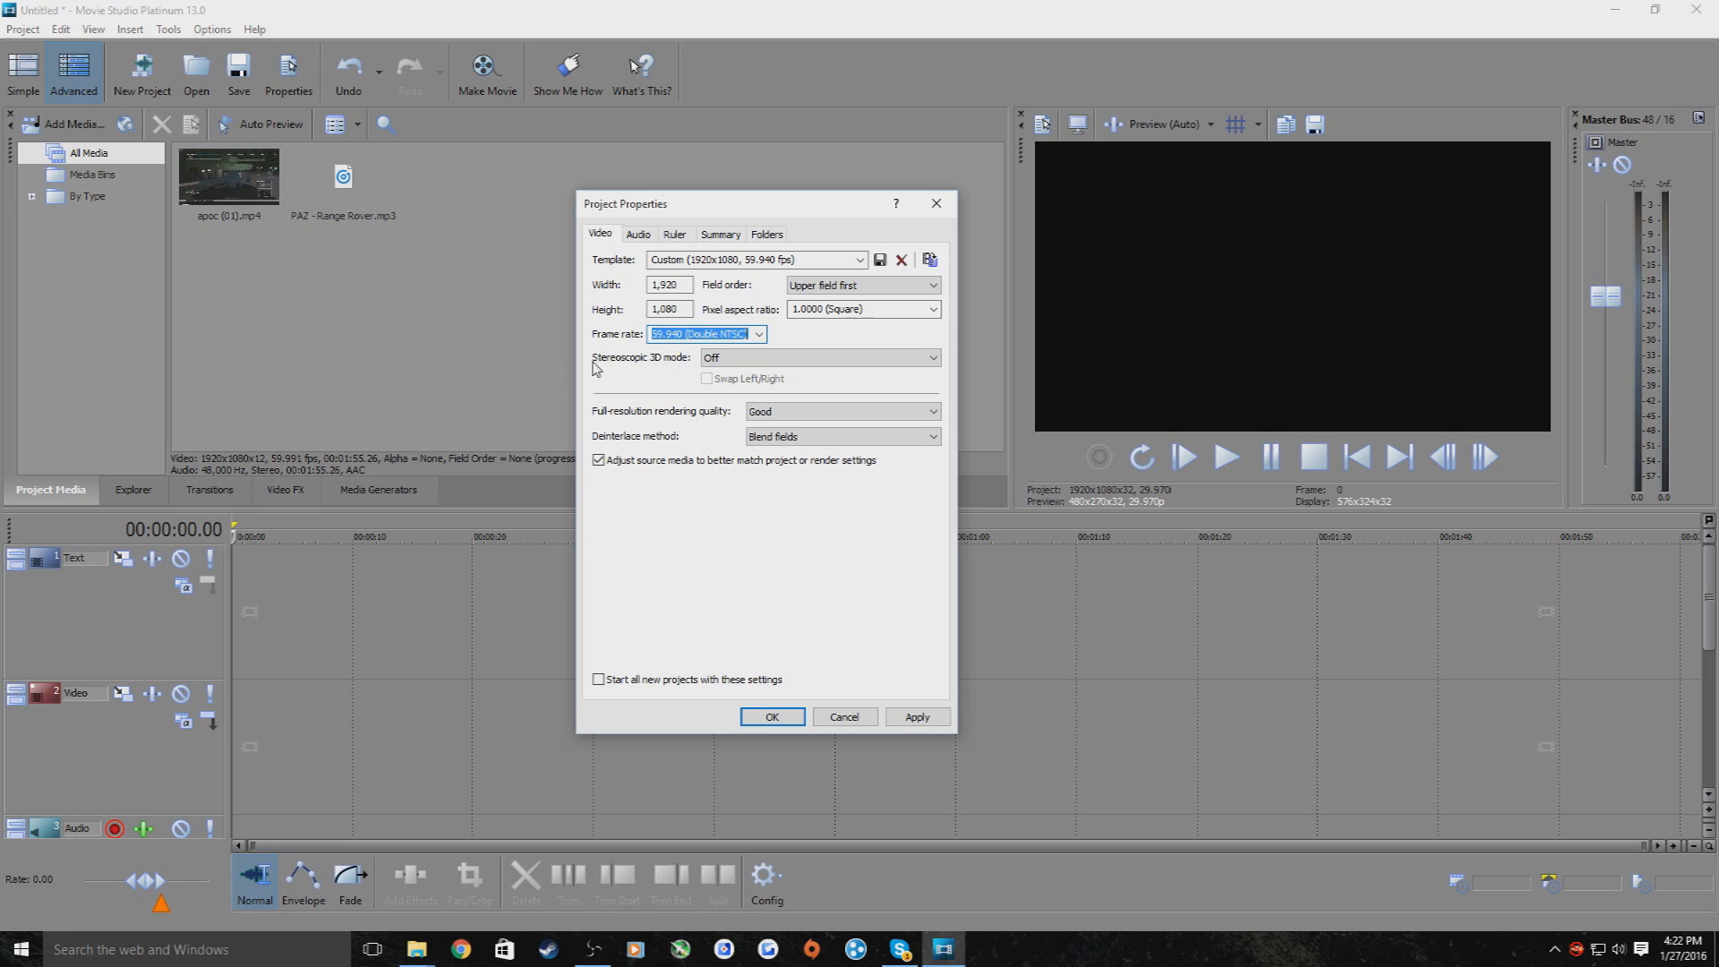
Set the project's Stereoscopic 3D mode to Anaglyphic (red/cyan) and apply the project properties
click(708, 360)
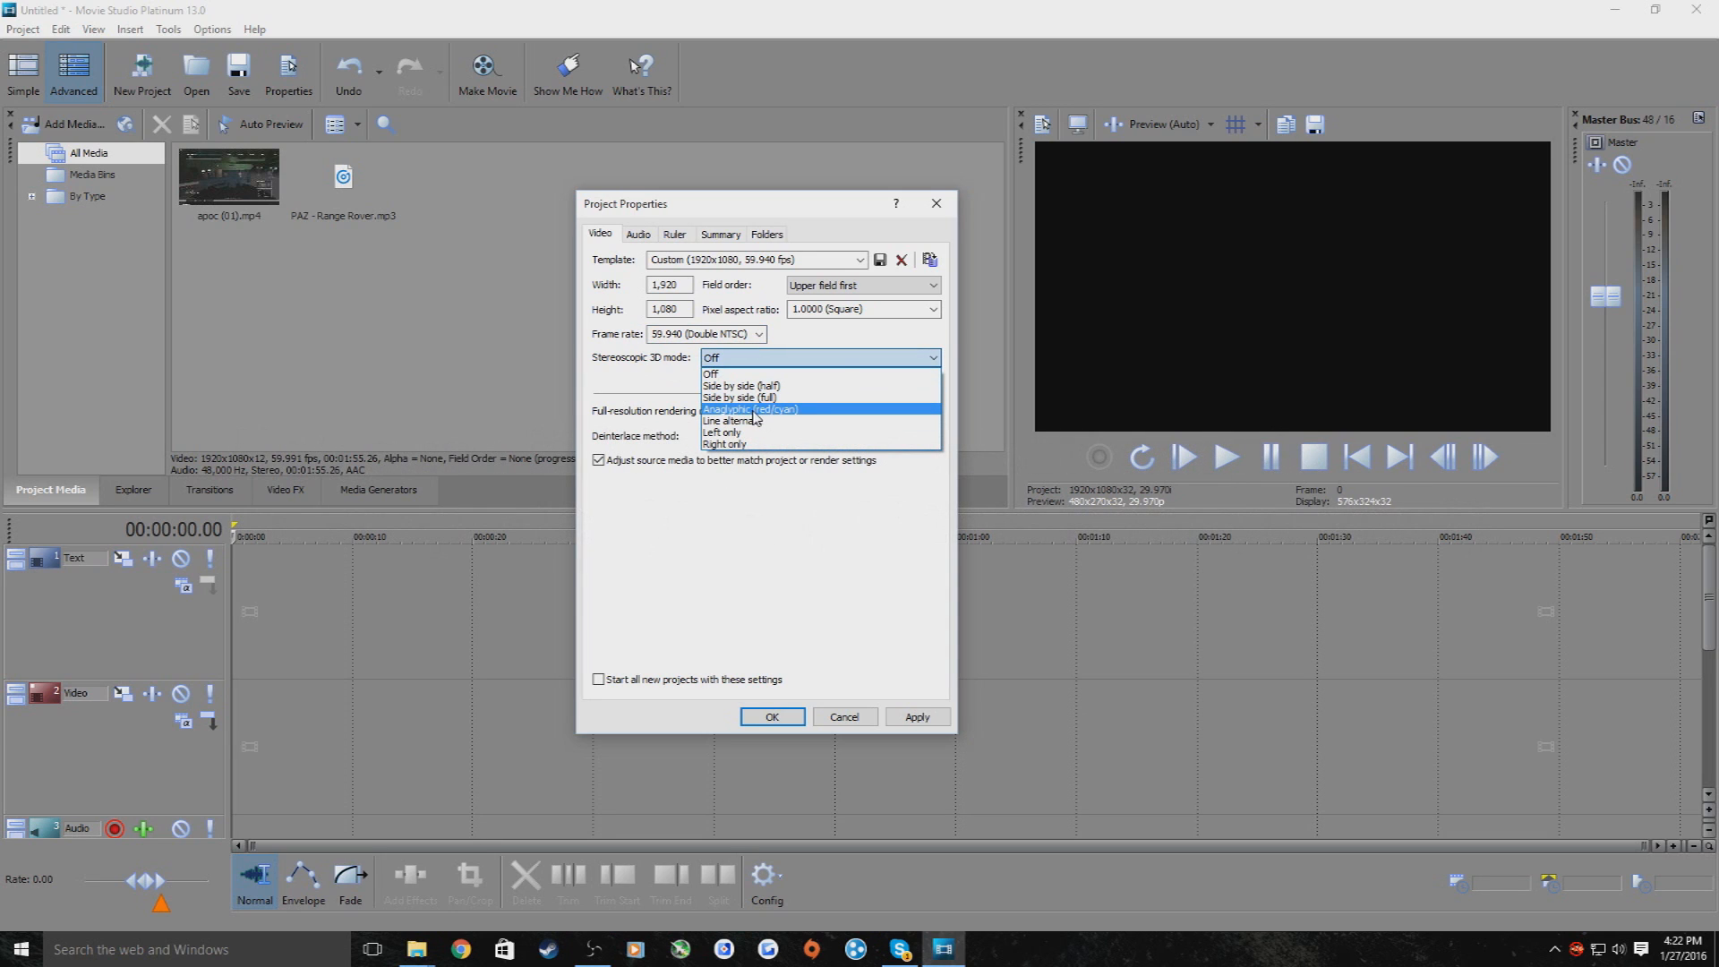
click(739, 373)
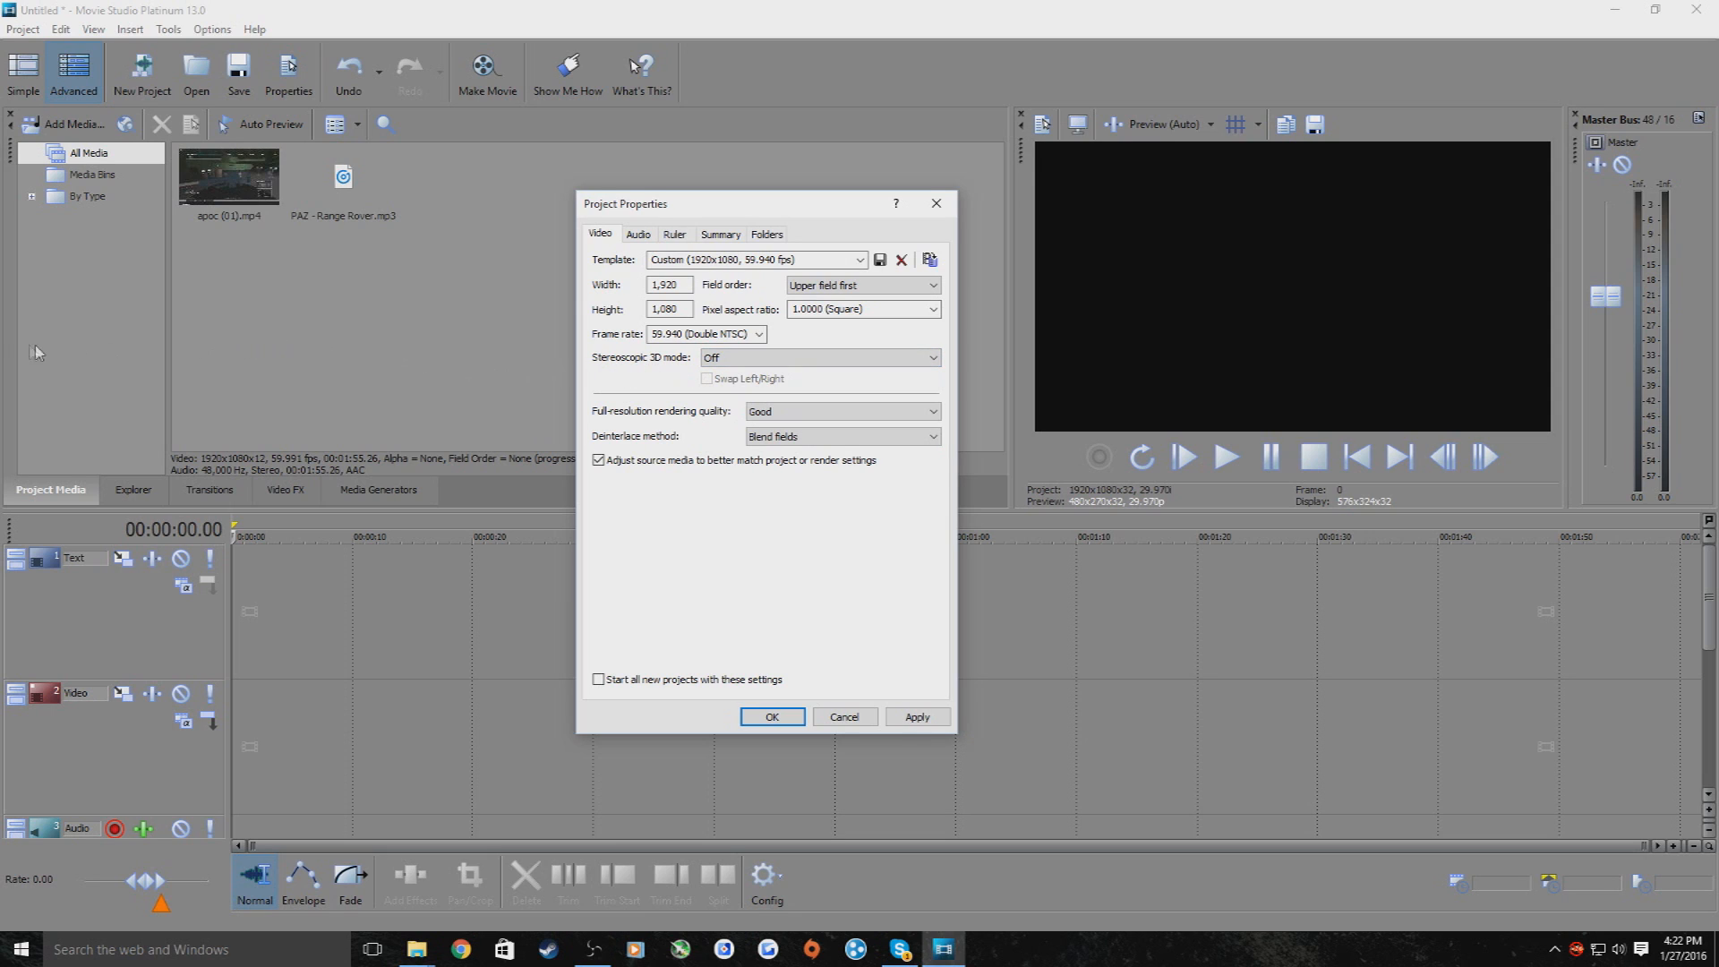
click(808, 357)
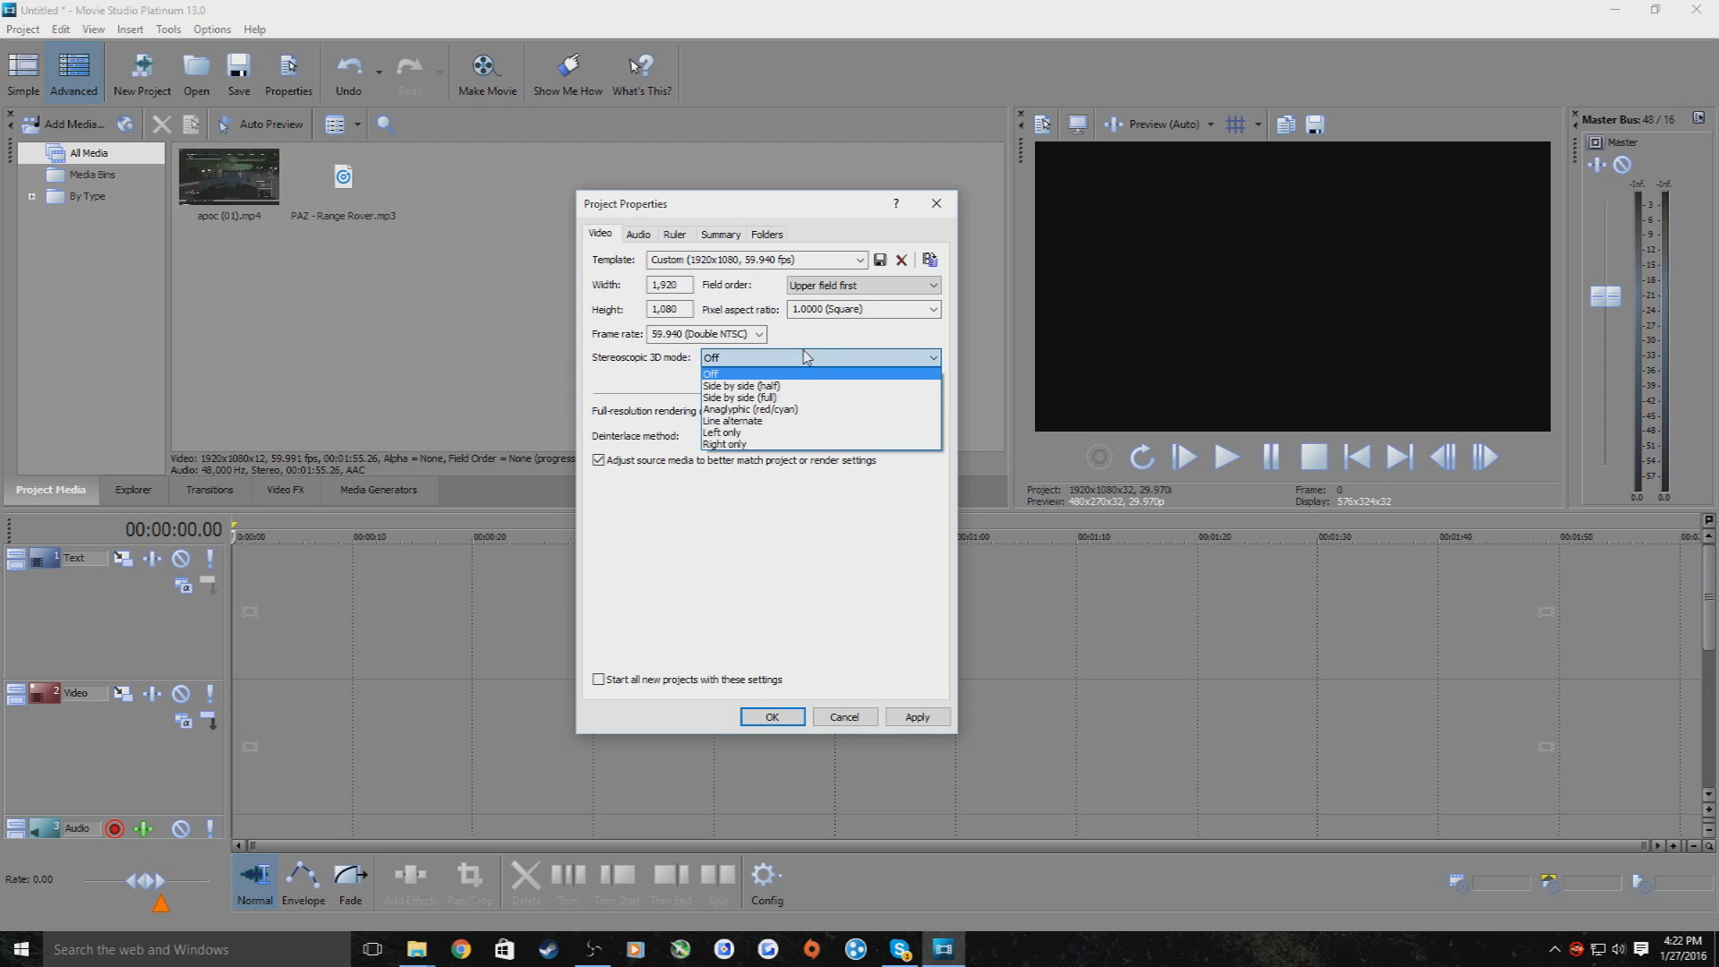
click(797, 419)
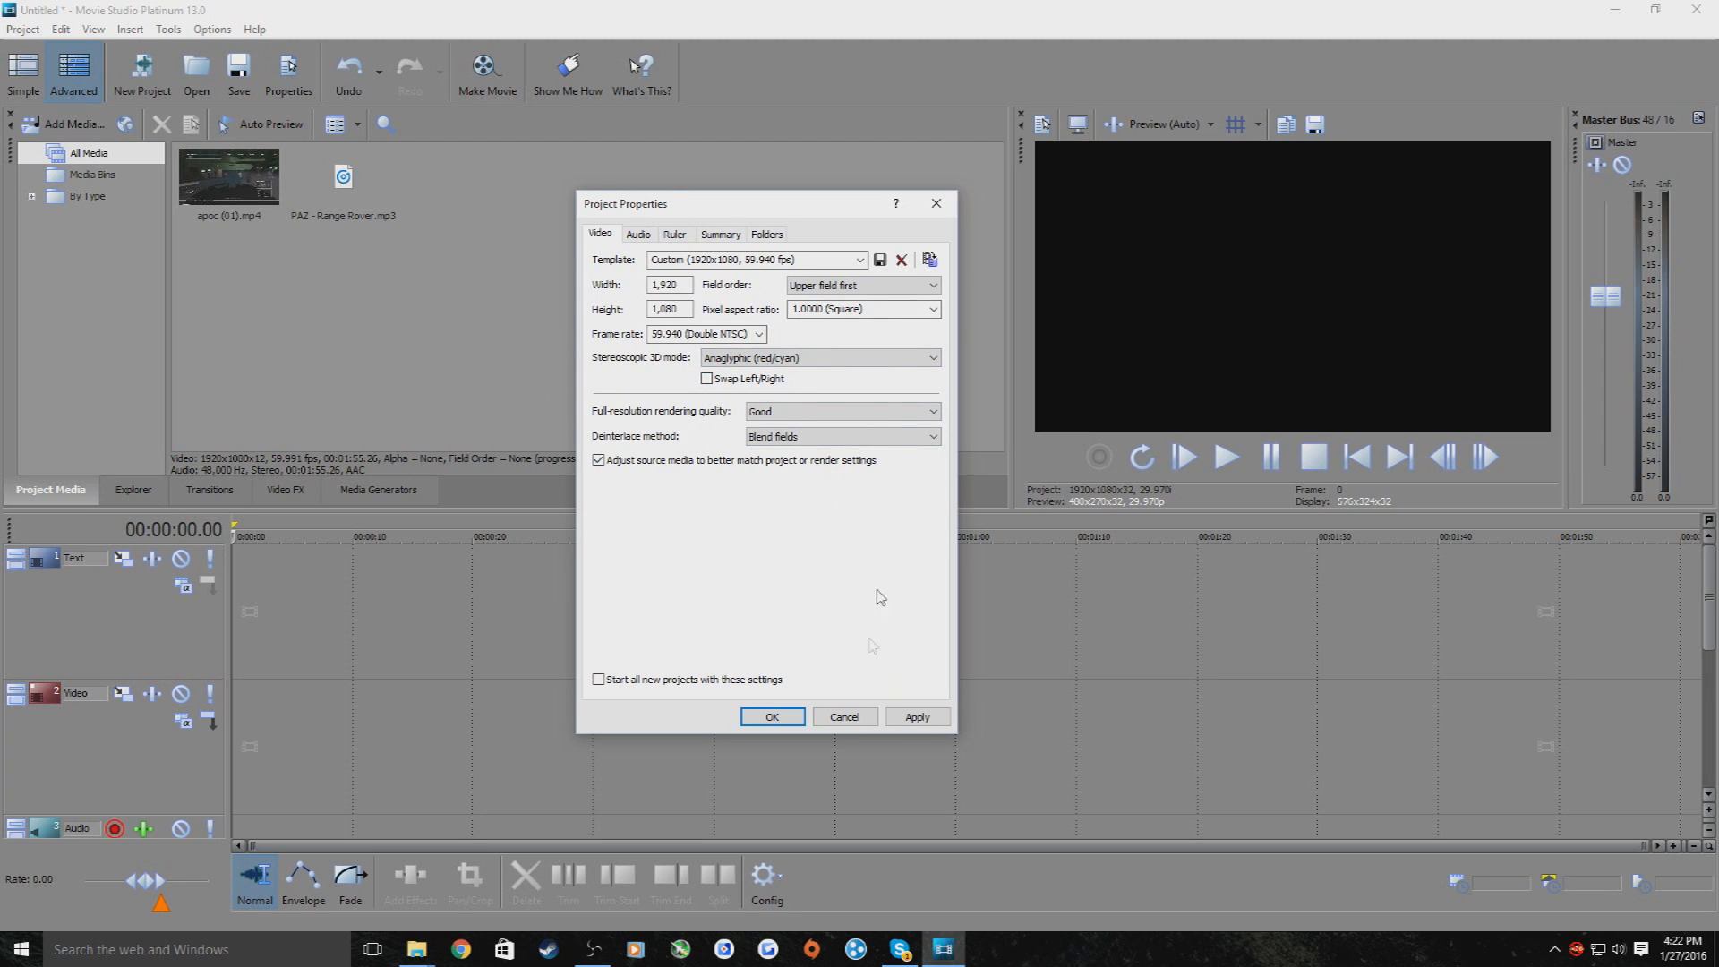
click(916, 722)
click(788, 721)
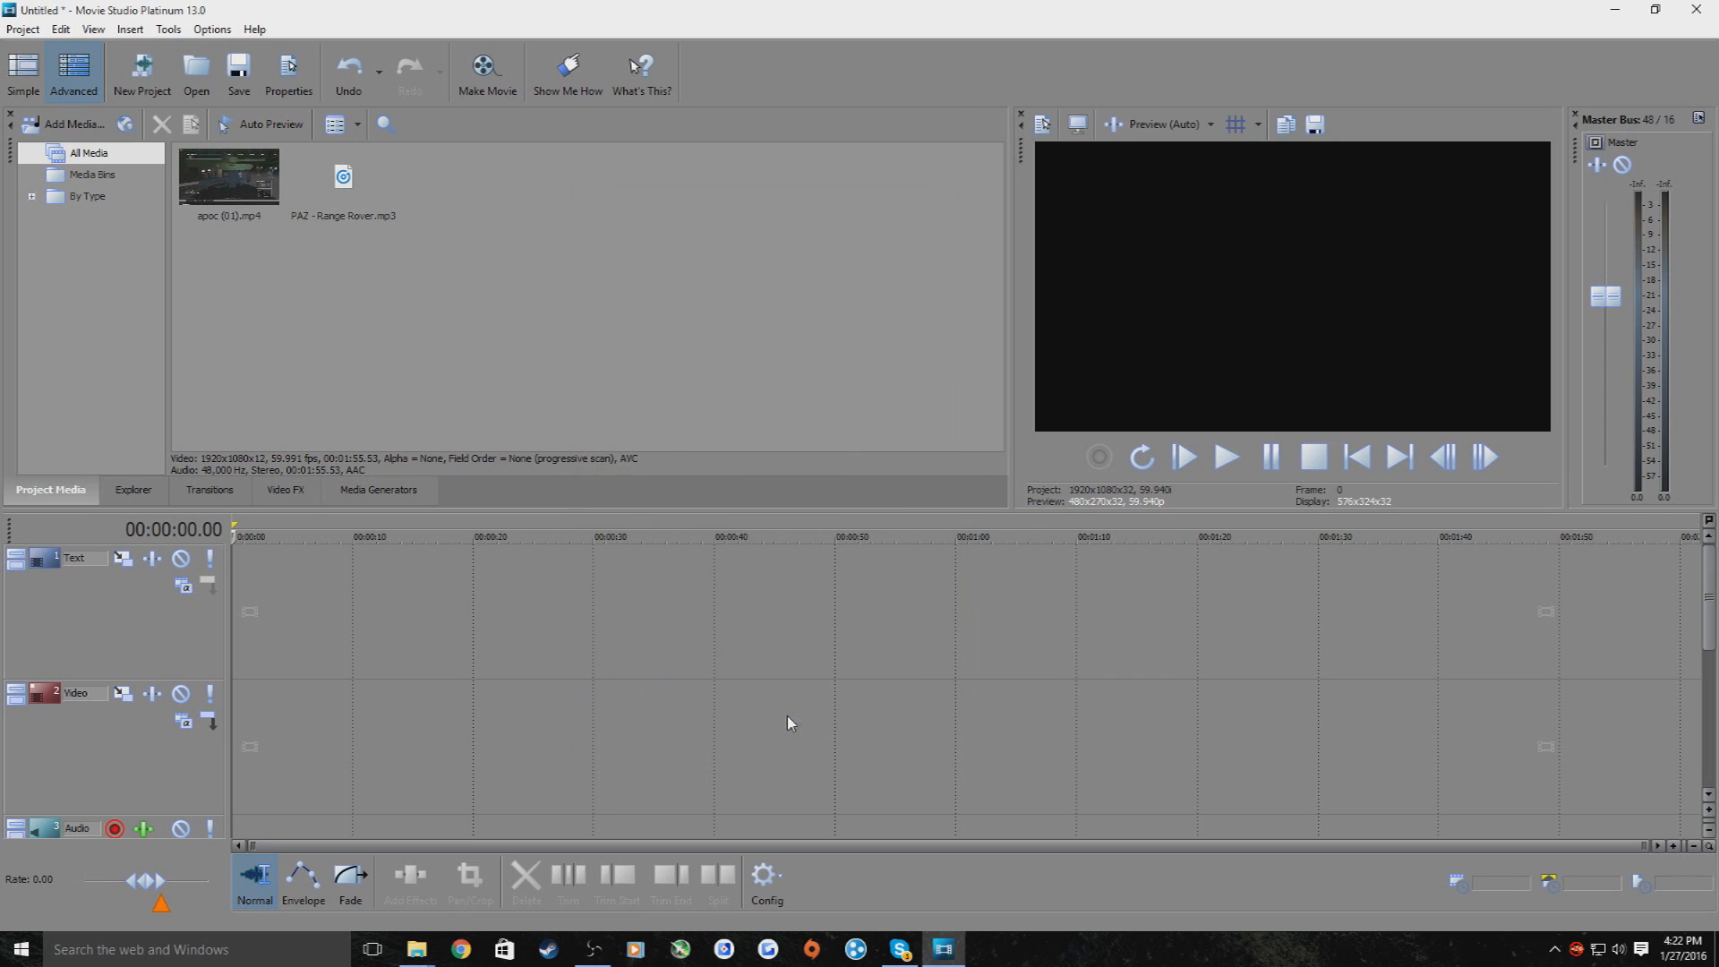
Place apoc (01).mp4 at the start of the Video track and move the playhead to about 00:00:35.58
drag(262, 206, 239, 703)
click(378, 610)
drag(378, 609, 665, 658)
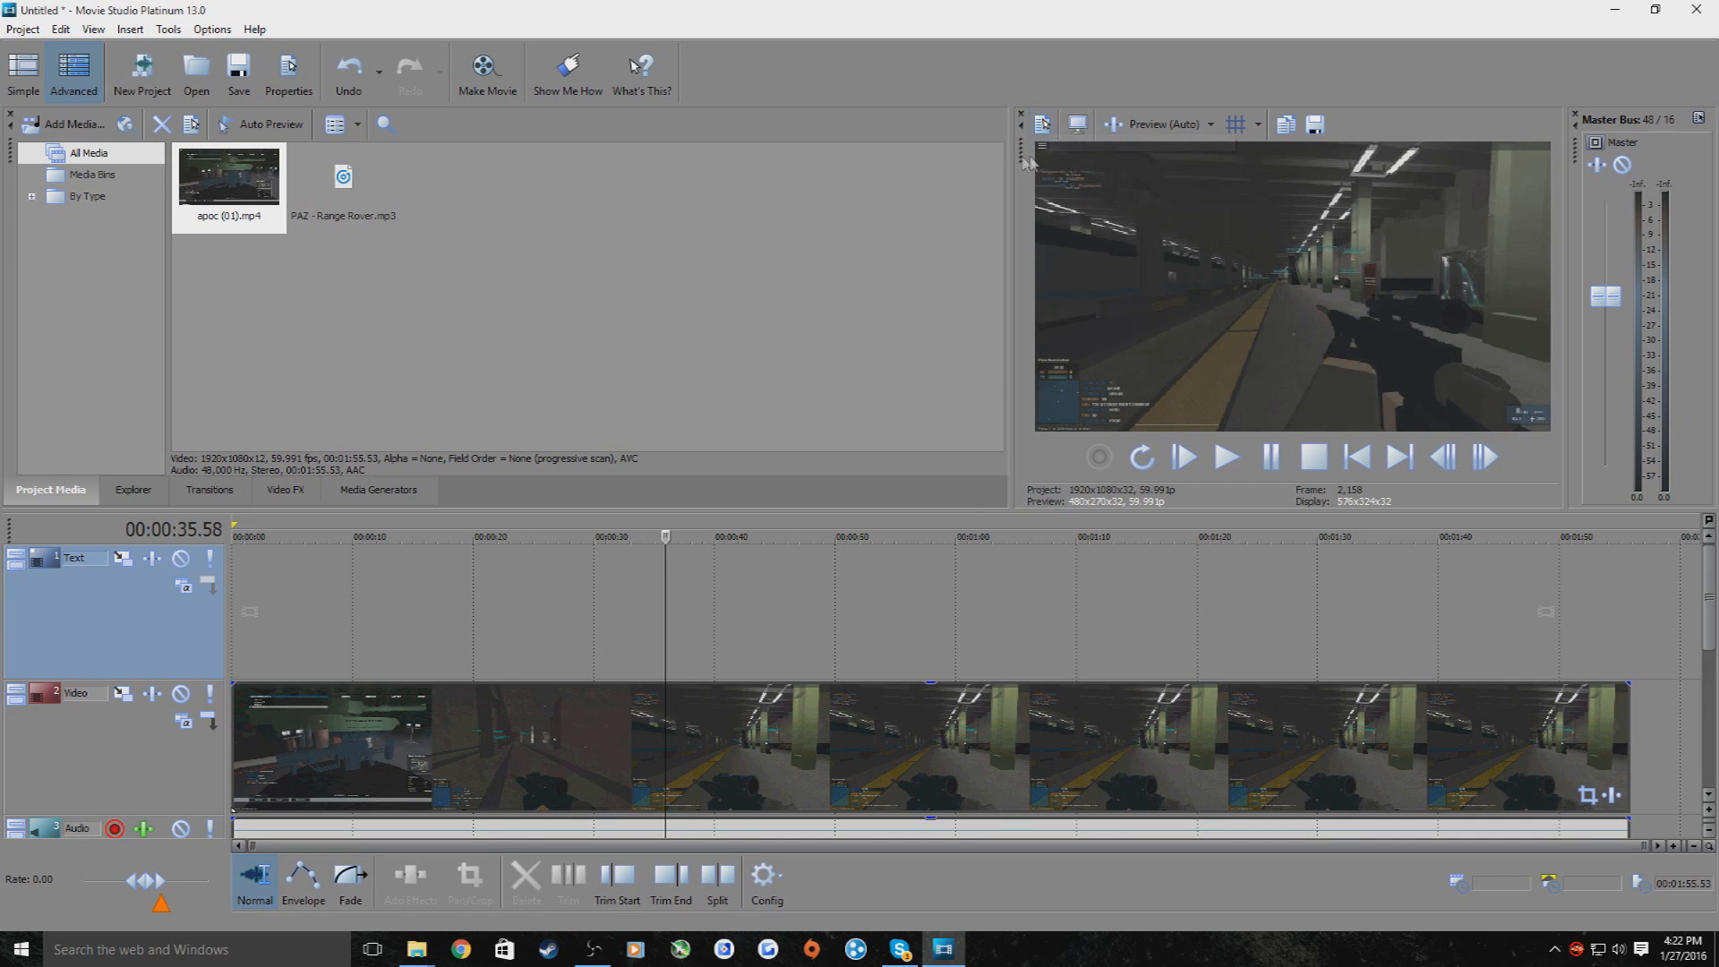
Apply the default Saturation Adjust effect to the video clip with its Low value set to 1.000
click(286, 490)
drag(204, 179, 205, 382)
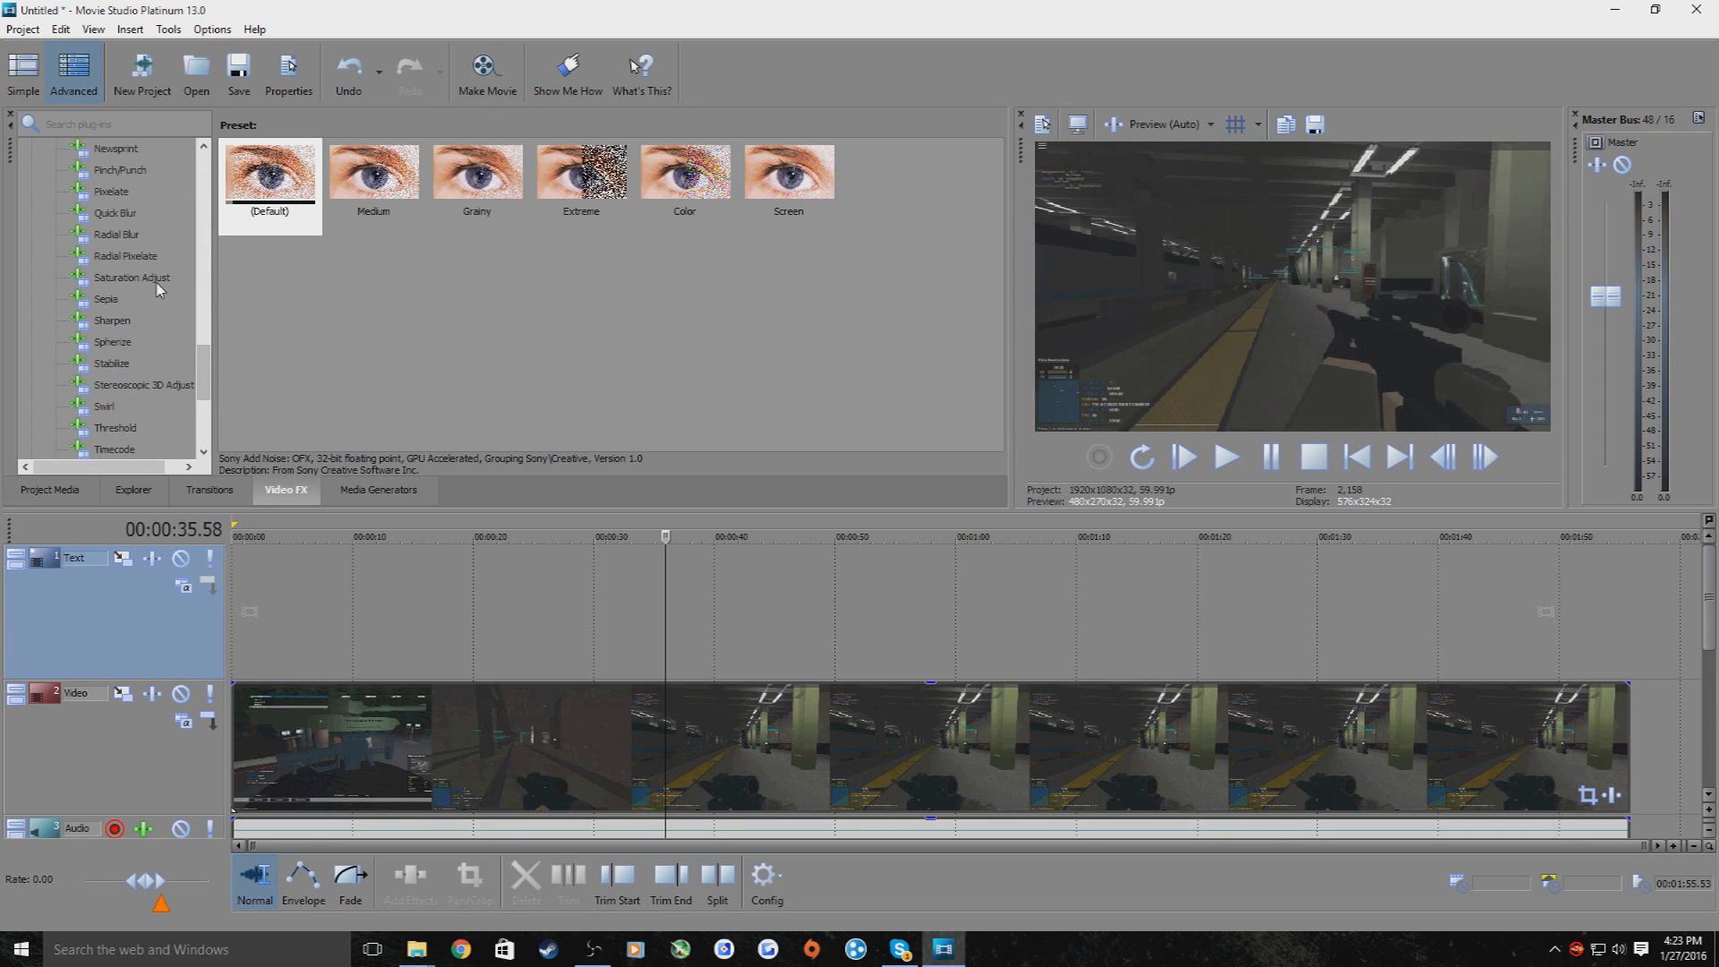
scroll(178, 317, up, 2)
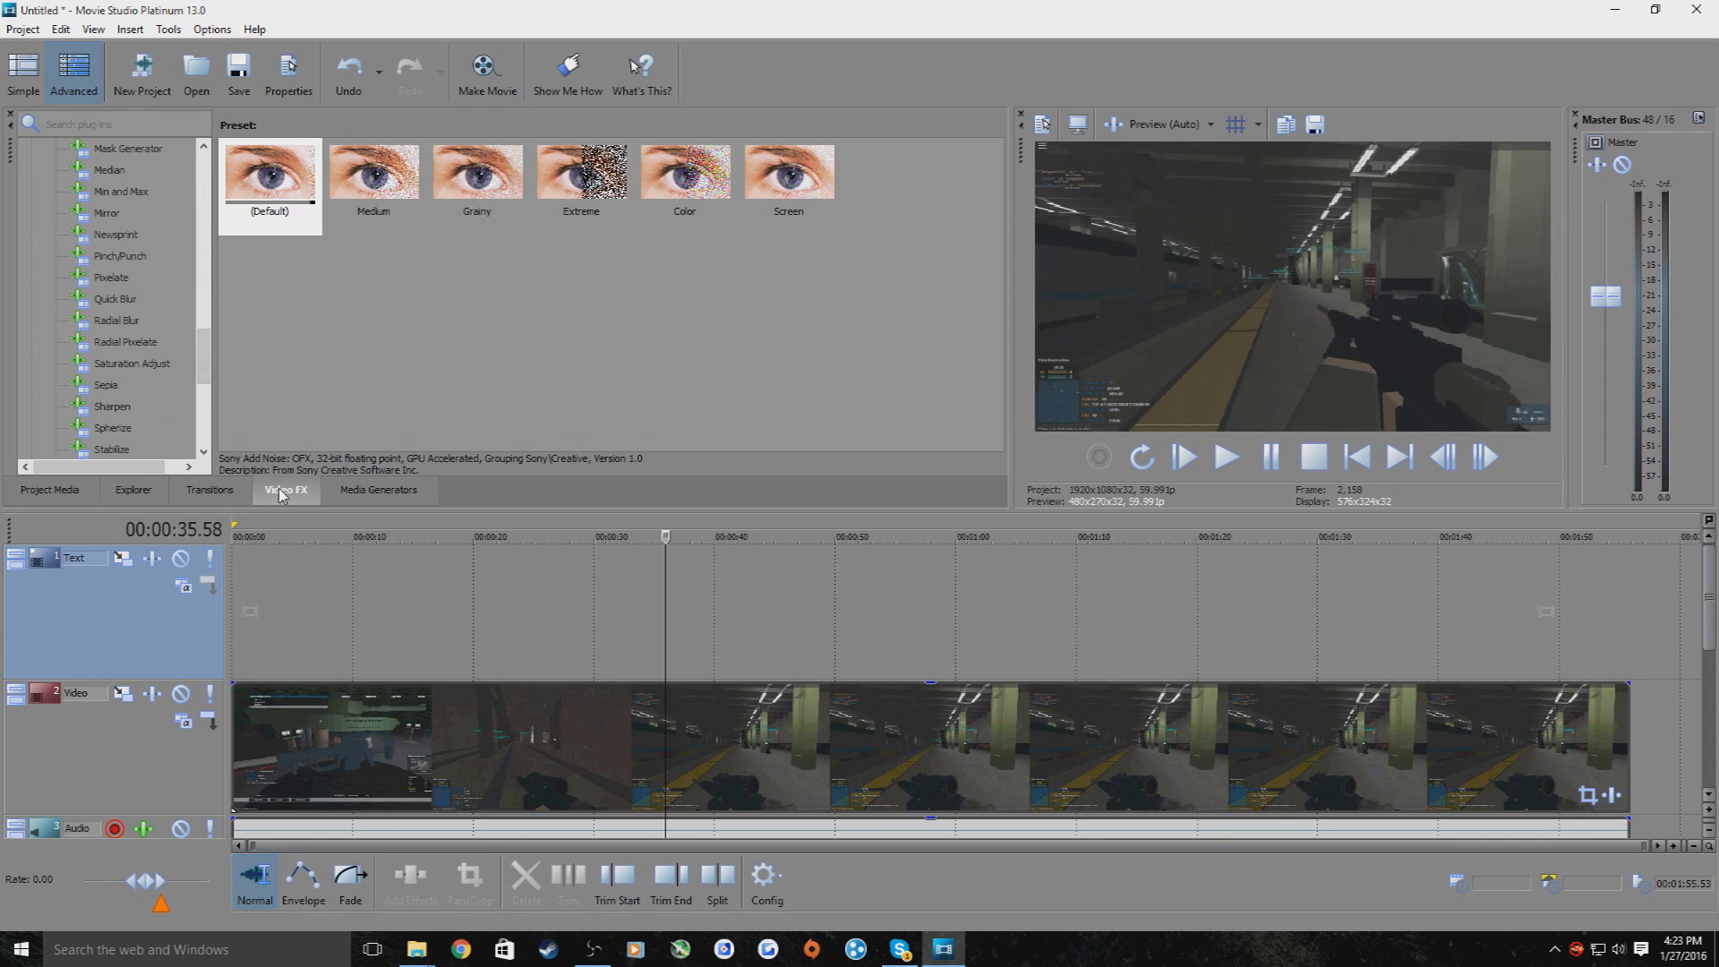
click(116, 365)
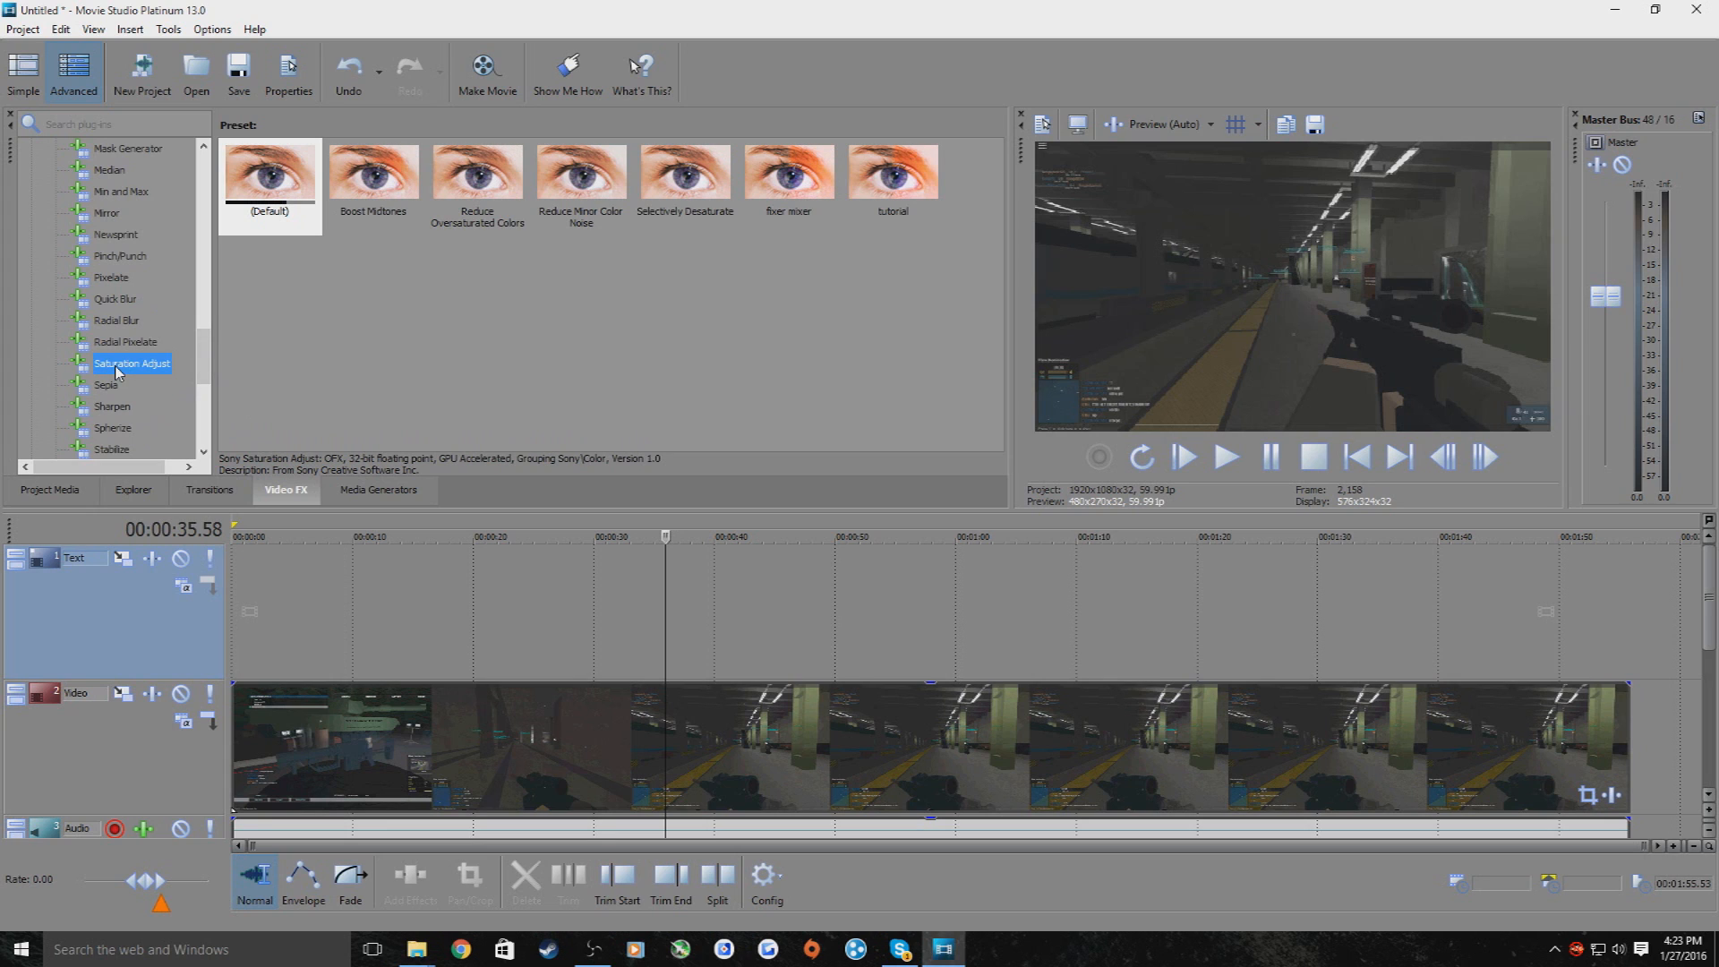
drag(268, 192, 764, 740)
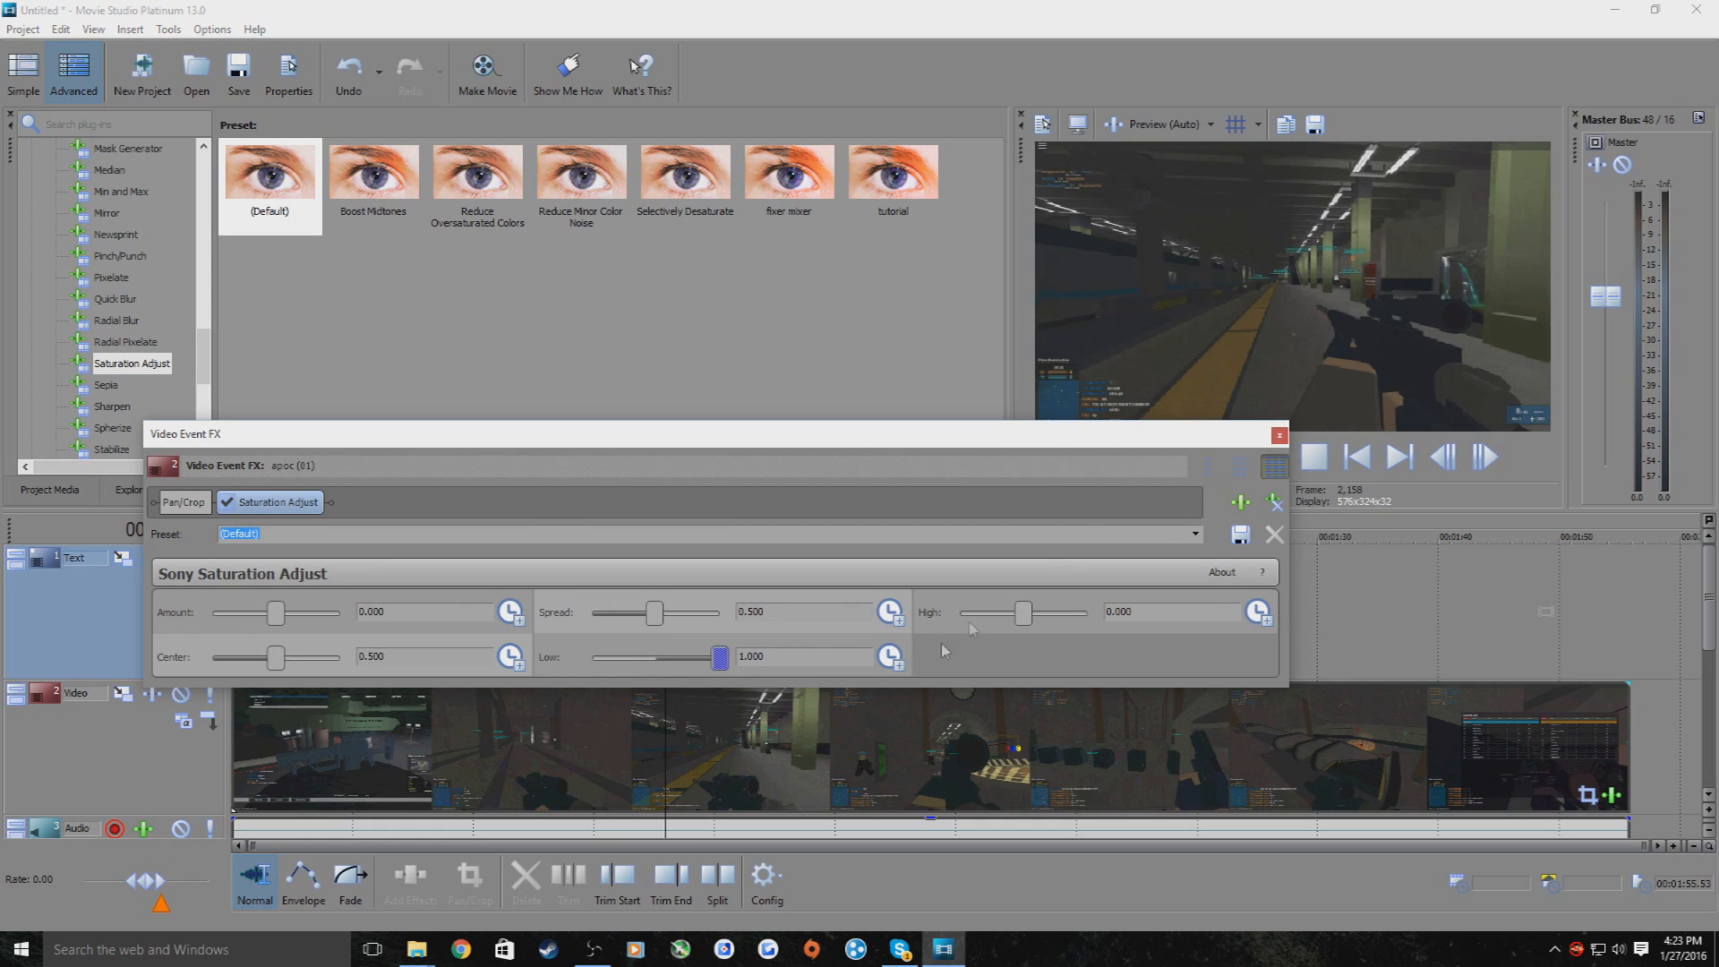
click(1279, 435)
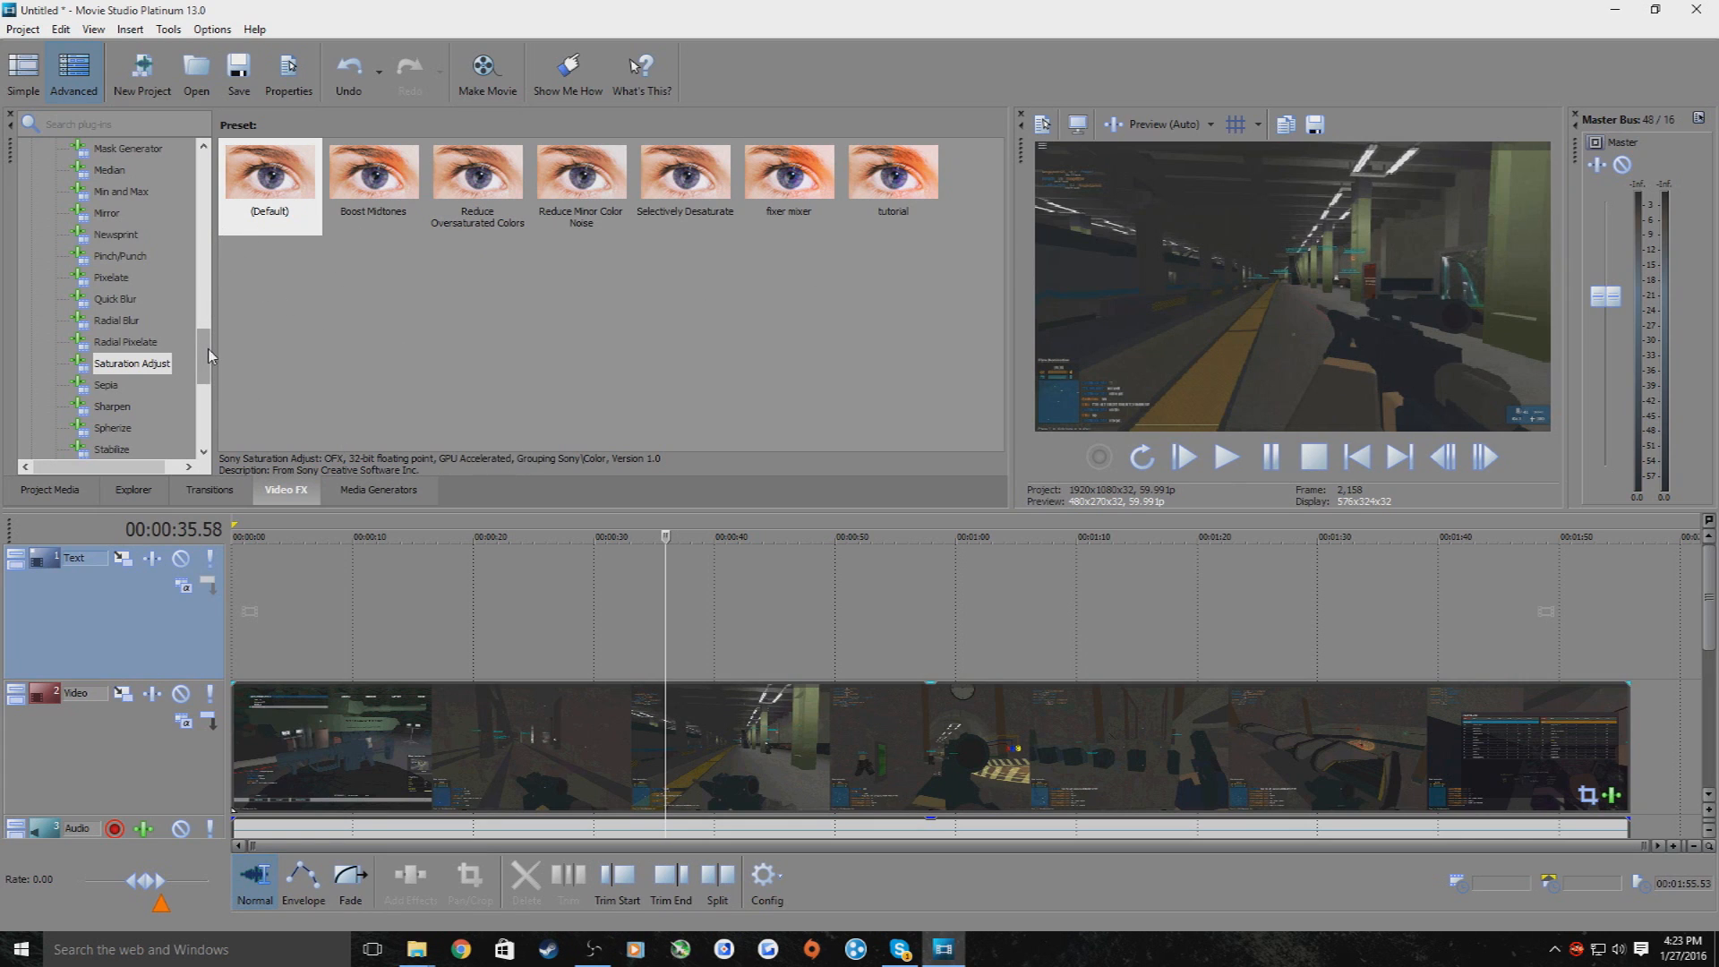
Apply the default Color Corrector effect to the video clip, keeping its settings window clear of the video preview
drag(206, 356, 206, 323)
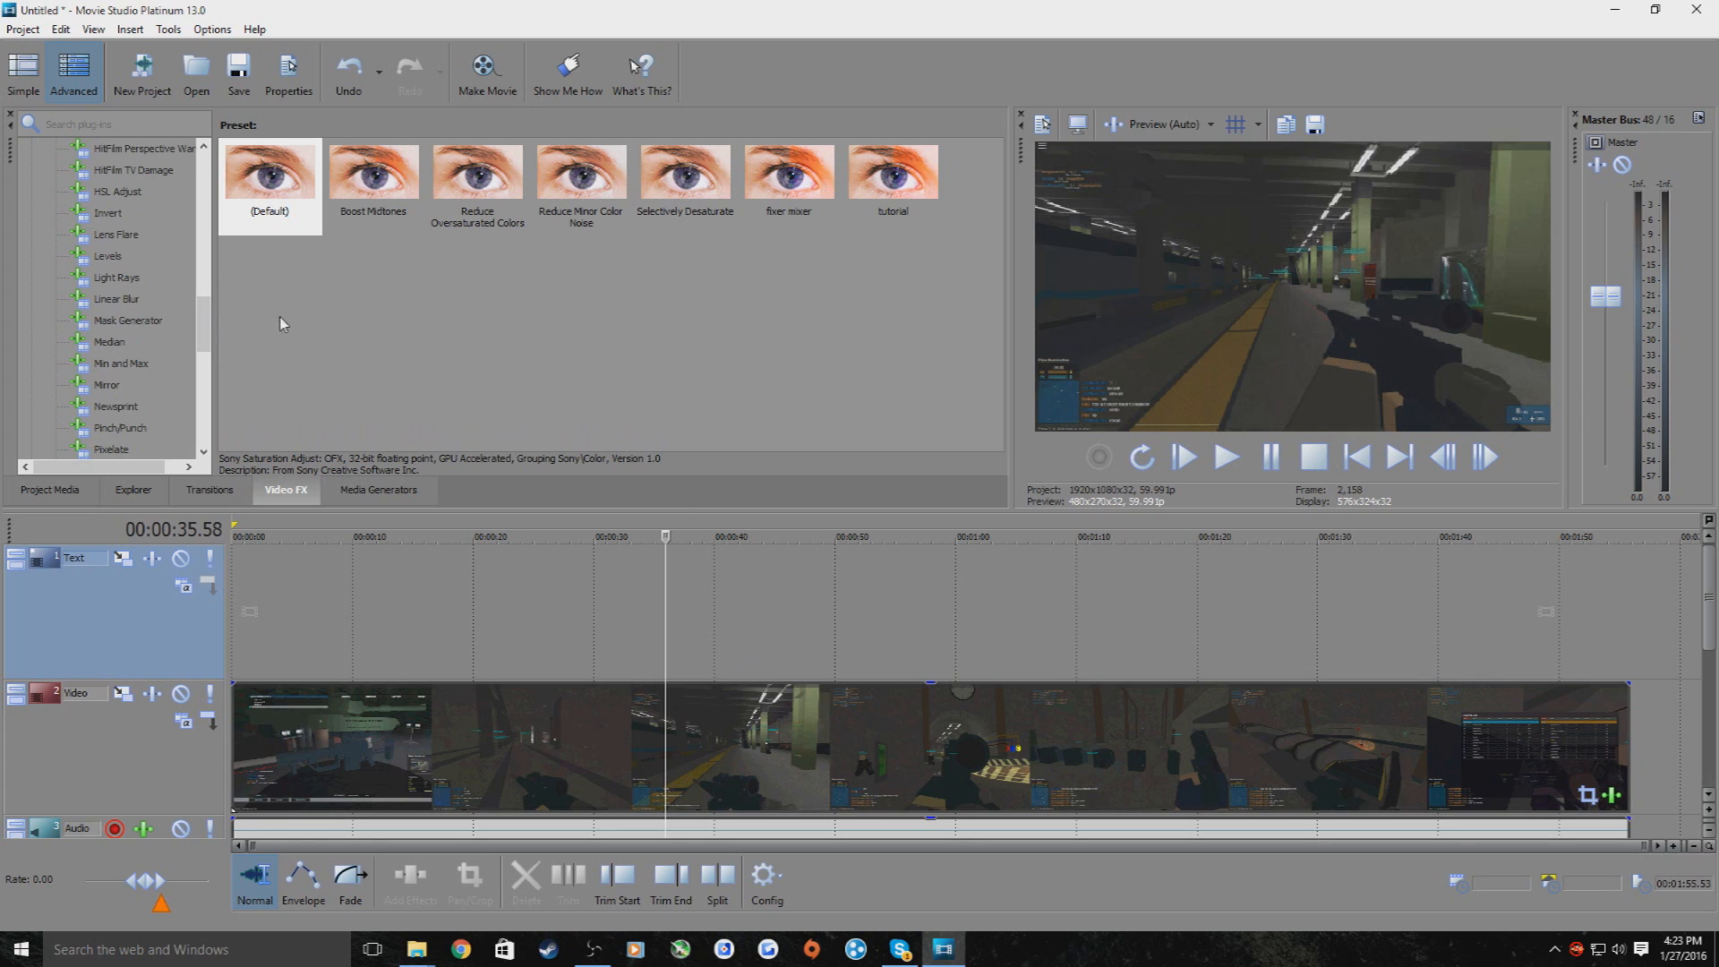
drag(207, 324, 212, 219)
click(128, 278)
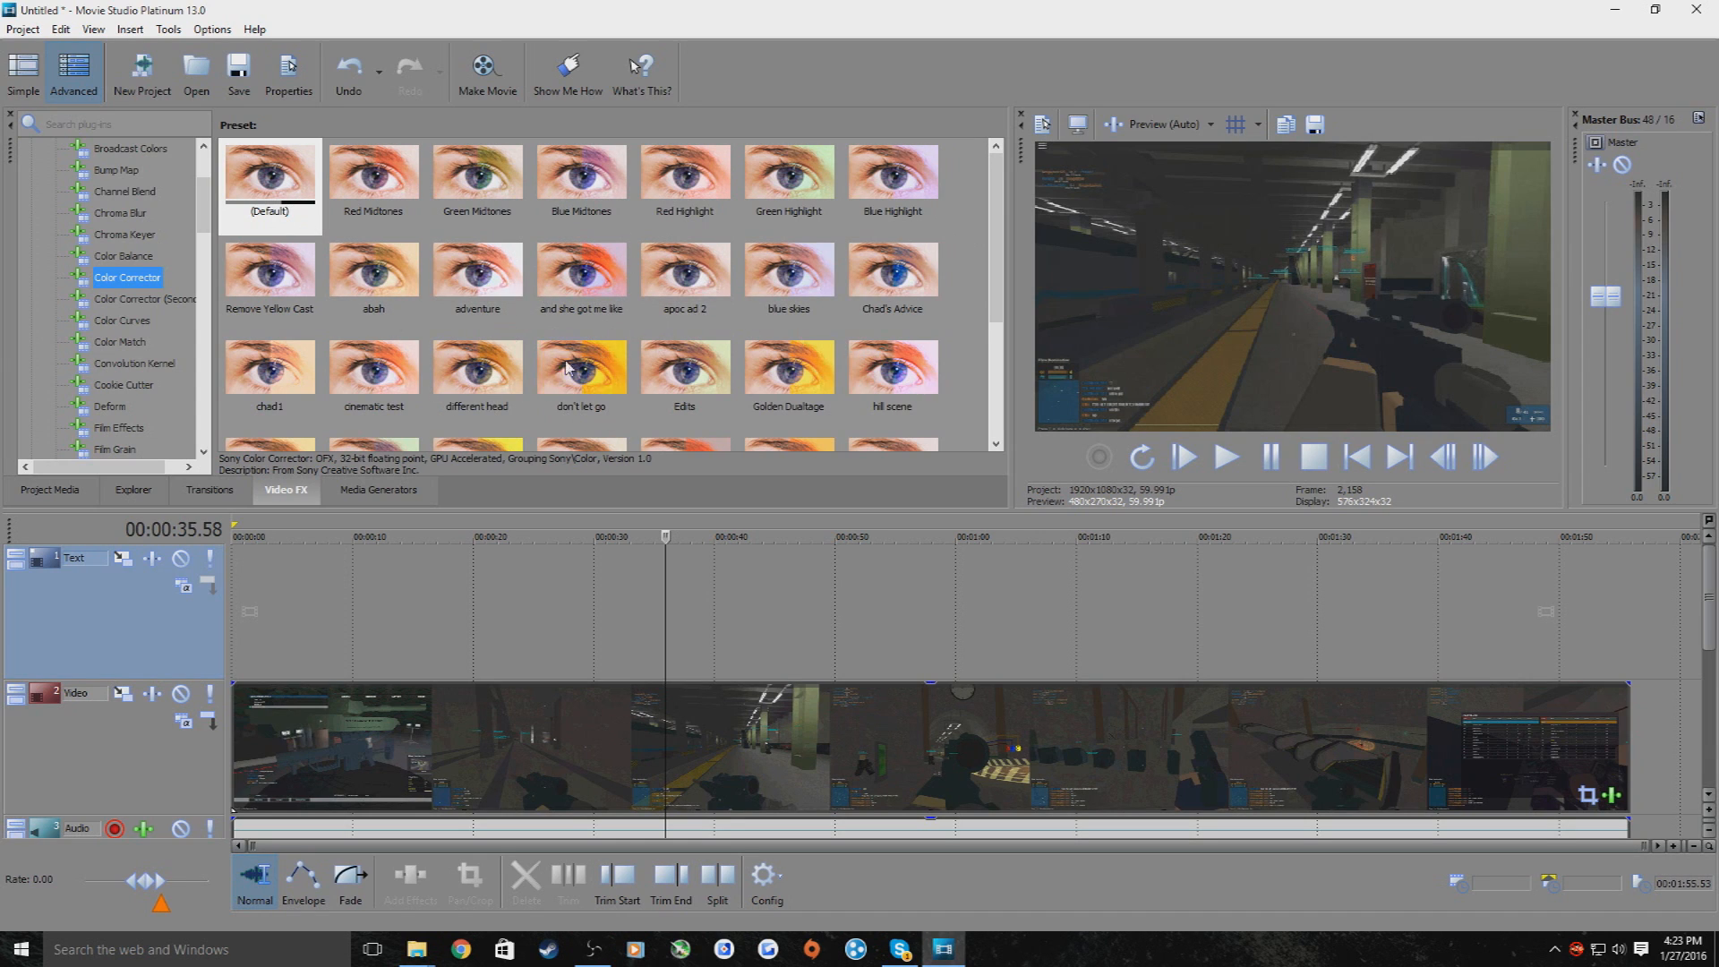
drag(269, 189, 725, 716)
drag(807, 439, 689, 76)
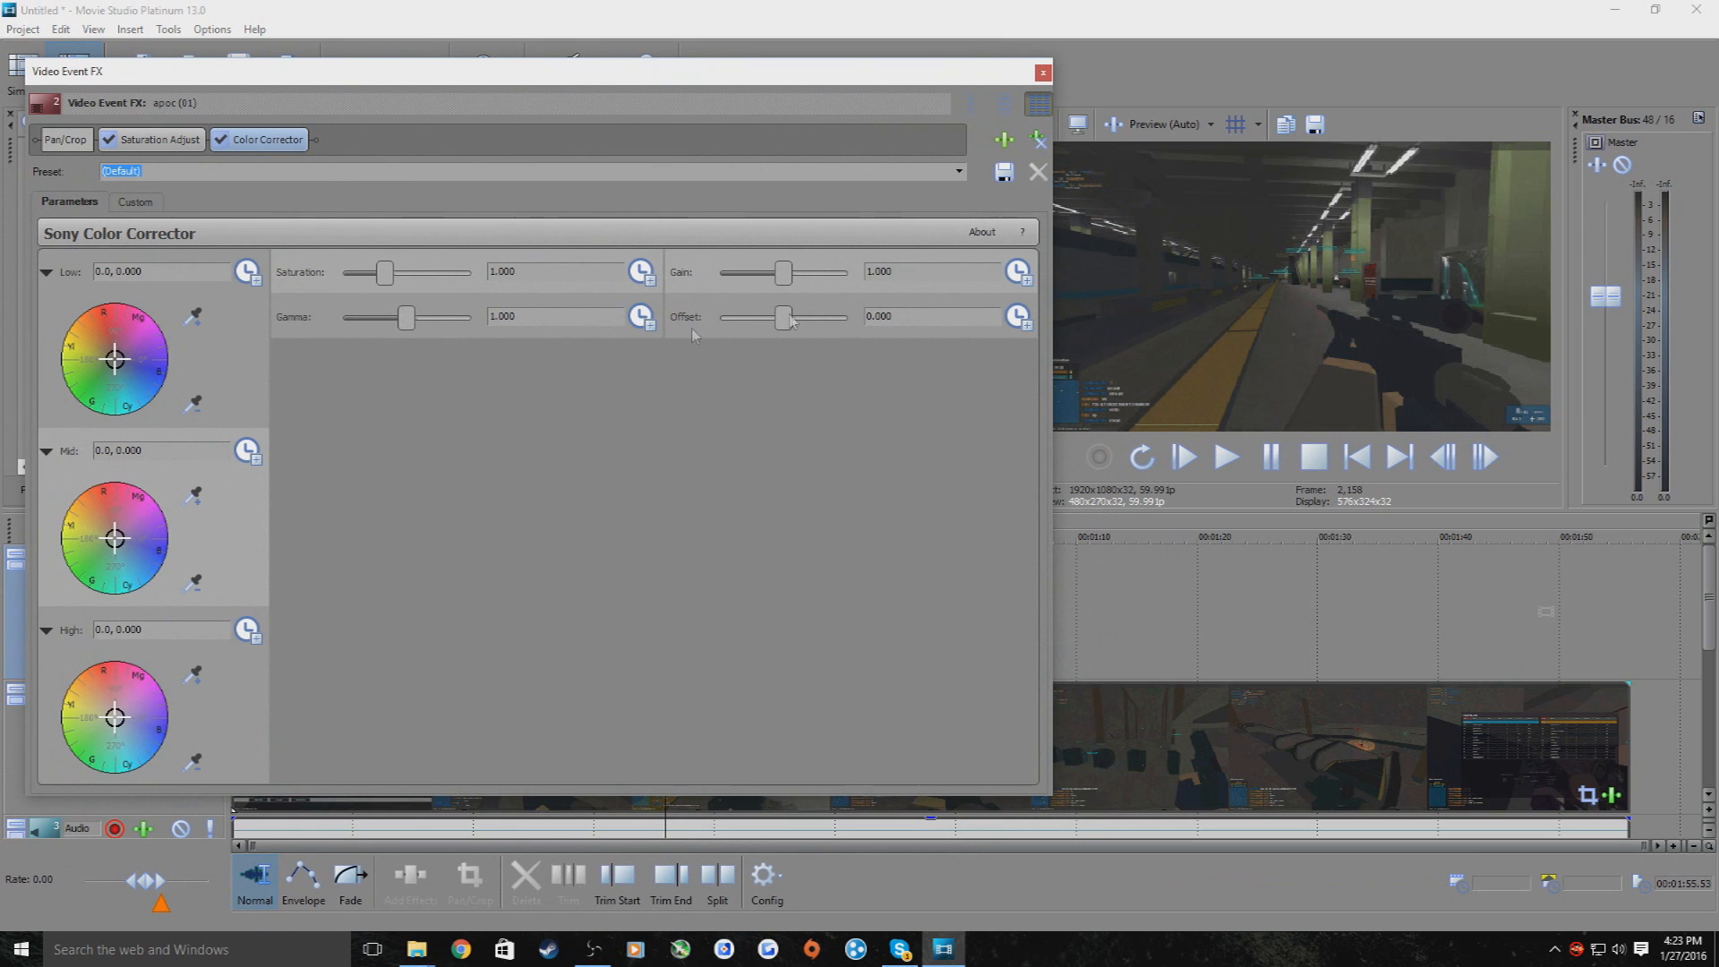
Shift the Color Corrector wheels: Low toward blue (325.77, 0.4233), Mid toward green (246.75, 0.3801) and High toward yellow-green (200.12, 0.6922)
drag(116, 361, 4, 564)
drag(4, 442, 117, 372)
drag(115, 367, 130, 377)
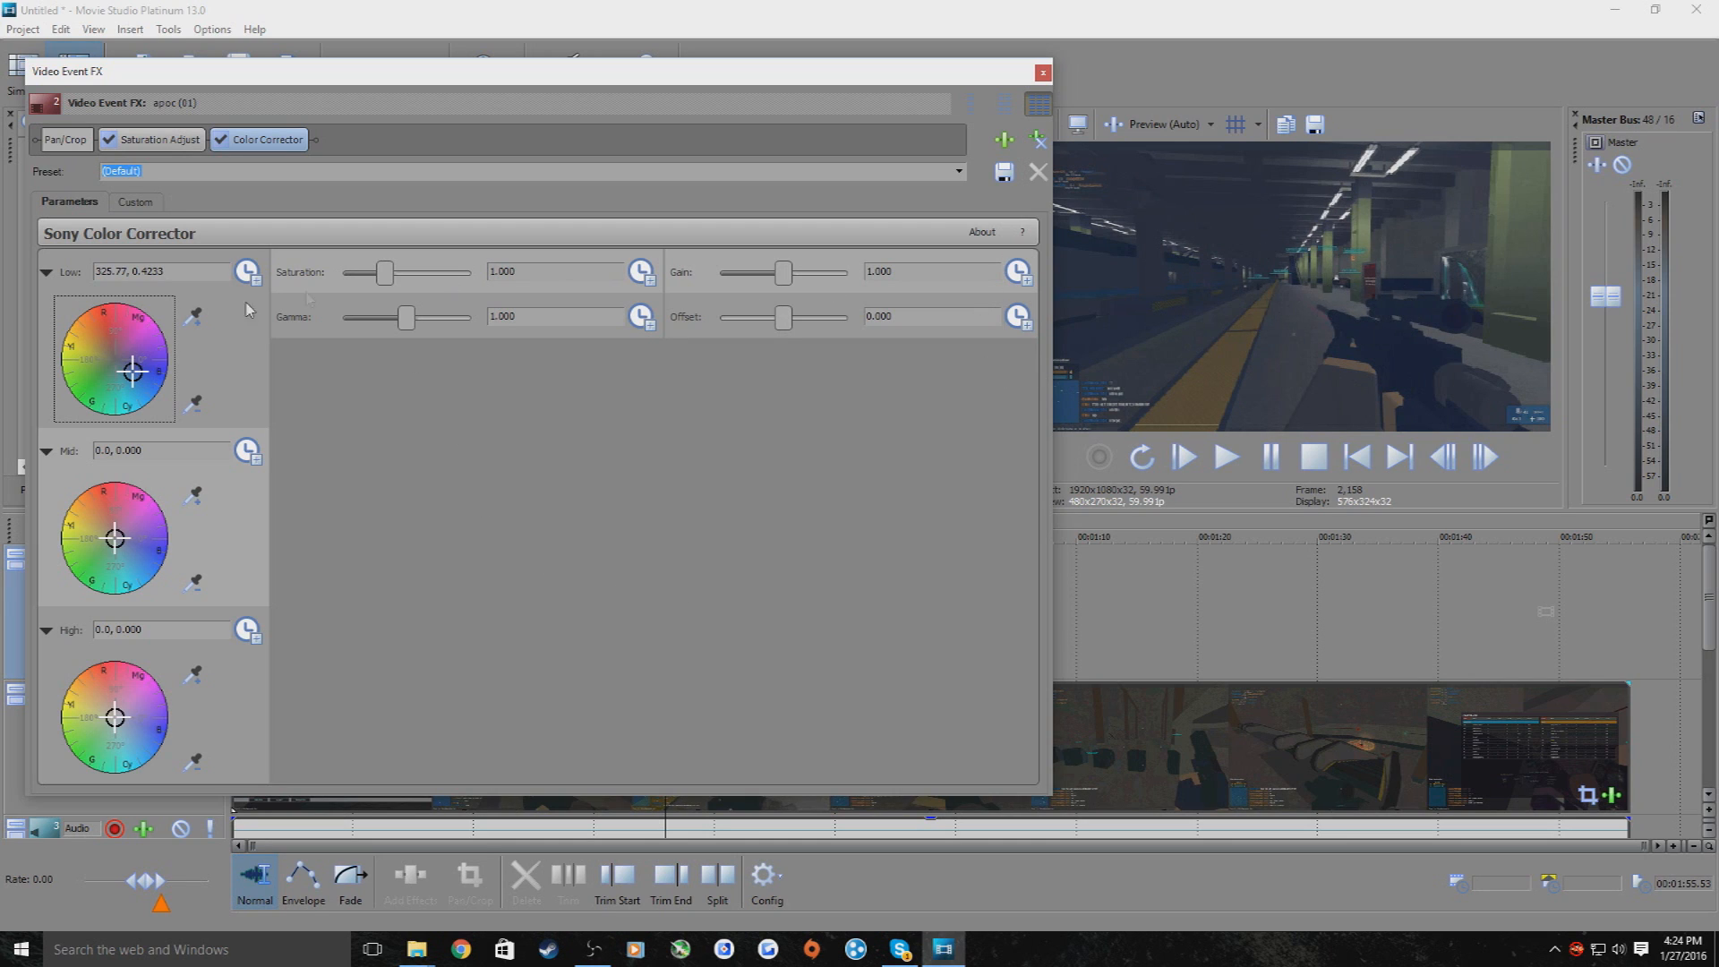
drag(111, 545, 107, 563)
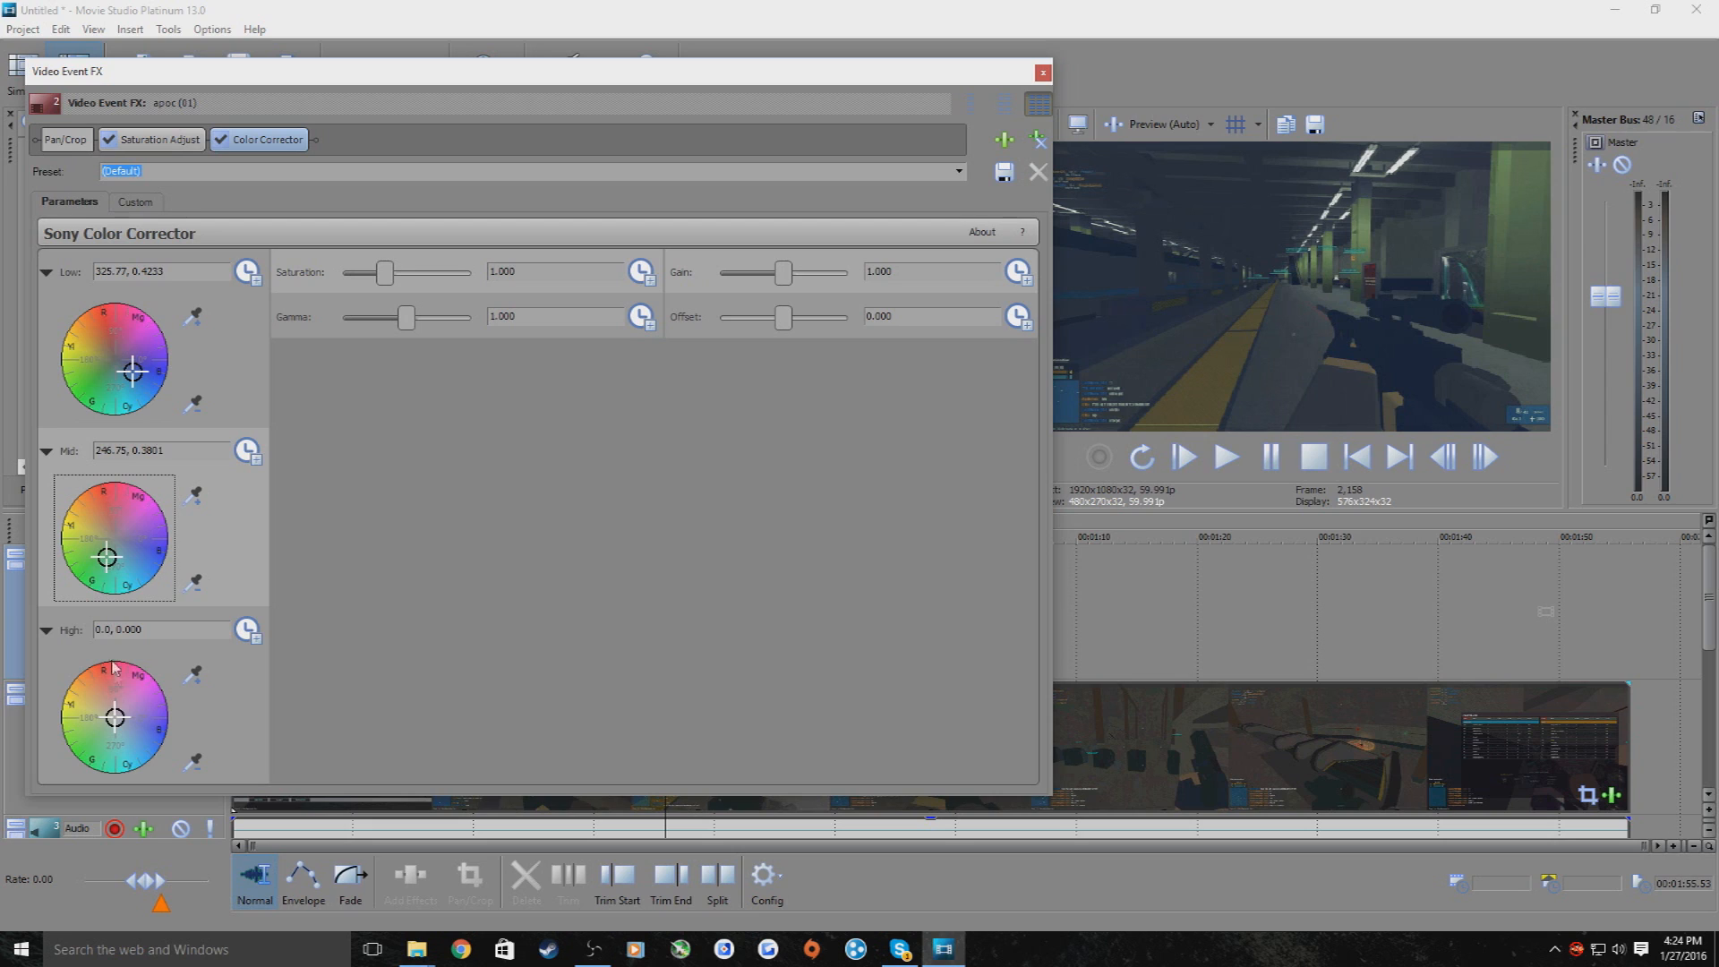
drag(122, 721, 82, 736)
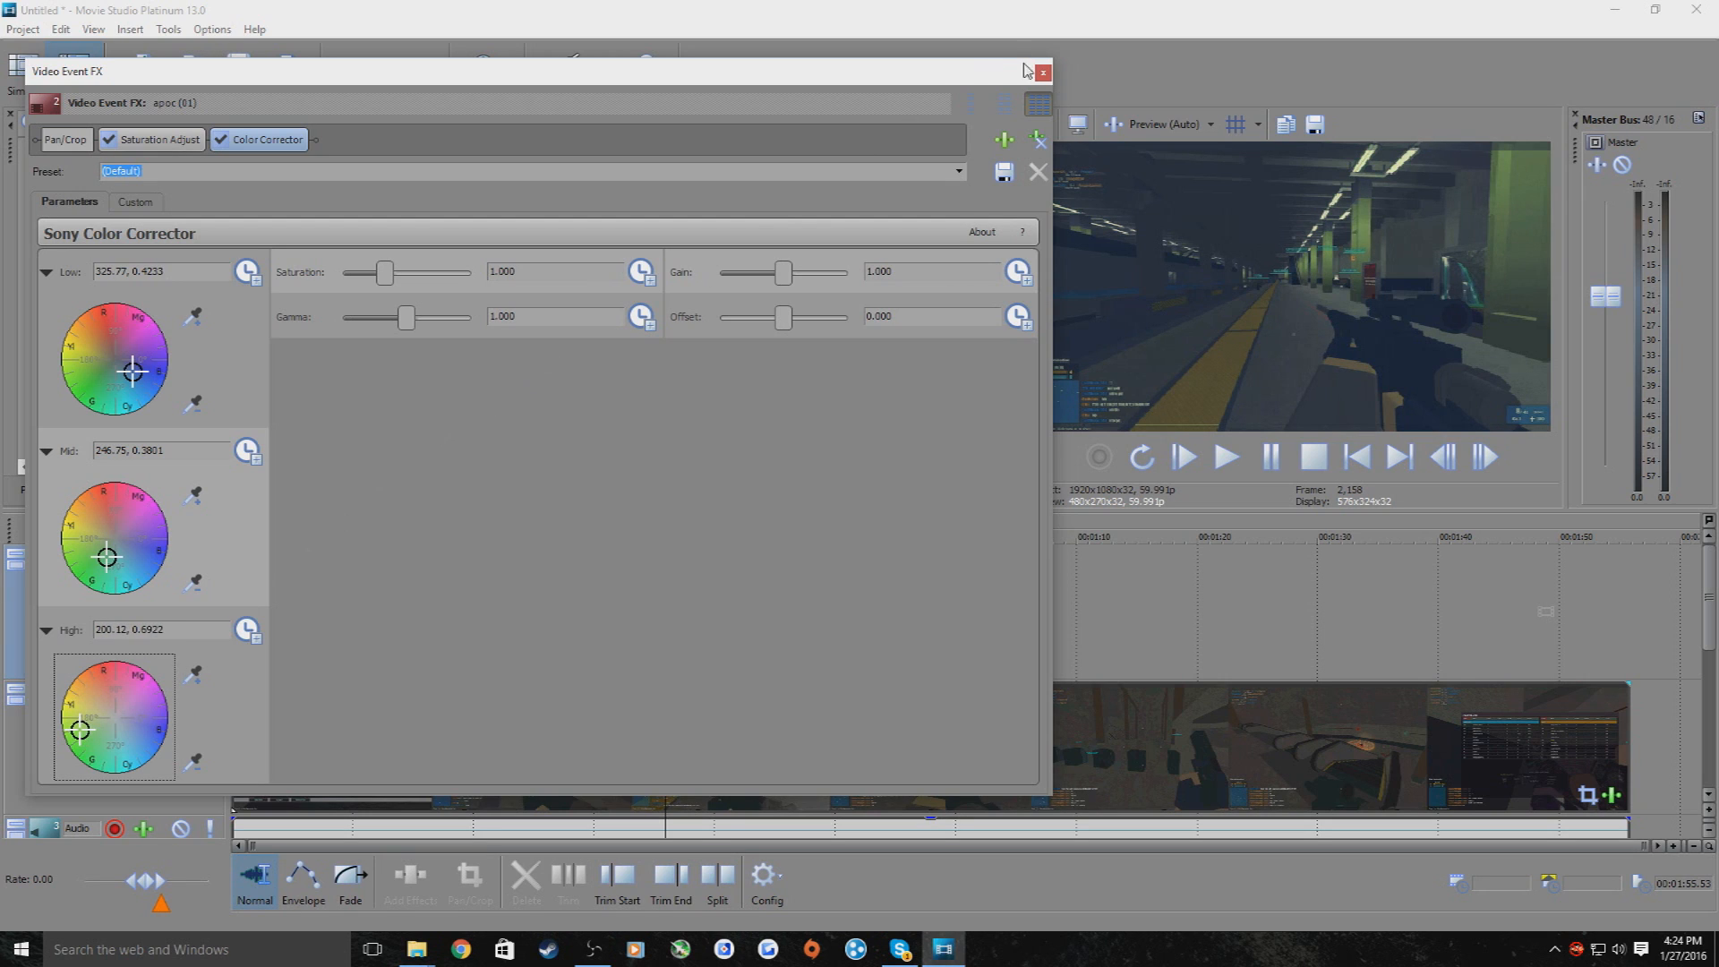
Raise the Color Corrector's gamma to about 1.119 and gain to about 1.203, adjust its offset, and close the effect settings
drag(412, 319, 421, 323)
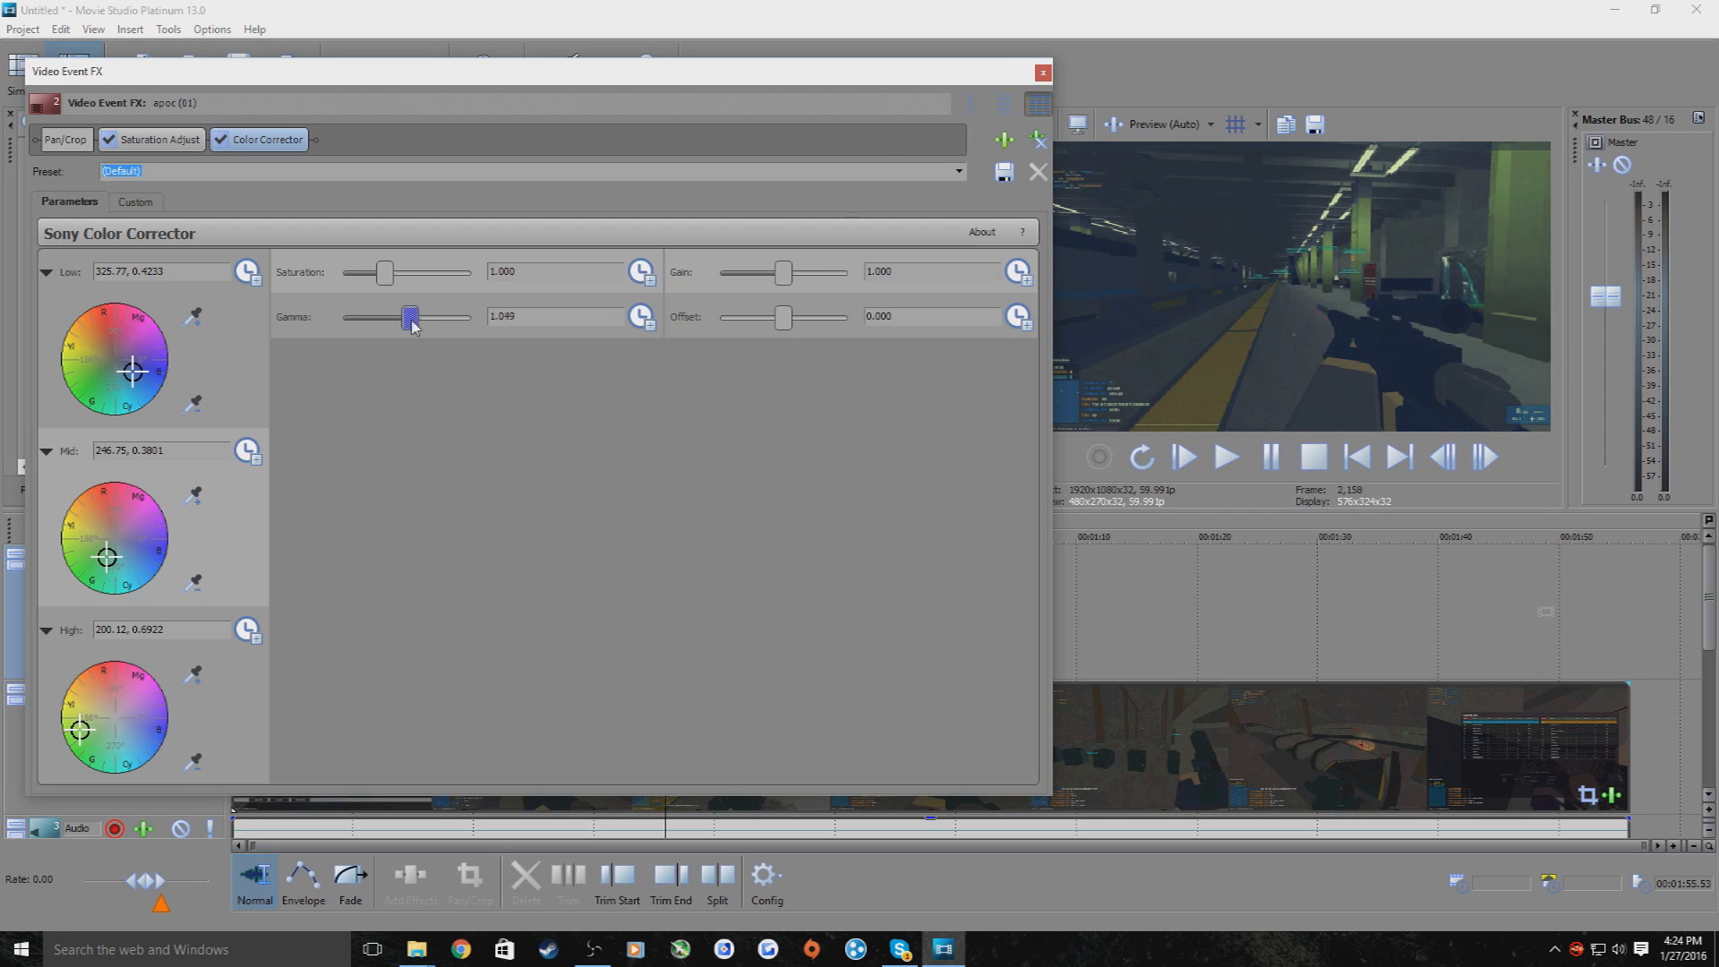
drag(786, 276, 796, 280)
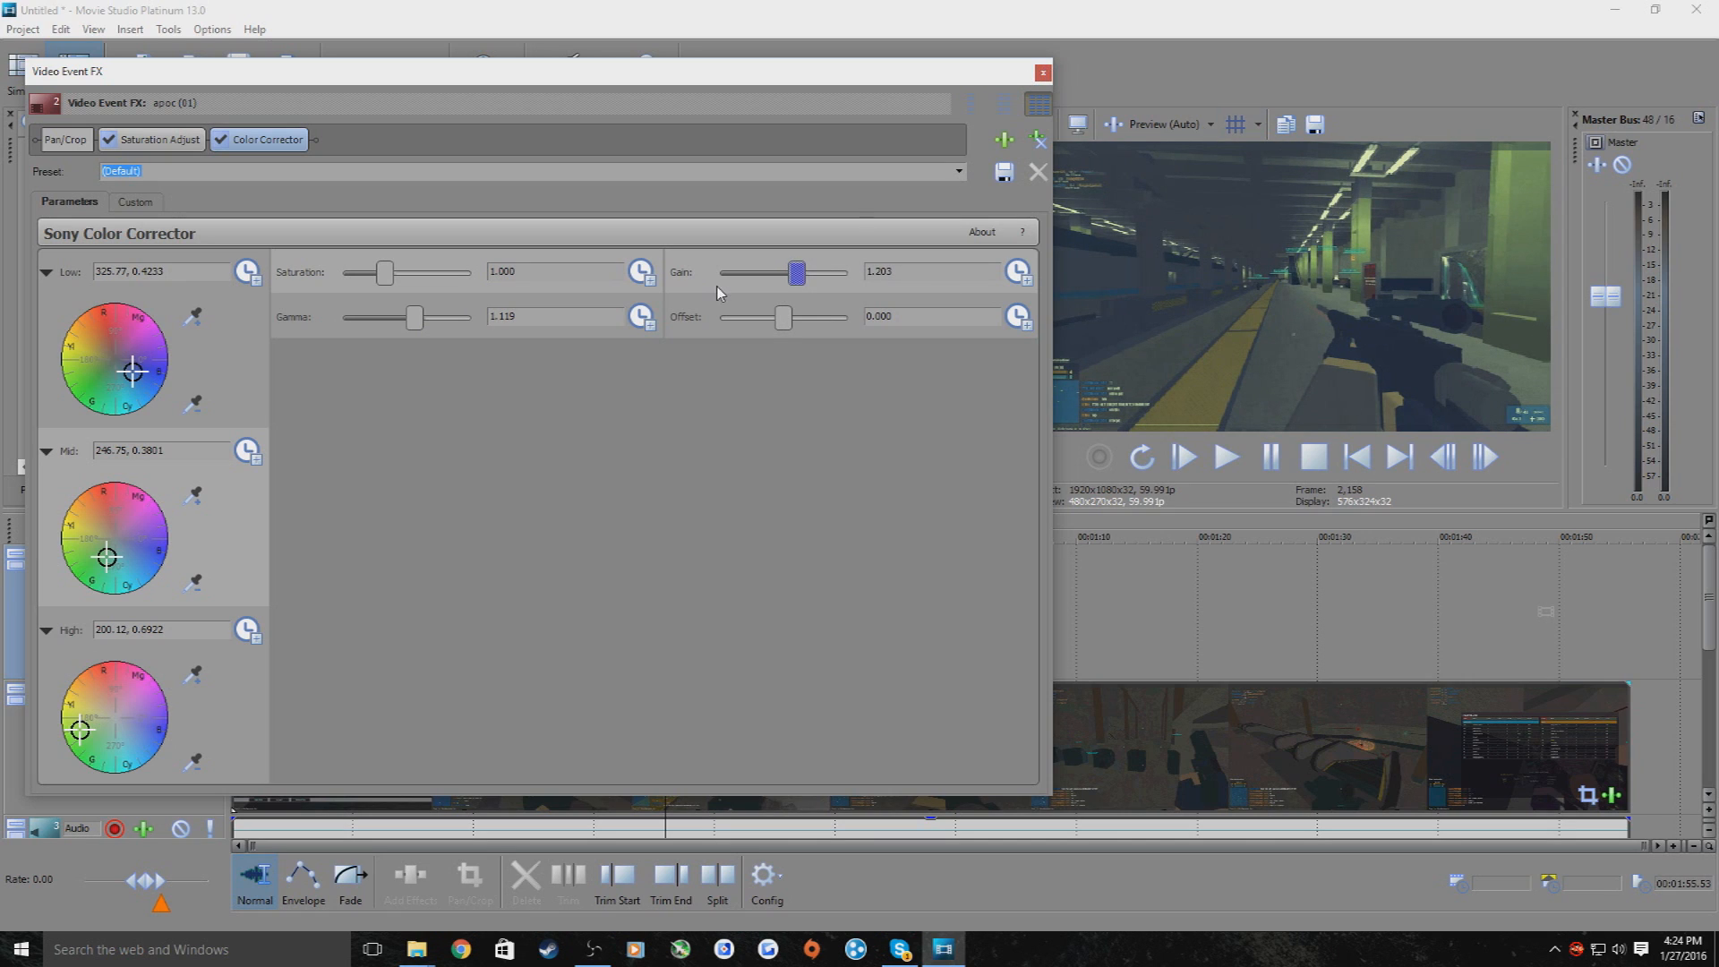
mouse_move(783, 318)
mouse_down()
mouse_move(778, 333)
mouse_move(801, 291)
mouse_up()
click(1043, 73)
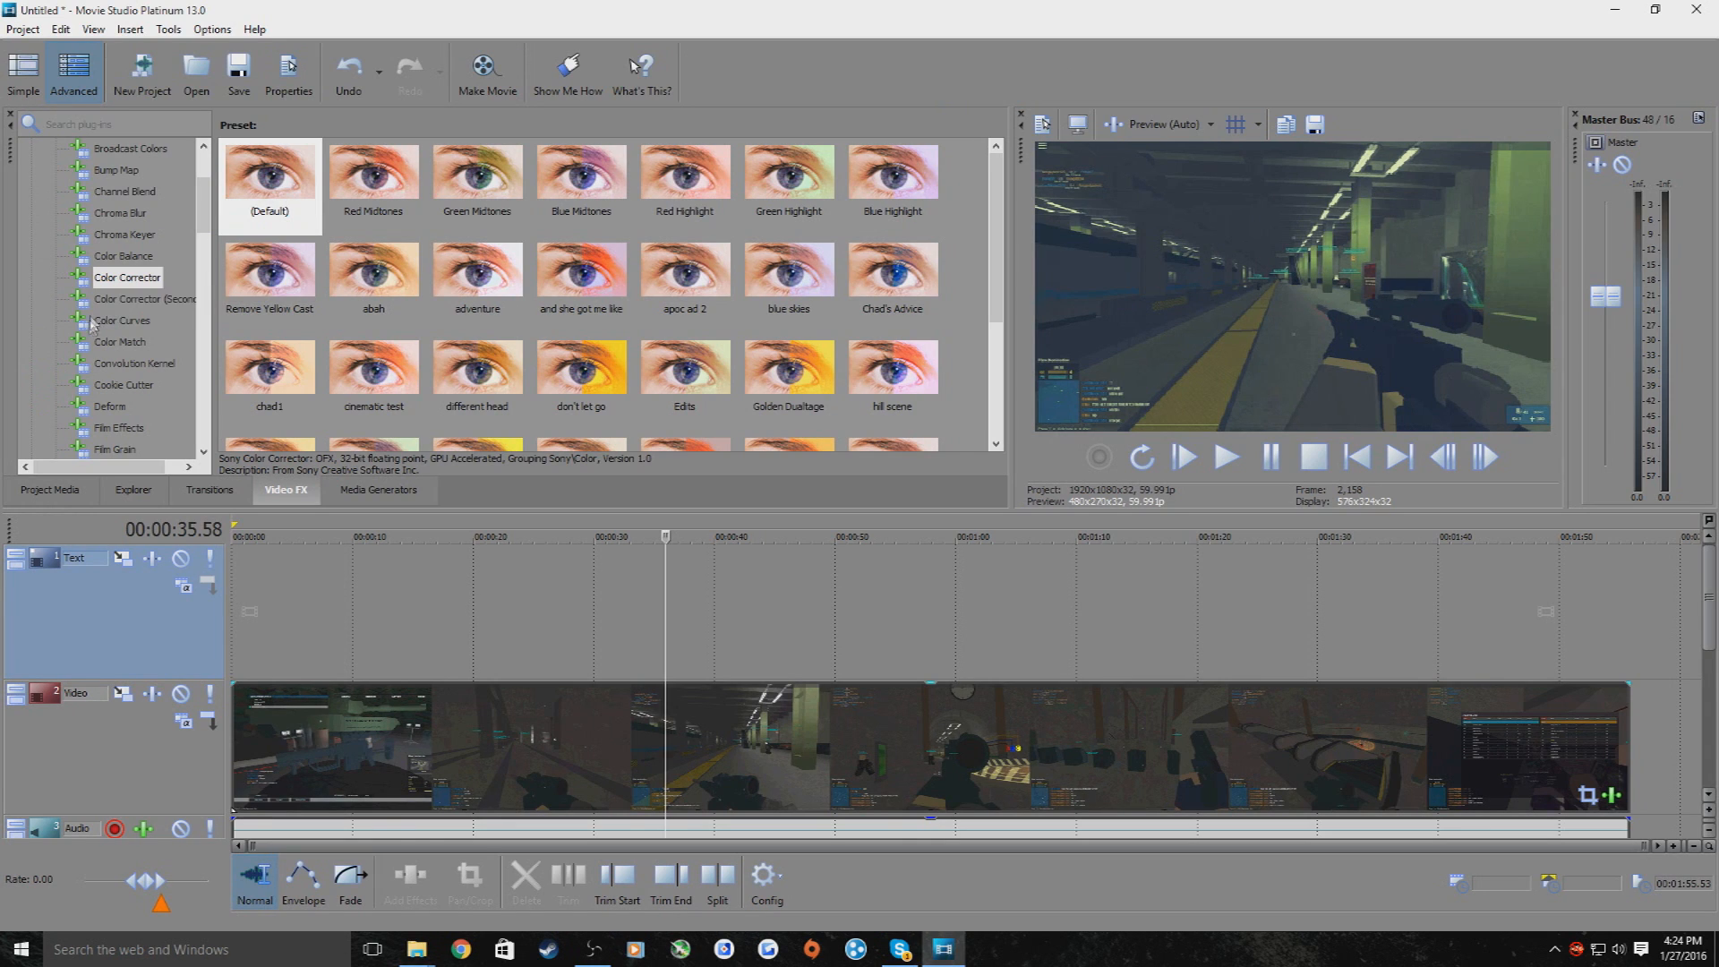
Apply the default Color Curves effect to the video clip on the Video track
click(135, 320)
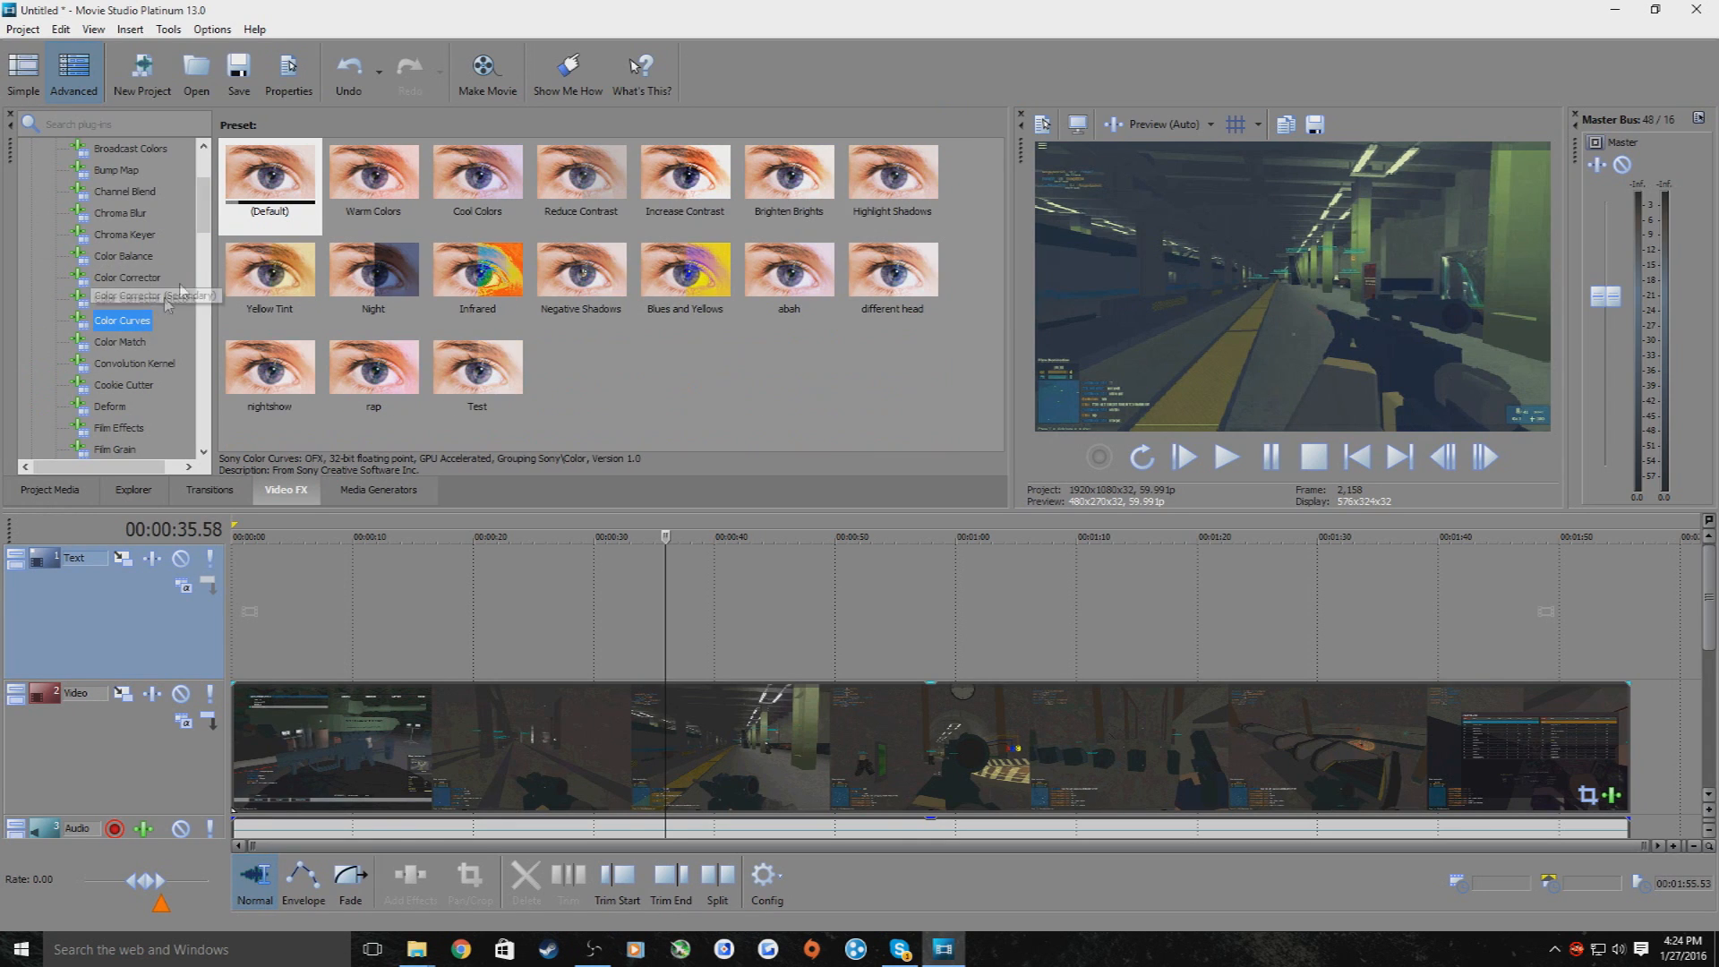
click(252, 188)
drag(643, 505, 769, 745)
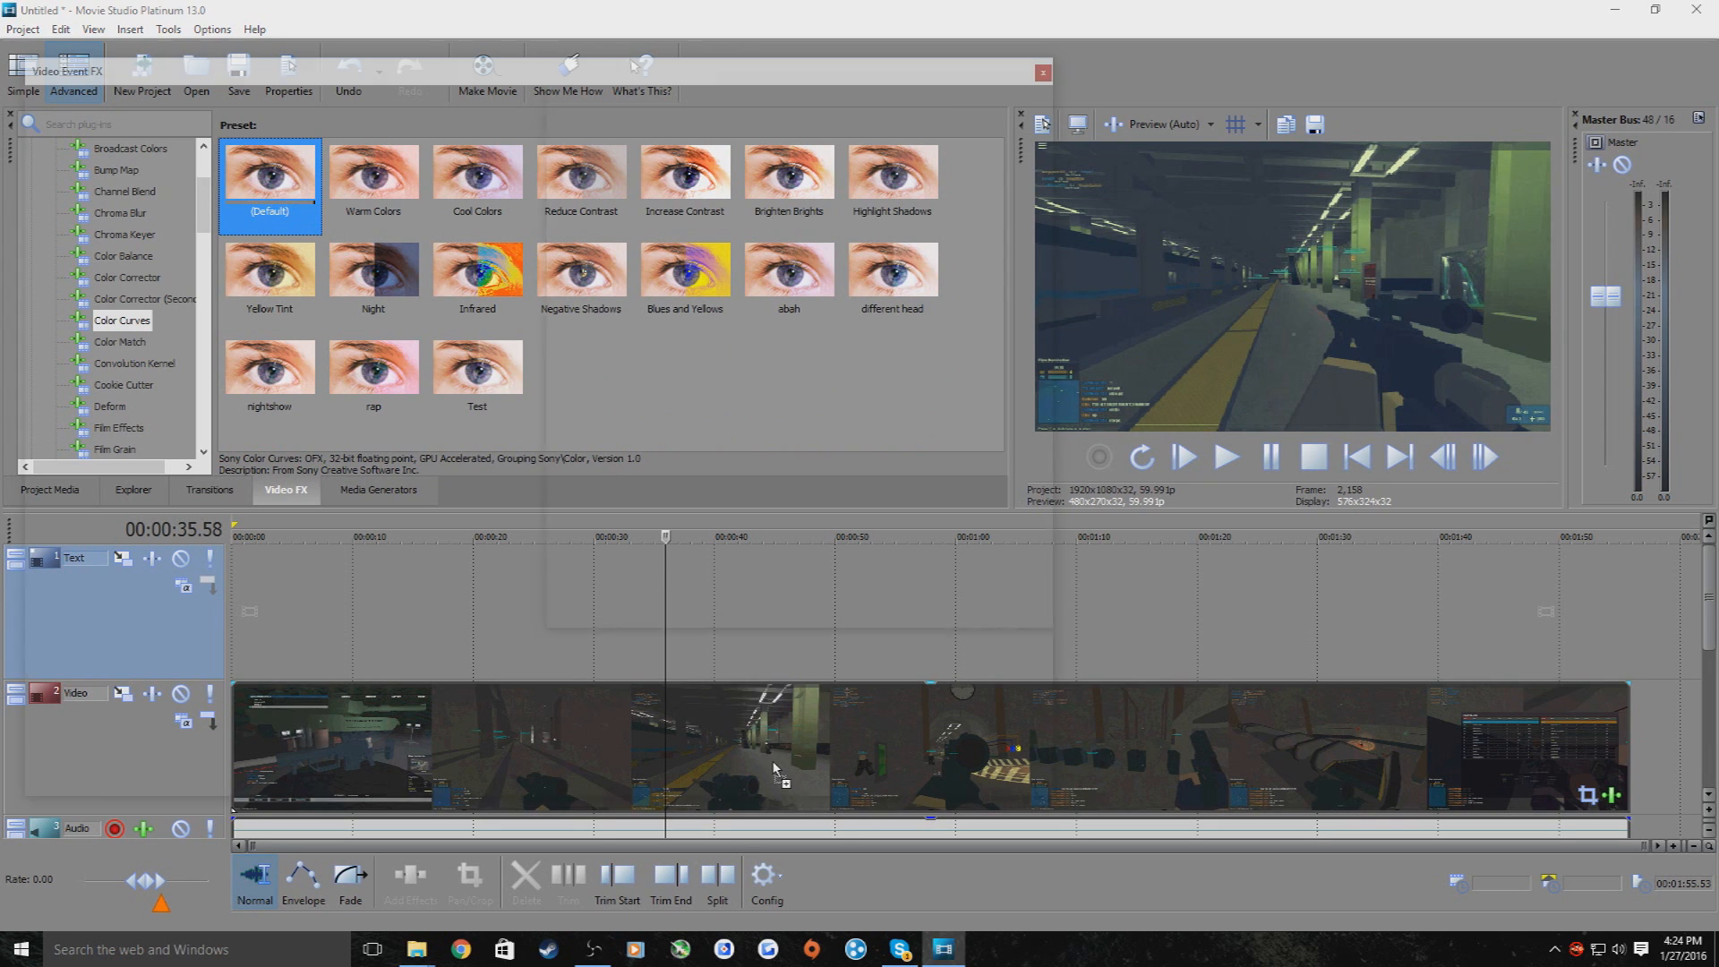
Widen and reposition the effect settings window beside the preview, and slightly shift the upper handle of the RGB color curve
drag(280, 84, 516, 111)
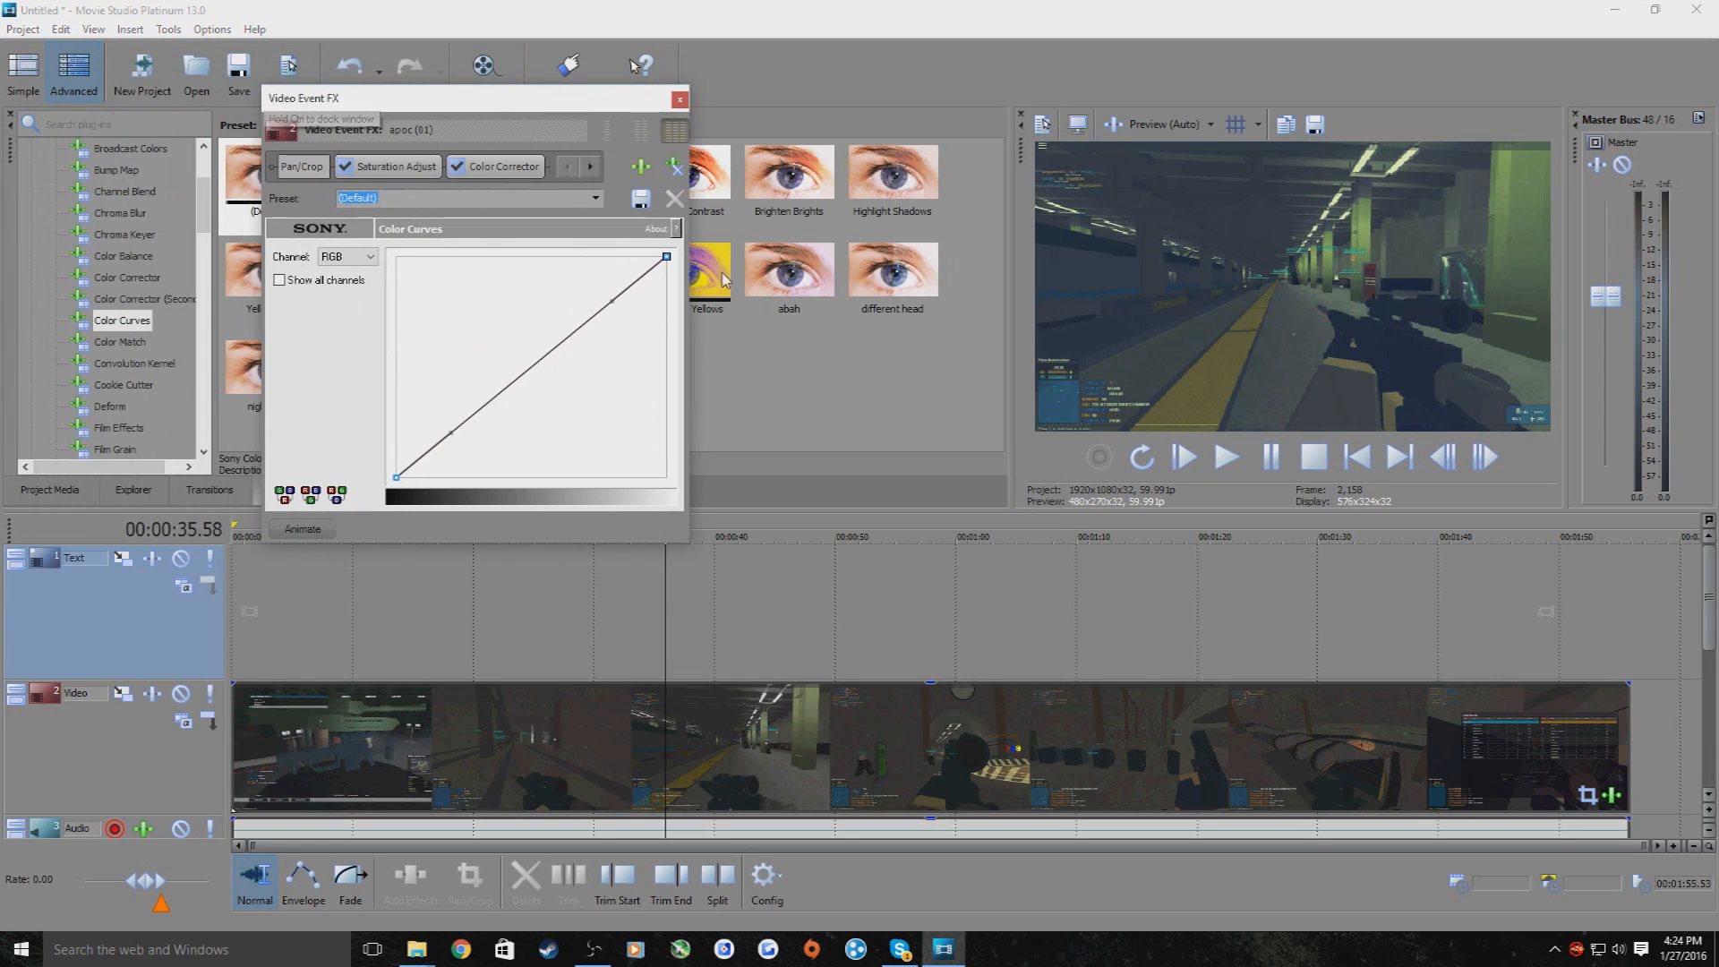
drag(734, 299, 997, 303)
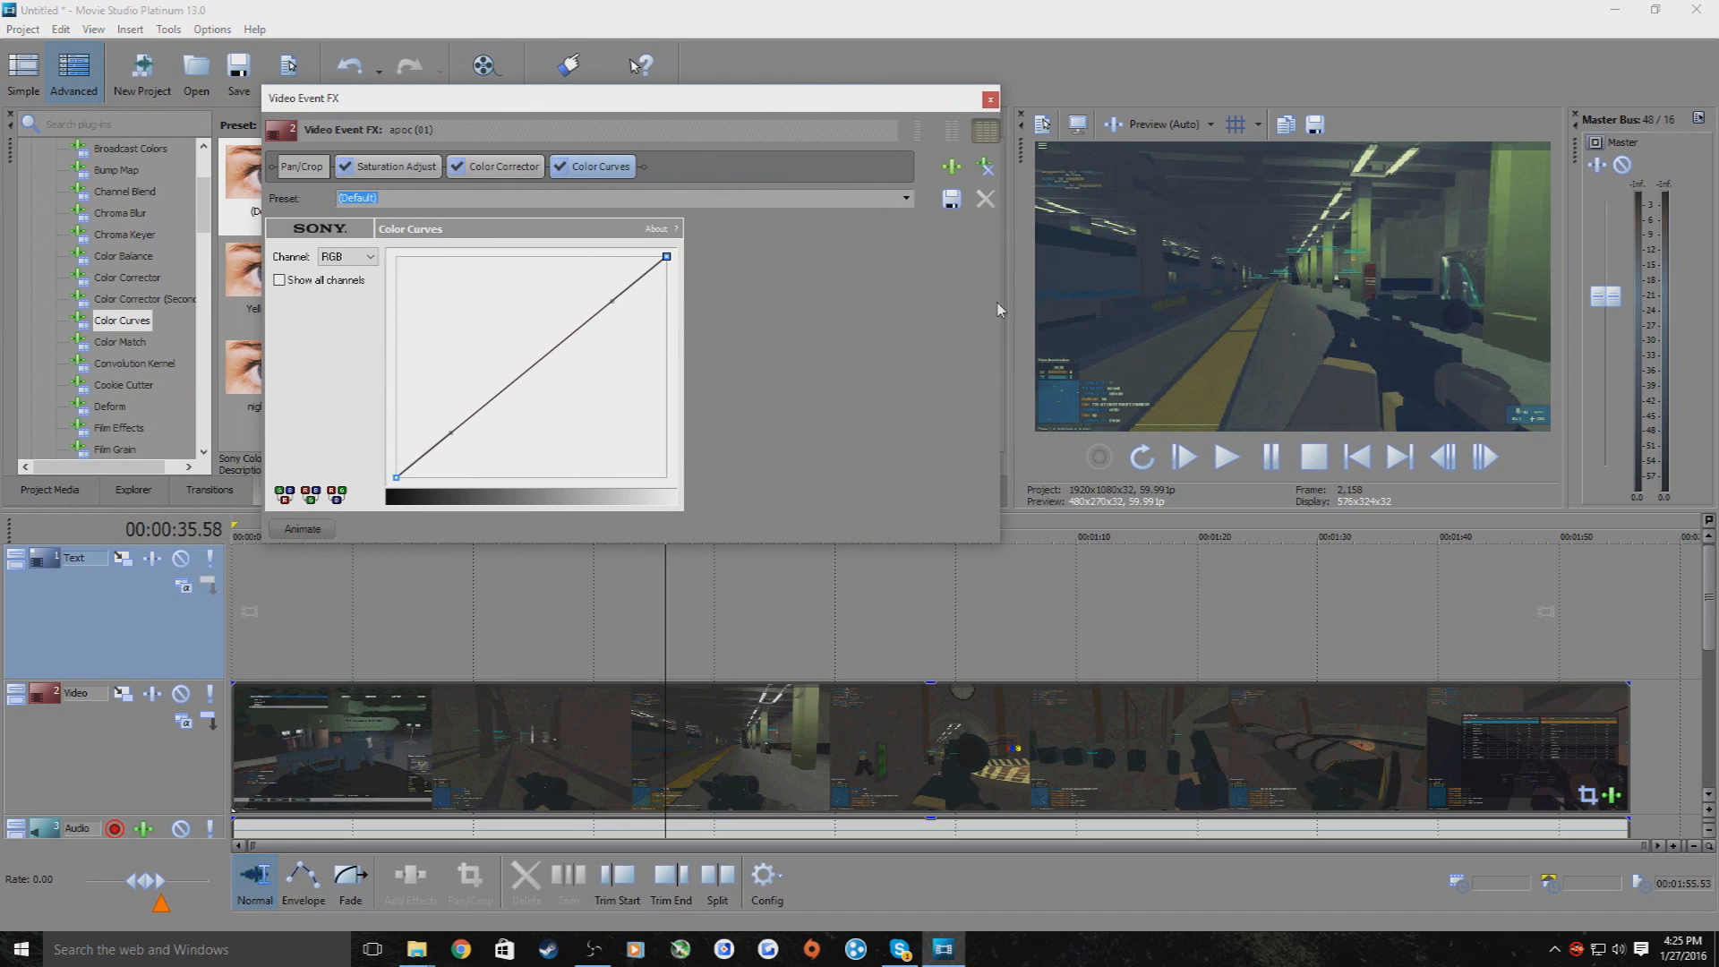
mouse_move(775, 100)
mouse_down()
mouse_move(787, 108)
mouse_move(766, 89)
mouse_up()
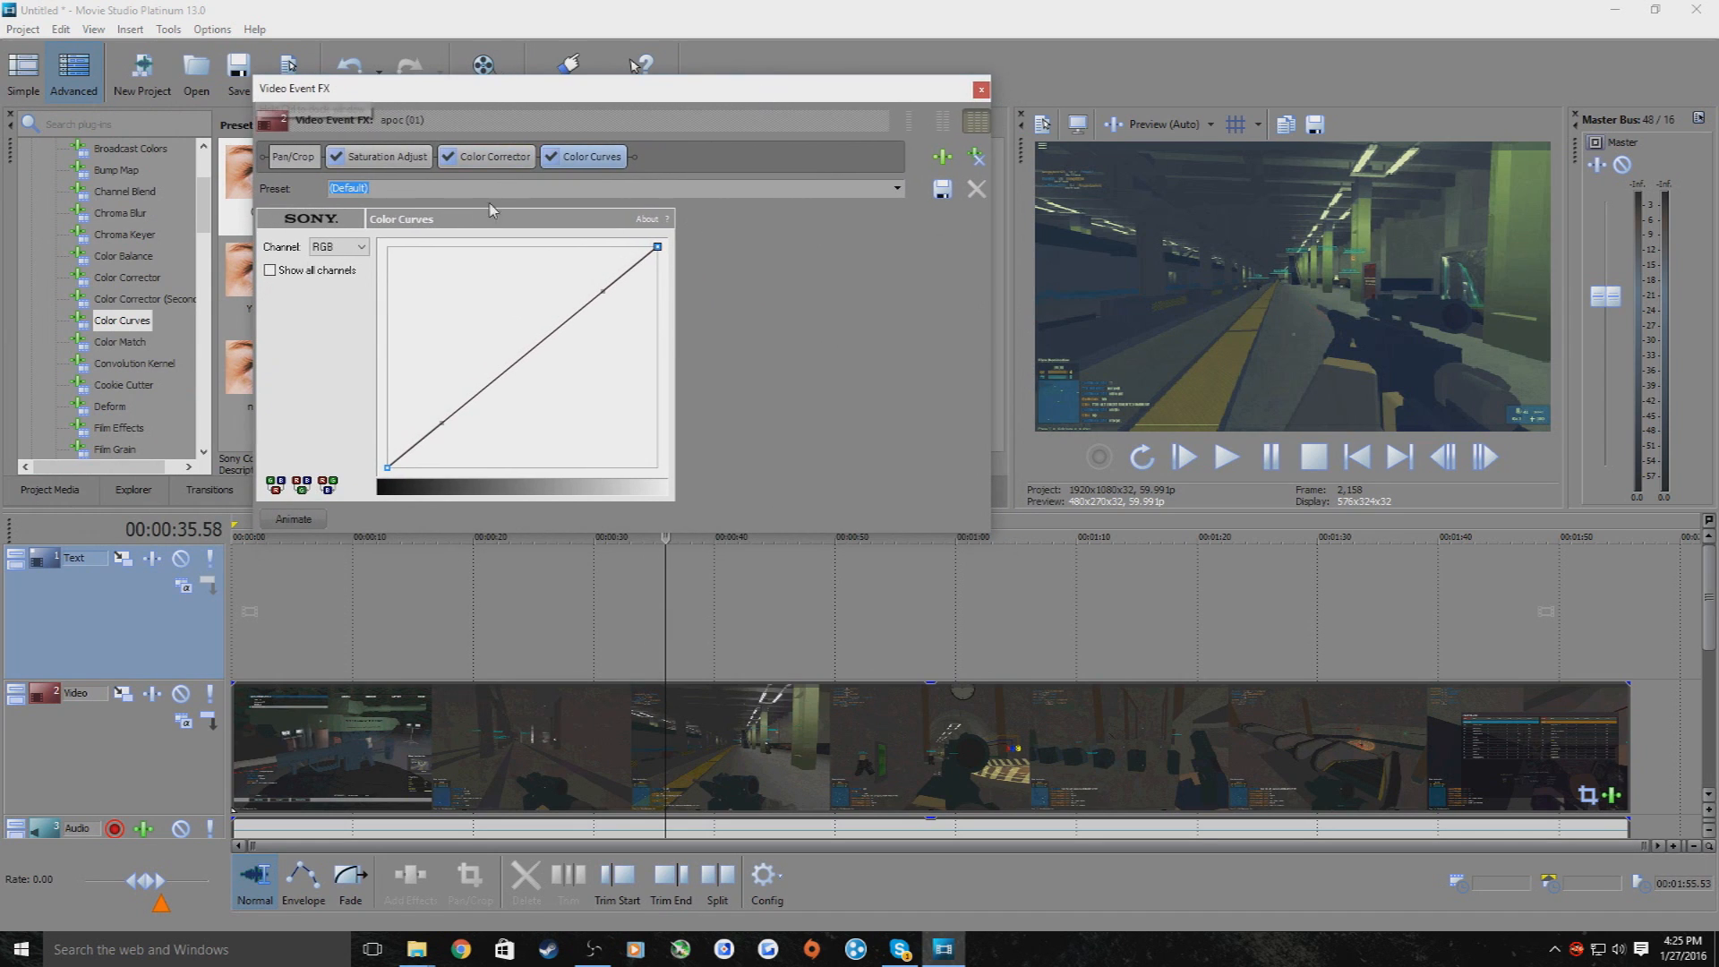
mouse_move(606, 294)
mouse_down()
mouse_move(614, 306)
mouse_move(598, 295)
mouse_up()
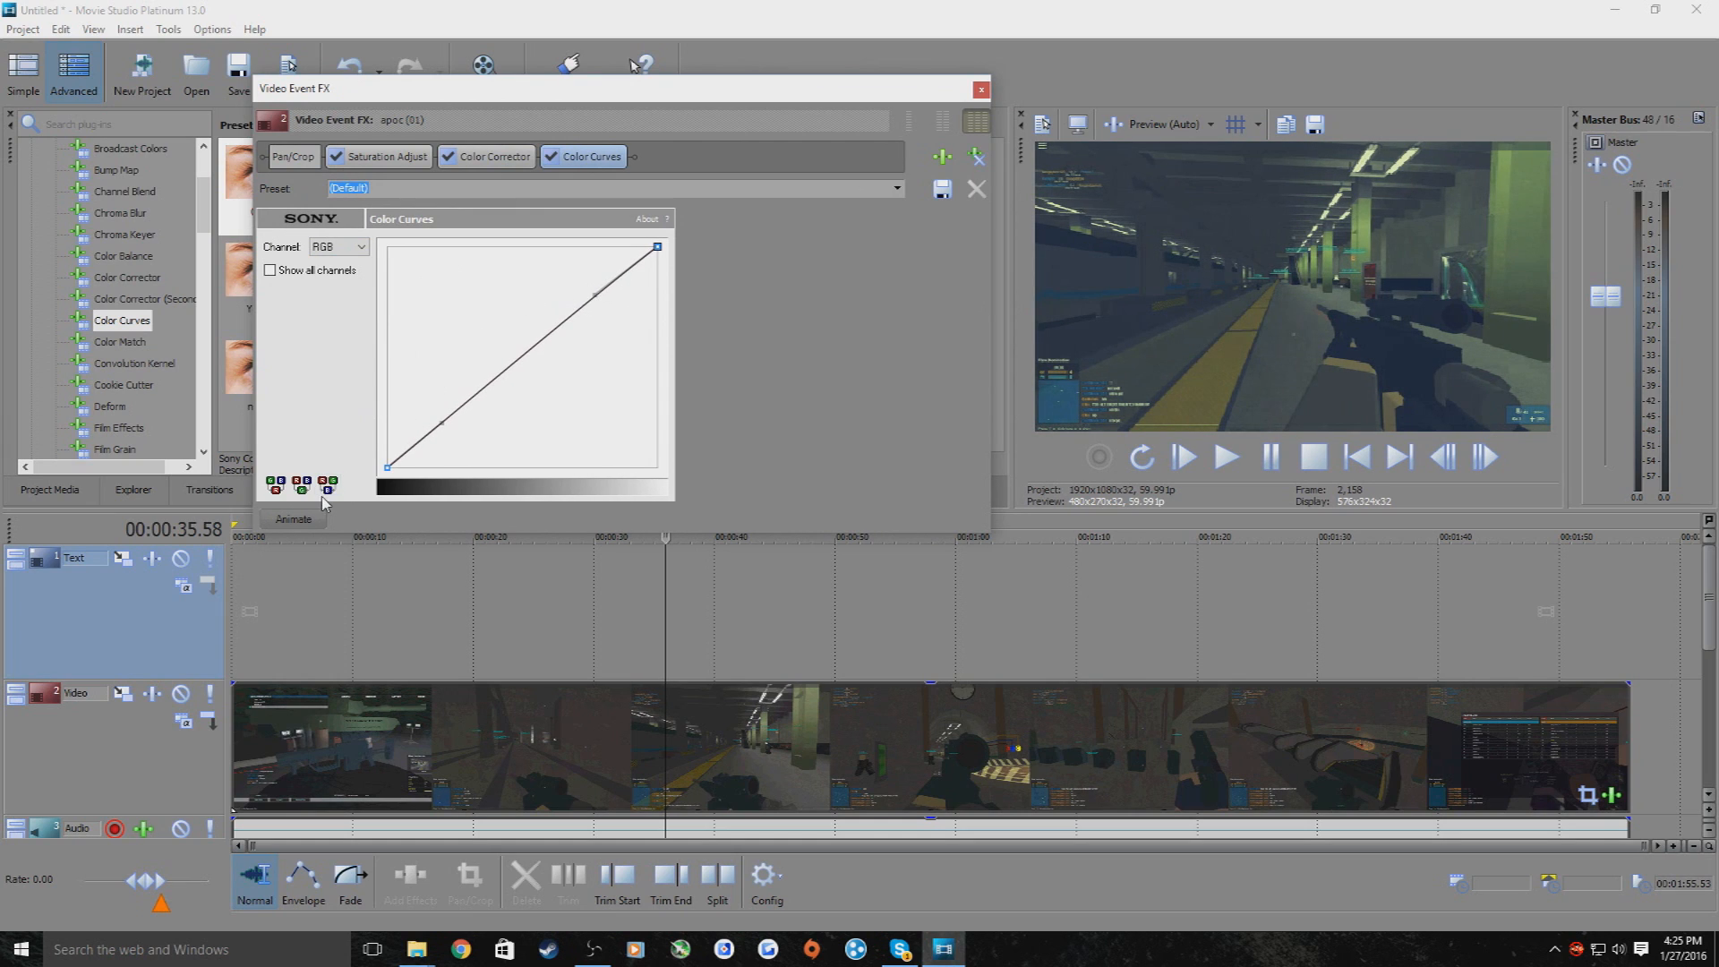
For the Red channel, pull the curve's upper handle below the line and try pulling its lower handle steeply to the graph's upper-left corner
click(357, 251)
click(338, 271)
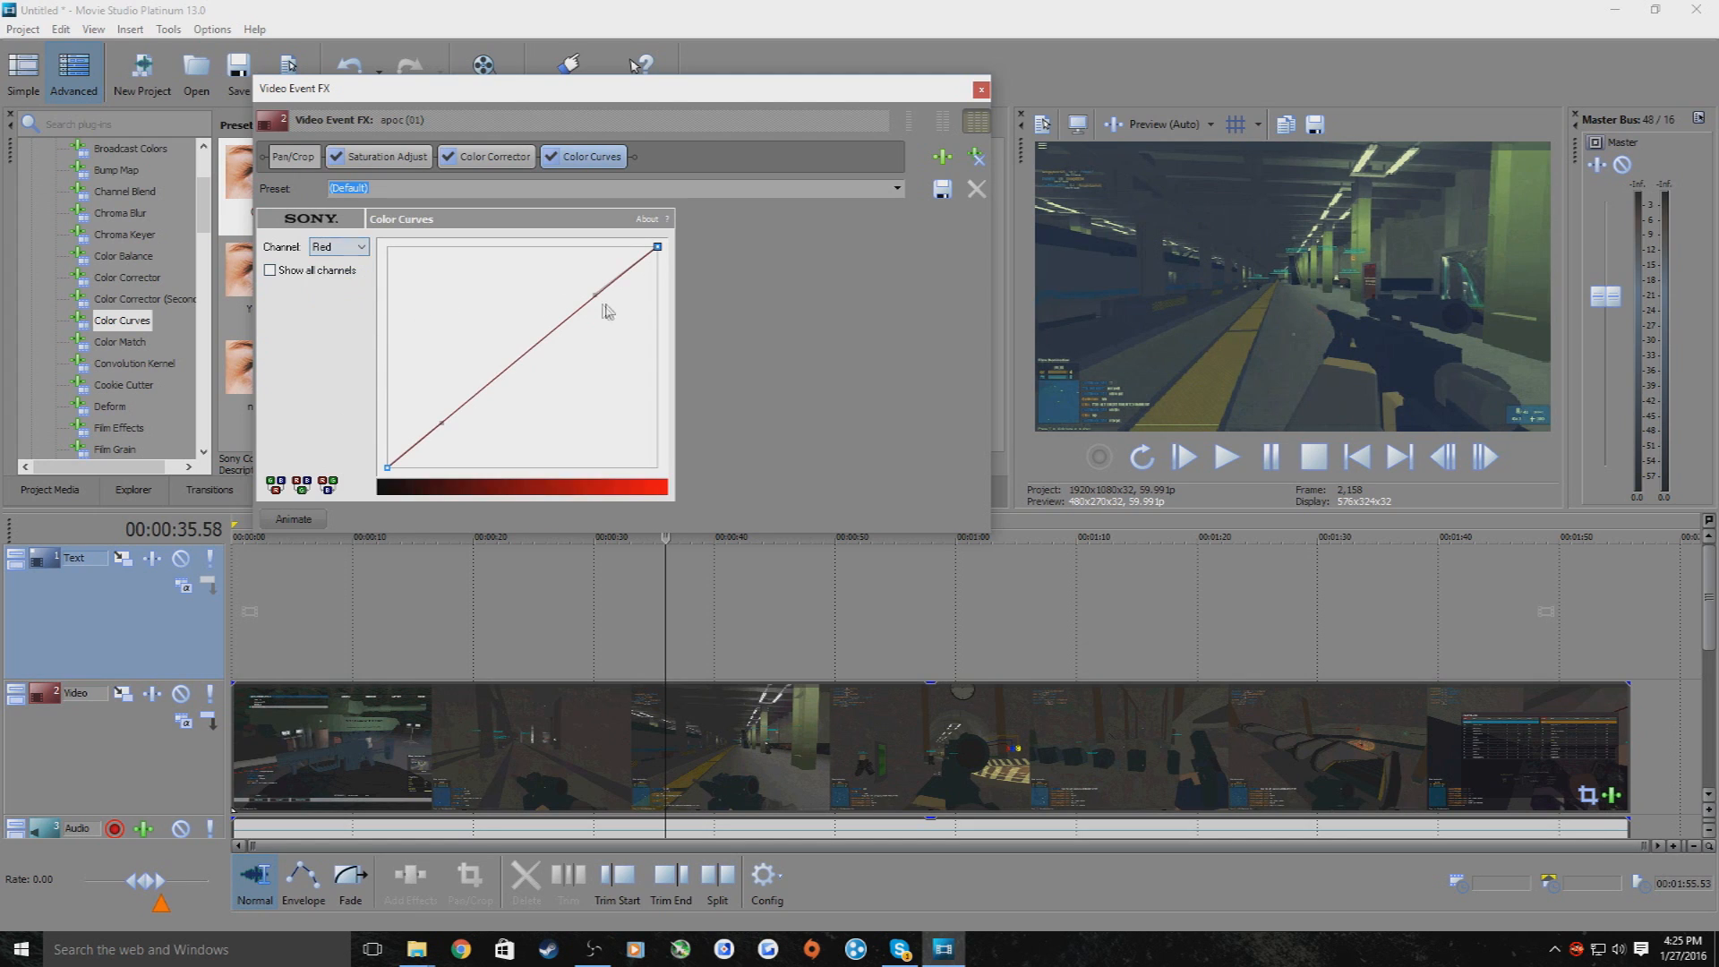
mouse_move(592, 297)
mouse_down()
mouse_move(614, 319)
mouse_move(576, 300)
mouse_move(610, 316)
mouse_up()
drag(440, 423, 389, 229)
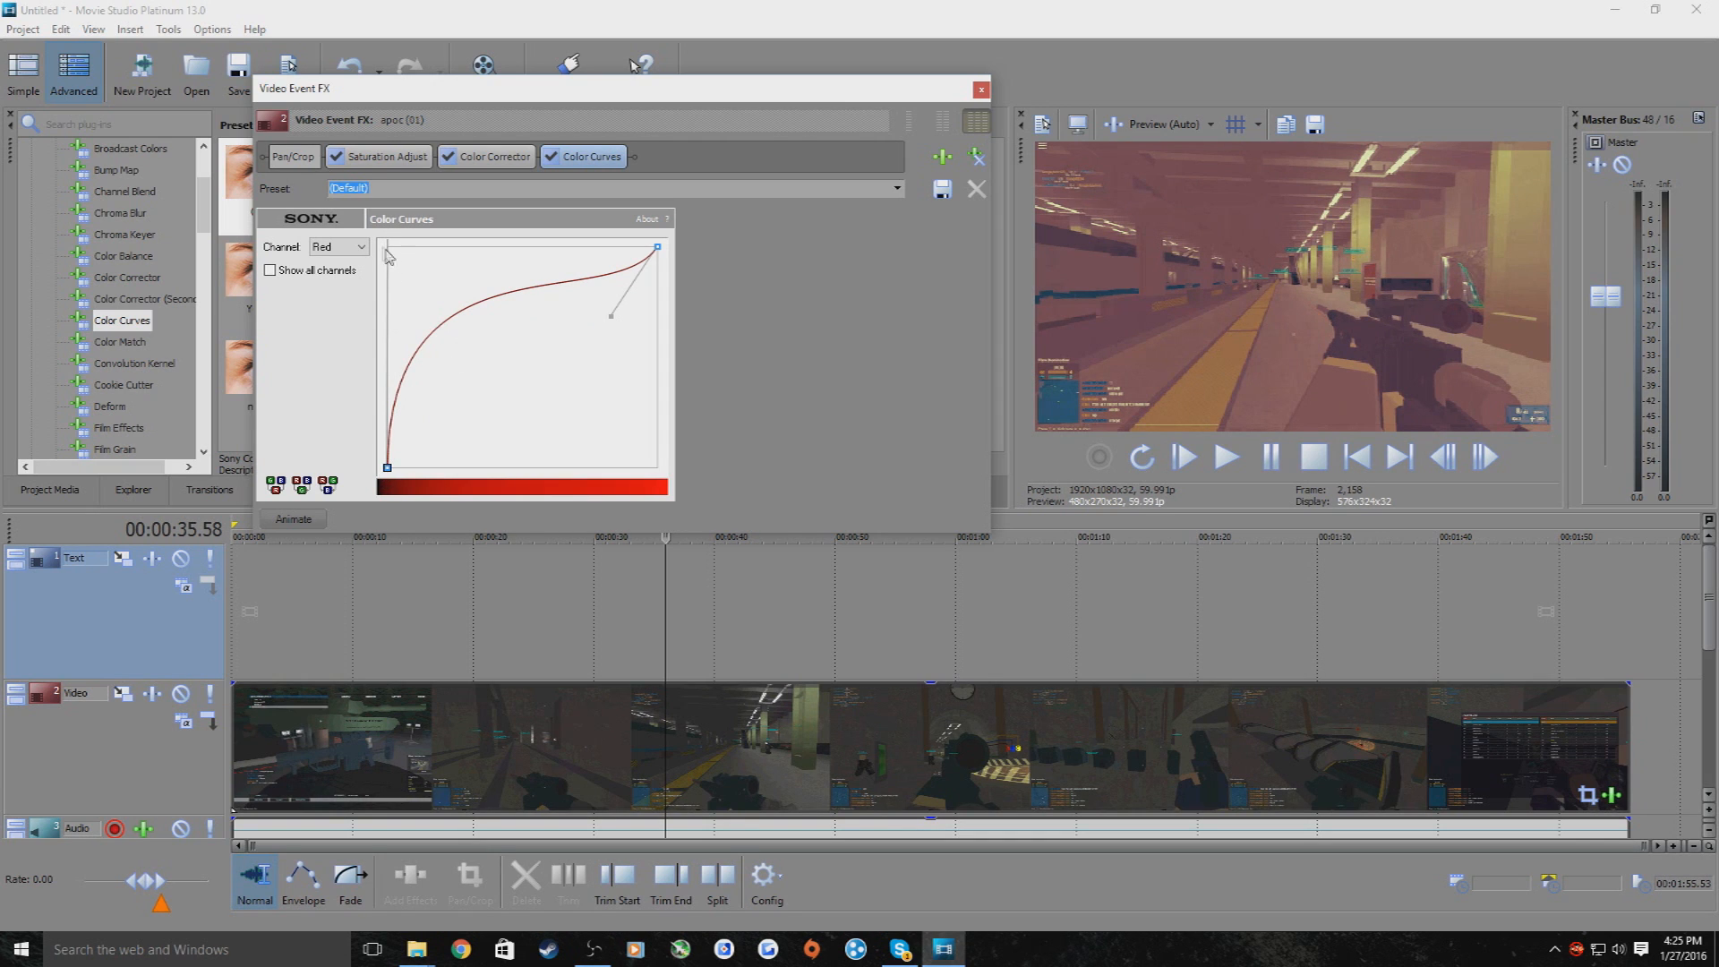
Undo the steep lower-handle change and raise the Red curve's lower handle only modestly above the line
drag(436, 87, 441, 135)
click(346, 86)
click(246, 288)
click(234, 314)
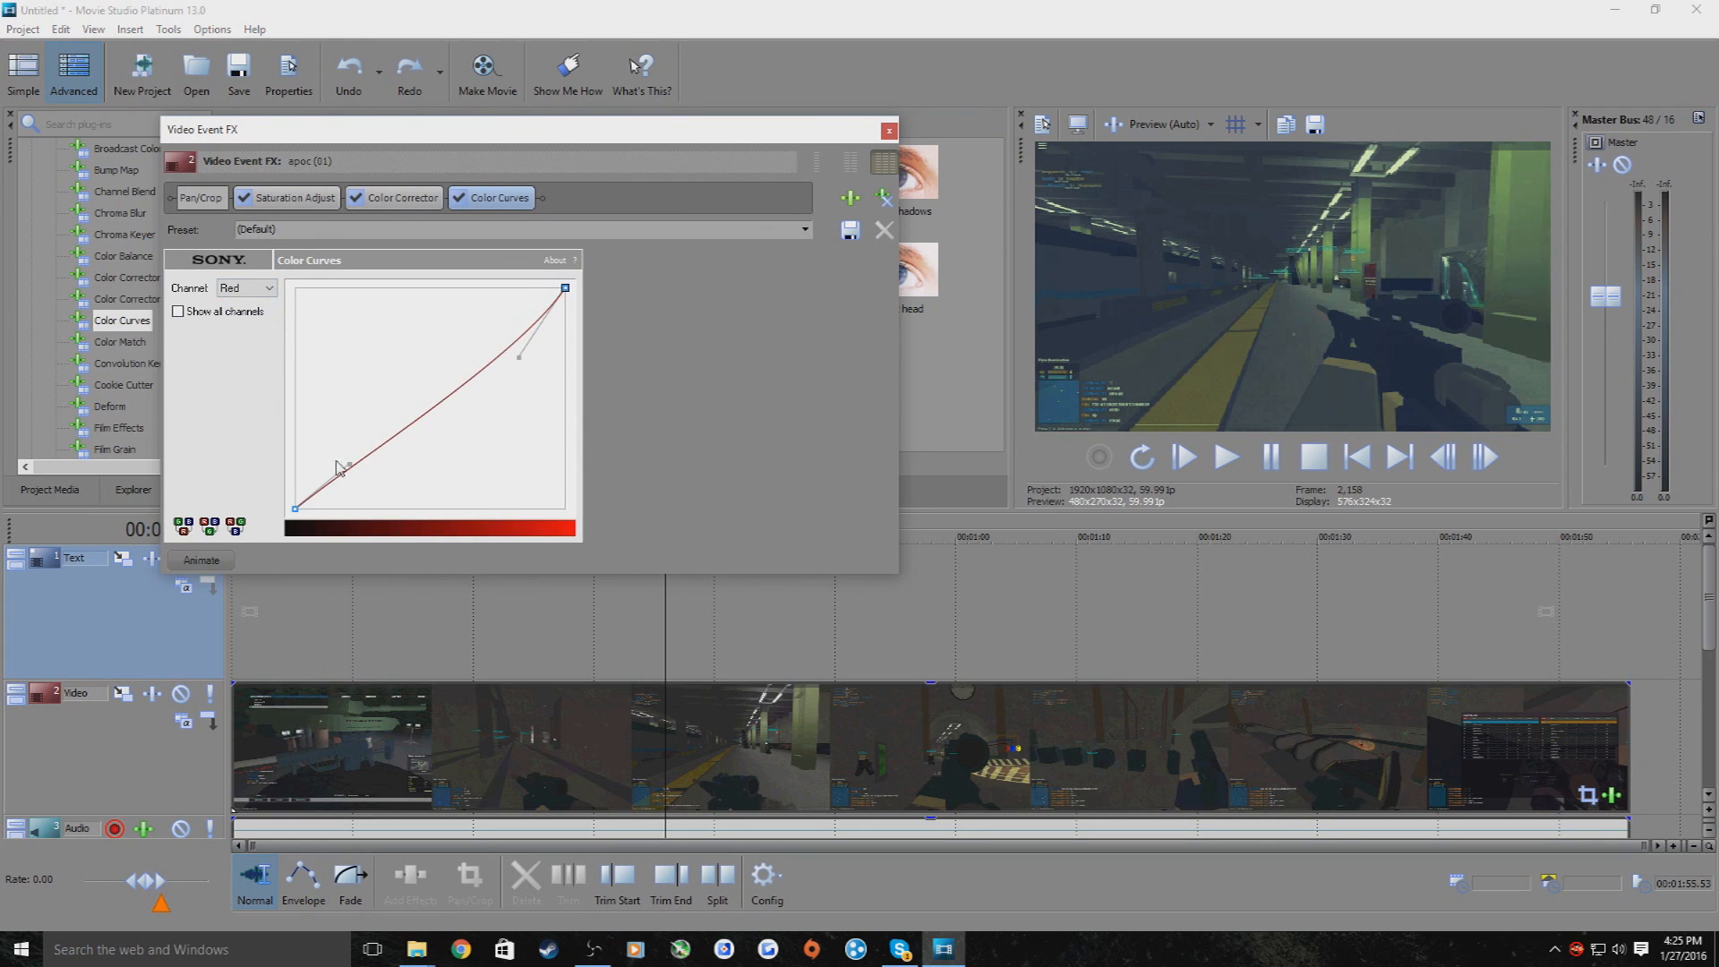
drag(349, 463, 325, 437)
For the Green channel, raise the curve's upper handle above the line and nudge its lower handle slightly upward
click(246, 287)
click(235, 324)
mouse_move(500, 339)
mouse_down()
mouse_move(511, 353)
mouse_move(478, 328)
mouse_up()
click(271, 289)
click(348, 465)
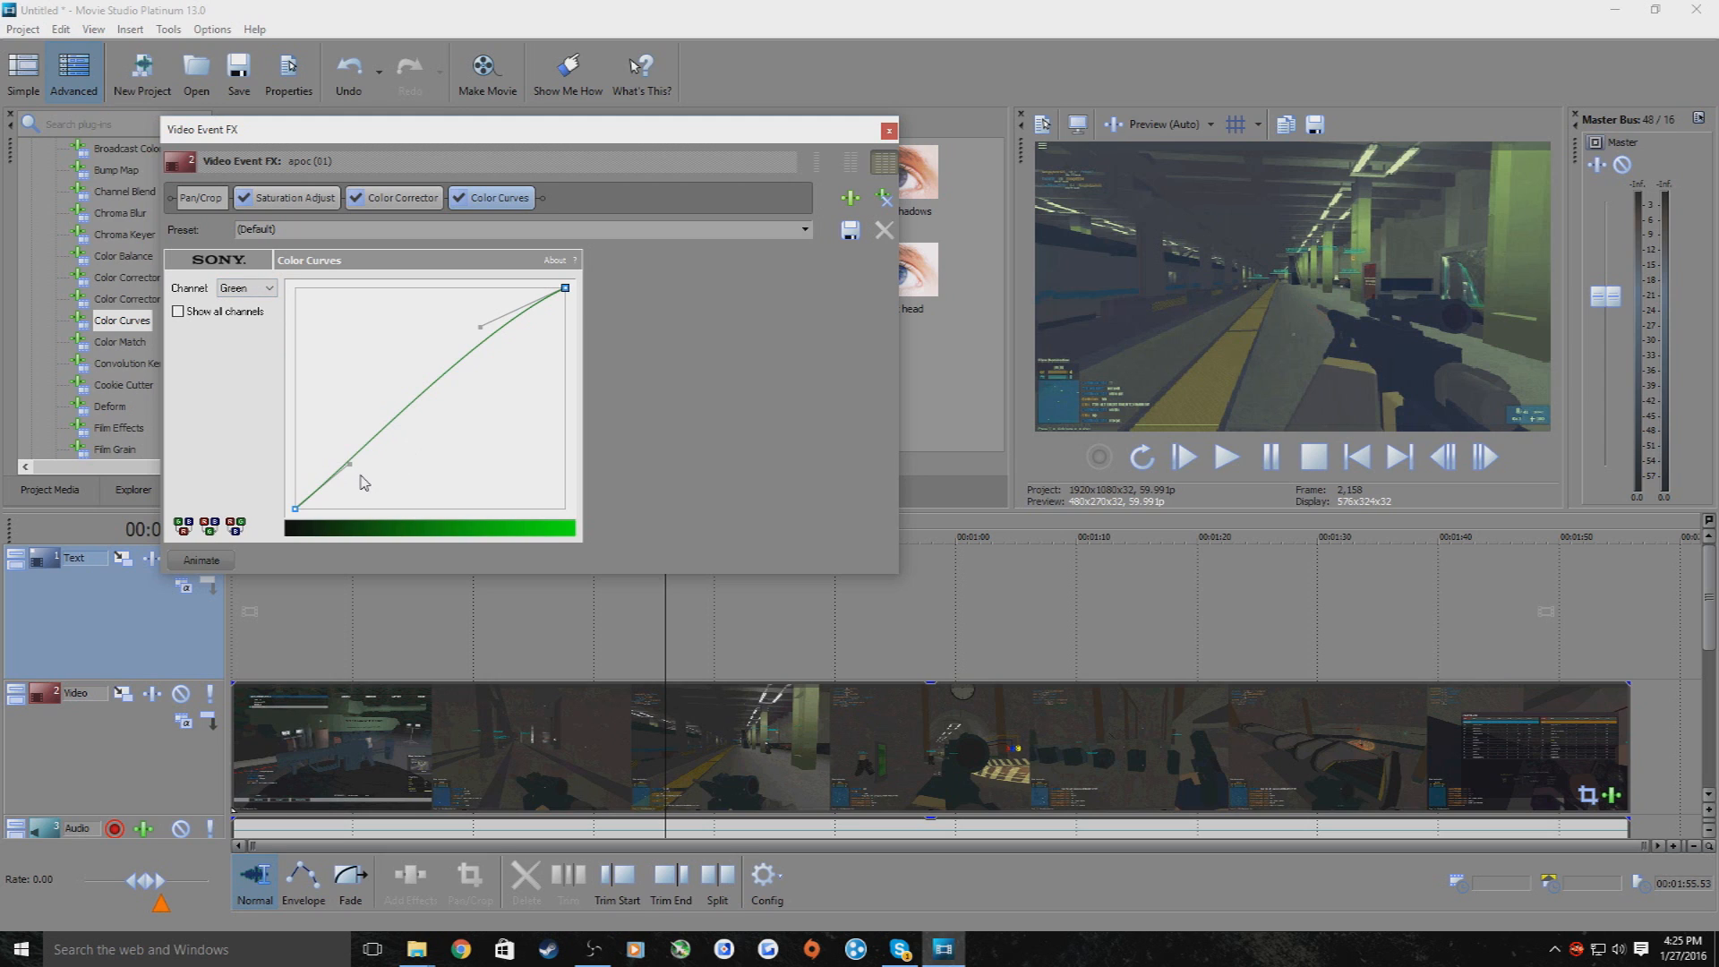
drag(349, 465, 348, 460)
For the Blue channel, move the curve's upper handle above the line and its lower handle slightly below it
click(269, 288)
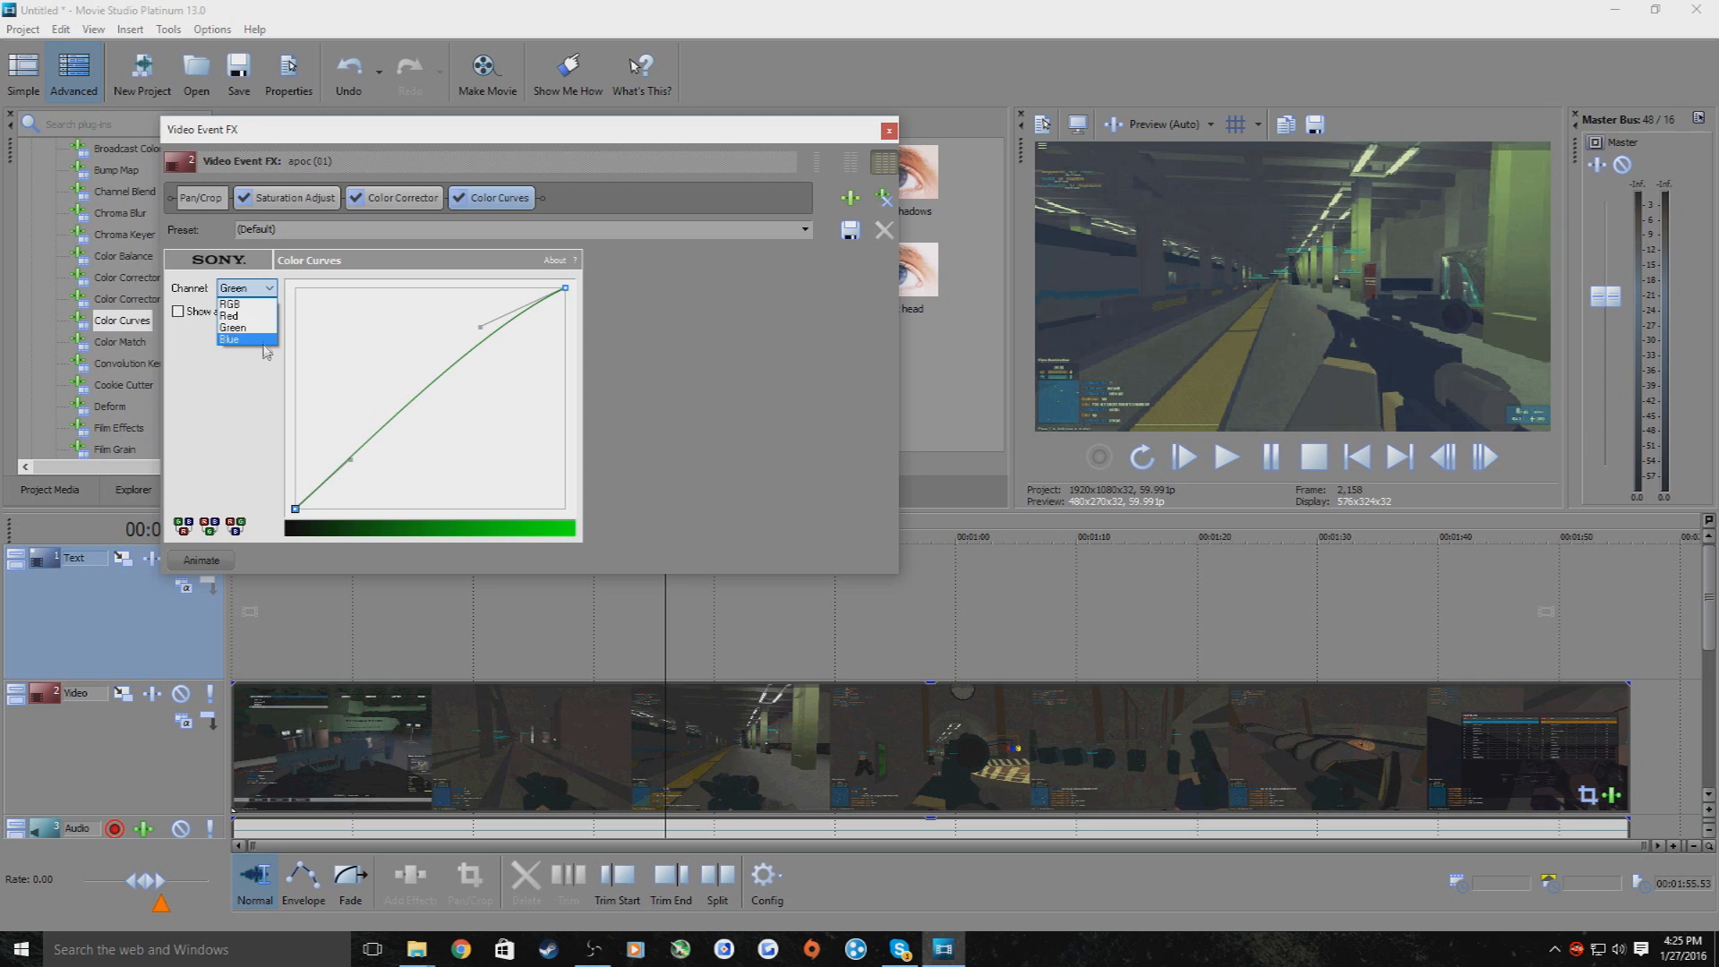
click(237, 340)
mouse_move(501, 336)
mouse_down()
mouse_move(453, 383)
mouse_move(487, 399)
mouse_move(495, 350)
mouse_move(467, 337)
mouse_up()
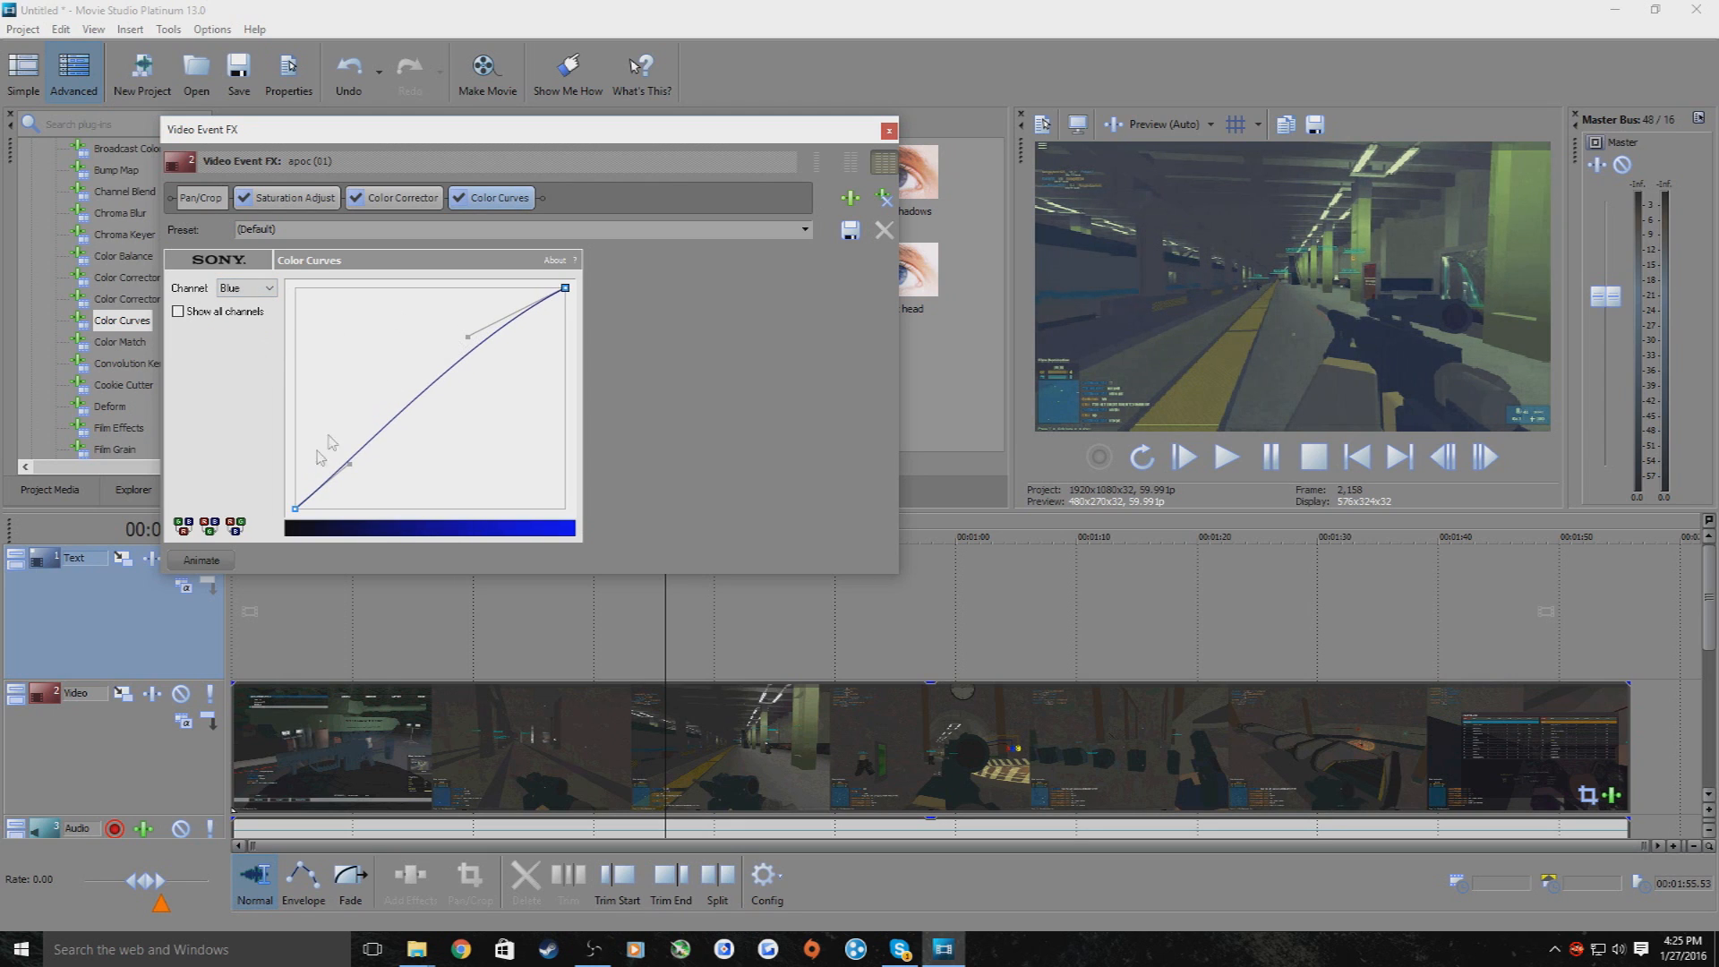
drag(354, 467, 366, 459)
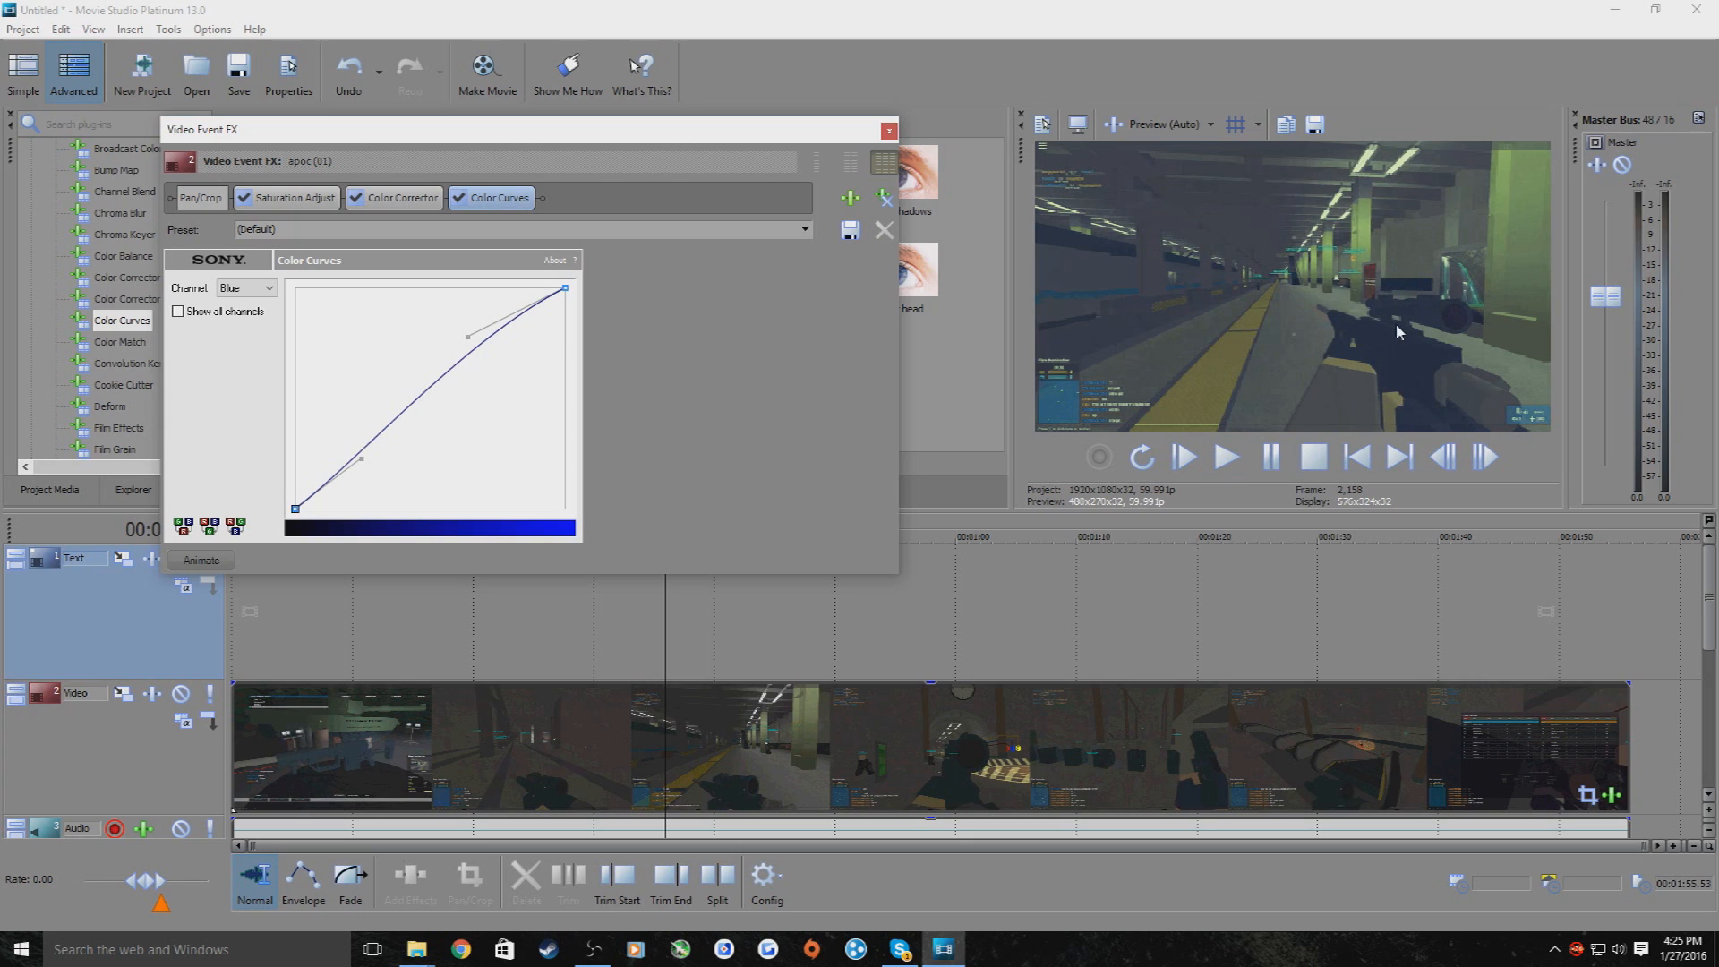
Review the Red, Green and Blue channel curves one after another and close the effect settings
click(233, 287)
click(239, 310)
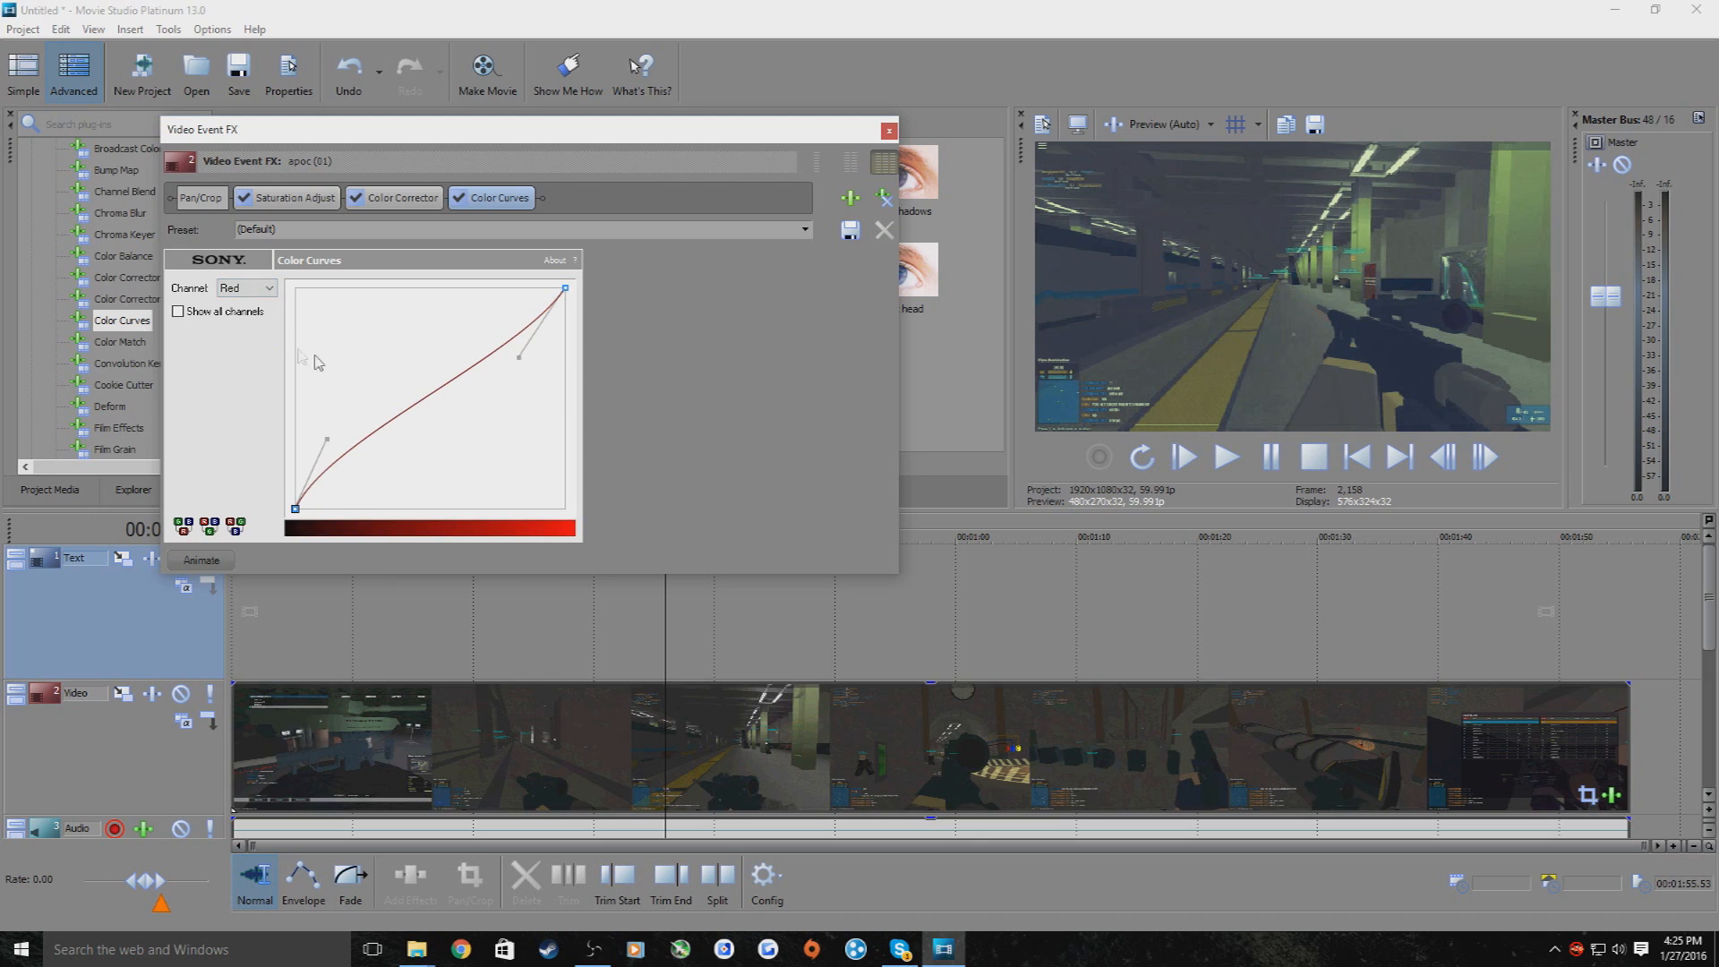
click(244, 289)
click(242, 328)
click(250, 287)
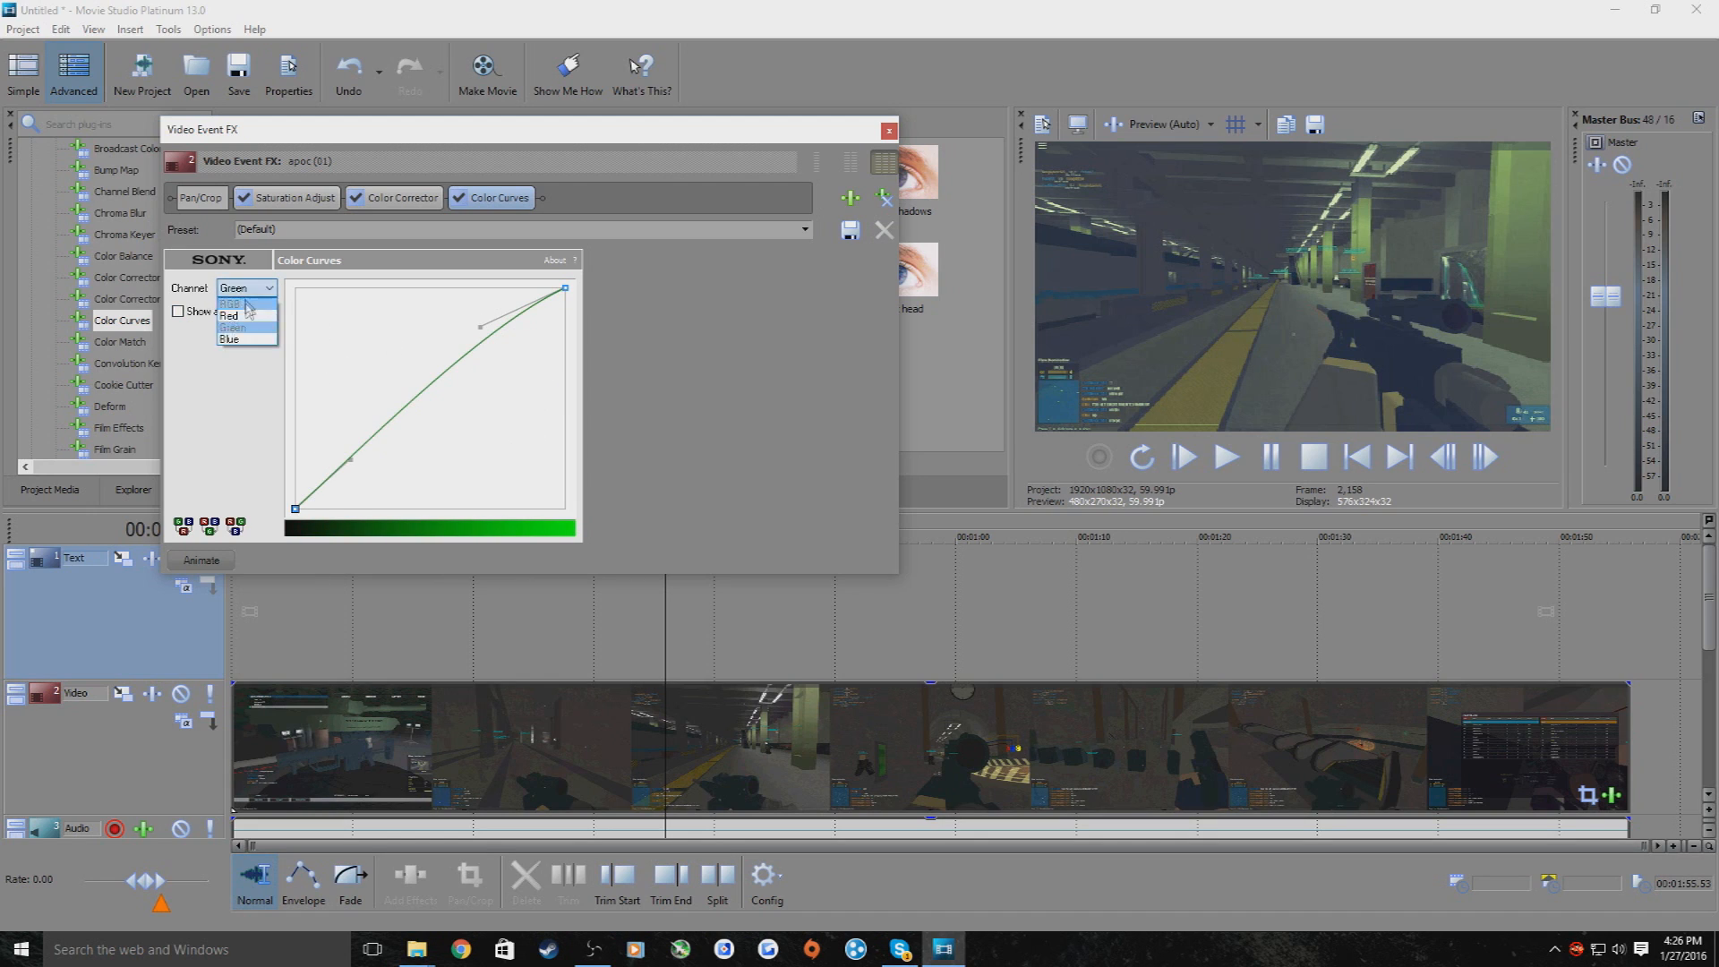
click(240, 347)
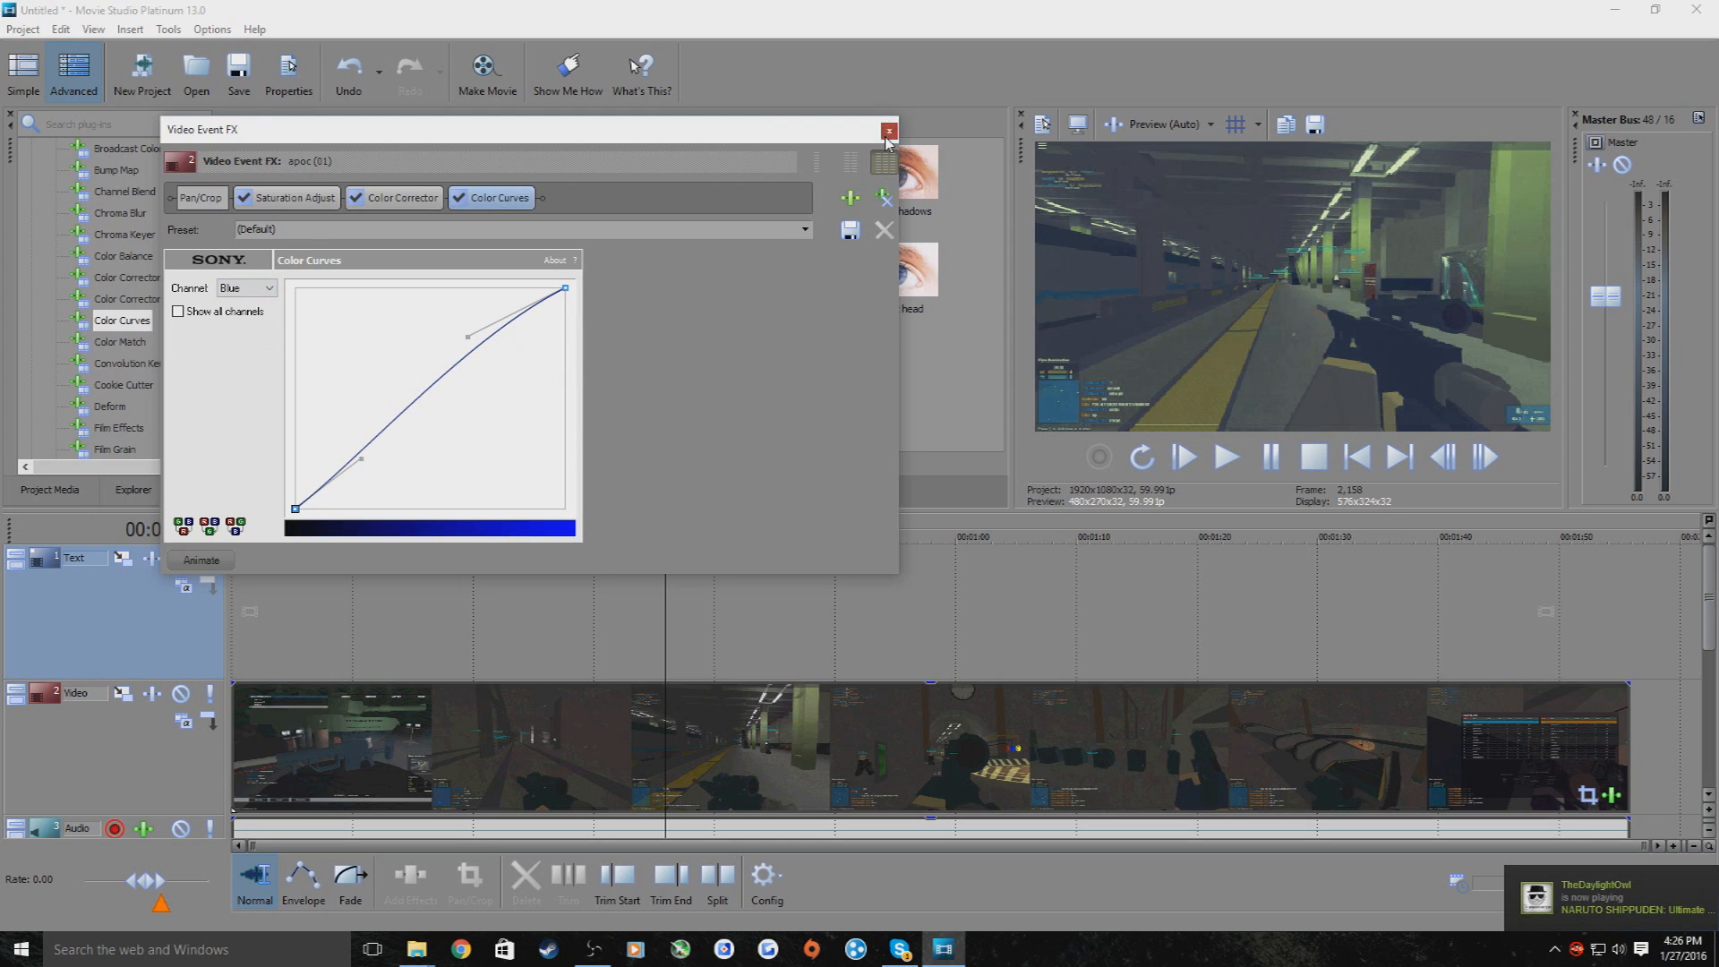
click(888, 131)
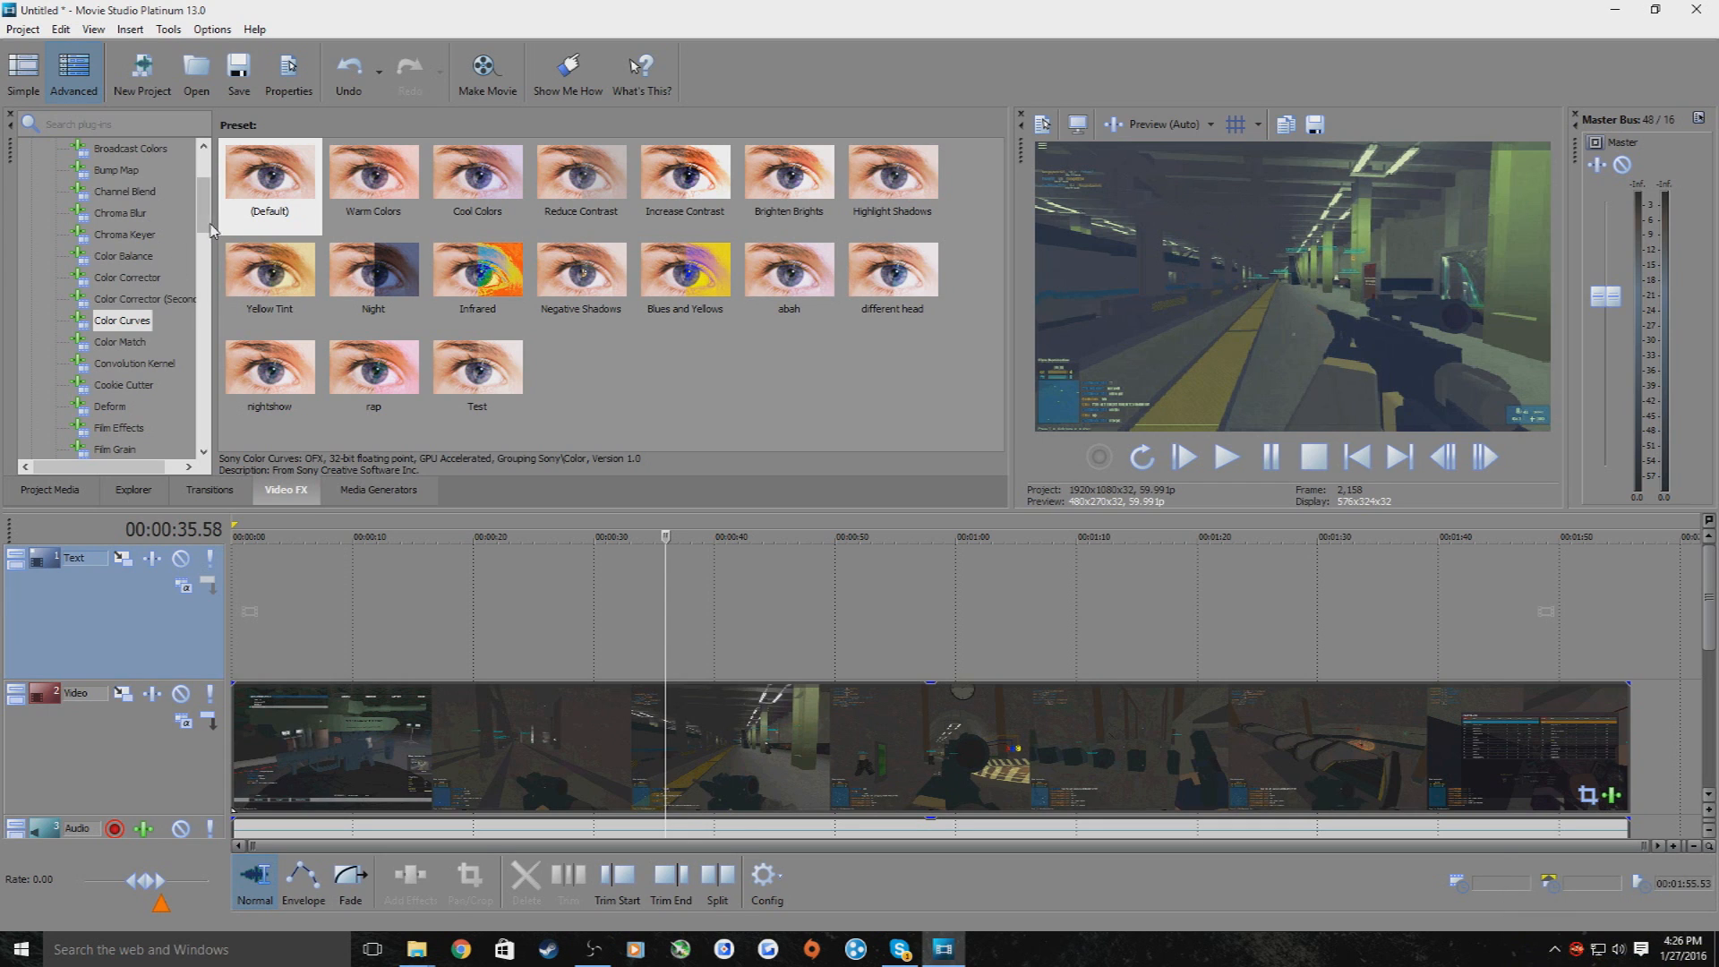
Apply the Bump Map effect's Upper-Right Glow preset to the video clip and move its settings window away from the preview
mouse_move(212, 231)
mouse_down()
mouse_move(201, 205)
mouse_move(200, 229)
mouse_up()
click(123, 172)
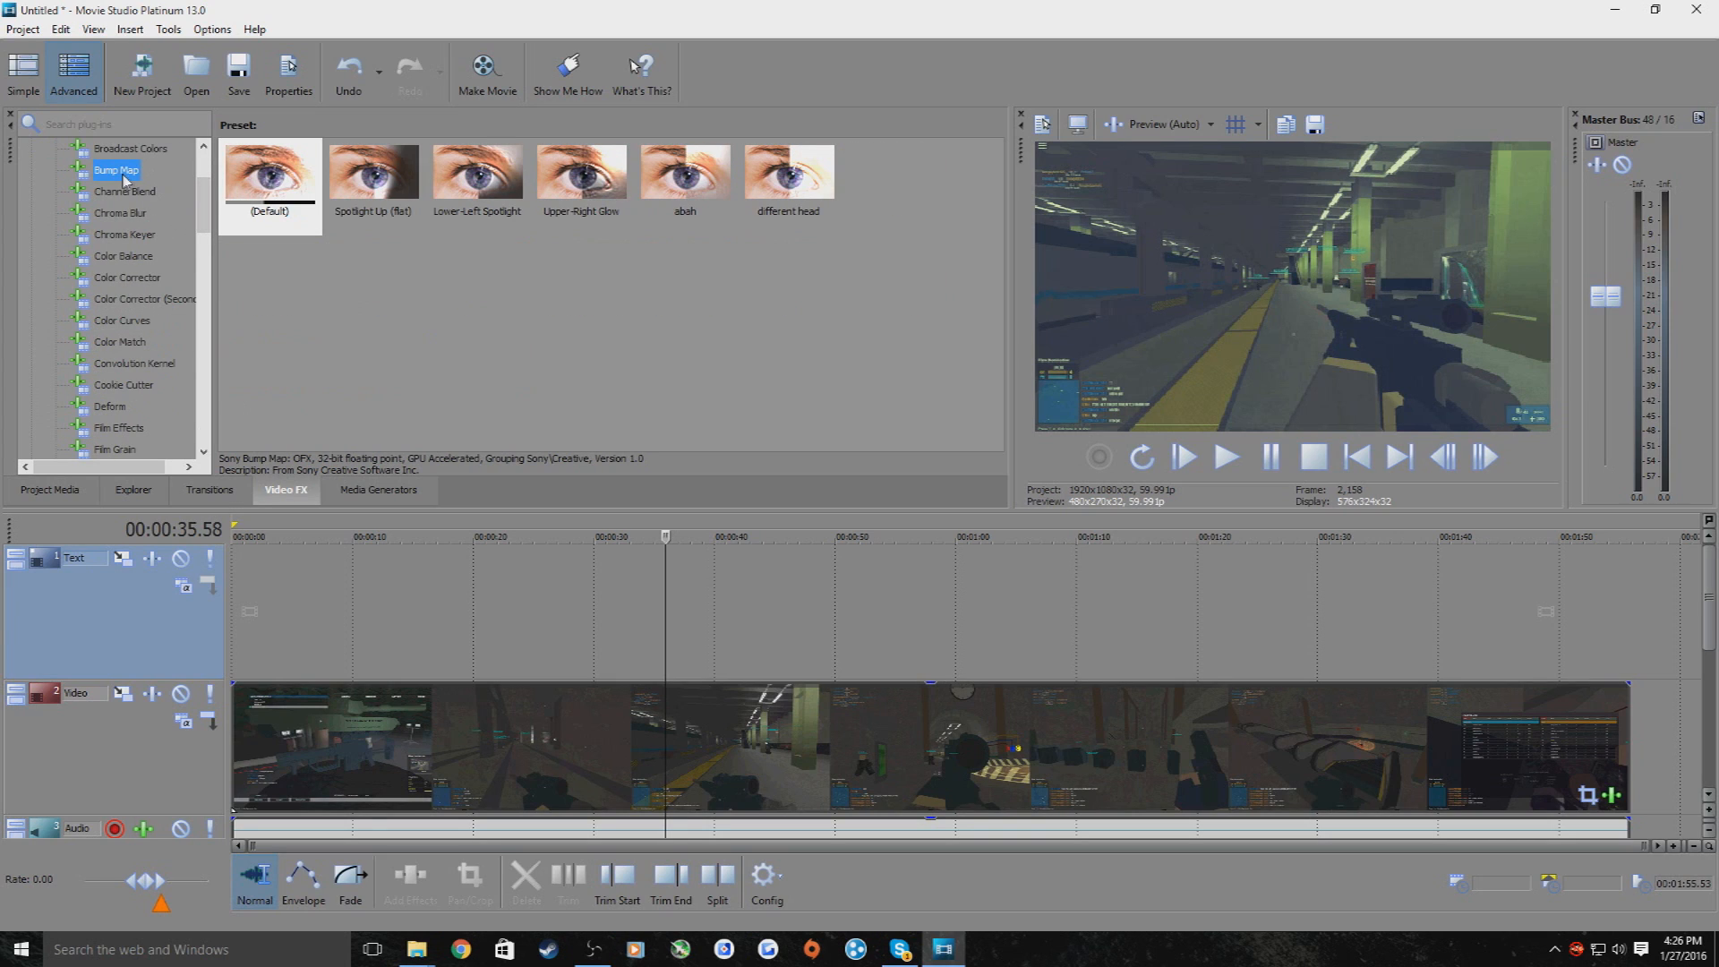
drag(582, 175, 716, 741)
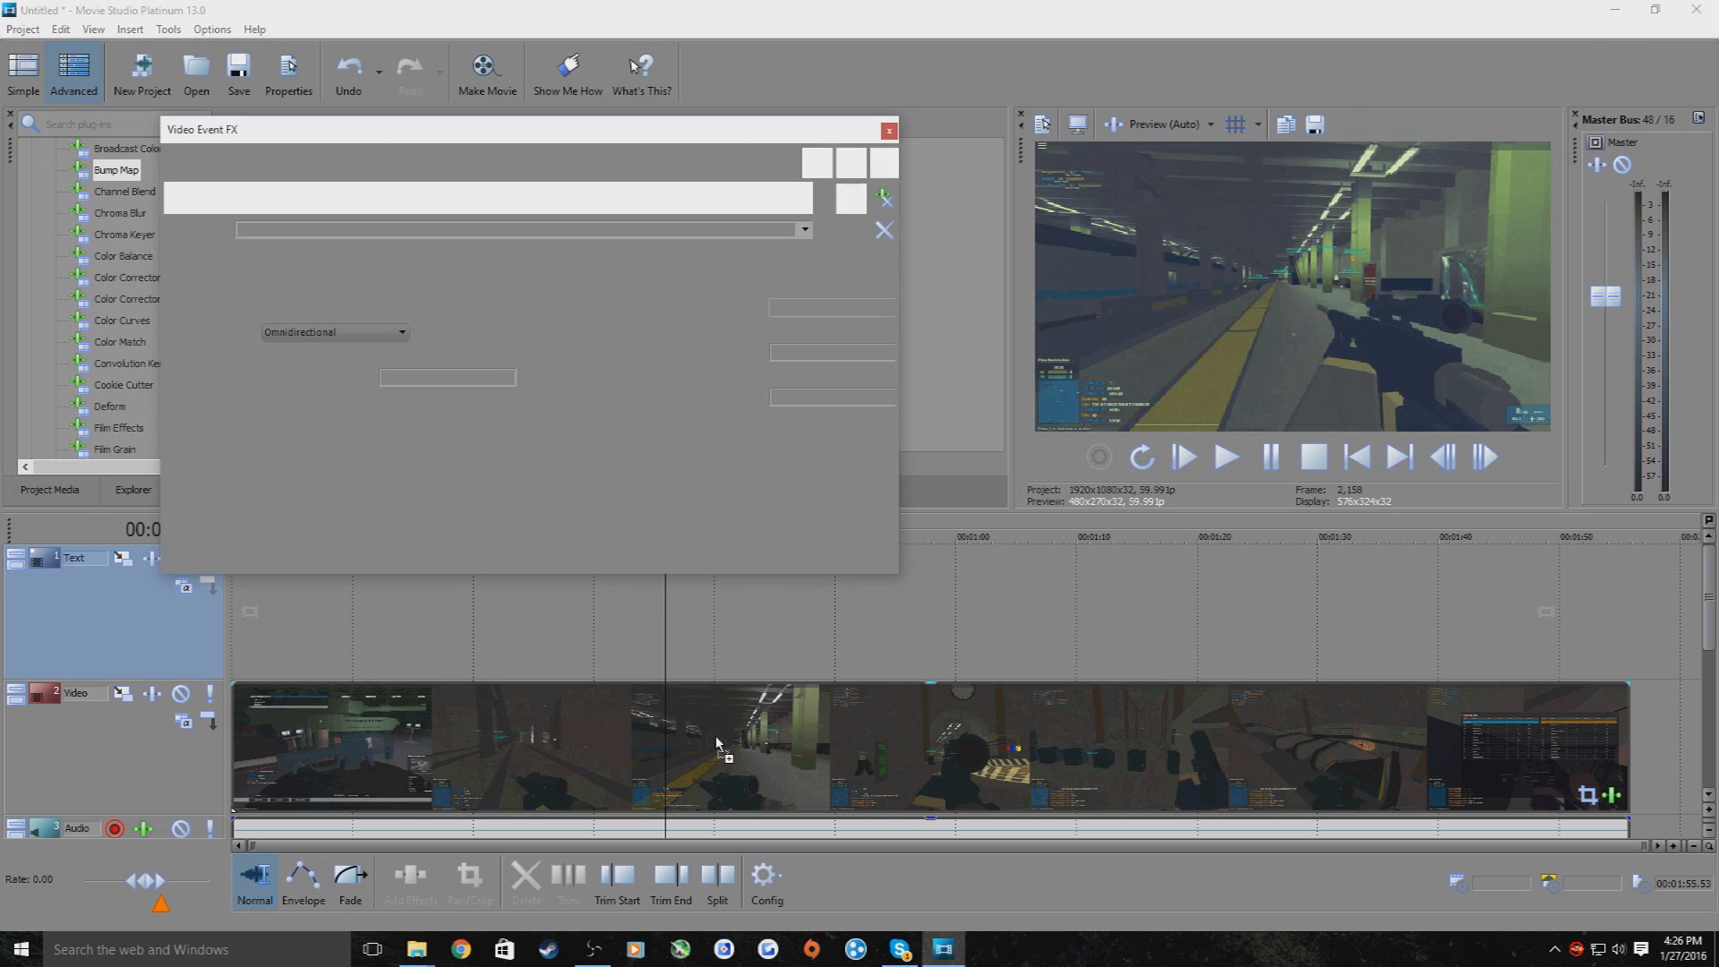
drag(910, 140, 844, 364)
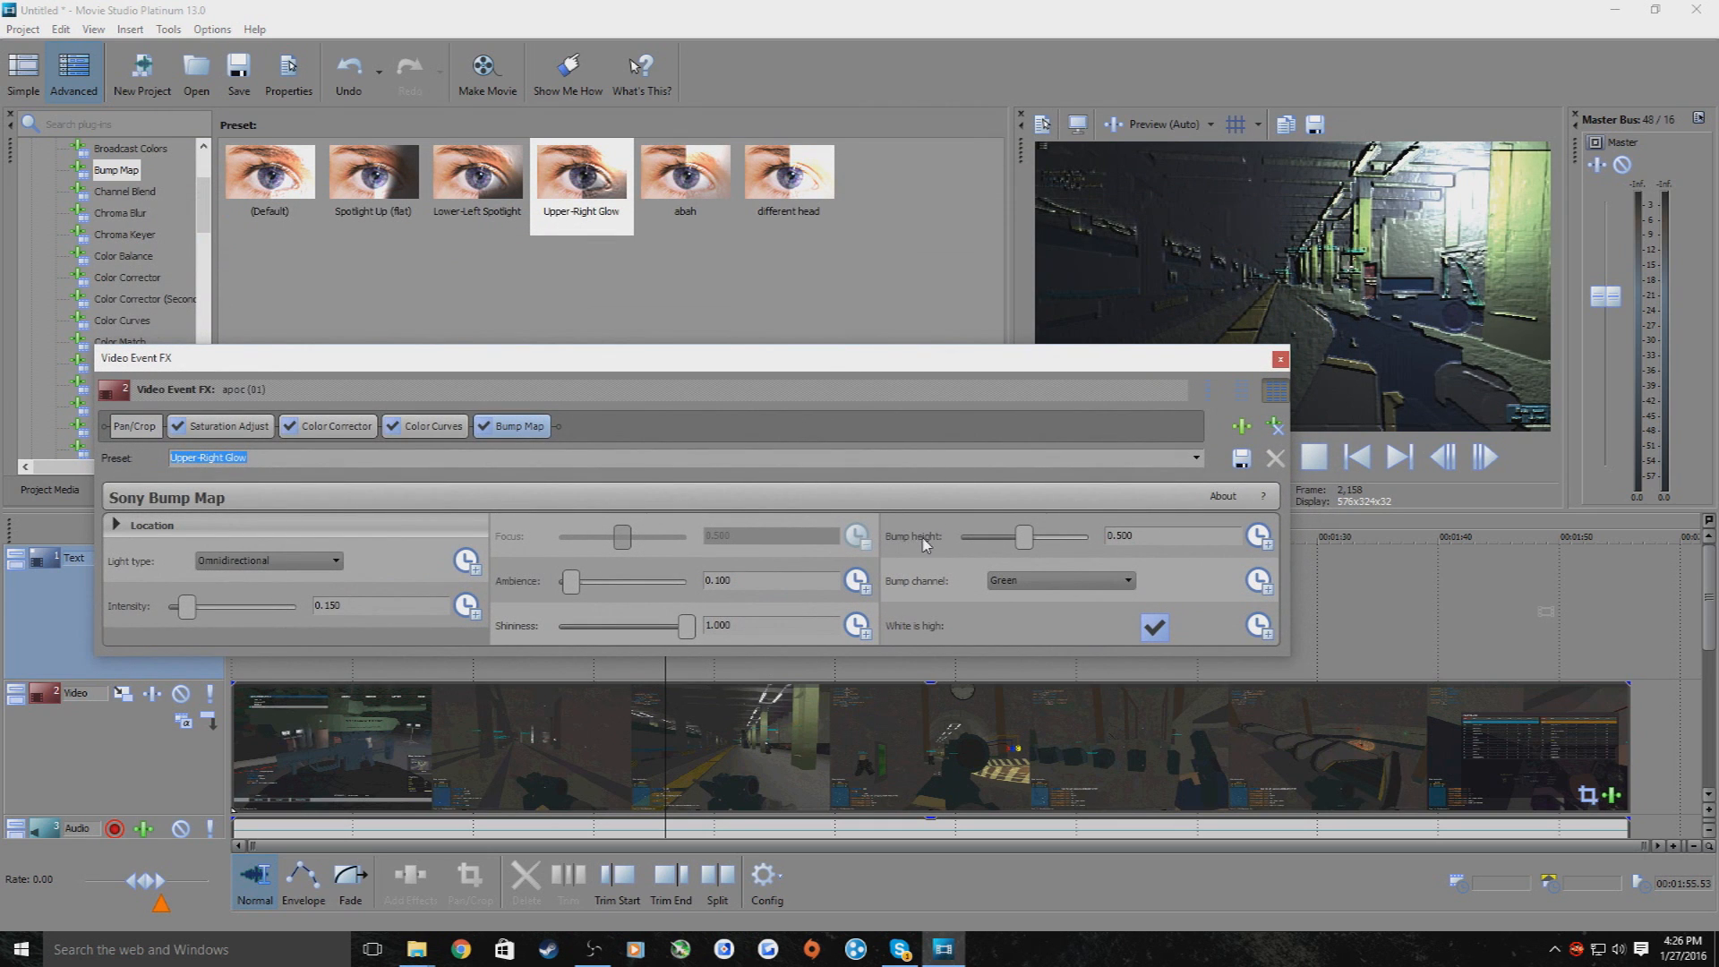
Set the Bump Map's bump height to 0.000, ambience to about 0.469 and intensity to about 0.336
drag(1028, 542, 934, 560)
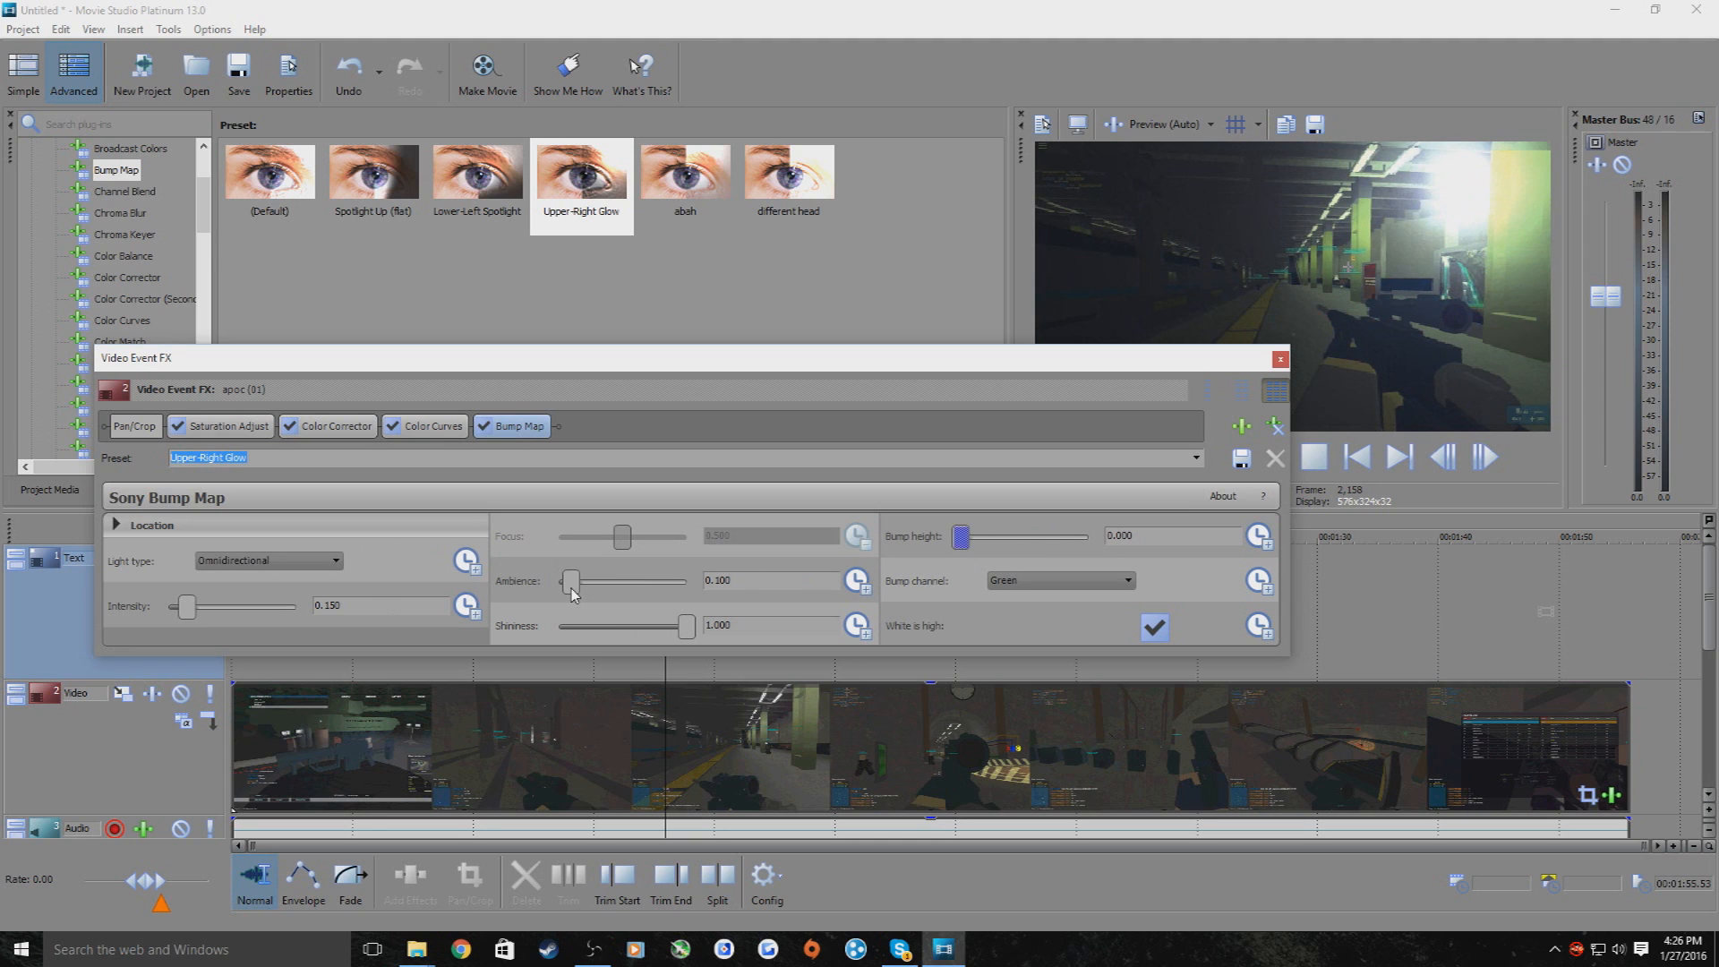
drag(576, 595, 621, 598)
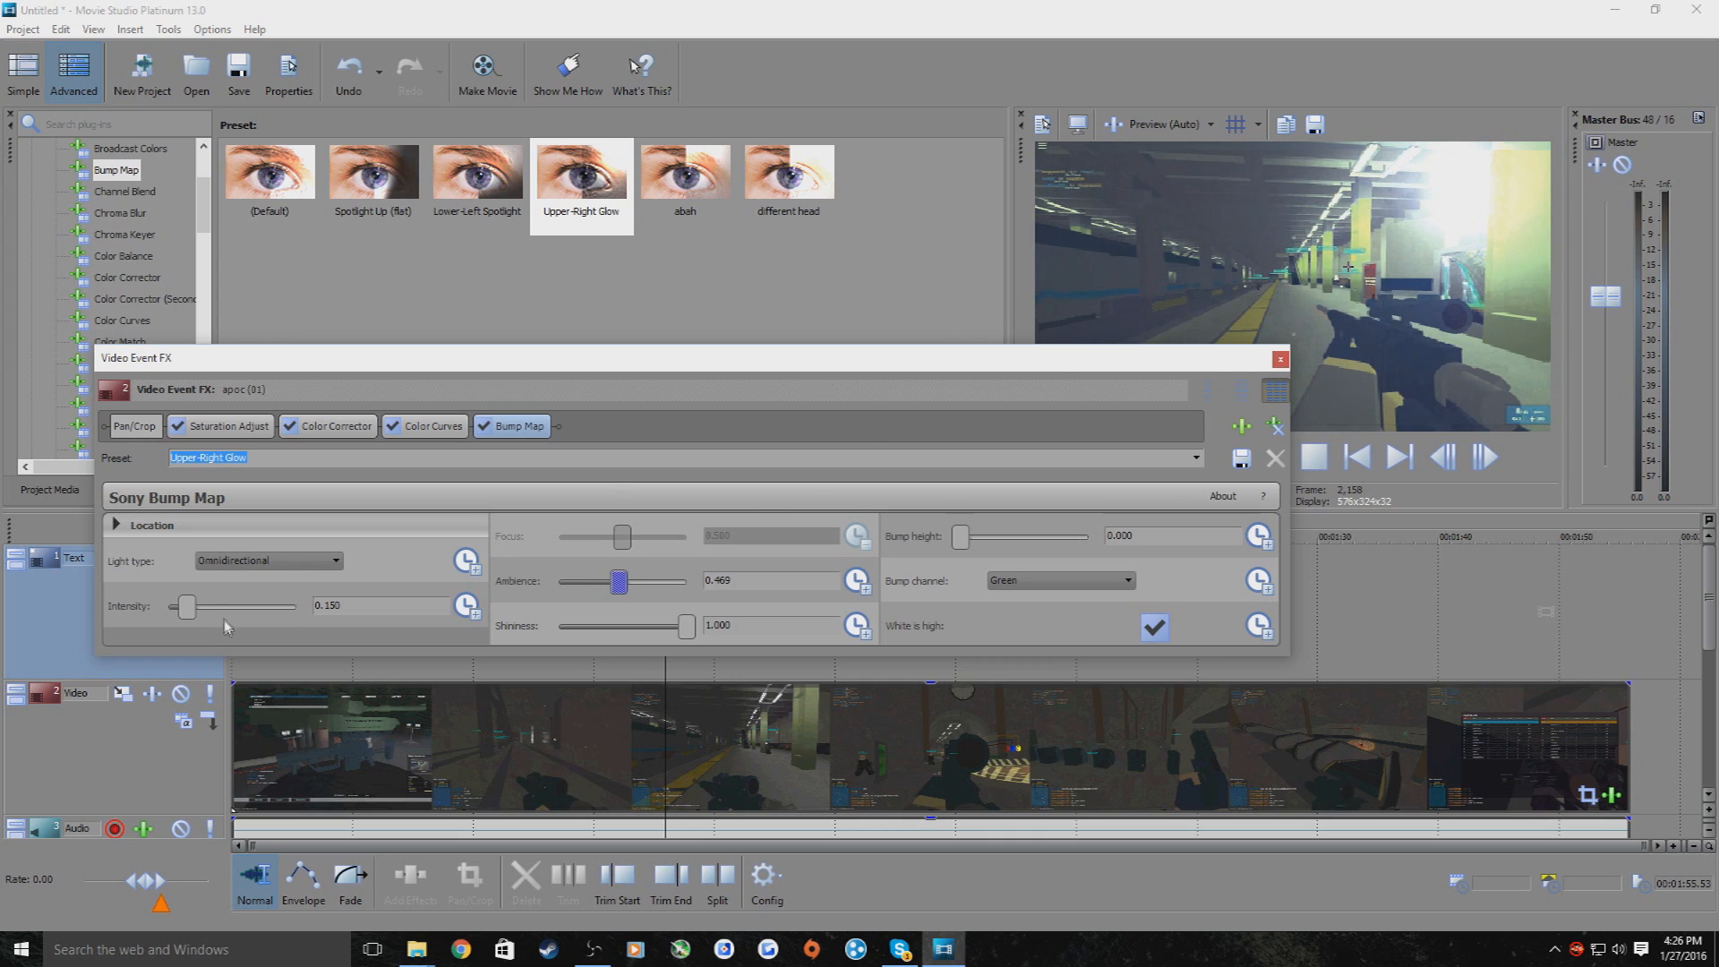
mouse_move(187, 607)
mouse_down()
mouse_move(336, 610)
mouse_move(215, 624)
mouse_up()
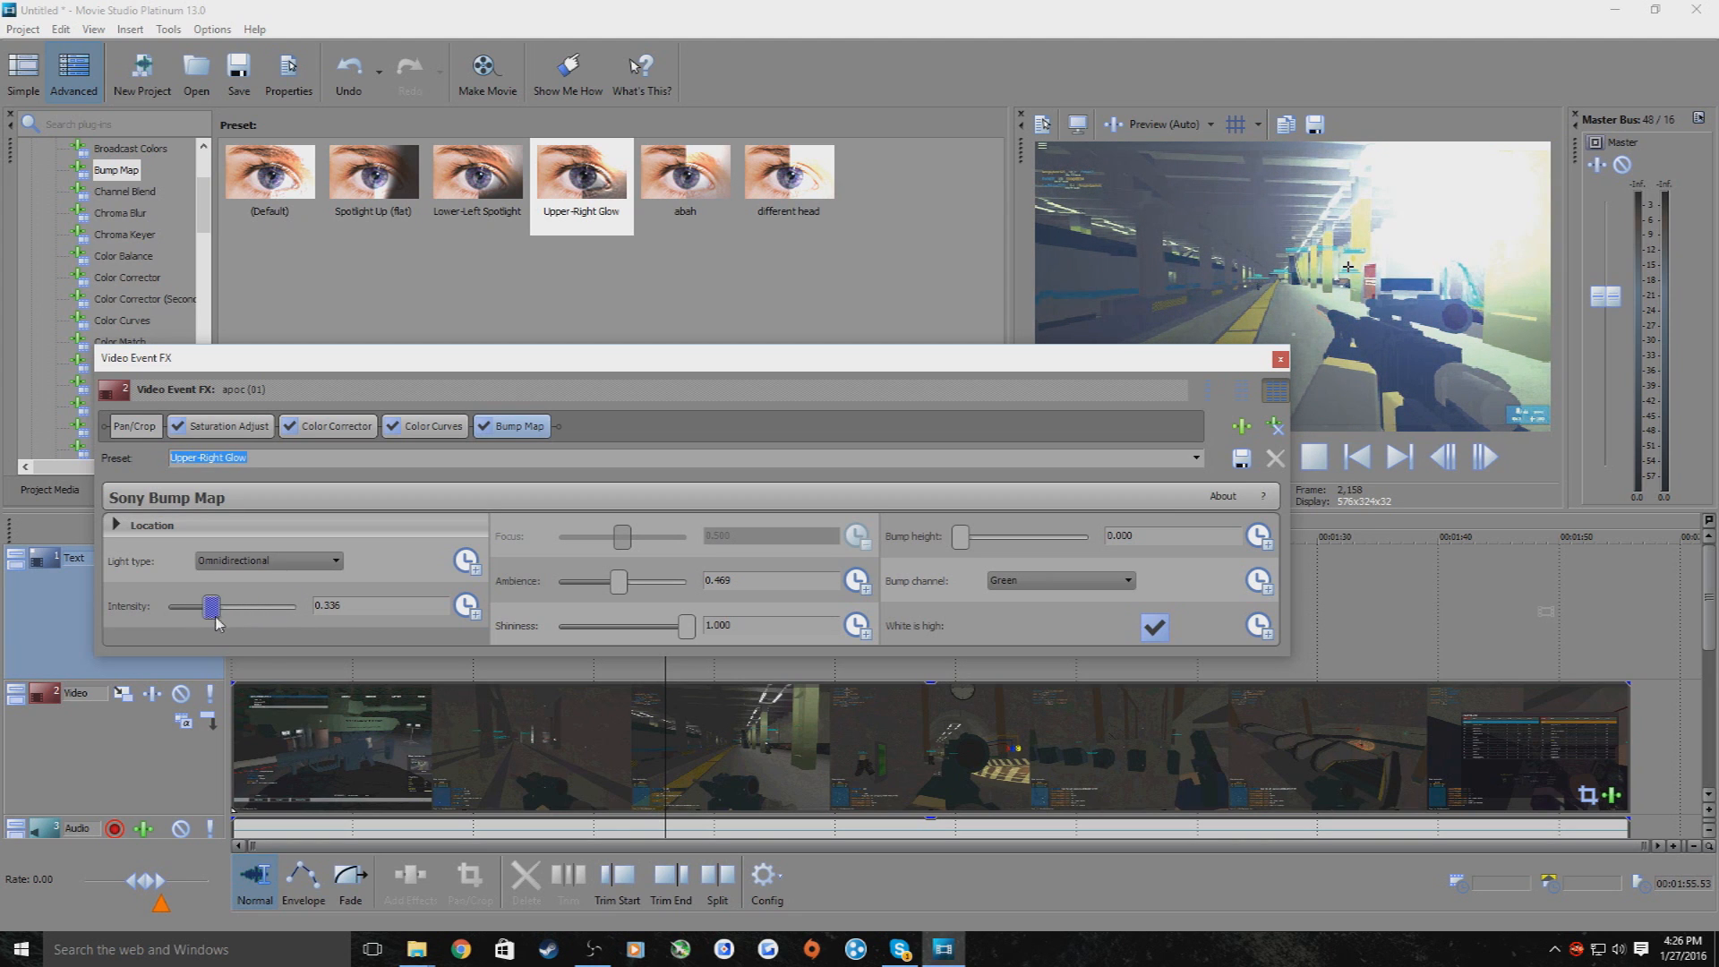
Move the Bump Map light source to about -0.068, 0.775, 0.300, raise the ambience to about 0.615, and close the effect settings
click(125, 530)
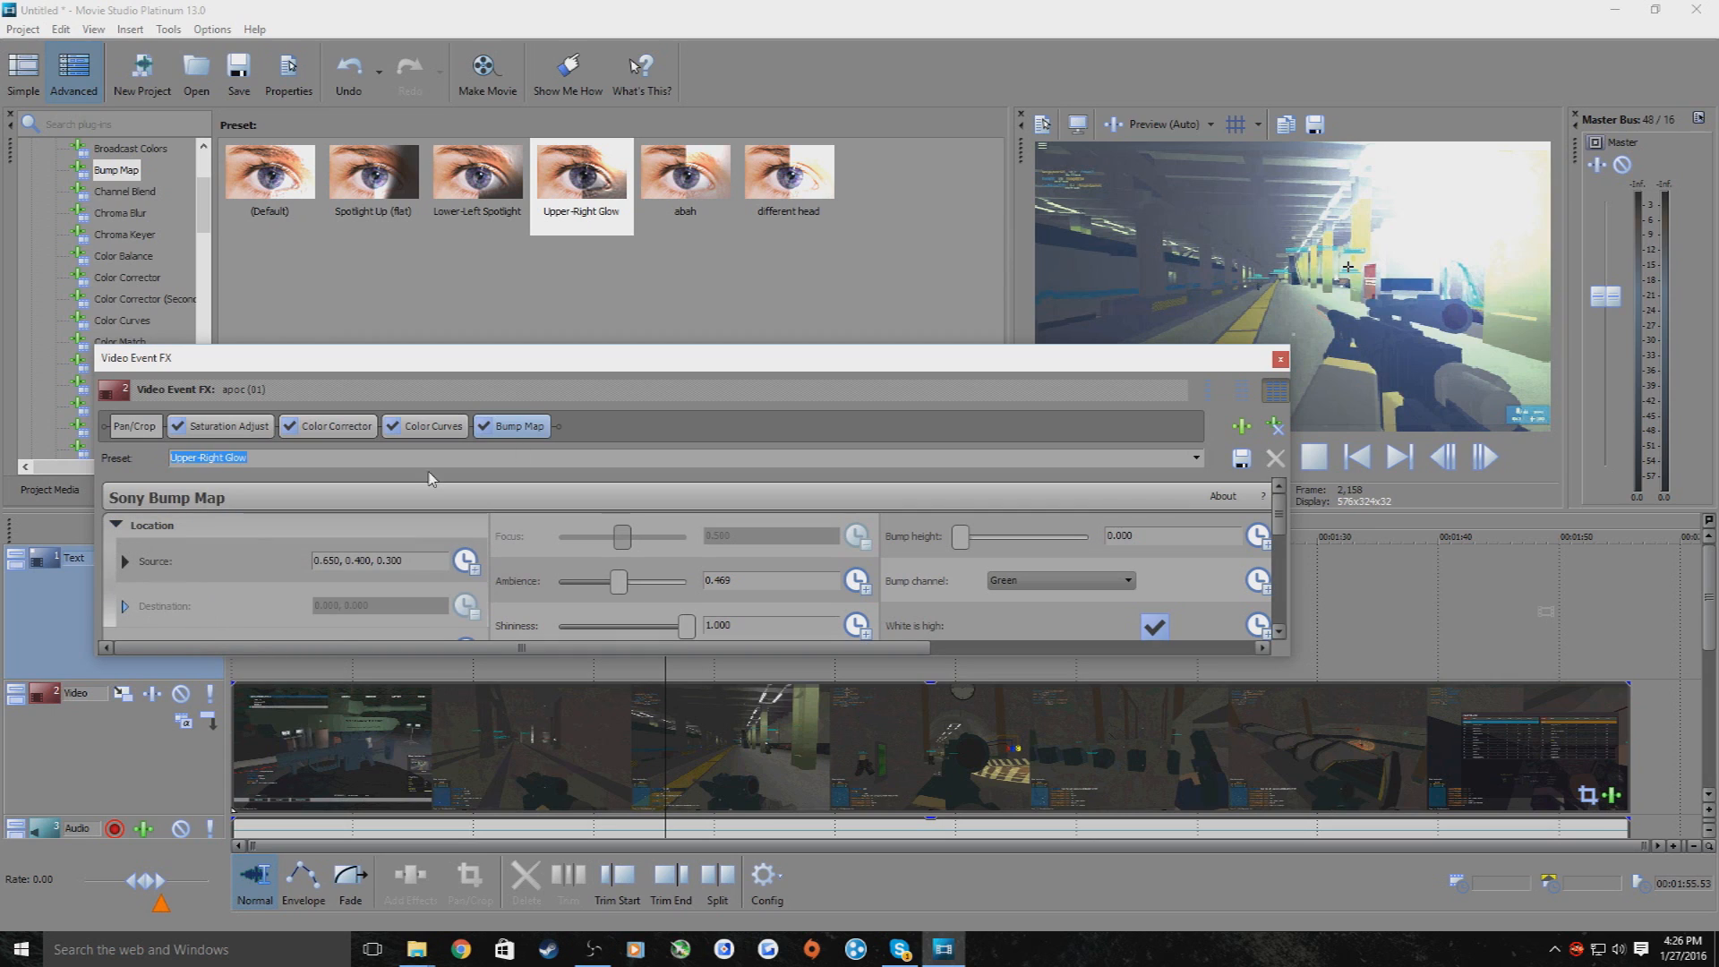
click(126, 562)
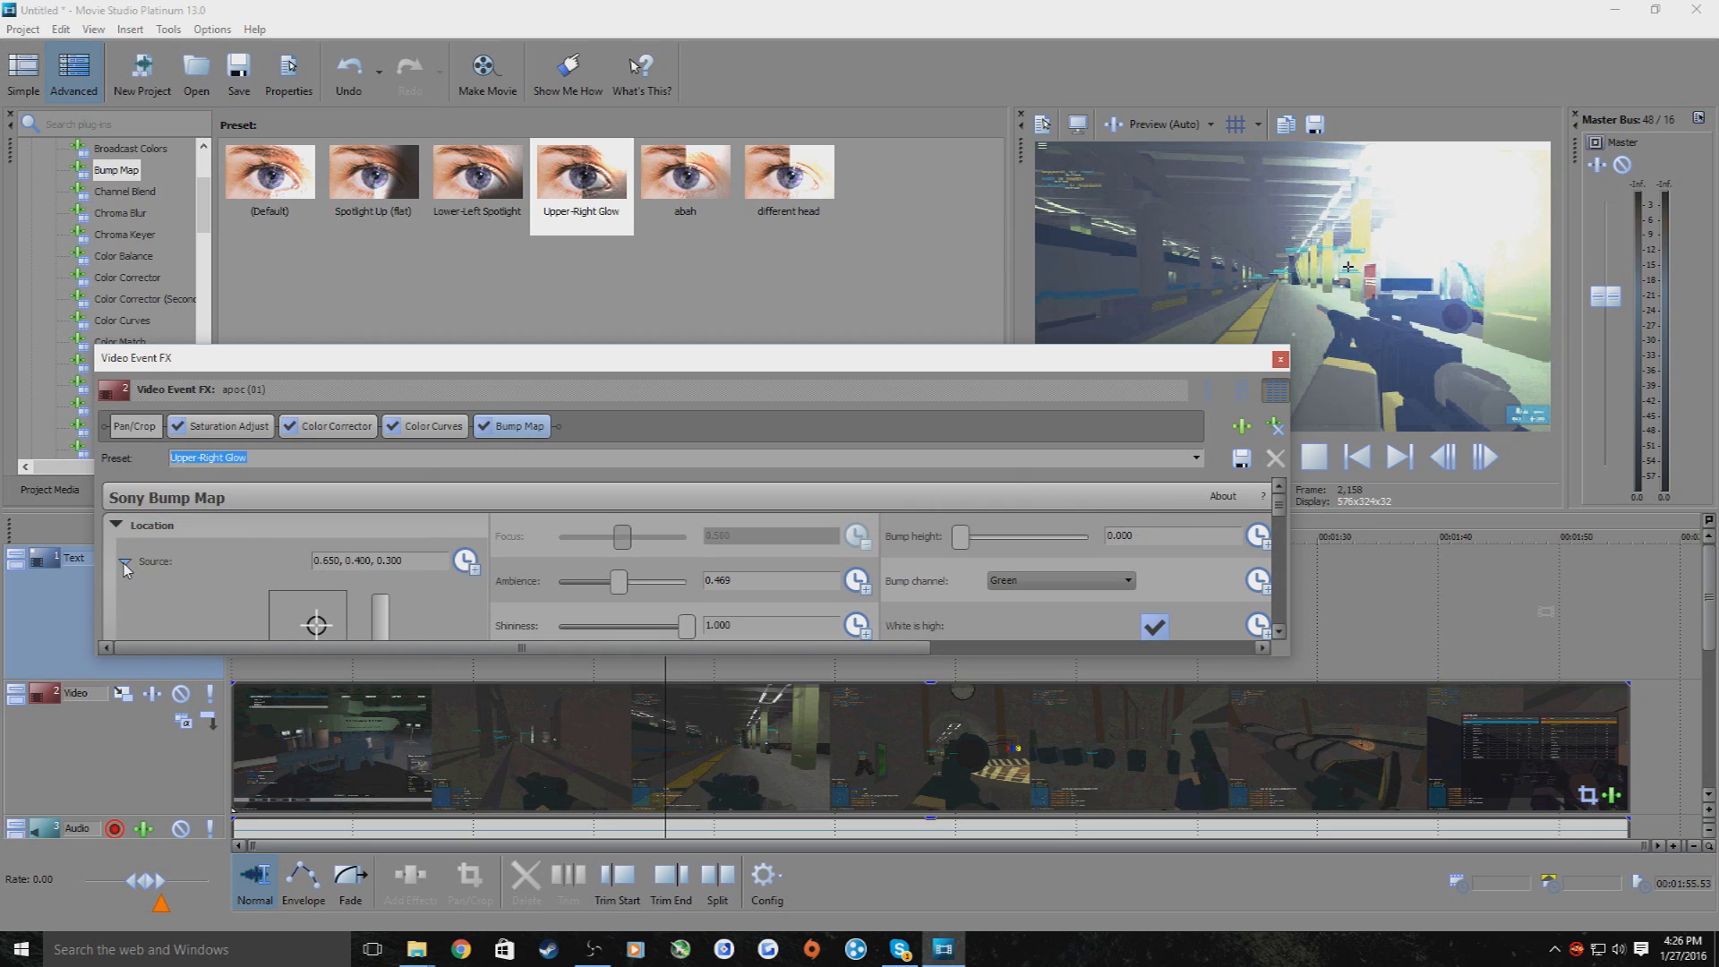
mouse_move(317, 625)
mouse_down()
mouse_move(308, 611)
mouse_move(313, 647)
mouse_move(309, 626)
mouse_up()
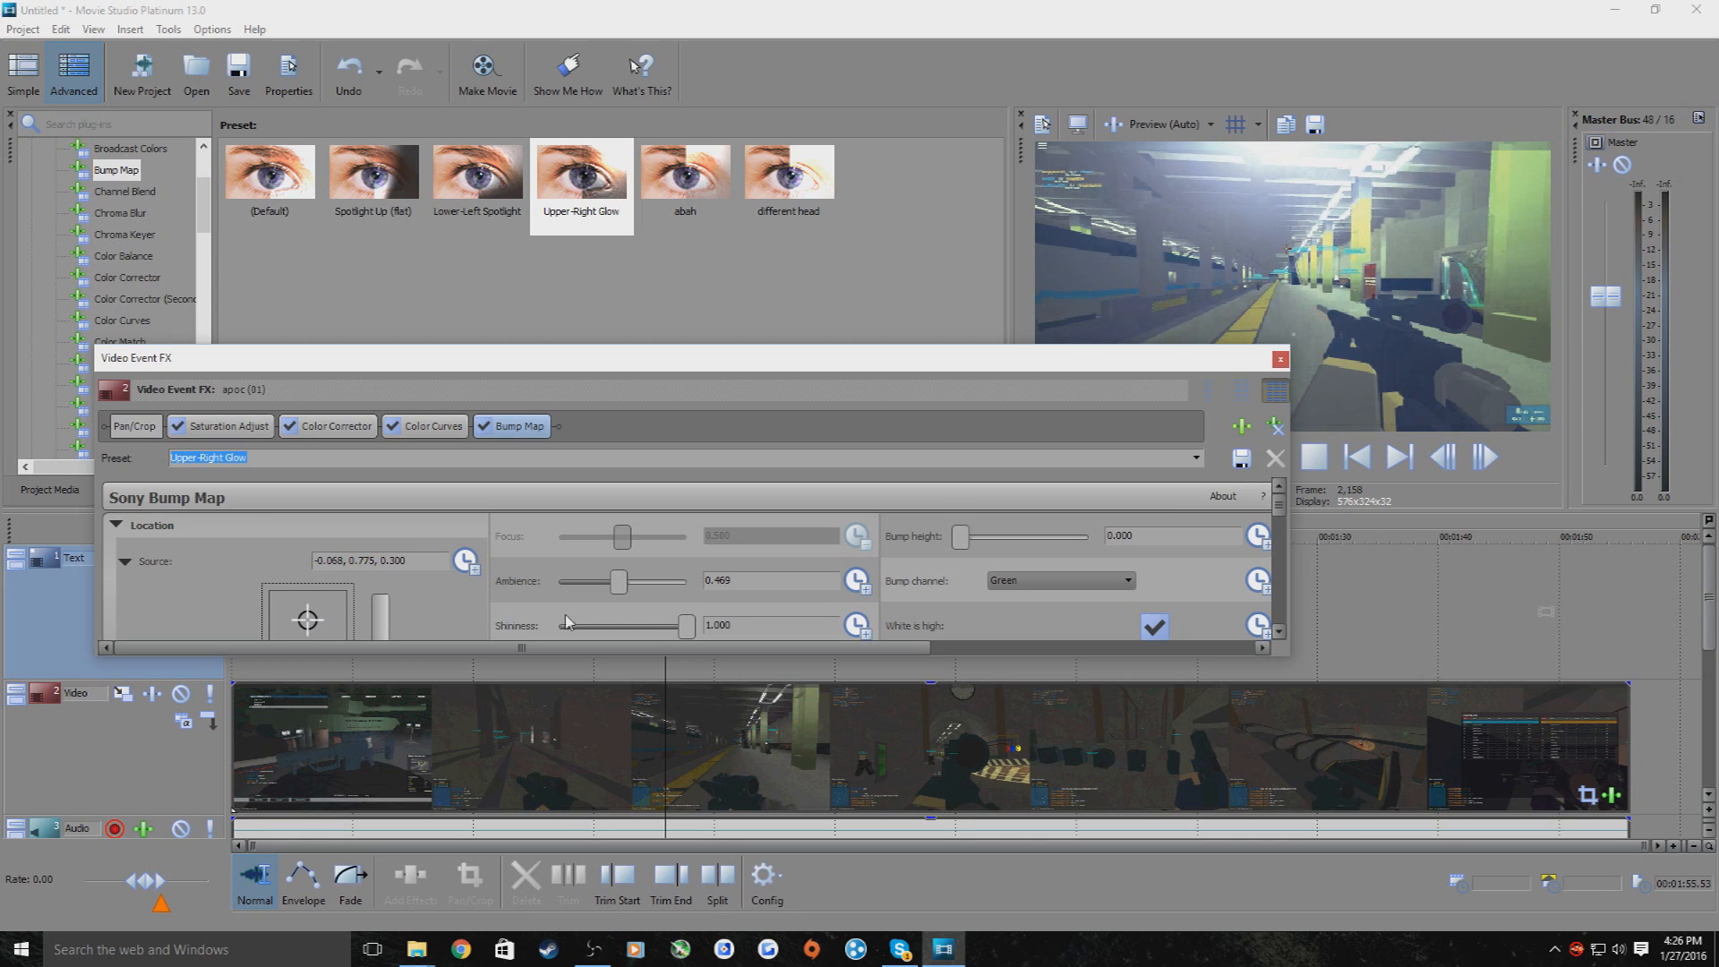
drag(617, 587, 635, 591)
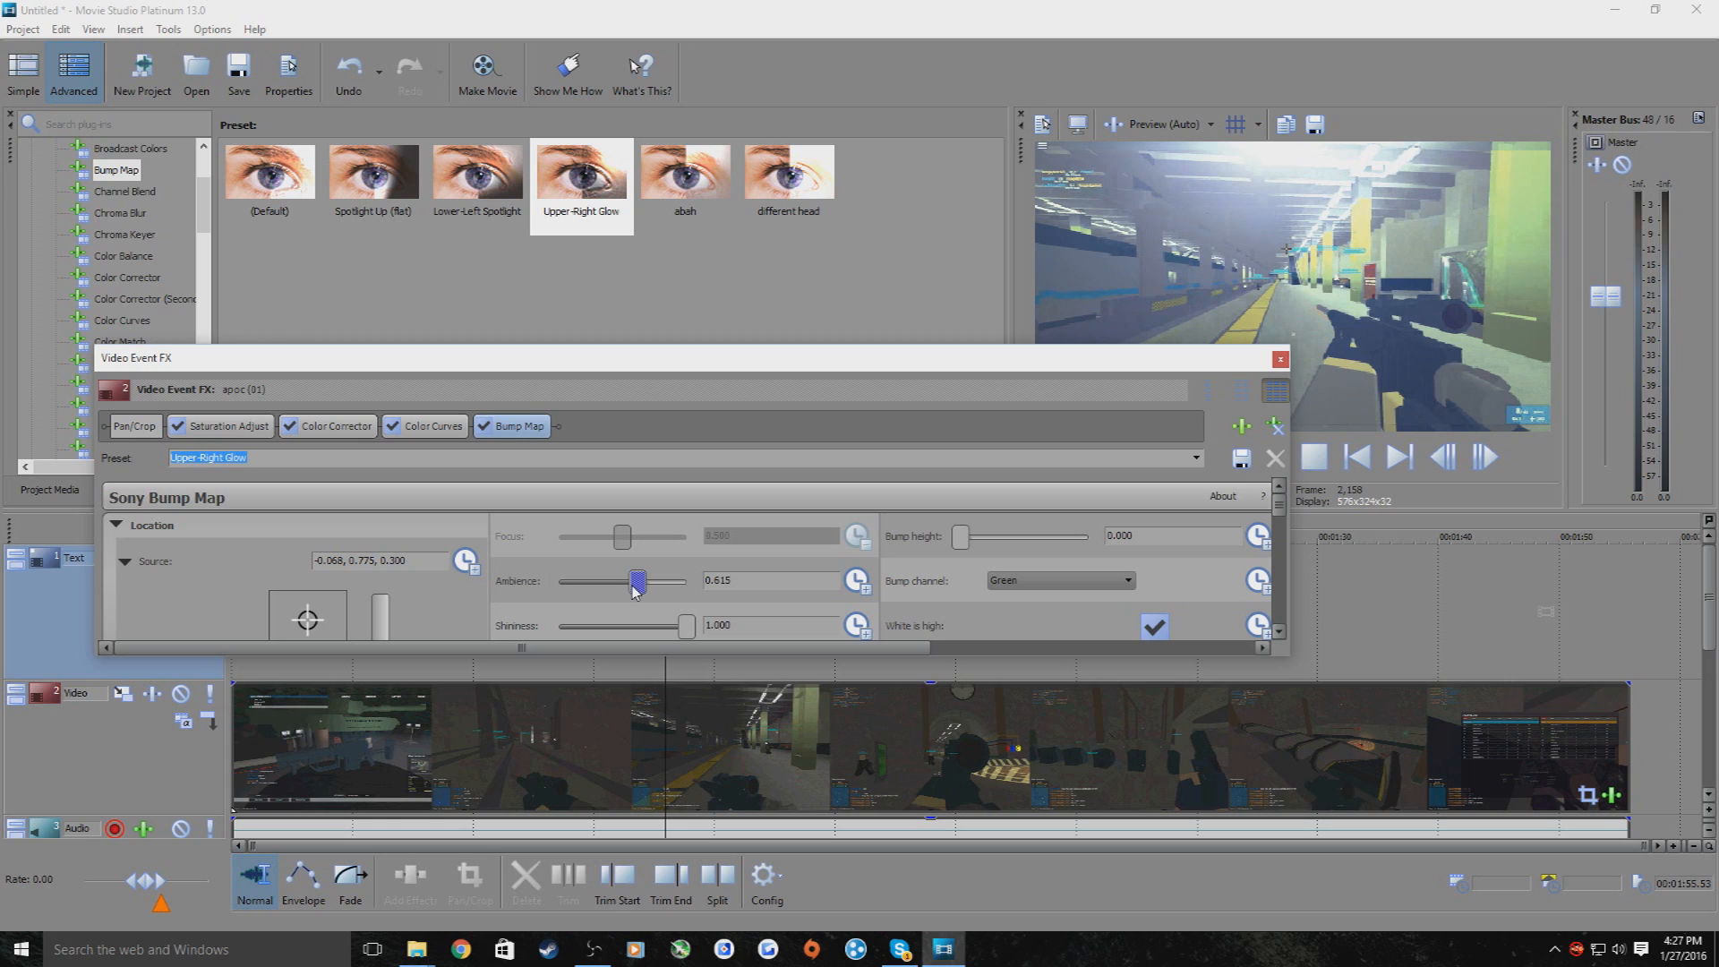
click(1281, 359)
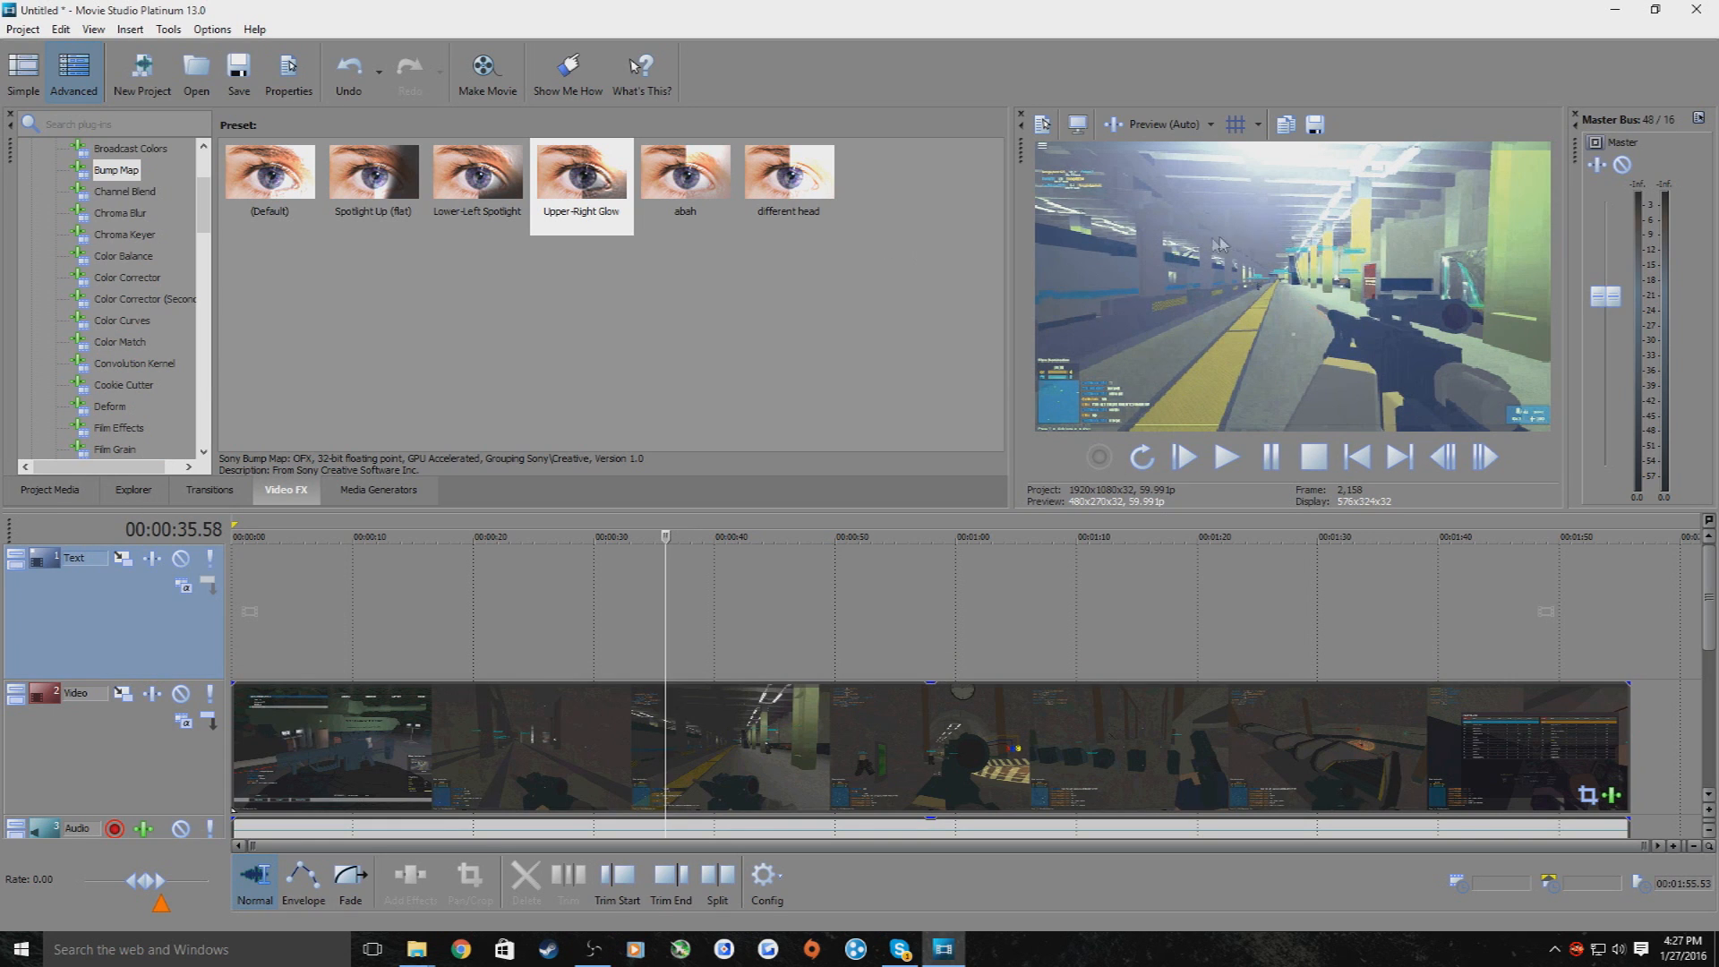
Find HitFilm Gleam among the video effects and apply its default preset to the video clip
drag(205, 224, 211, 417)
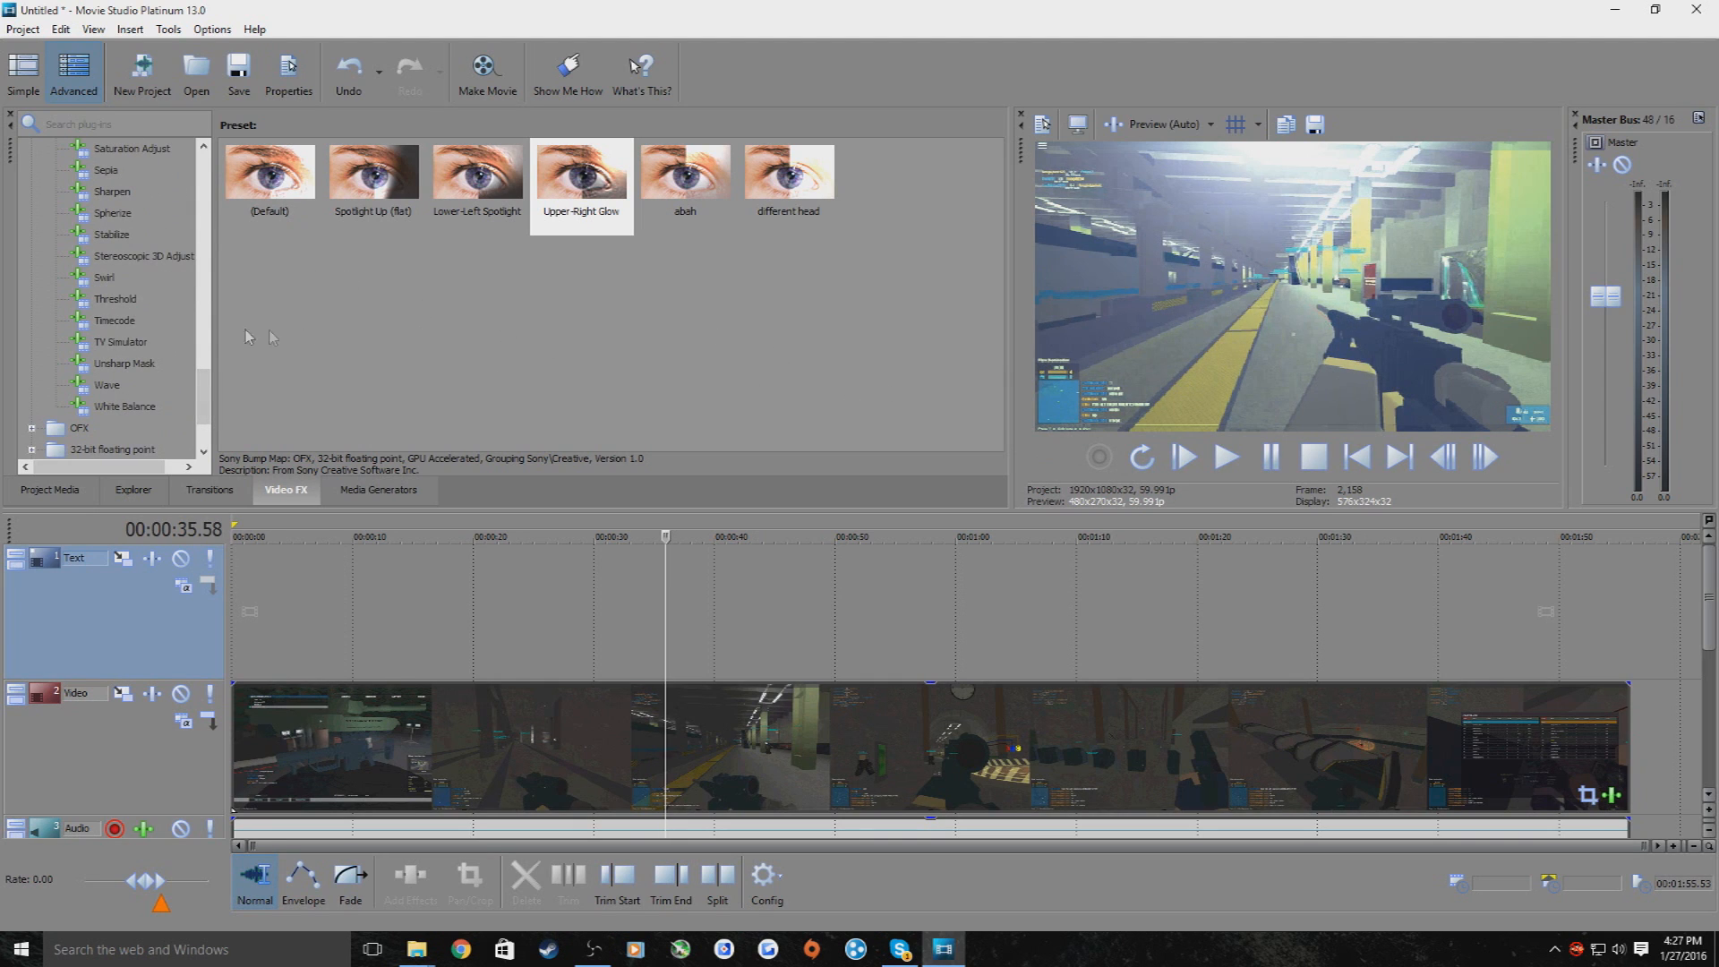
drag(206, 394, 202, 310)
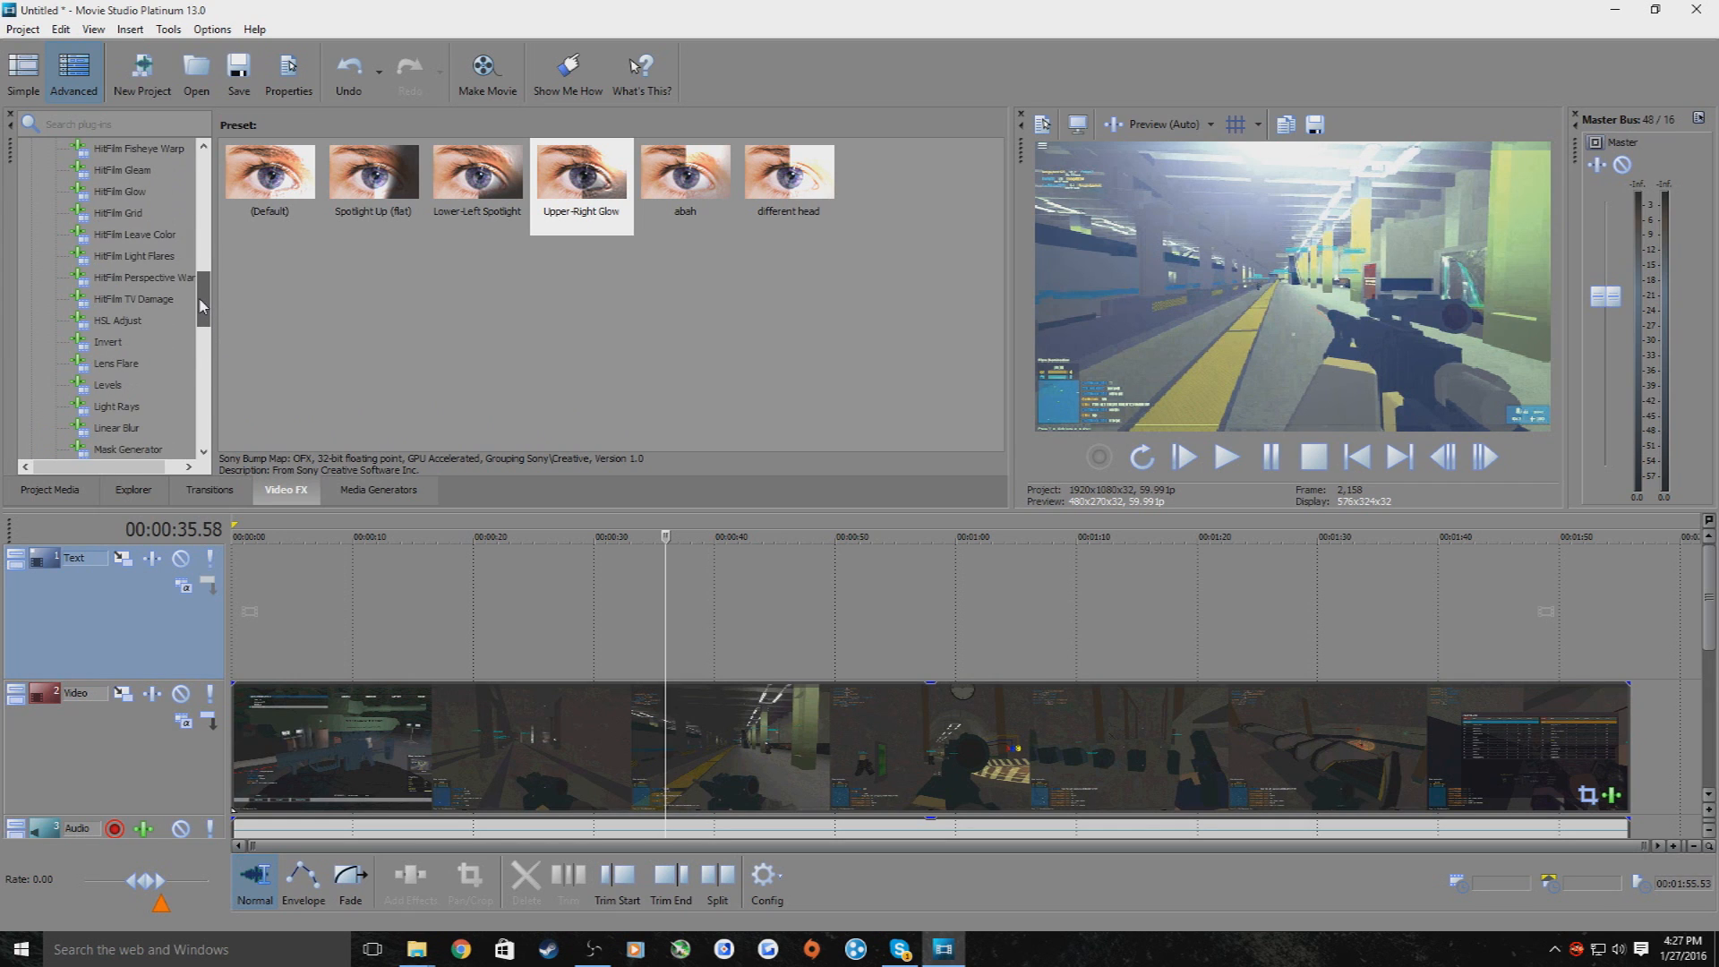
click(122, 169)
drag(269, 171, 790, 741)
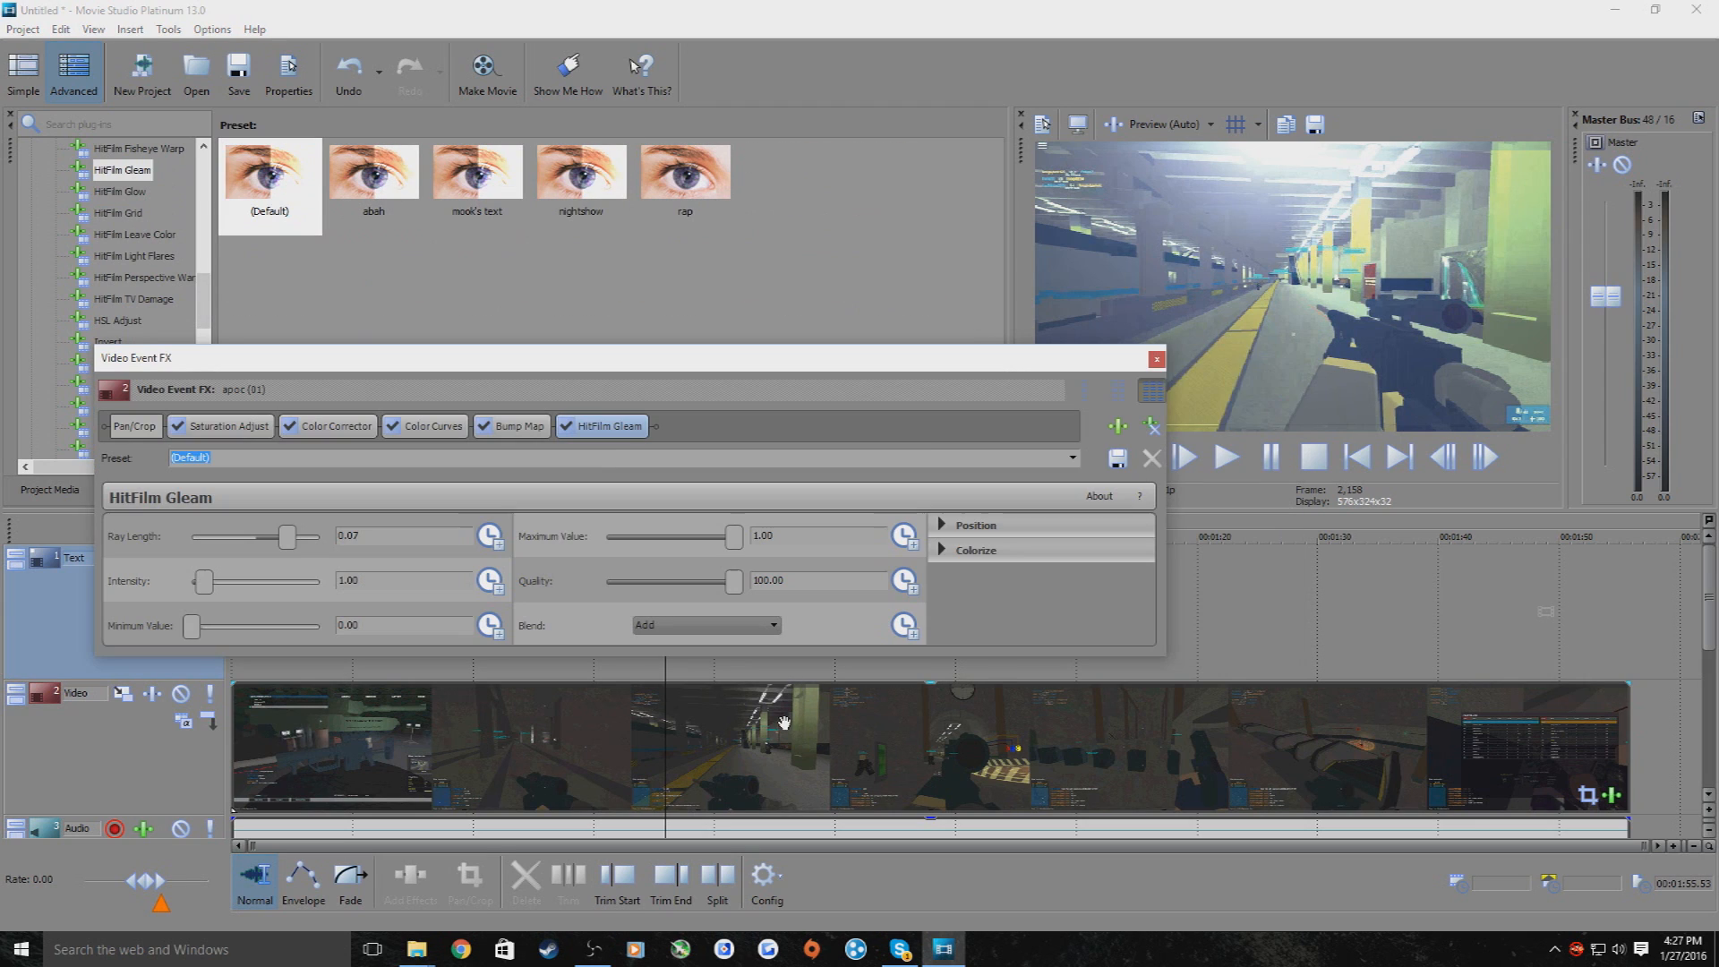
Set the HitFilm Gleam ray length to 0.00 and intensity to about 0.14, and close the effect settings
click(208, 540)
drag(205, 582, 200, 600)
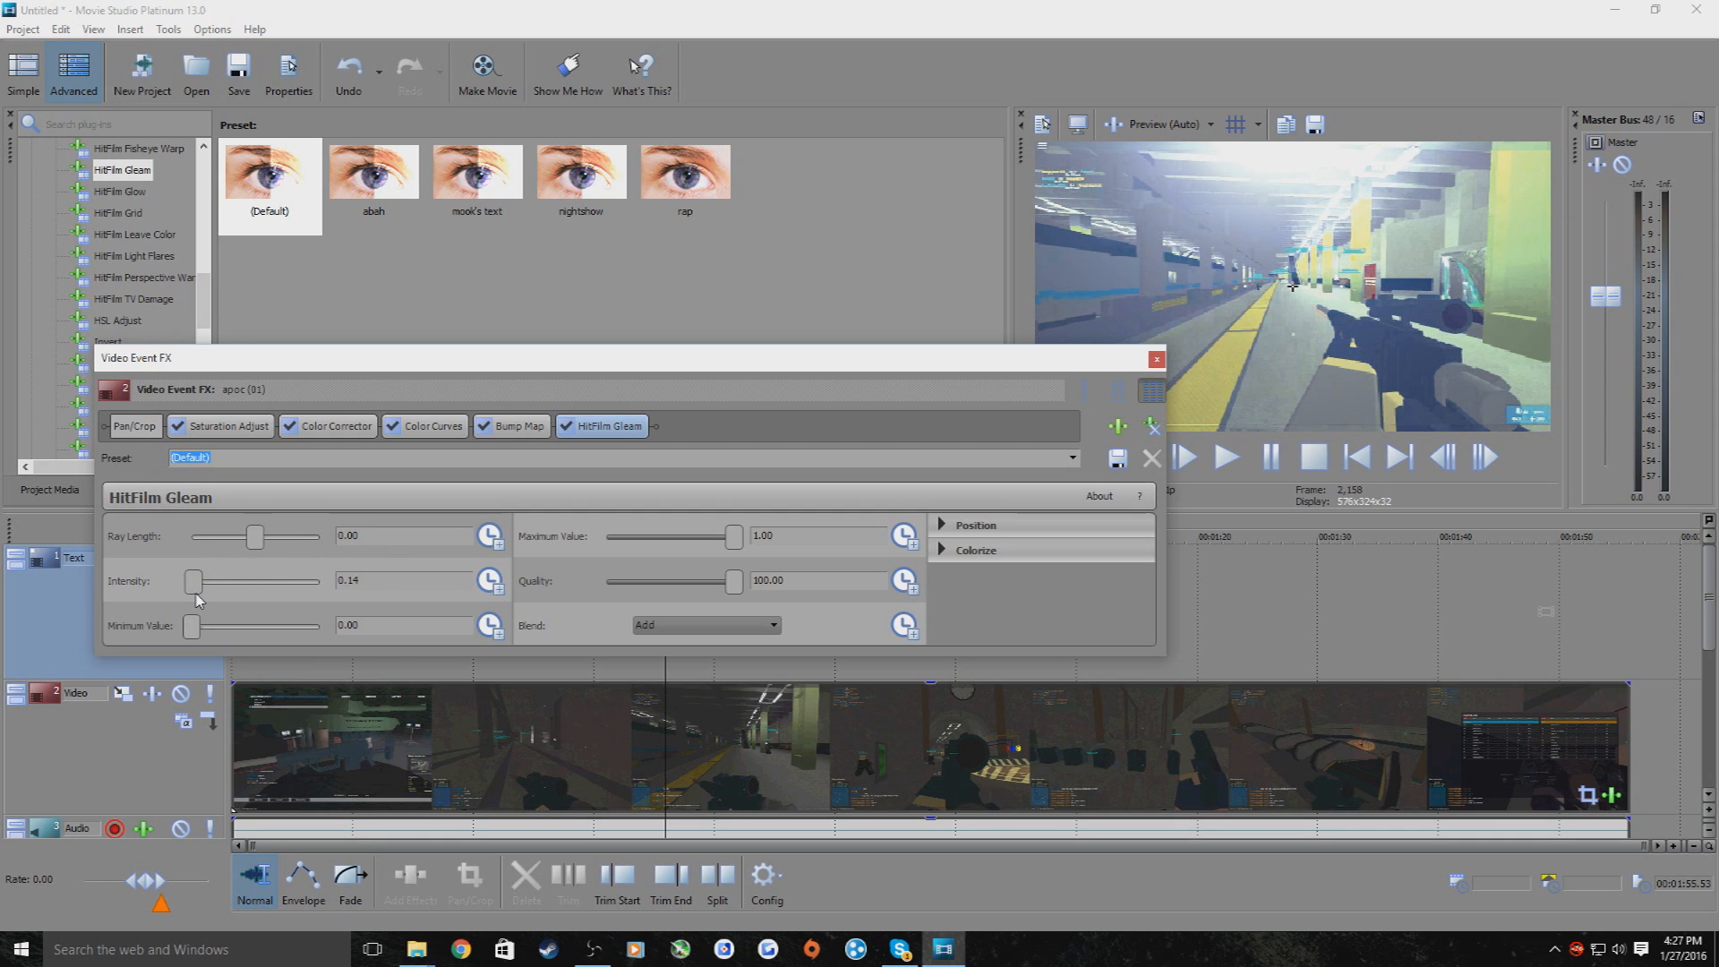
click(1157, 360)
click(121, 191)
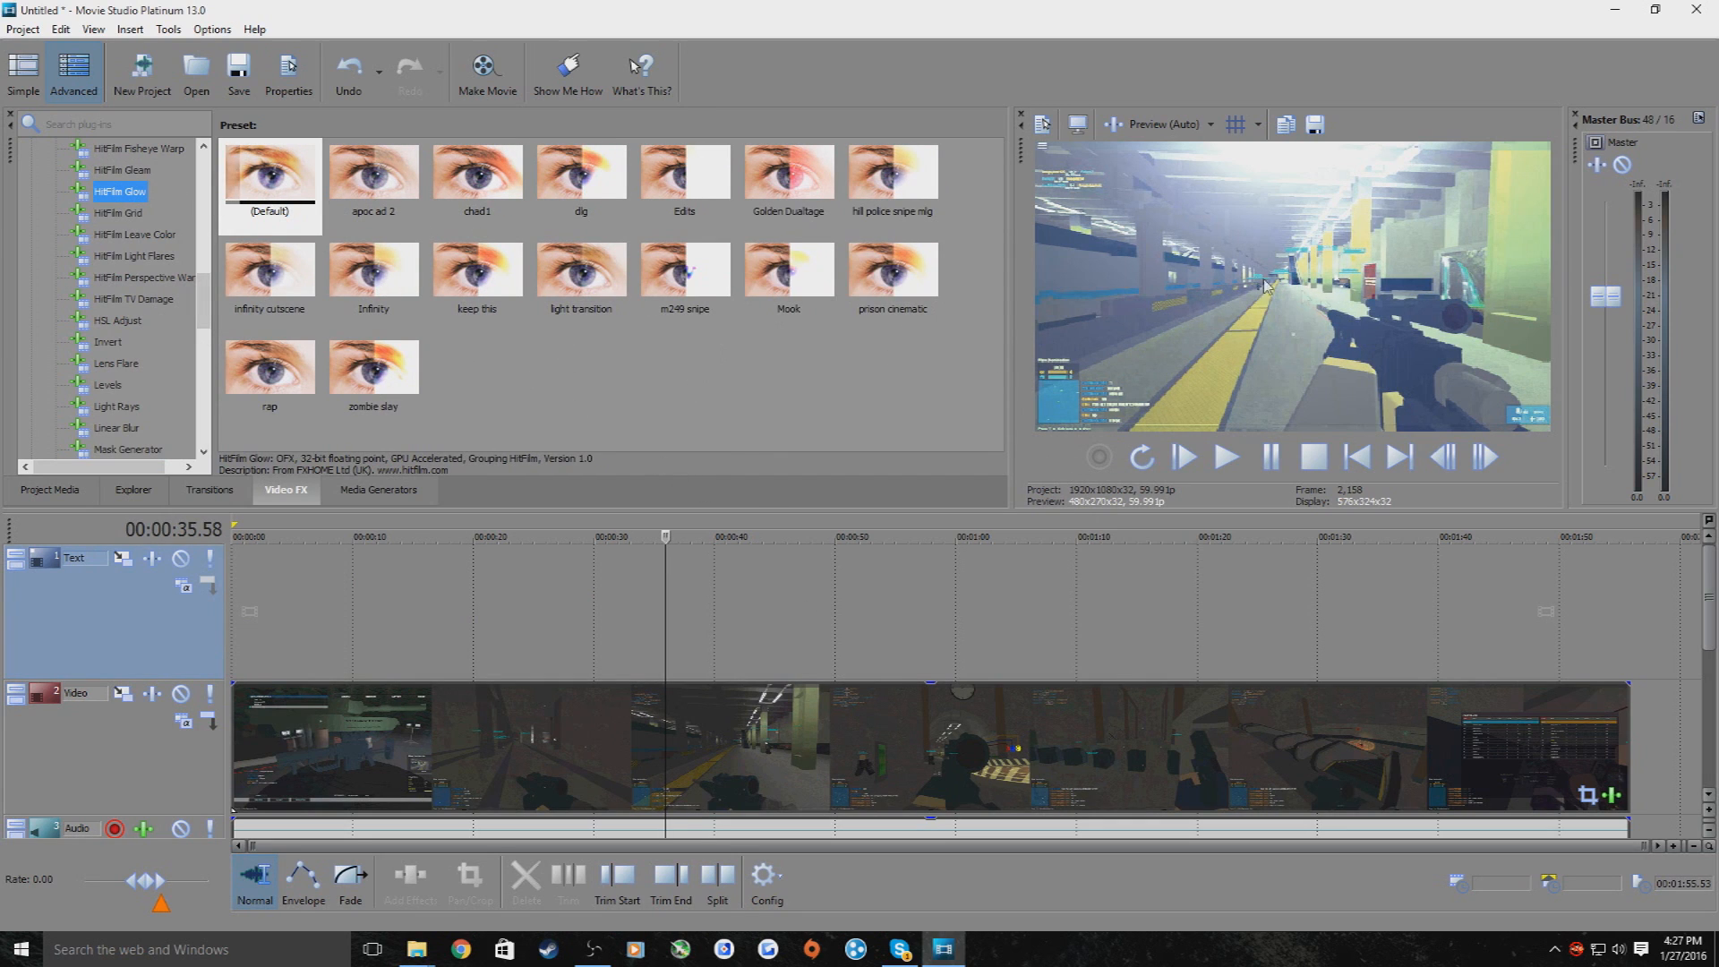
key(Up)
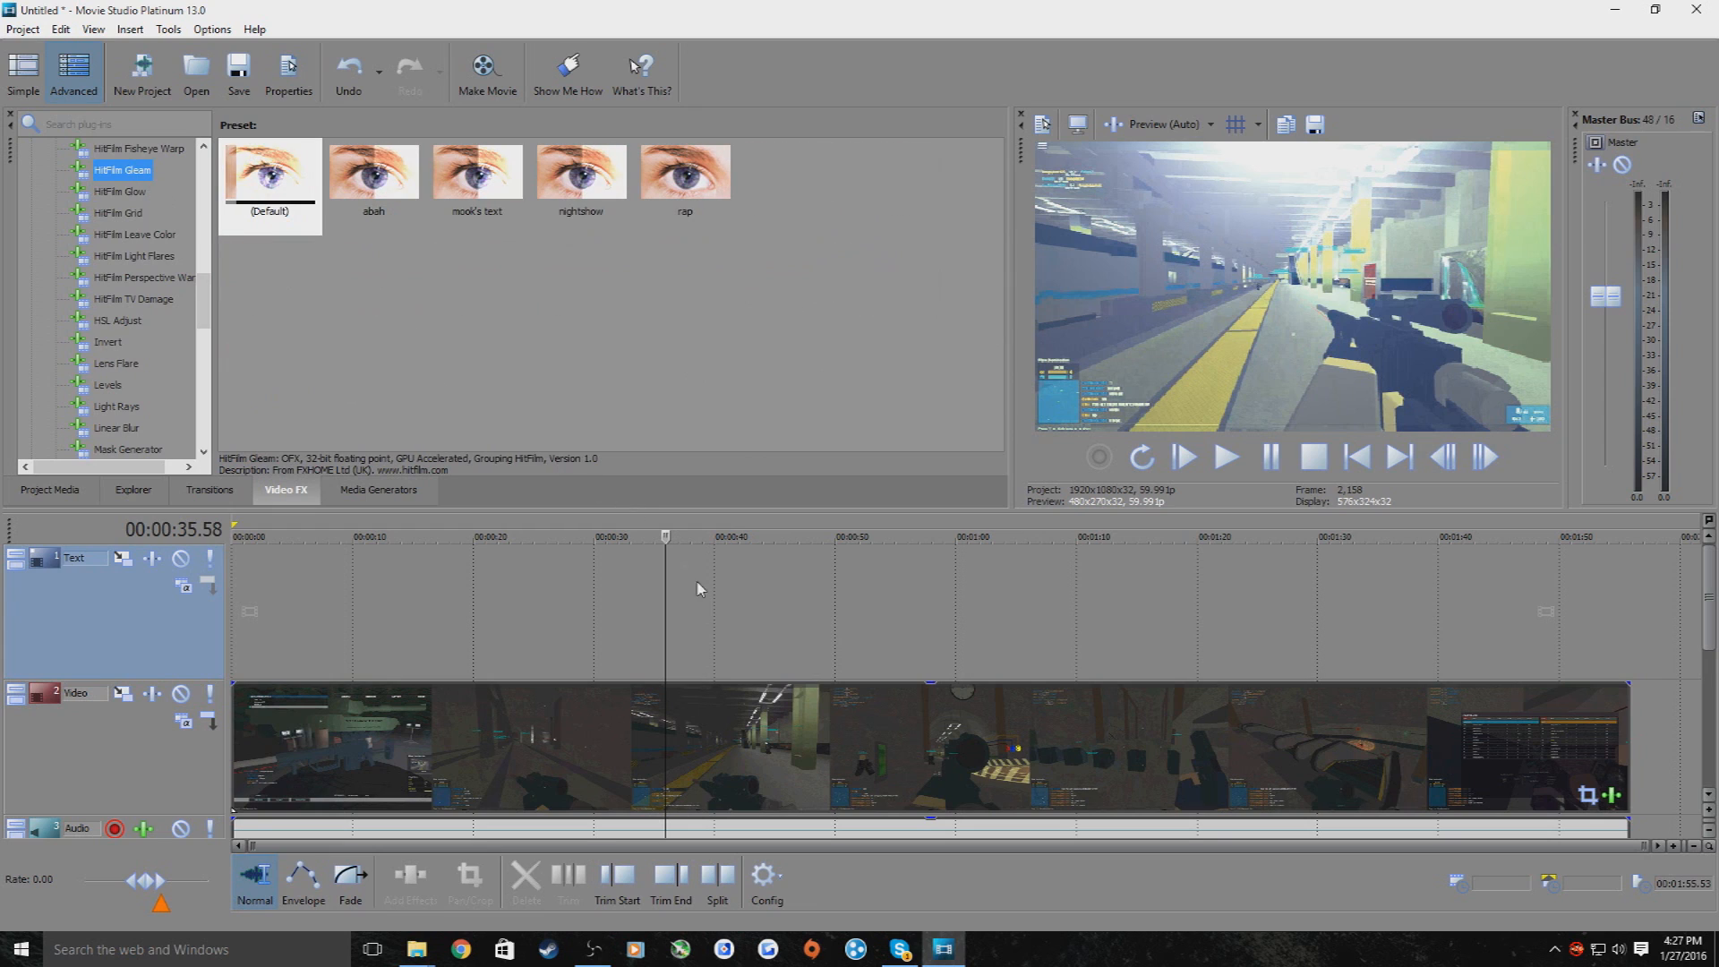
drag(203, 310, 202, 192)
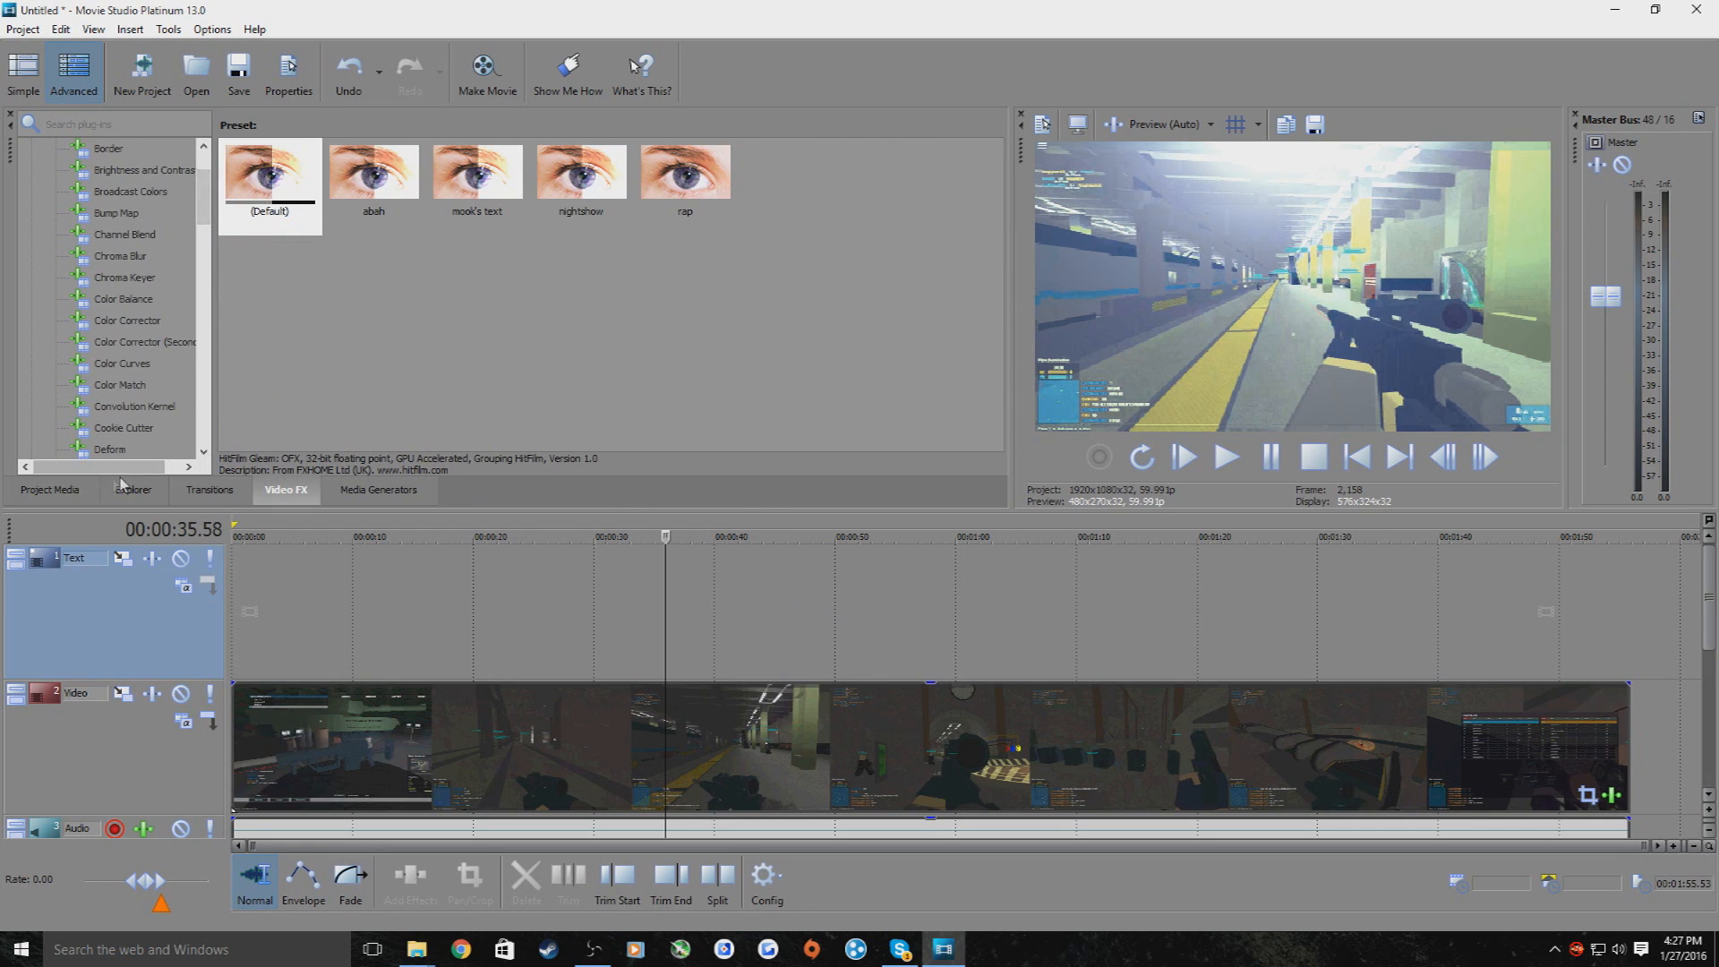
Show the project's media files and return the playhead to the start of the timeline
click(79, 493)
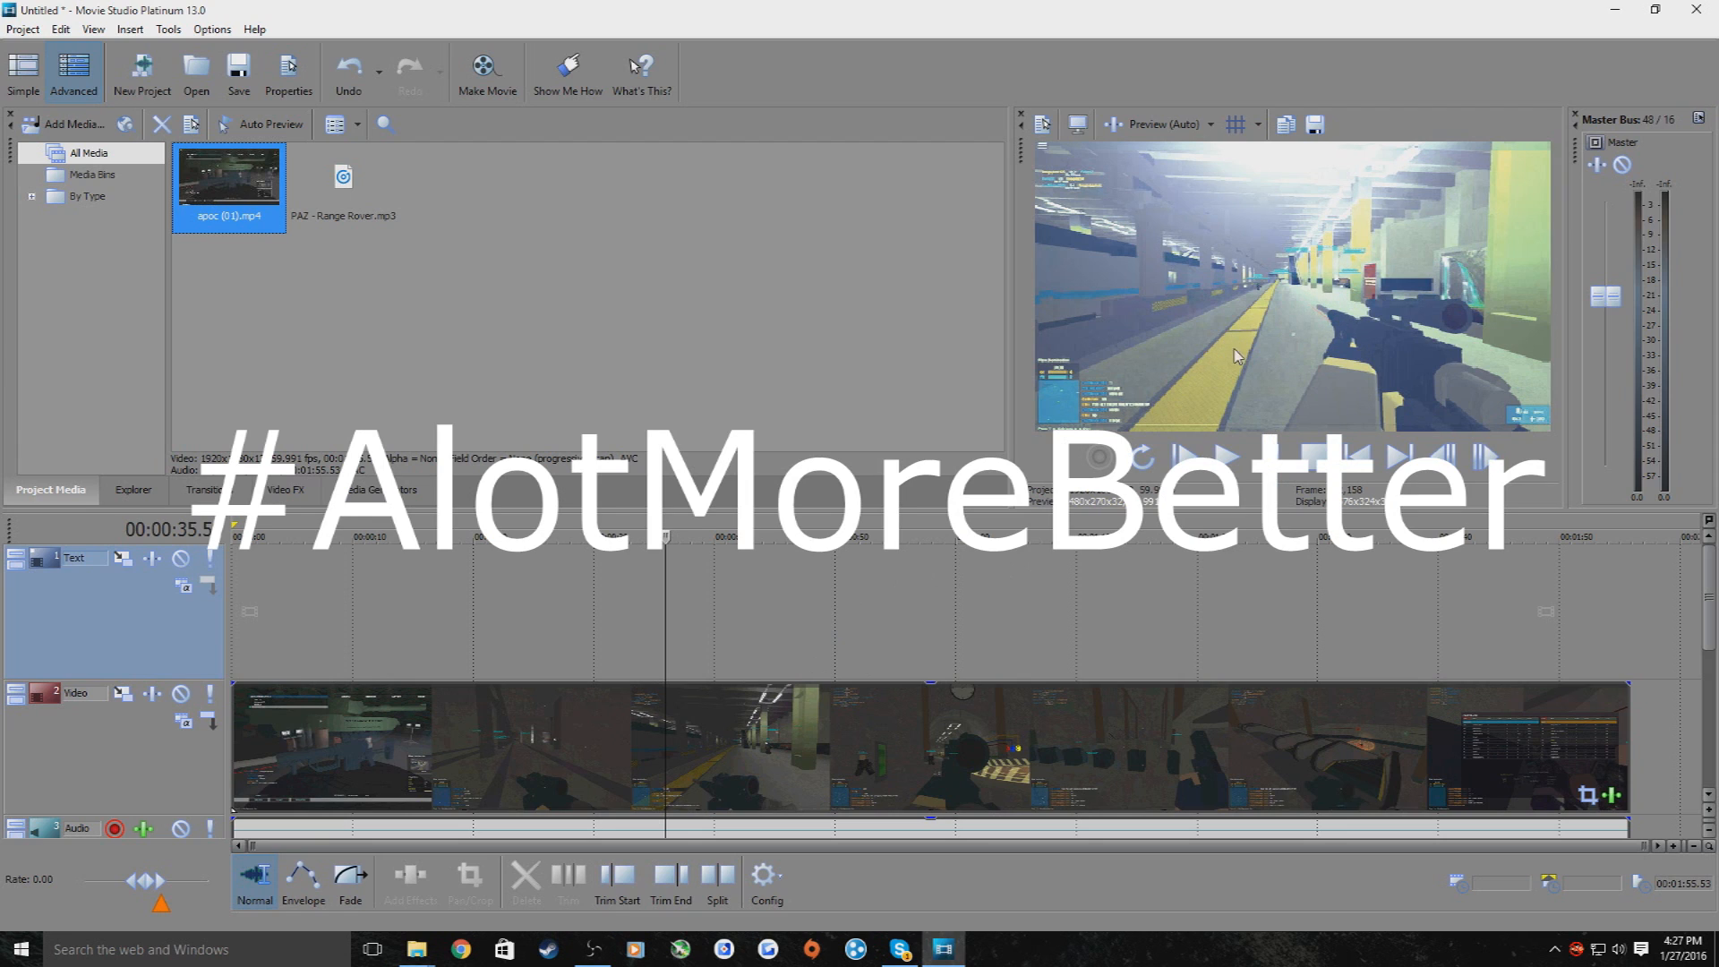
click(234, 634)
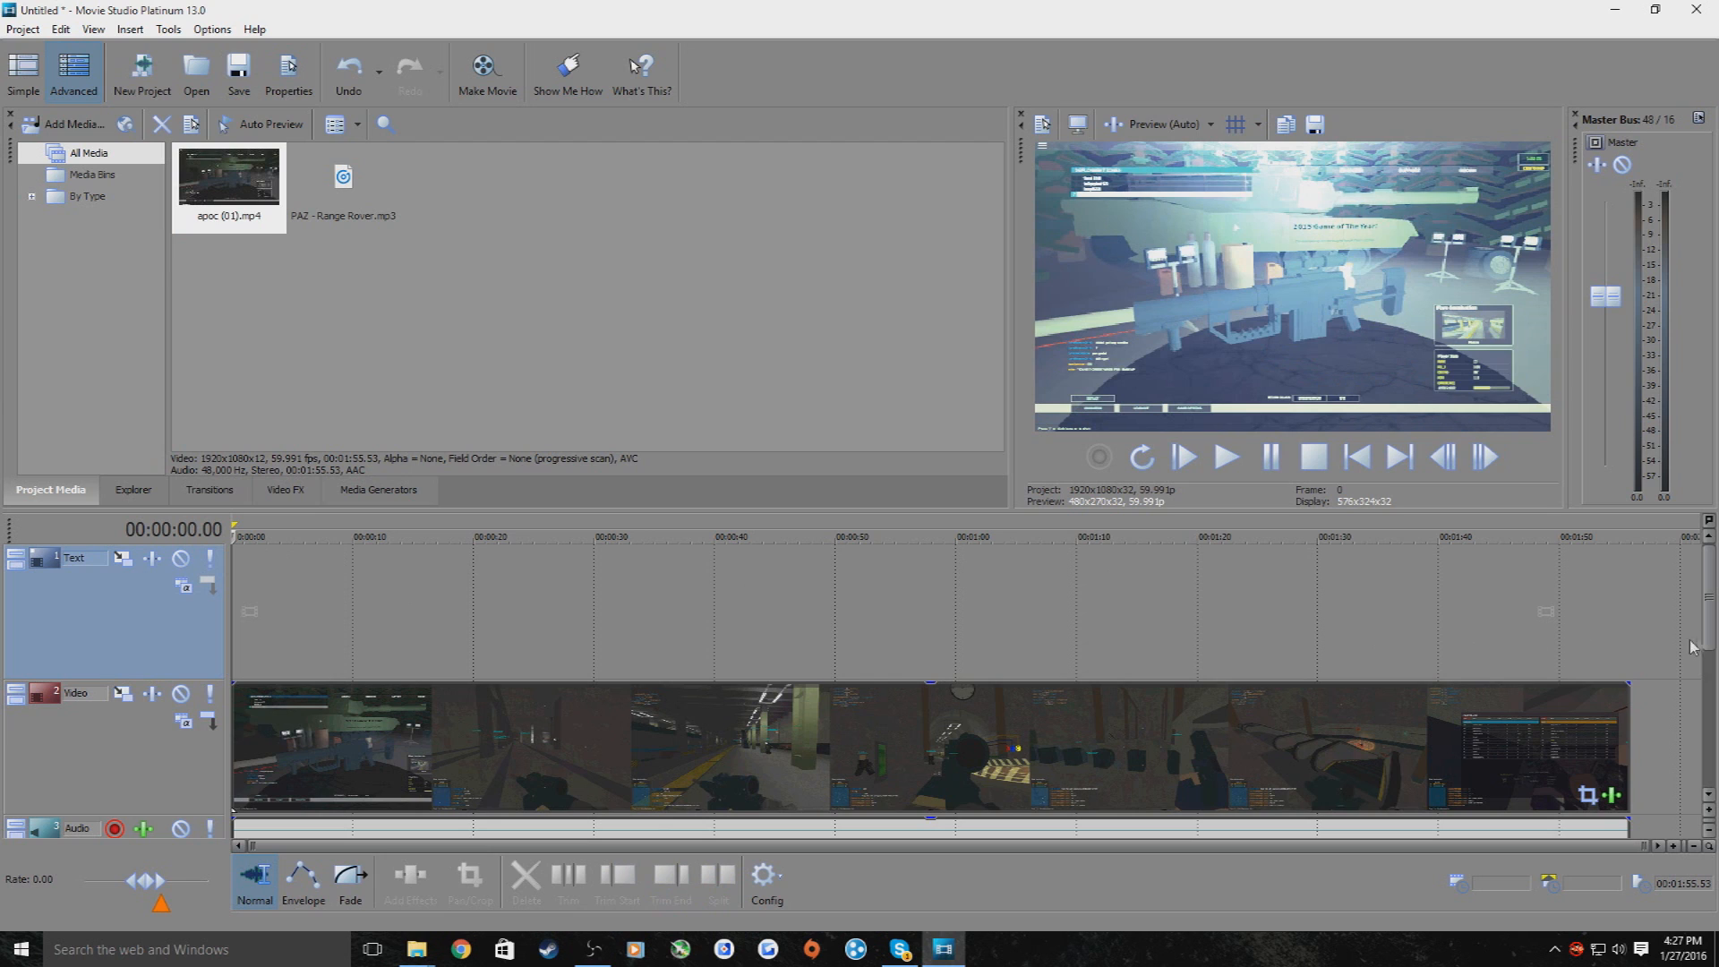
Insert a new video track above the Text track
right_click(1224, 540)
right_click(739, 578)
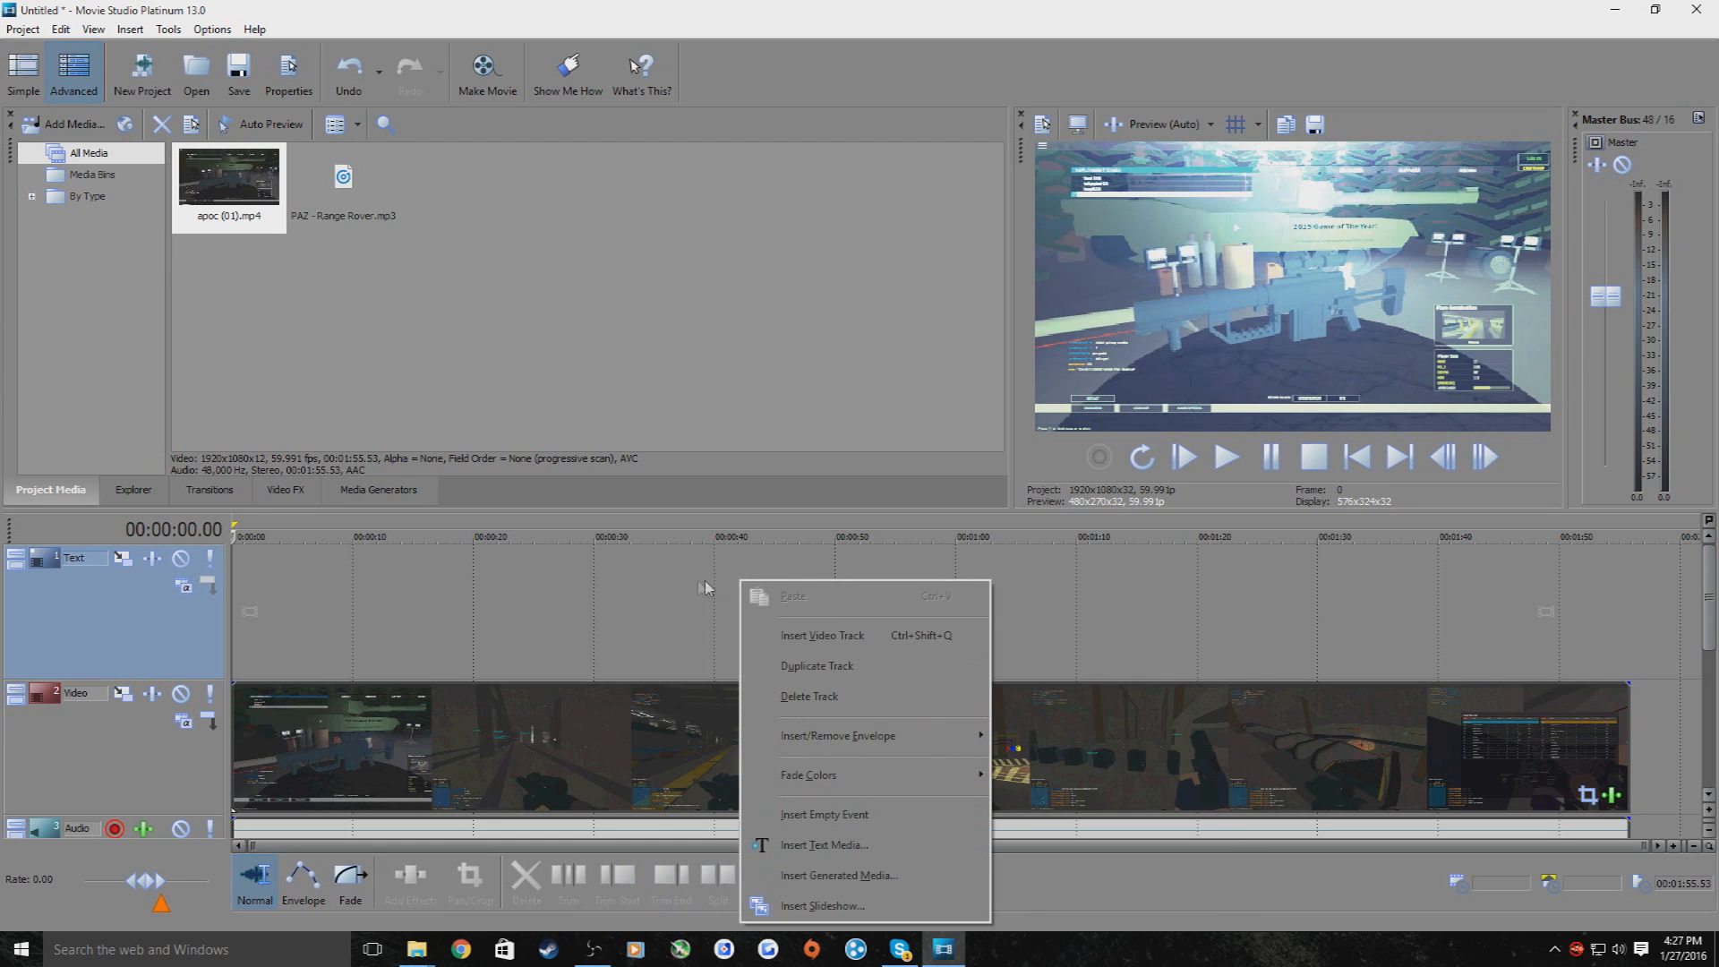
right_click(647, 588)
click(721, 639)
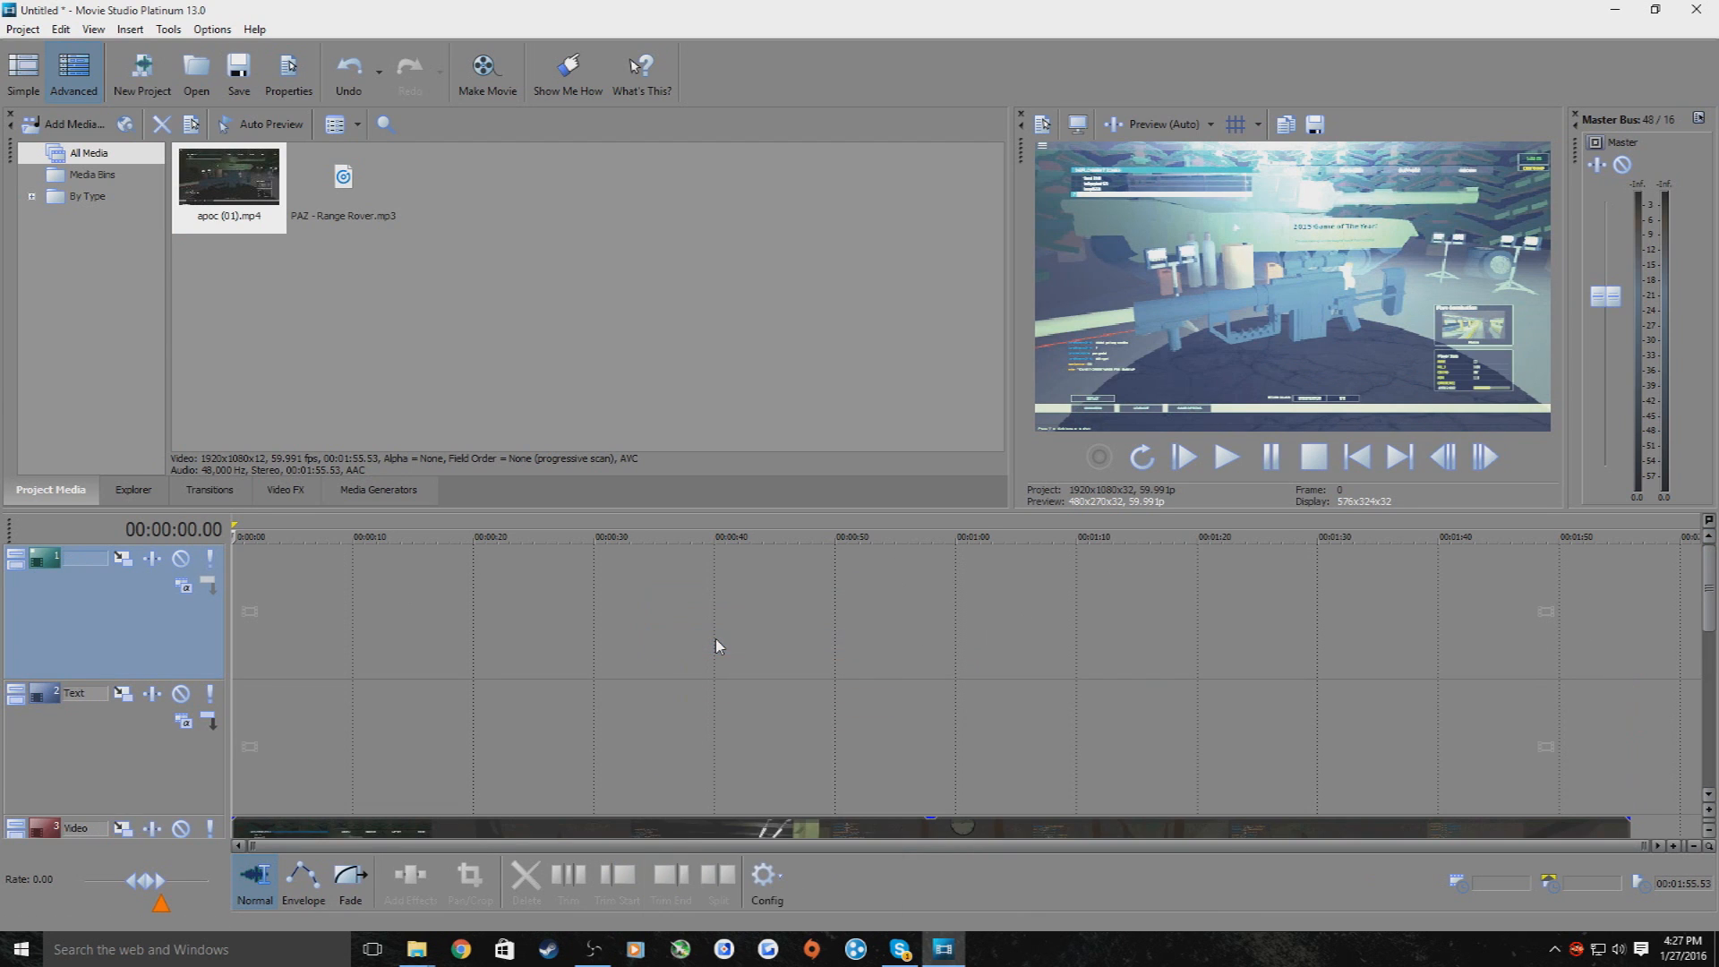
Add a white Solid Color generated event at the start of the new top track with its default settings
click(384, 492)
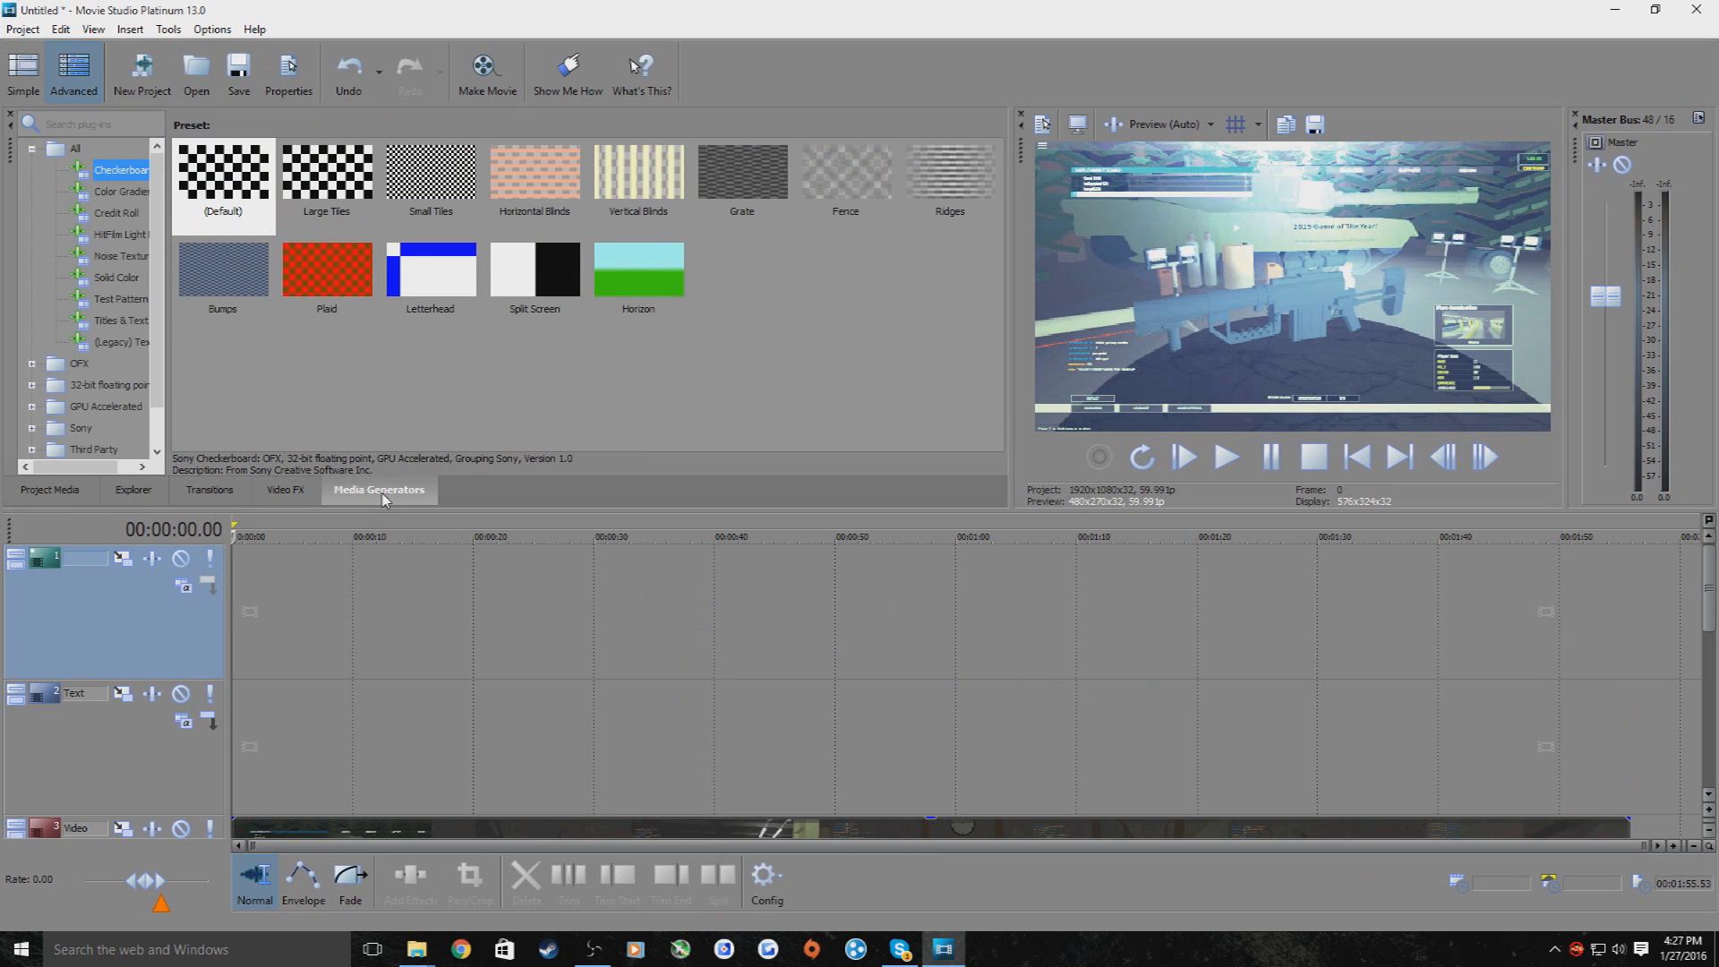
click(107, 279)
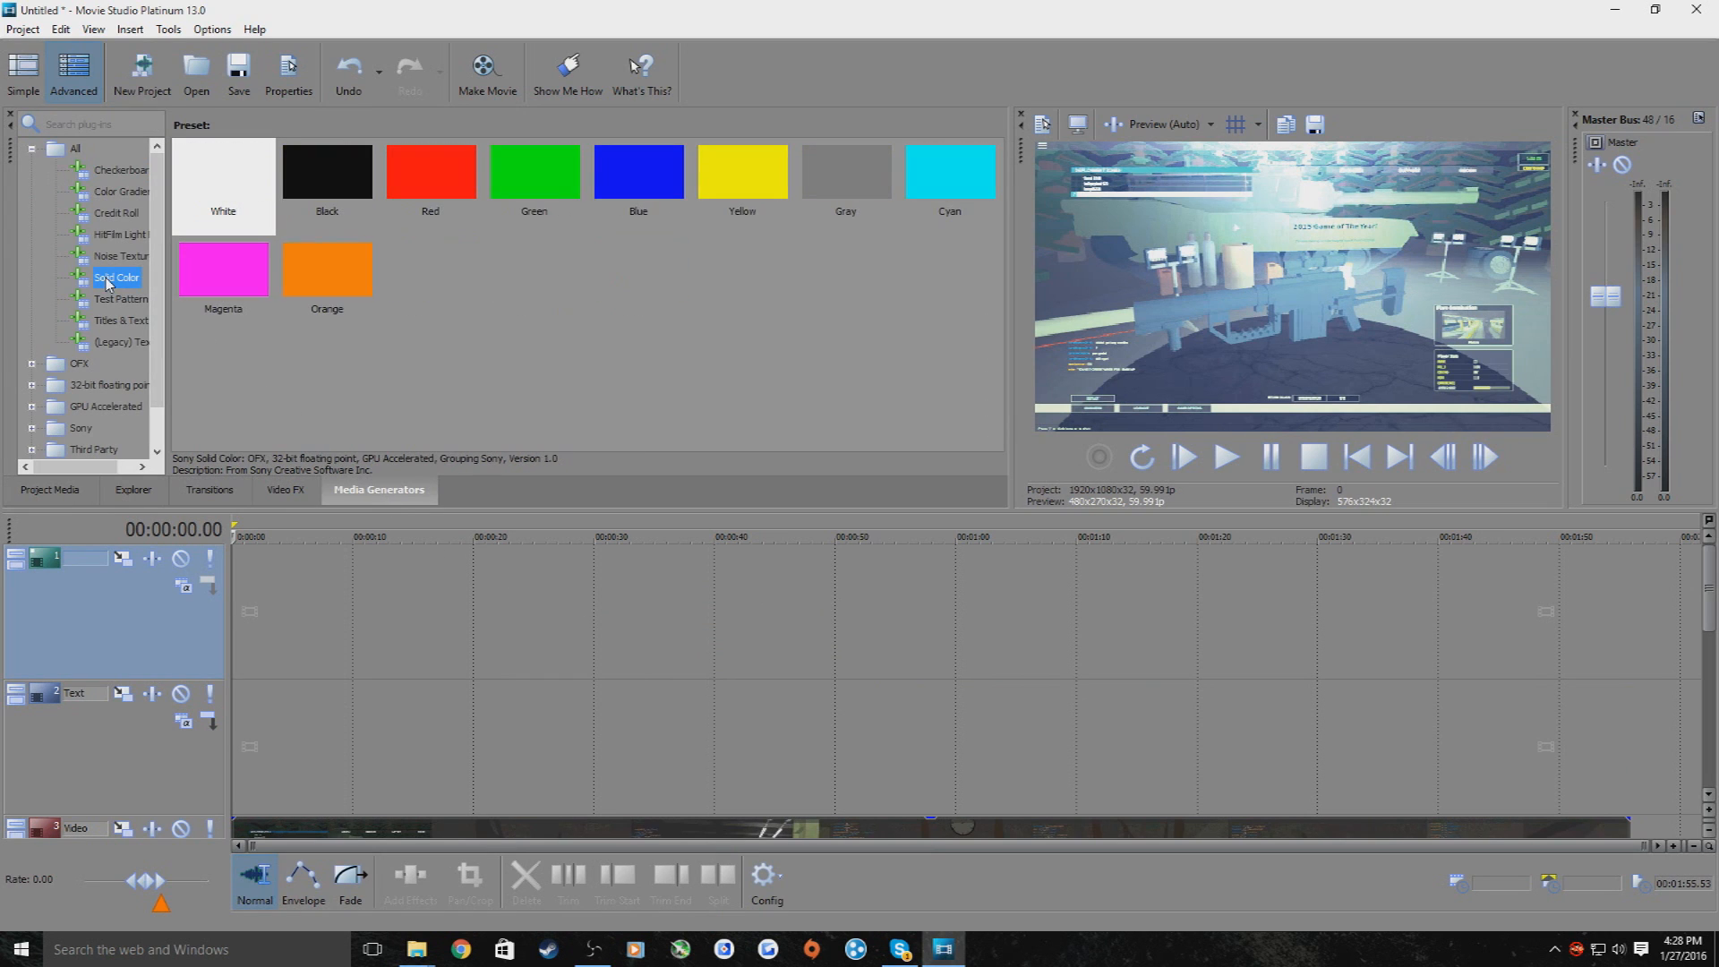
click(218, 201)
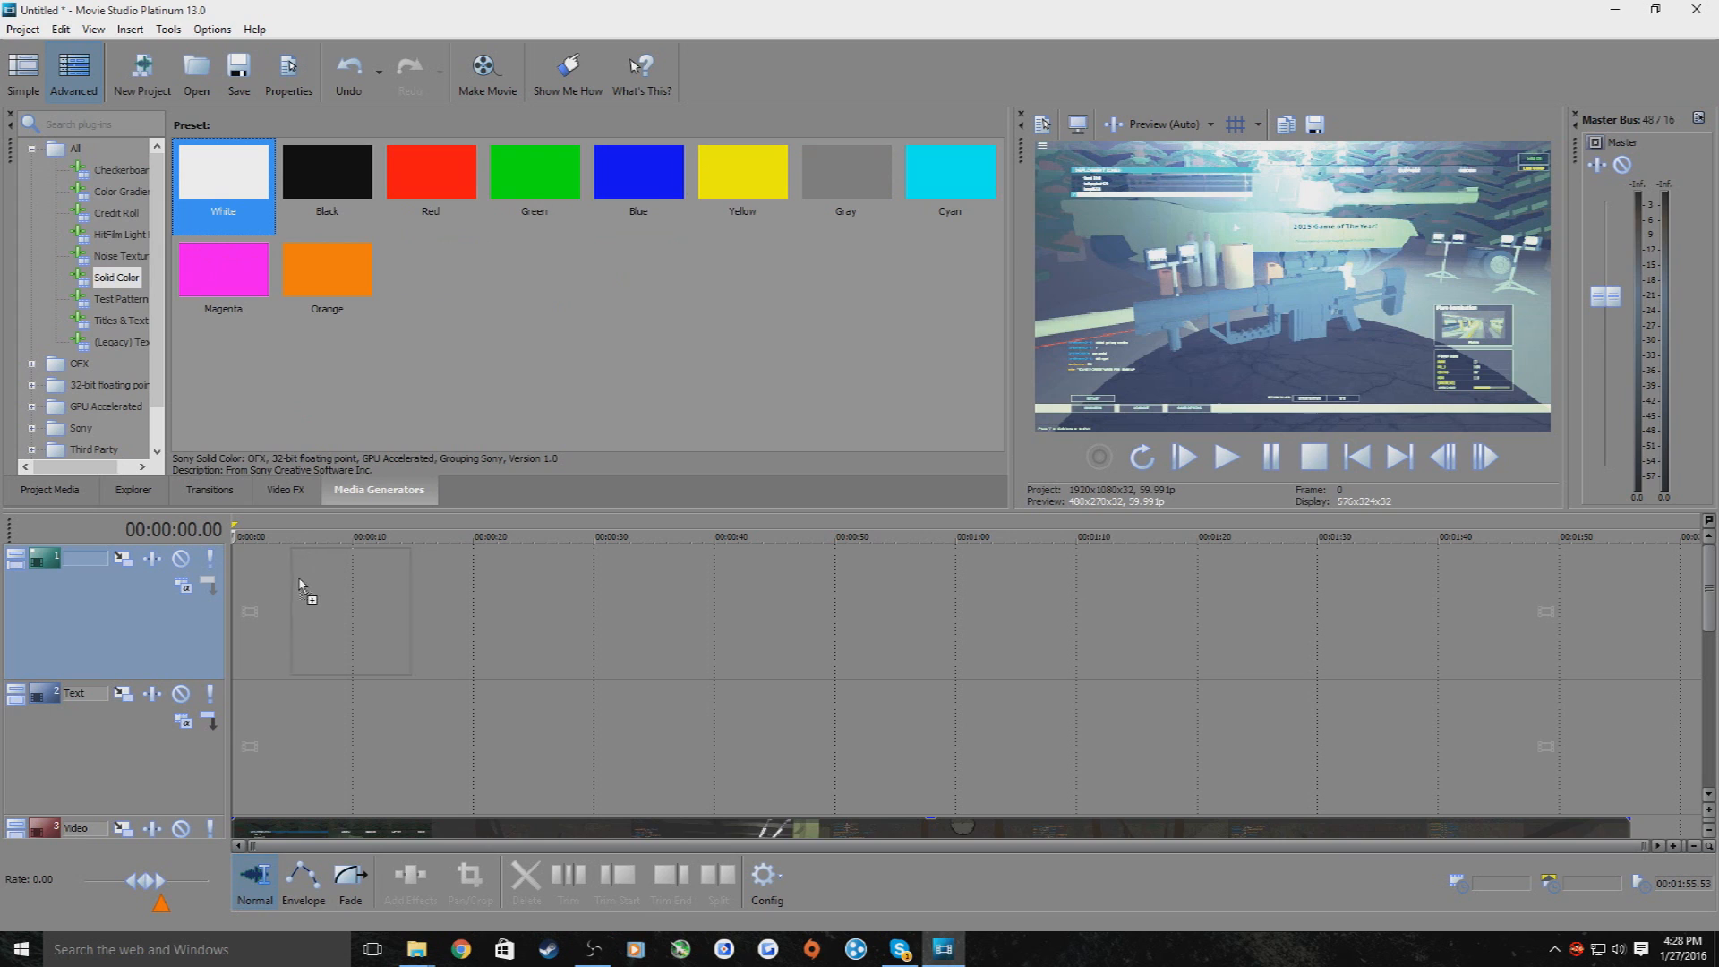
drag(213, 584, 215, 586)
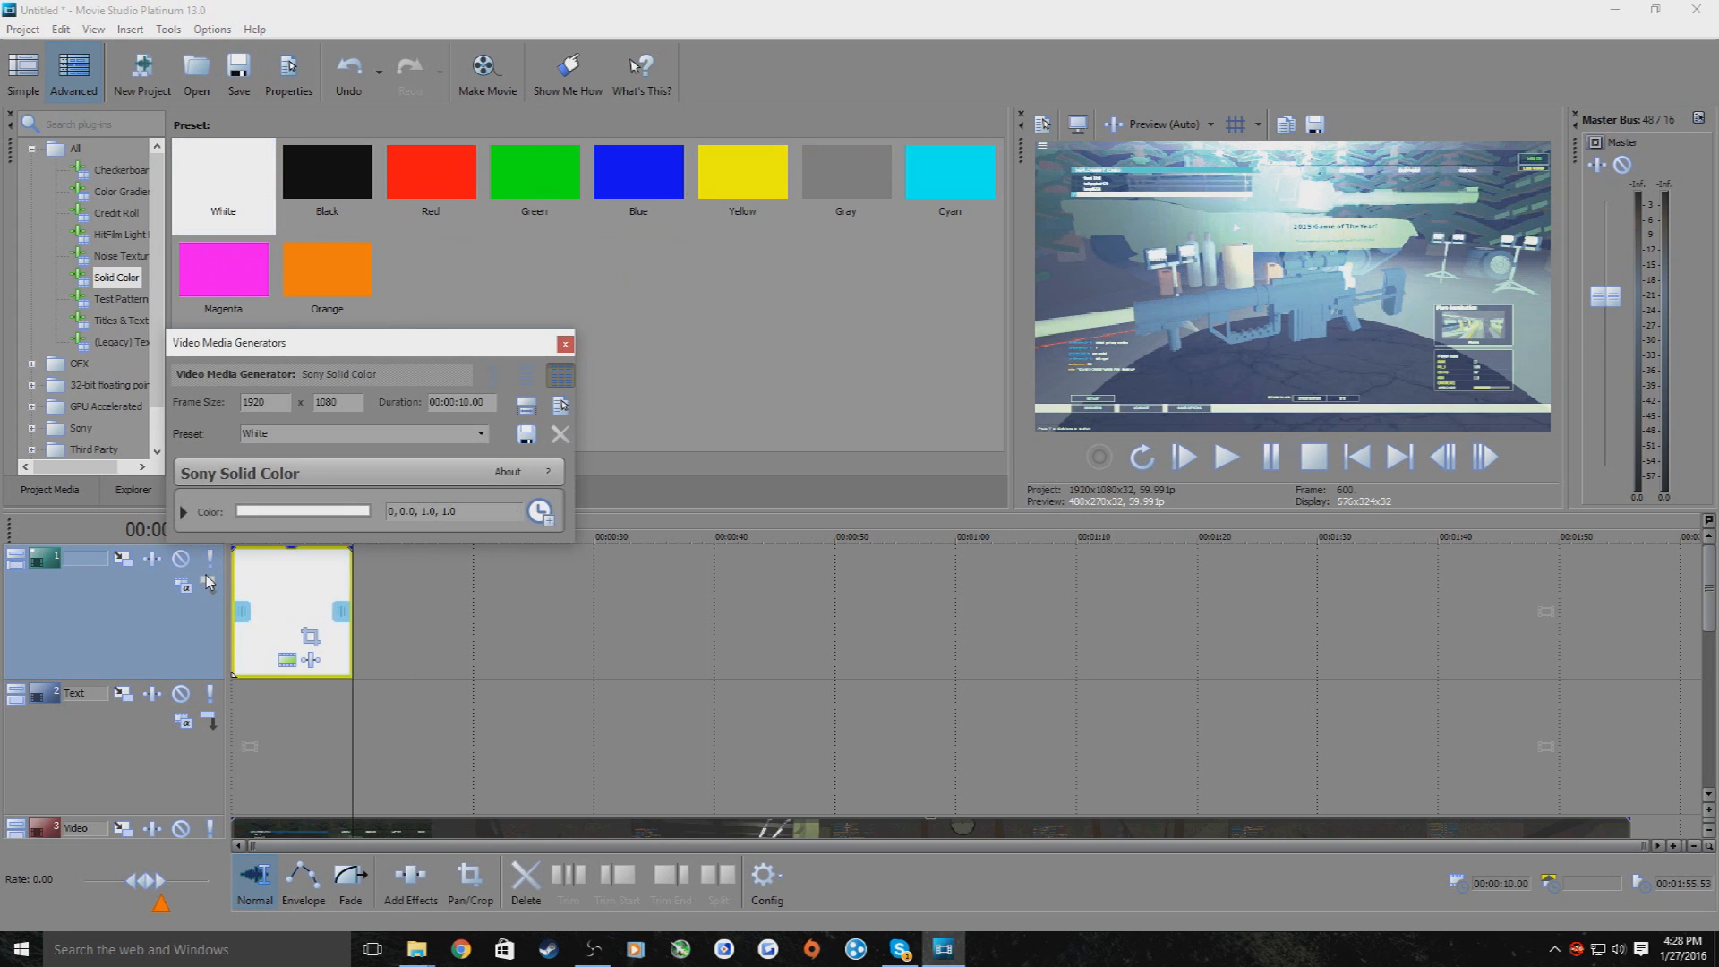
click(565, 345)
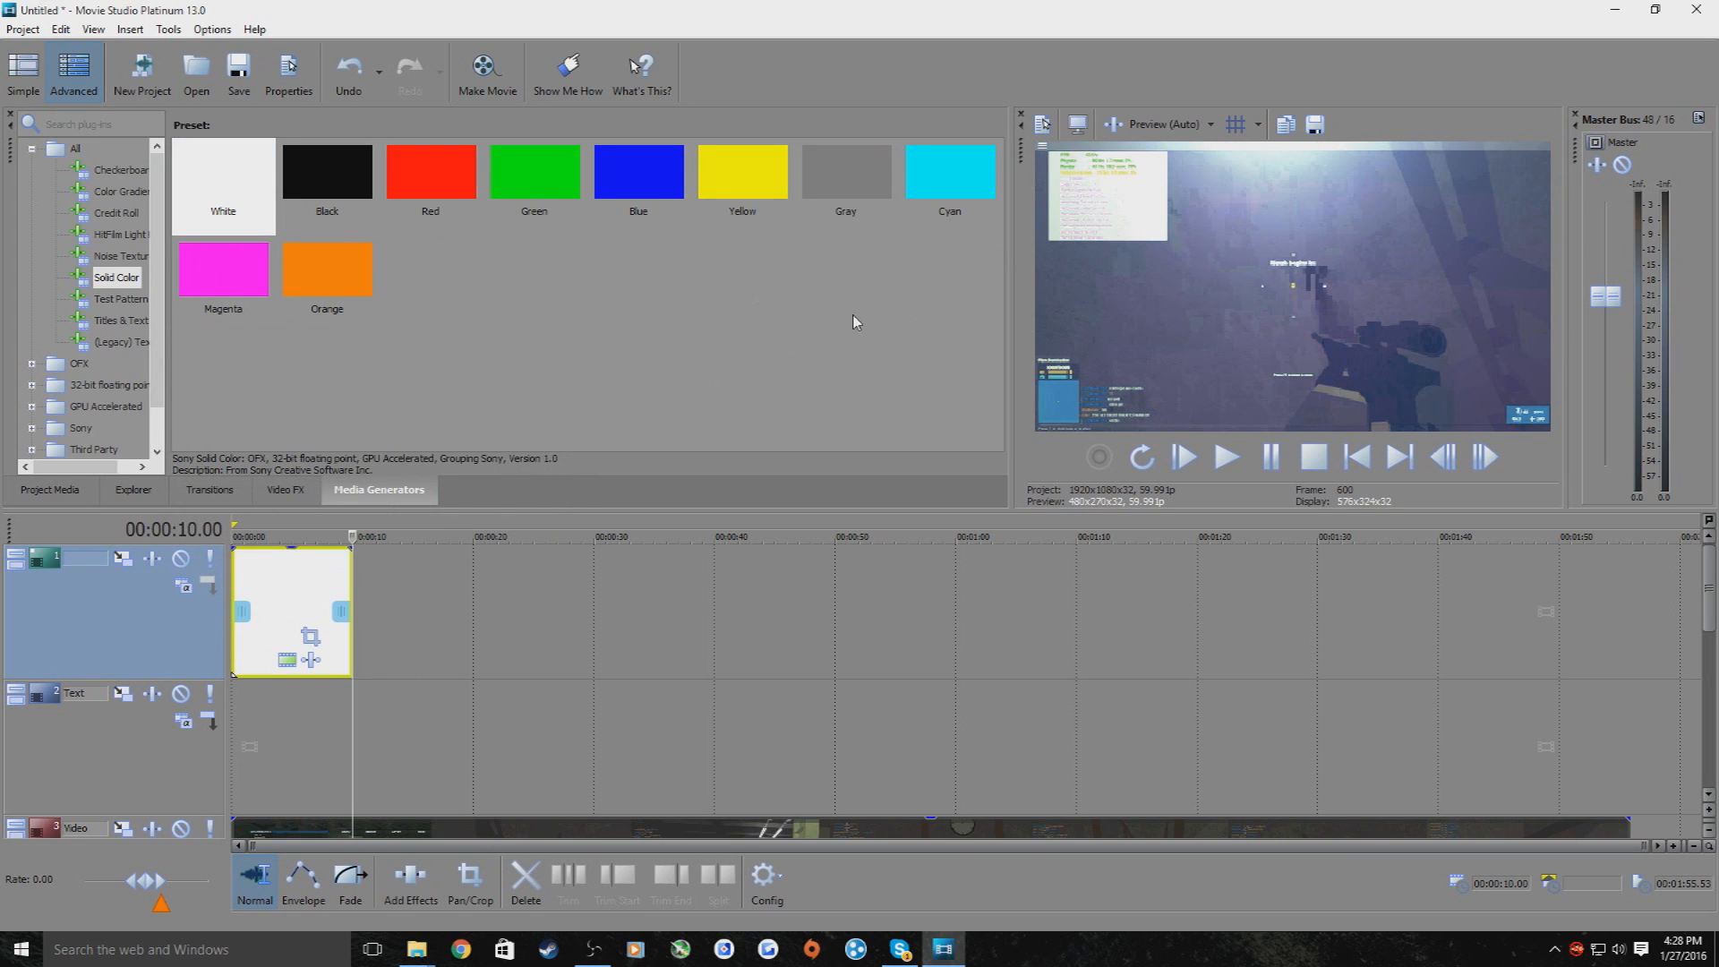
Set the overlay mode of the solid color's track to Multiply (Mask)
click(237, 696)
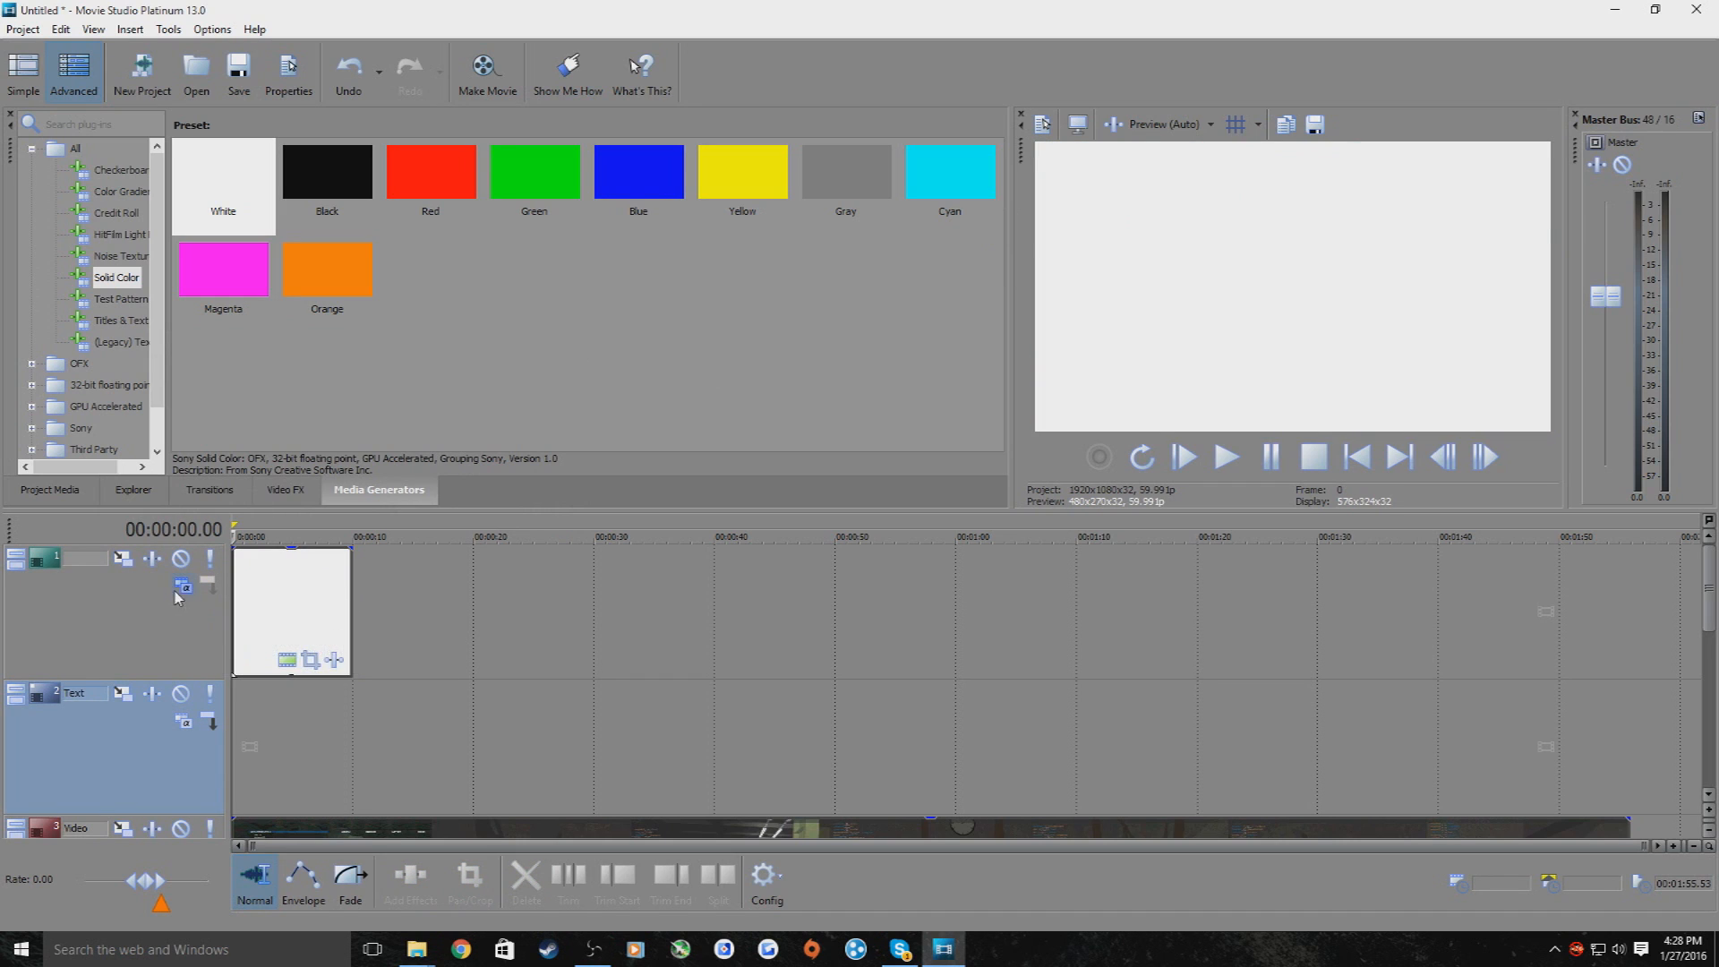
click(184, 591)
click(220, 618)
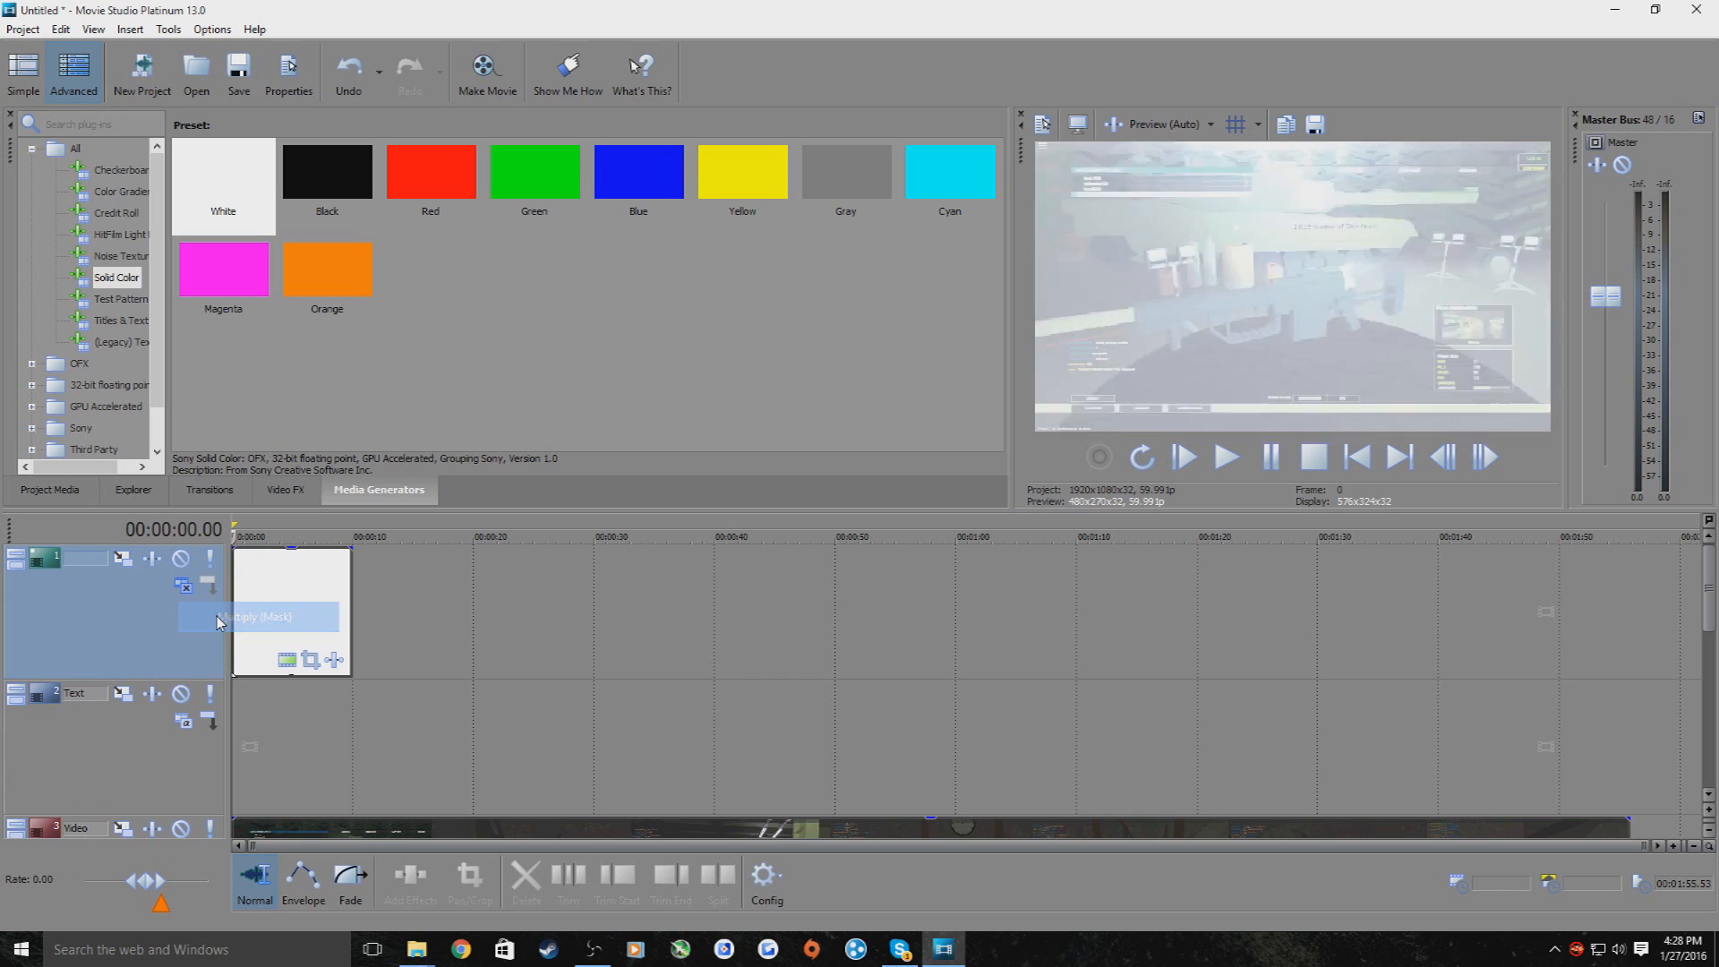
Extend the white solid event to the end of the gameplay clip and return the playhead to the start
drag(337, 617, 1628, 622)
click(1254, 698)
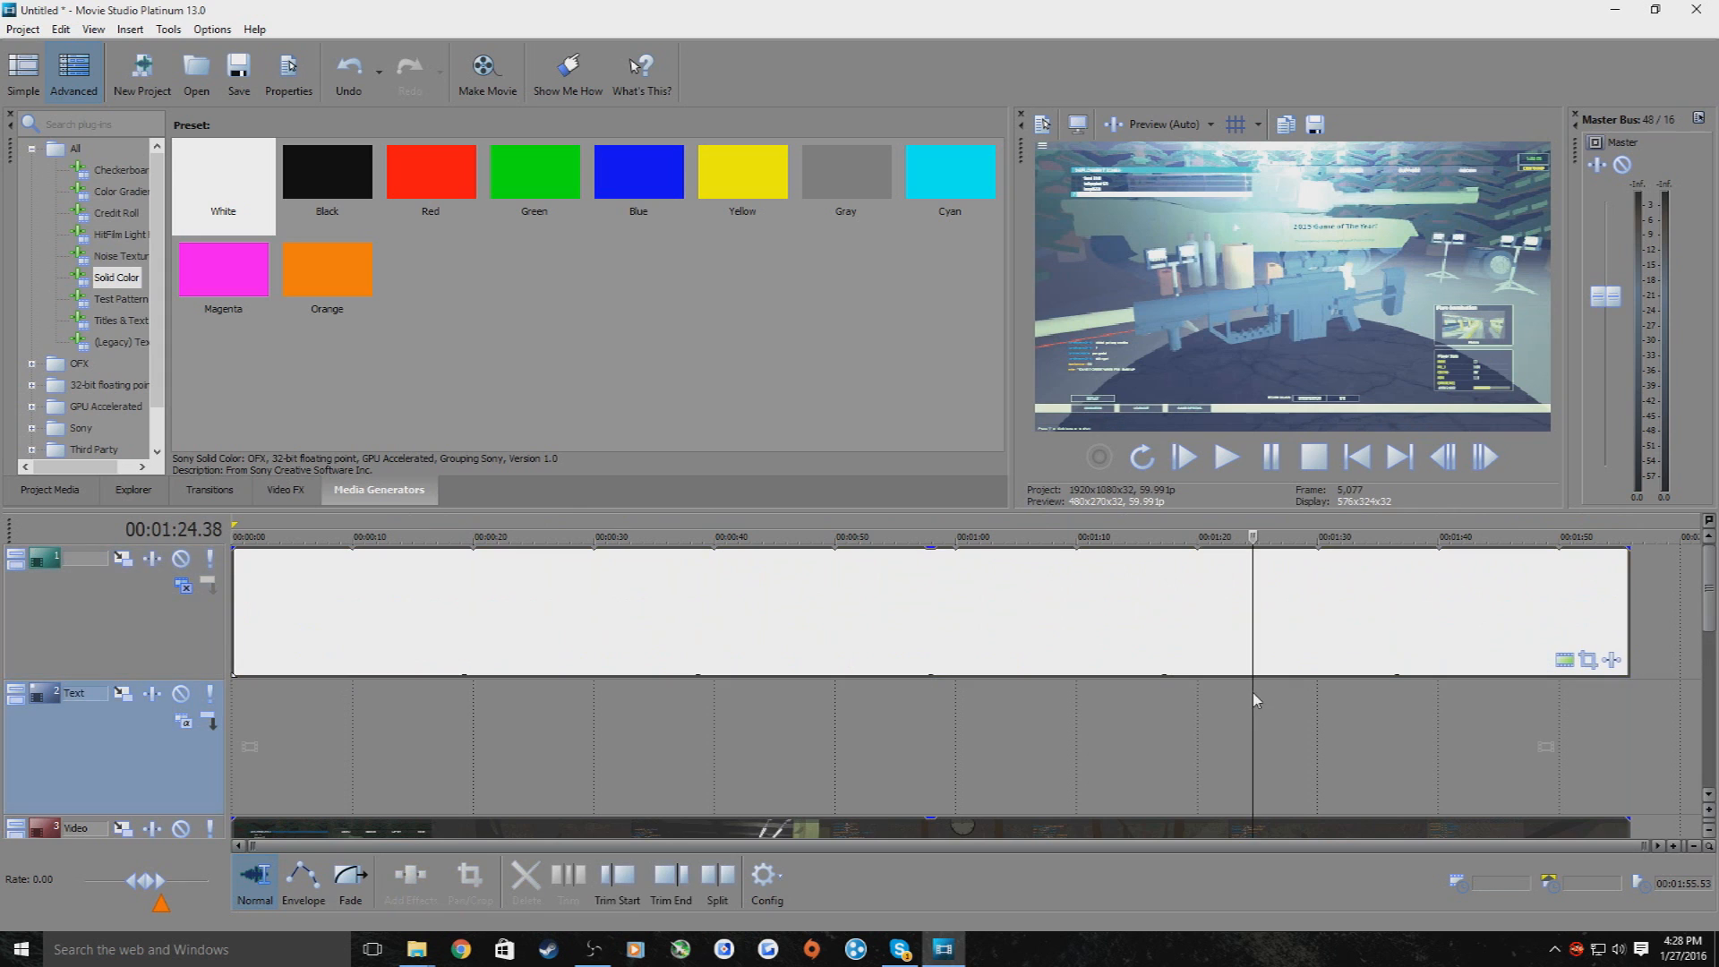
drag(1258, 720, 630, 736)
drag(464, 736, 445, 737)
click(253, 740)
click(234, 732)
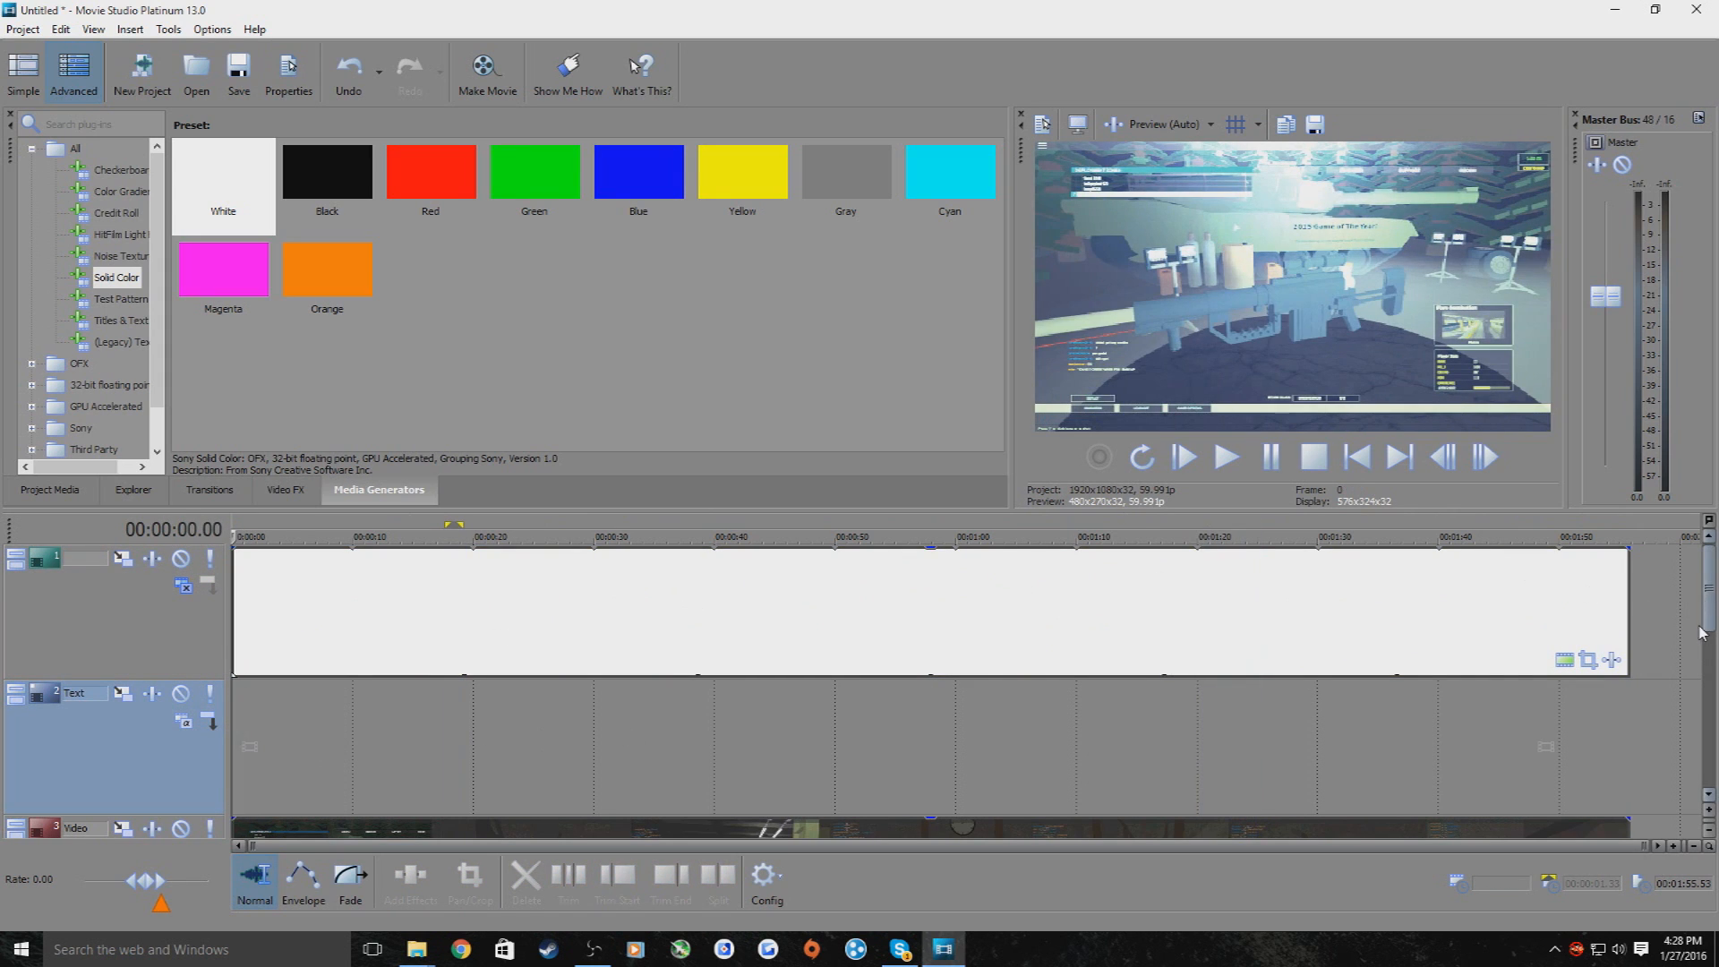
Set the Video track's overlay mode to Multiply (Mask)
scroll(1687, 662, down, 2)
right_click(199, 749)
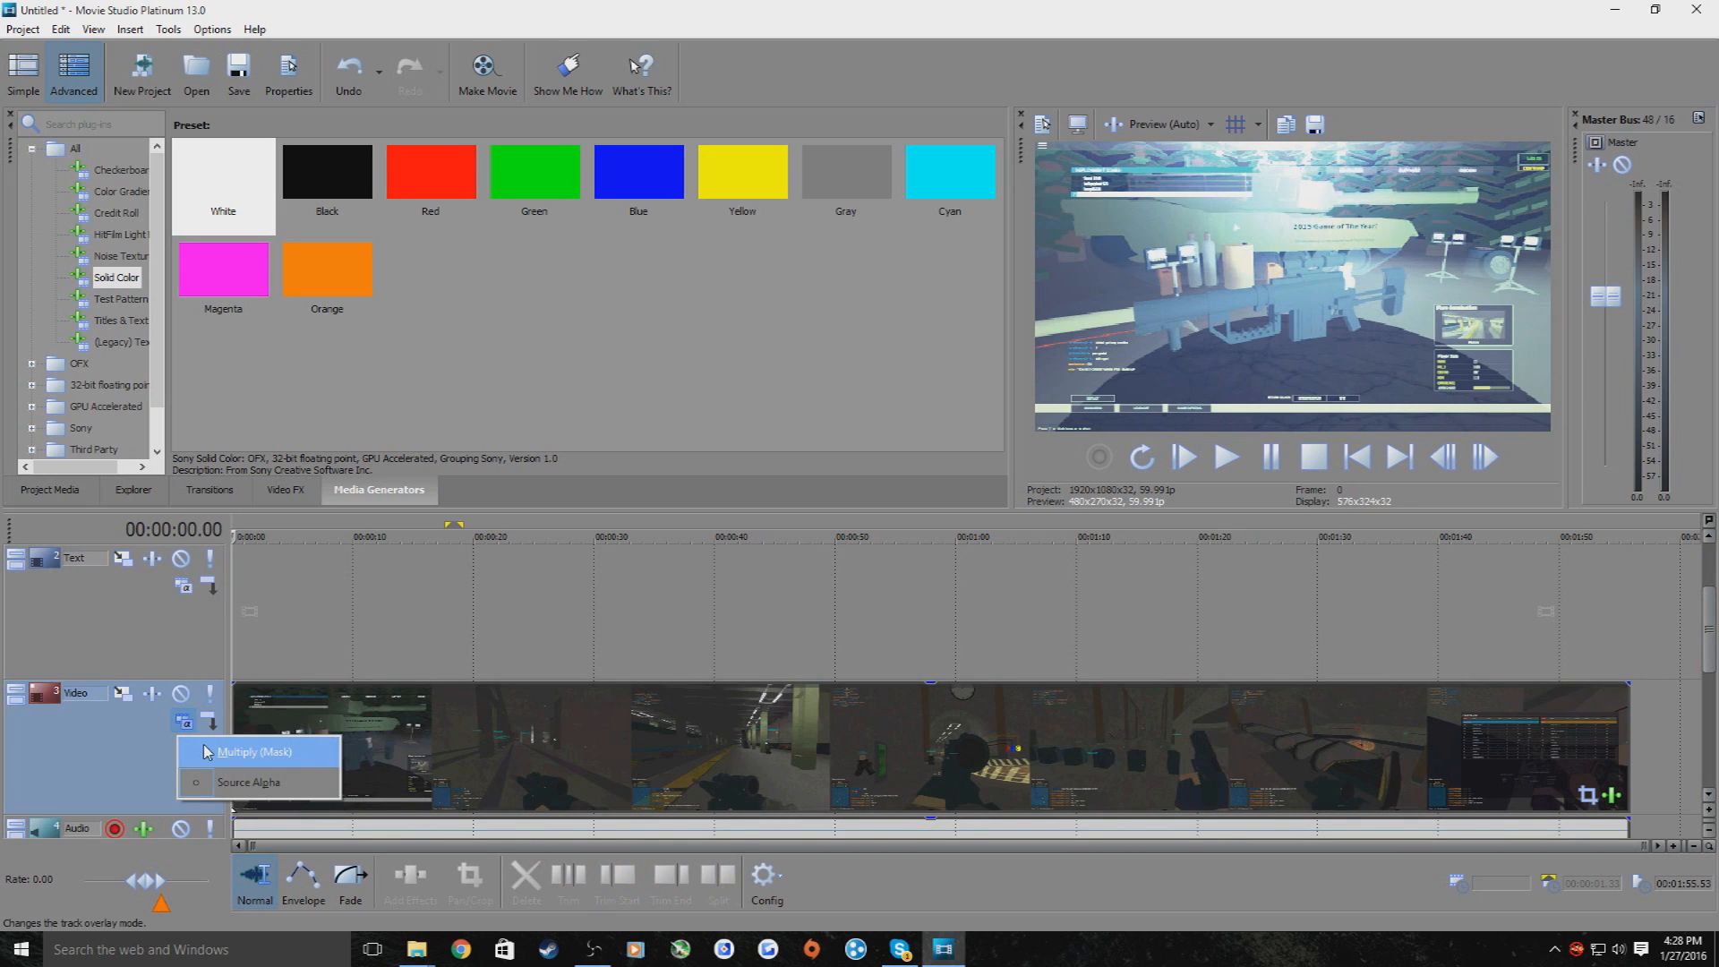
click(260, 752)
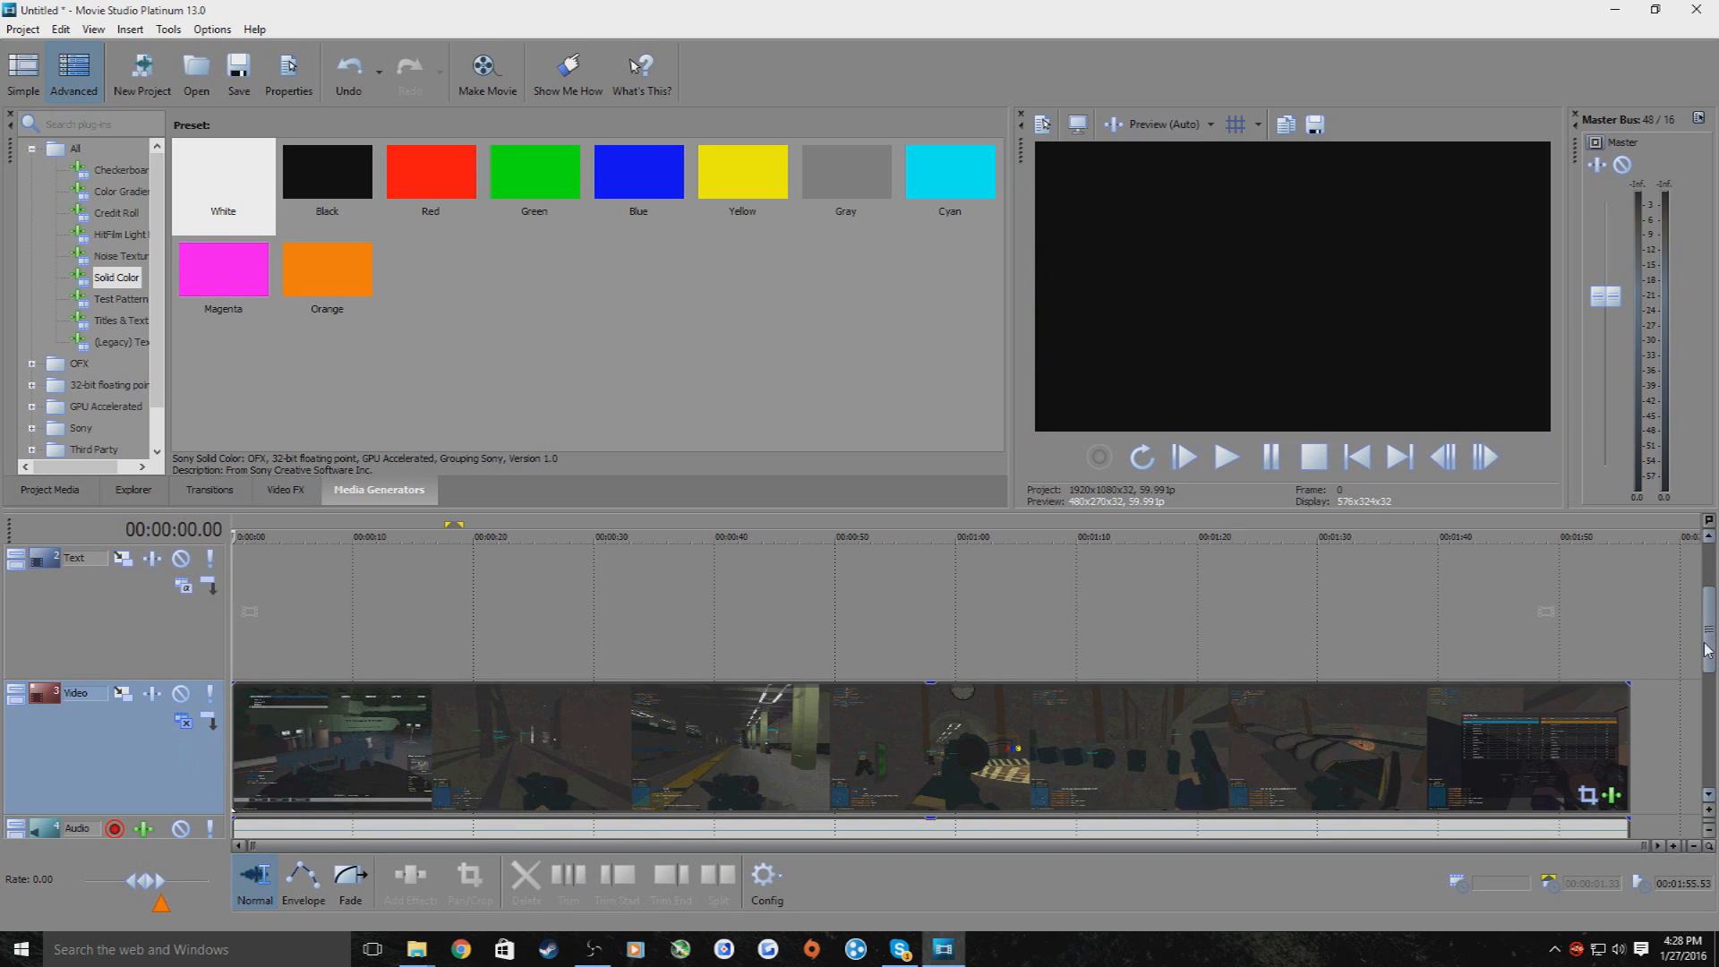
scroll(1379, 618, up, 2)
click(237, 693)
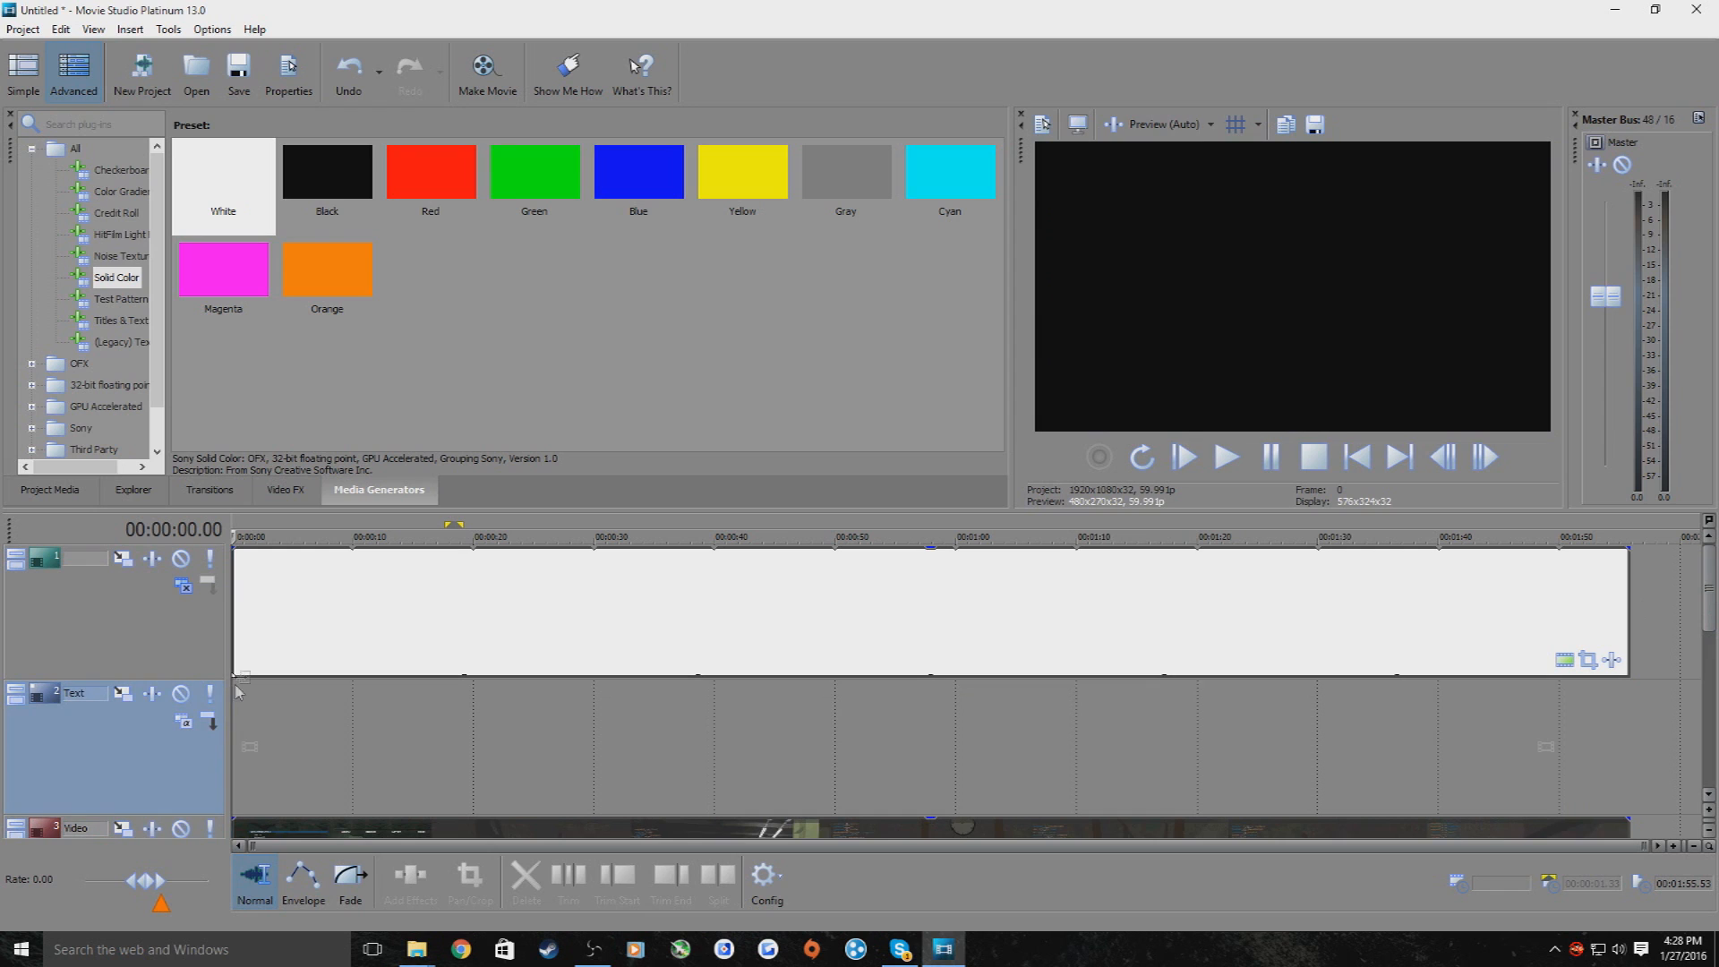
right_click(432, 604)
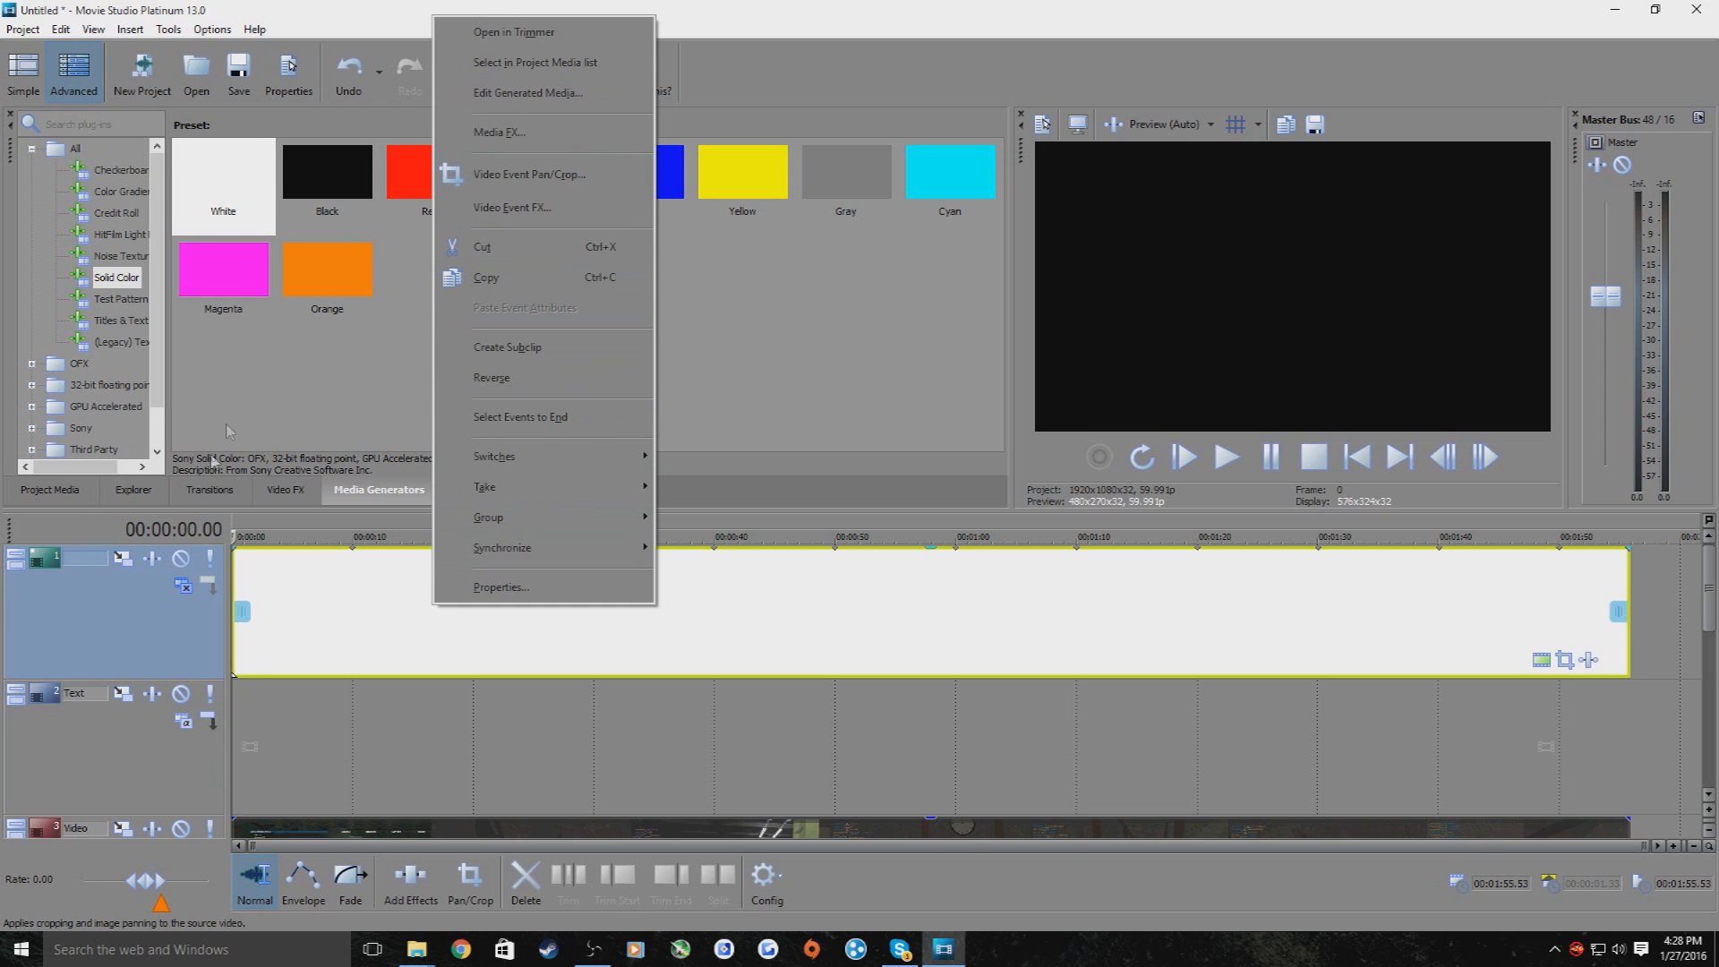
click(78, 85)
click(23, 76)
right_click(396, 600)
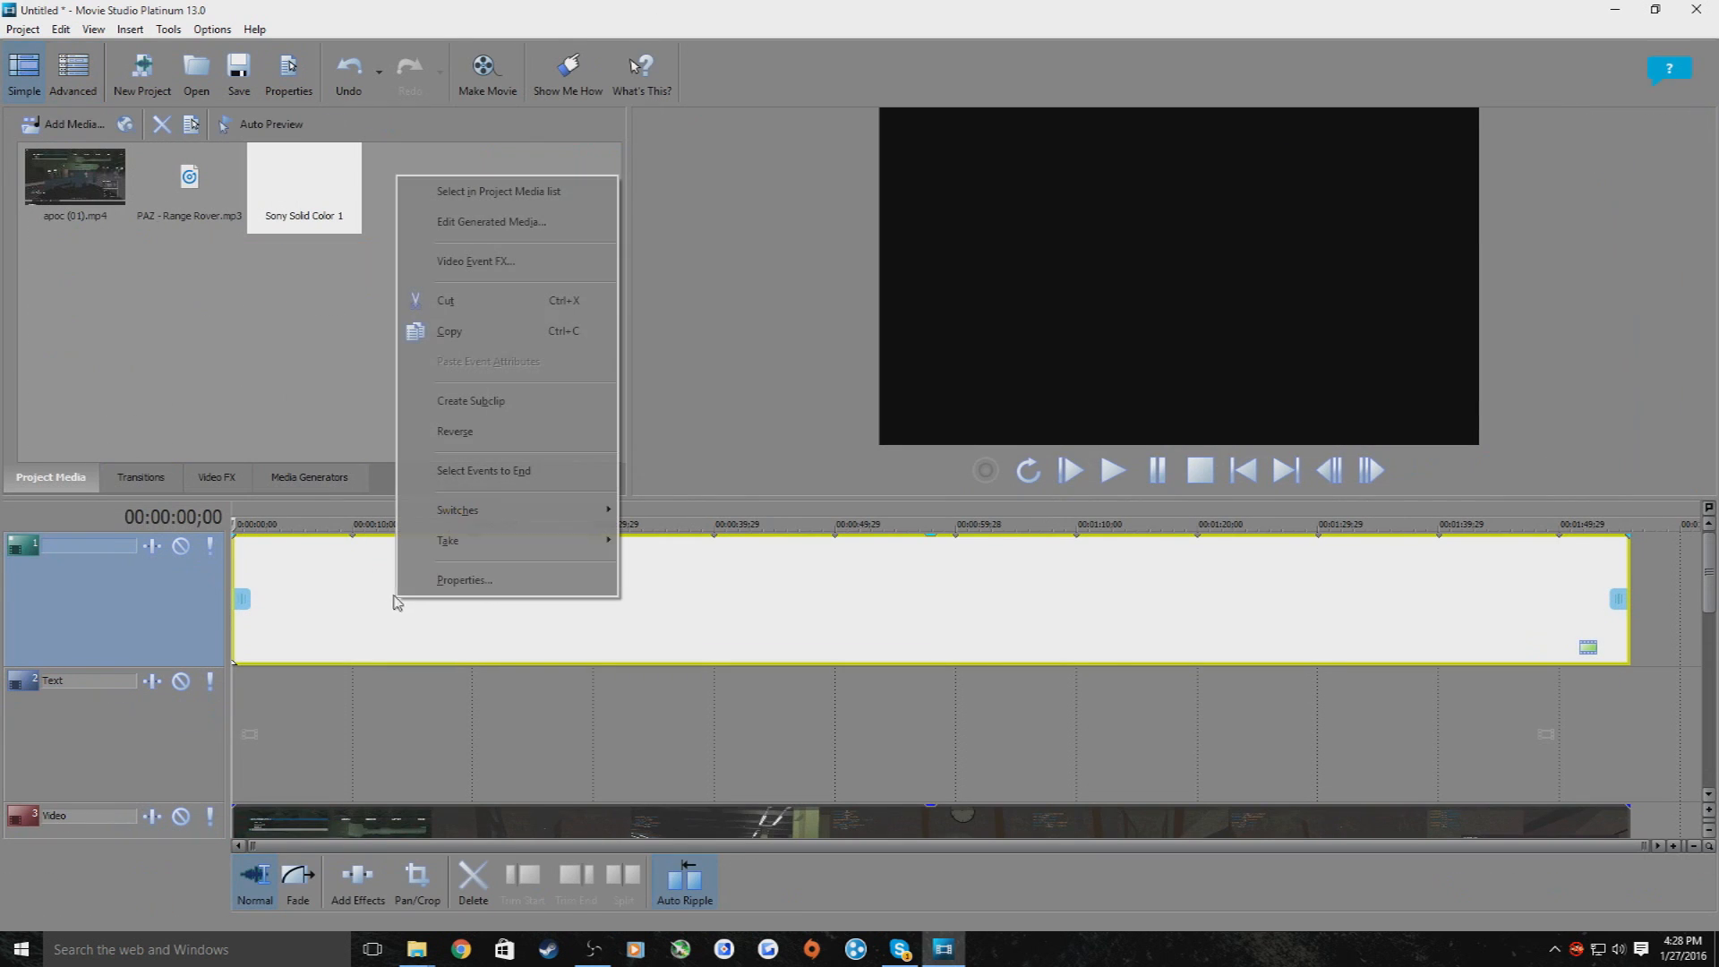
click(505, 265)
click(1403, 184)
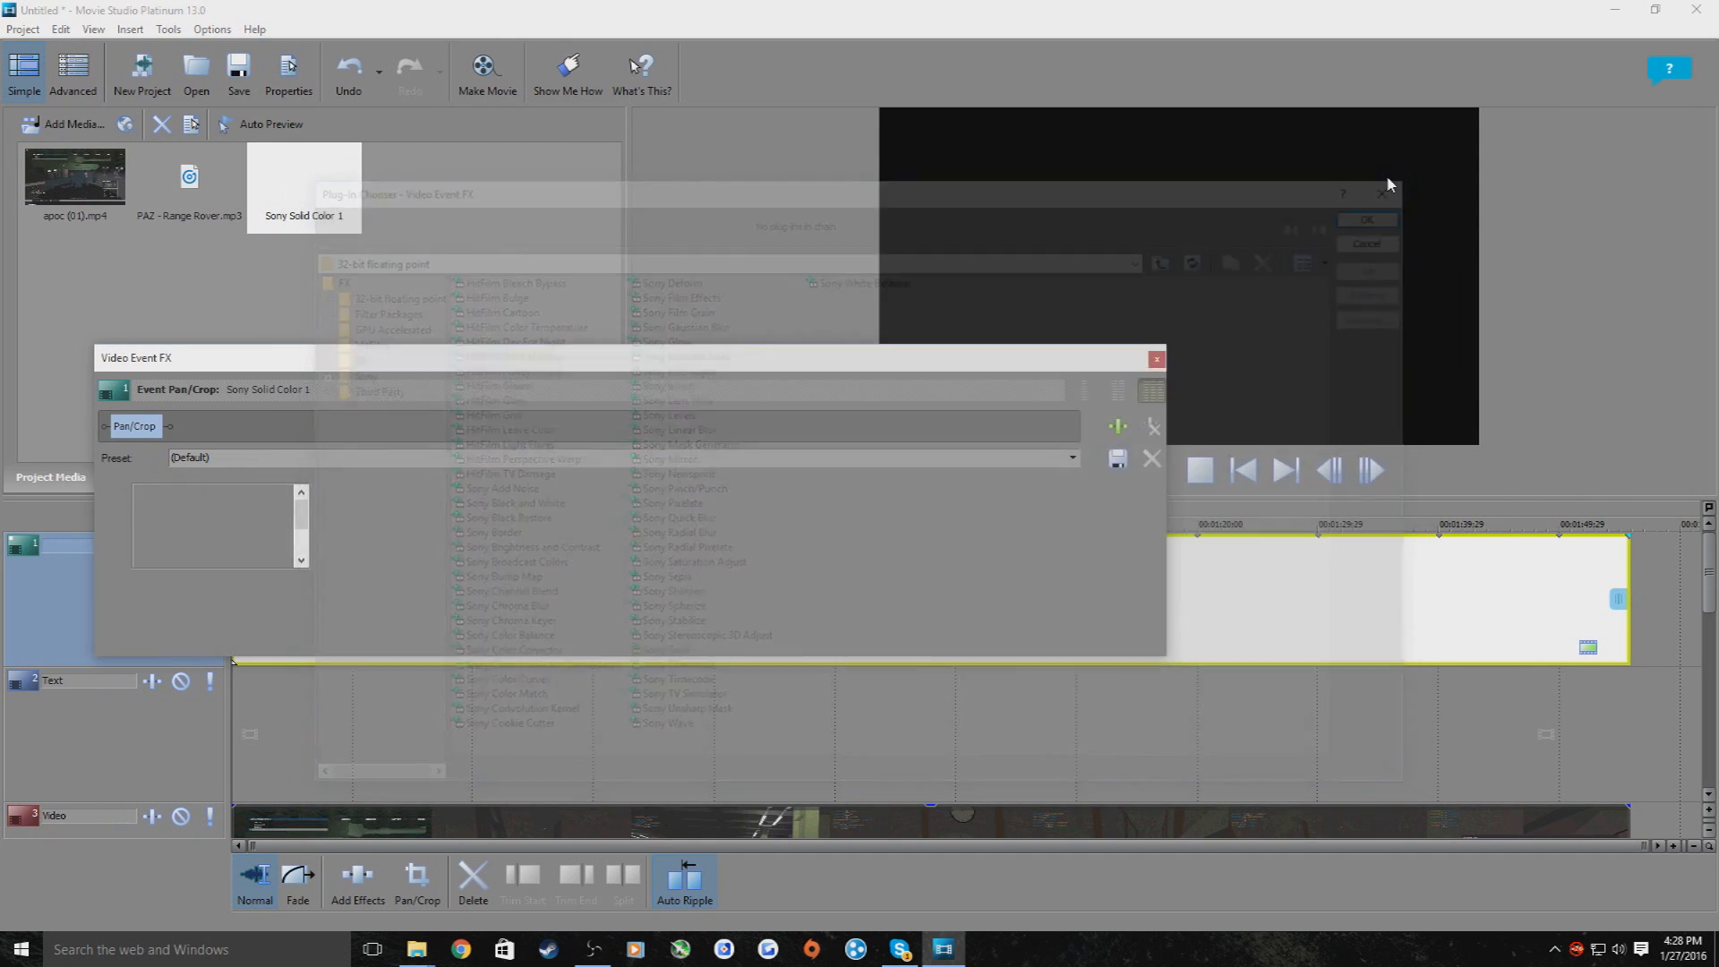
click(67, 79)
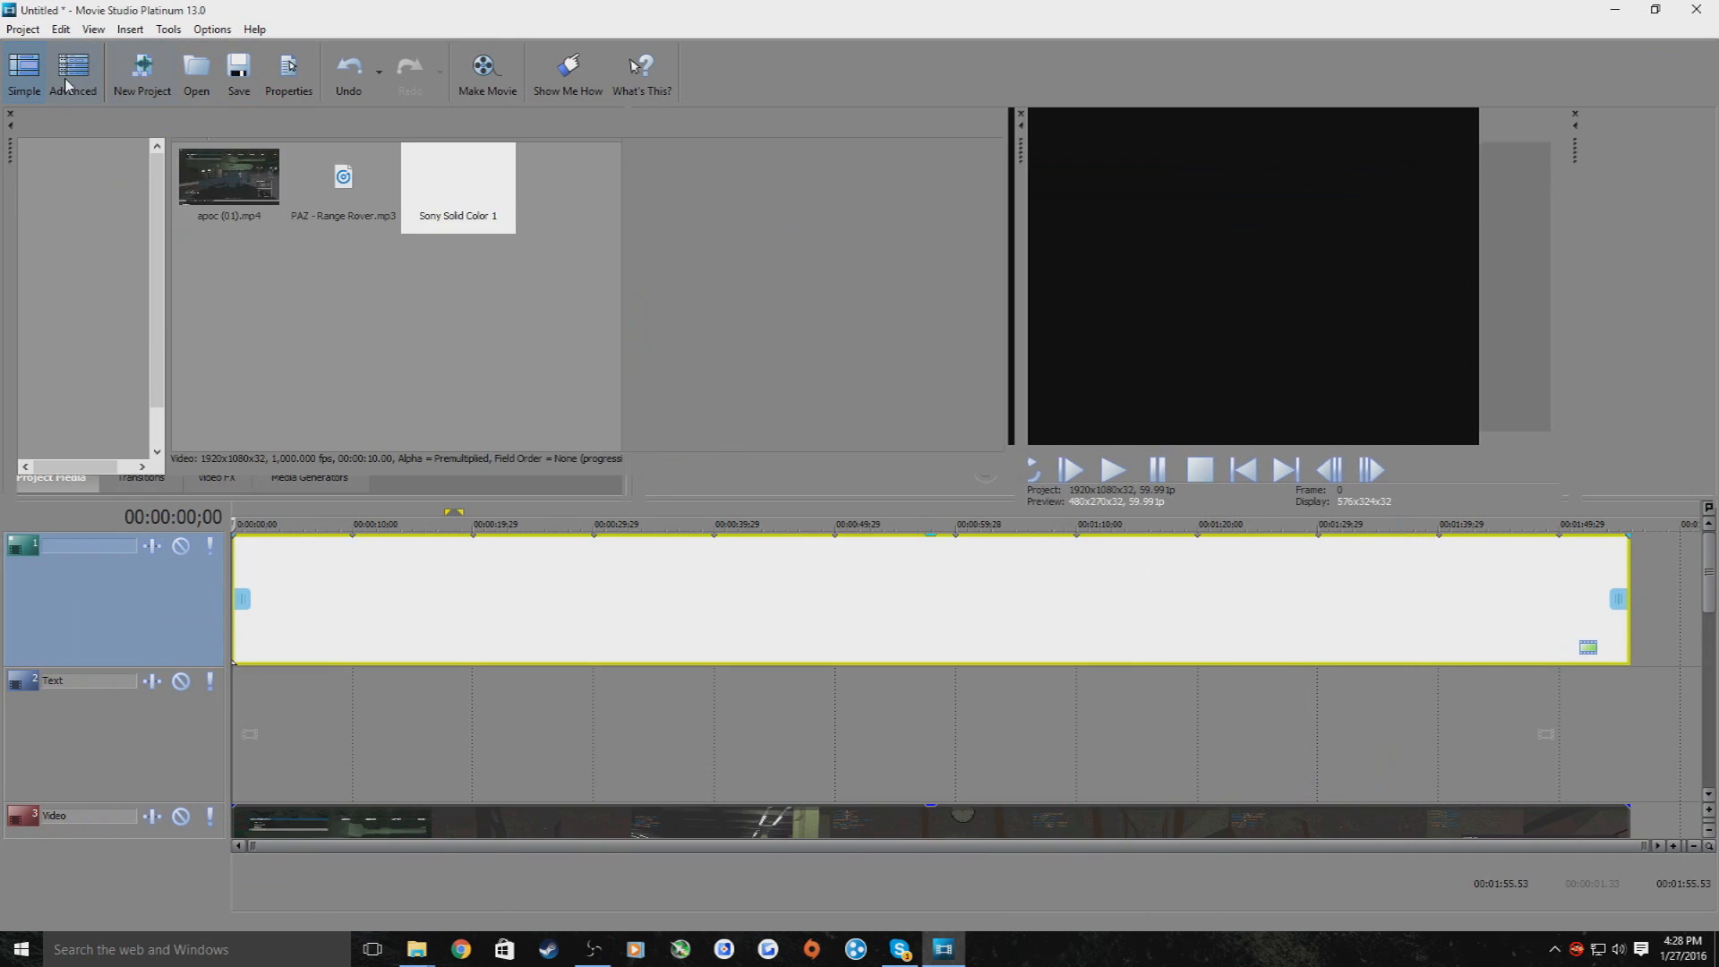
Reduce the white solid's Pan/Crop frame height to about 852.9 with the width kept at 1,920, and close the settings
right_click(416, 584)
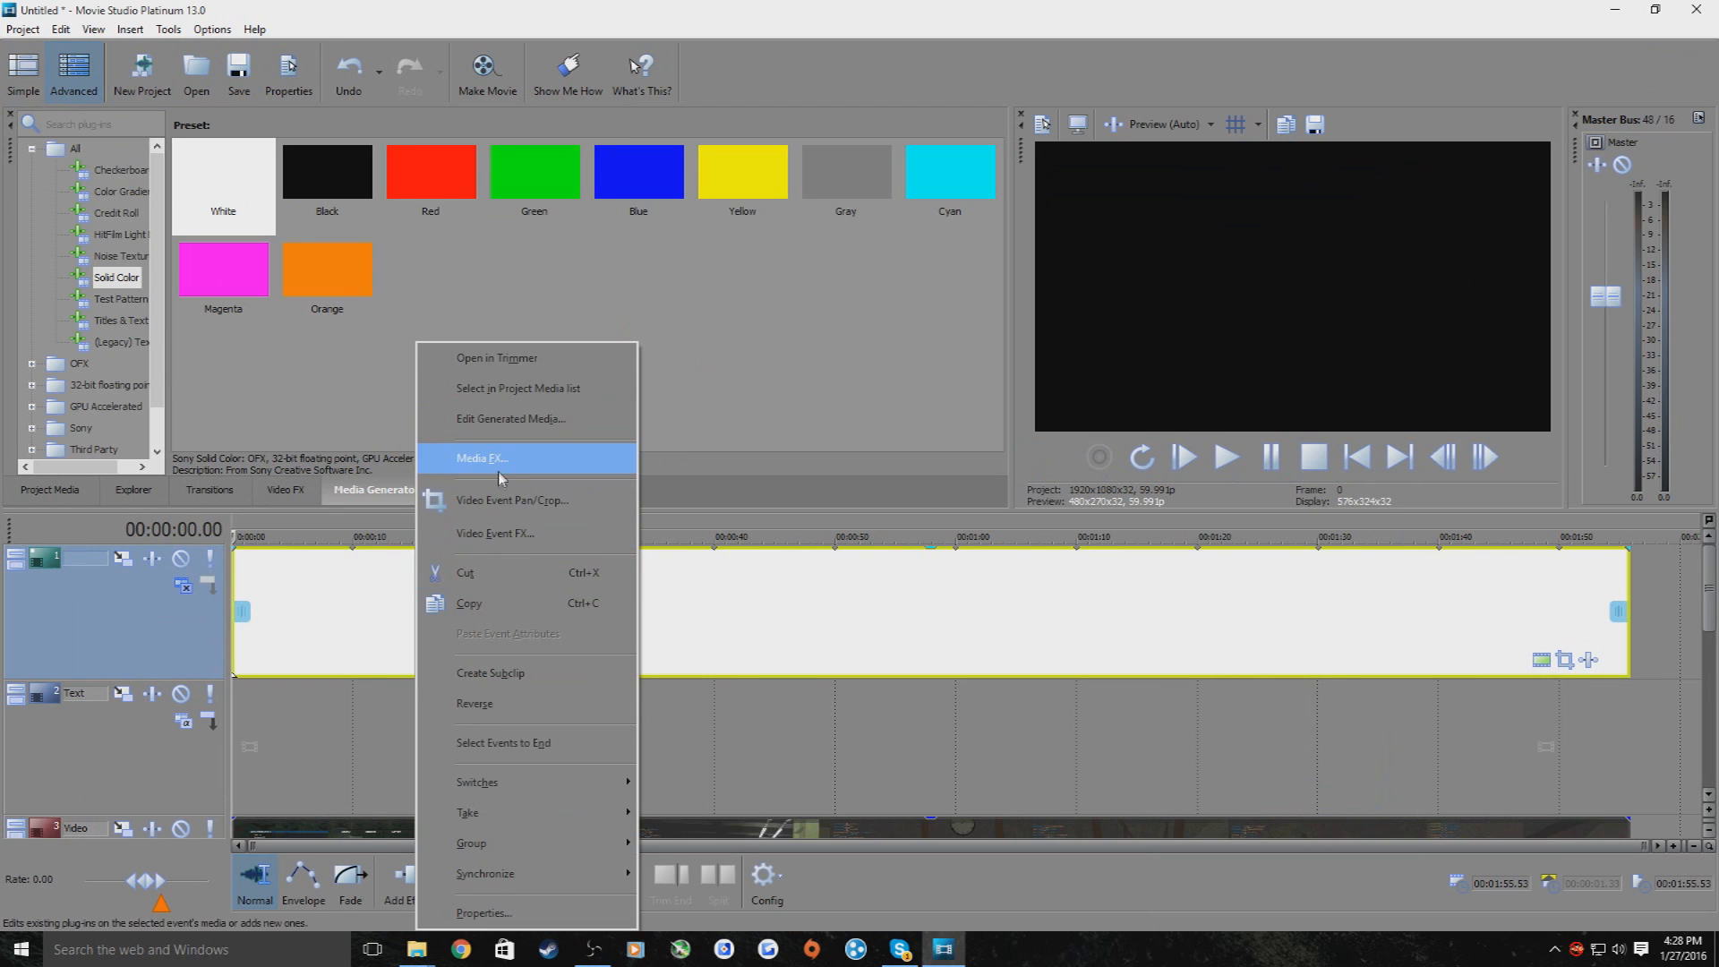
click(498, 473)
drag(724, 386, 711, 297)
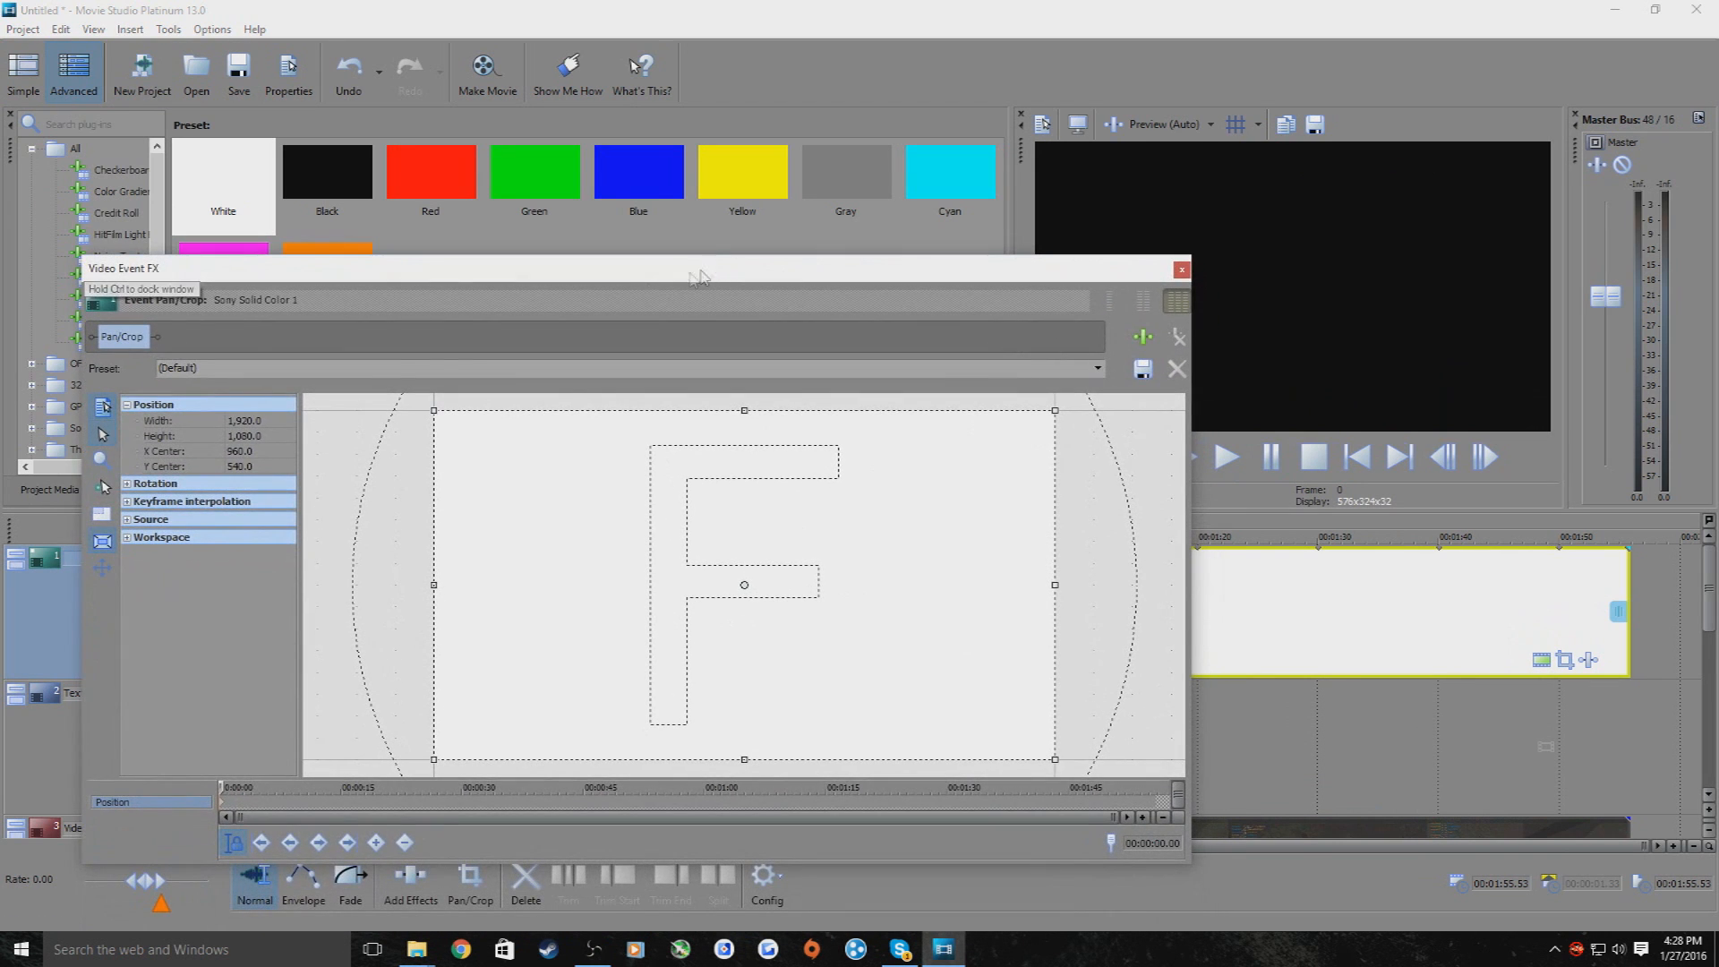
click(103, 542)
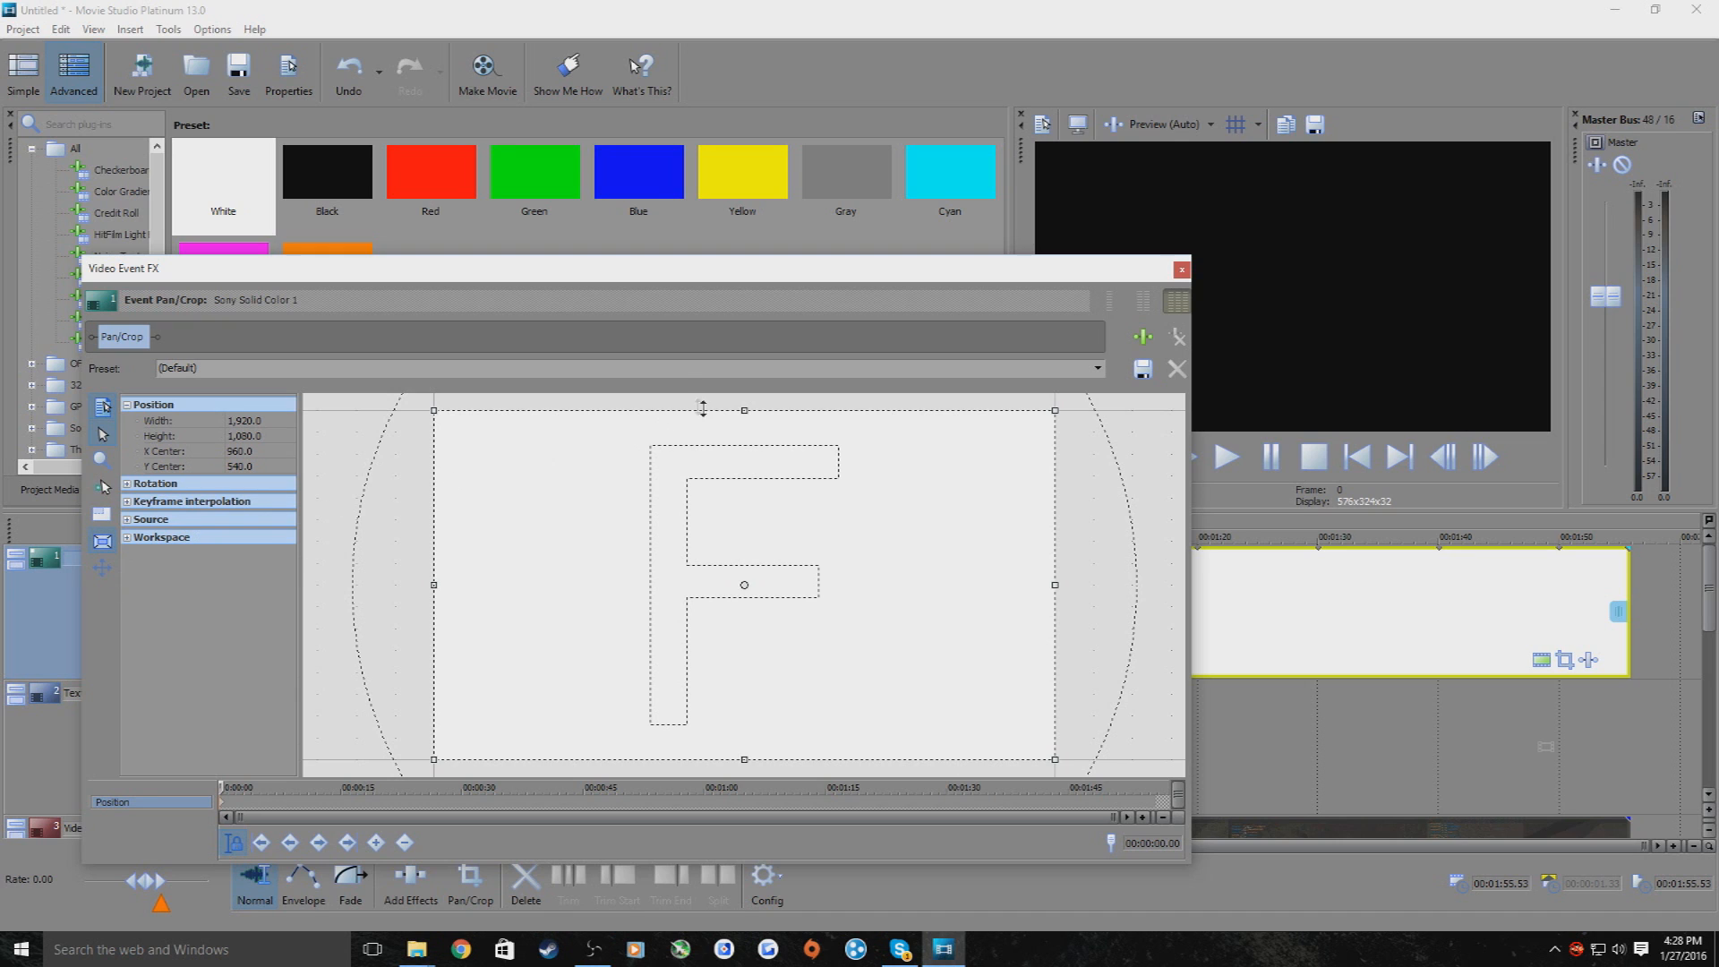
drag(742, 412, 747, 447)
drag(929, 277, 1469, 215)
click(400, 714)
drag(963, 214, 522, 748)
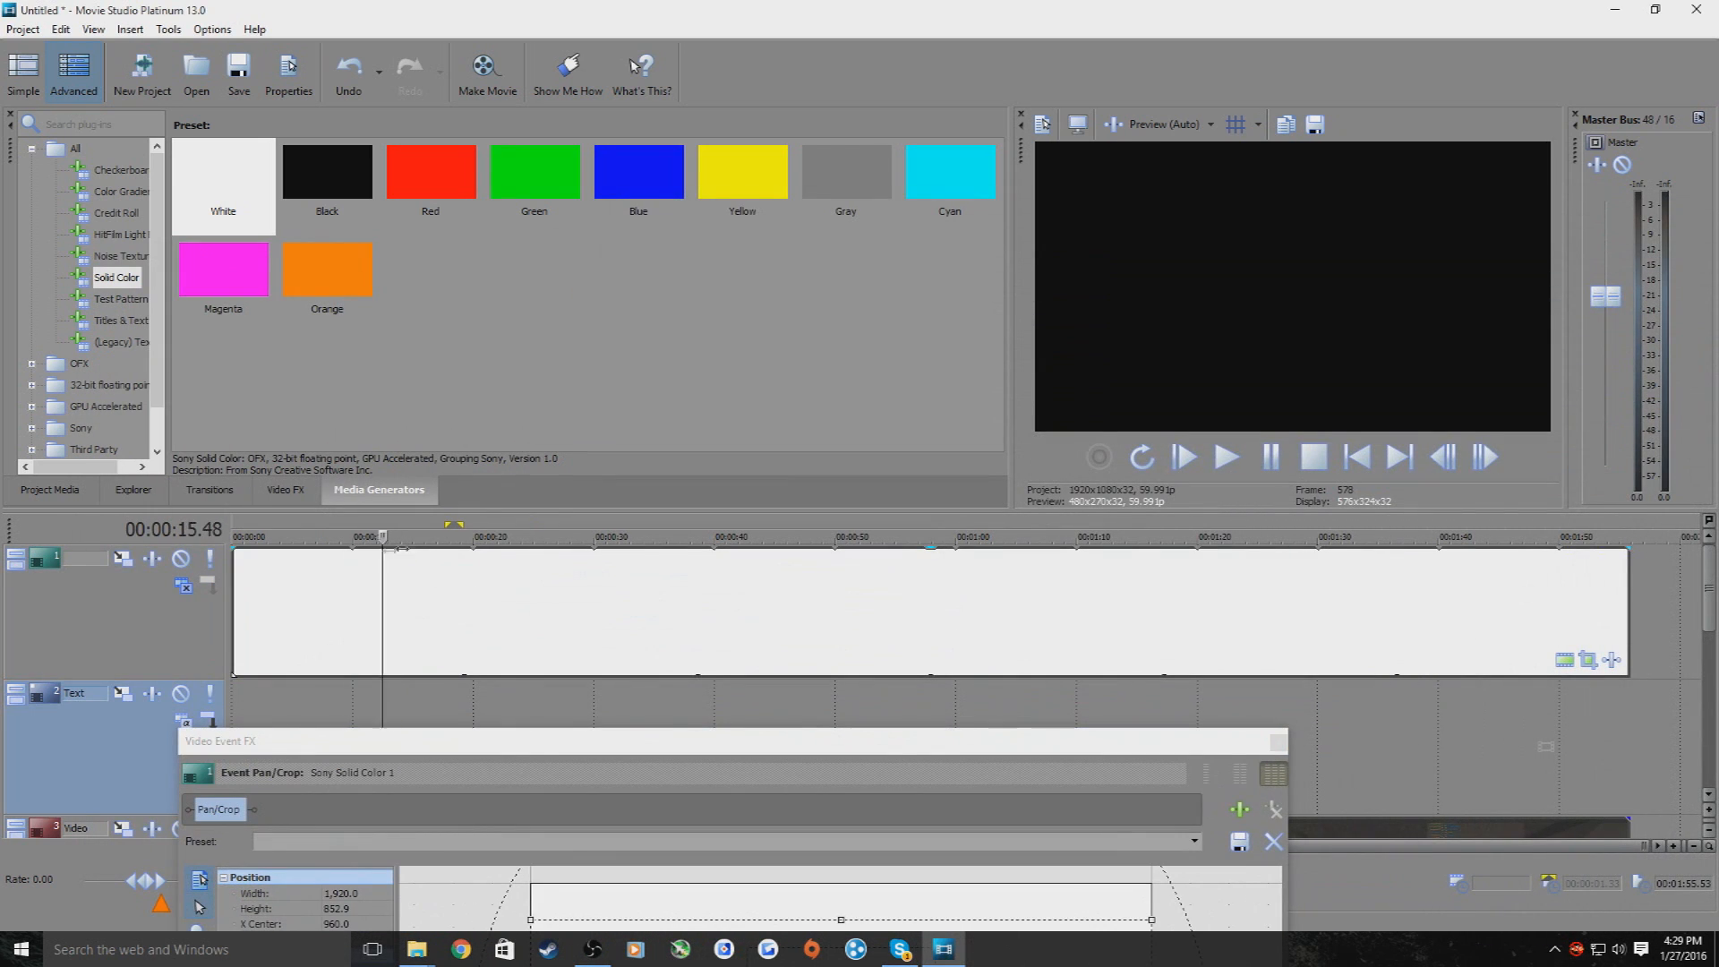
drag(417, 740, 589, 226)
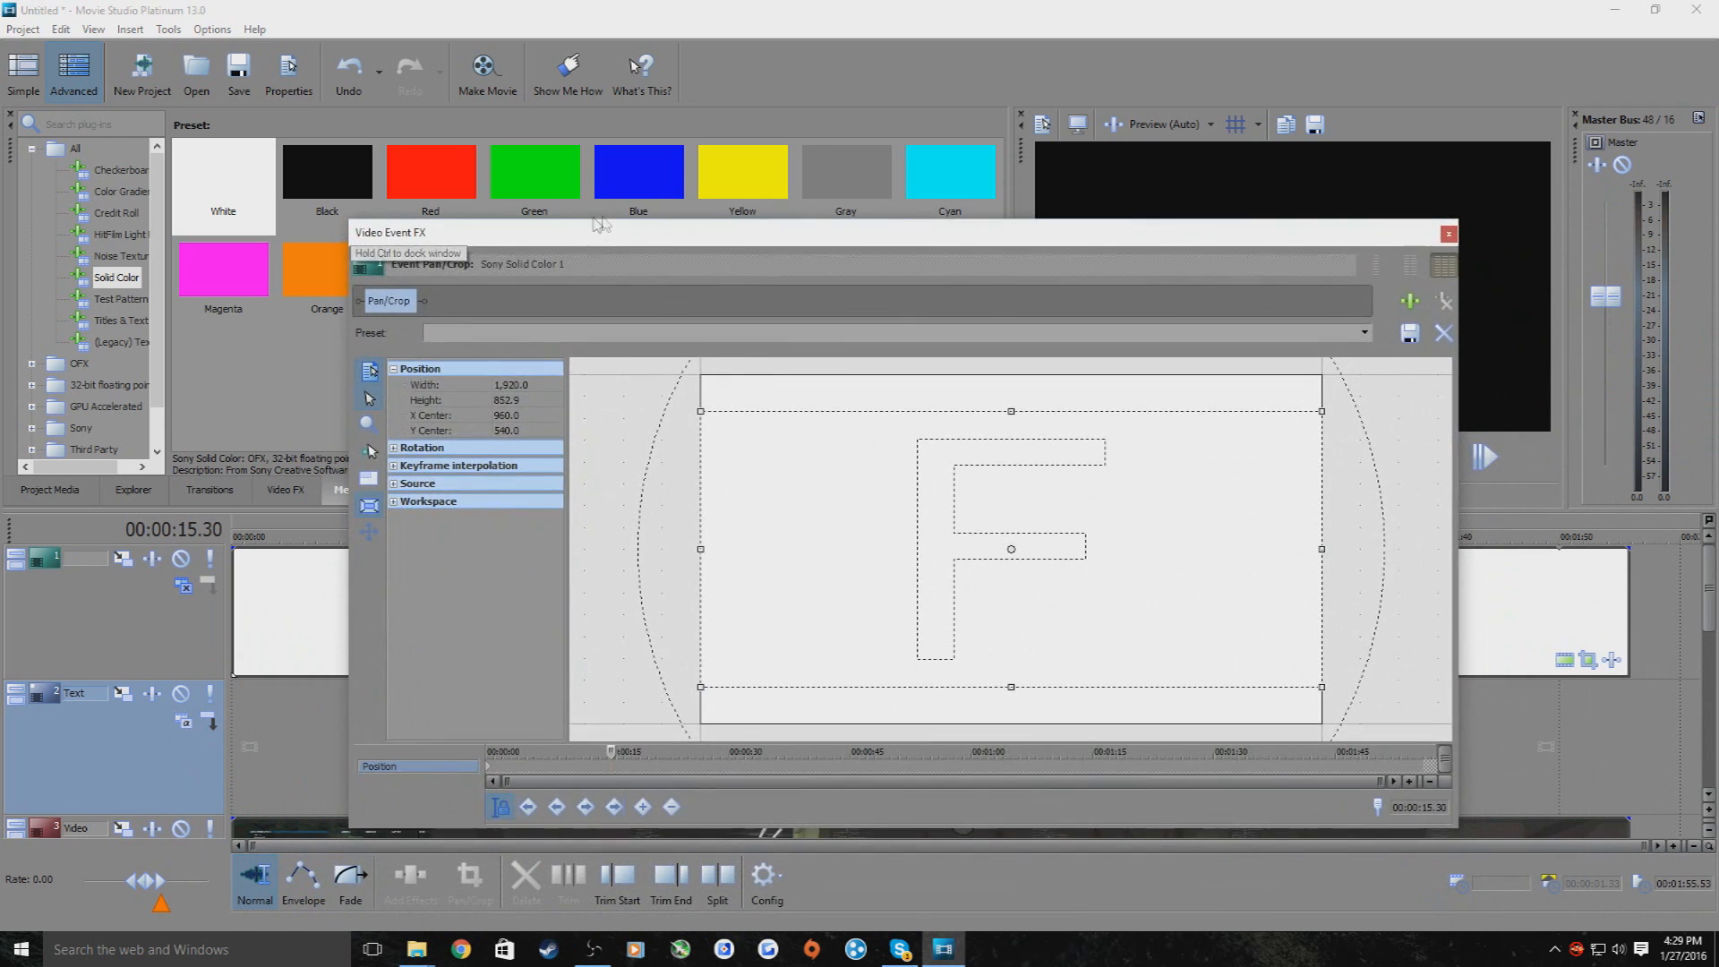
click(1447, 233)
Move the white solid event down to the Text track and the gameplay clip up to the top track, both from the timeline start
drag(626, 605, 598, 625)
drag(420, 538, 226, 540)
drag(1710, 587, 1673, 586)
drag(962, 661, 893, 828)
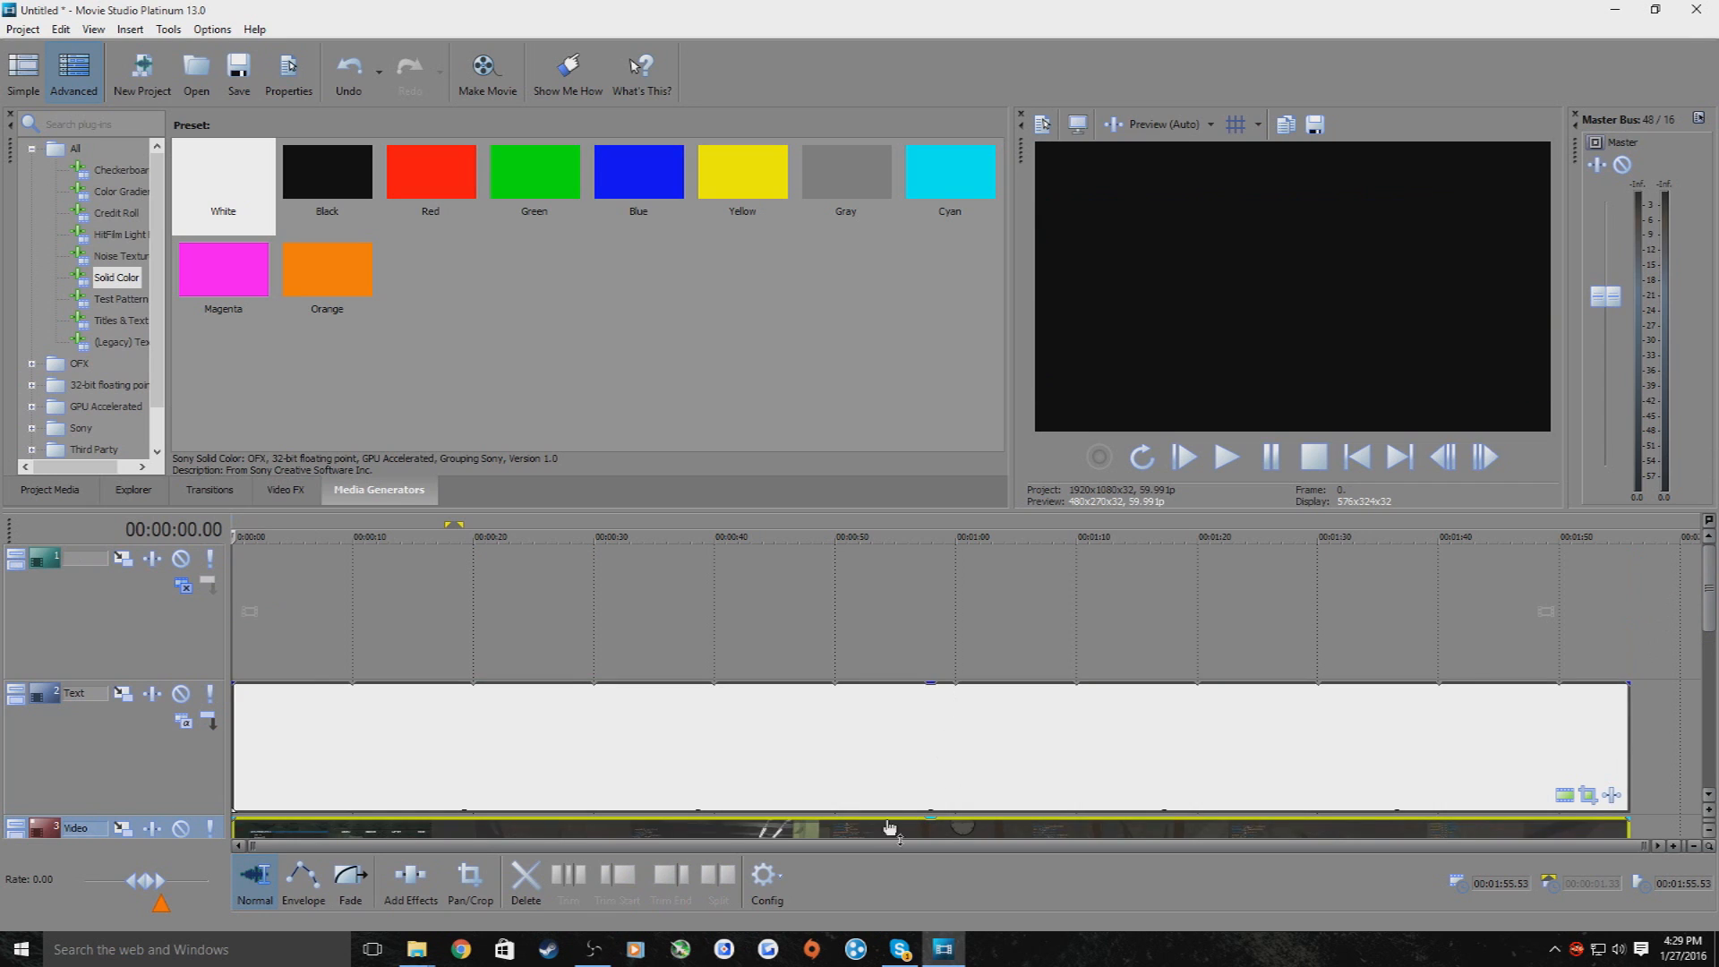
mouse_move(1705, 624)
mouse_down()
mouse_move(1706, 705)
mouse_move(1710, 616)
mouse_move(1710, 656)
mouse_up()
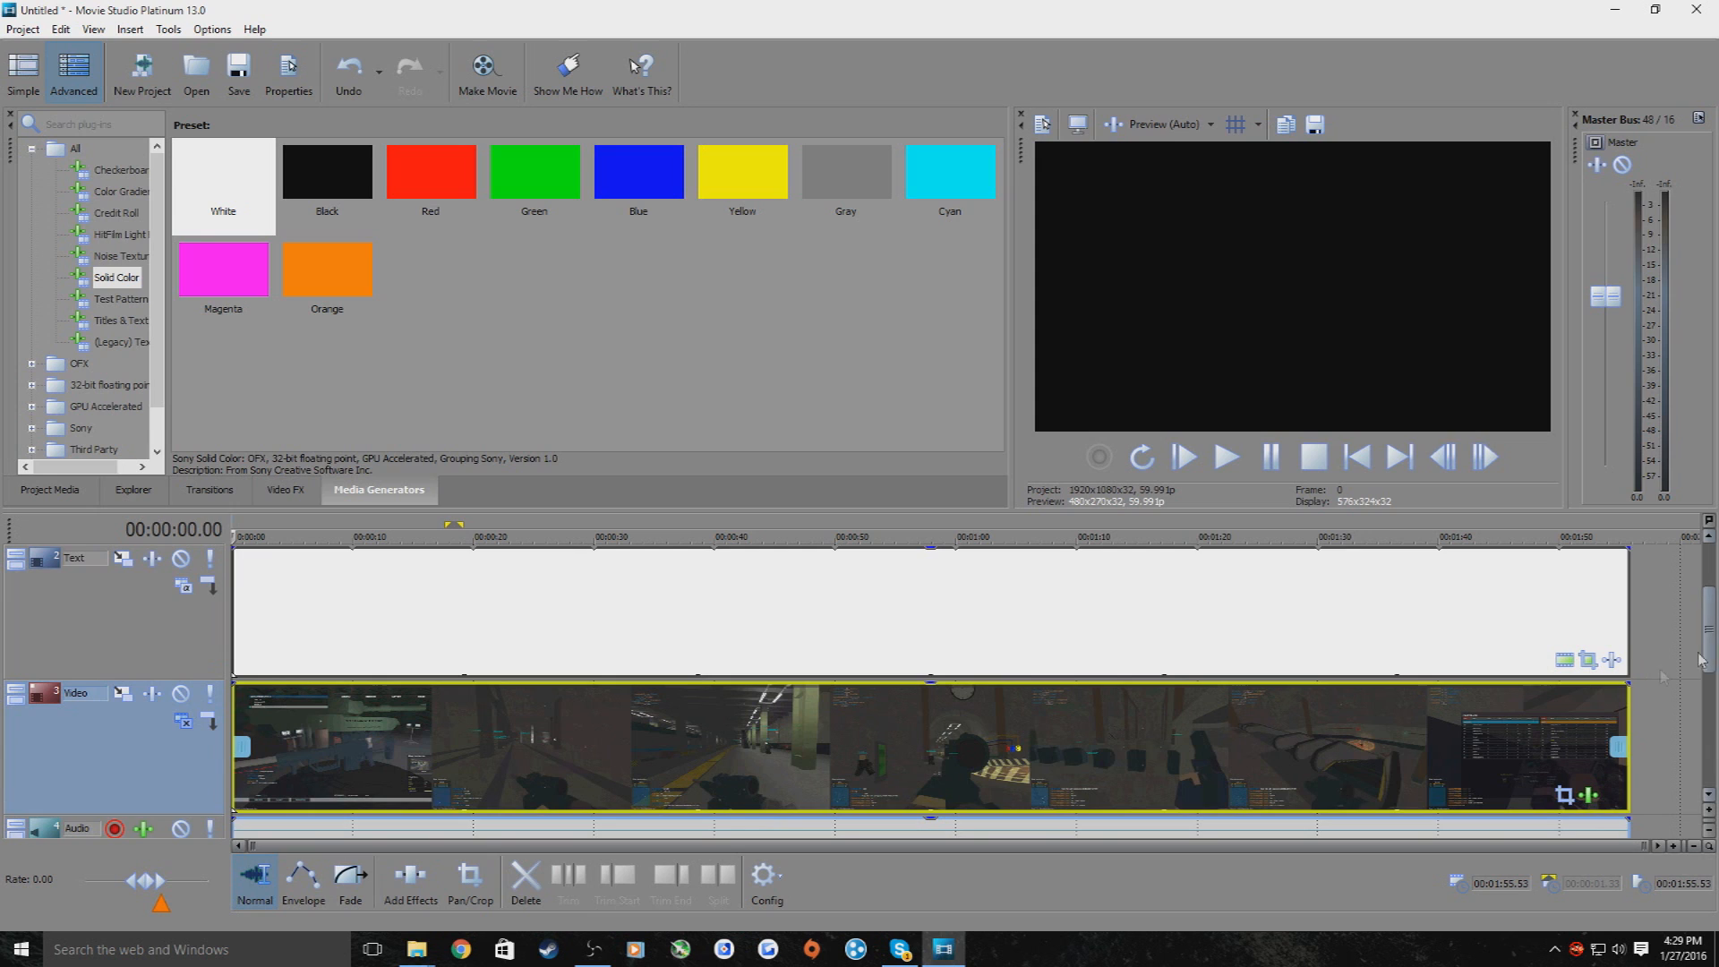
drag(1241, 703, 1015, 611)
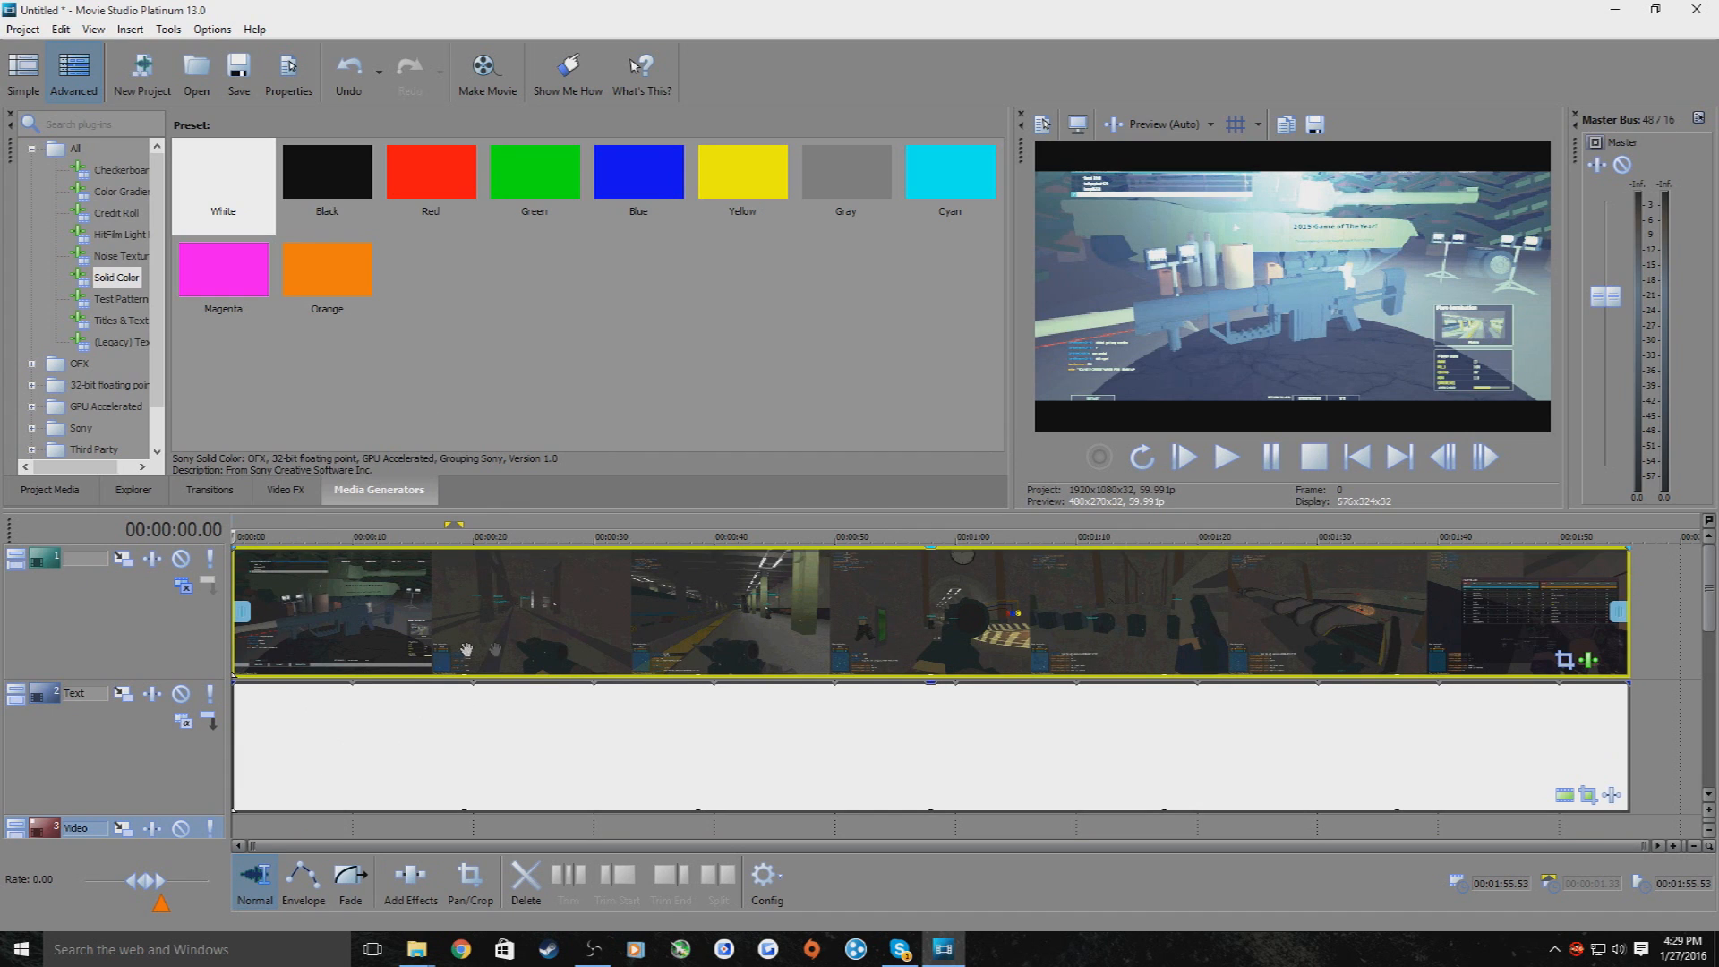
Set the white solid's Pan/Crop frame height to about 941.5 at 1,920 width and close the settings
right_click(435, 716)
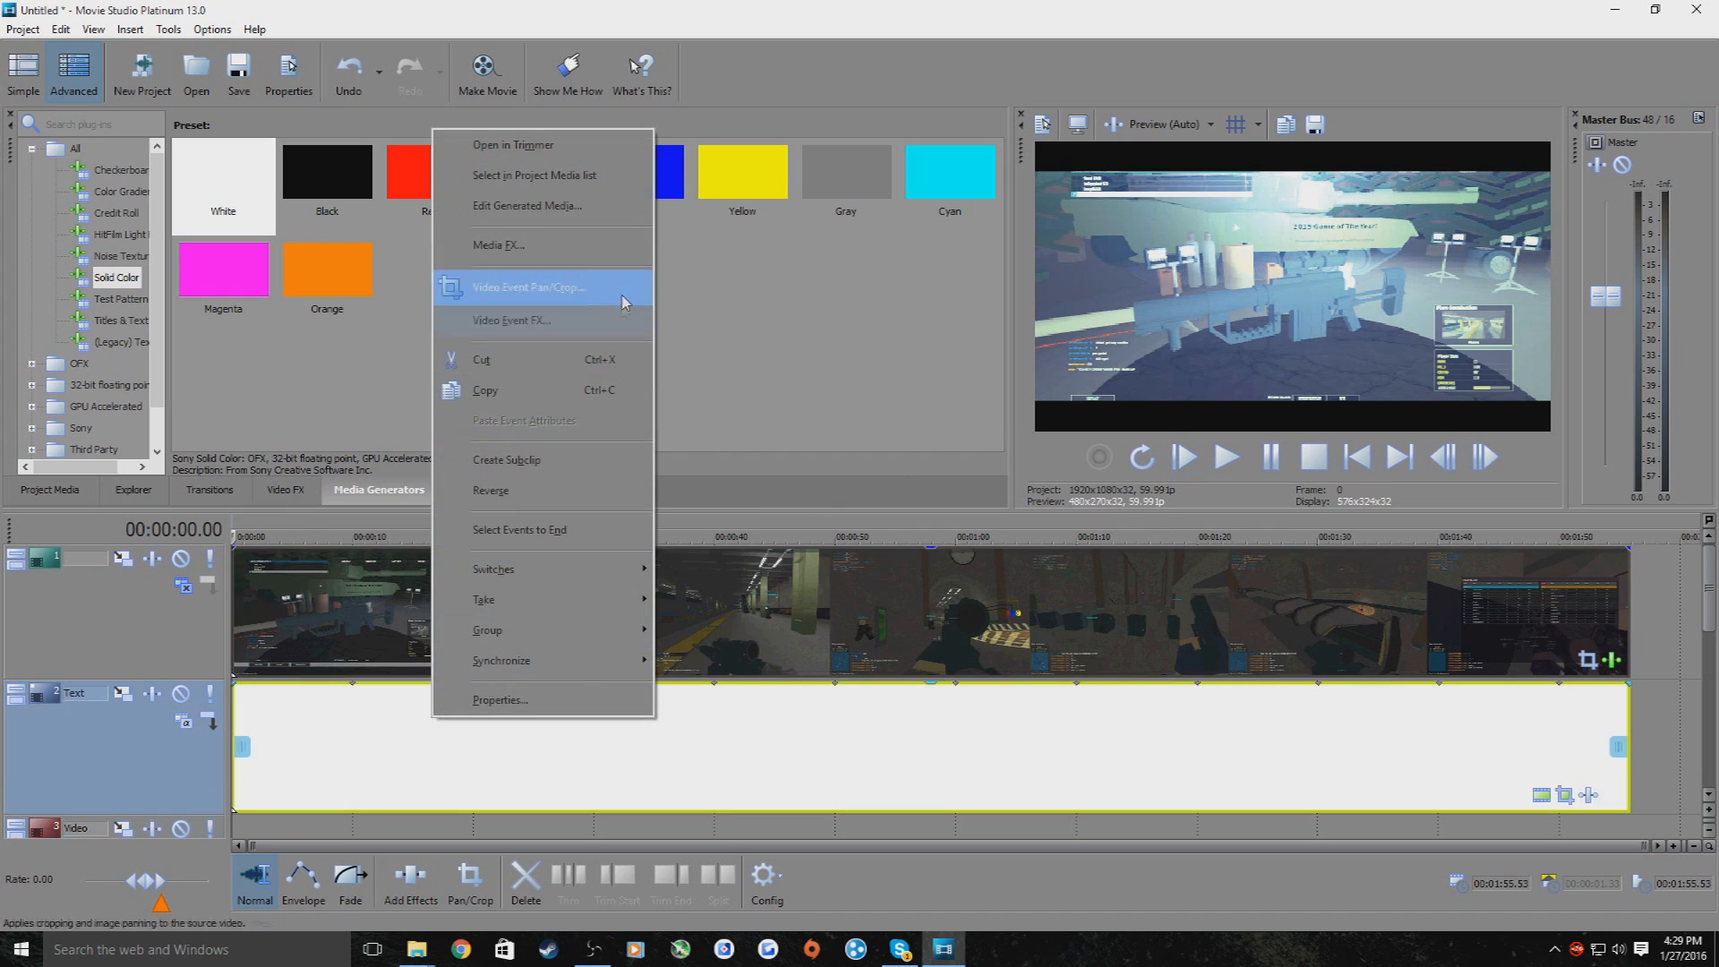
click(624, 303)
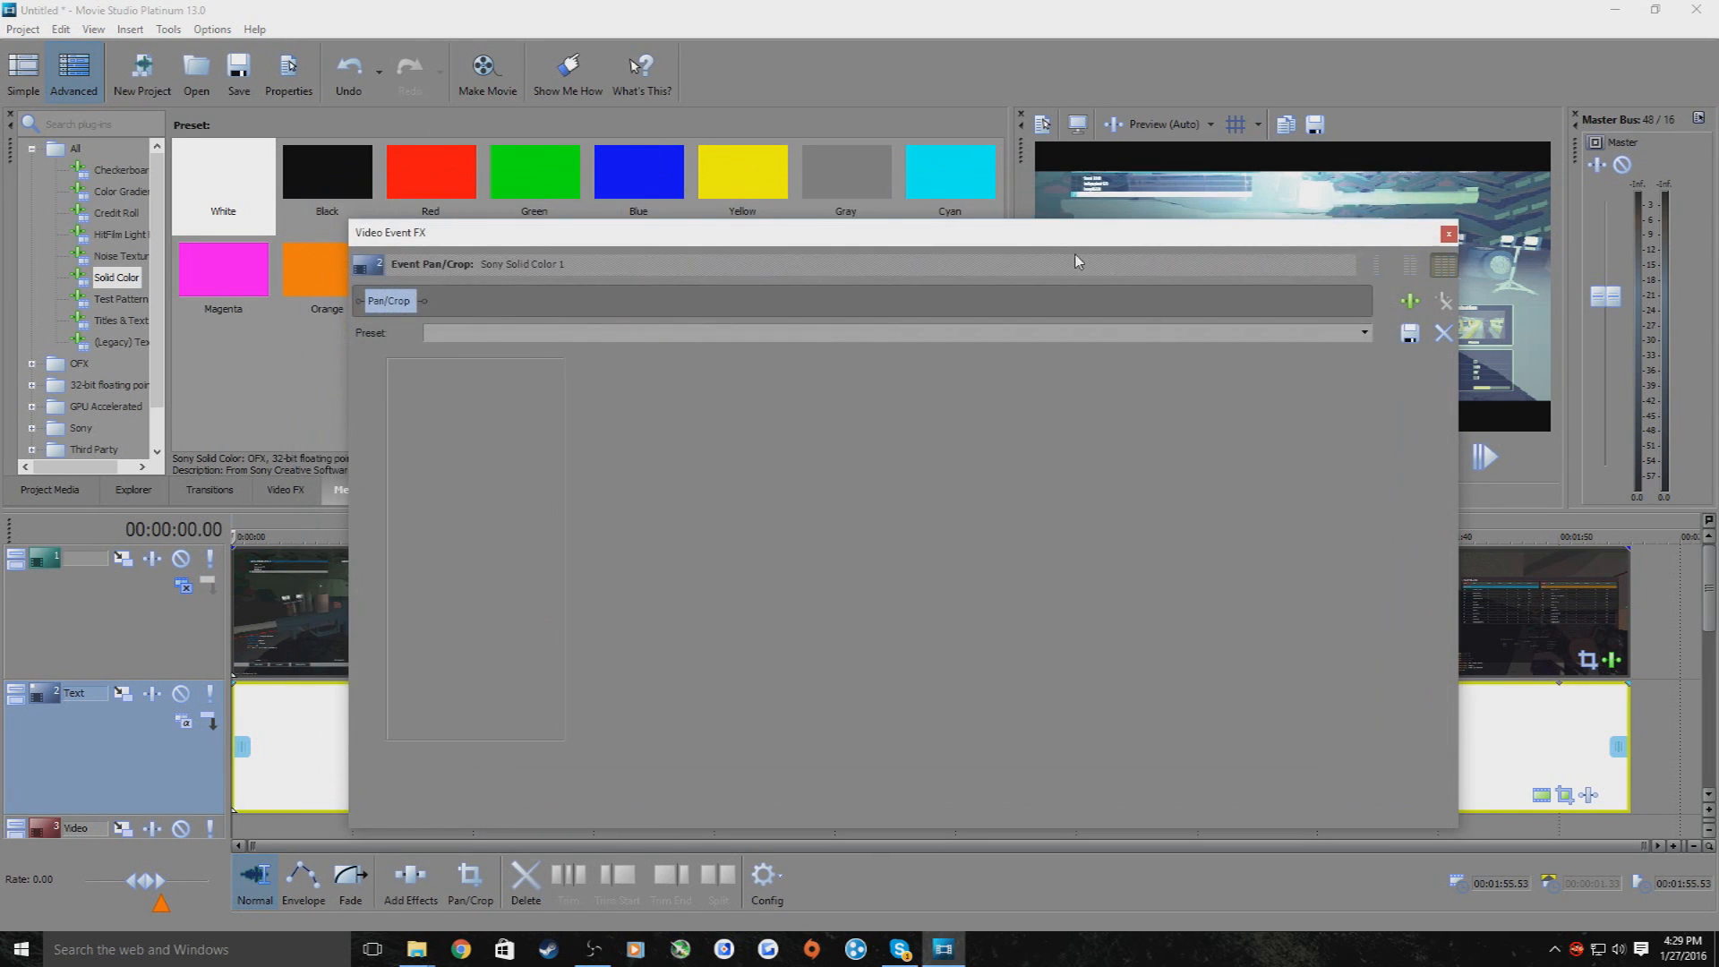
drag(1078, 238, 770, 255)
mouse_move(705, 426)
mouse_down()
mouse_move(706, 400)
mouse_move(710, 417)
mouse_up()
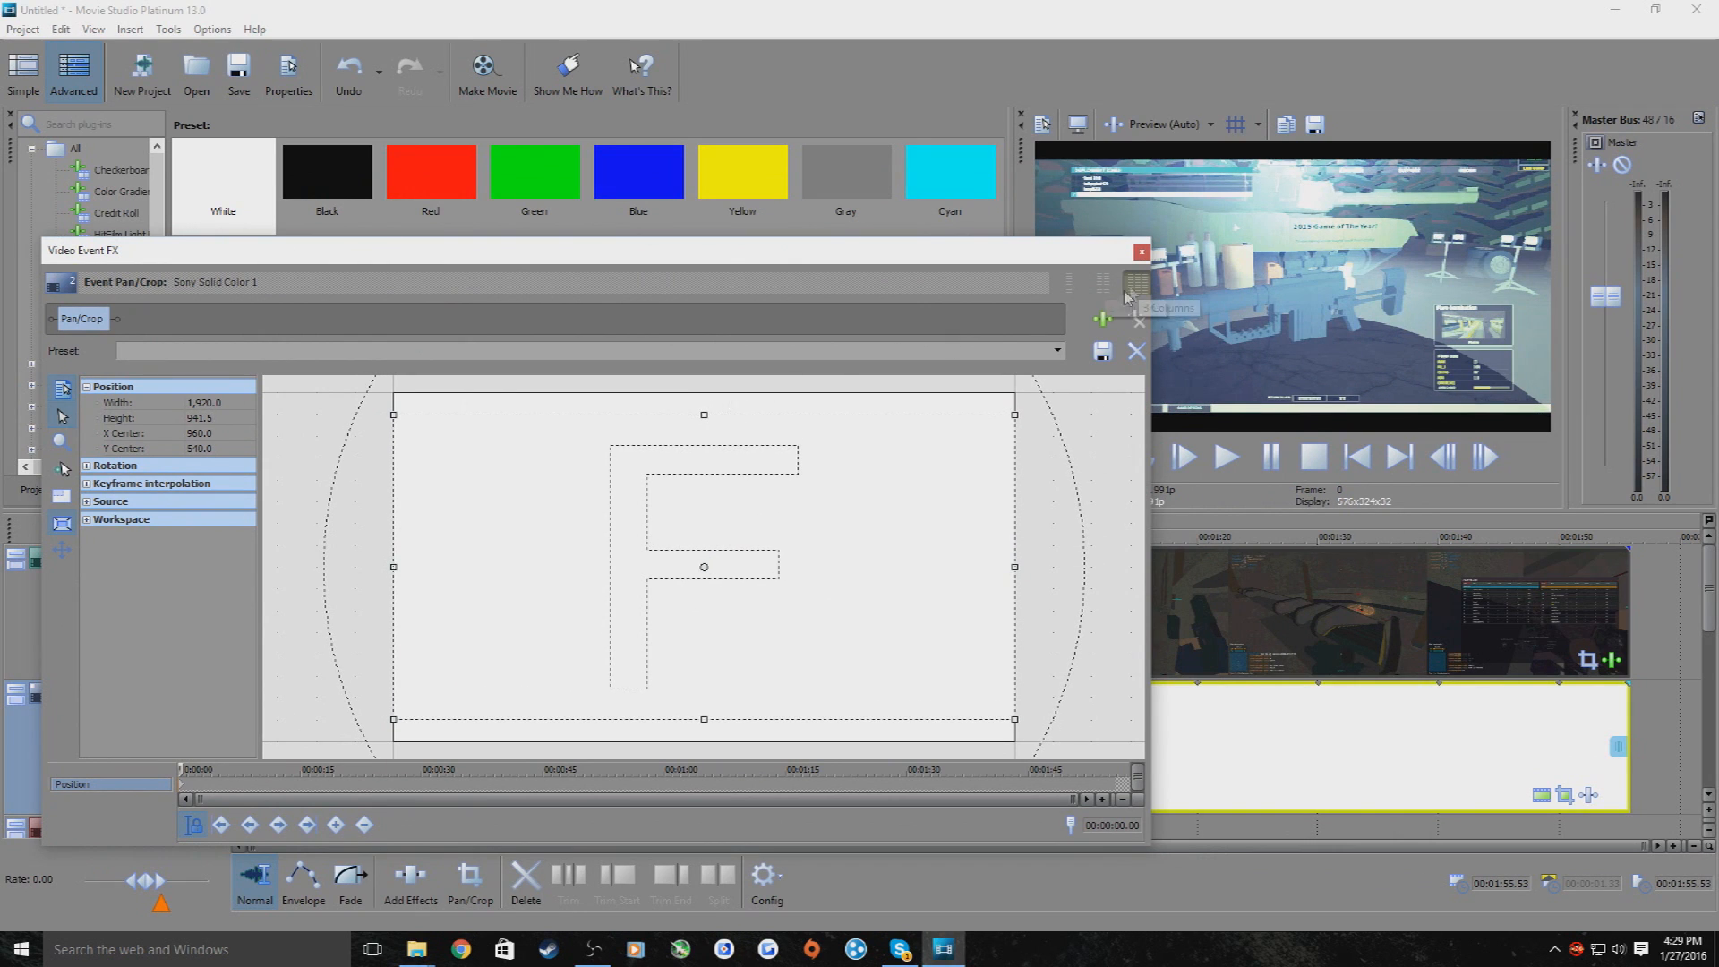
click(1142, 251)
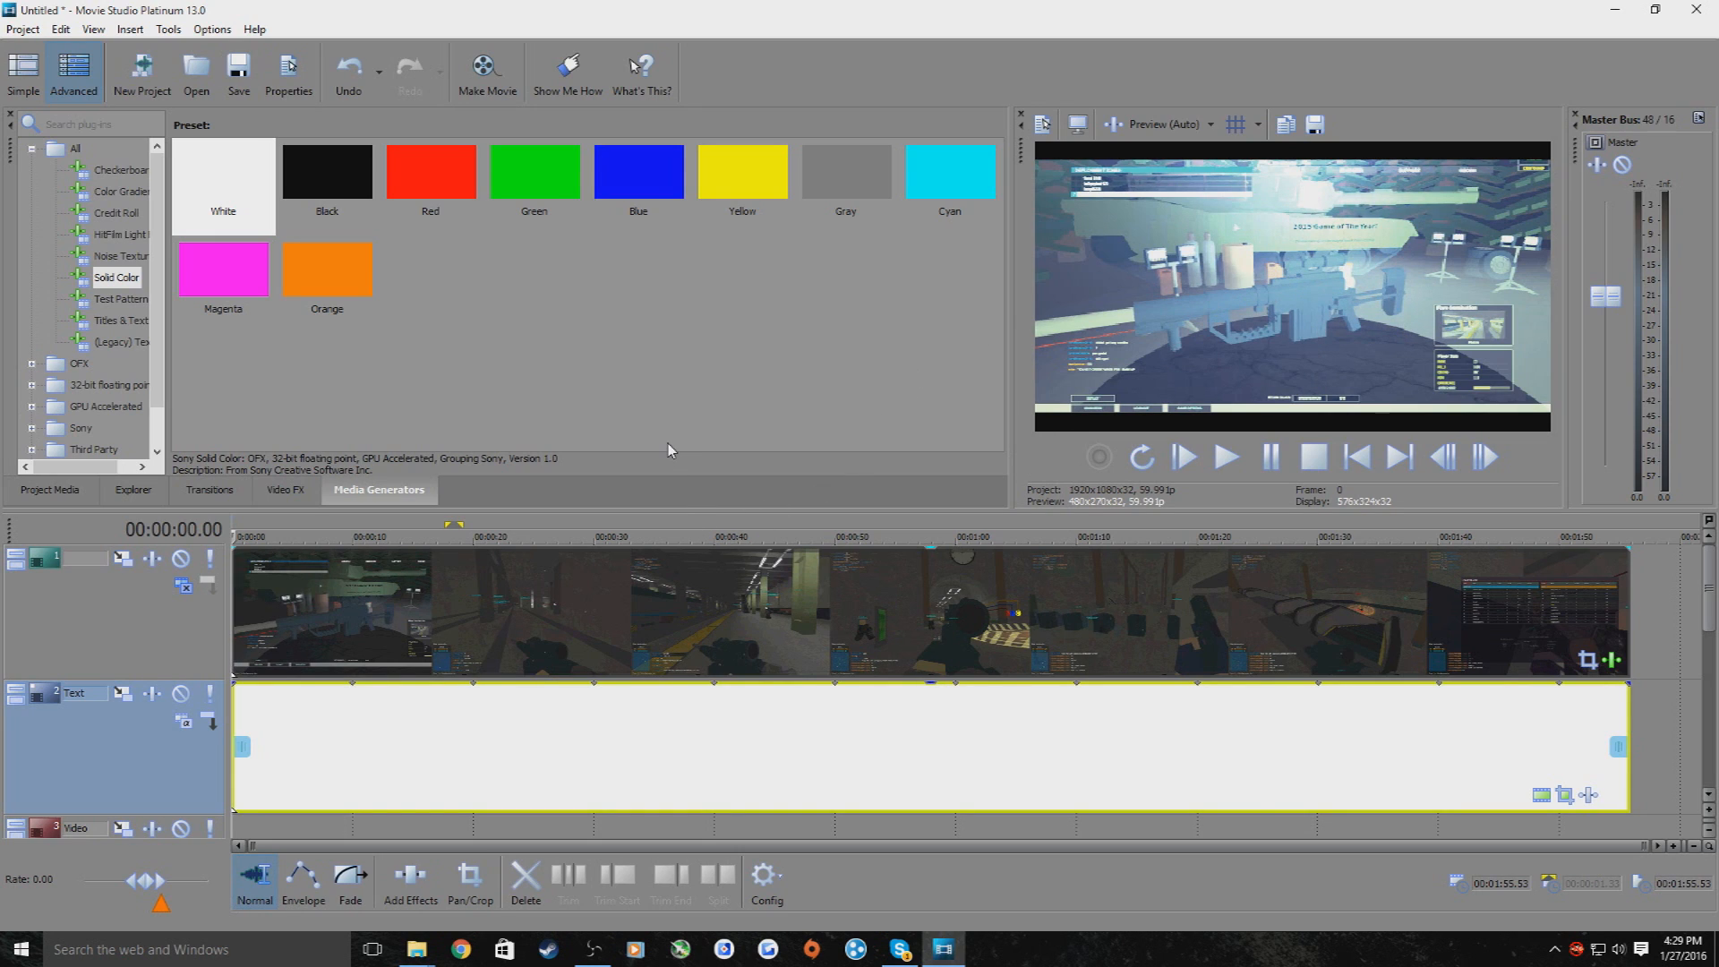
Show the project's media, insert a new video track above the gameplay clip, and move the playhead to about 00:00:51.32
click(72, 492)
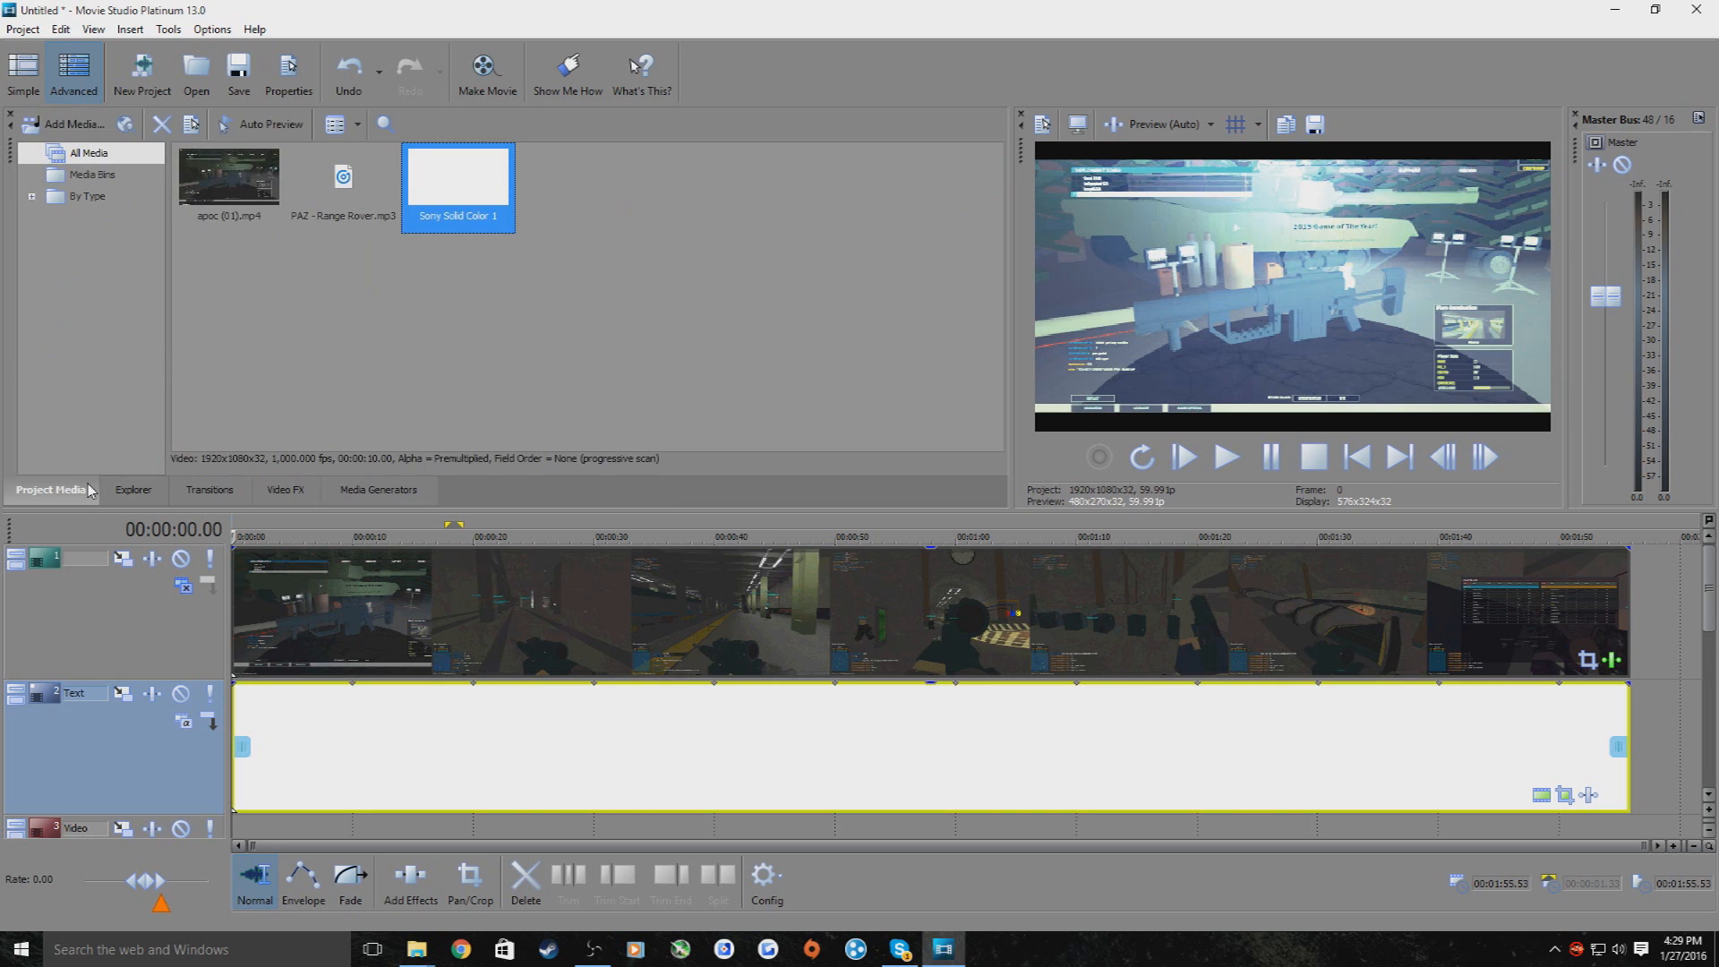
click(1716, 577)
right_click(1661, 596)
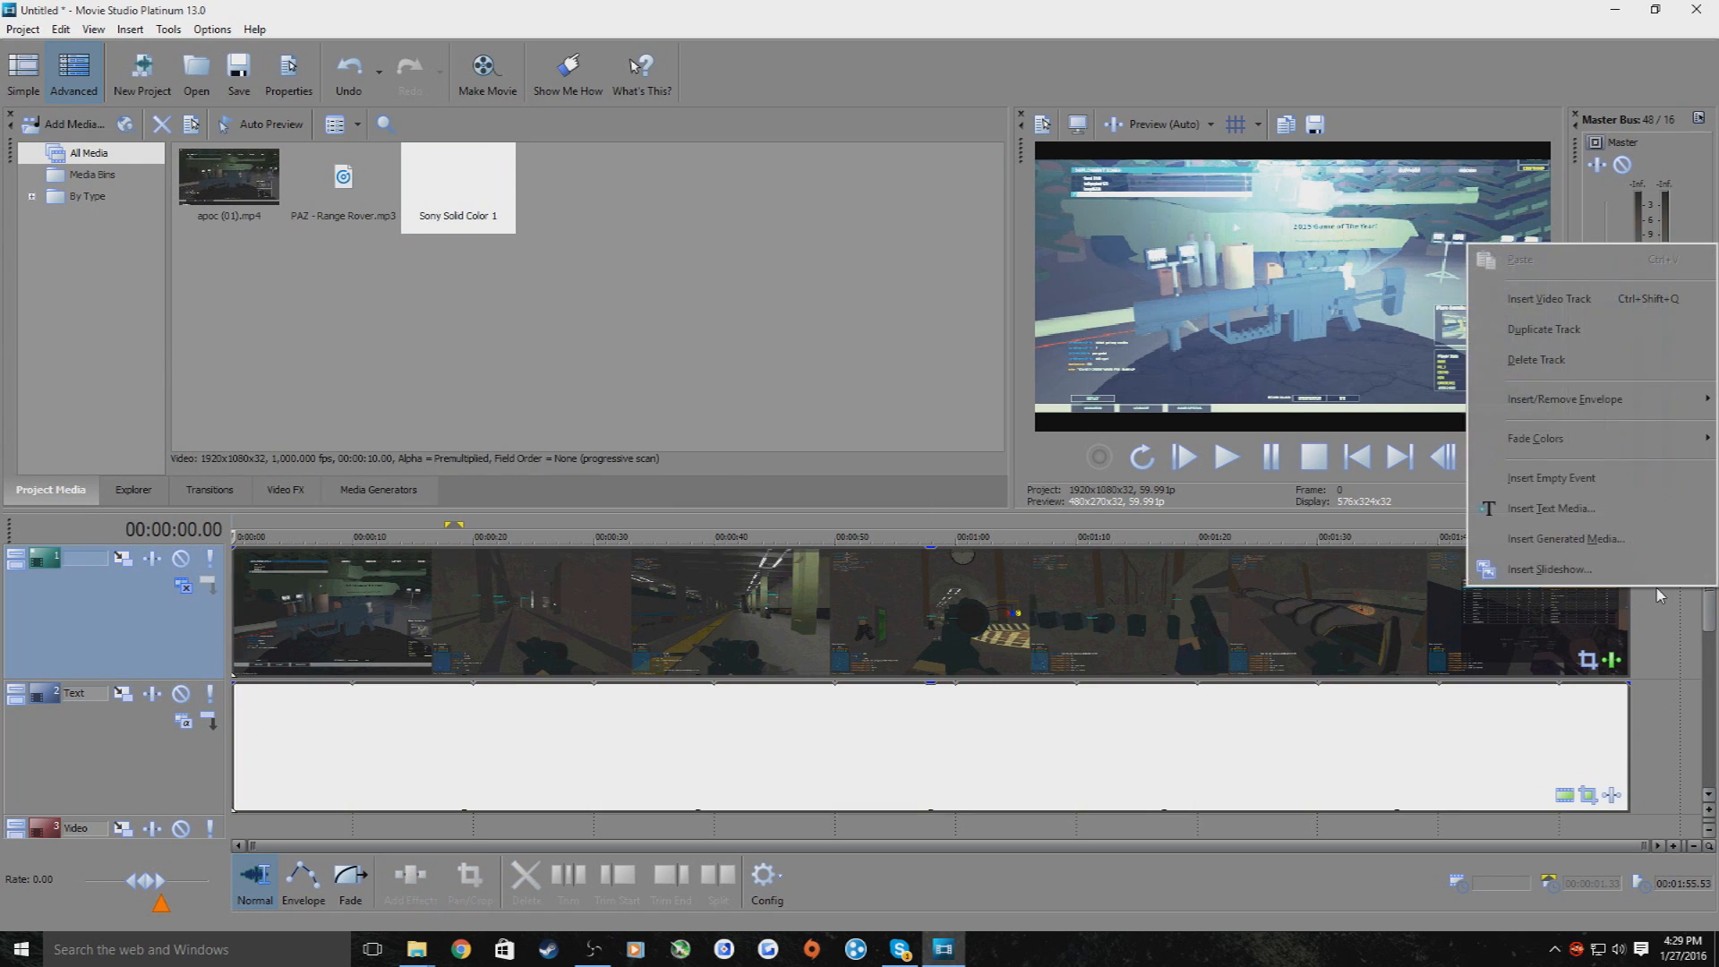
click(705, 364)
right_click(1687, 612)
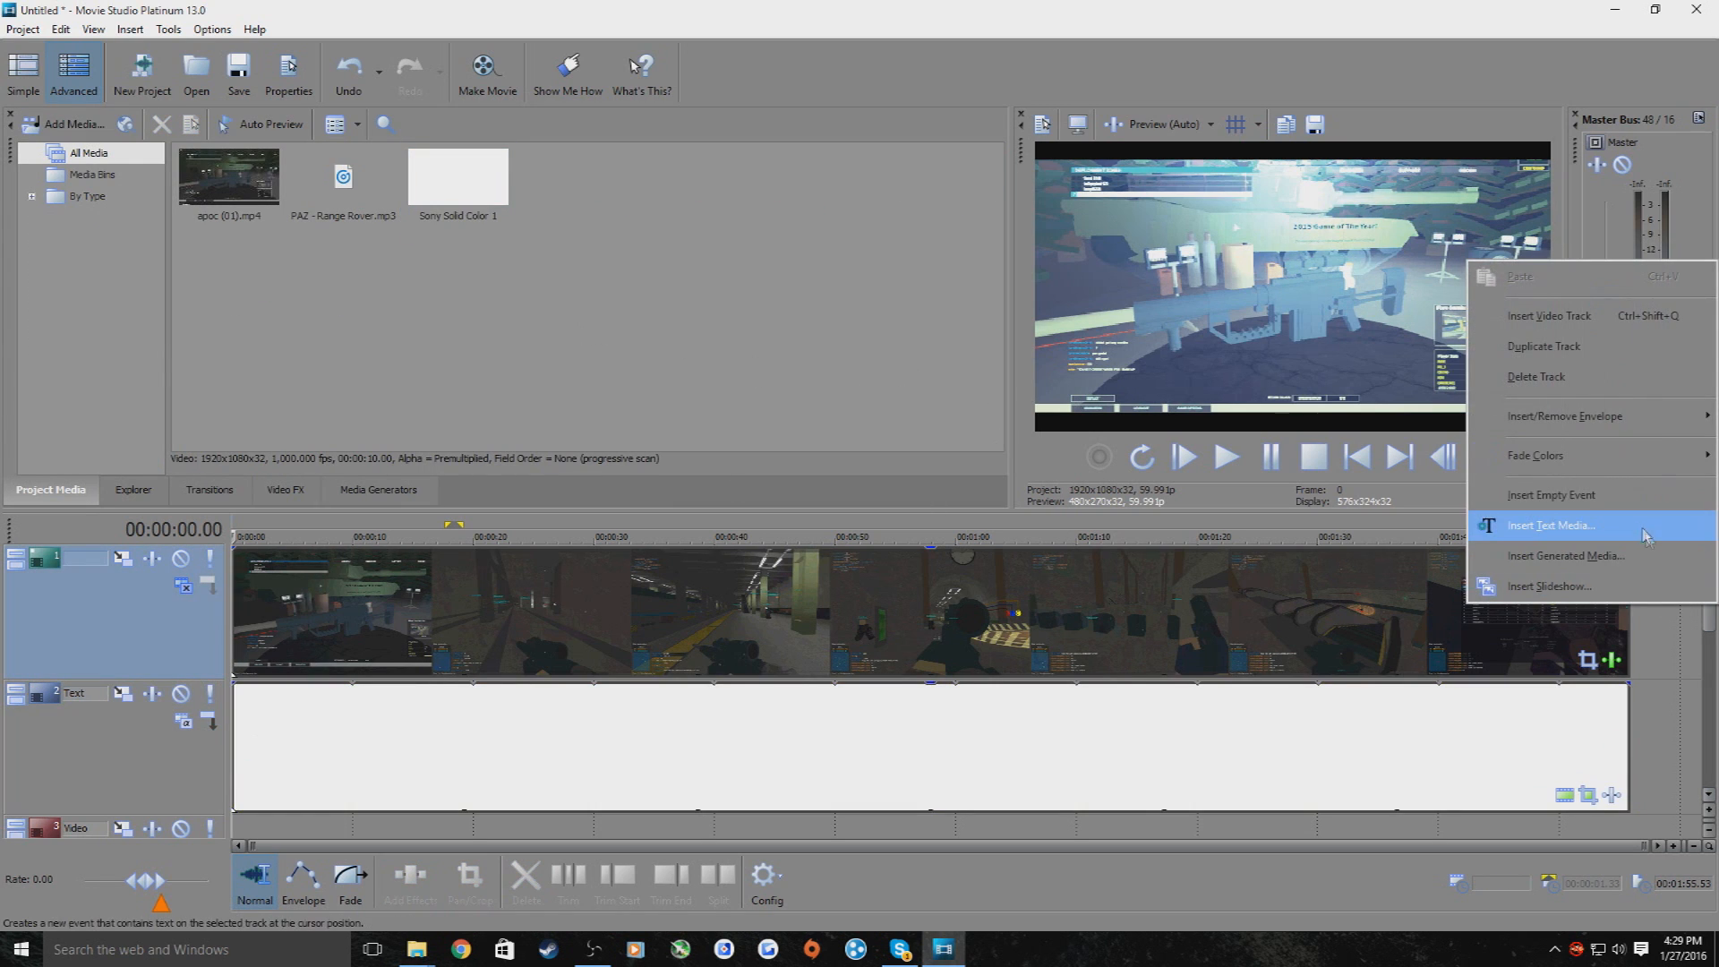
click(1552, 321)
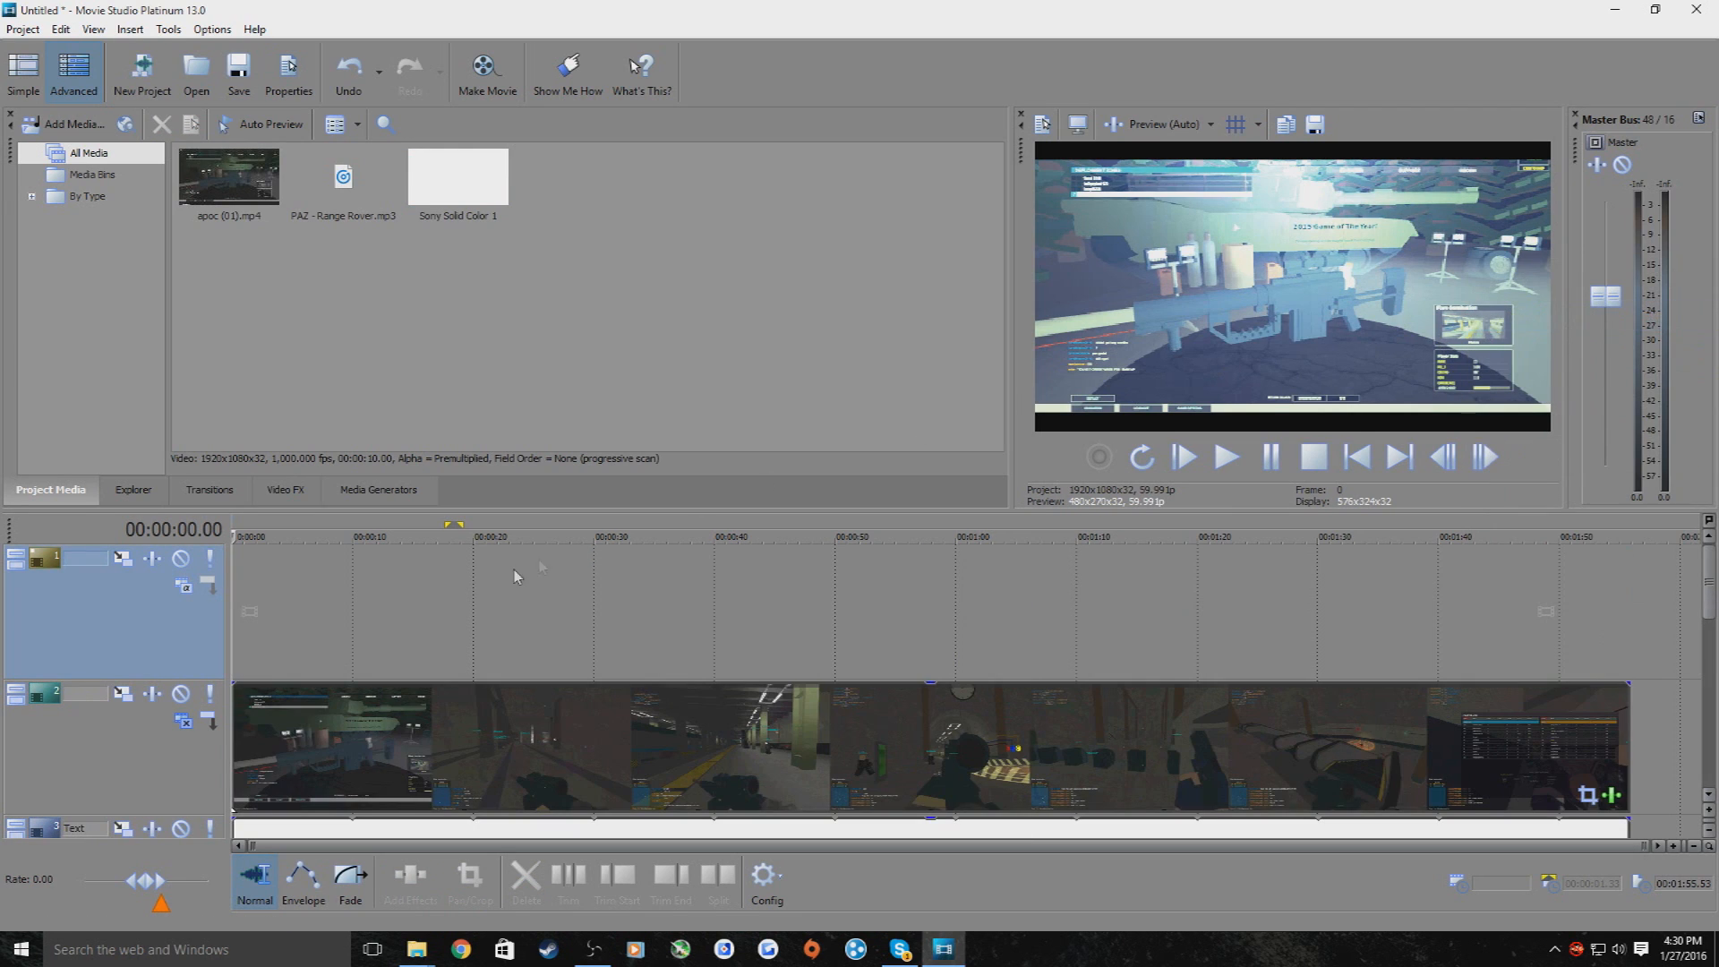
click(232, 536)
drag(238, 535, 854, 565)
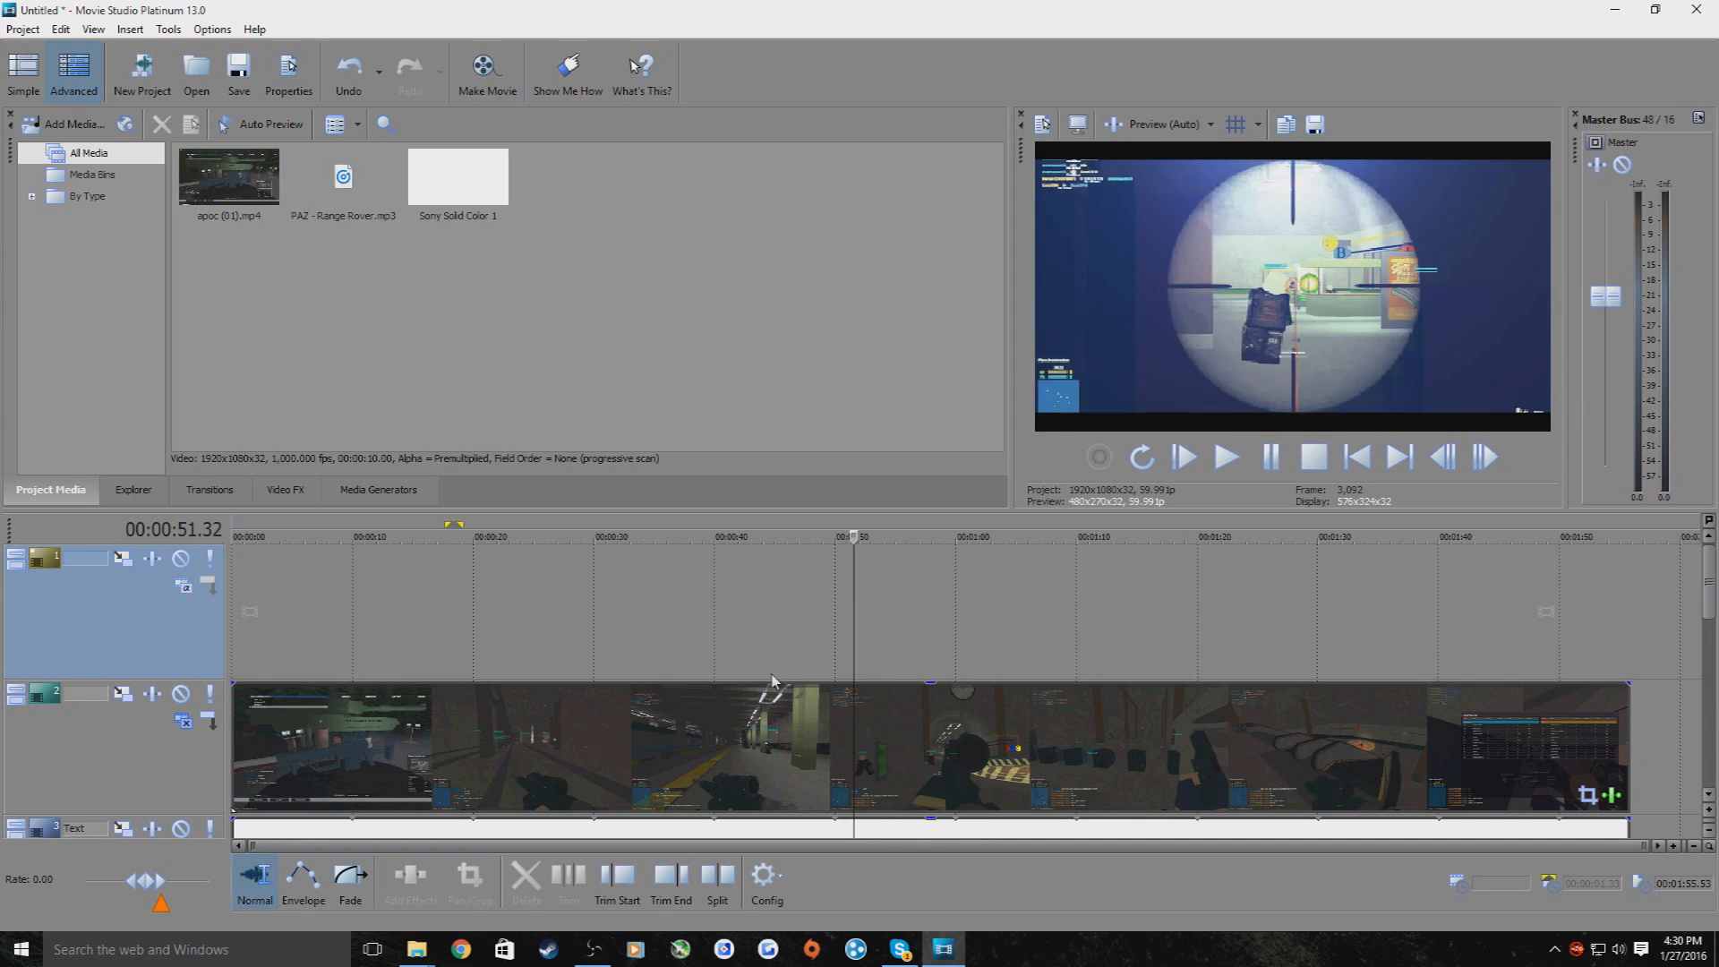
Split the events at 00:00:51.32 and delete the part of the gameplay clip before the cut
click(717, 891)
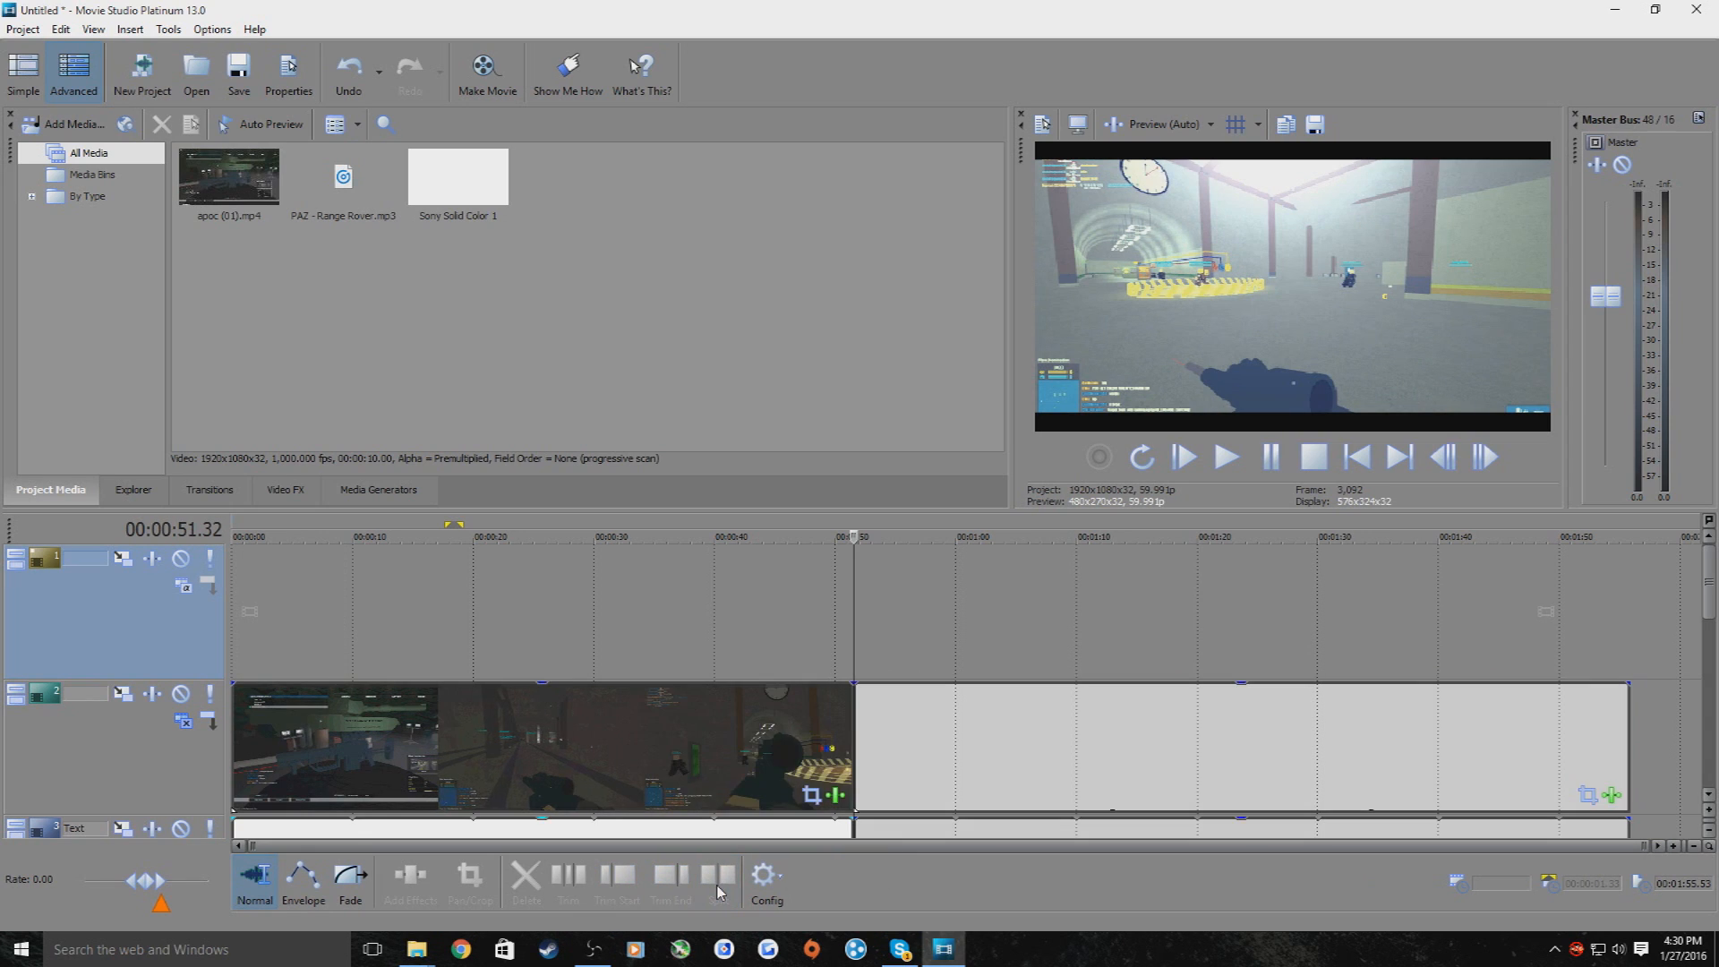
click(754, 725)
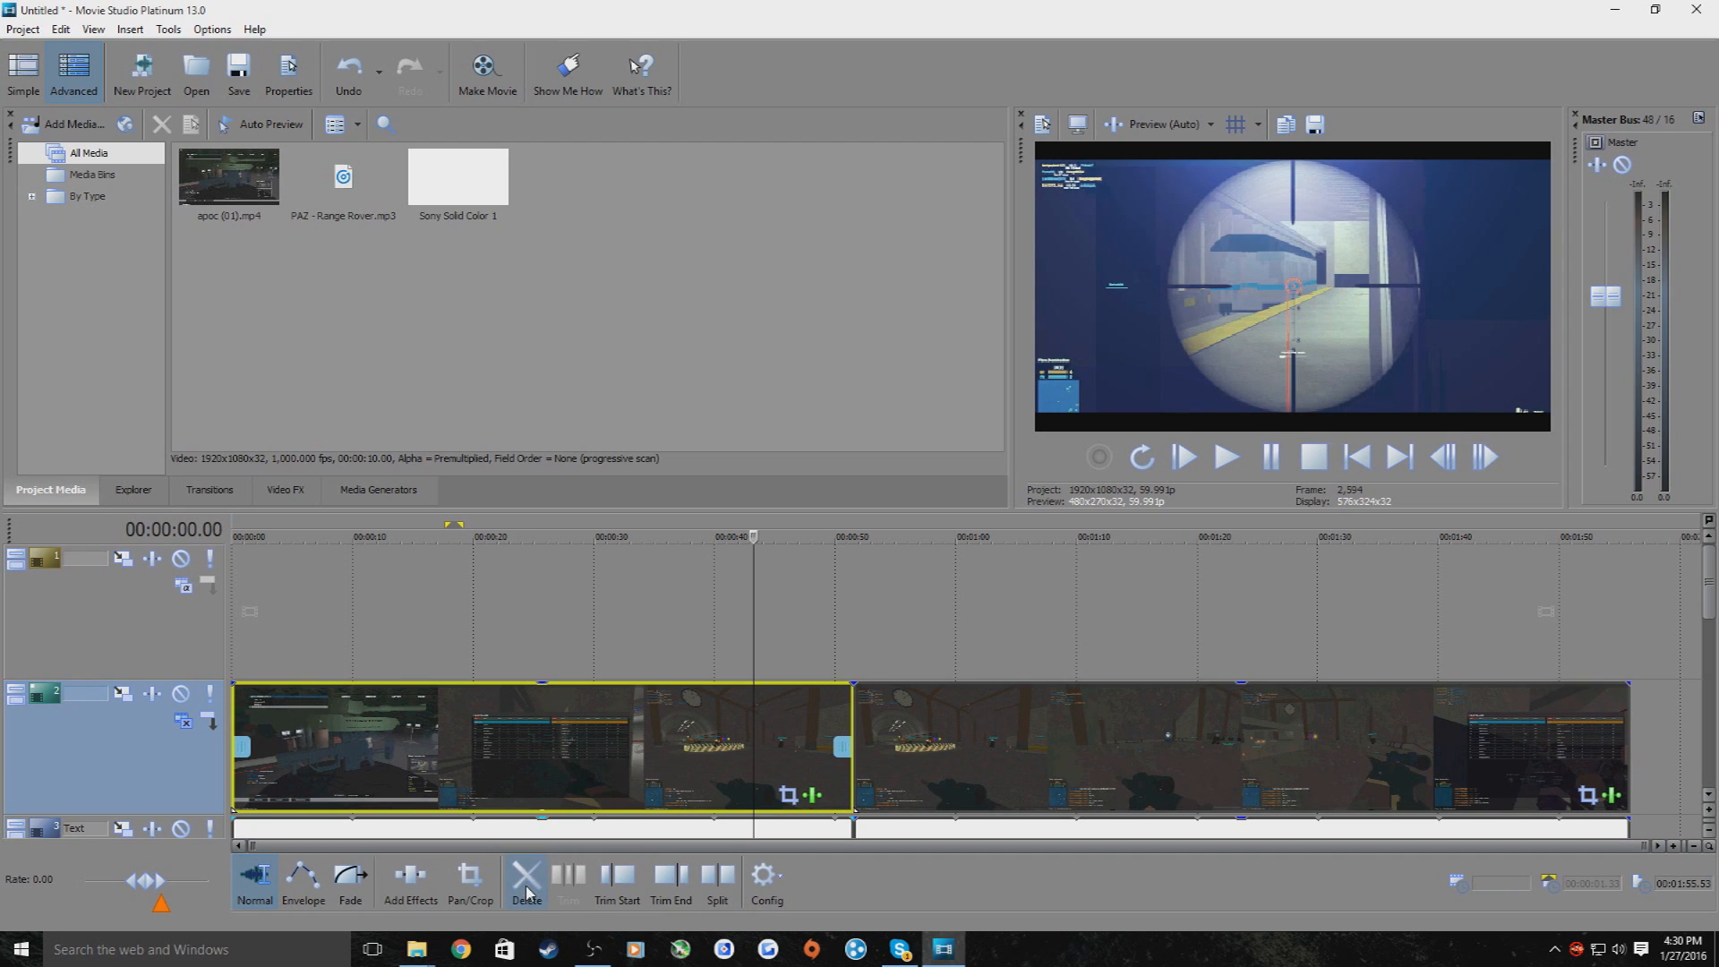
click(527, 893)
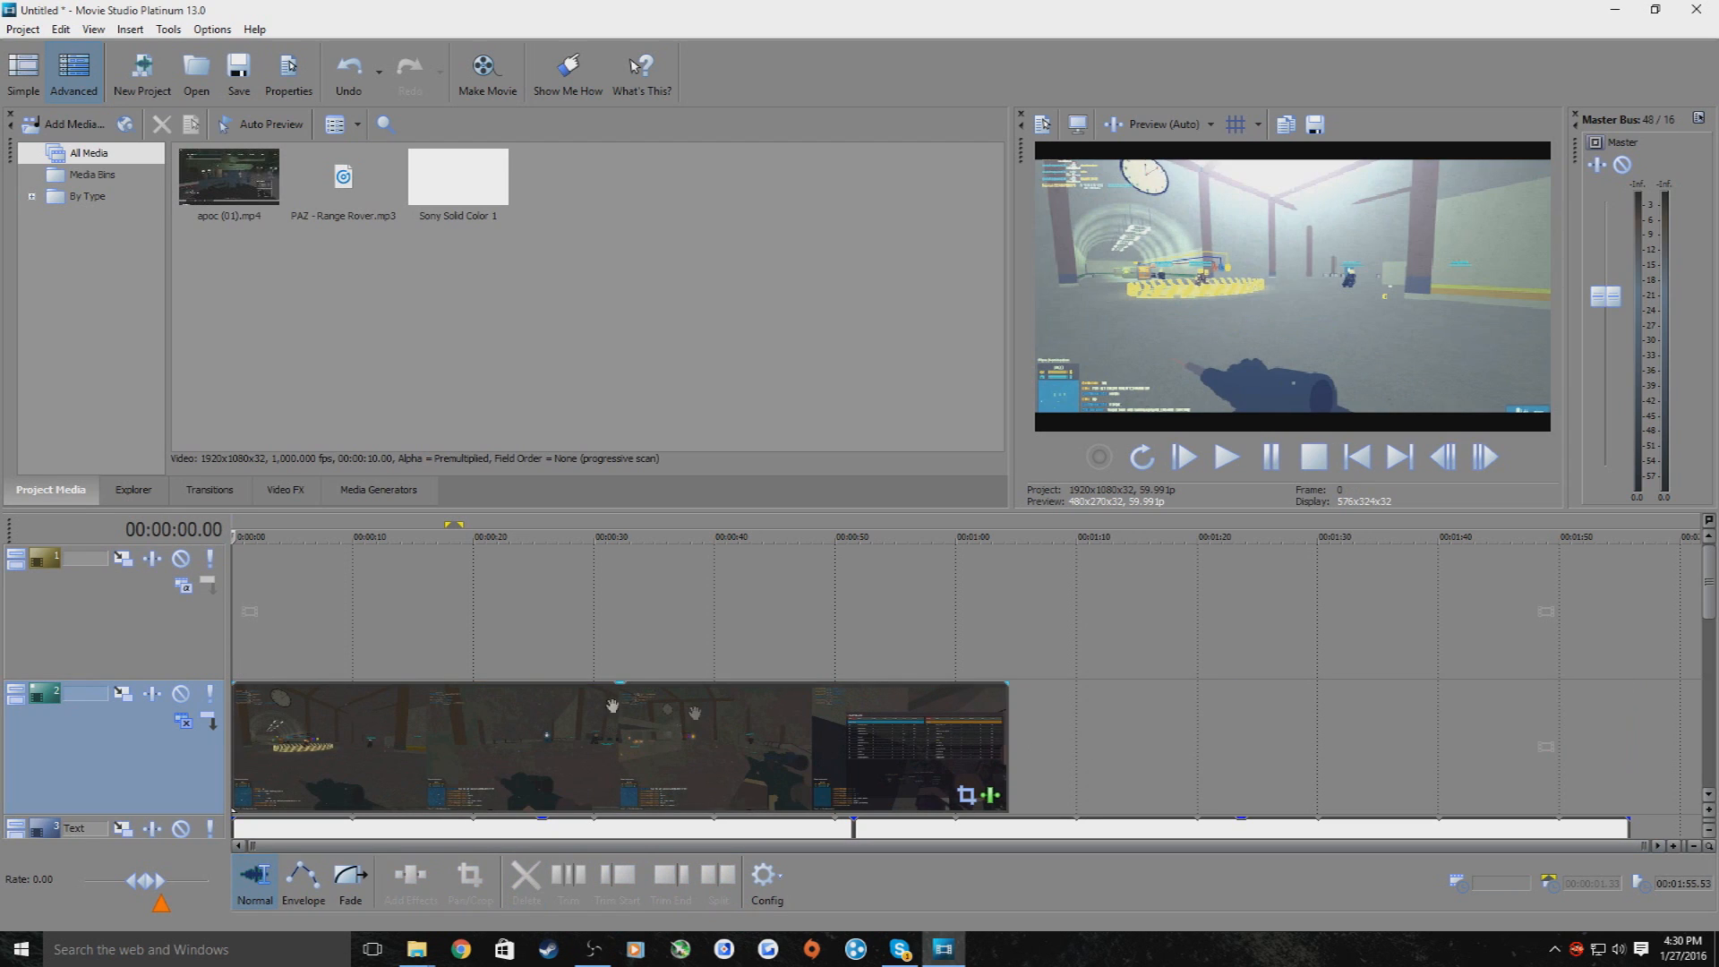
Turn off Auto Ripple in the timeline editing options
click(766, 876)
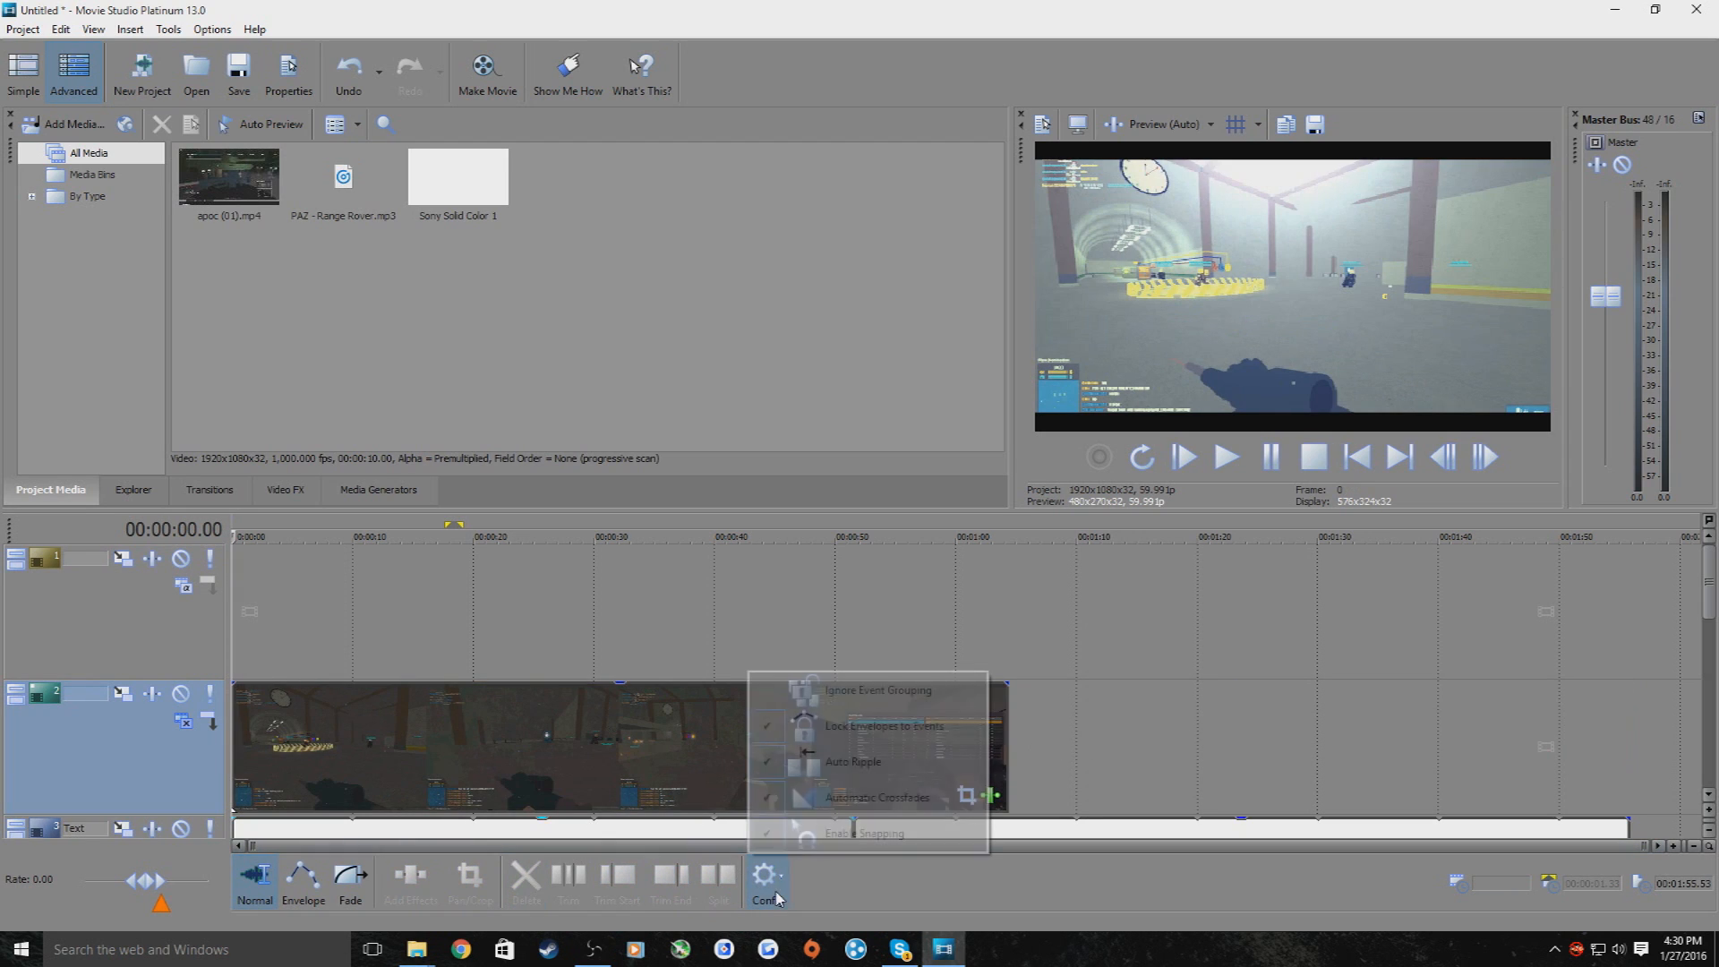
click(864, 774)
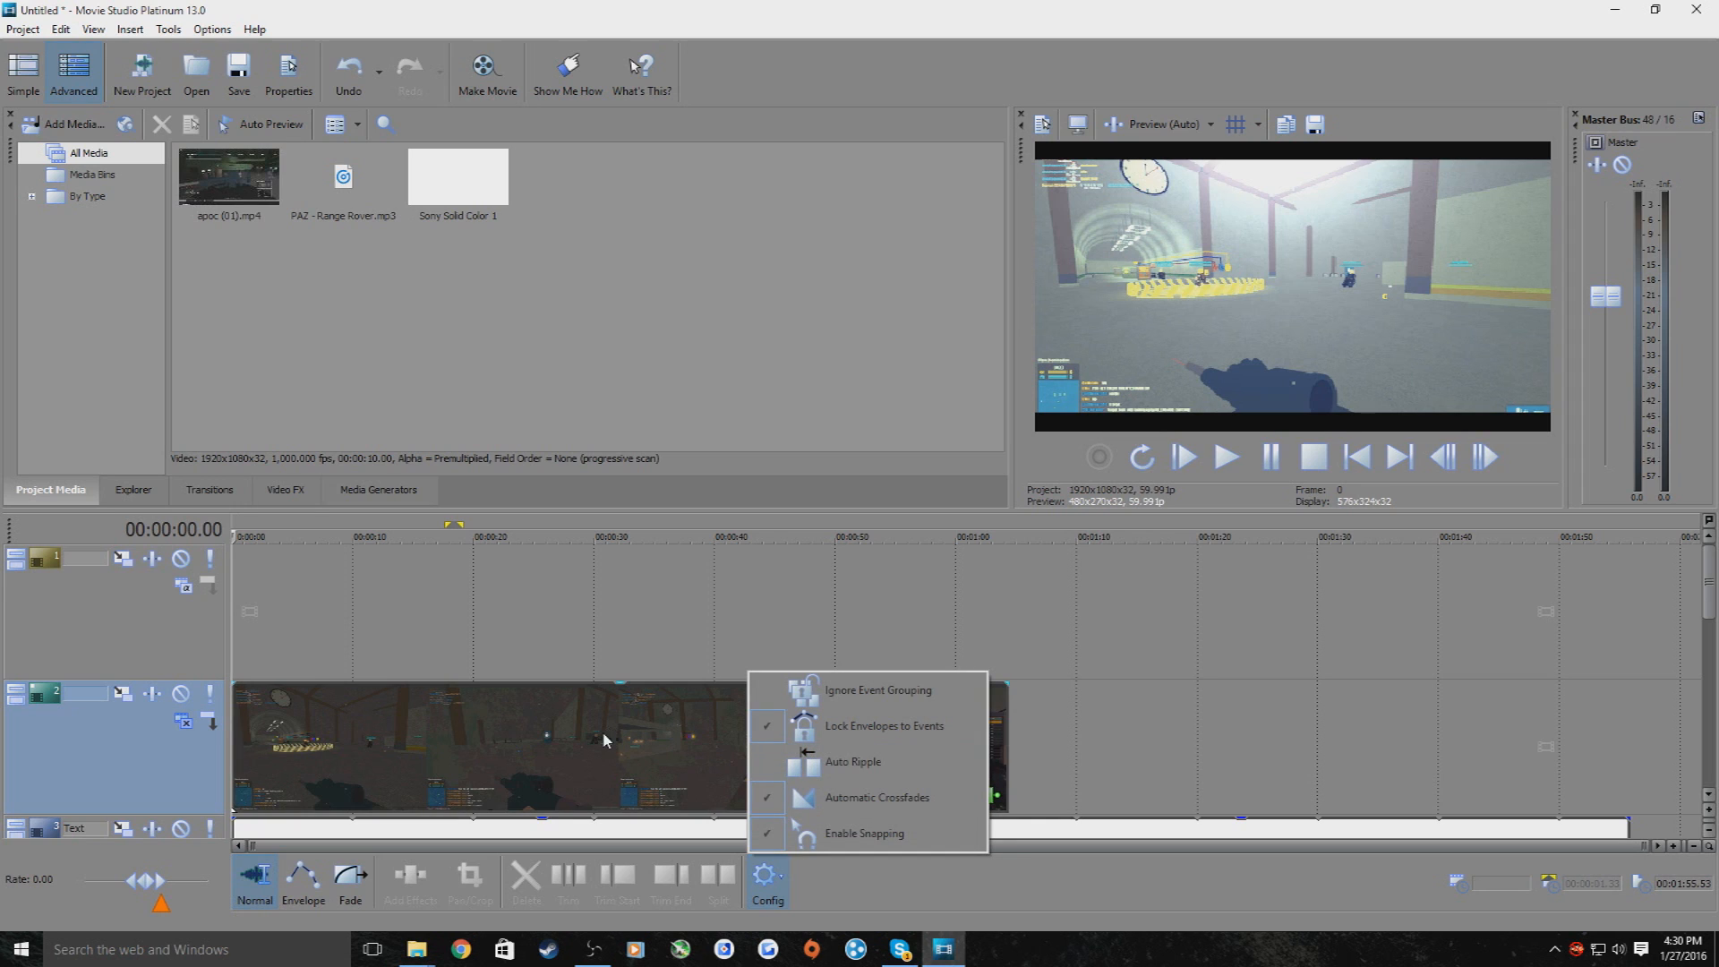
click(604, 740)
Try to cut off the gameplay clip's start at 00:00:08.09, and restore the whole clip to the timeline start
mouse_move(322, 727)
mouse_down()
mouse_move(369, 712)
mouse_move(309, 743)
mouse_up()
click(330, 666)
click(718, 881)
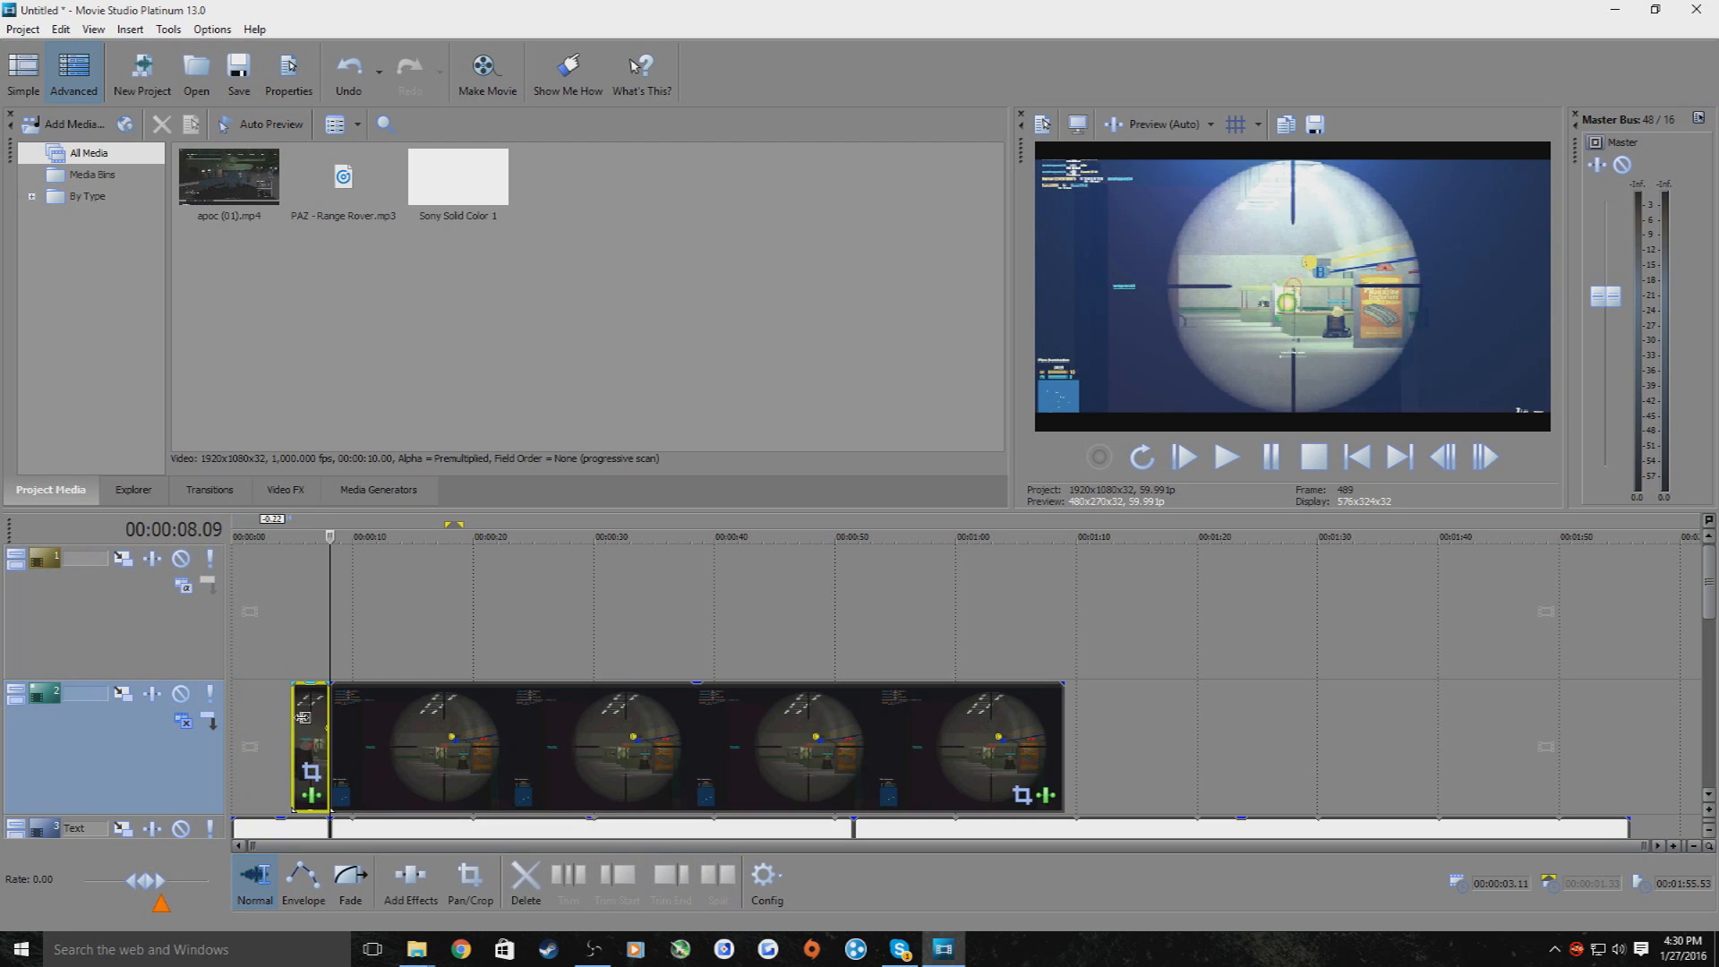
click(526, 876)
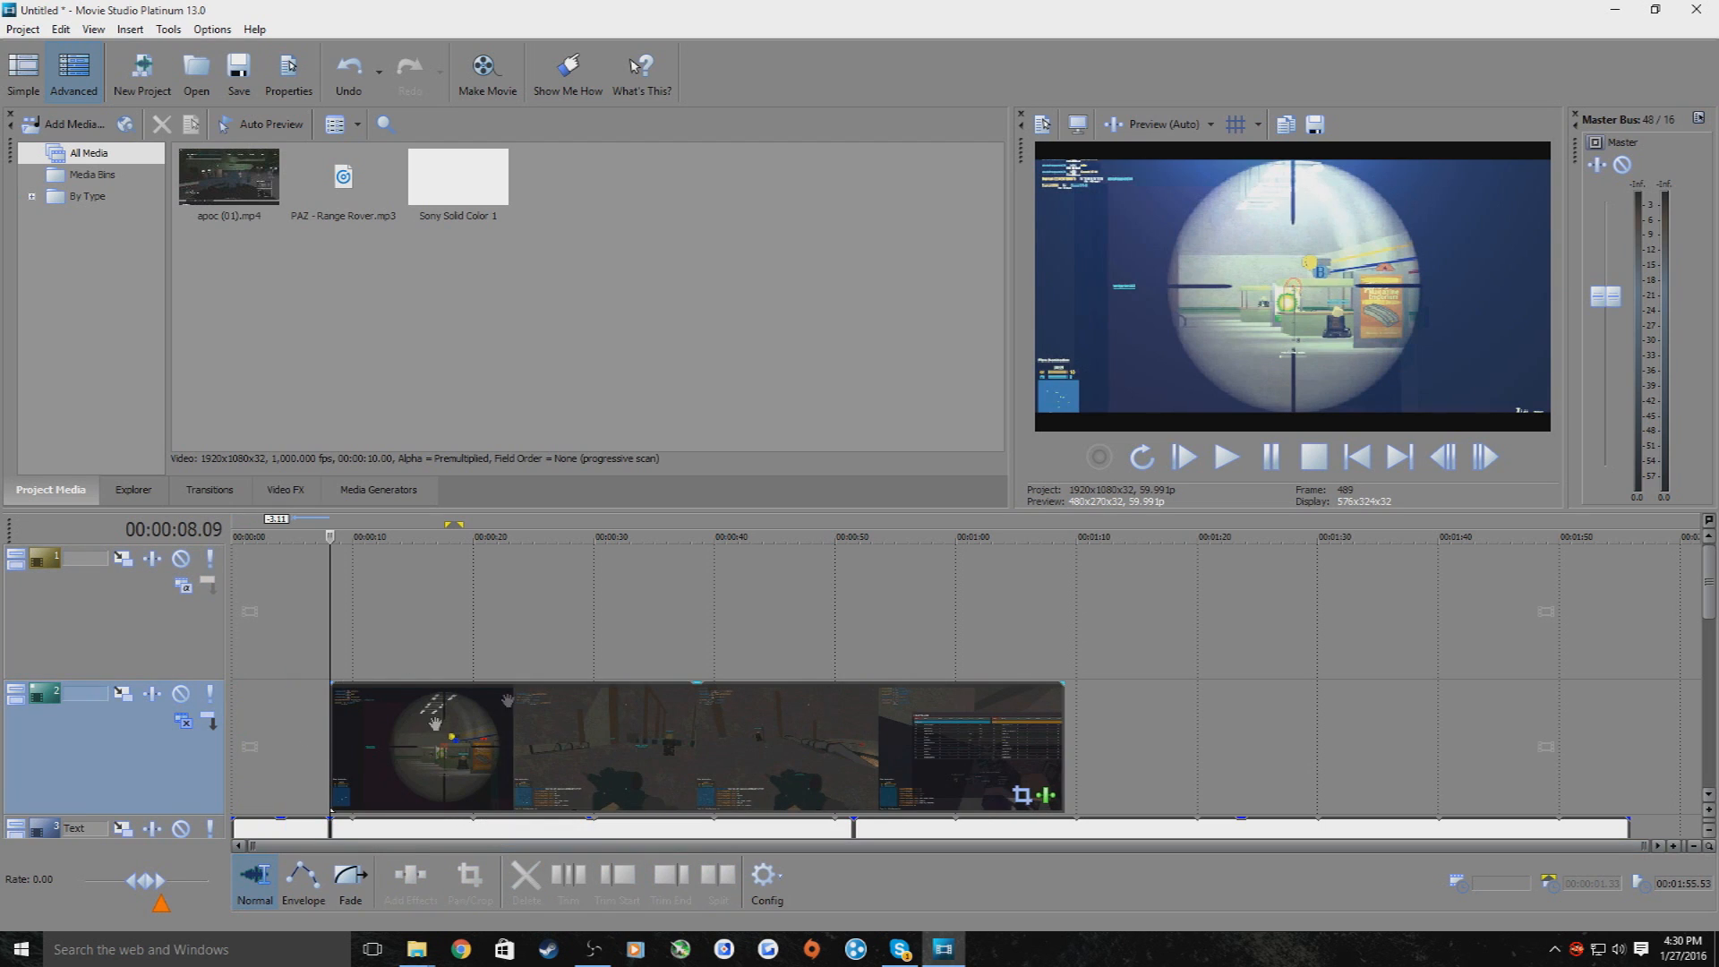
click(348, 72)
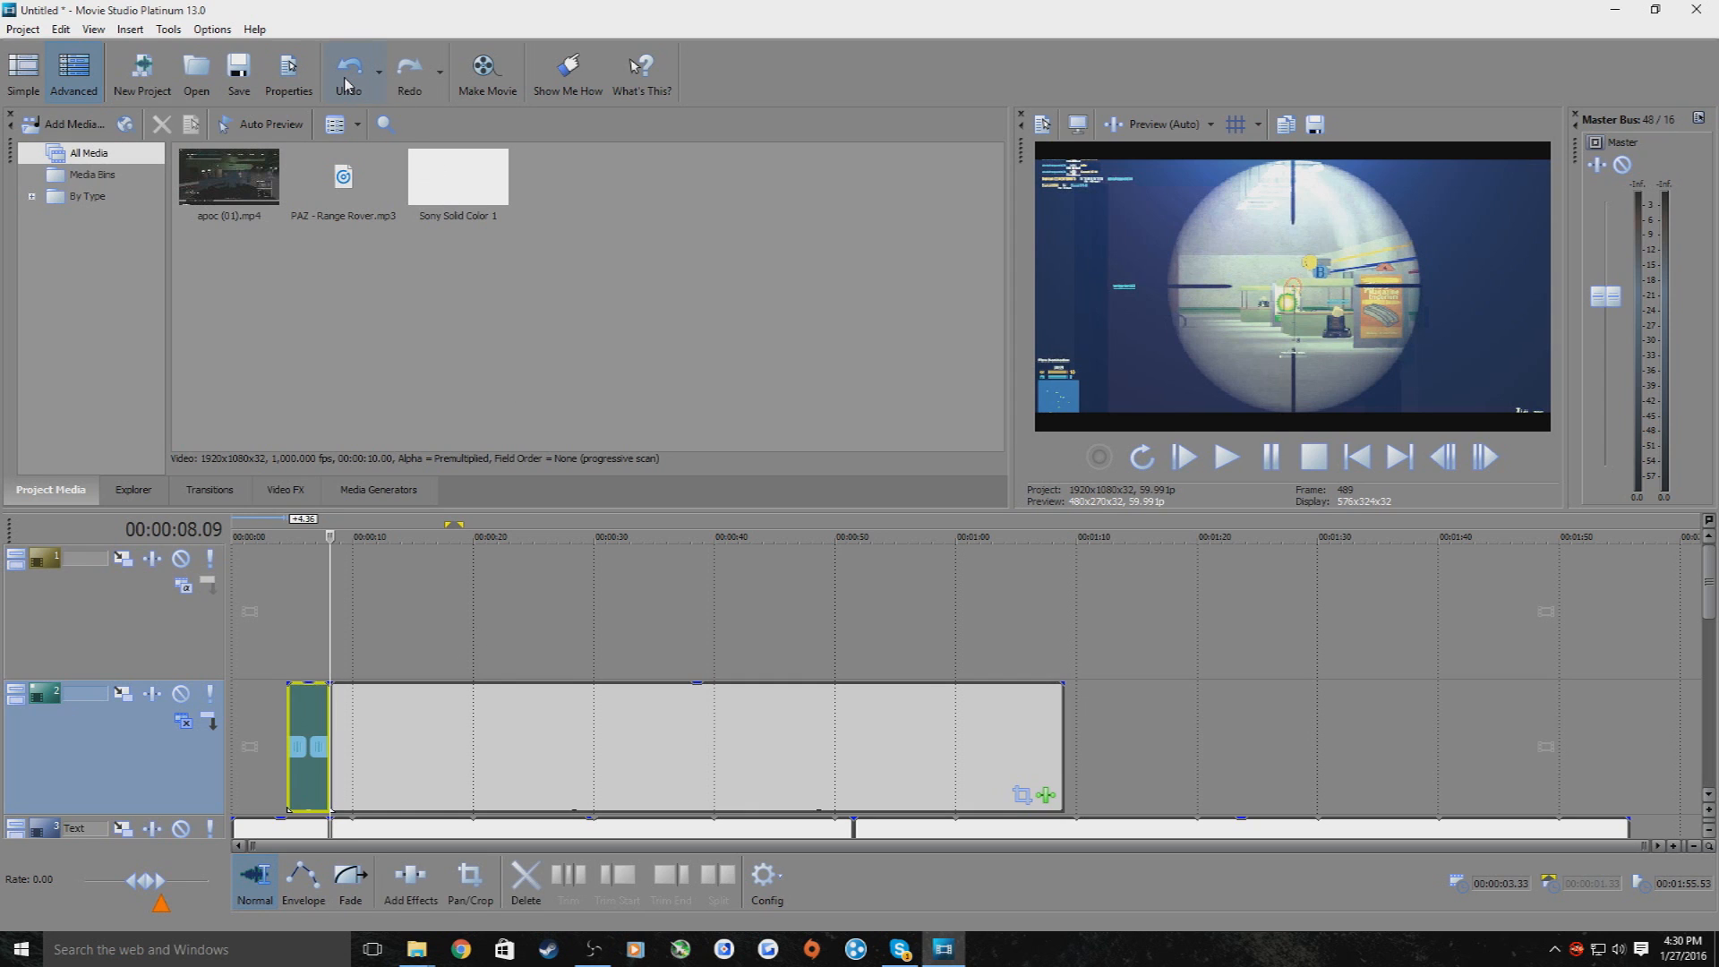
click(348, 82)
drag(540, 750, 474, 748)
Return the playhead to the timeline start and place PAZ - Range Rover.mp3 at the beginning of the Music track
click(766, 882)
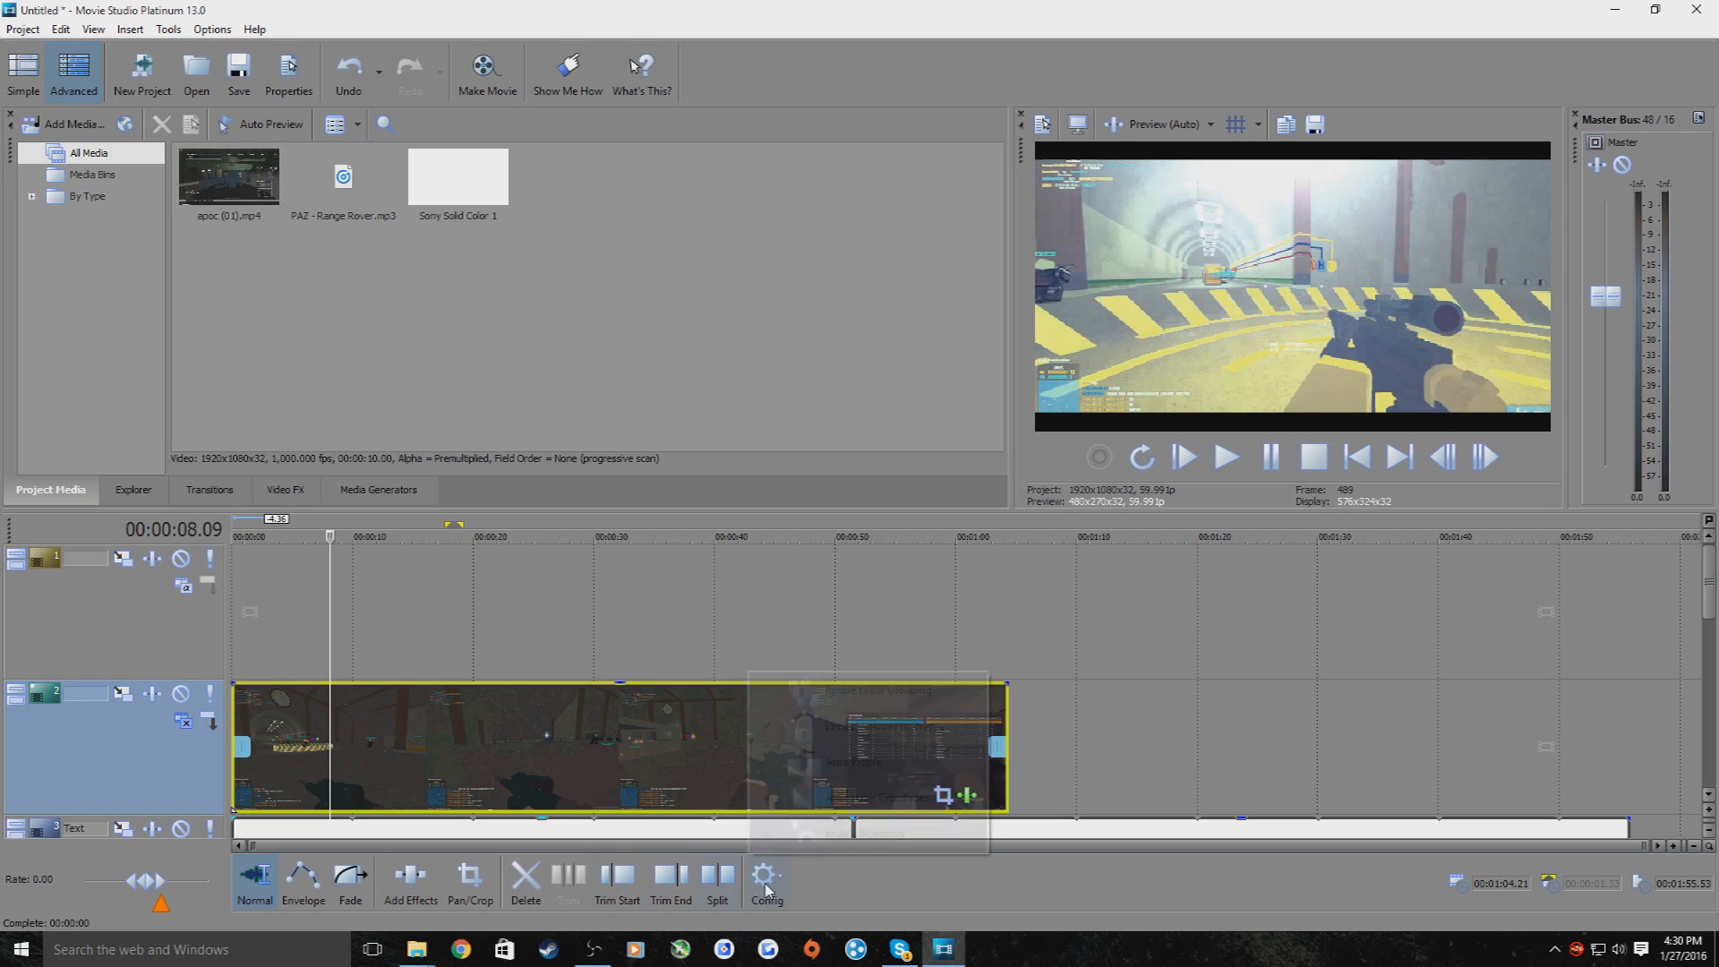
click(254, 649)
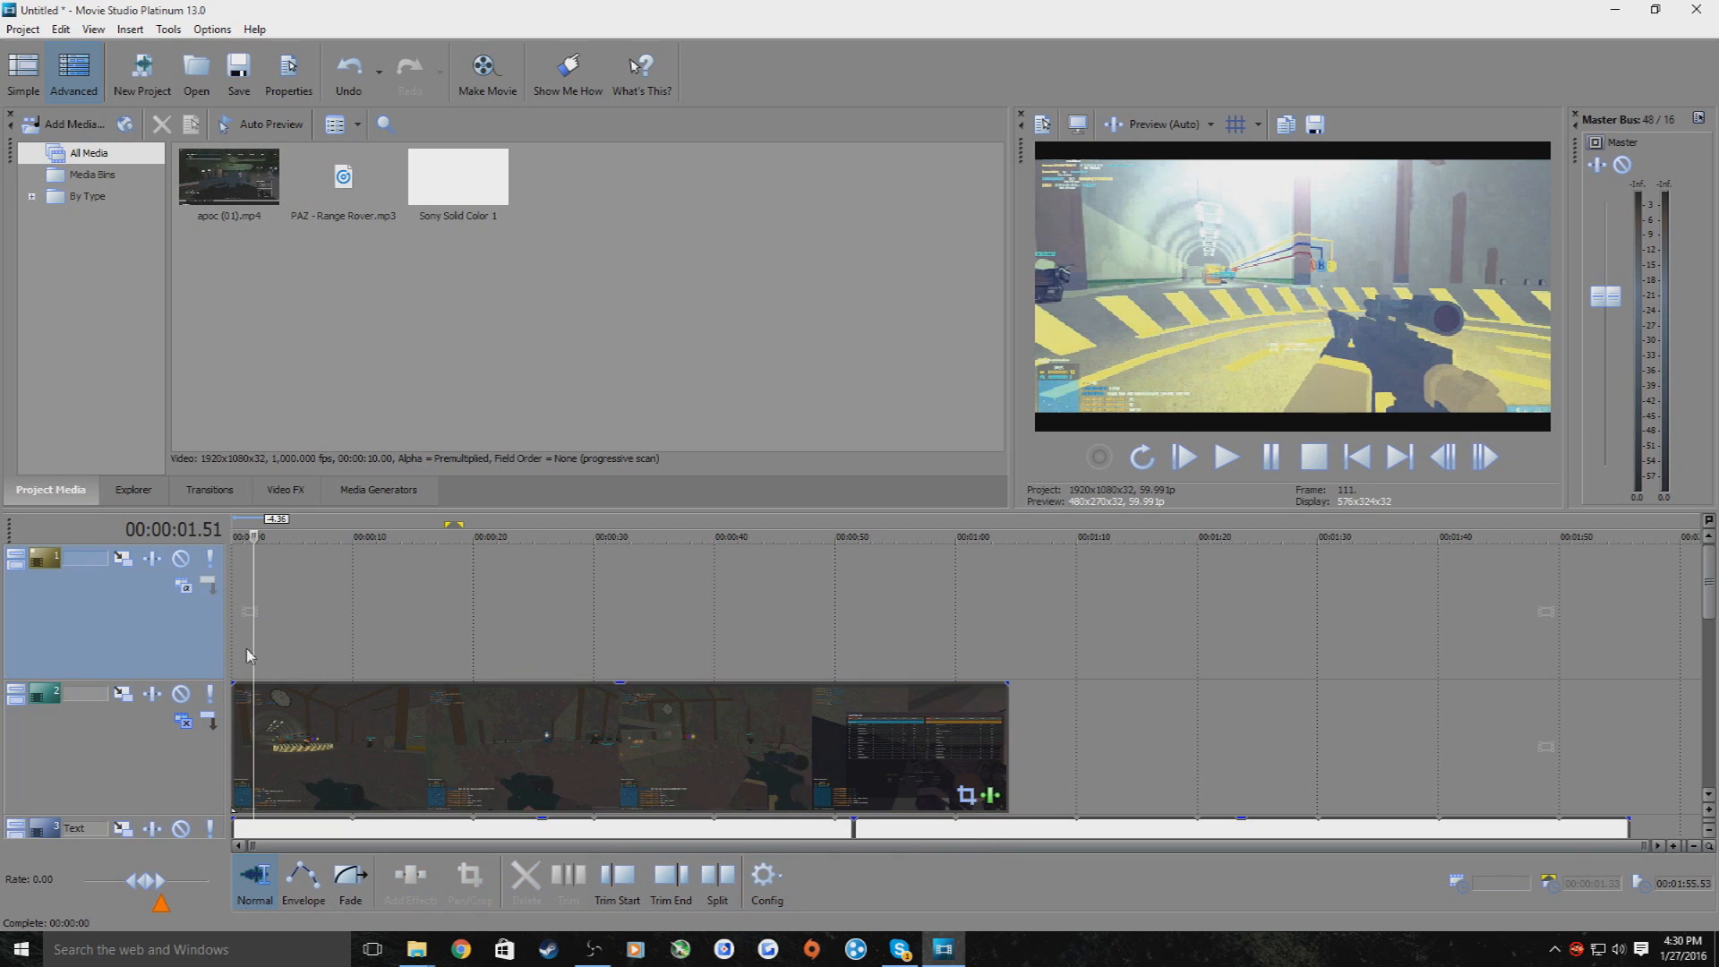
click(246, 648)
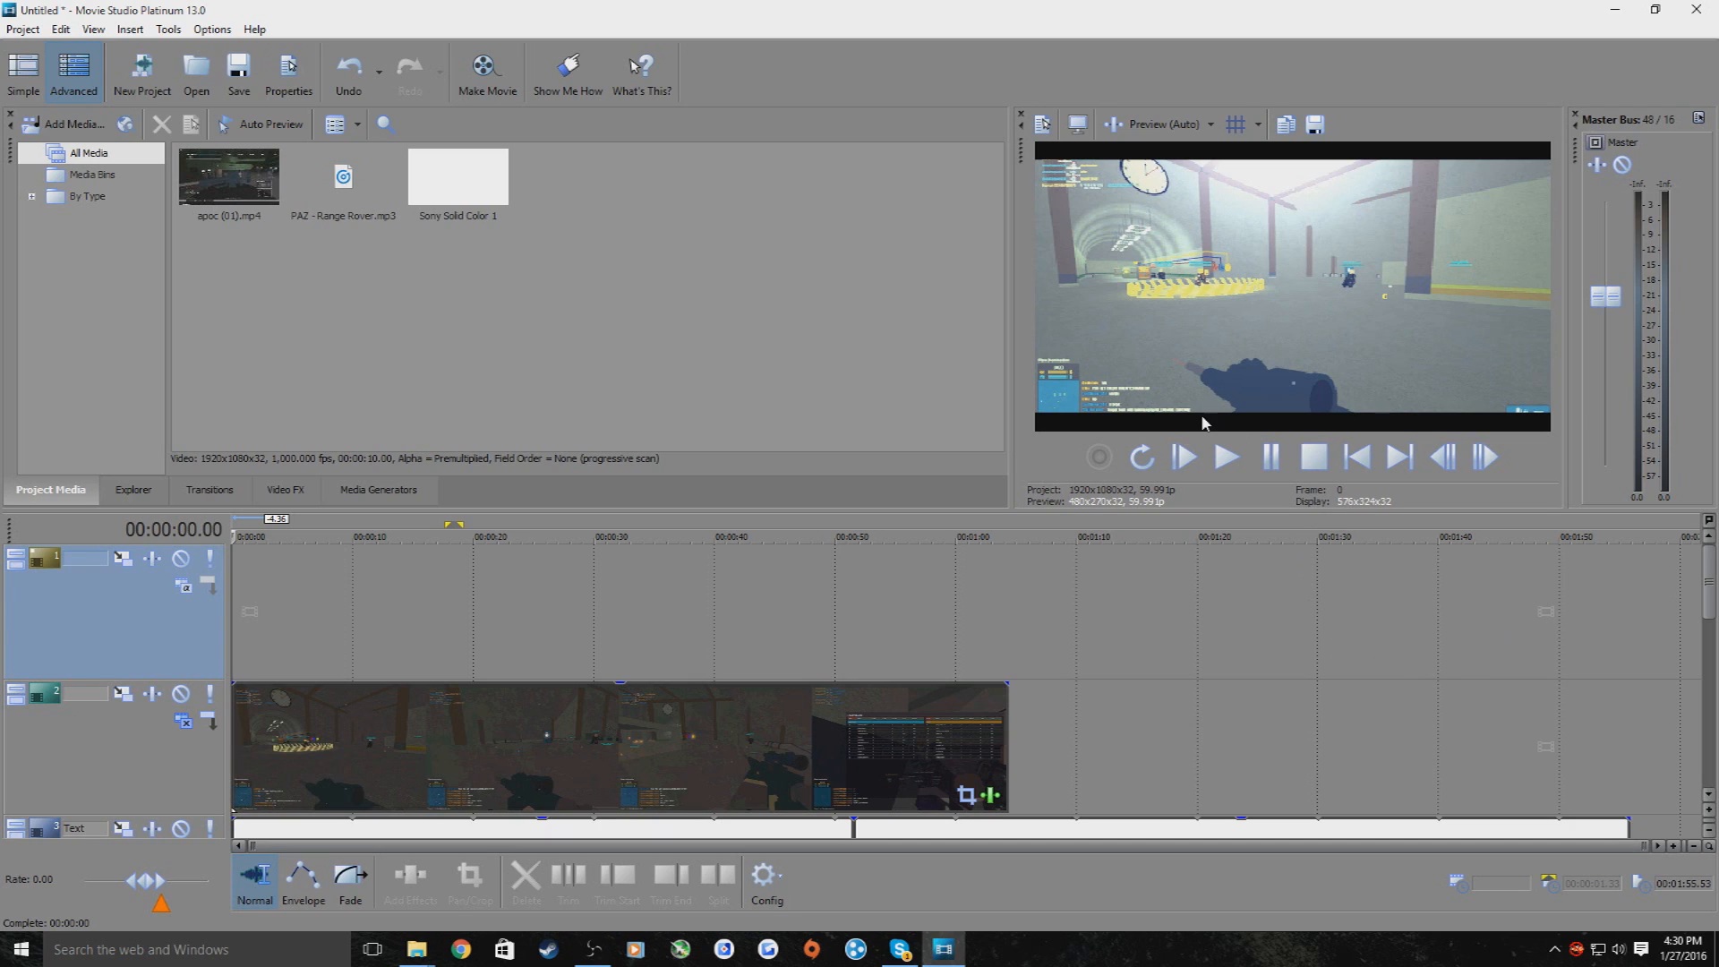
drag(1707, 584, 1692, 732)
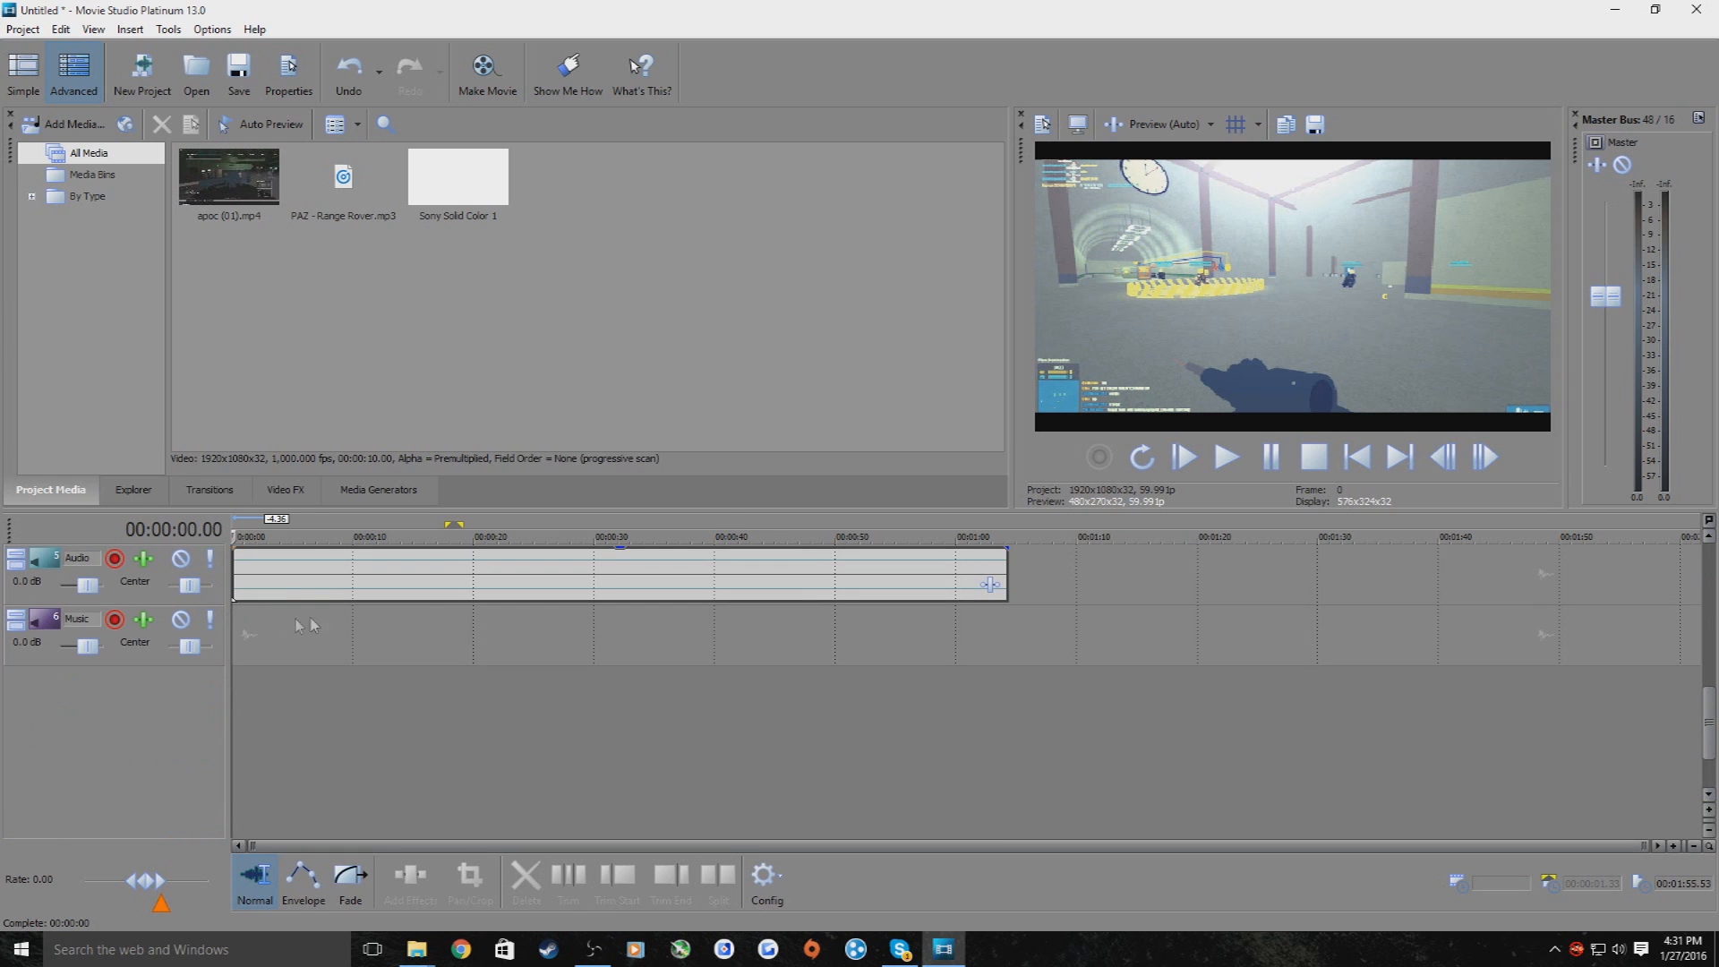
drag(343, 179, 255, 627)
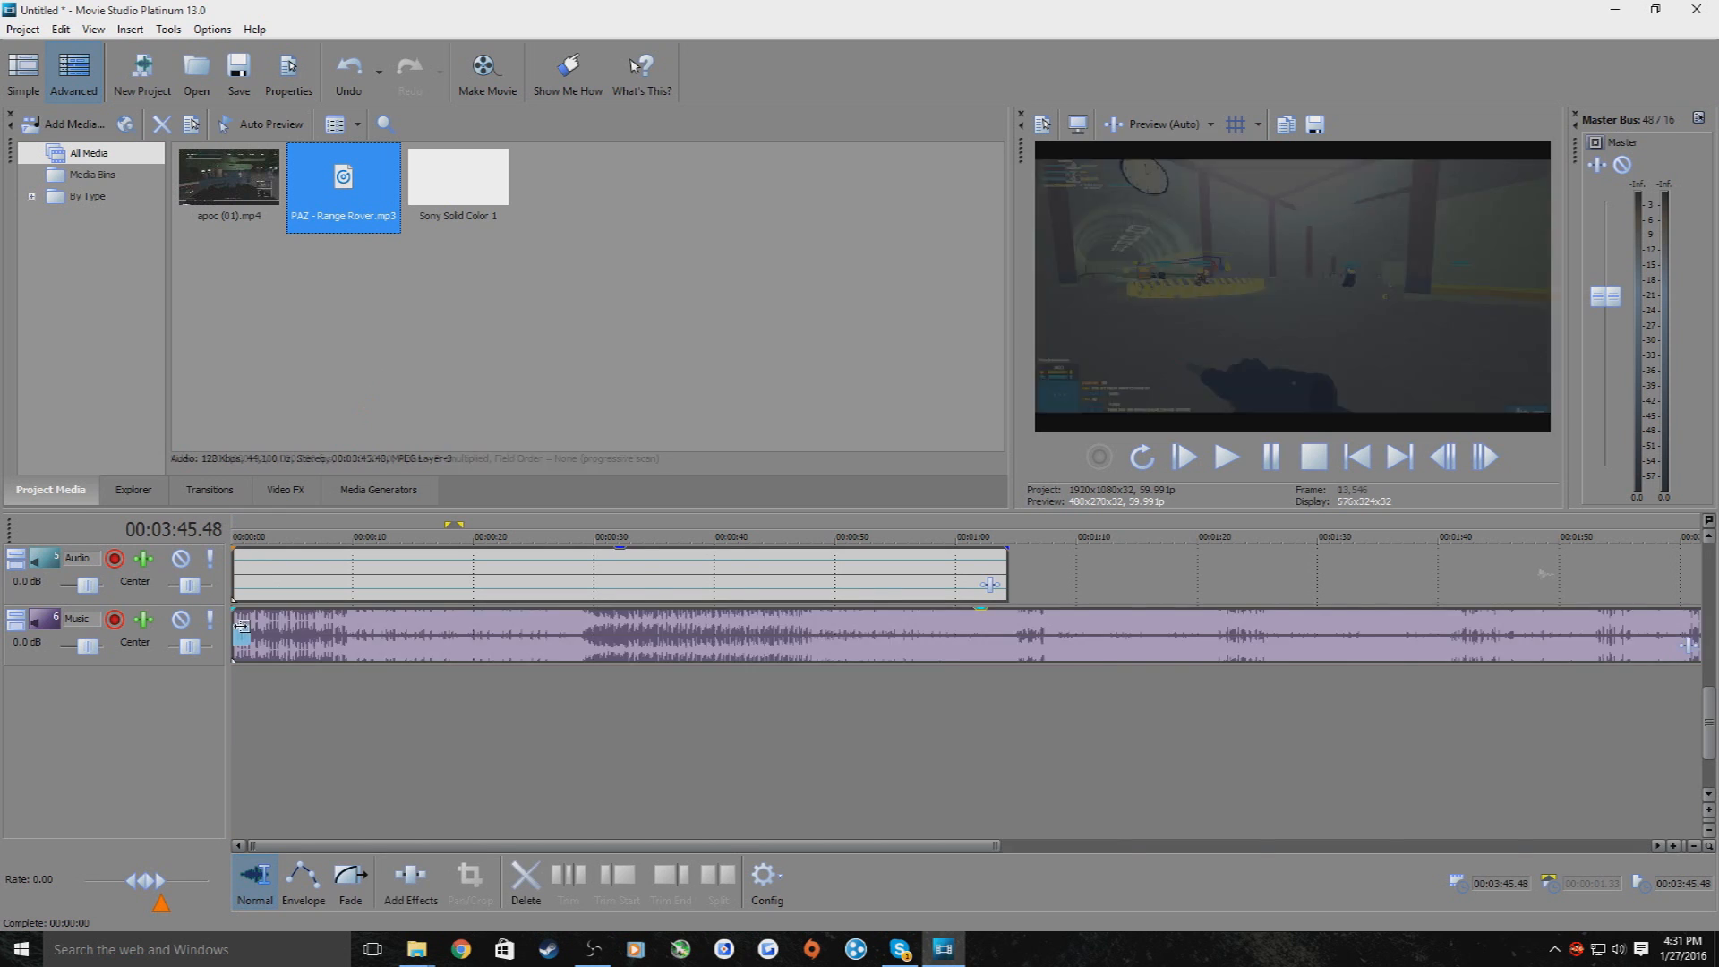
Move the playhead to about 00:00:40 and lower Movie Studio's volume to 5 in the Windows volume mixer
click(306, 693)
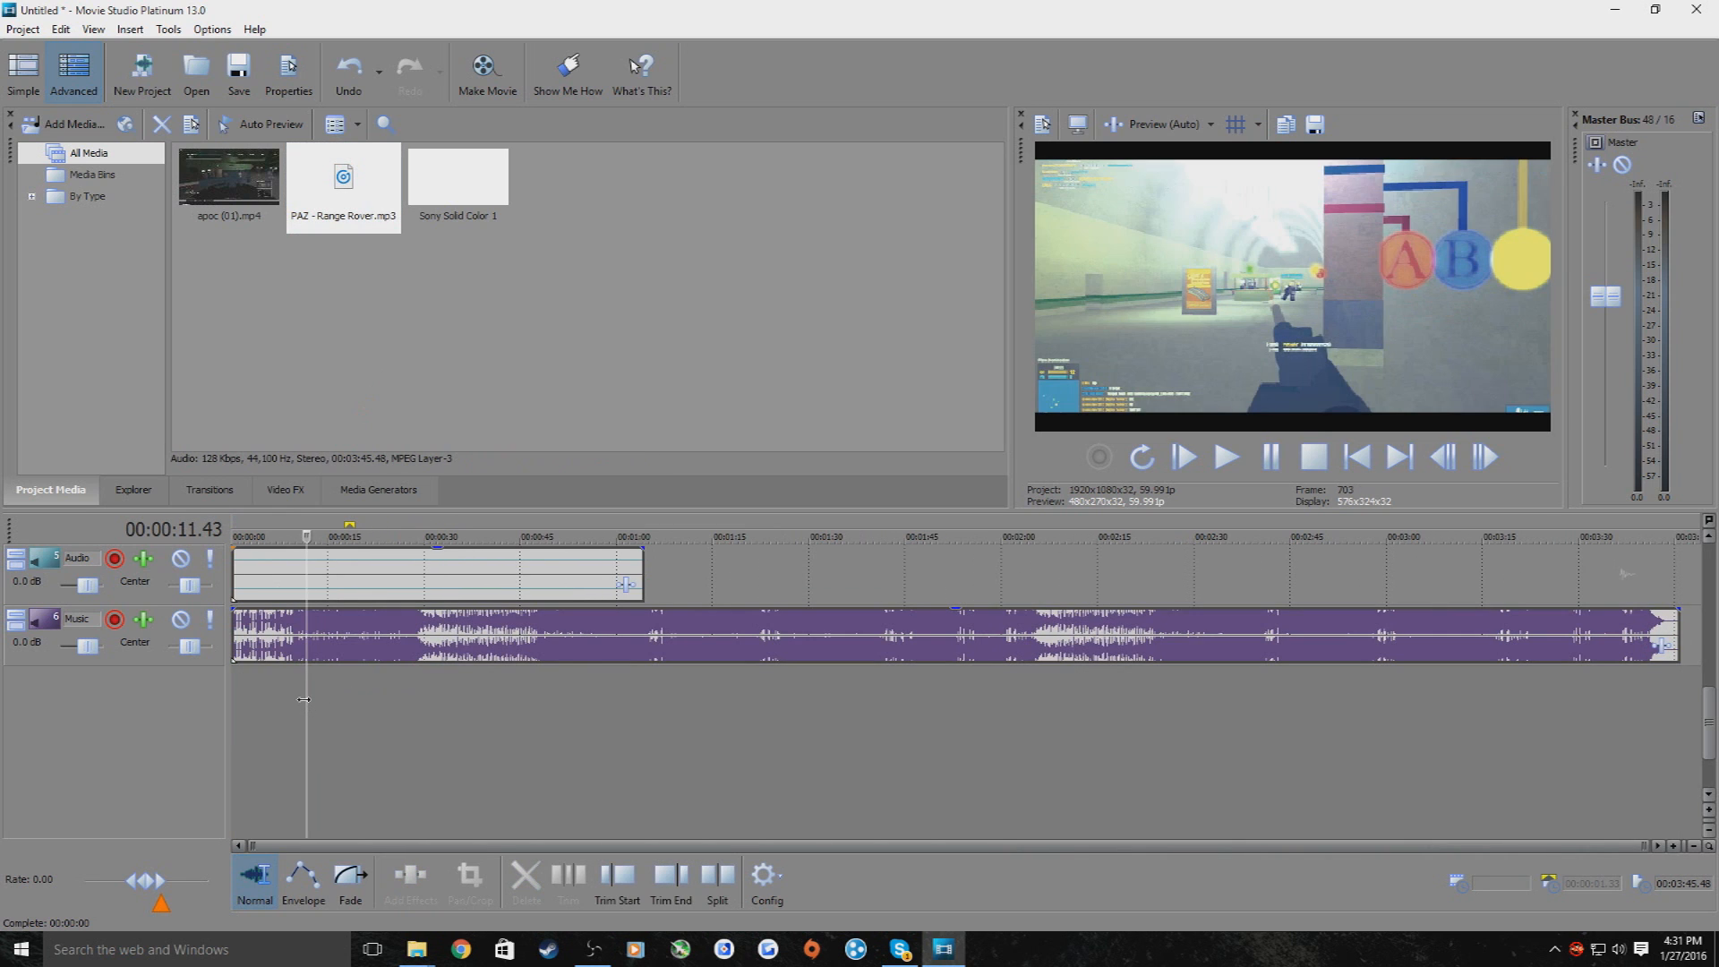
drag(308, 699, 529, 707)
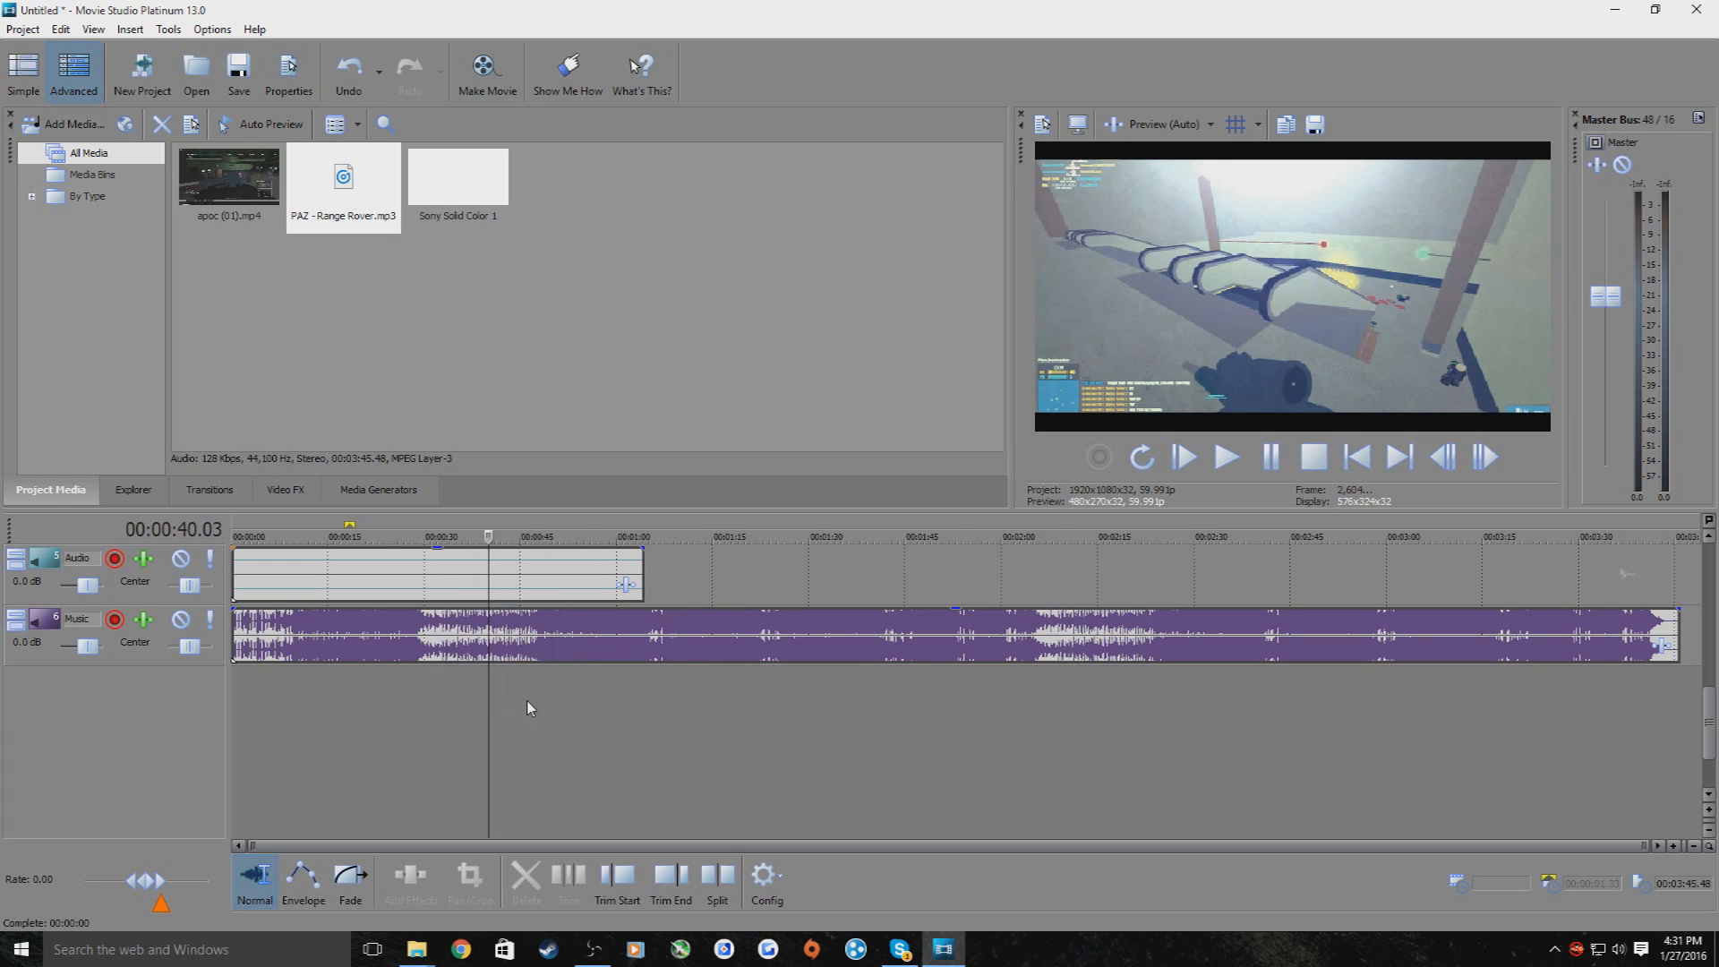
right_click(1619, 949)
click(1573, 856)
drag(1545, 815, 1548, 858)
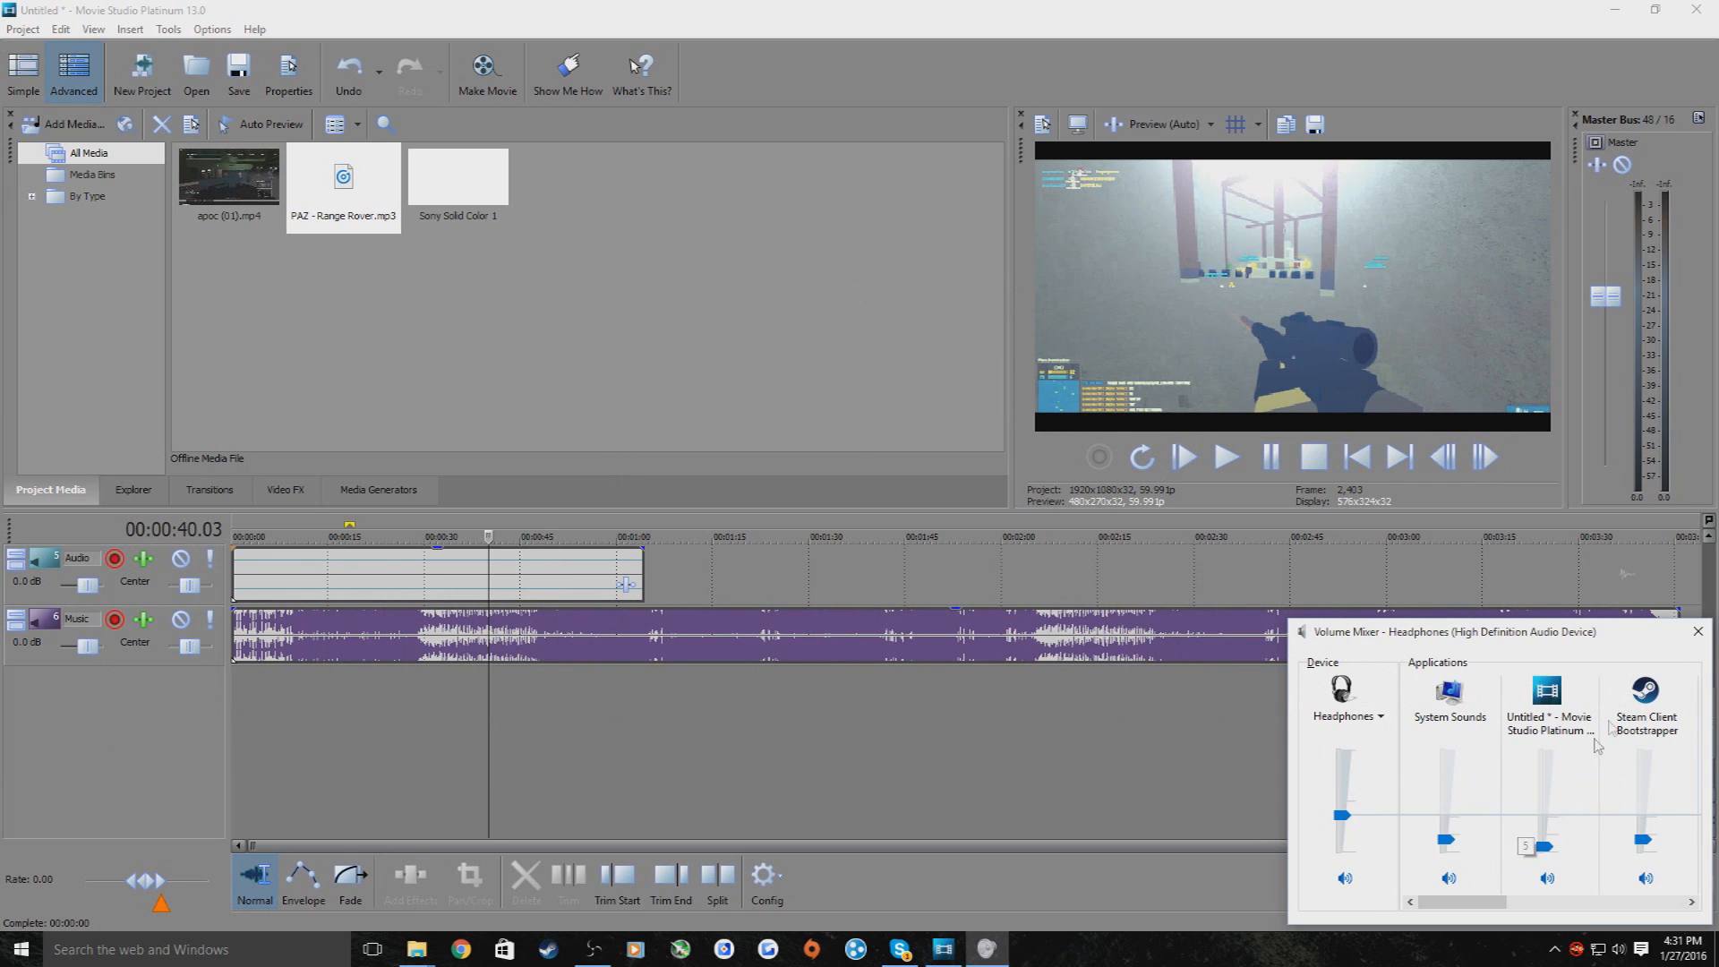
click(1698, 631)
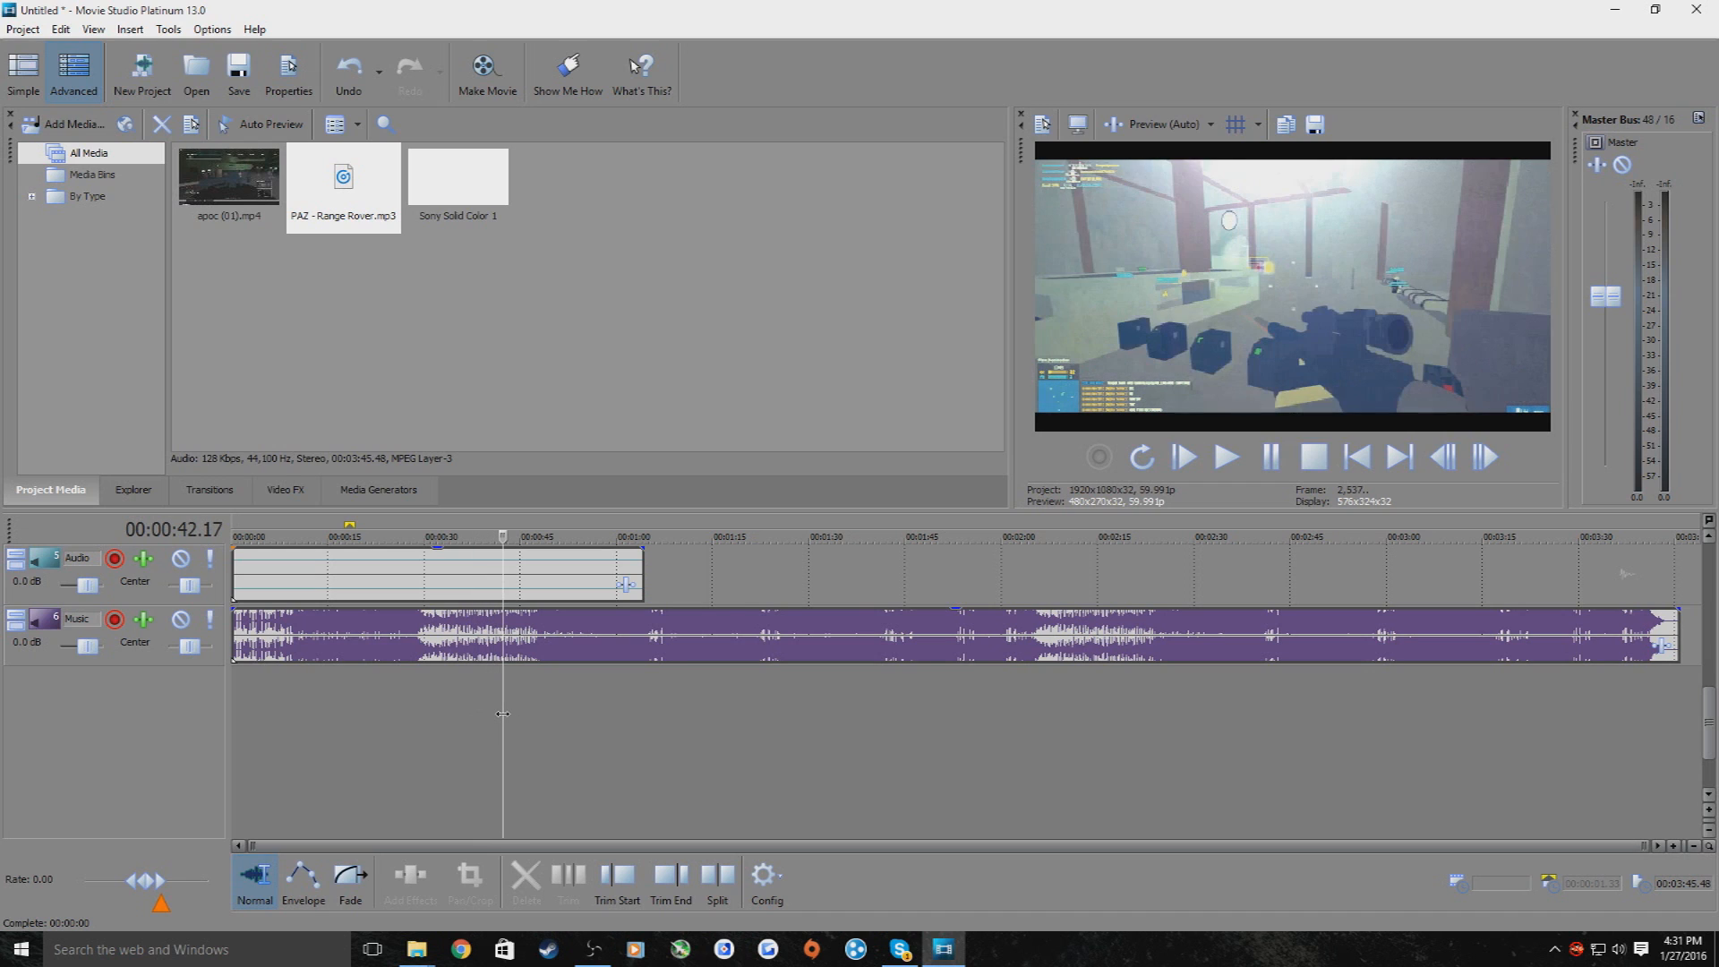
Play the music from about 00:00:42.34 and again from the end of the gameplay clip to locate the drop
mouse_move(503, 713)
mouse_down()
mouse_move(459, 713)
mouse_move(504, 713)
mouse_up()
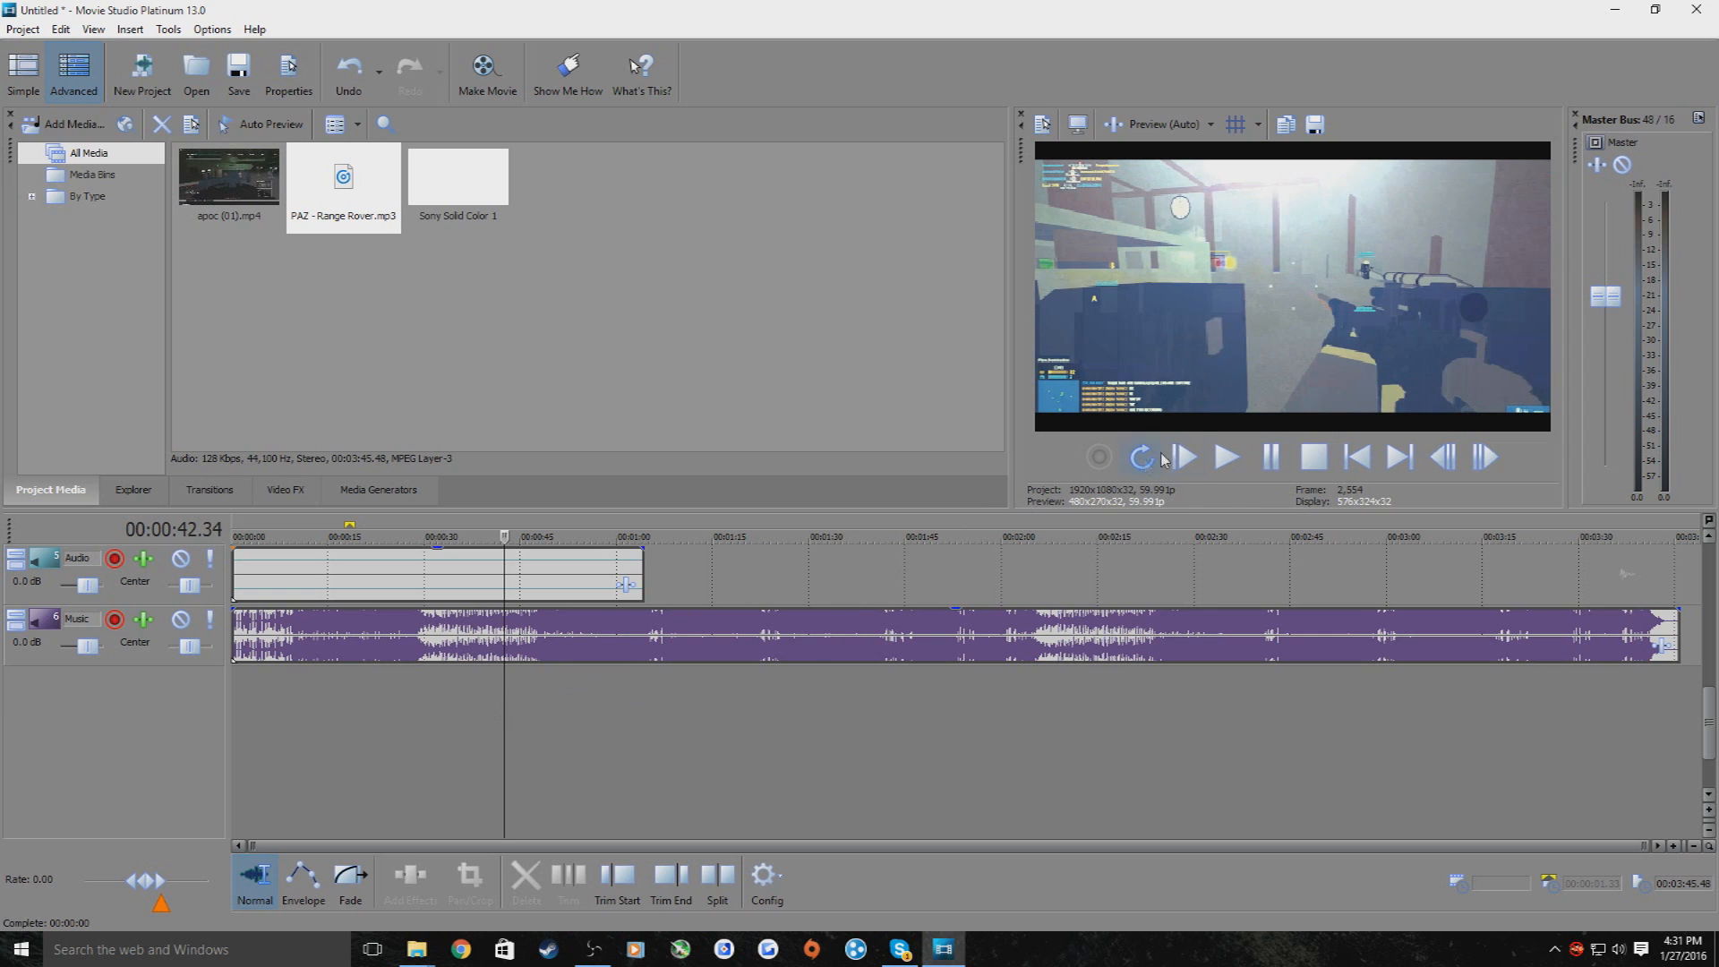
click(1225, 459)
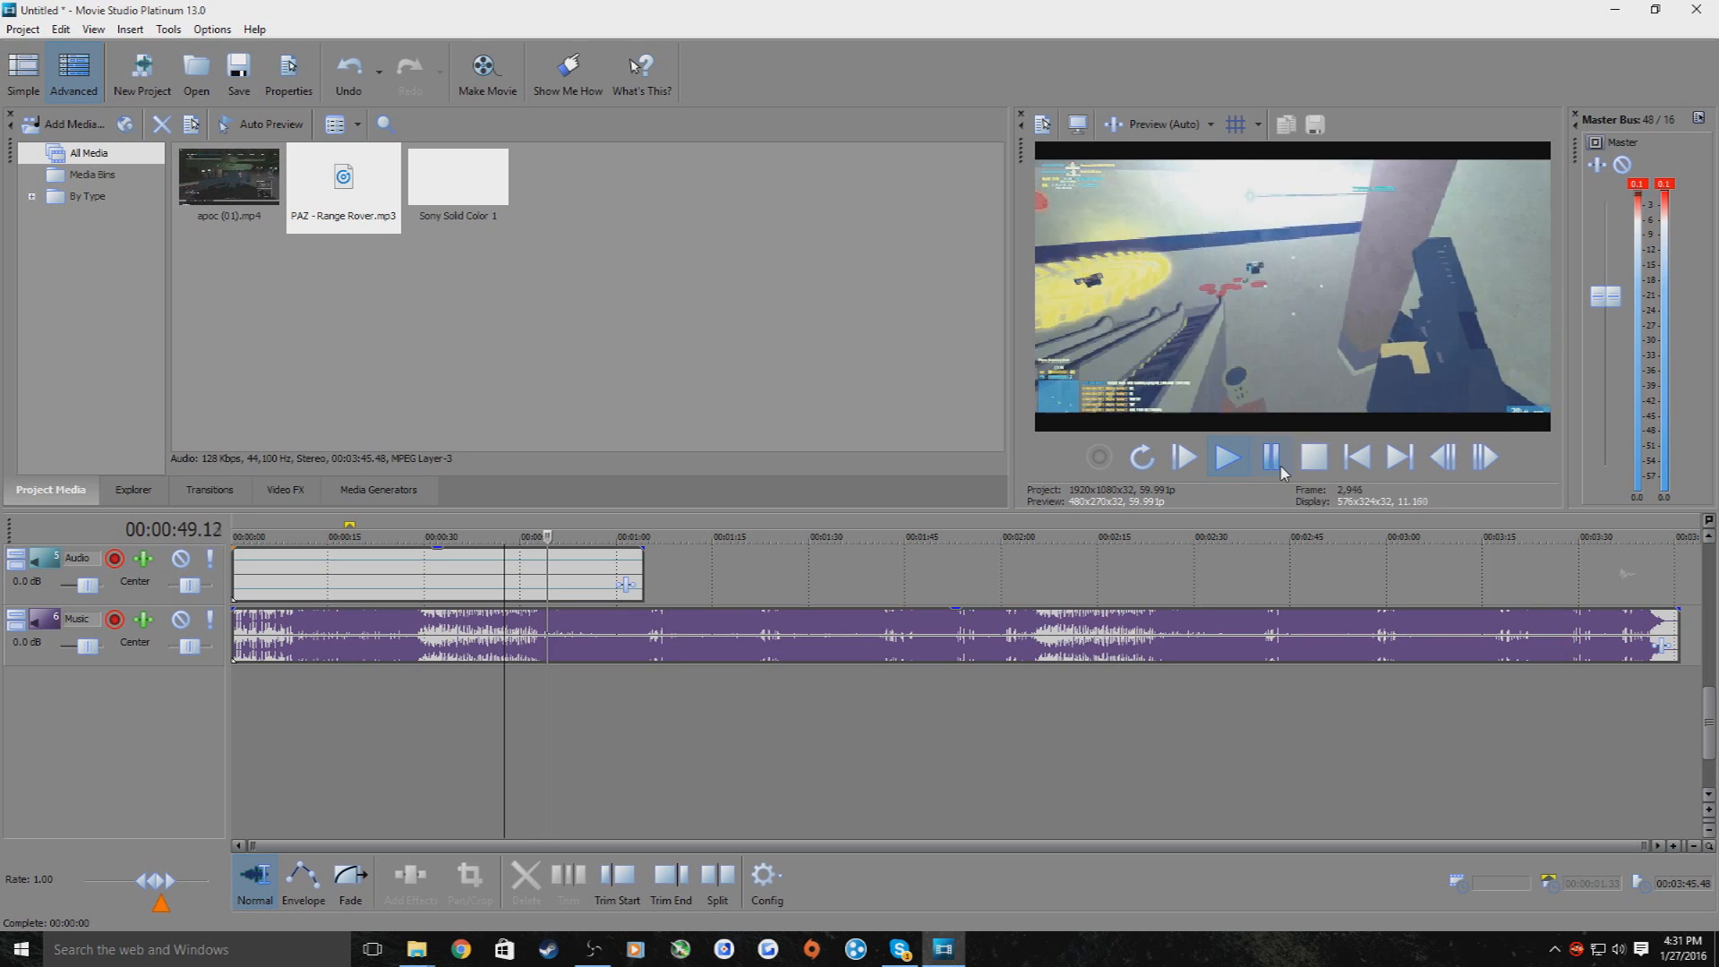
click(1281, 465)
click(652, 690)
click(1227, 458)
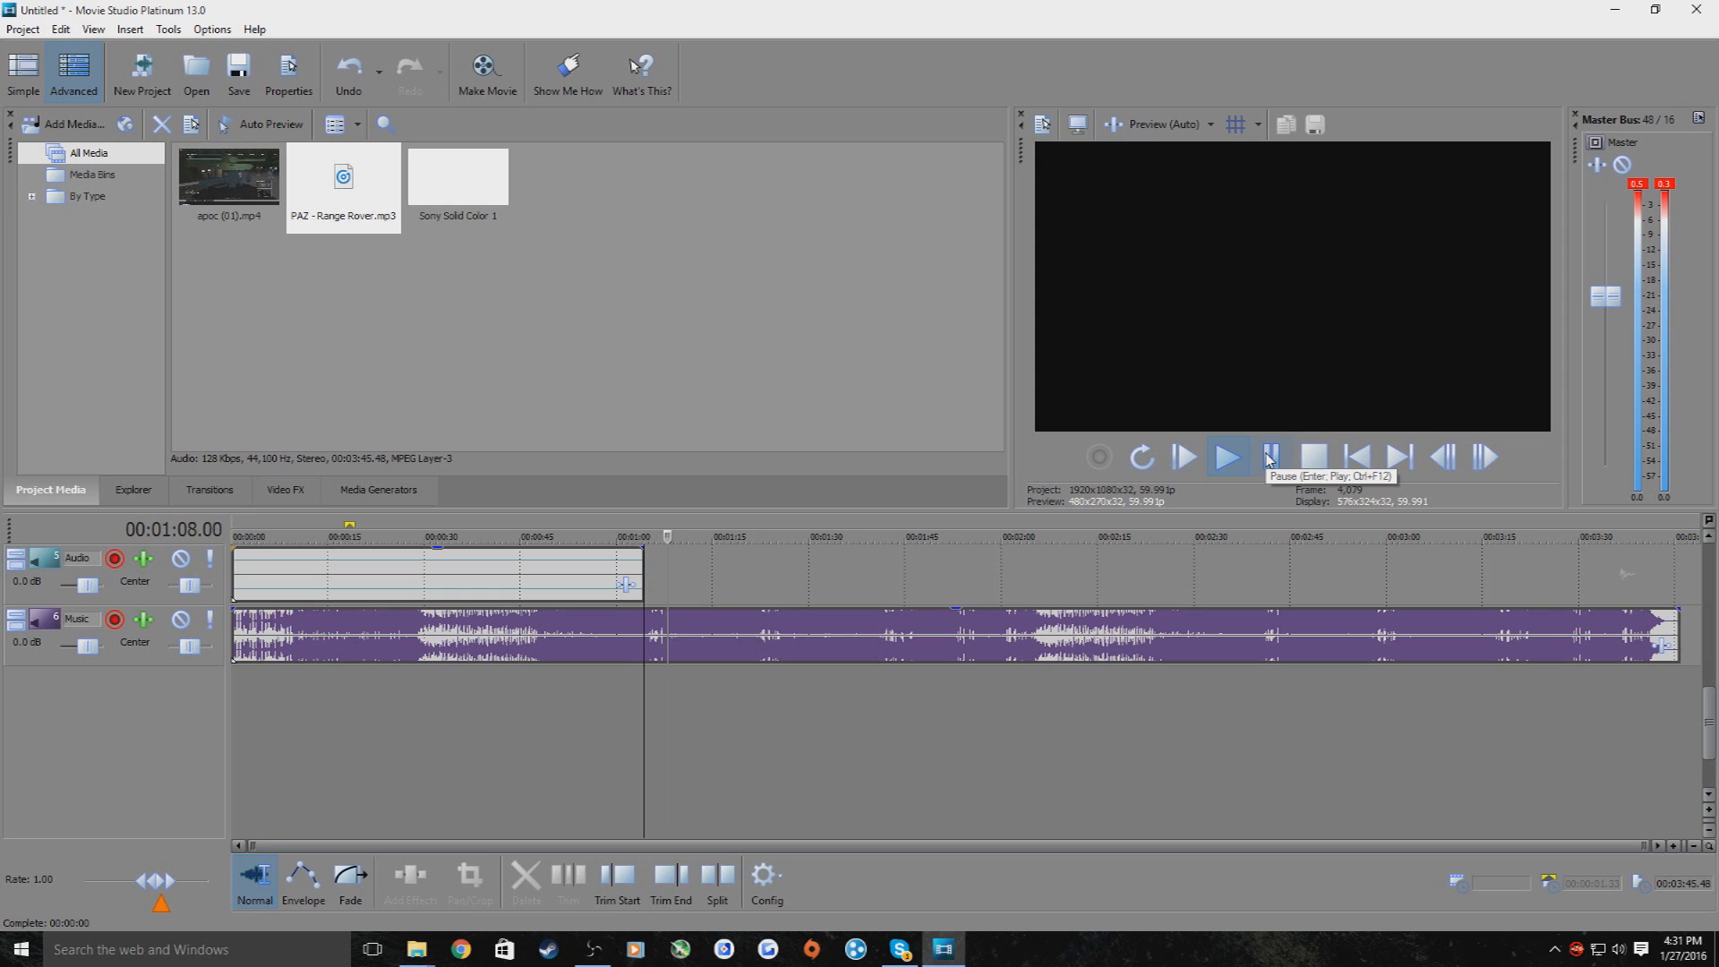
click(1269, 458)
Split the music at 00:01:03.48, a little before the drop, and delete the part before the cut
scroll(836, 742, up, 2)
click(891, 687)
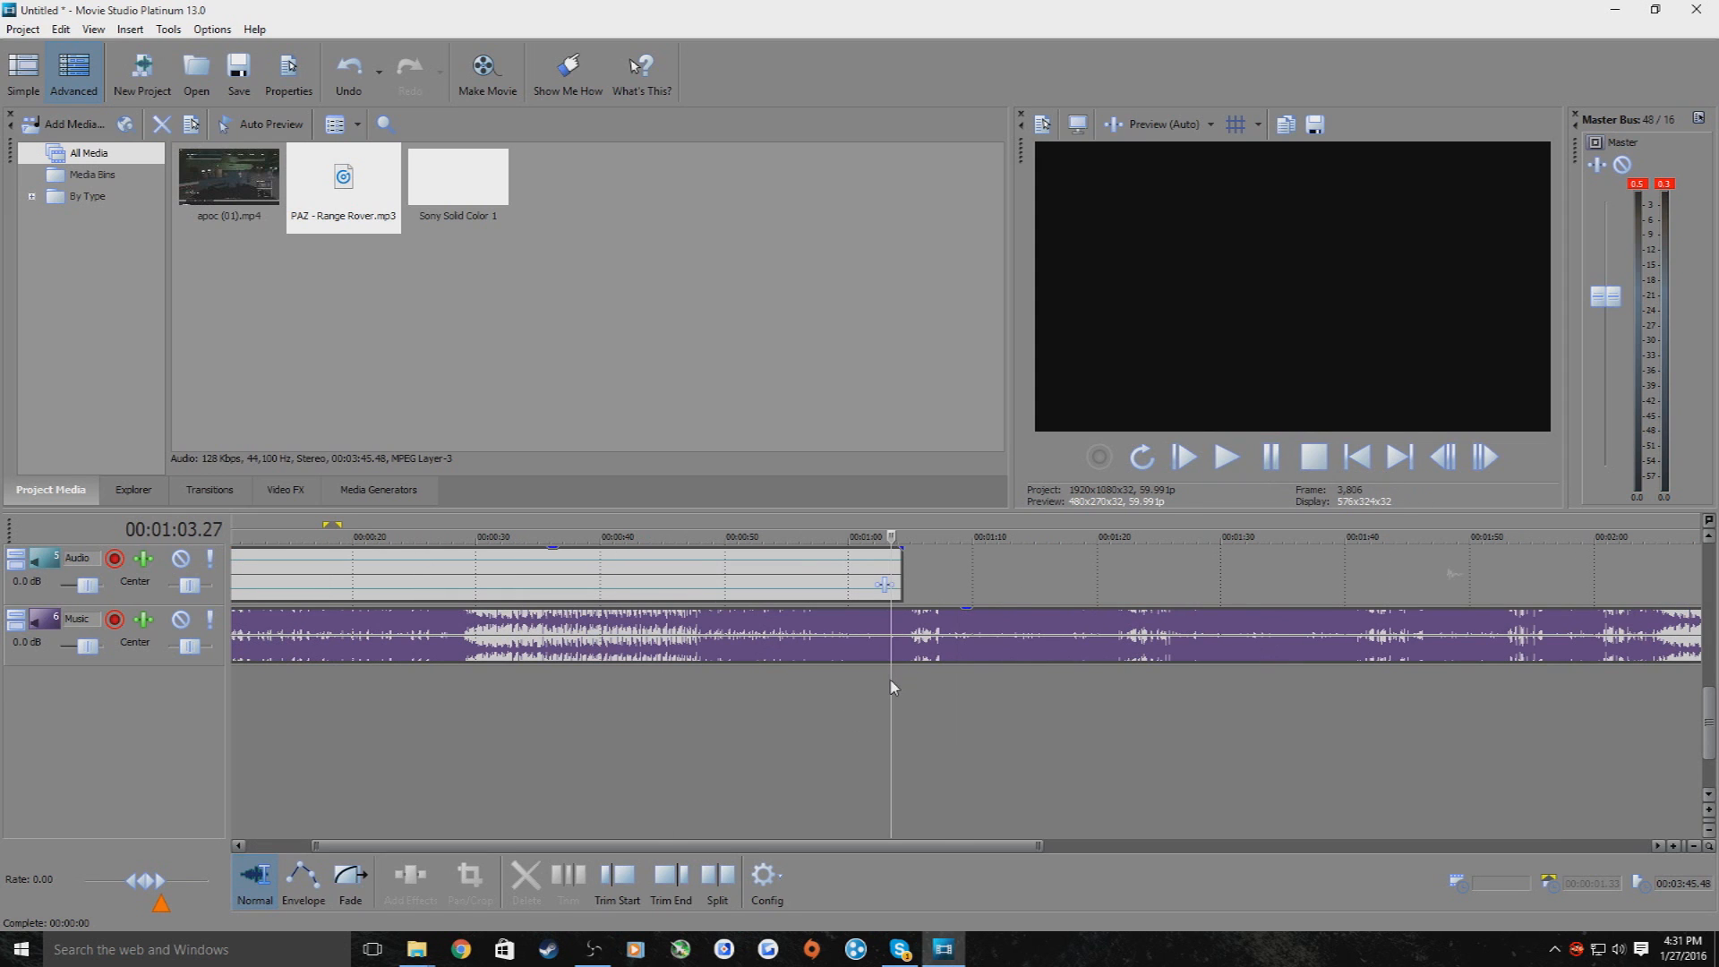
click(897, 686)
click(718, 874)
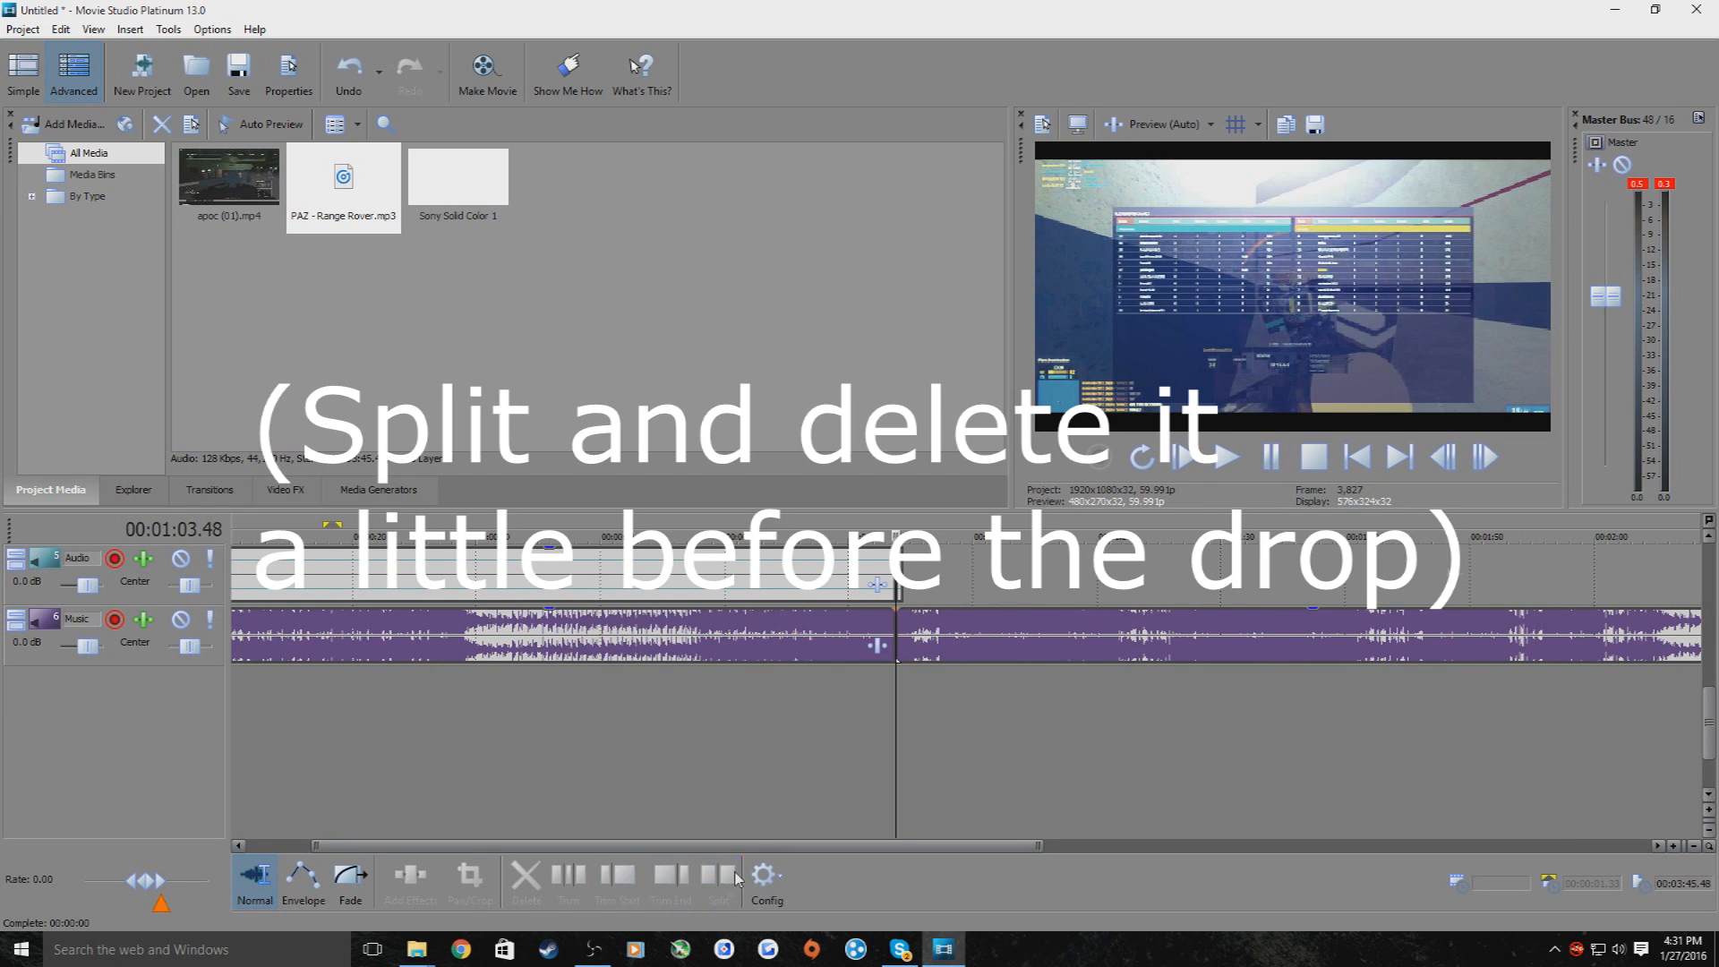
click(768, 631)
click(526, 877)
Add a fade-in of about 00:00:02.31 to the start of the music and return to normal editing mode
drag(561, 845, 458, 846)
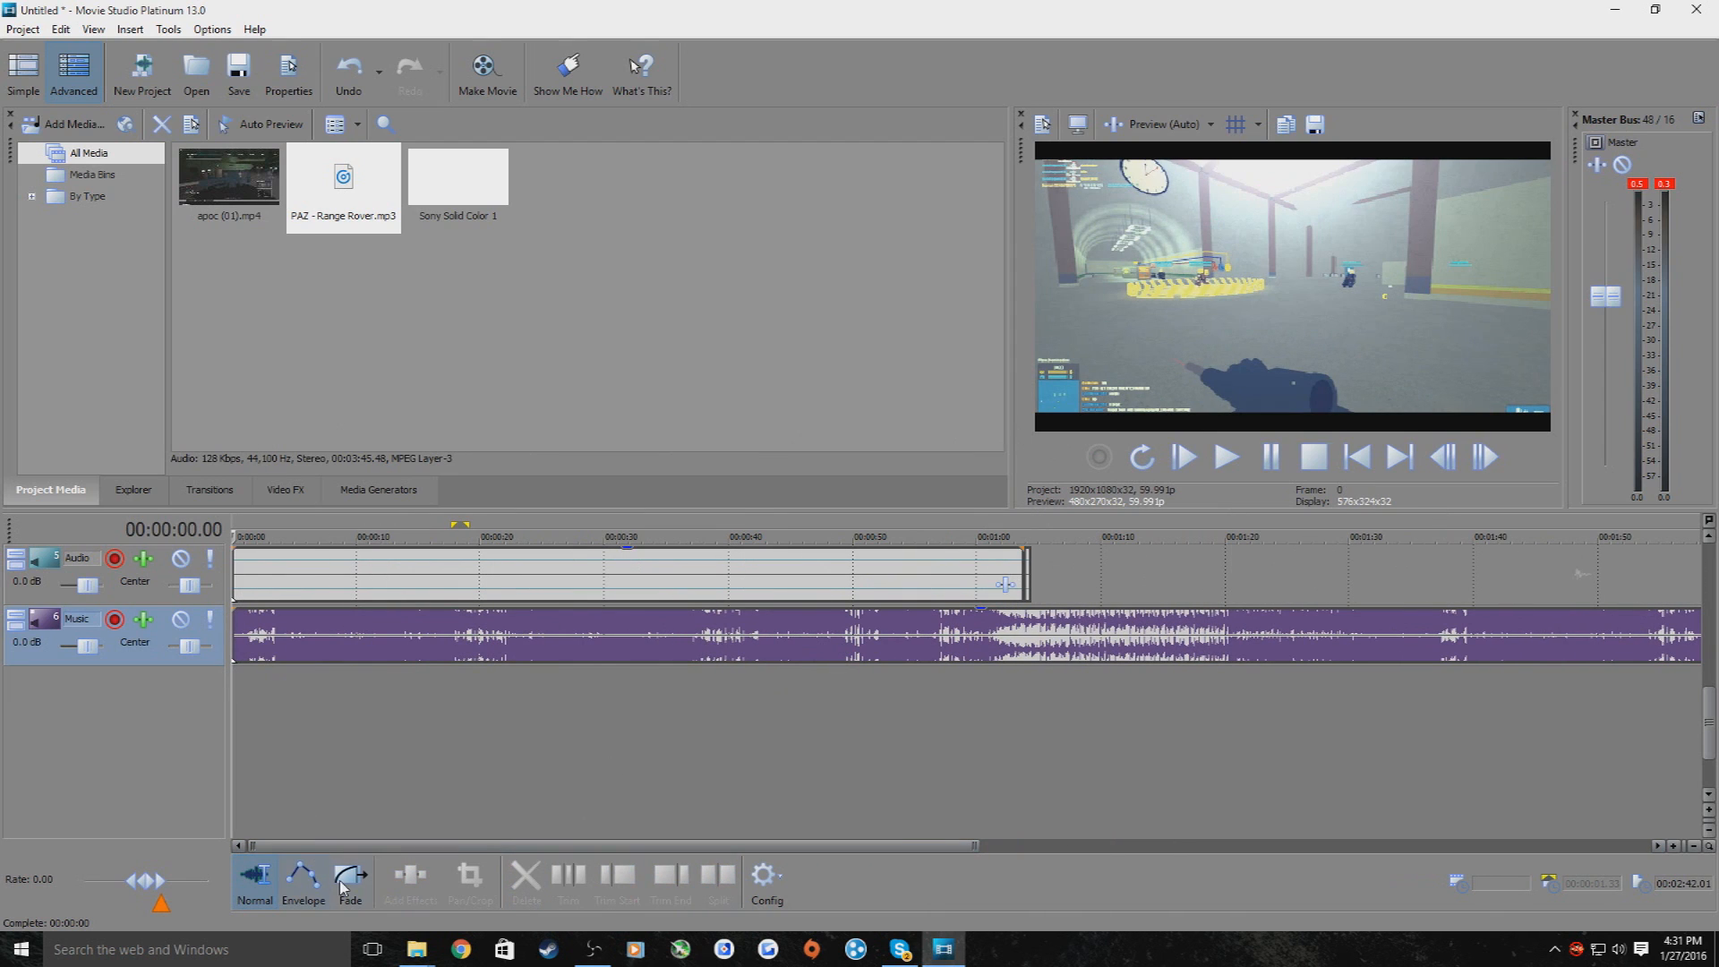
drag(250, 610, 266, 613)
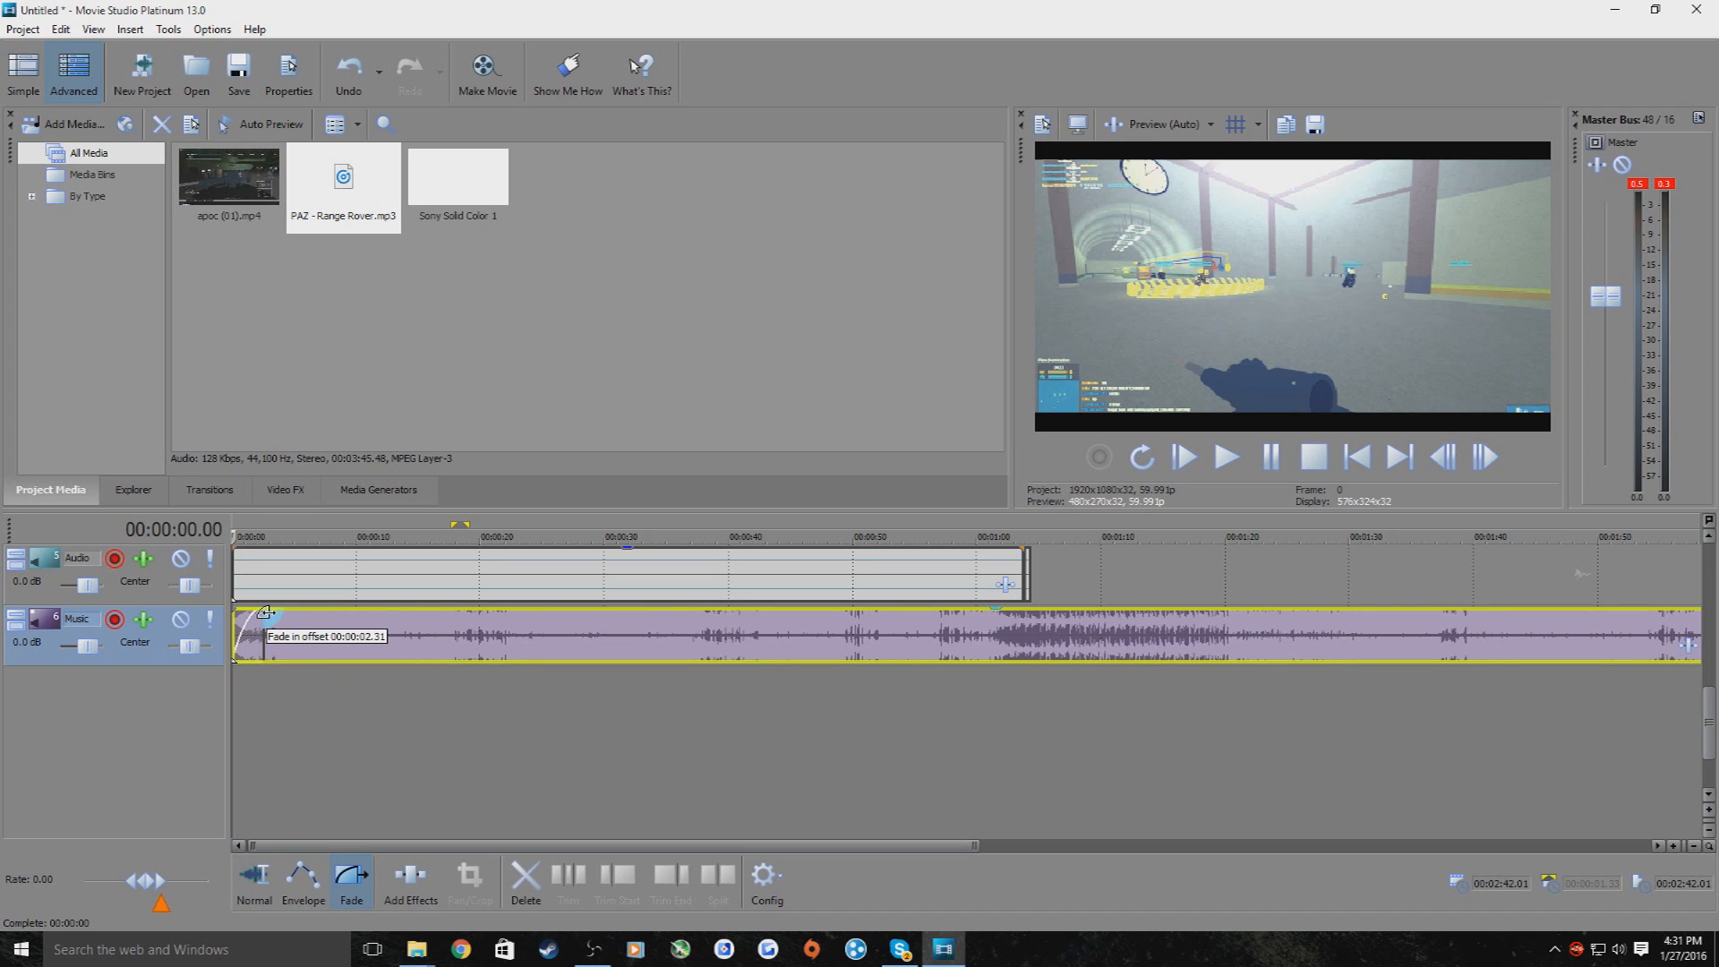
click(259, 881)
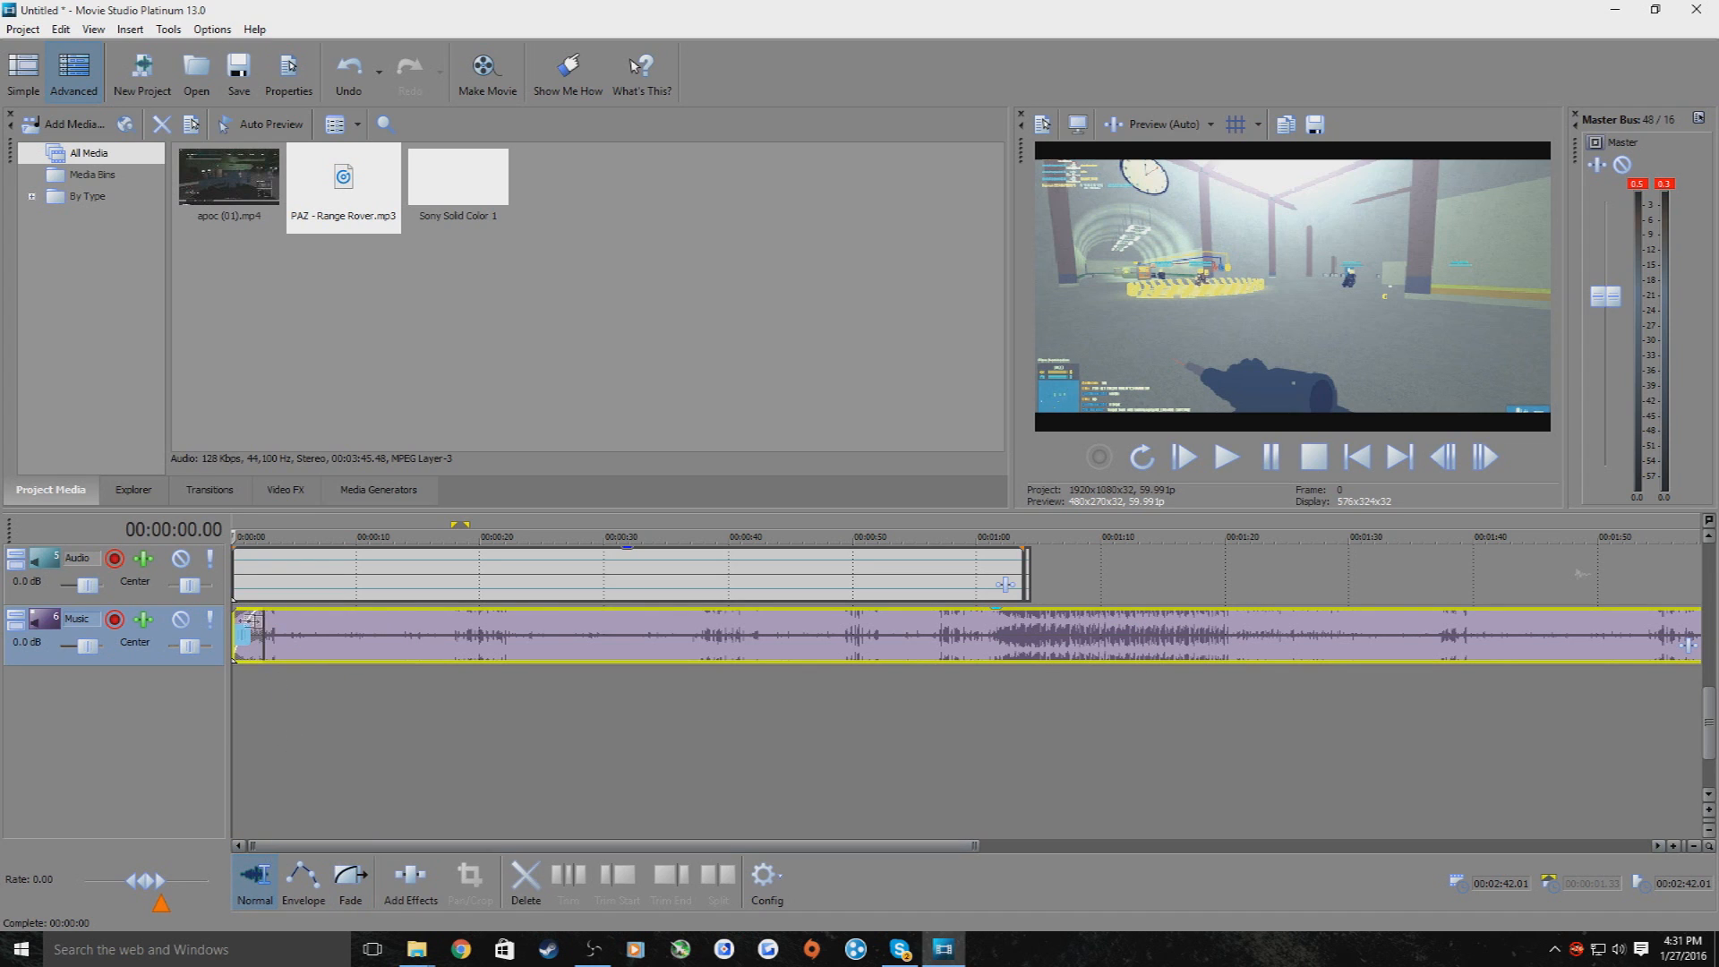
Play the first seconds of the project to check the music's fade-in, and return the playhead to the start
click(230, 683)
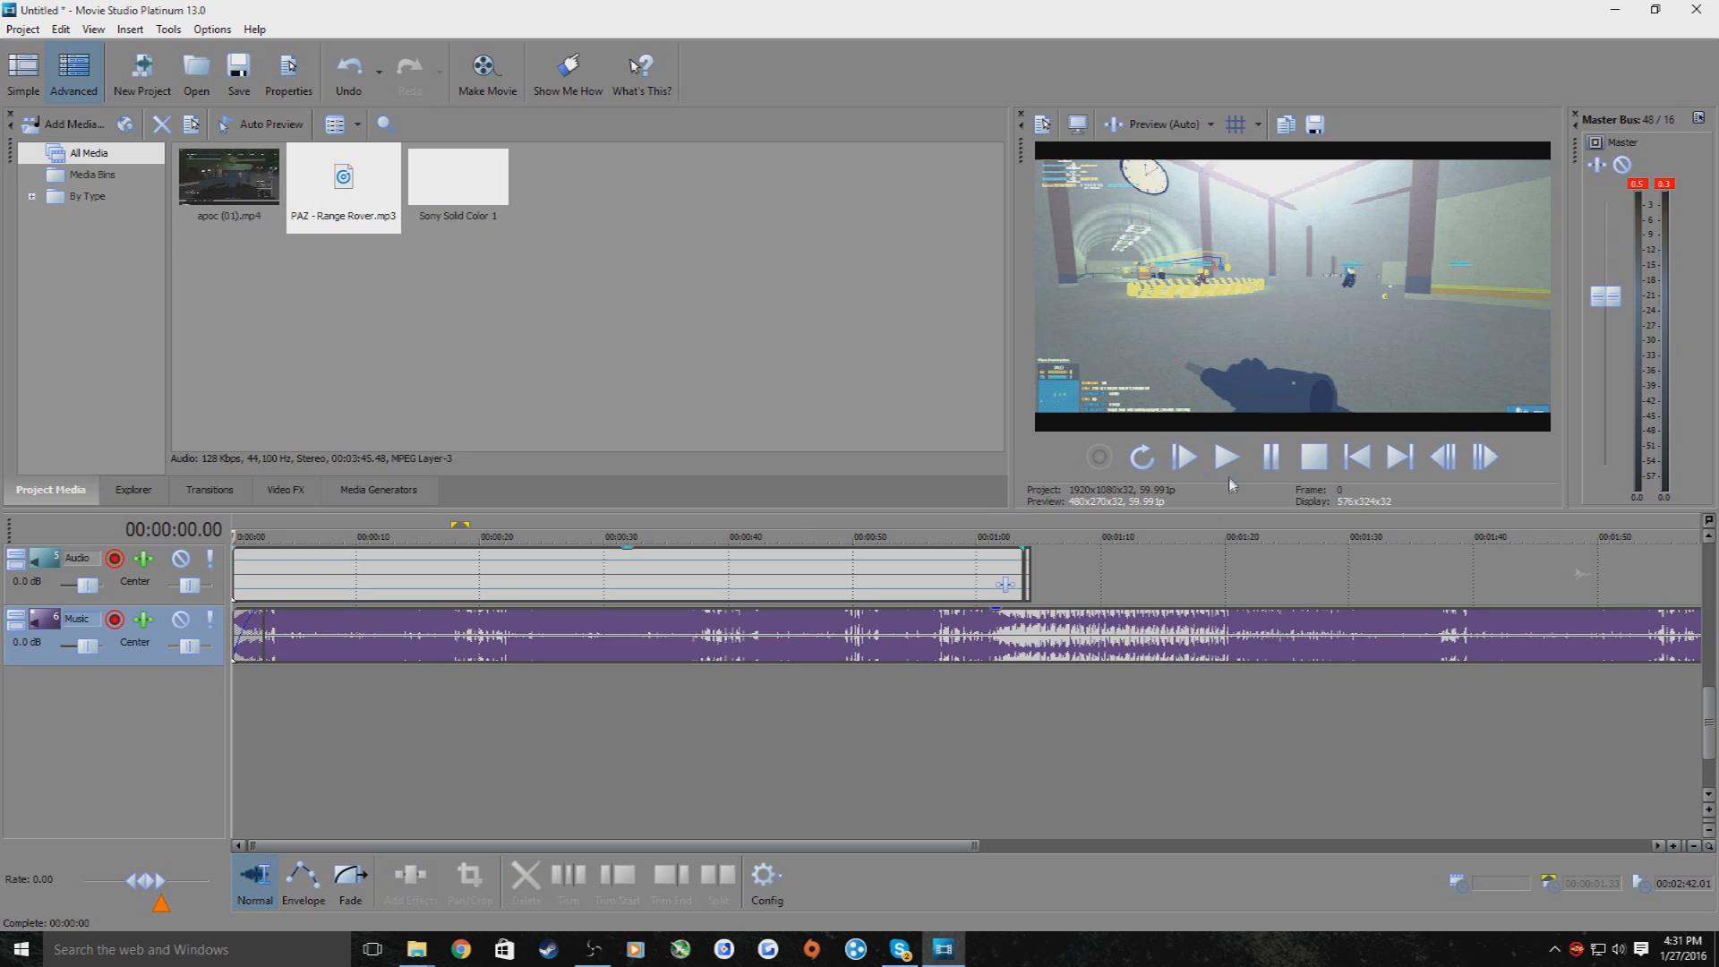
click(1230, 460)
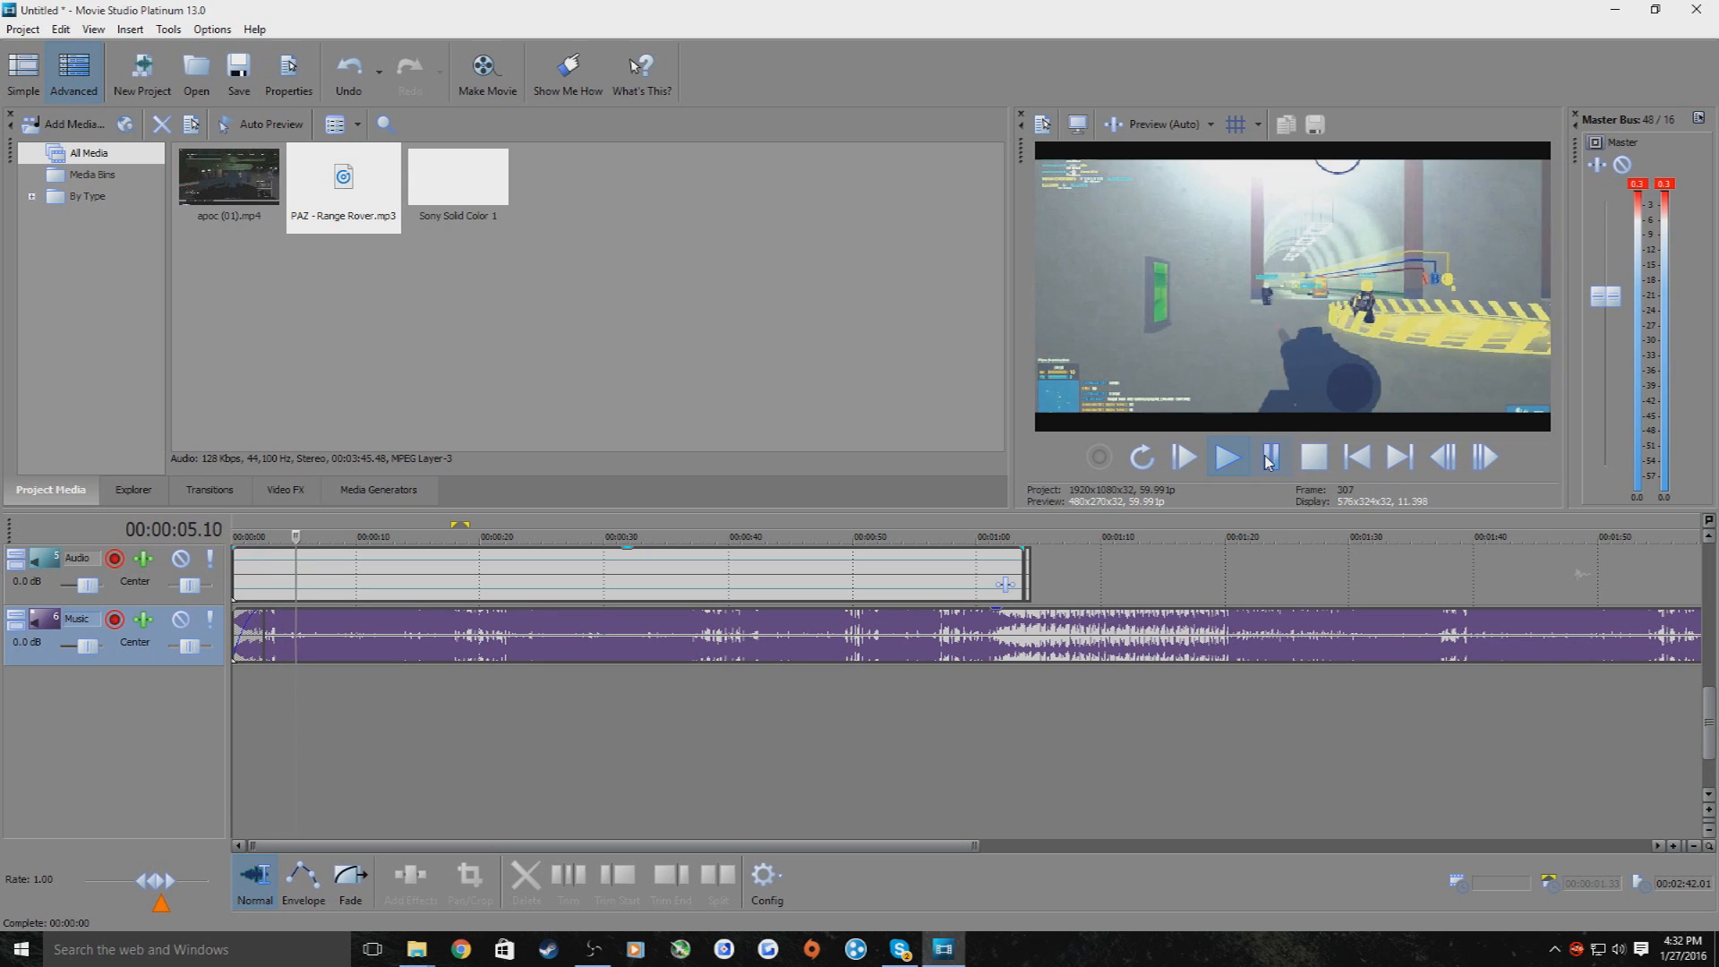
click(1268, 462)
click(236, 678)
Set the first white solid event's Pan/Crop frame height to about 537.2 with the width kept at 1,920
drag(1711, 736, 1658, 637)
scroll(1657, 638, up, 1)
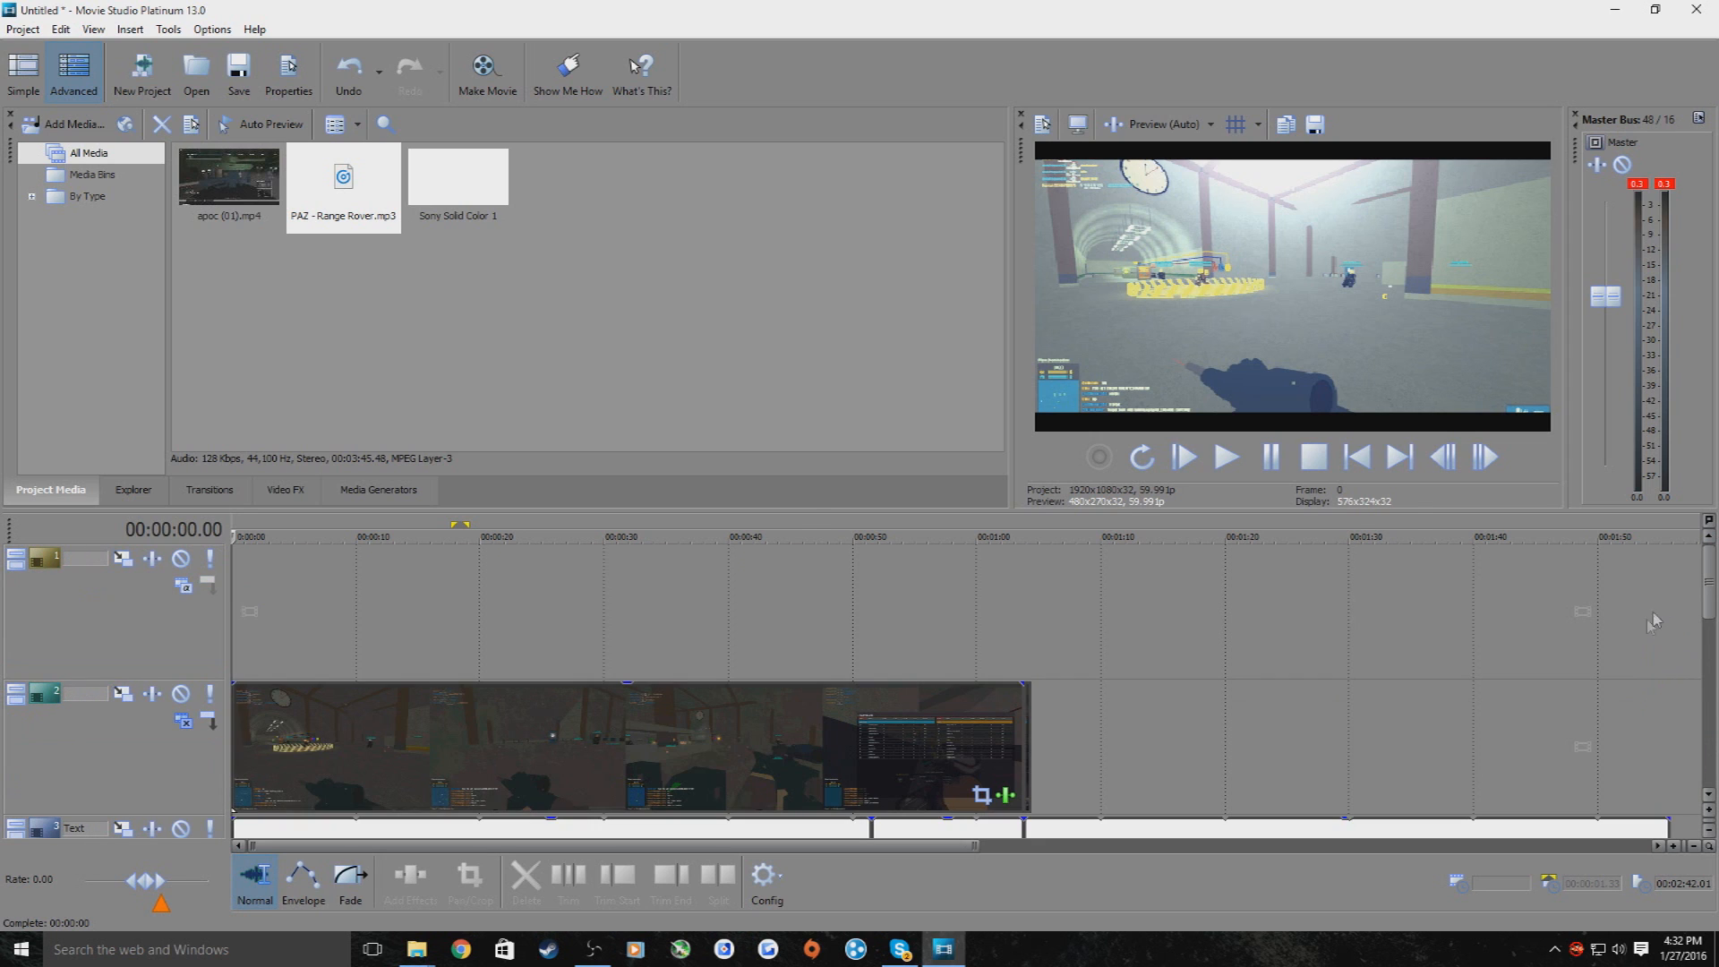
scroll(1654, 621, down, 2)
scroll(1621, 601, up, 2)
drag(1712, 607, 1710, 678)
click(328, 748)
right_click(290, 749)
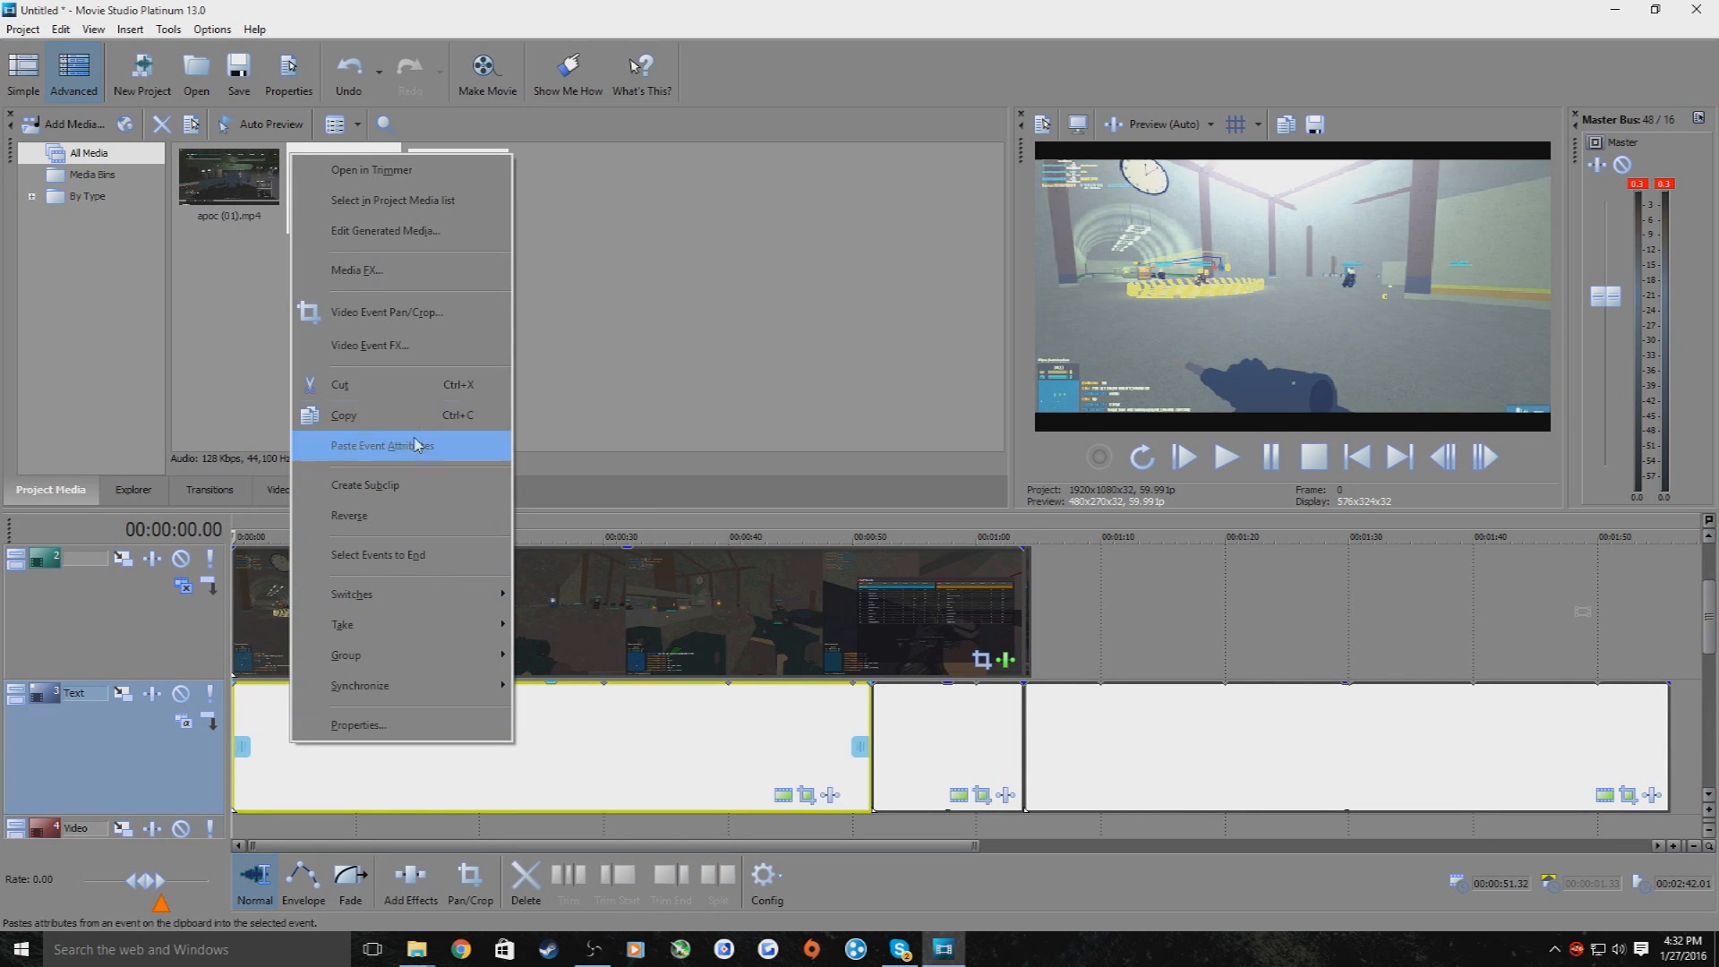
click(338, 345)
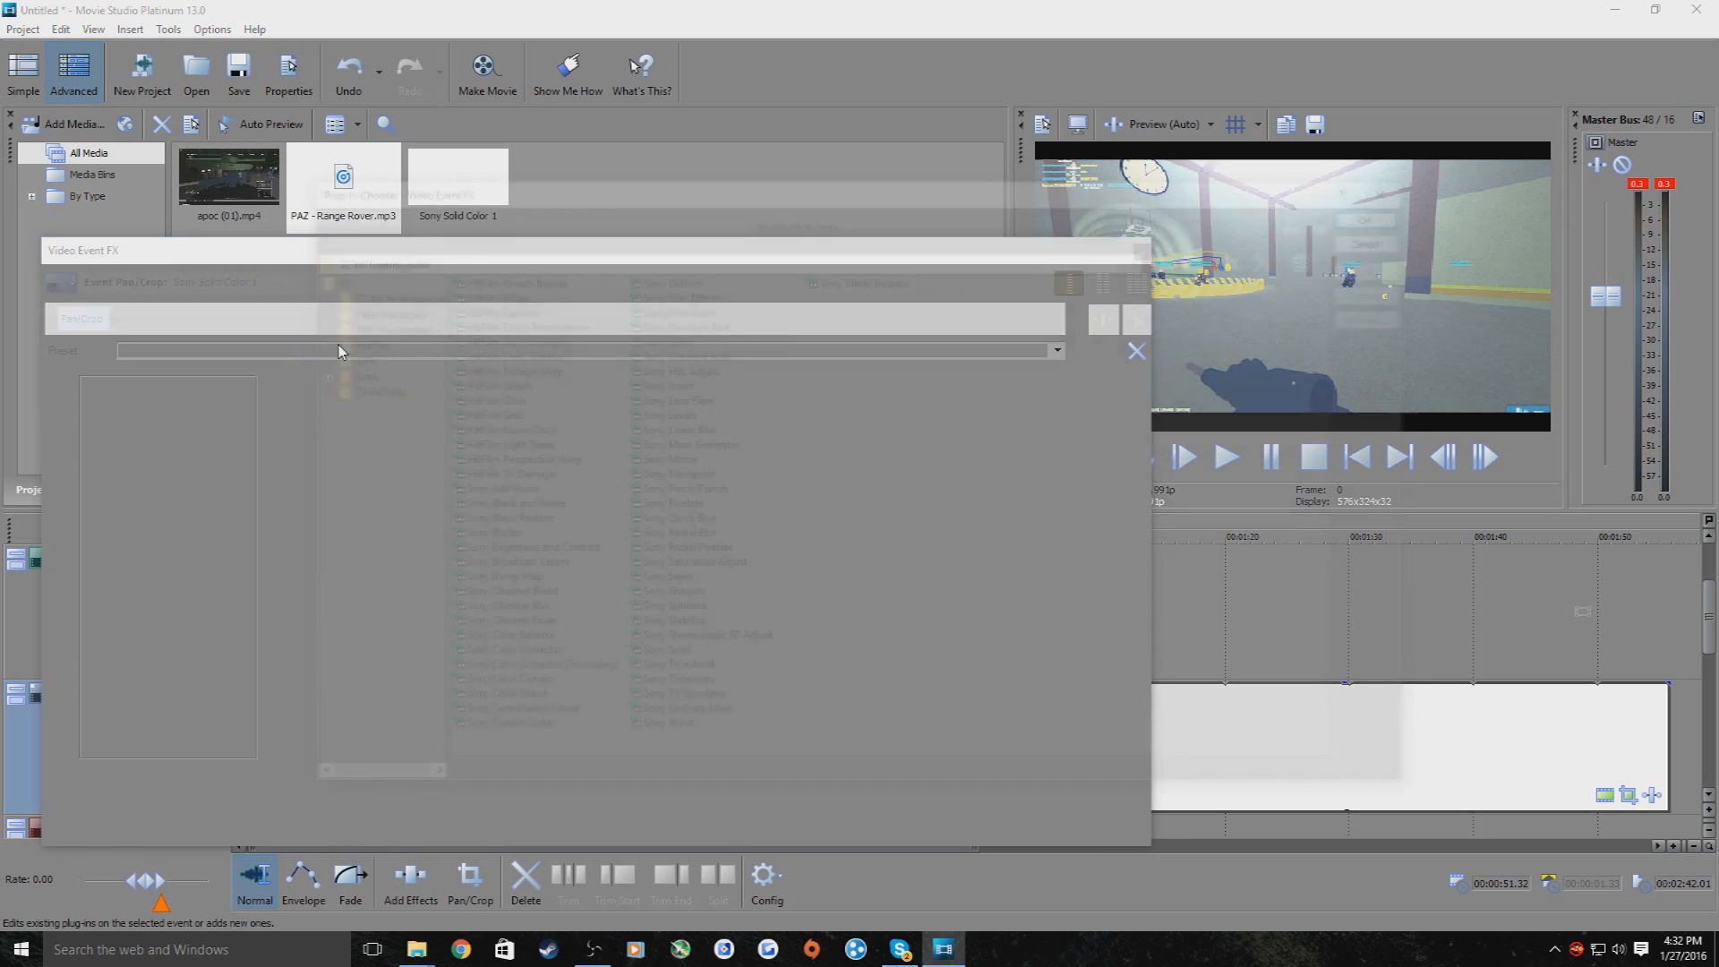
click(1404, 184)
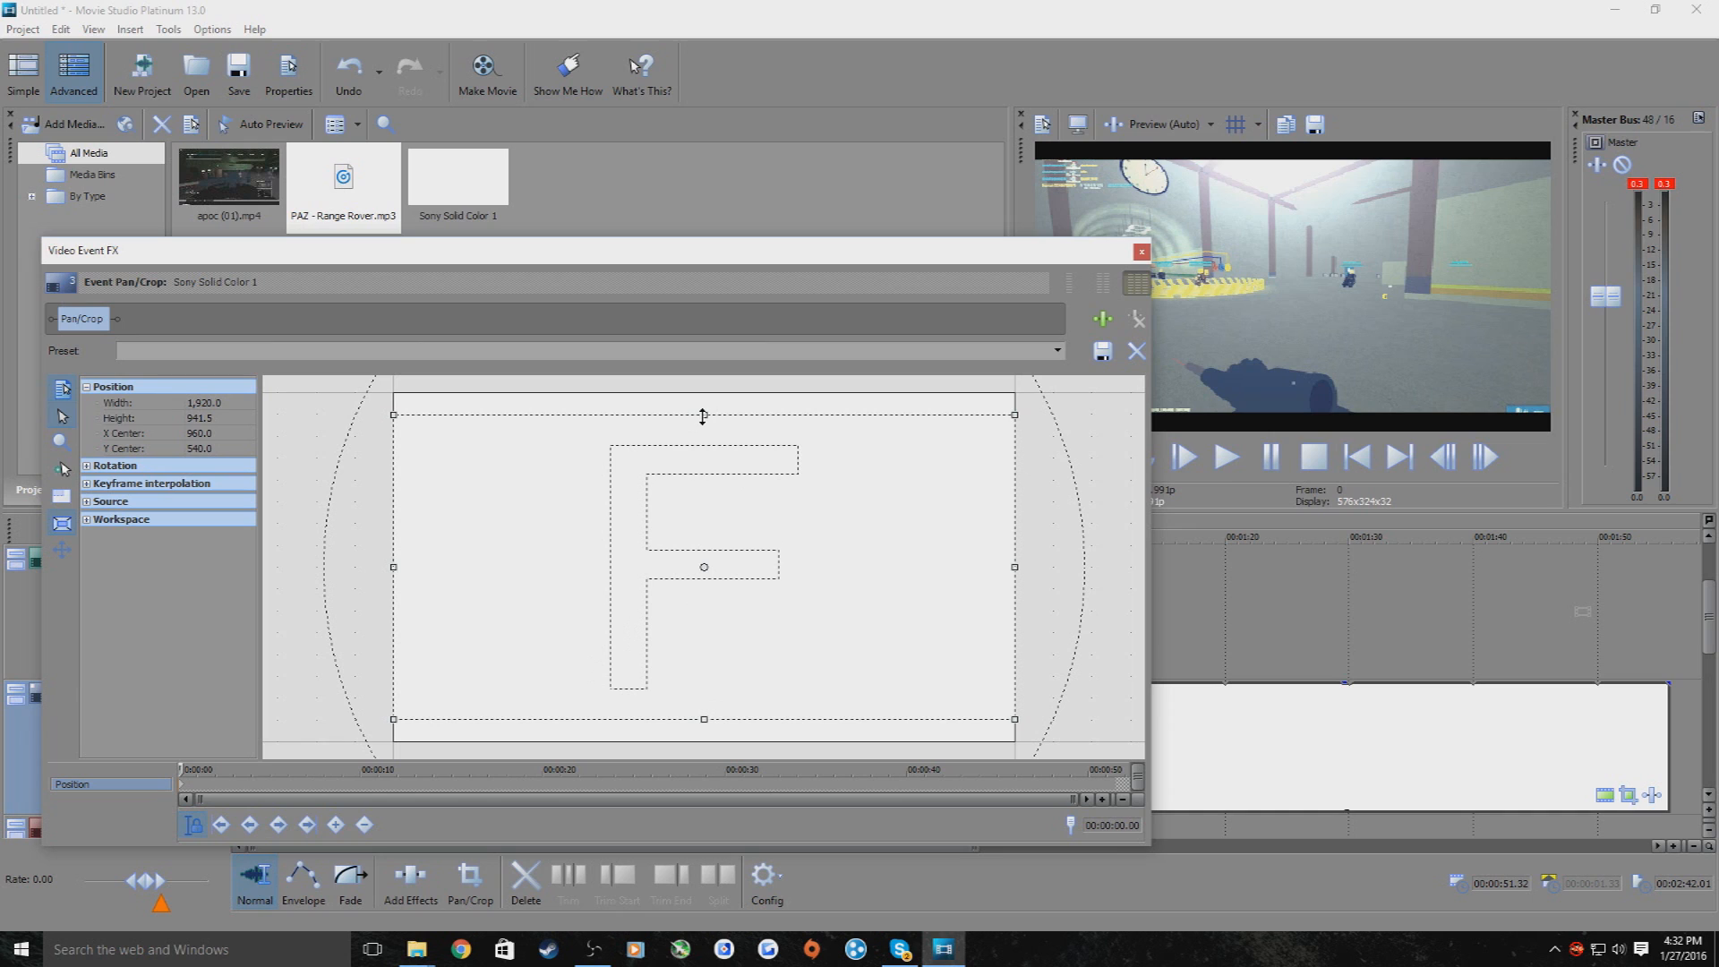
drag(702, 415, 698, 481)
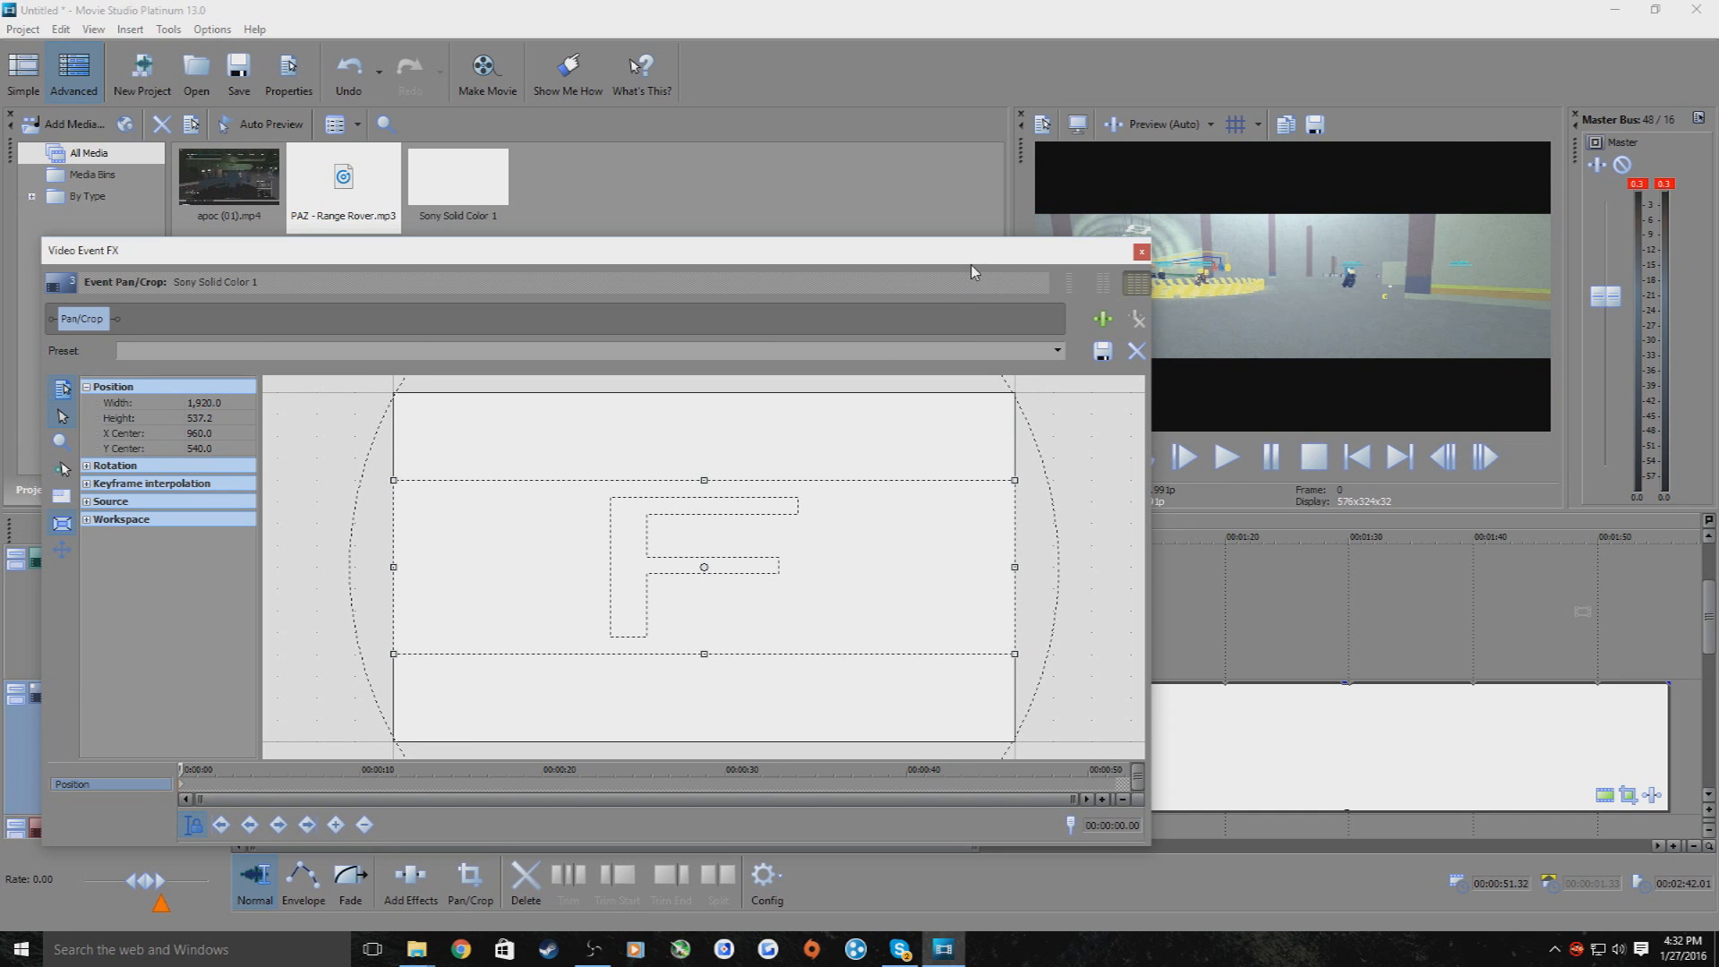
Reposition the Video Event FX window so the preview and the Text track's events can be seen beside it
drag(1005, 255, 778, 82)
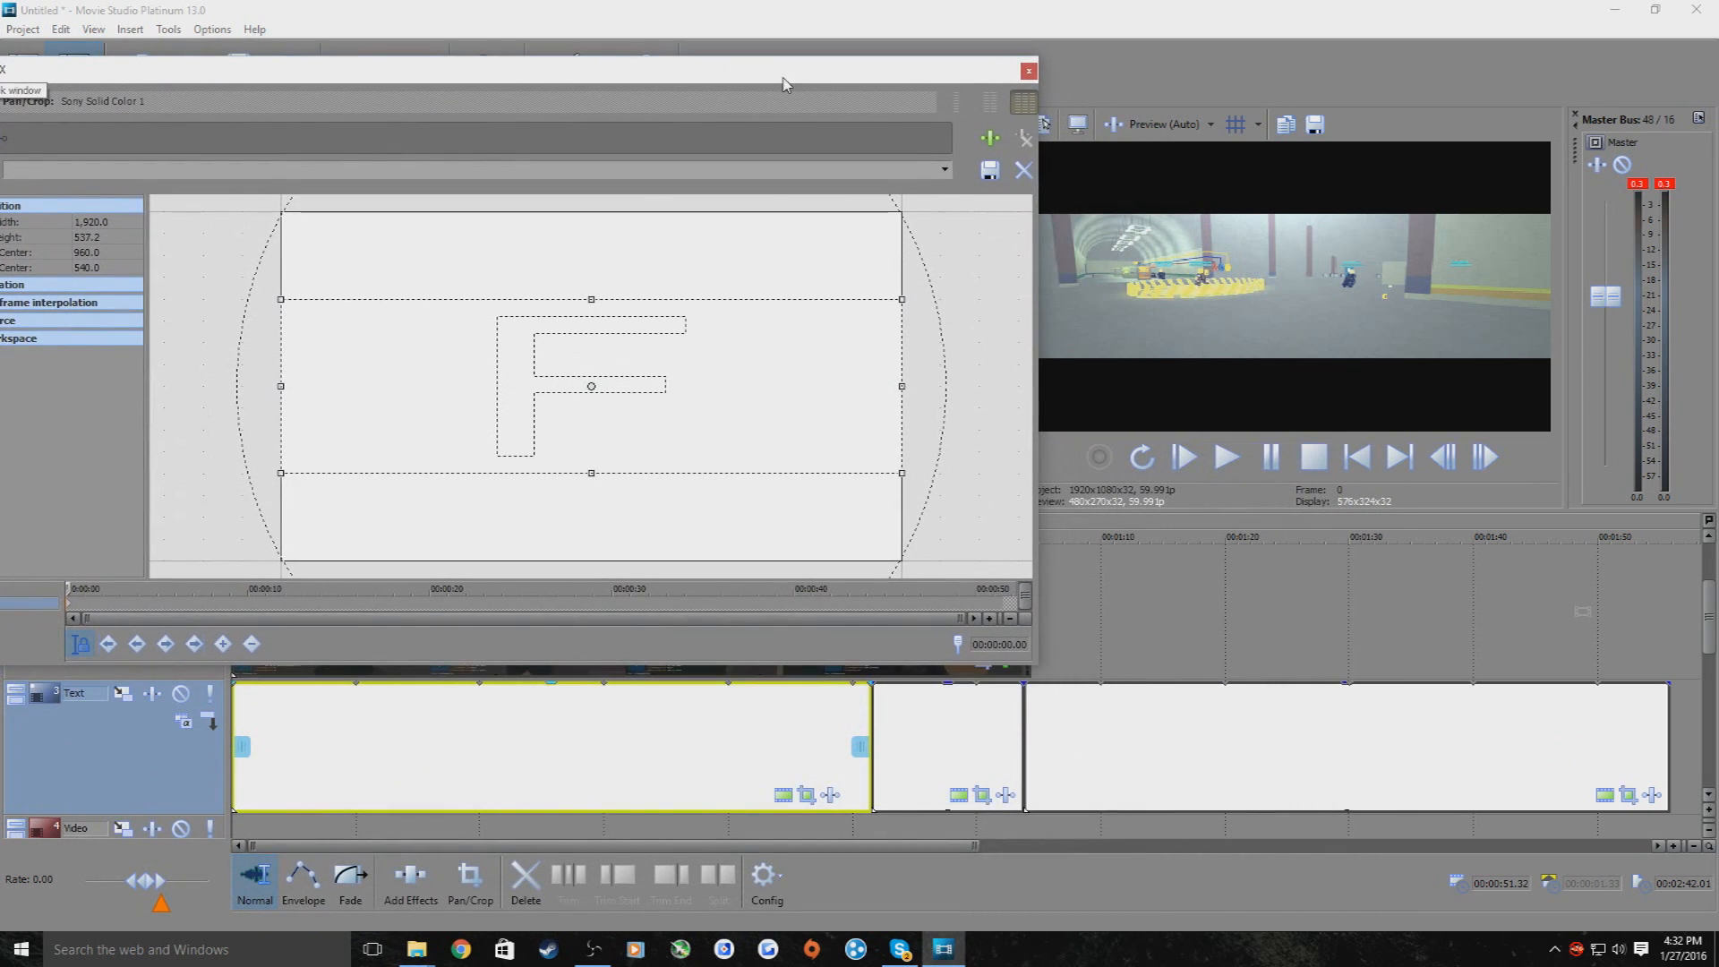
drag(386, 73, 473, 79)
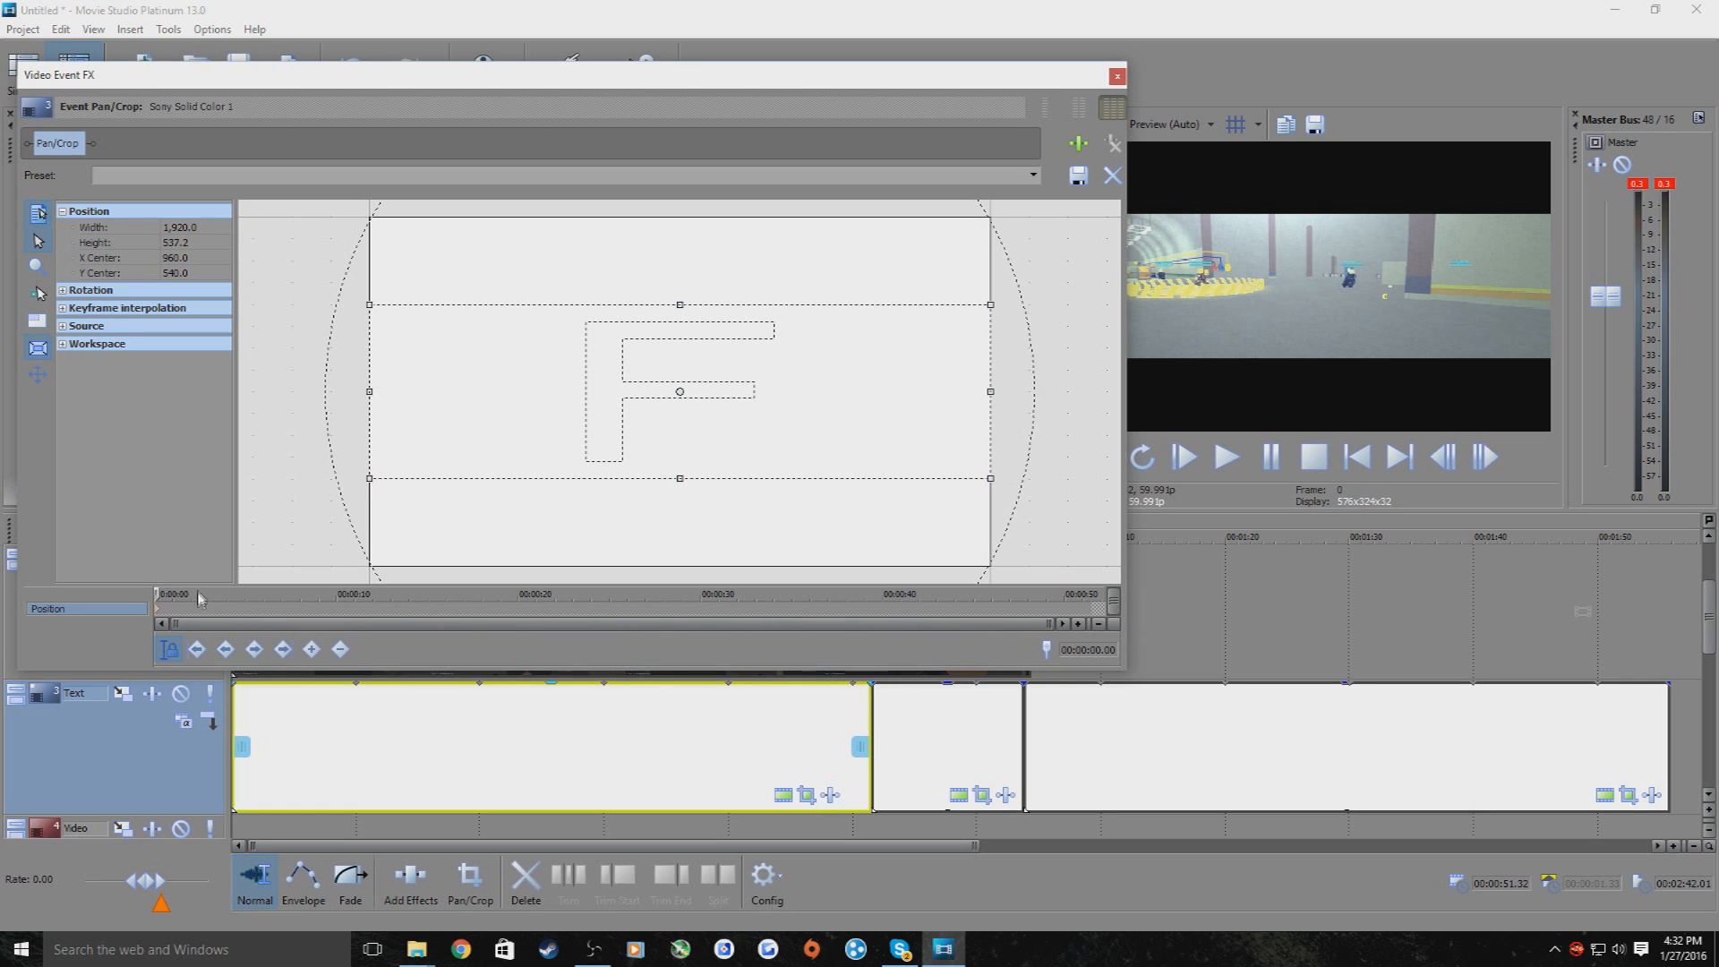
drag(591, 79, 583, 141)
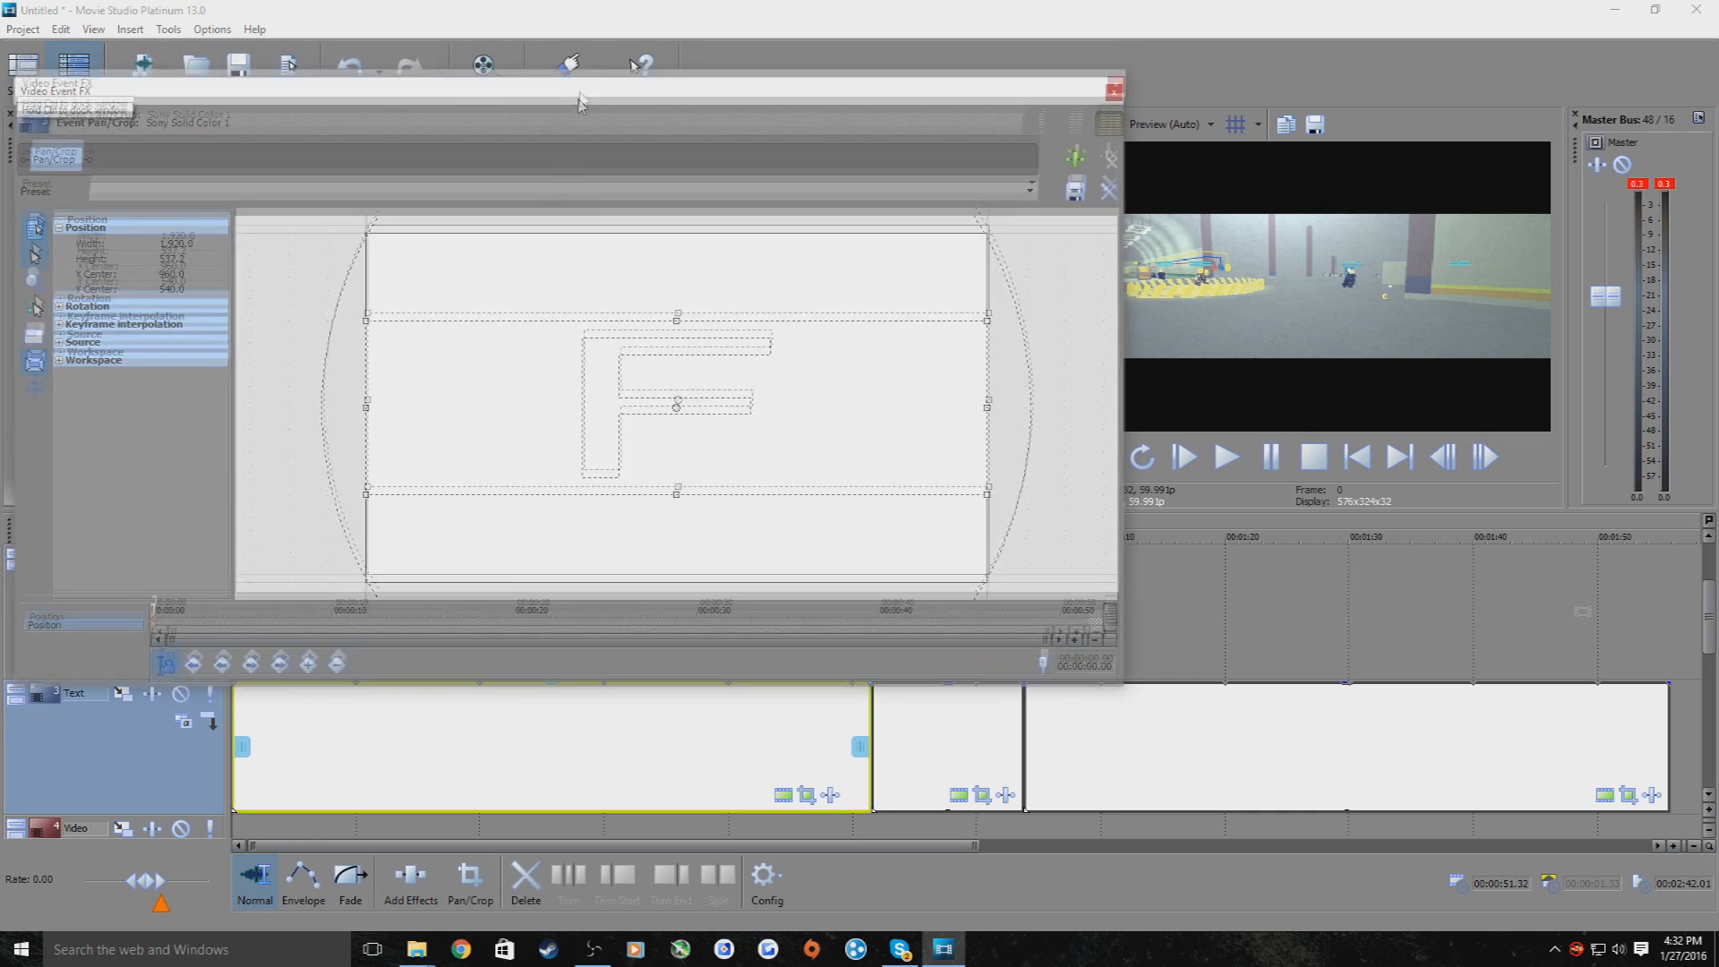
Keyframe the first white solid's Pan/Crop frame height to about 941.5 at 00:00:01.02 and close the Video Event FX window
drag(139, 656, 74, 659)
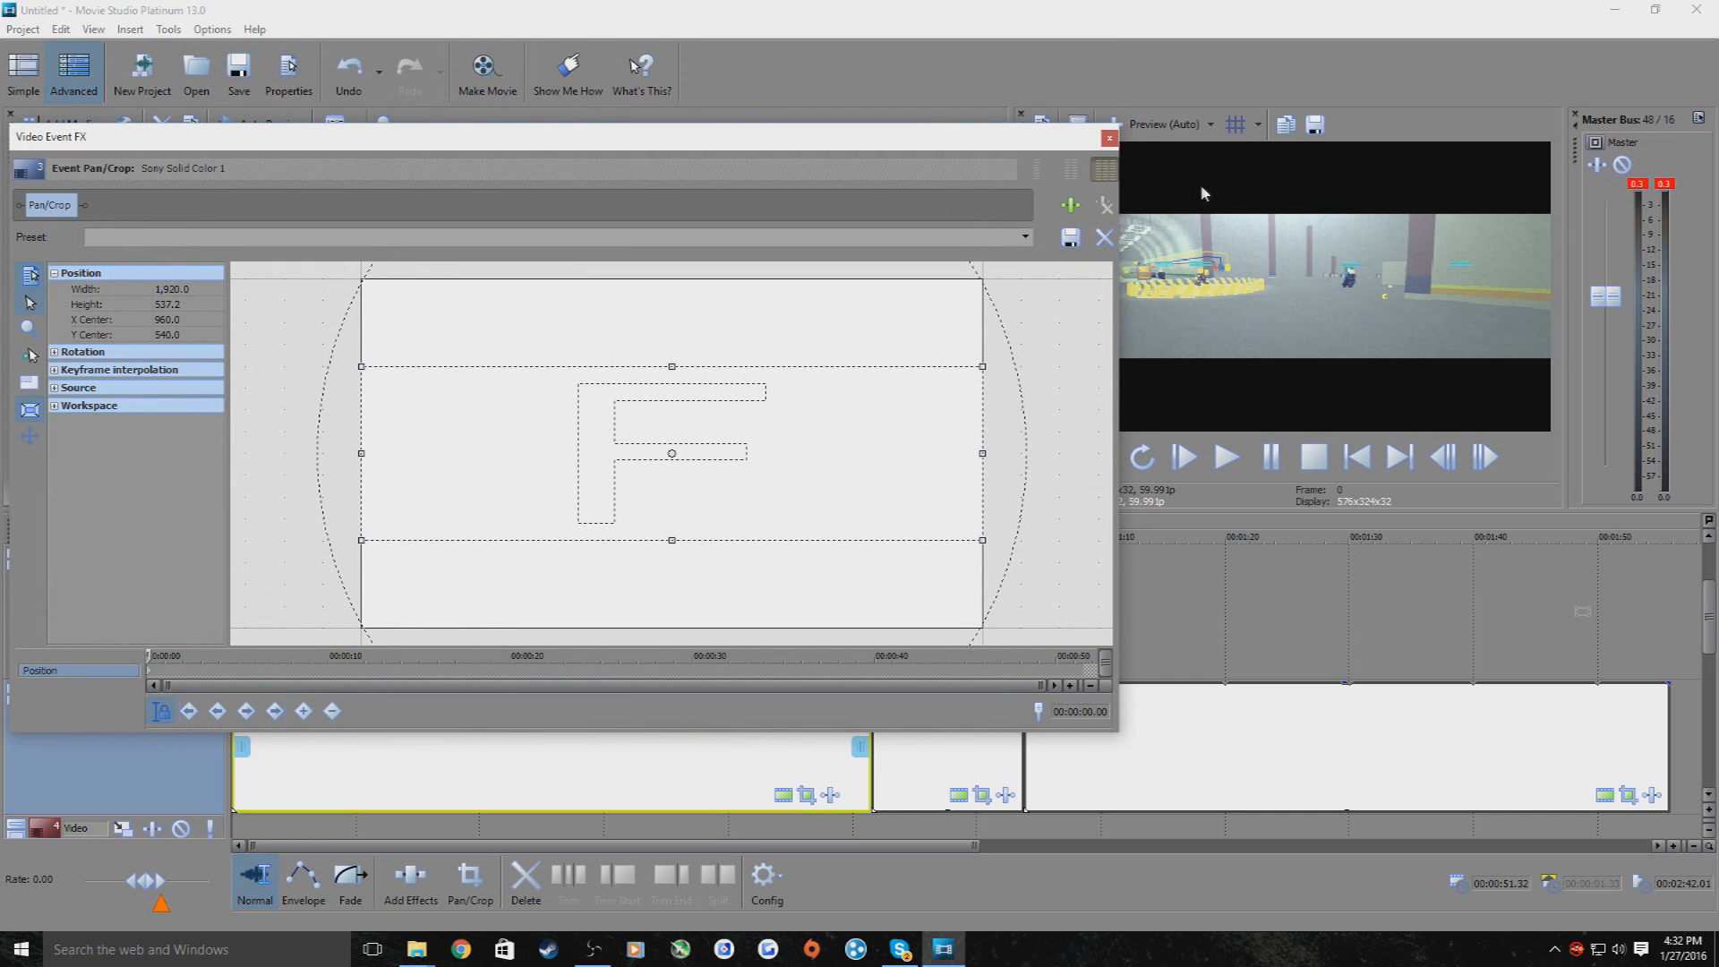
drag(876, 141, 823, 121)
drag(99, 634, 106, 634)
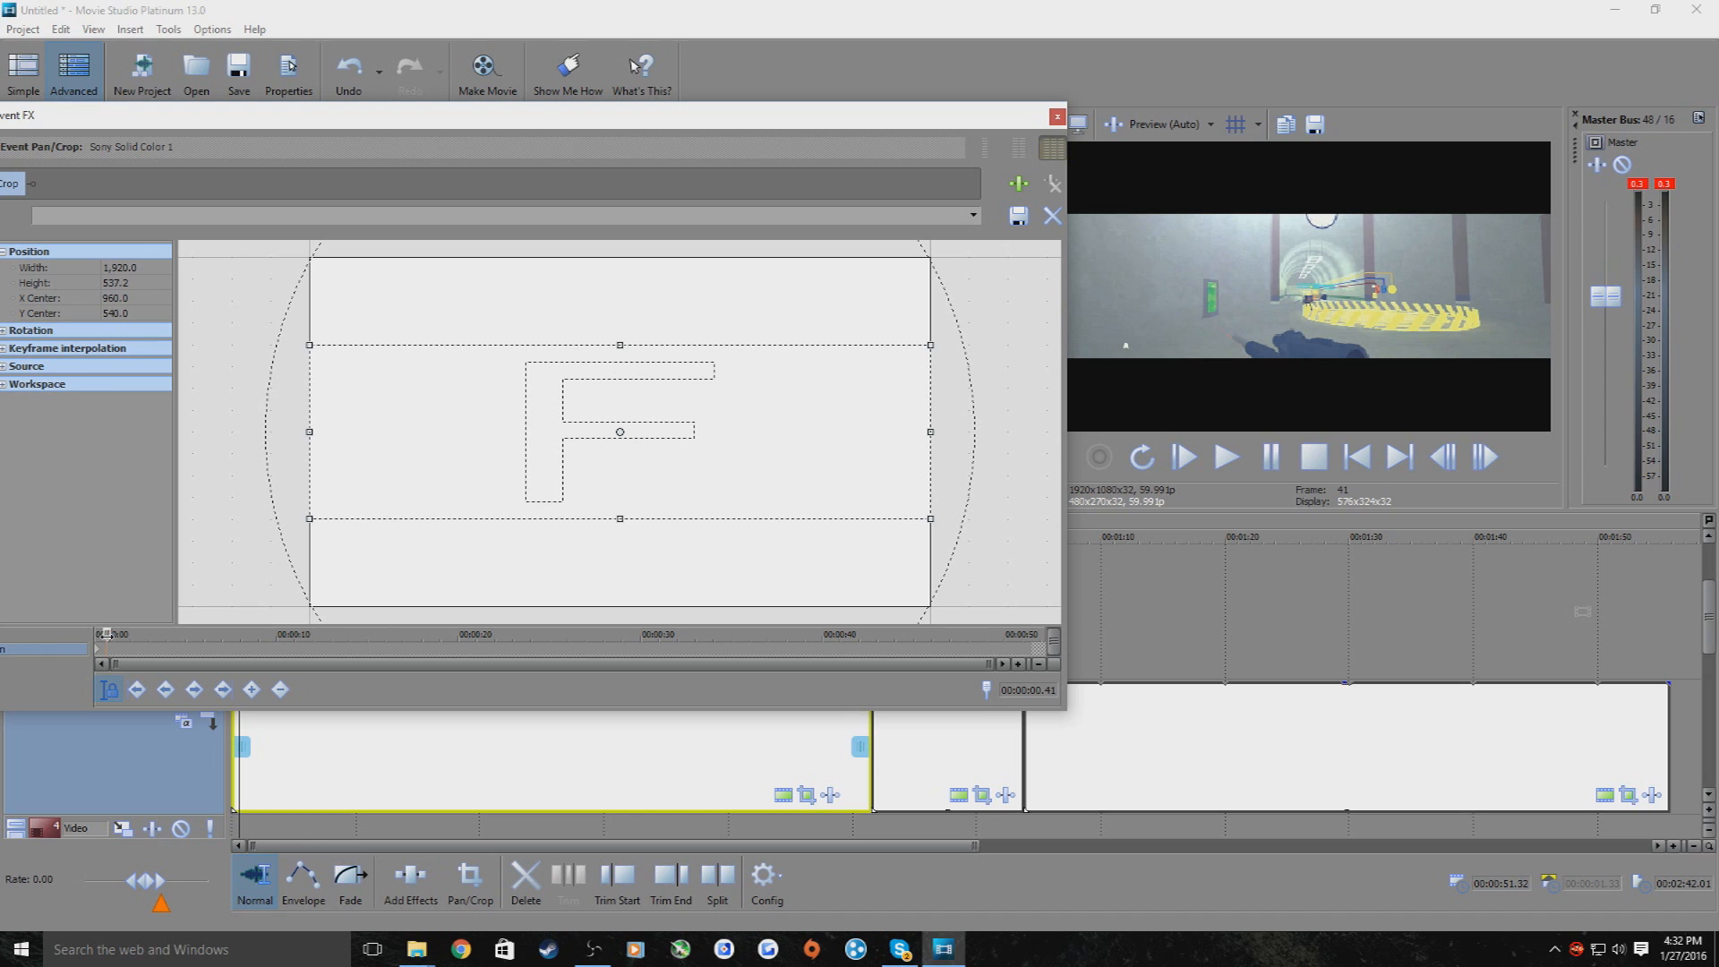
drag(106, 634, 114, 634)
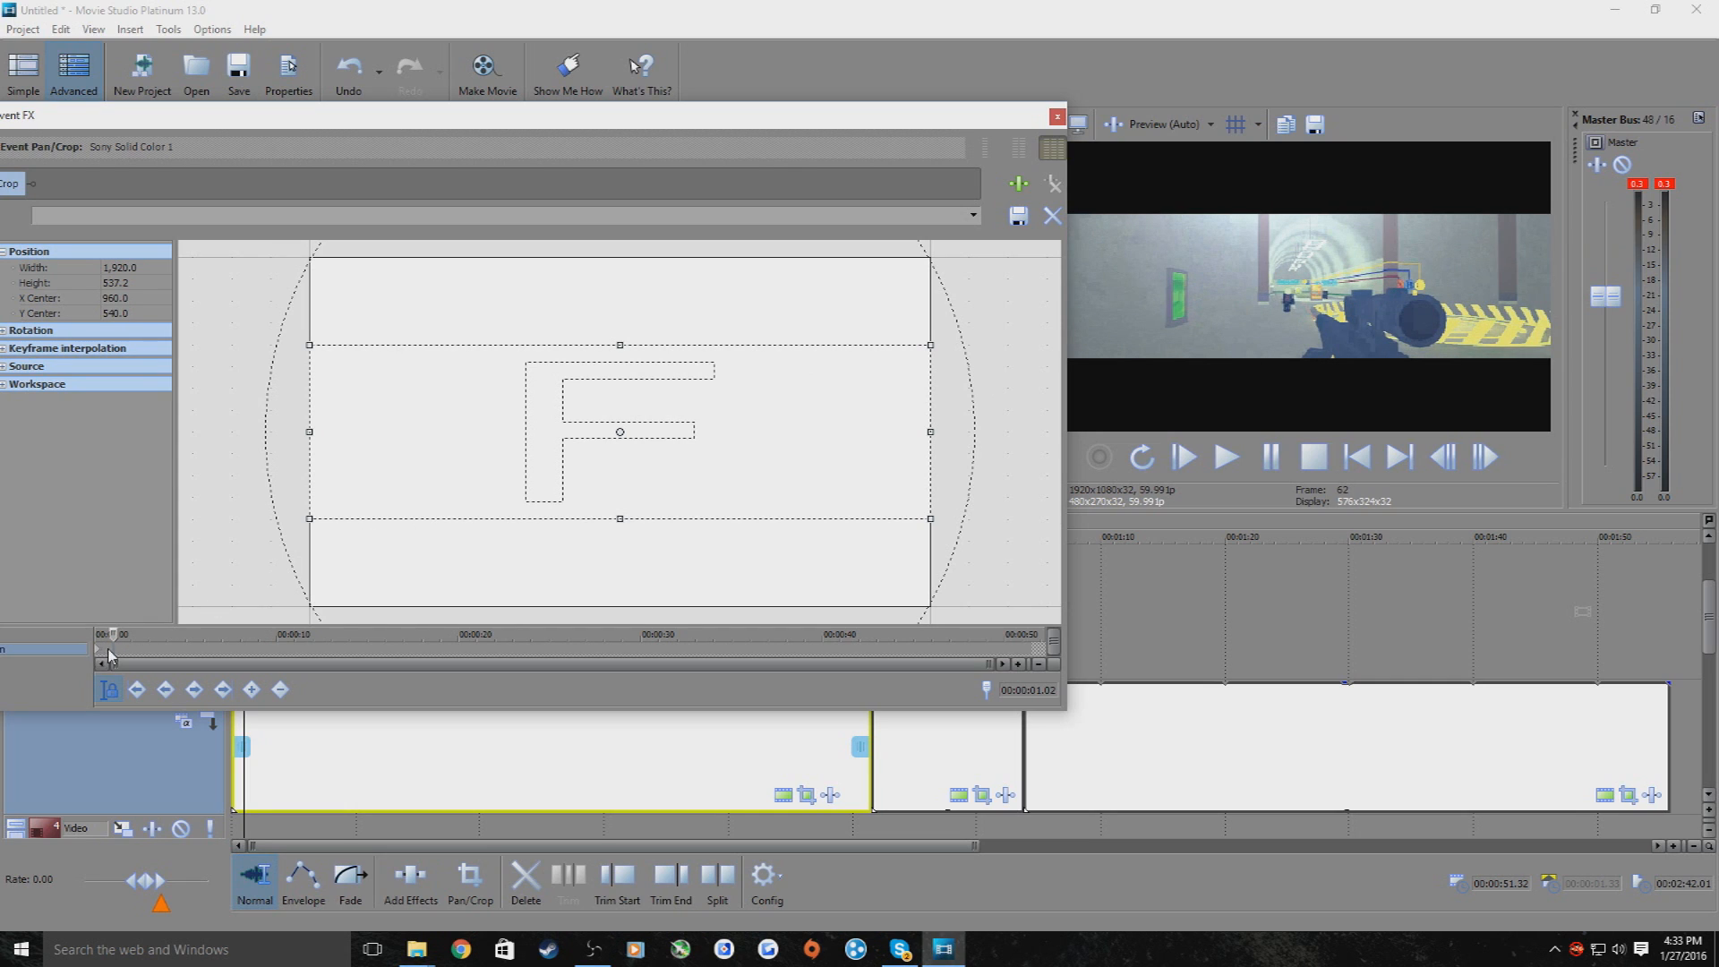
drag(619, 345, 631, 279)
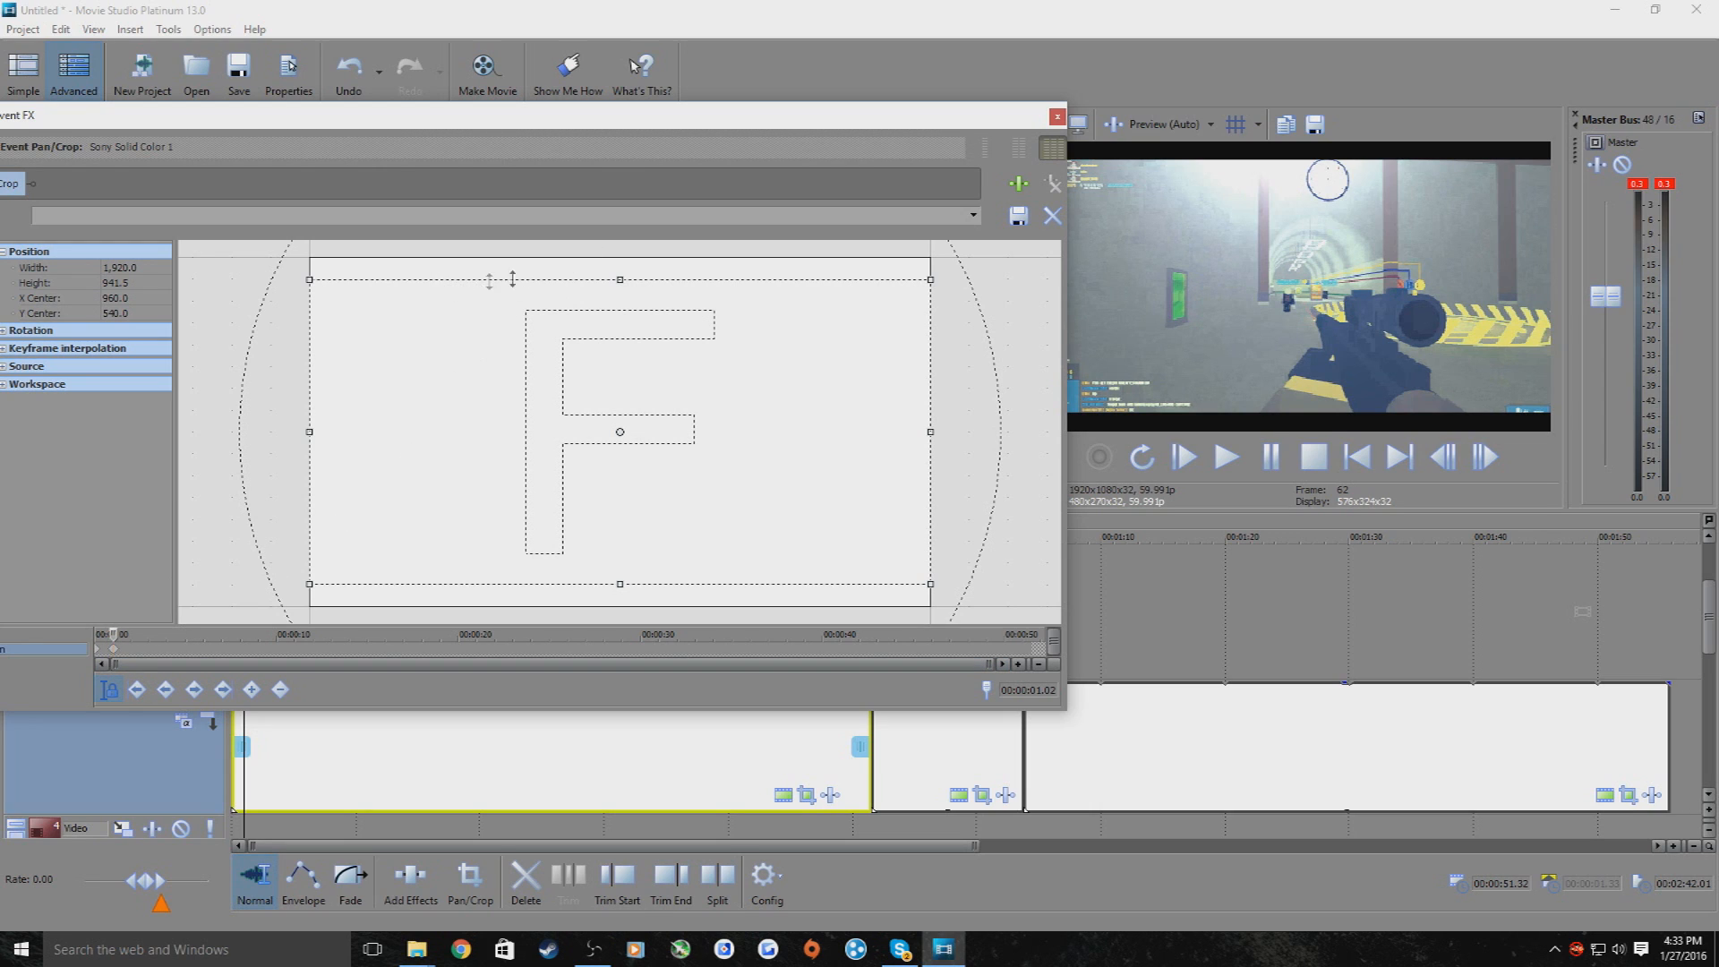
click(1057, 117)
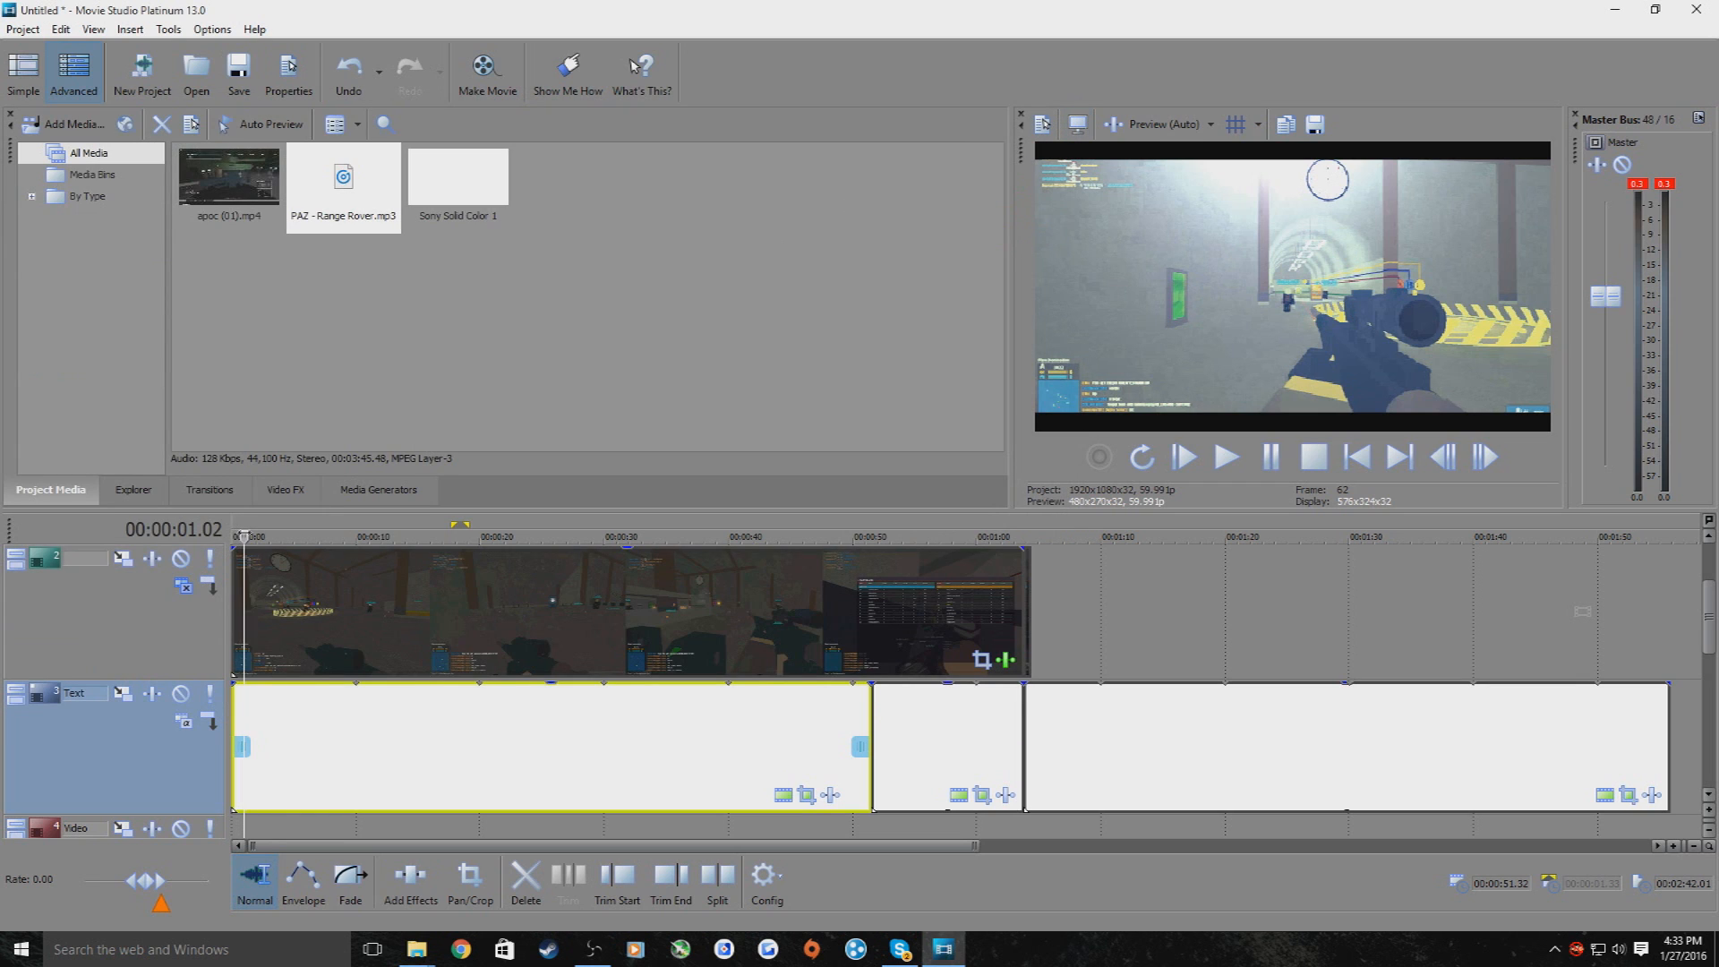
Play the project's first seconds a few times to check the opening black bars, and return the playhead to the start
key(ctrl+Home)
click(1241, 453)
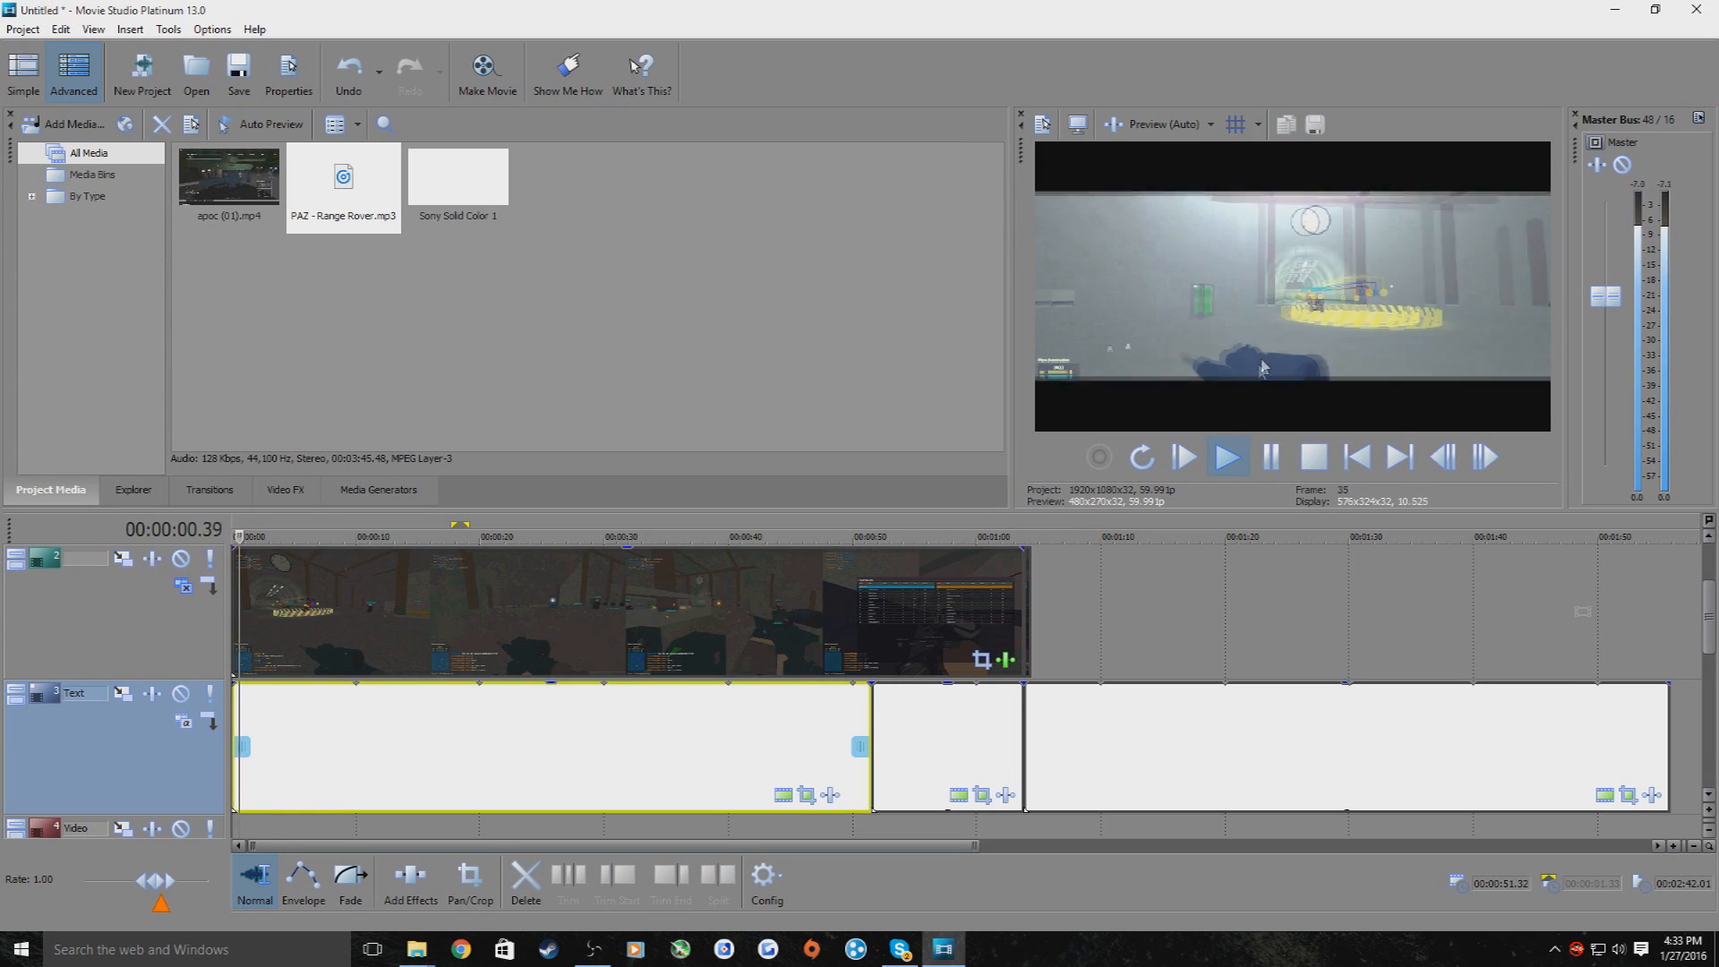
click(1265, 461)
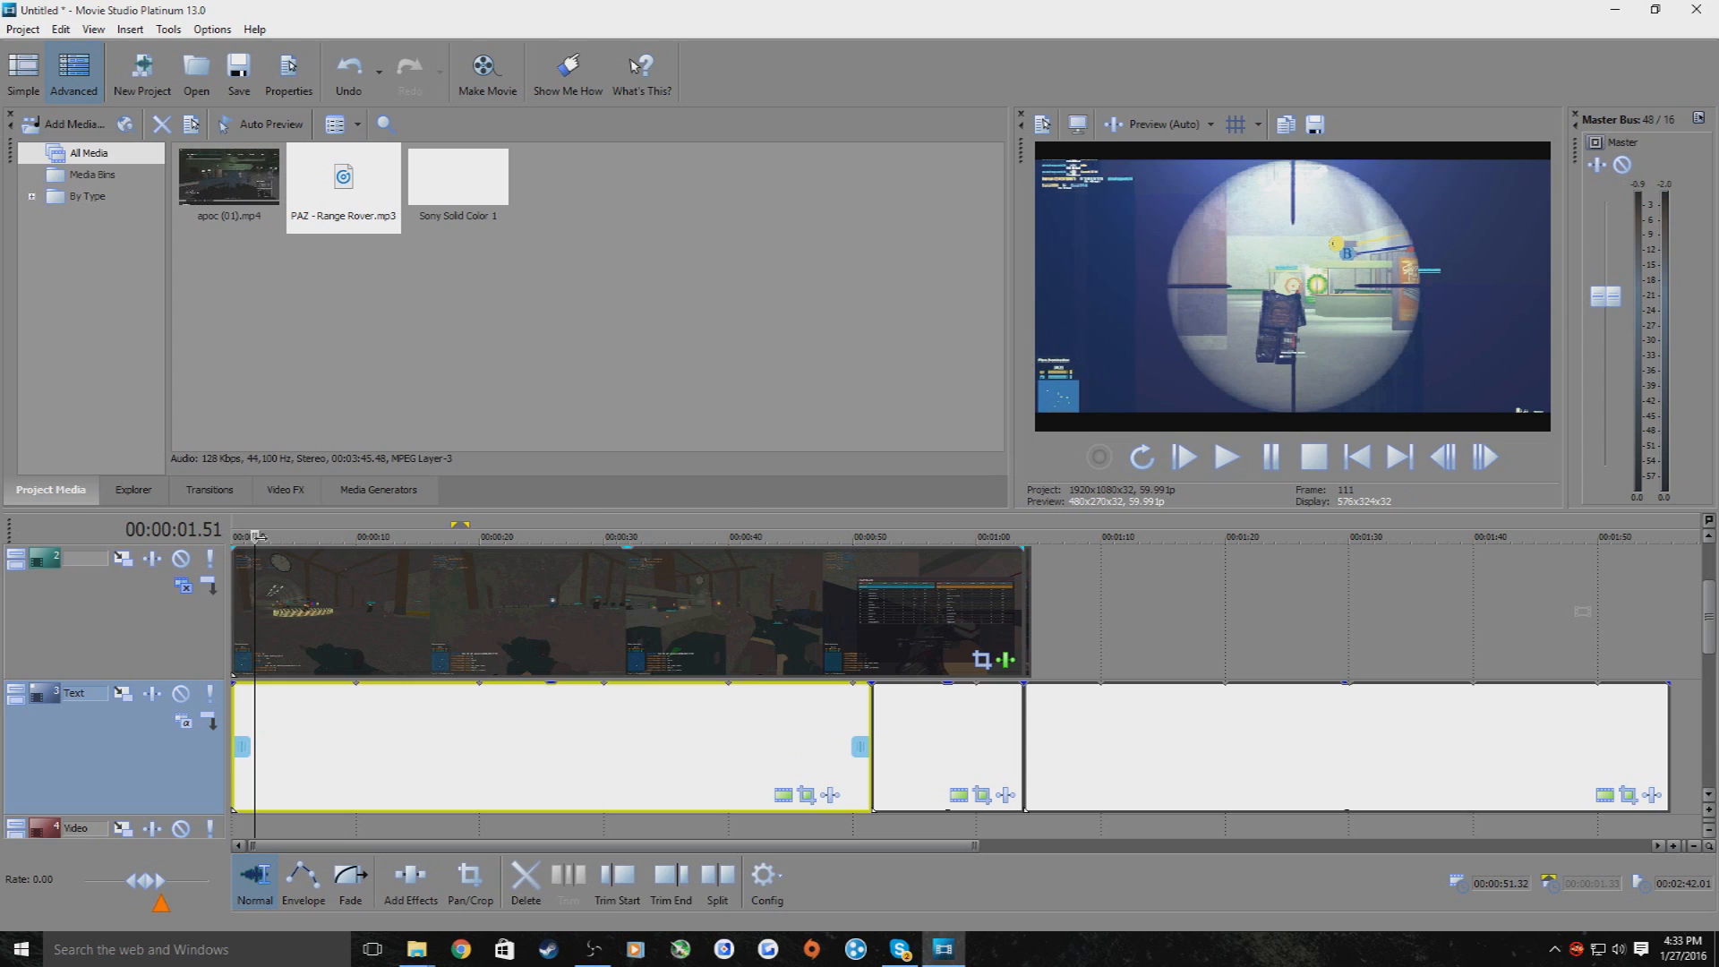
key(ctrl+Home)
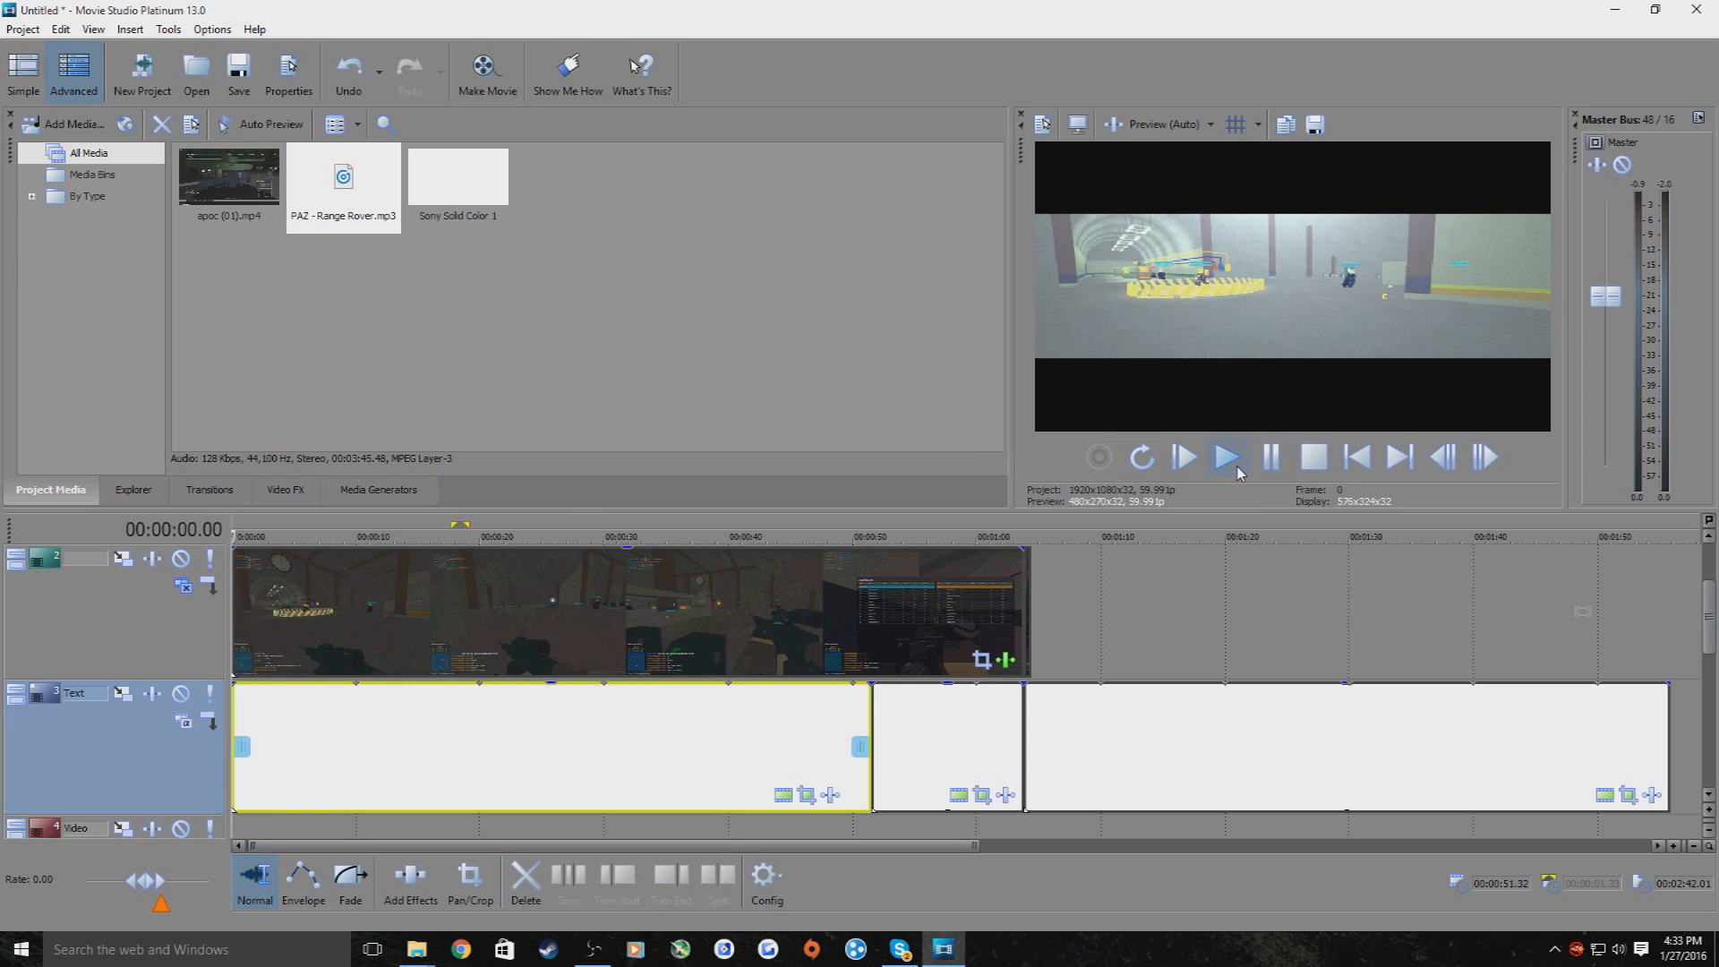
click(1235, 468)
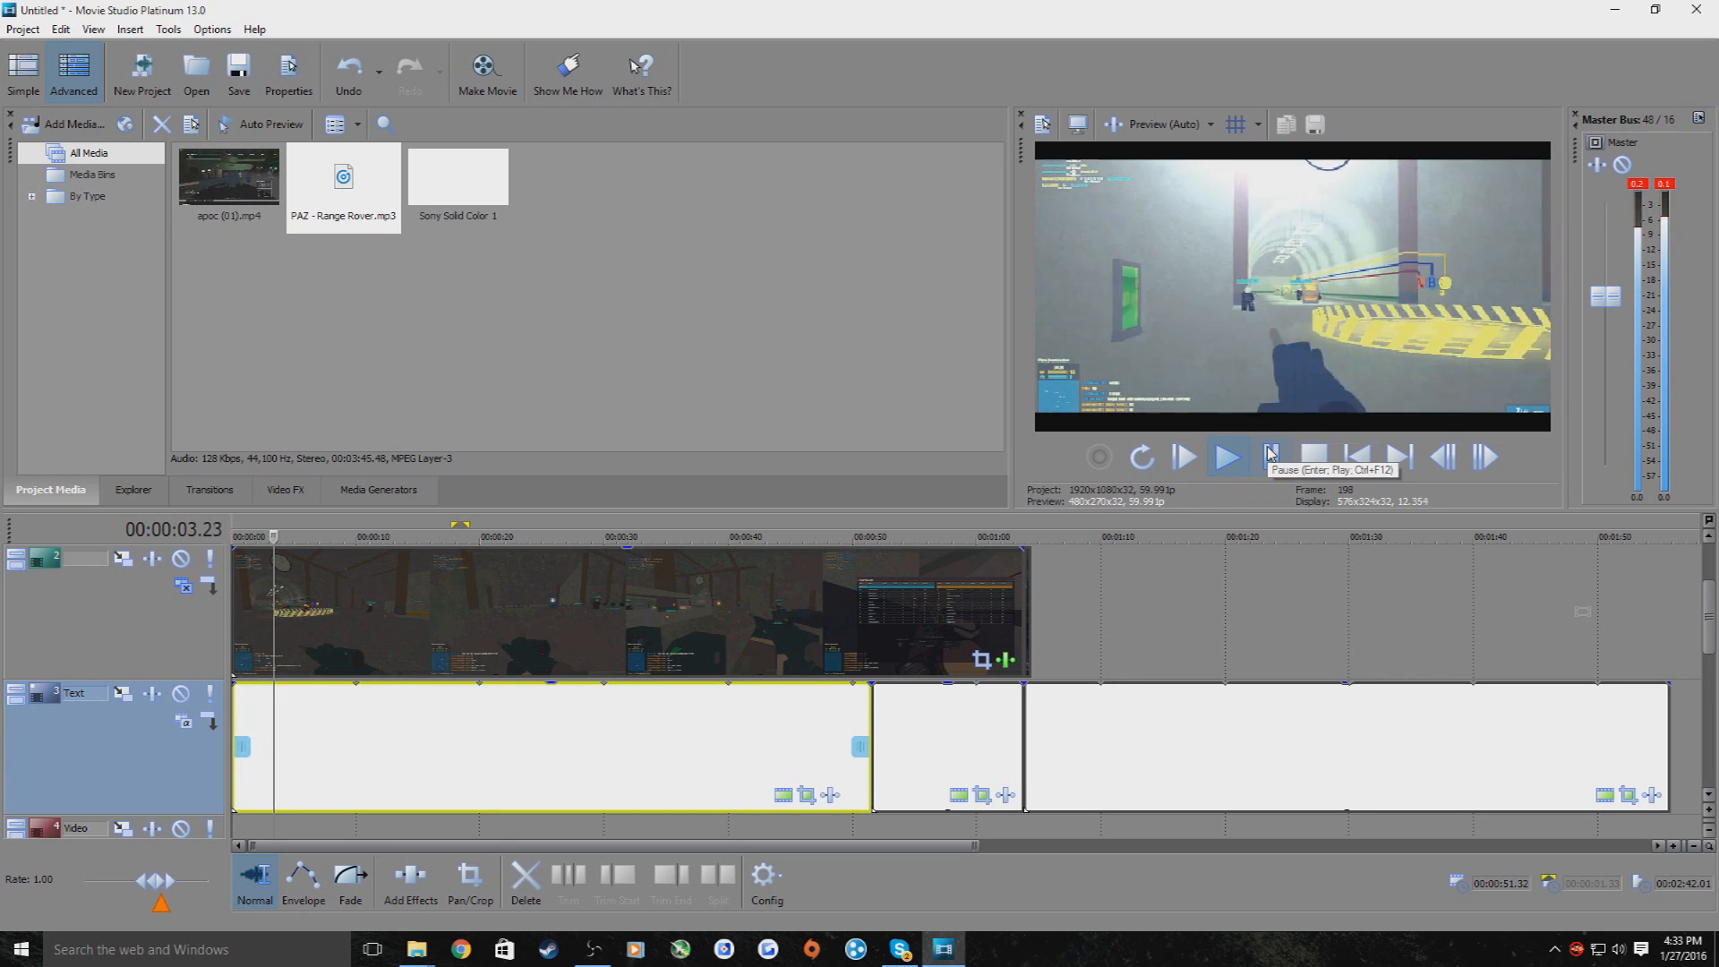
click(1271, 455)
drag(275, 536, 215, 538)
click(1227, 457)
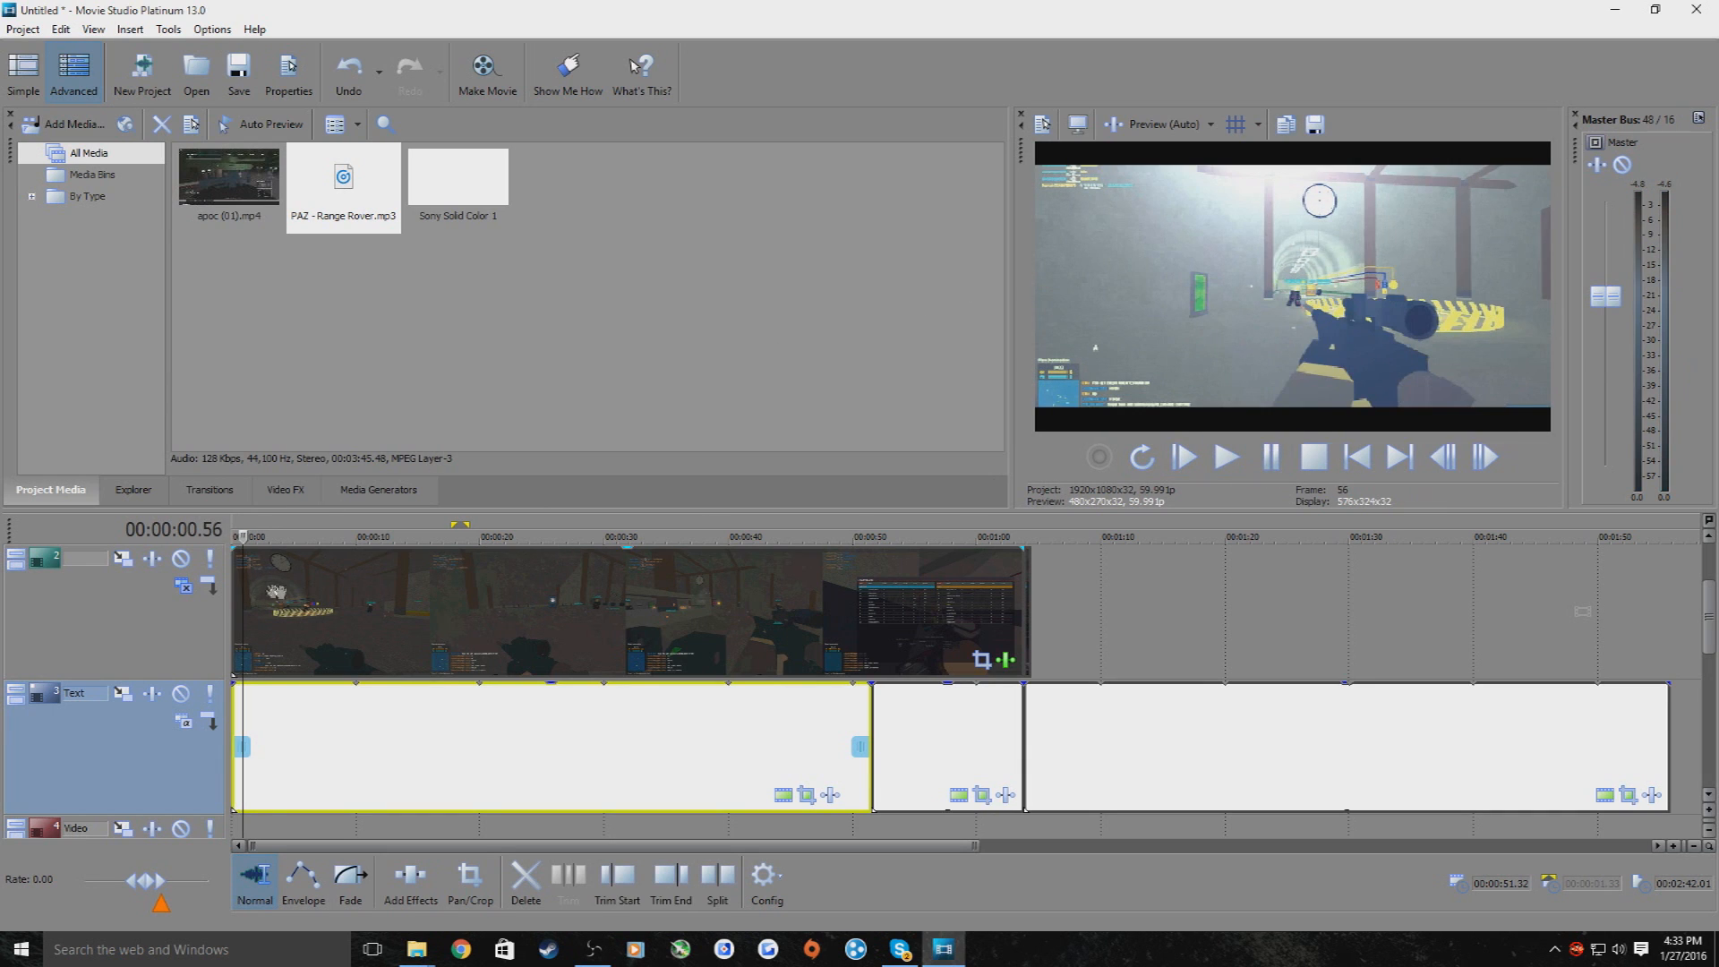
drag(248, 542, 221, 544)
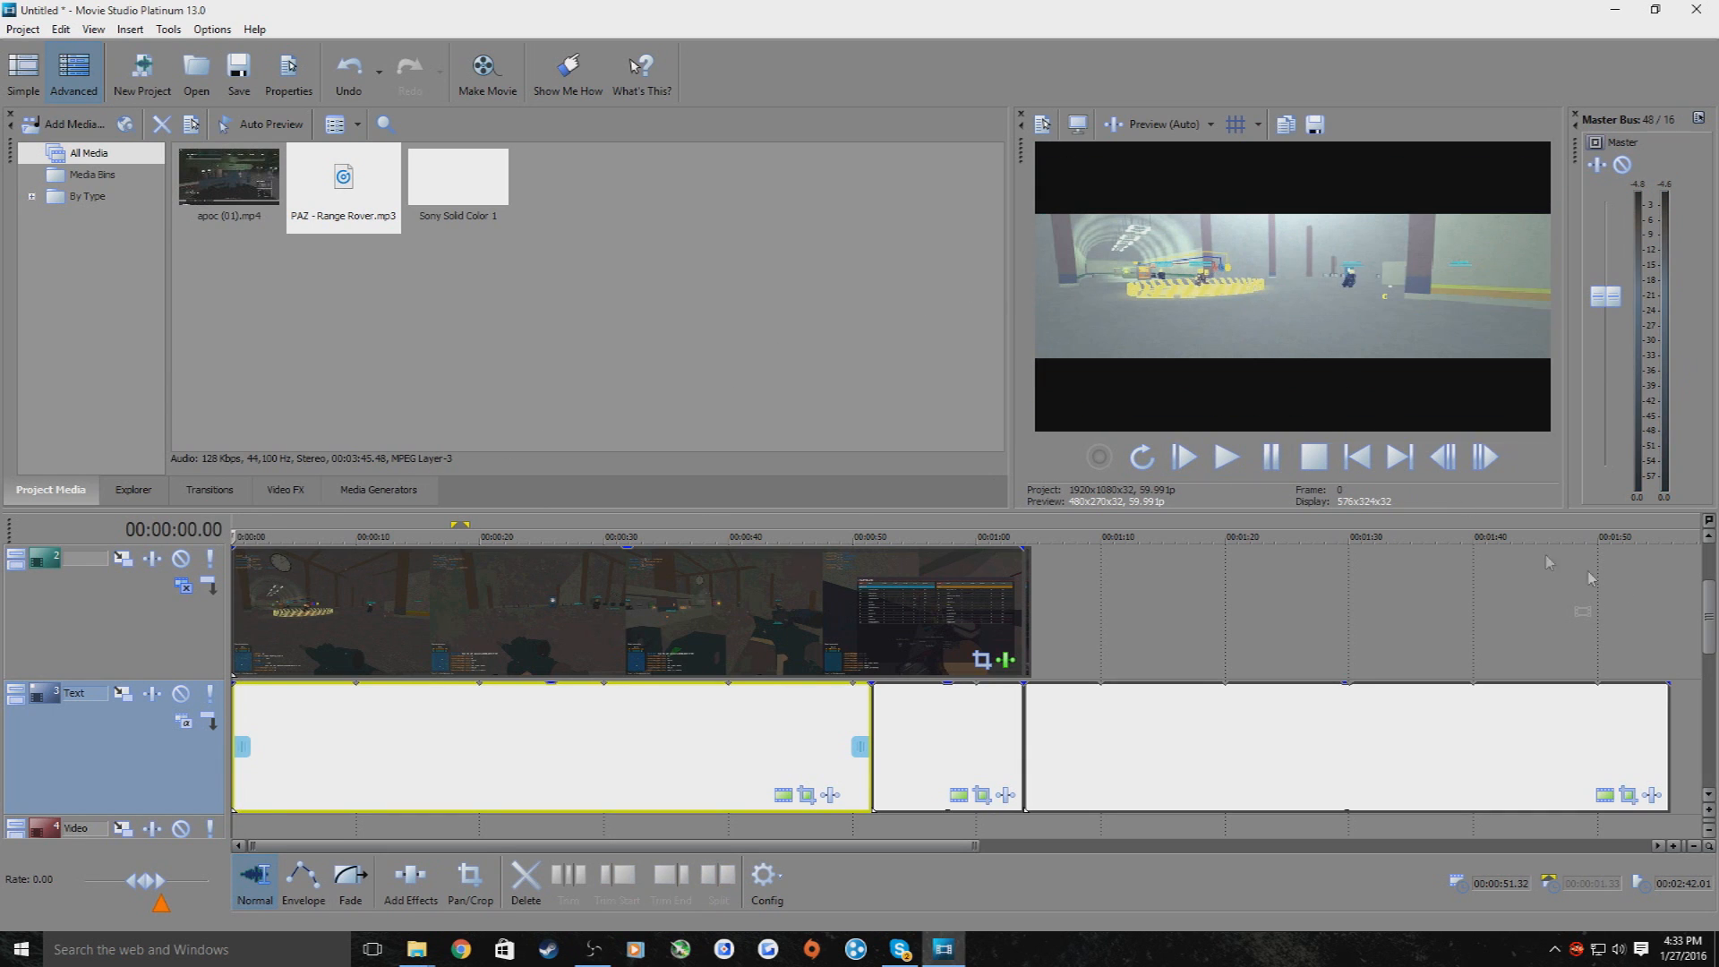
Insert an extra video track at the top of the timeline and delete it again
drag(1715, 627, 1716, 598)
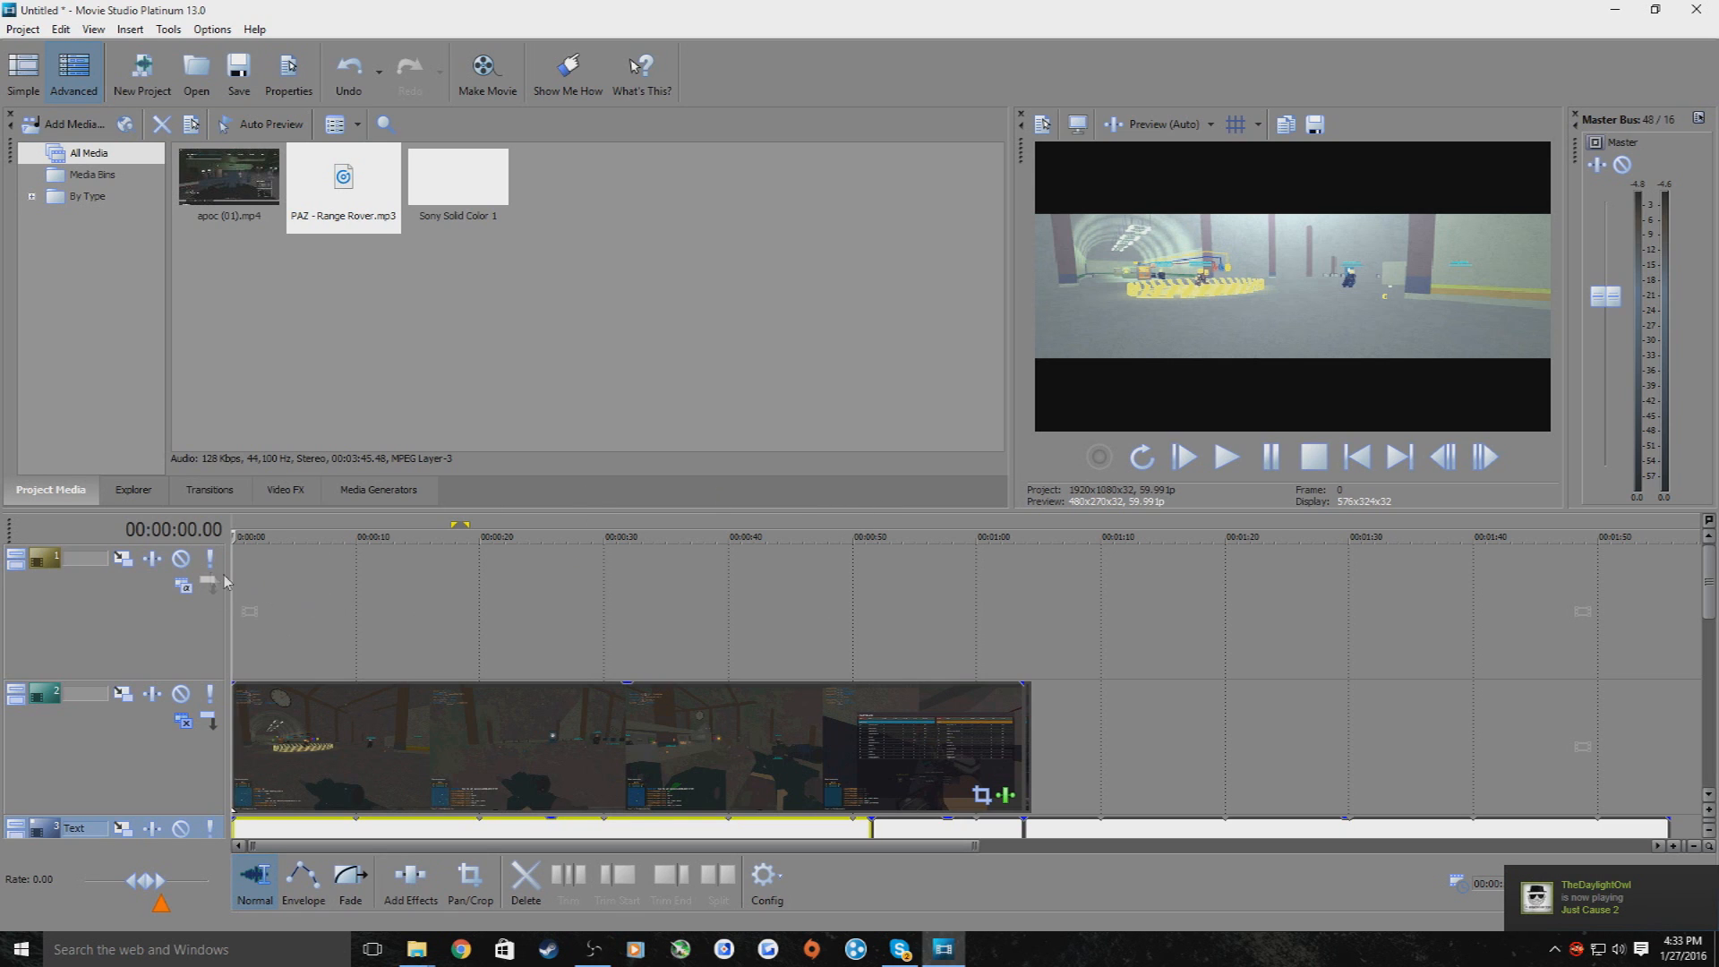
right_click(339, 564)
click(403, 623)
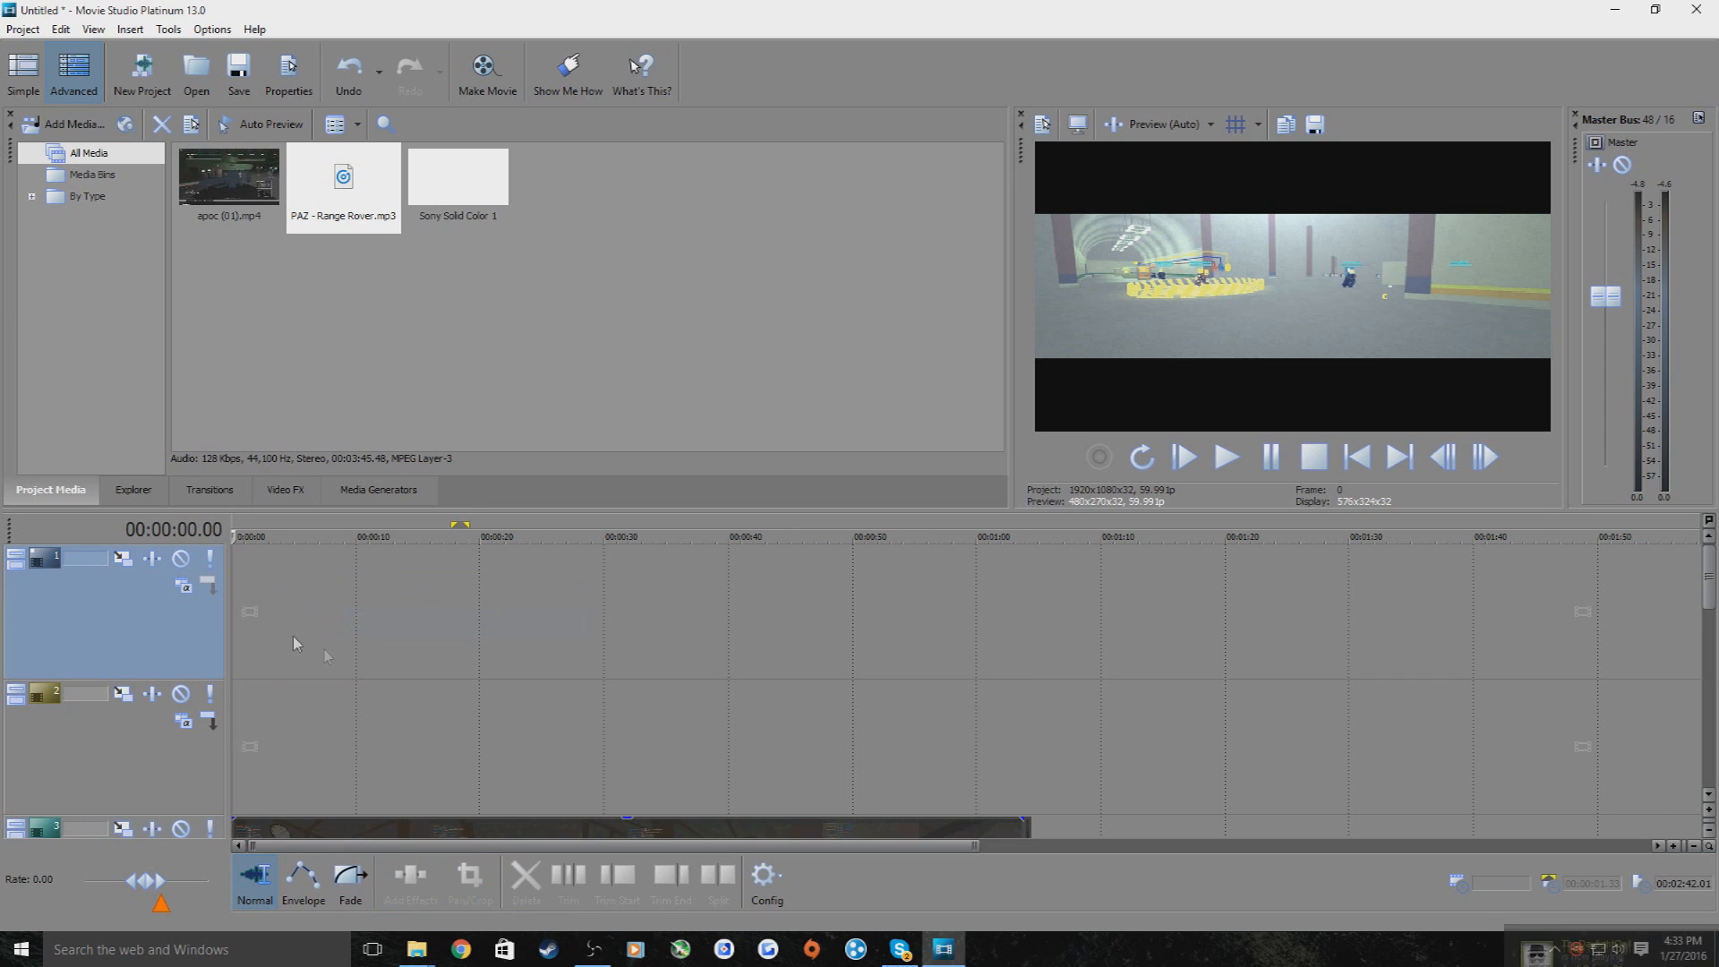
right_click(341, 735)
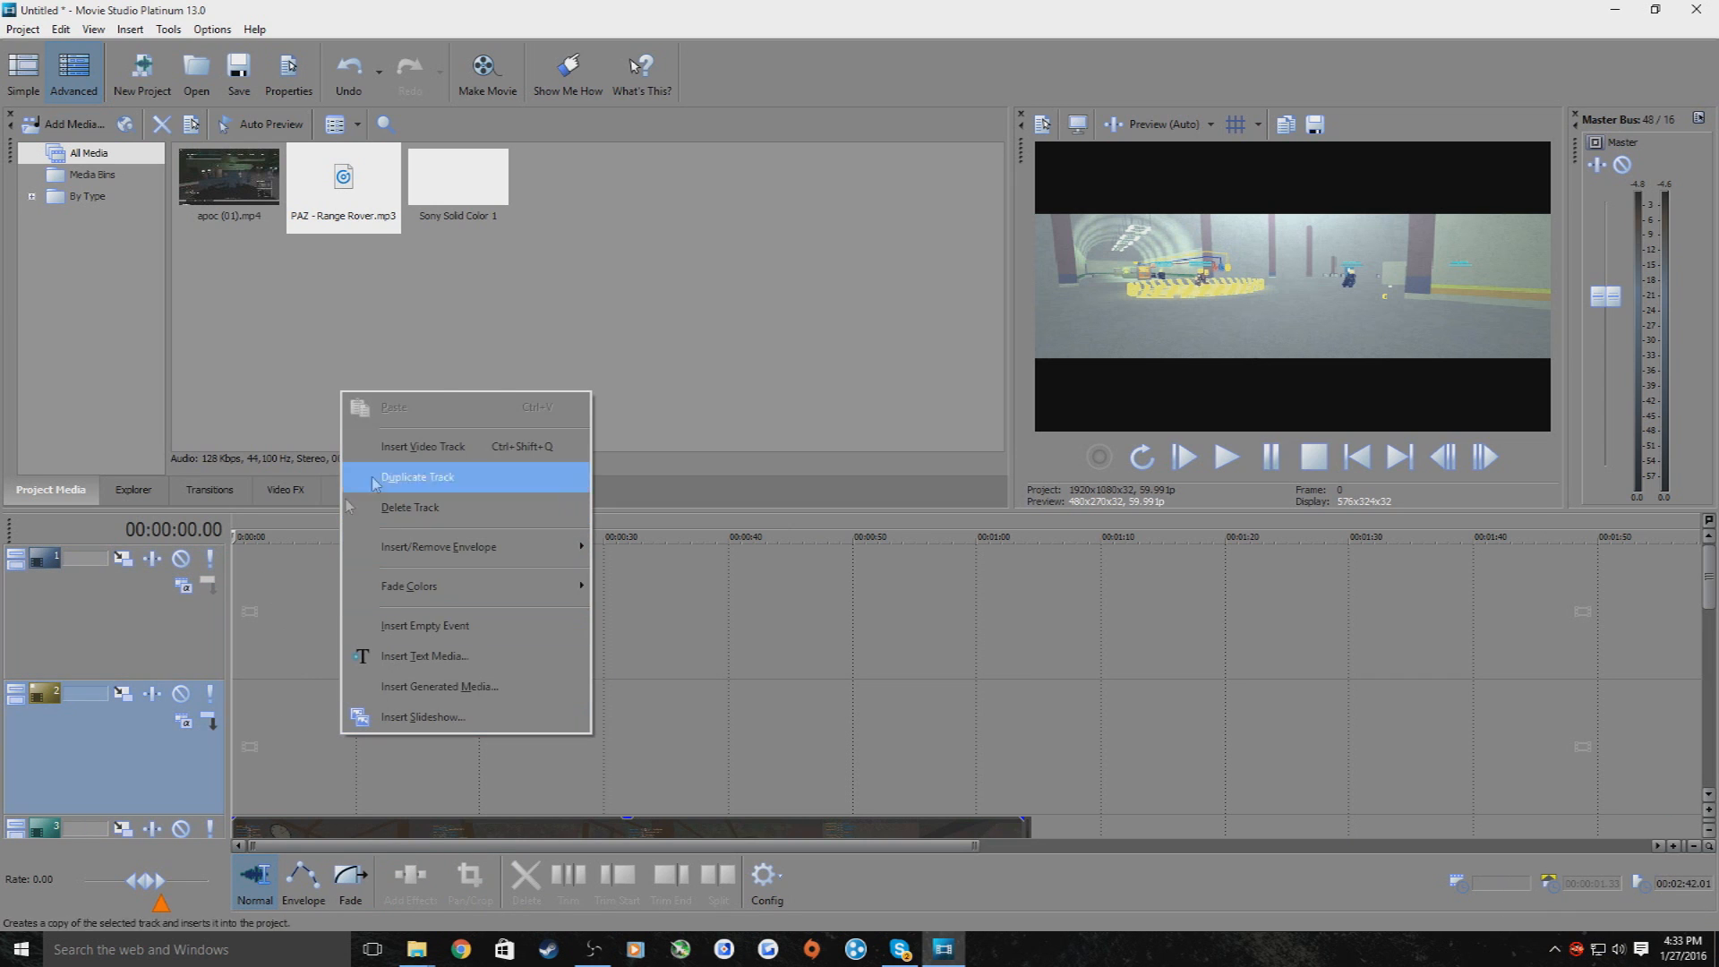
right_click(281, 583)
click(349, 697)
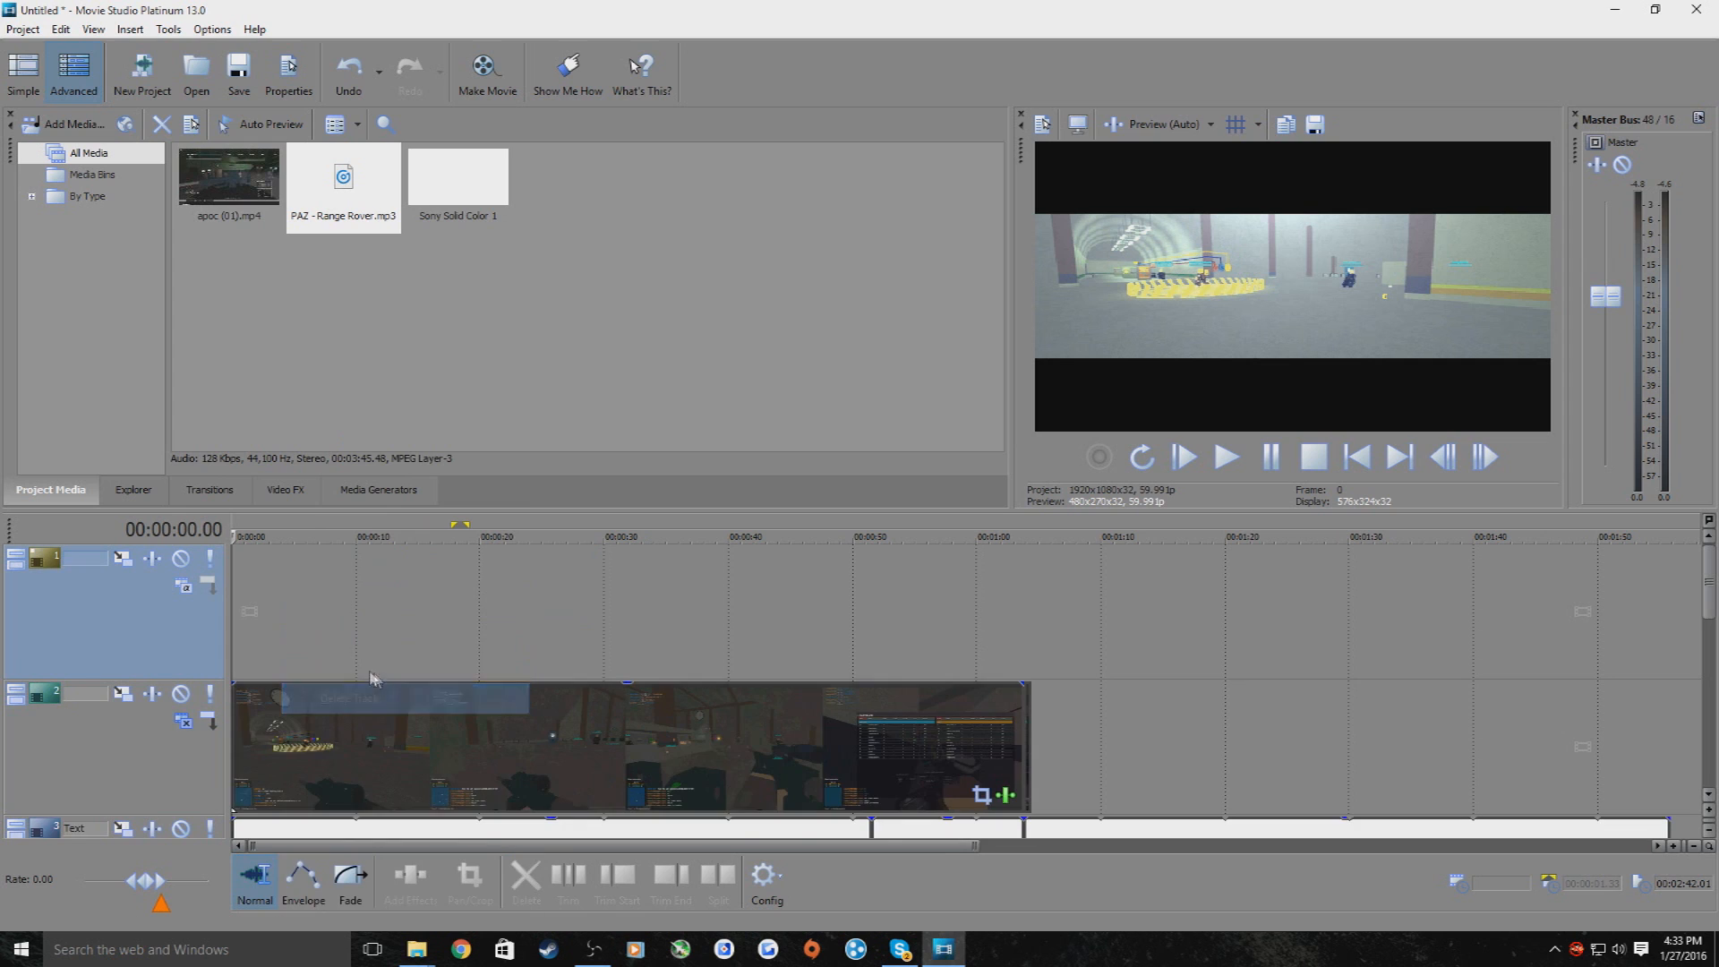
Insert text media at the start of the empty top video track and clear its sample text
right_click(283, 582)
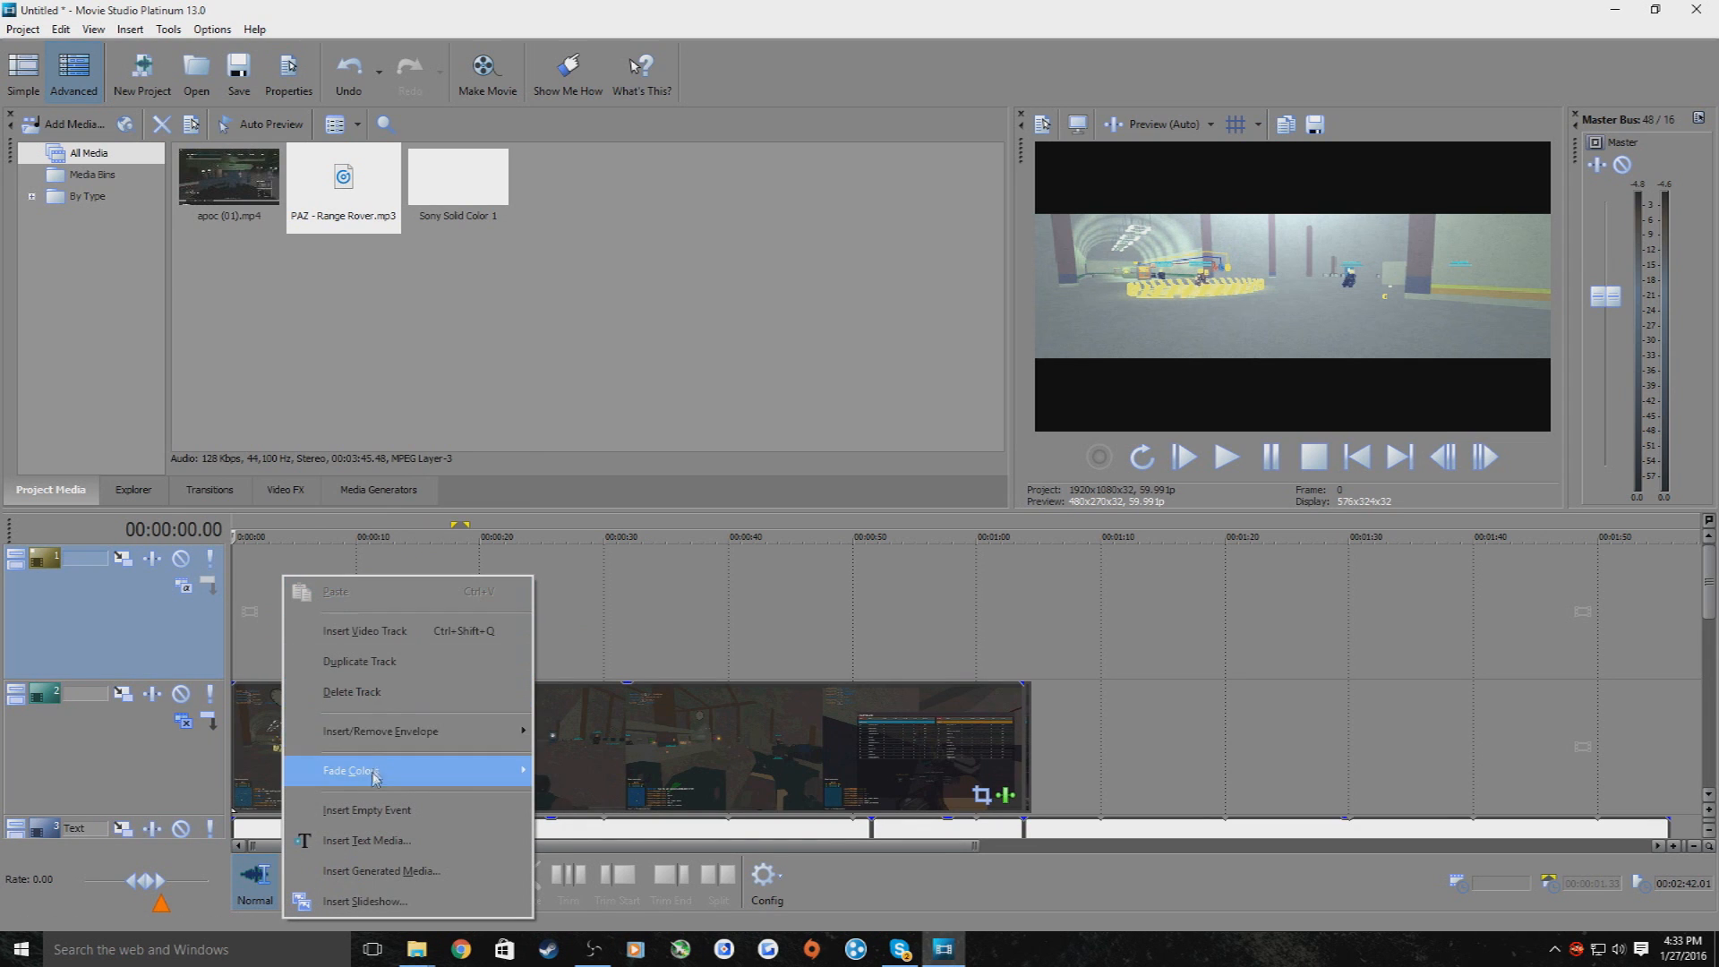
right_click(255, 582)
click(383, 840)
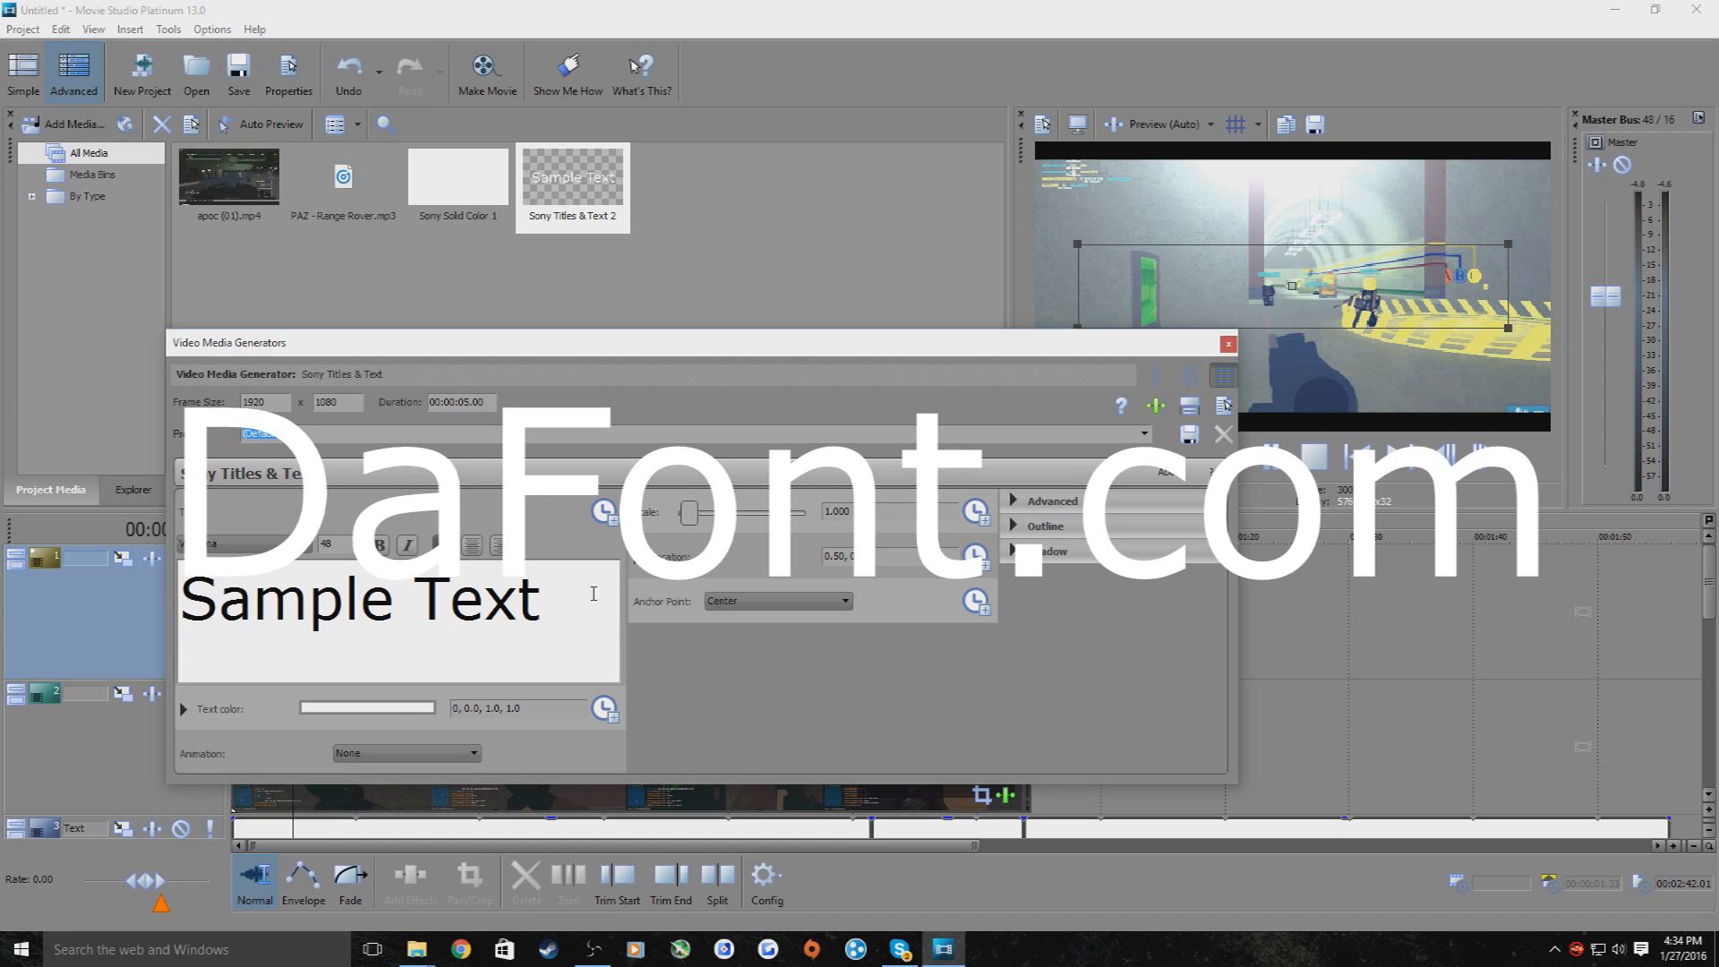
drag(544, 603, 148, 610)
key(BackSpace)
Set the title's font to Animal Silence, enter "Bandites" as its text and close the media generator
click(304, 543)
scroll(306, 727, up, 15)
scroll(268, 729, up, 15)
scroll(260, 723, up, 5)
click(284, 608)
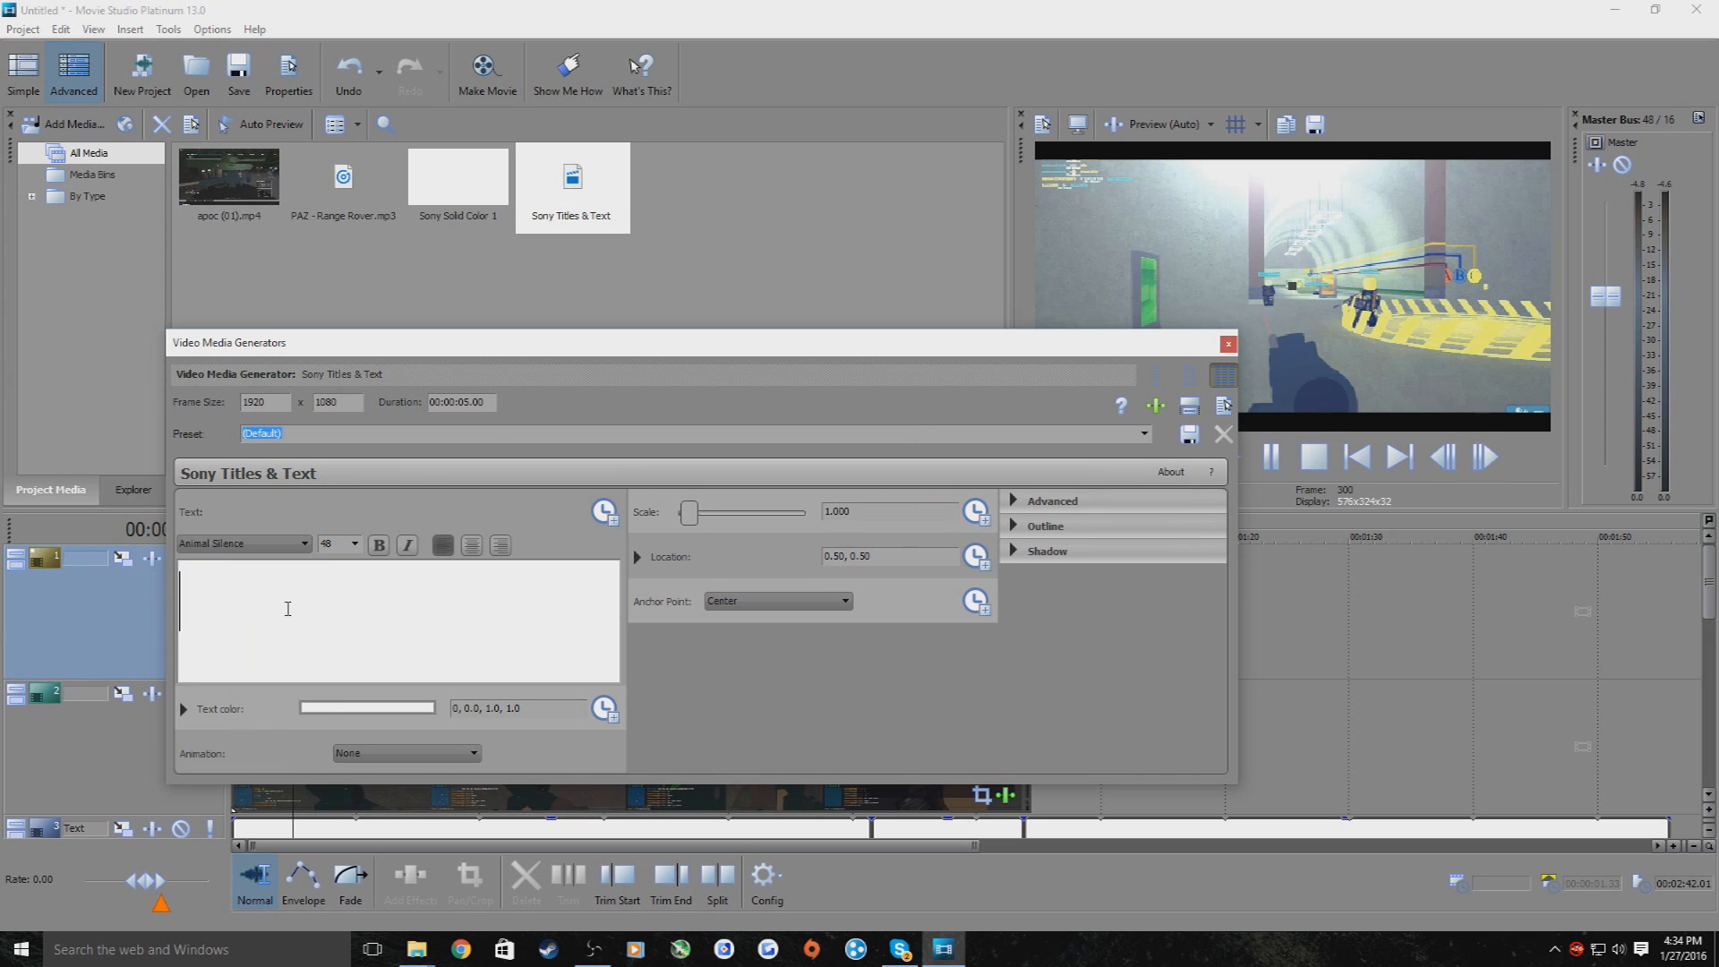
text(Bandites)
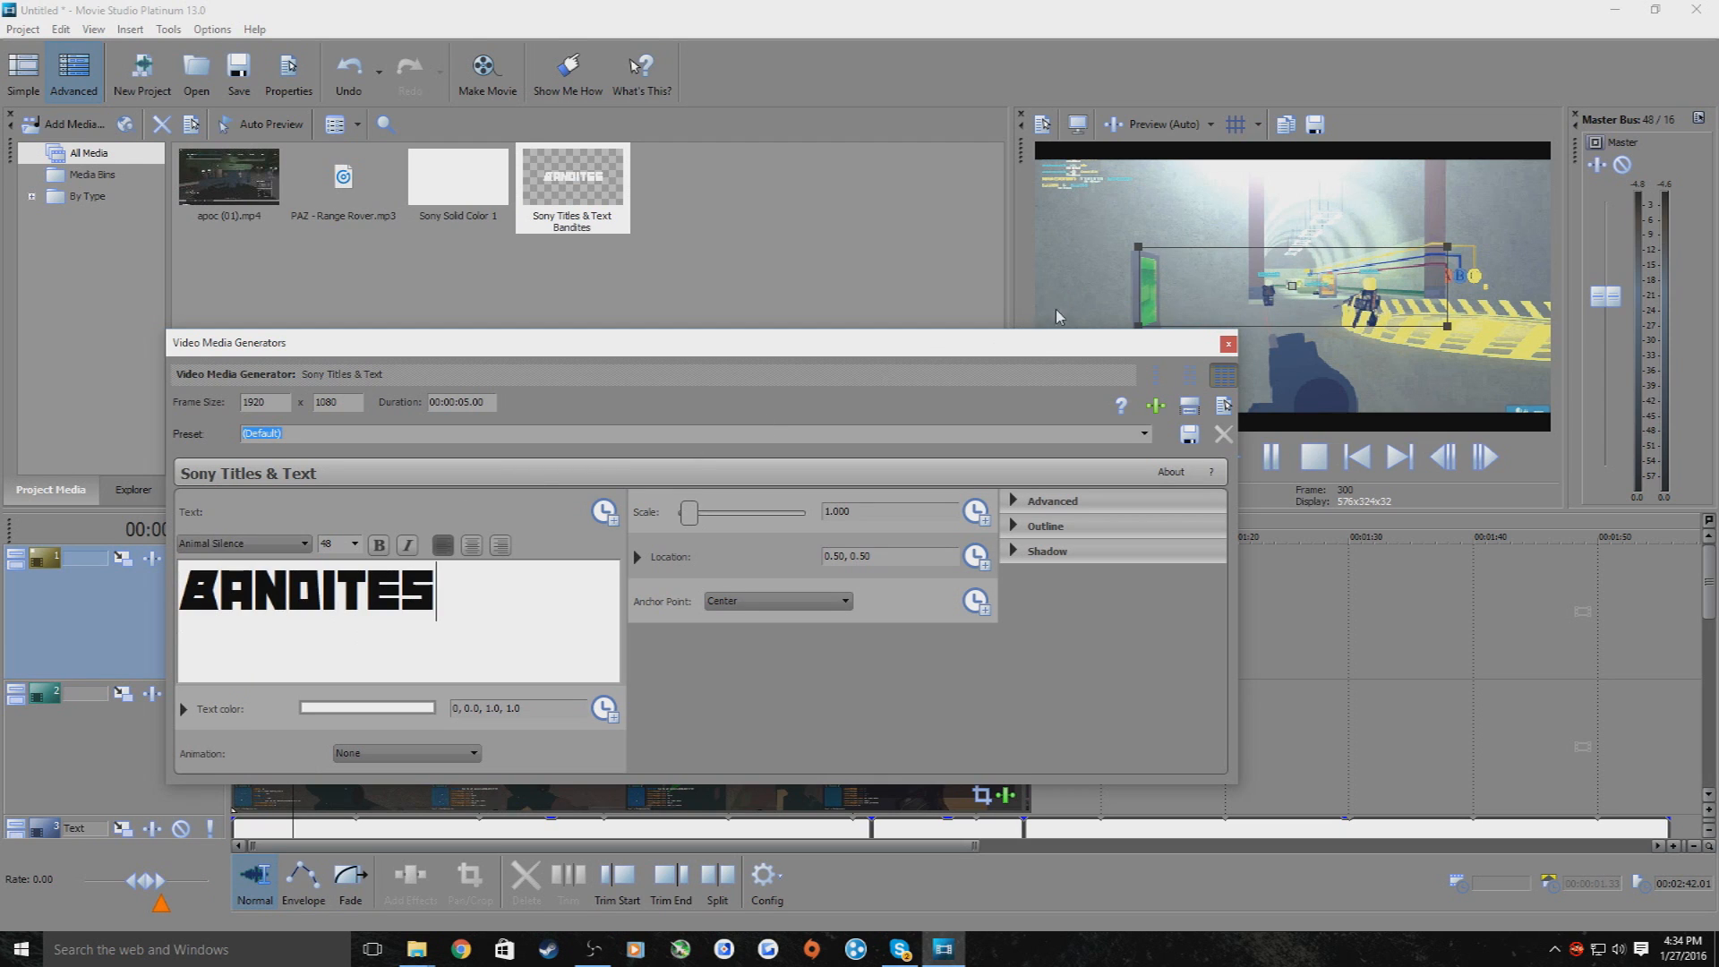
drag(1030, 343, 982, 368)
click(1180, 370)
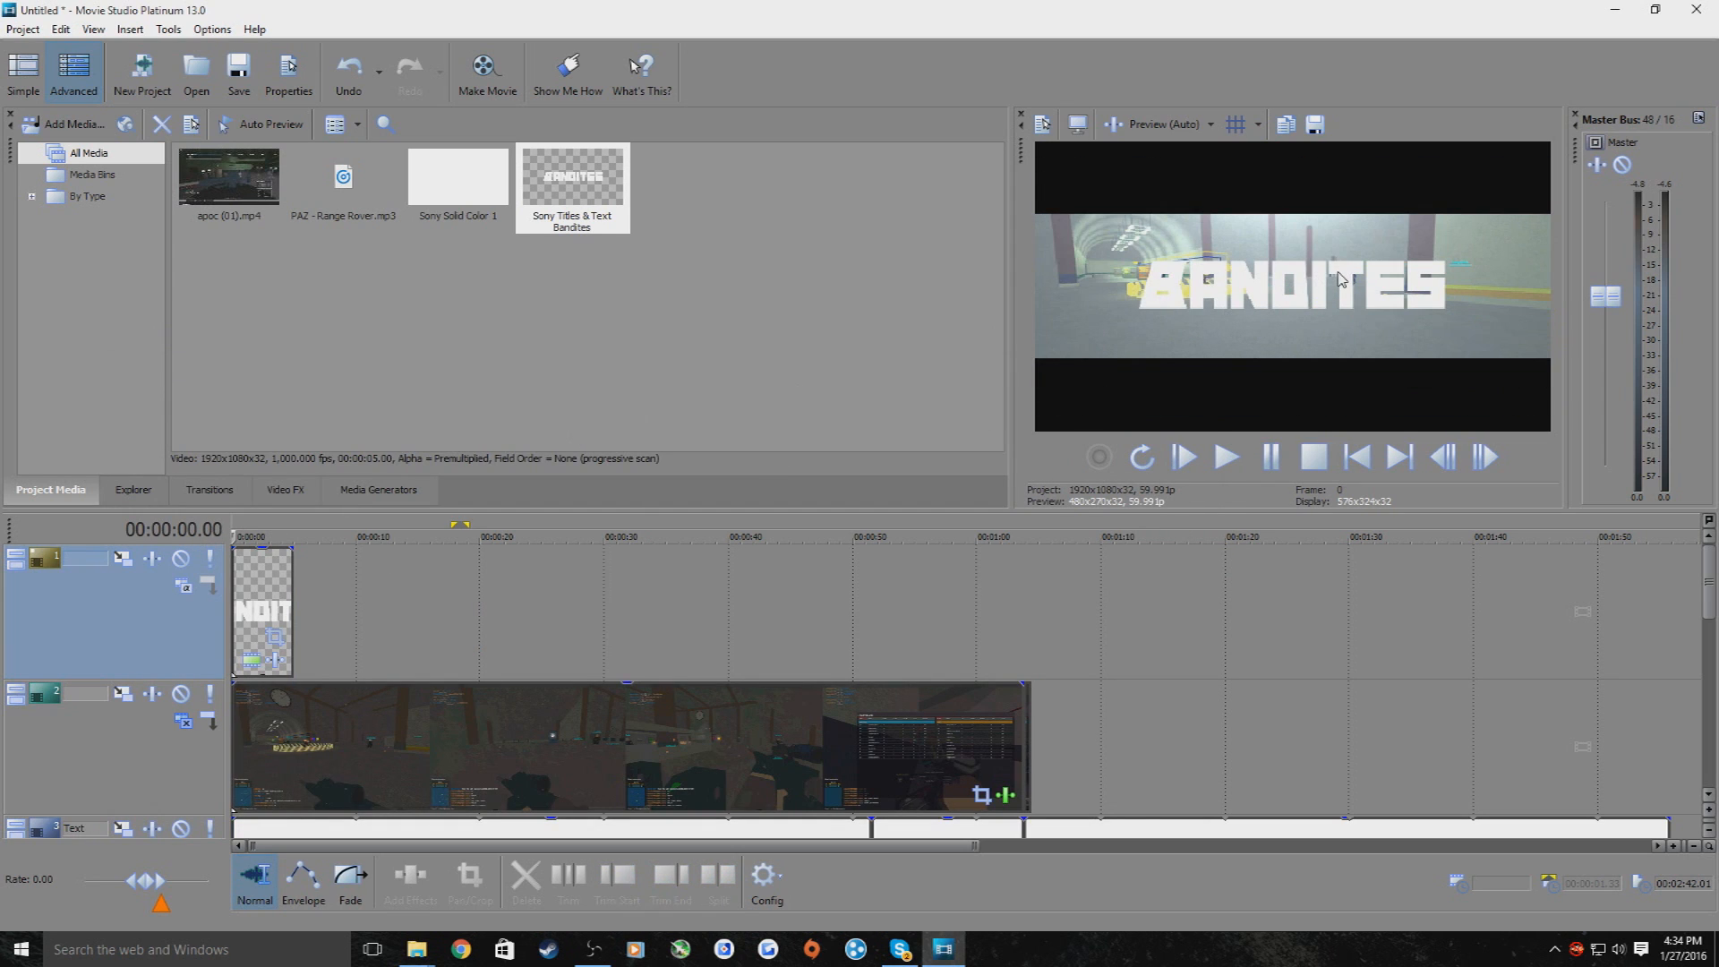
Play the opening to check the Bandites title over the footage, and return the playhead to the start
key(space)
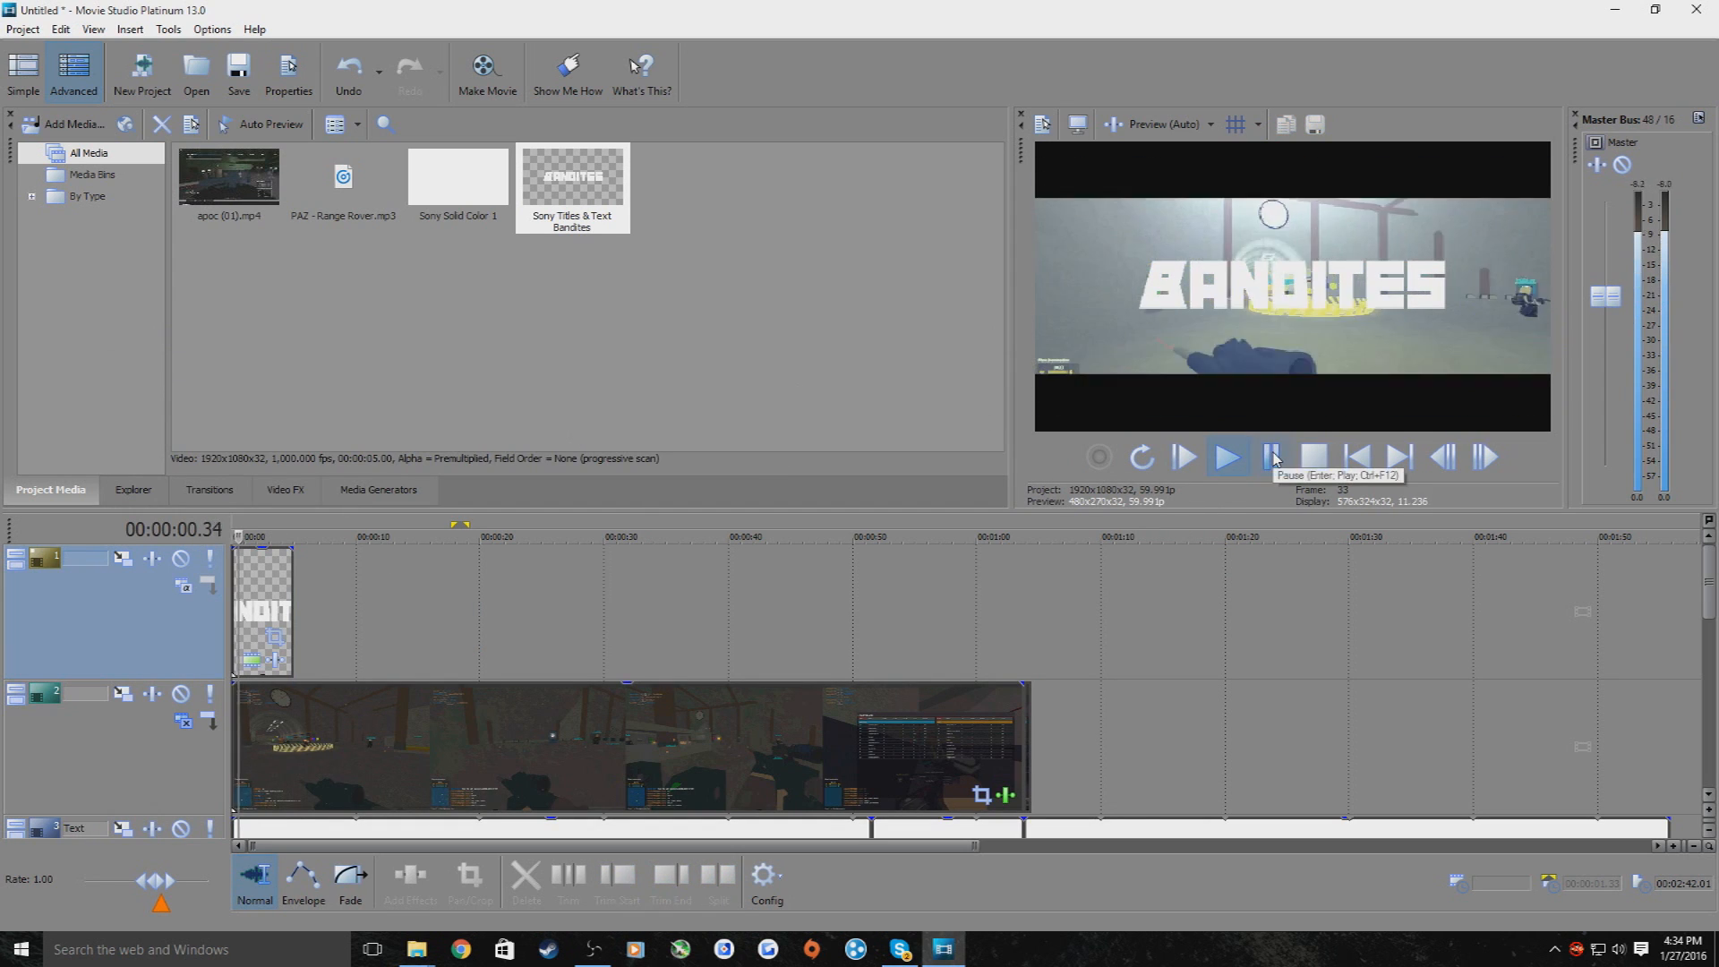
click(1272, 458)
drag(252, 537, 233, 537)
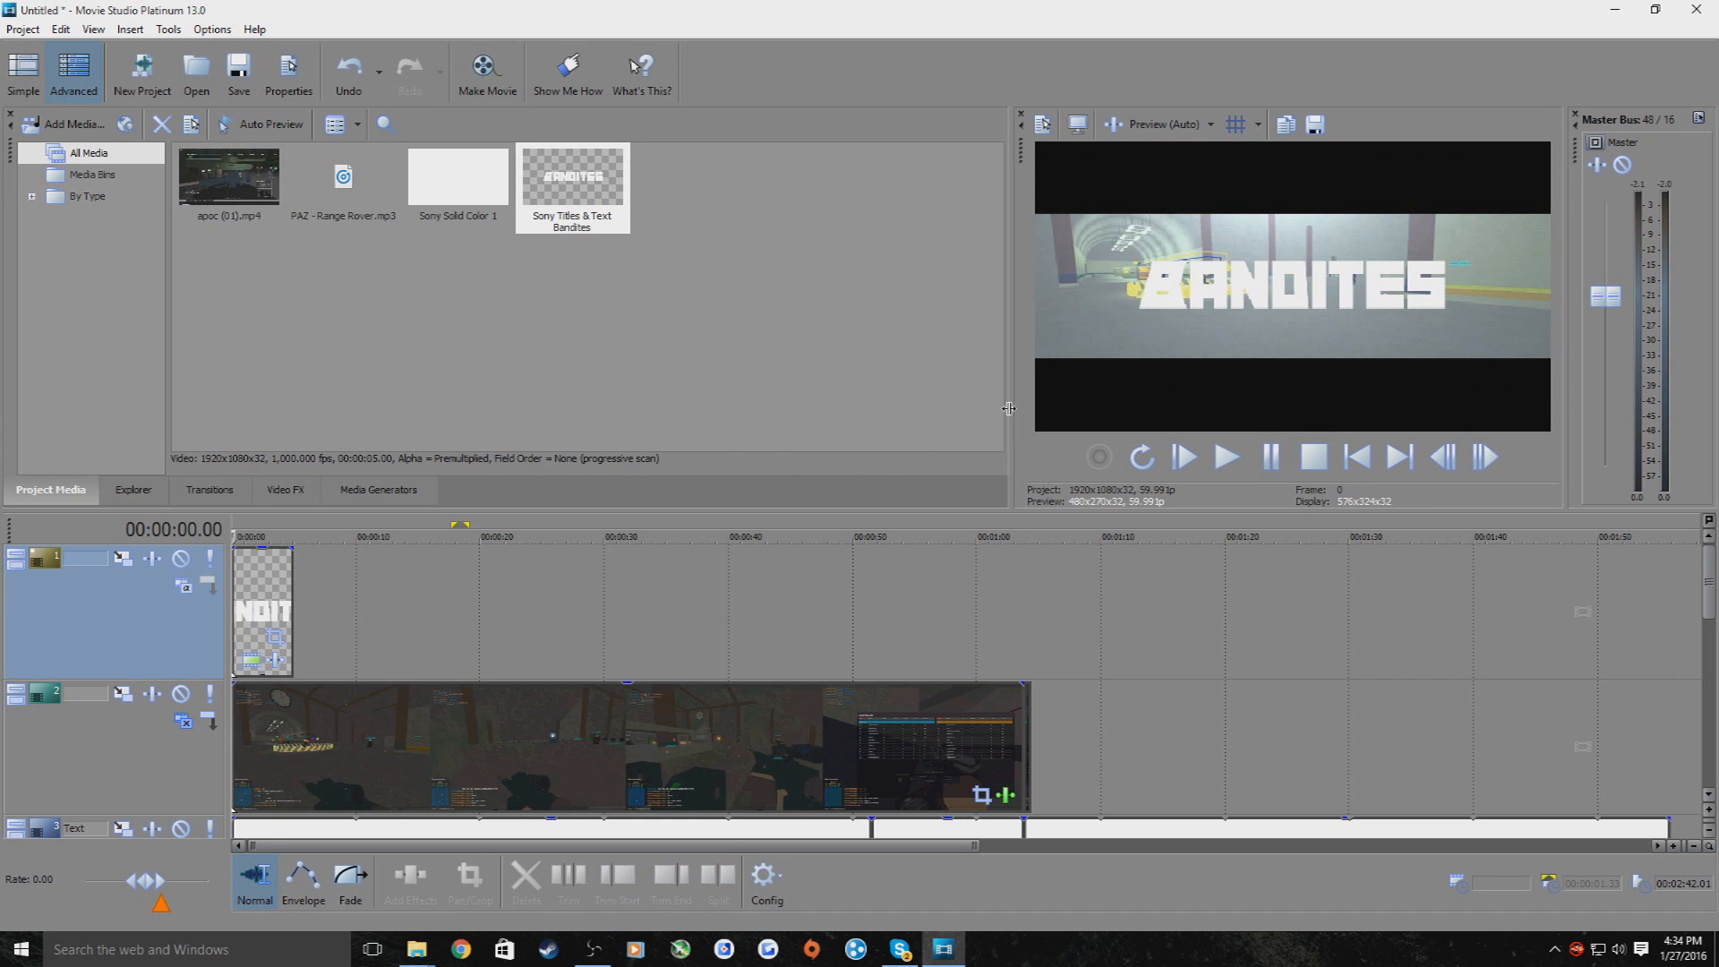
Apply the default HitFilm Gleam preset to the Bandites title event and move its settings window clear of the preview
click(292, 498)
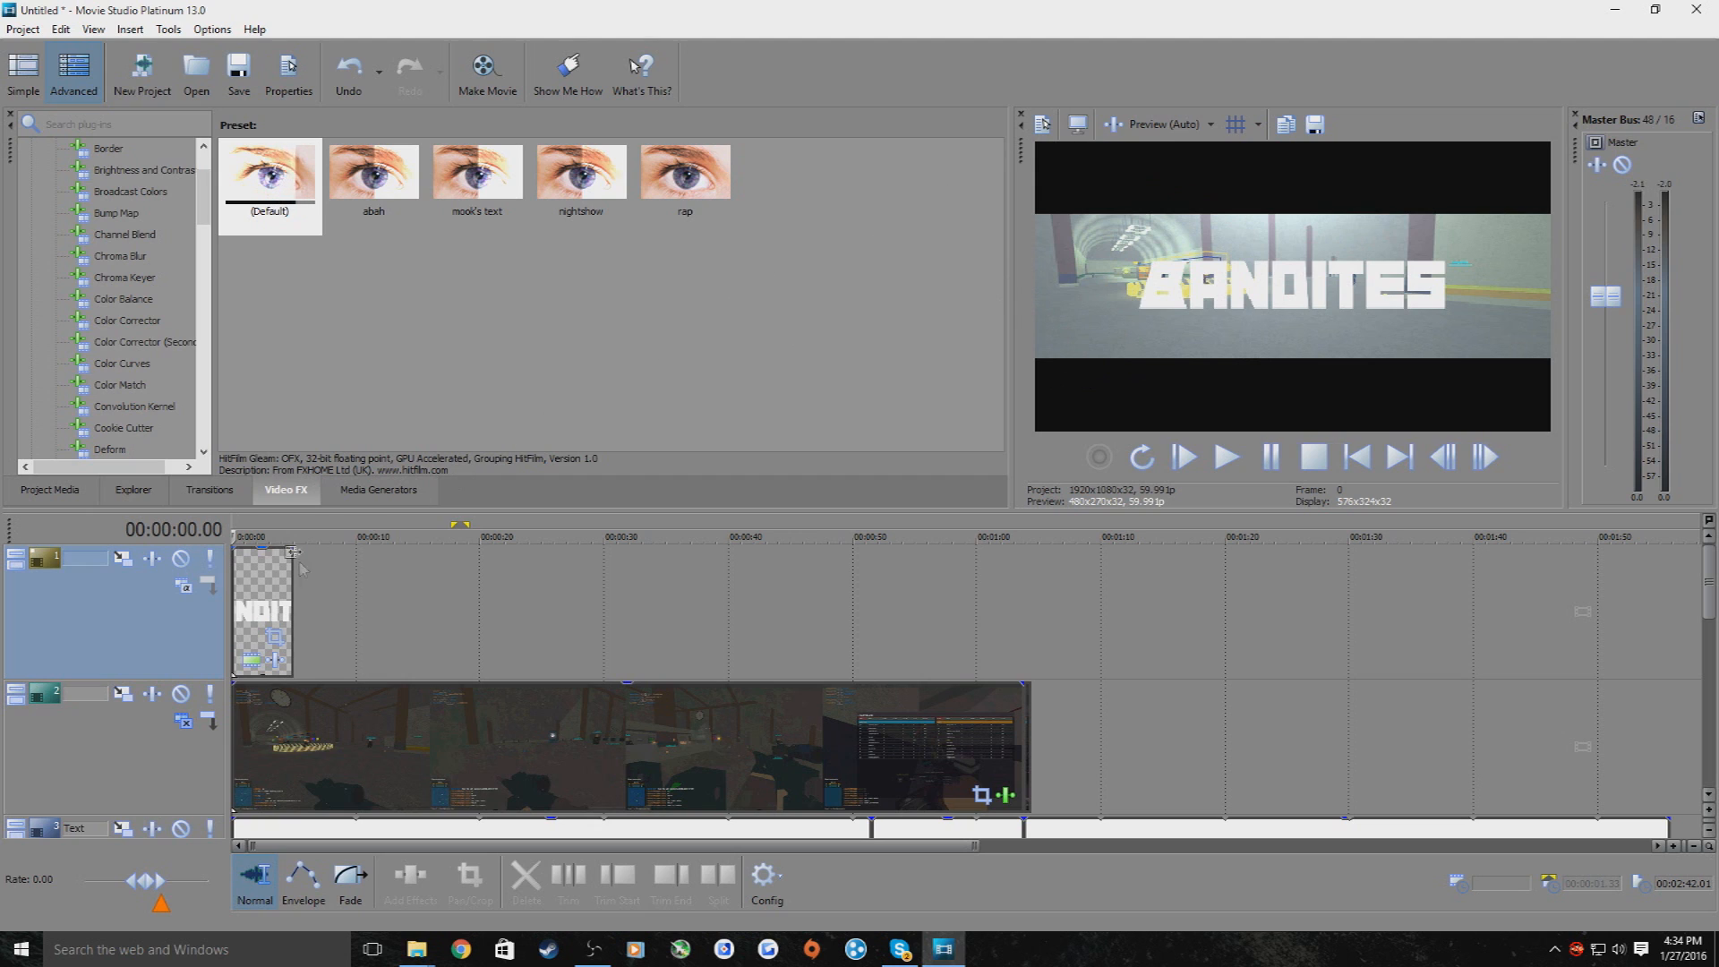
right_click(260, 604)
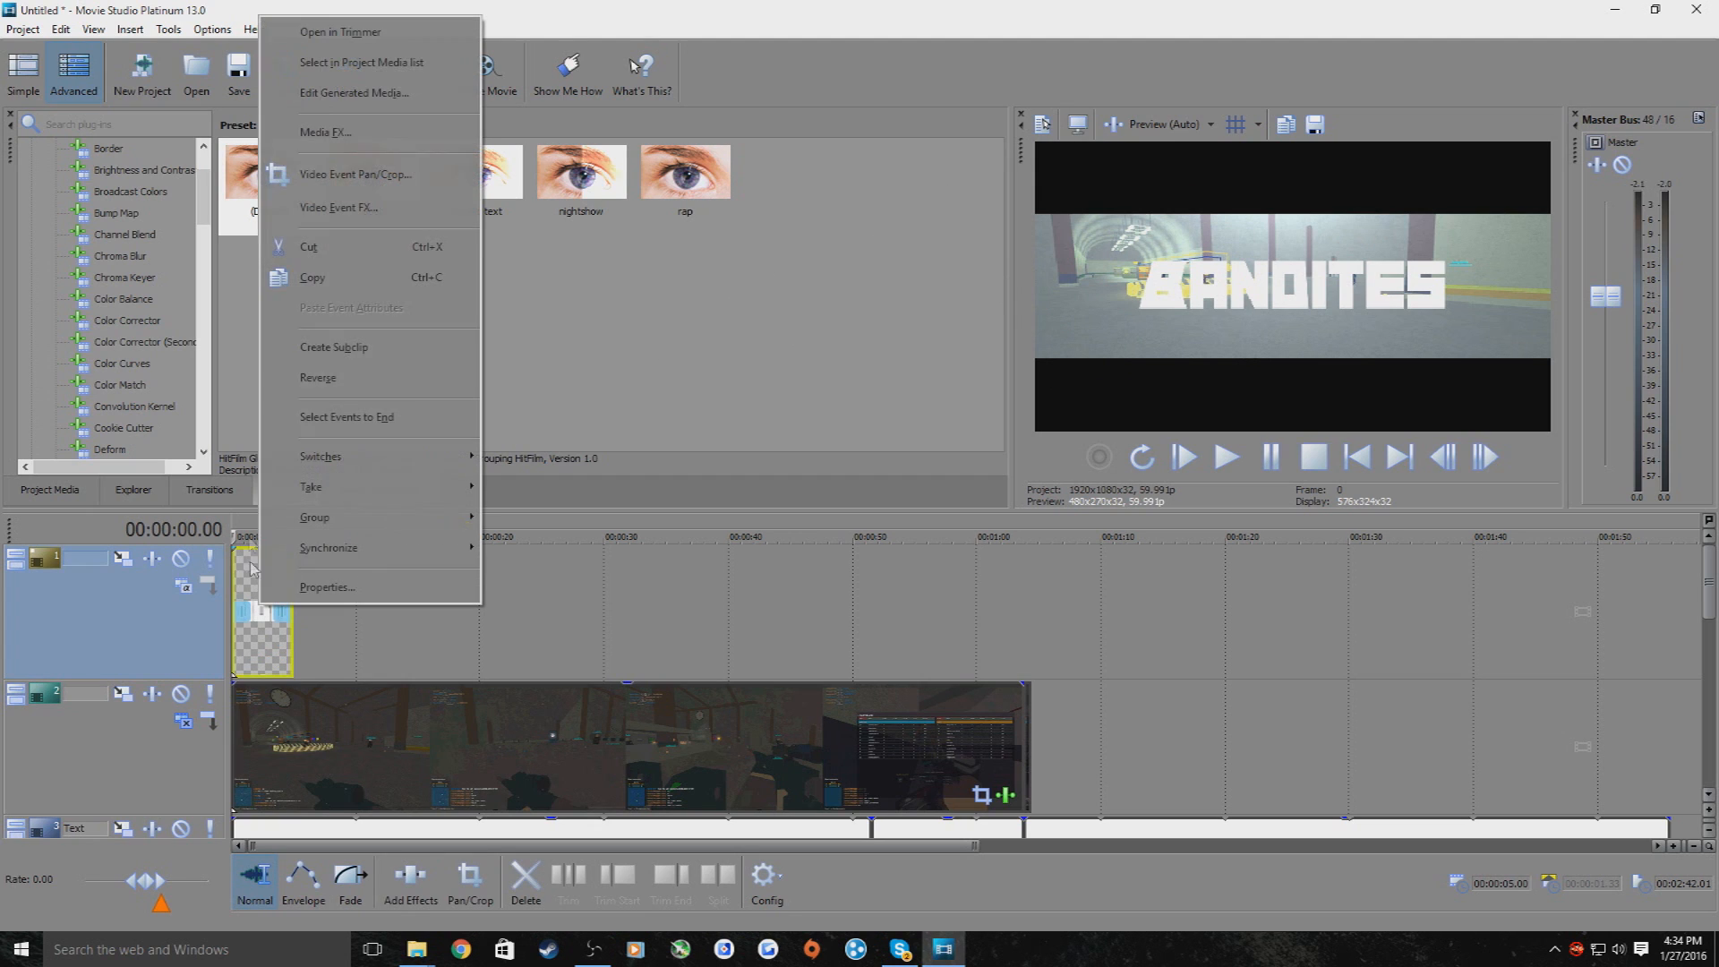
click(399, 179)
scroll(204, 274, down, 7)
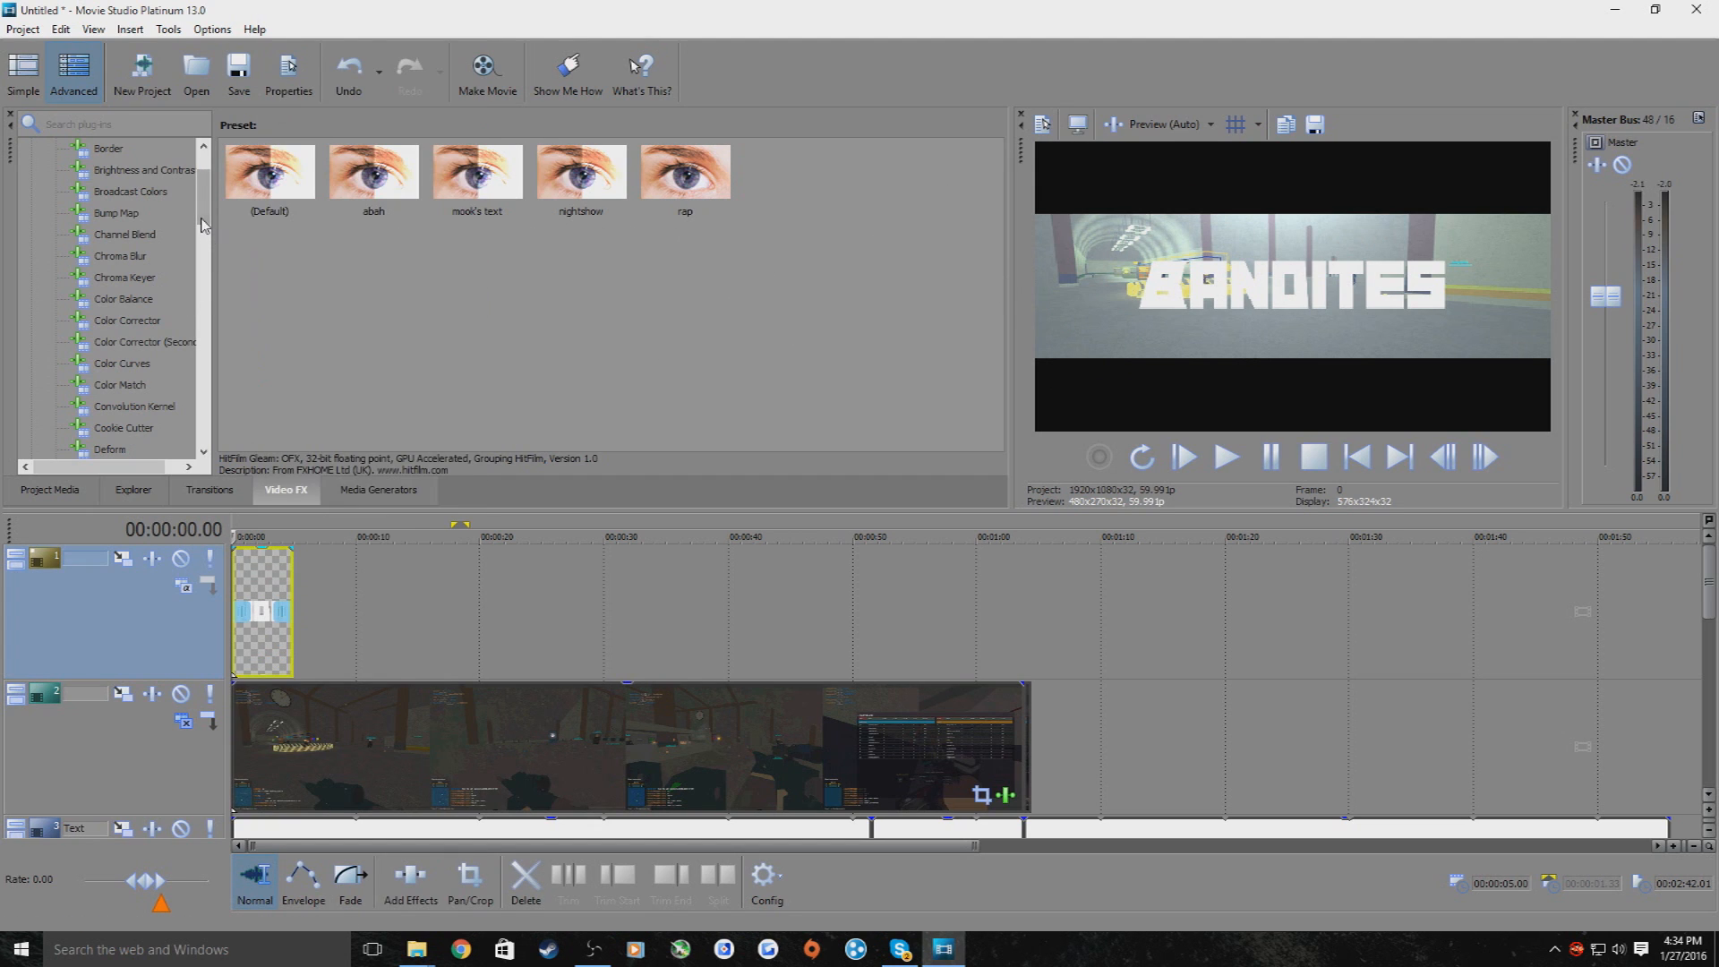
scroll(204, 284, down, 1)
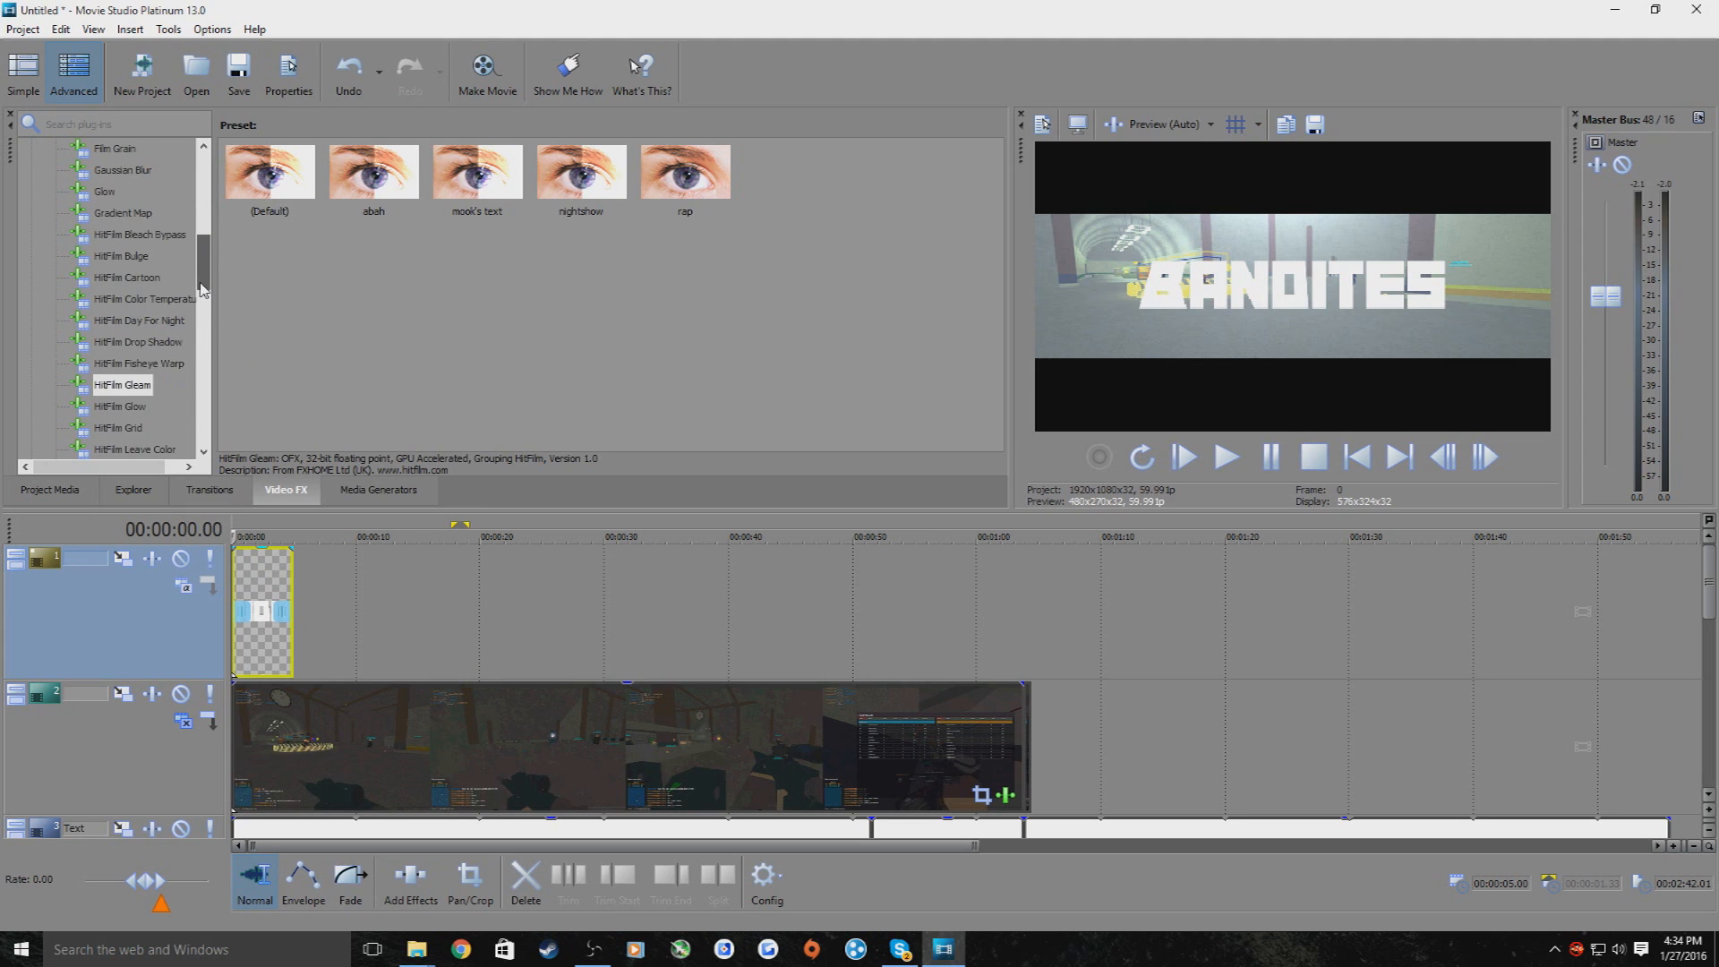
drag(269, 175, 267, 626)
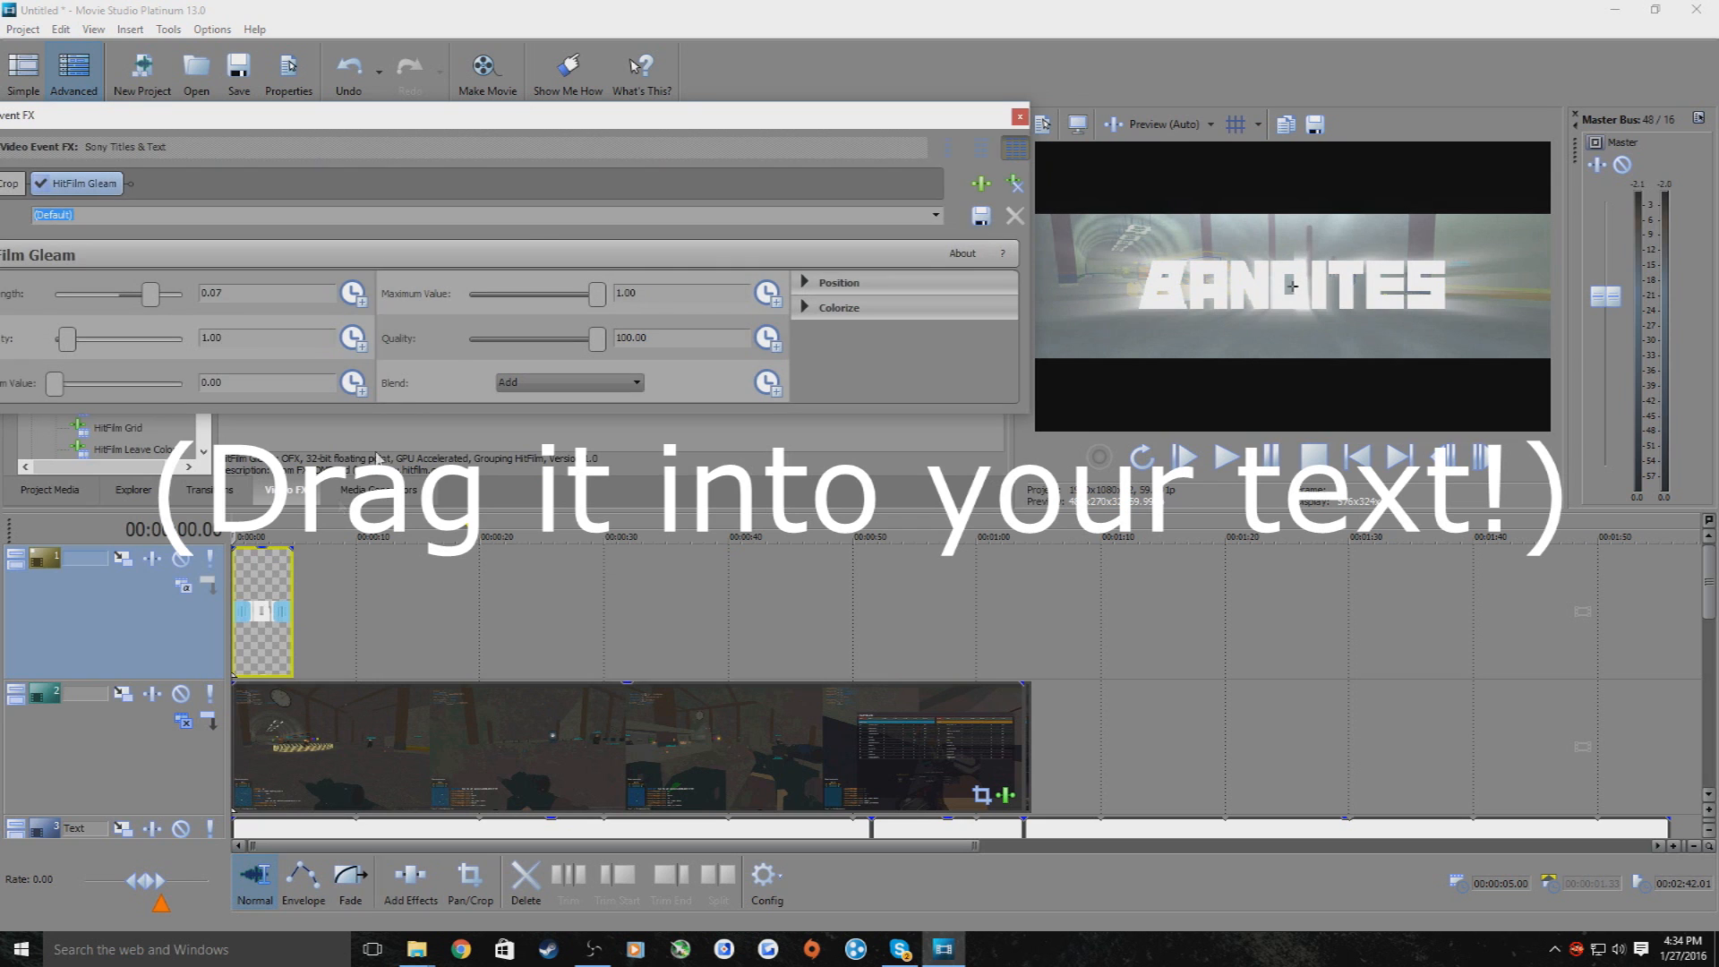
drag(570, 112, 1070, 468)
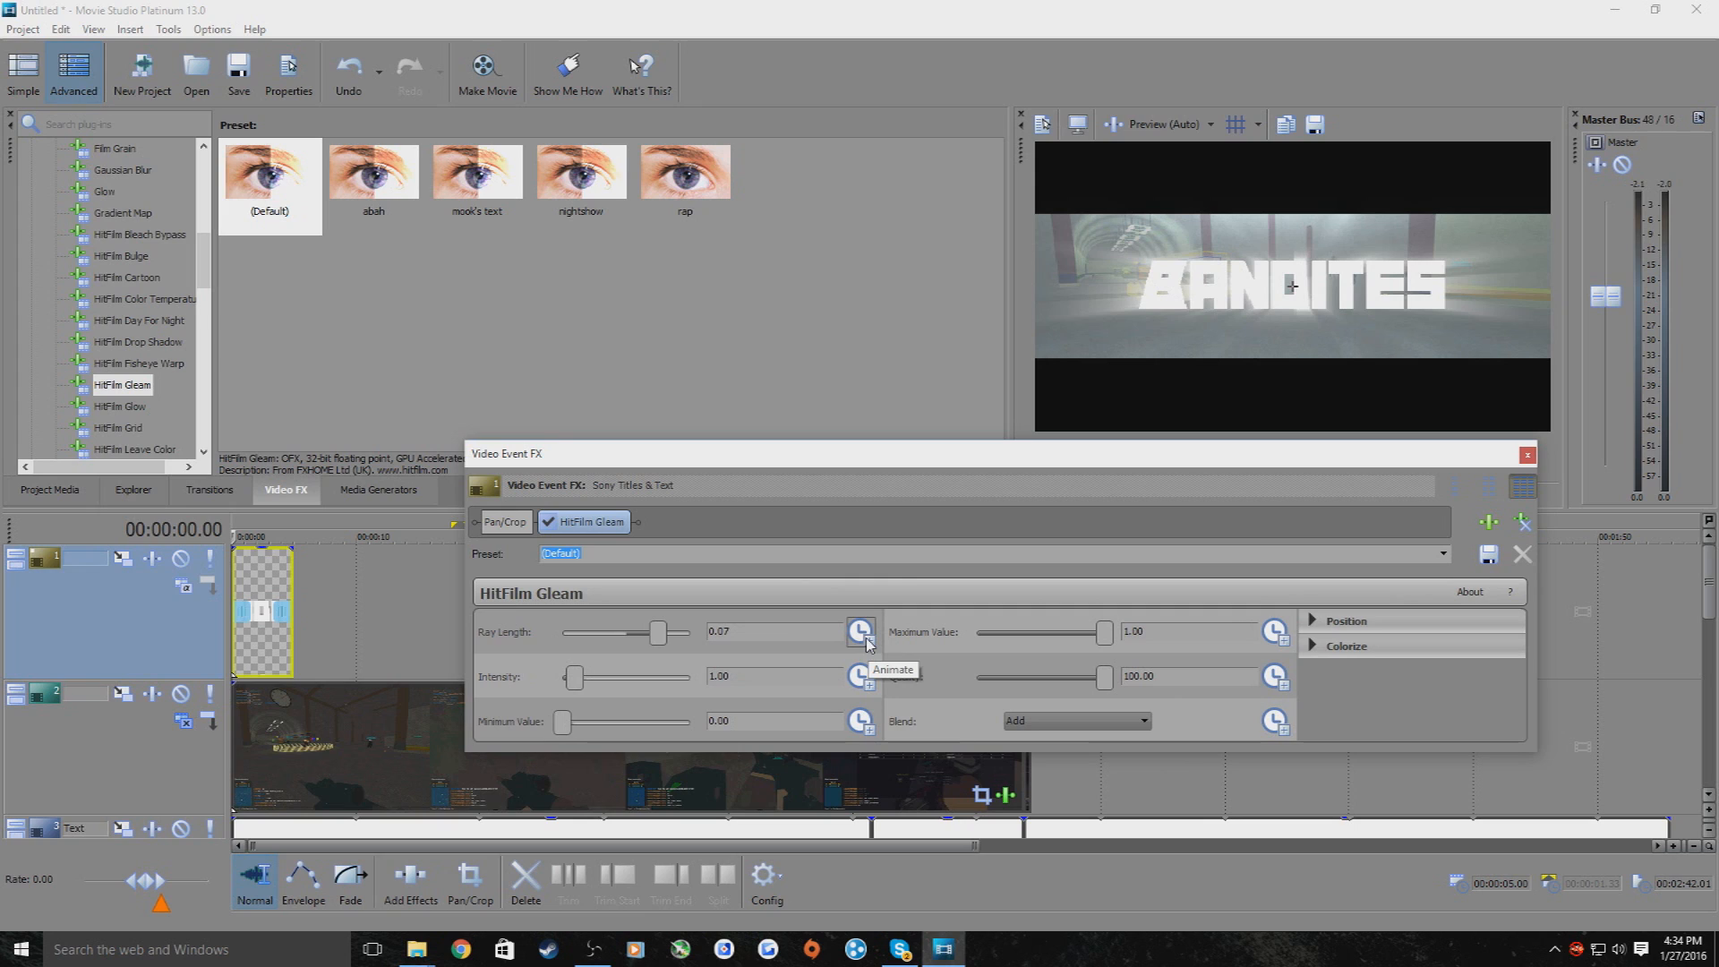
Enable animation for the Gleam's Ray Length and Intensity, setting them to about 0.05 and 3.71 at the start
click(861, 633)
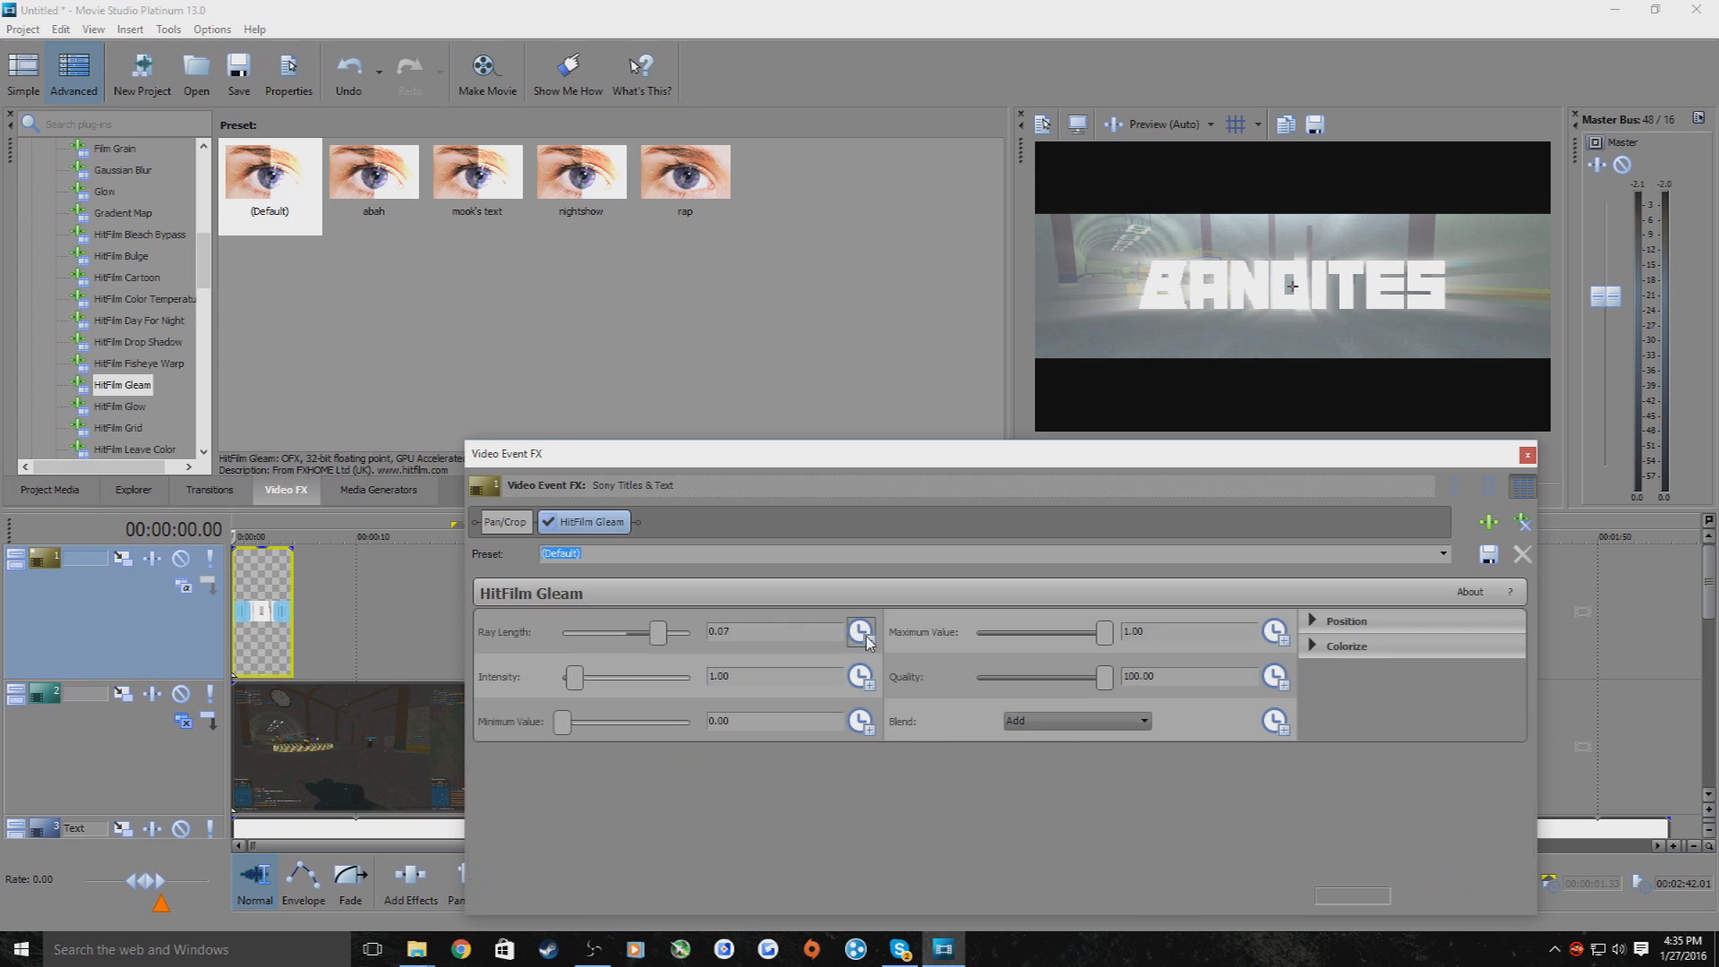
click(860, 680)
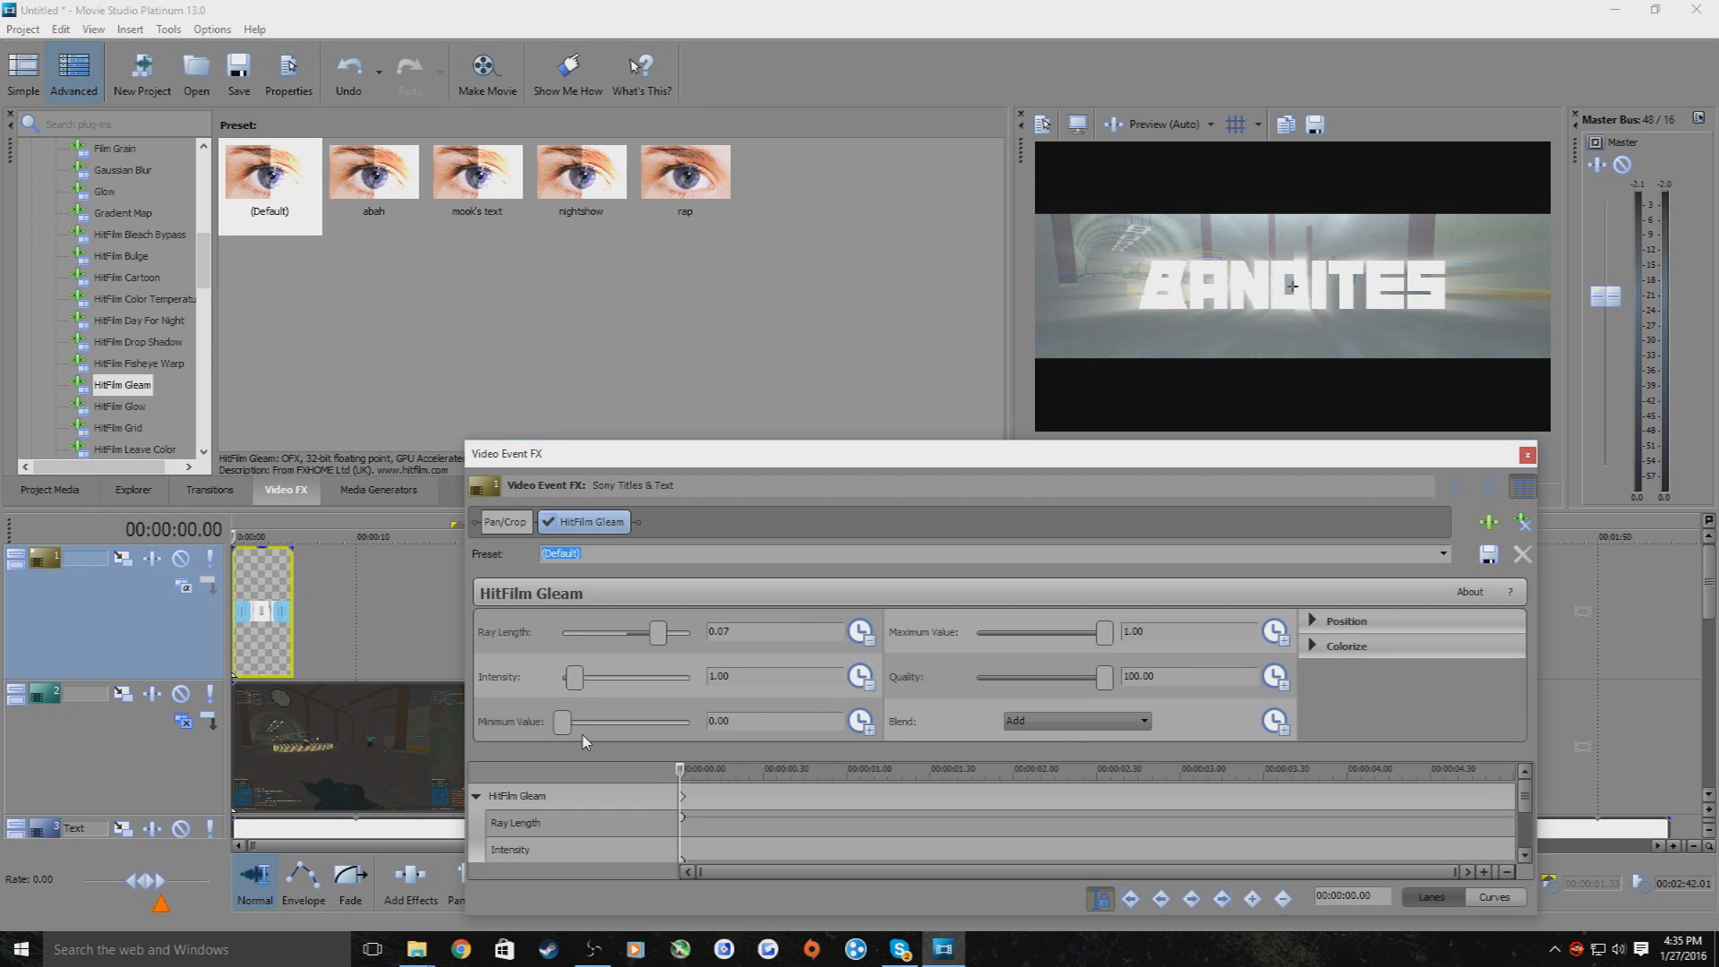
drag(574, 678, 660, 641)
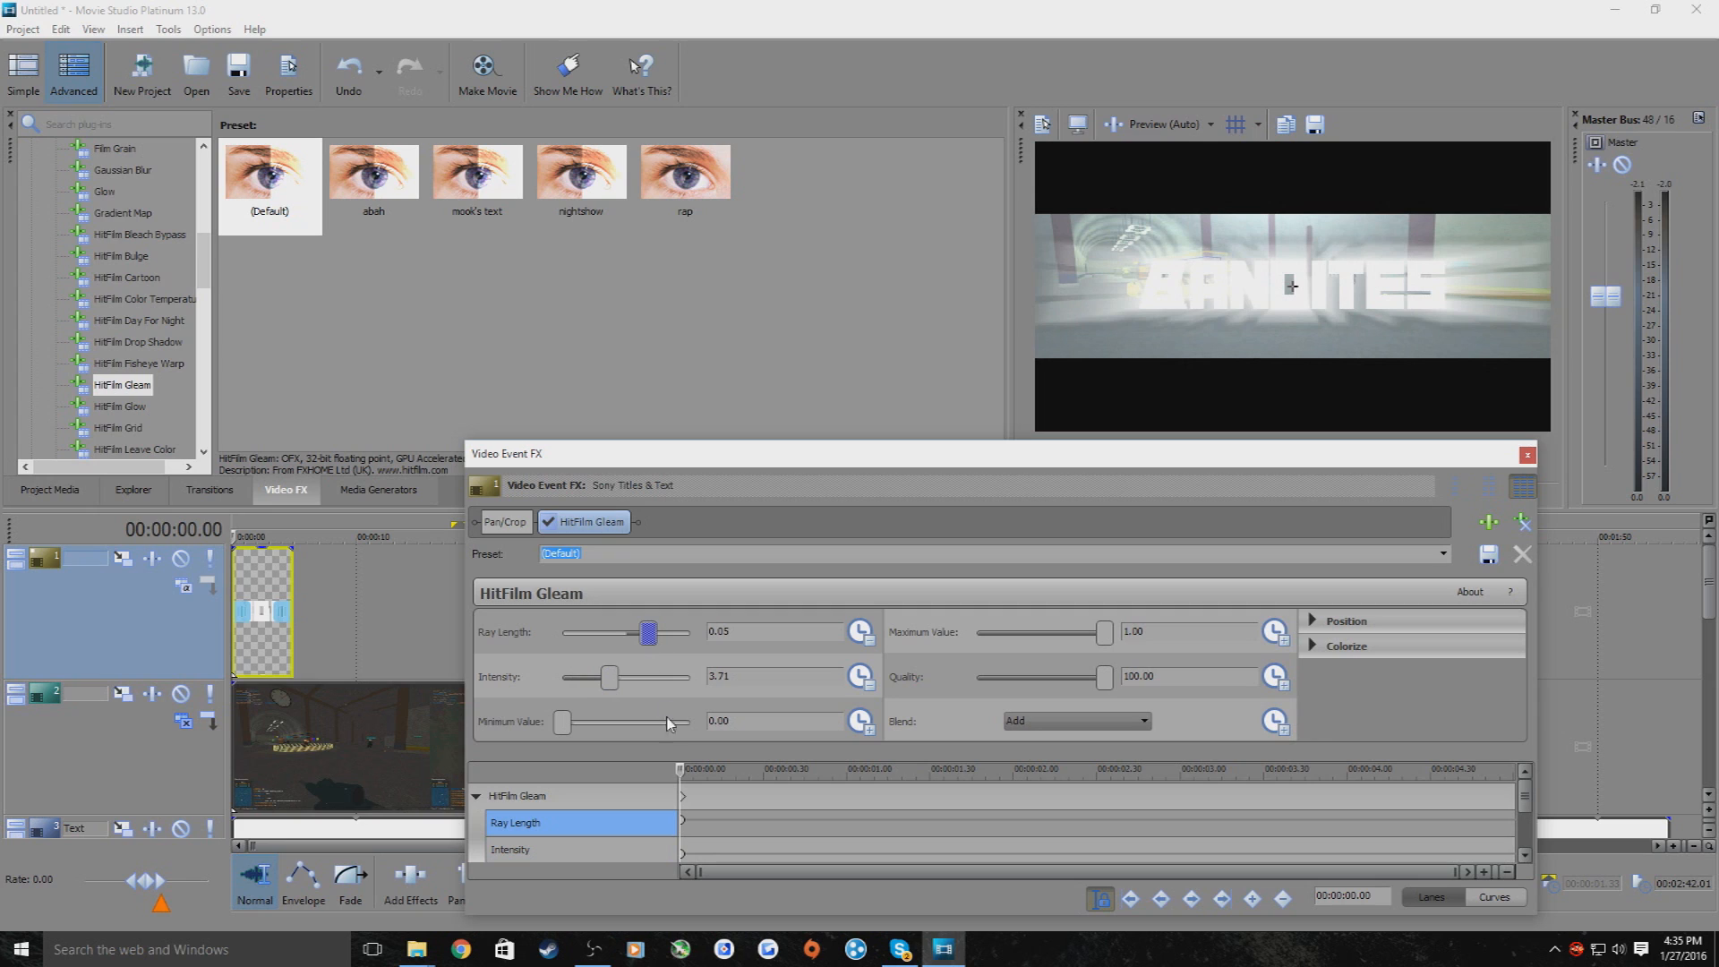
Add Gleam keyframes at 00:00:00.37 with Ray Length about -0.01 and Intensity about 0.14
drag(681, 778, 784, 775)
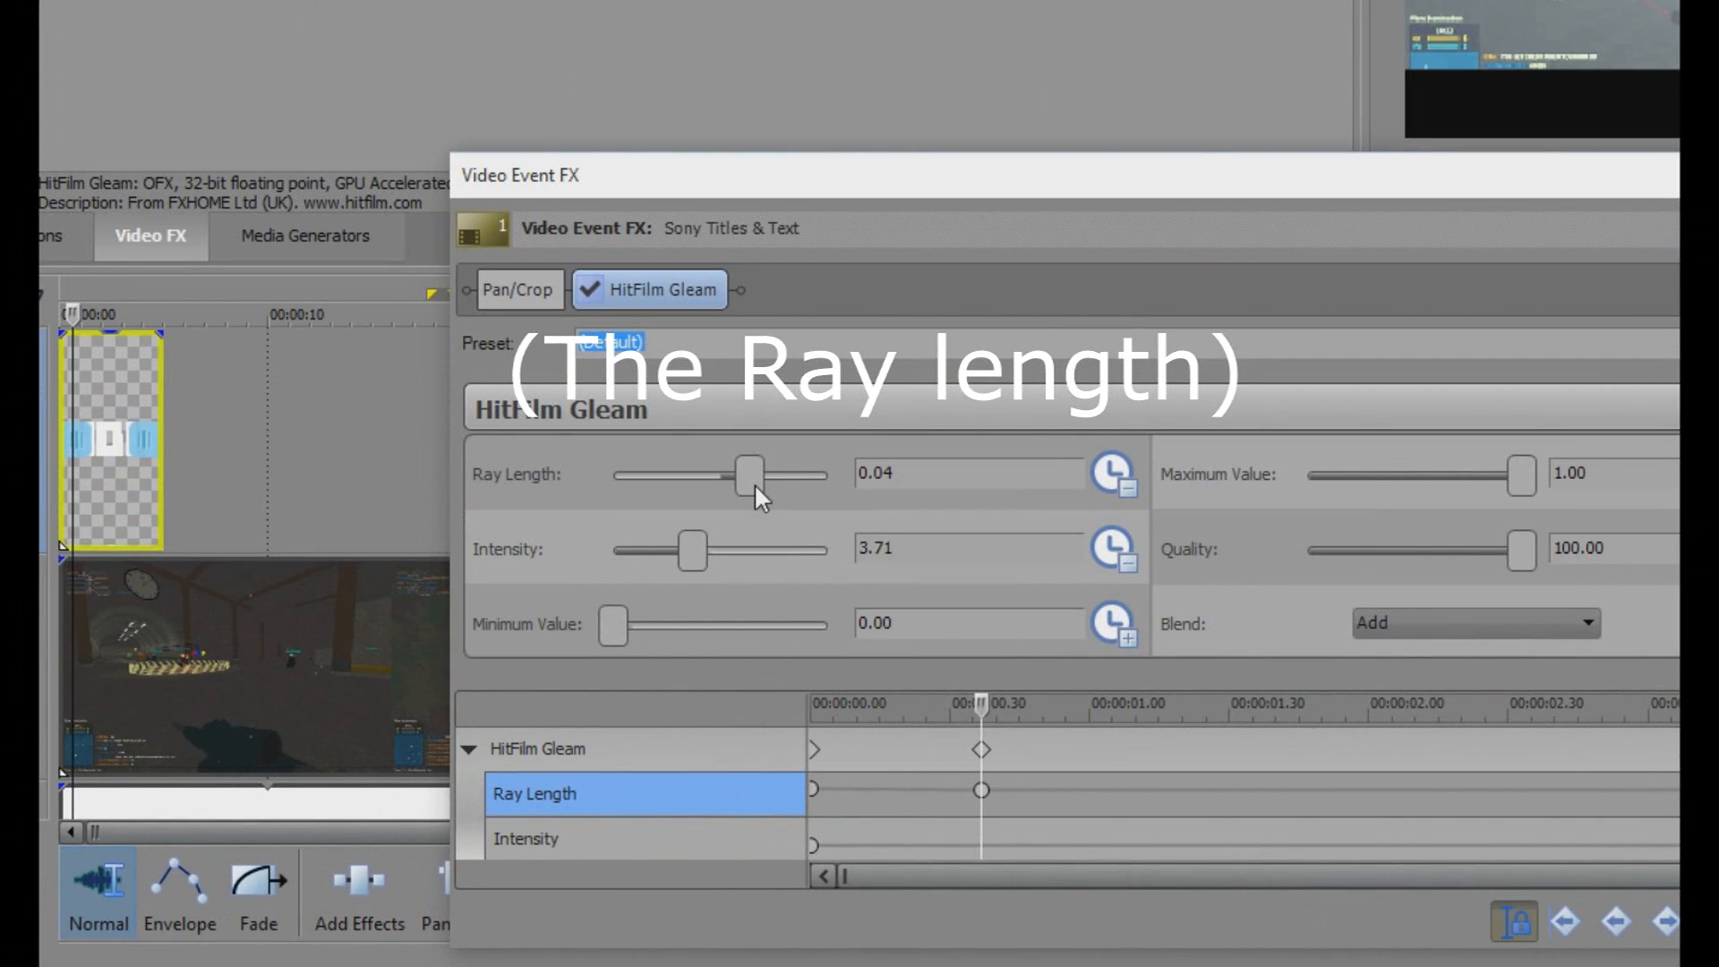
drag(645, 642, 636, 642)
drag(736, 492, 725, 499)
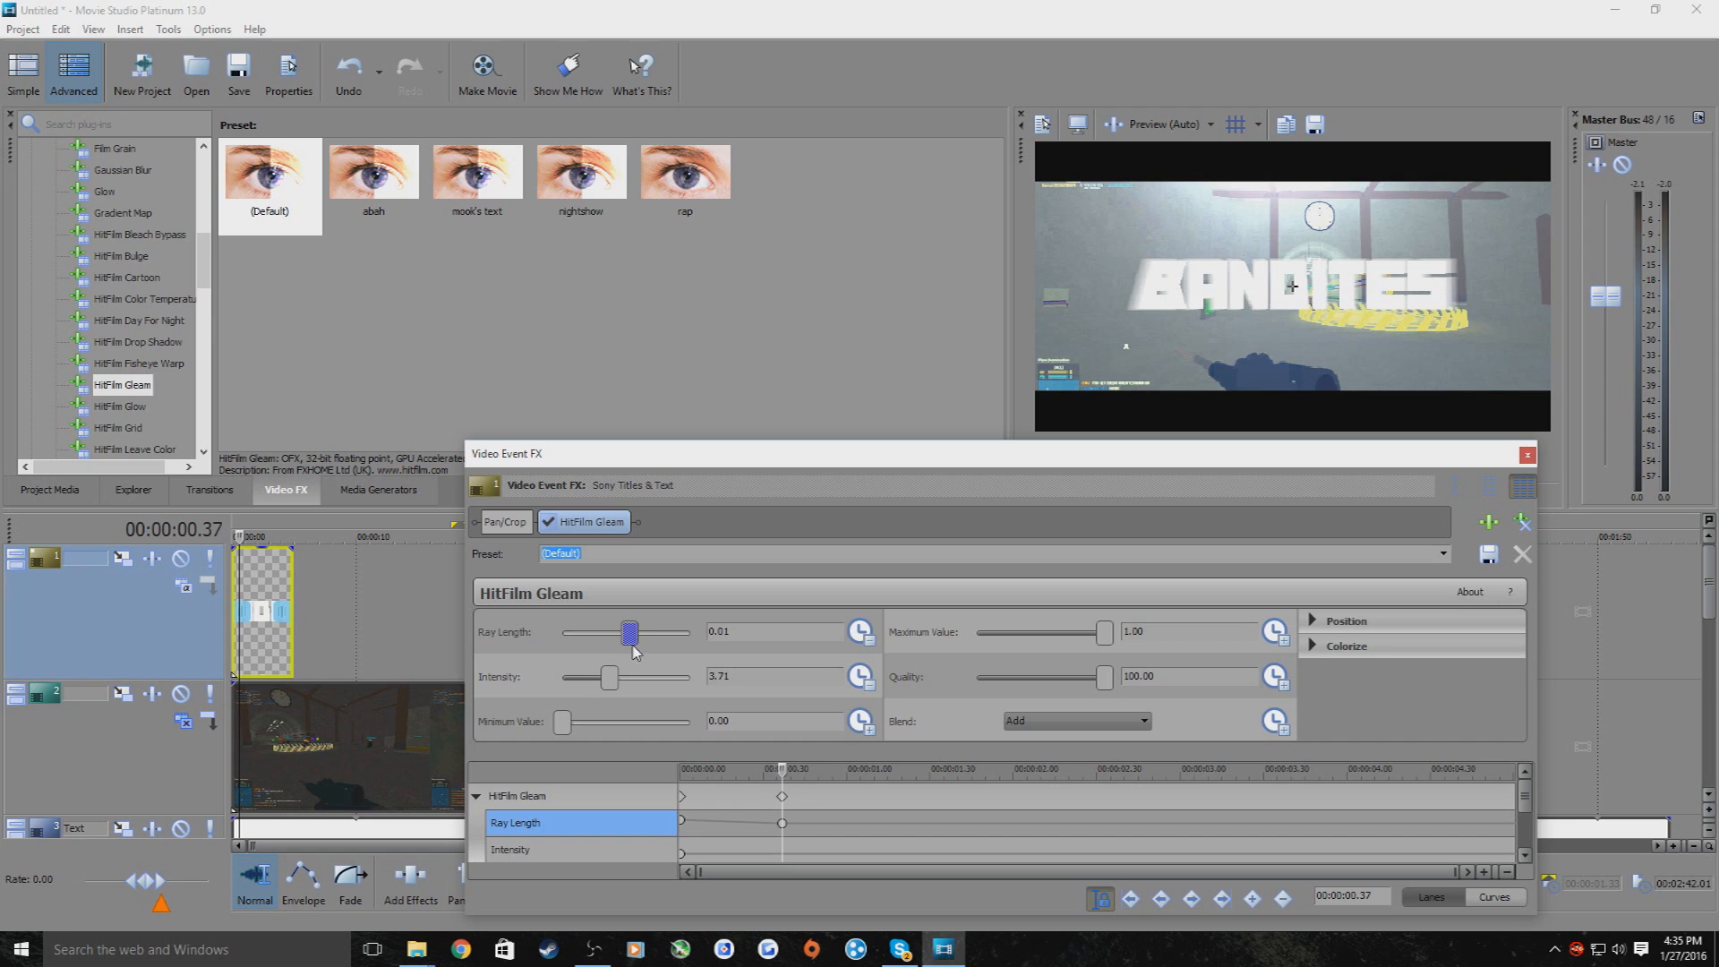
drag(631, 654, 627, 656)
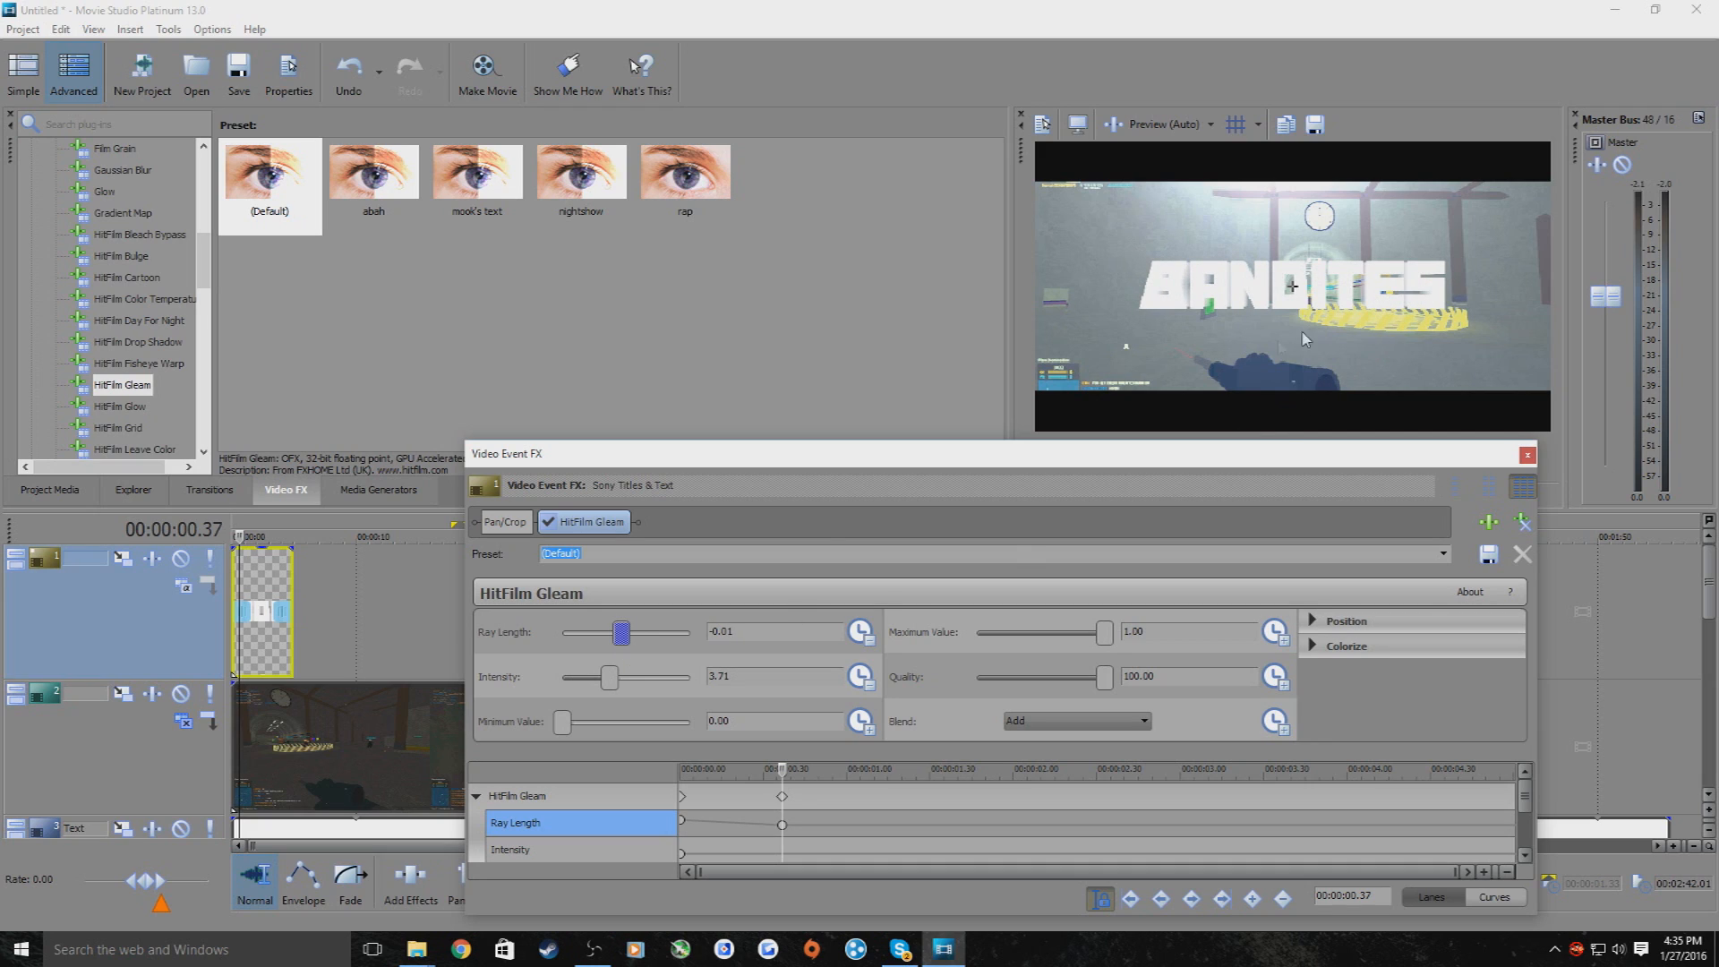
drag(609, 681, 570, 699)
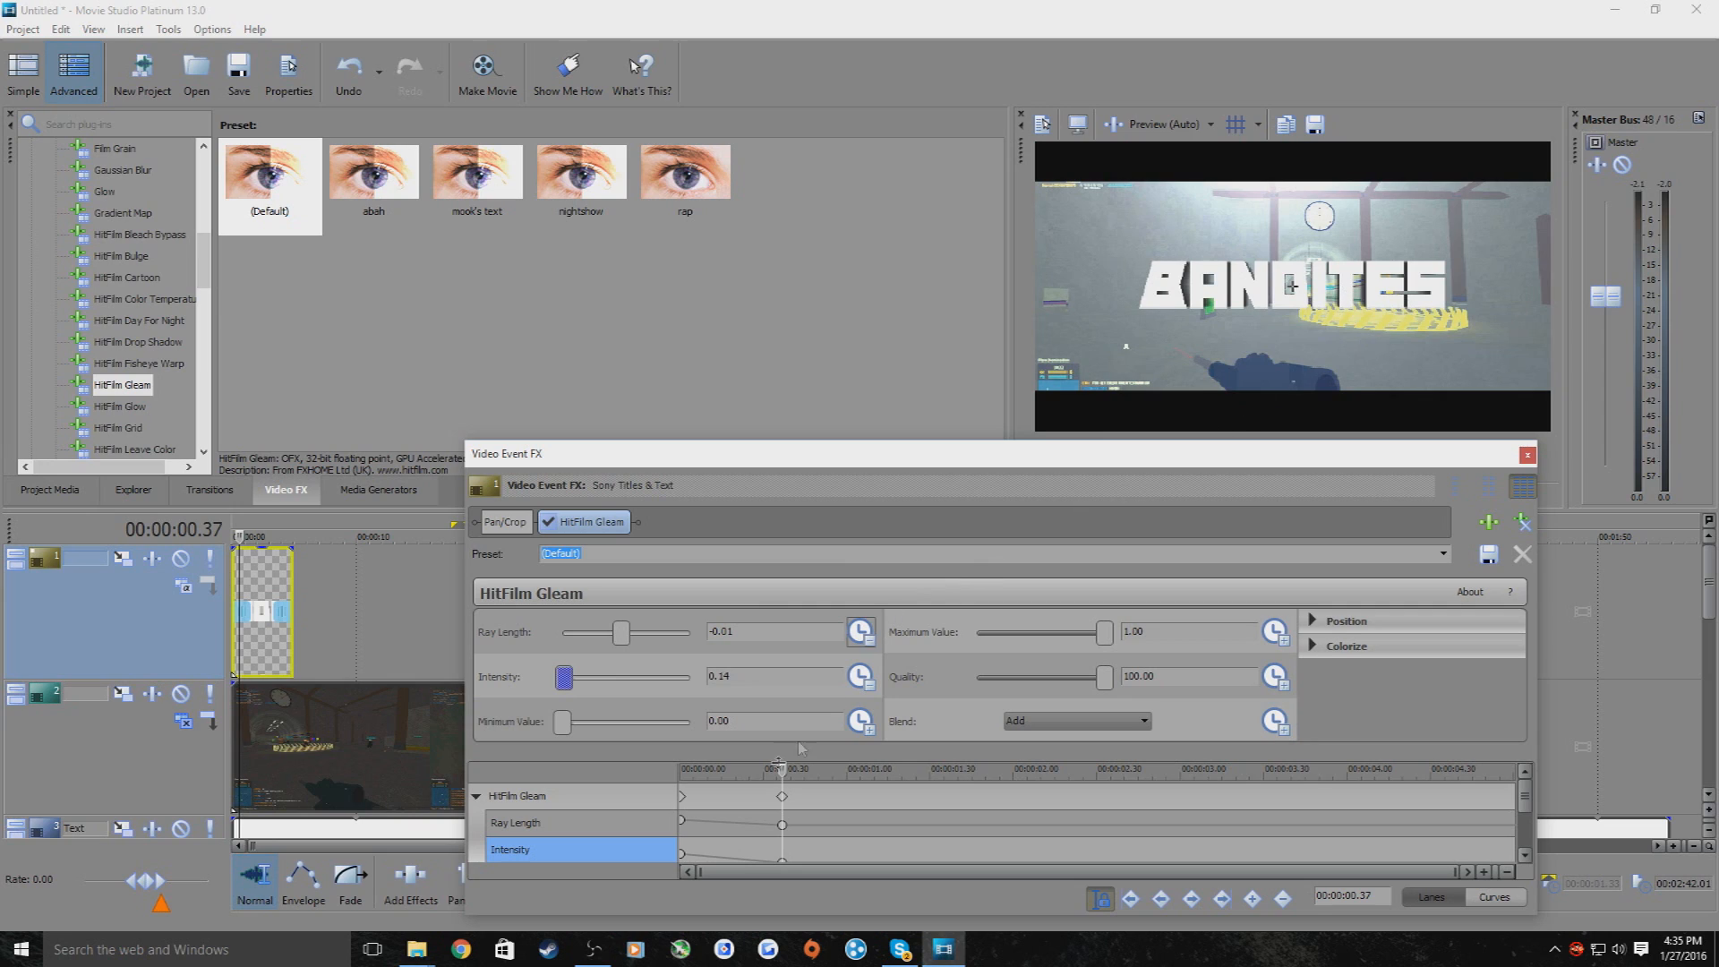
Close the Gleam settings, play the opening twice to check the animated gleam on the title, and return the playhead to the start
click(1520, 842)
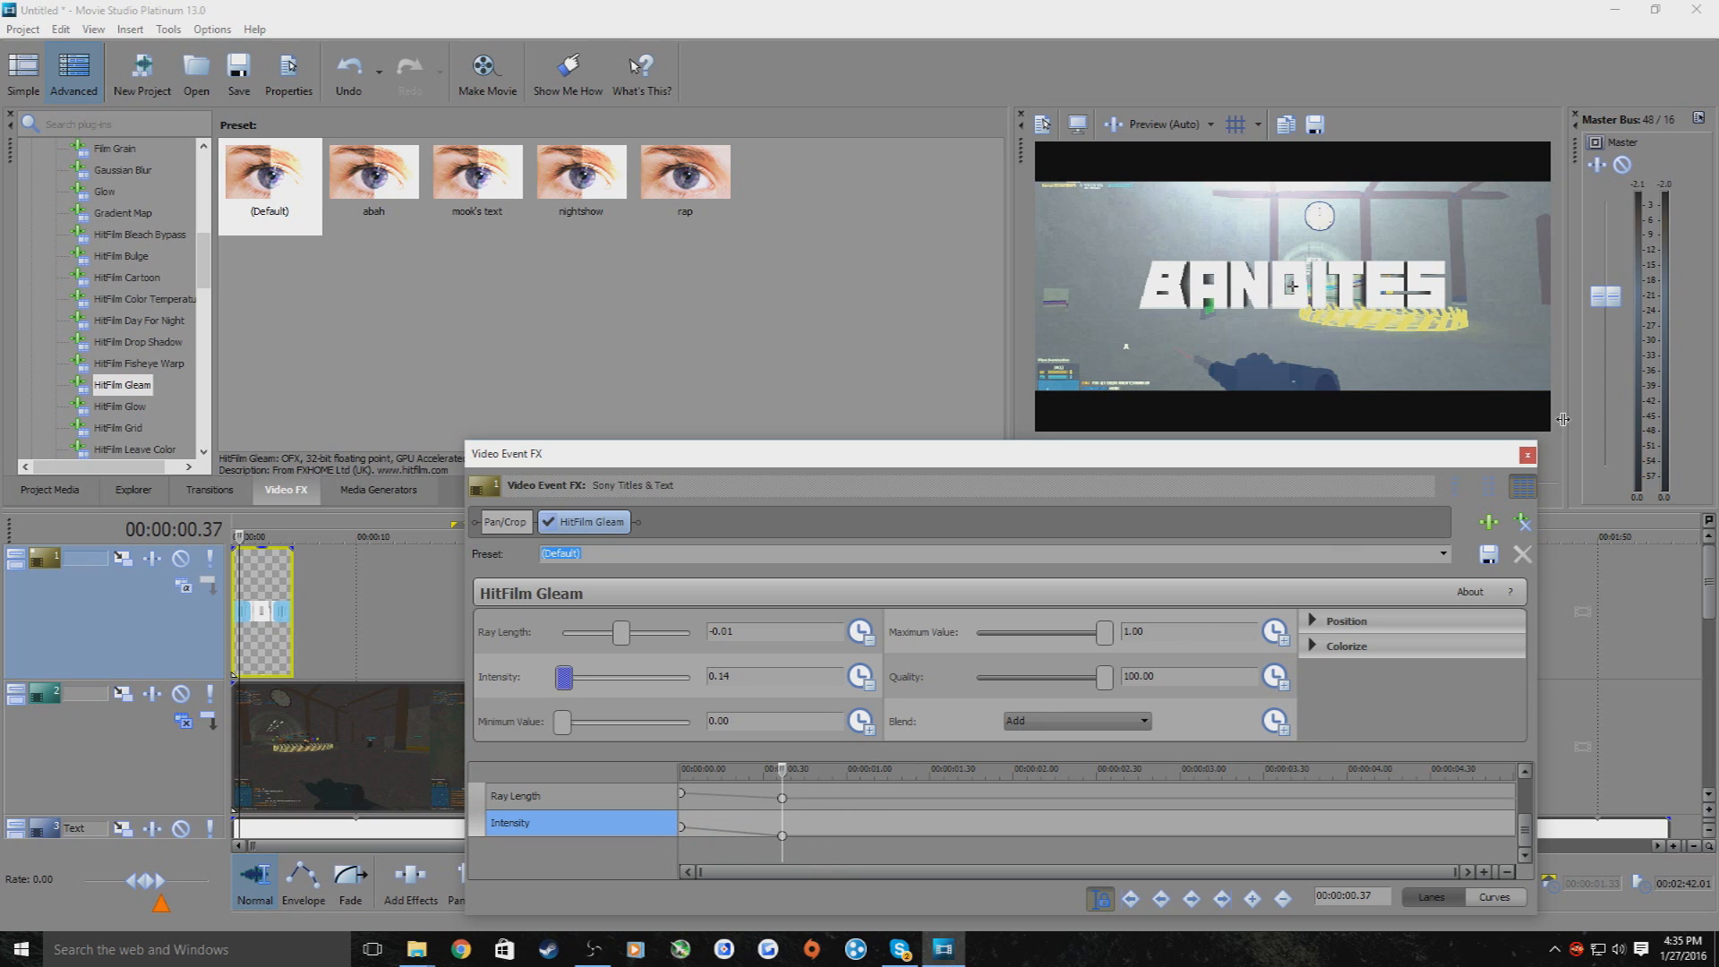
click(1531, 456)
click(234, 536)
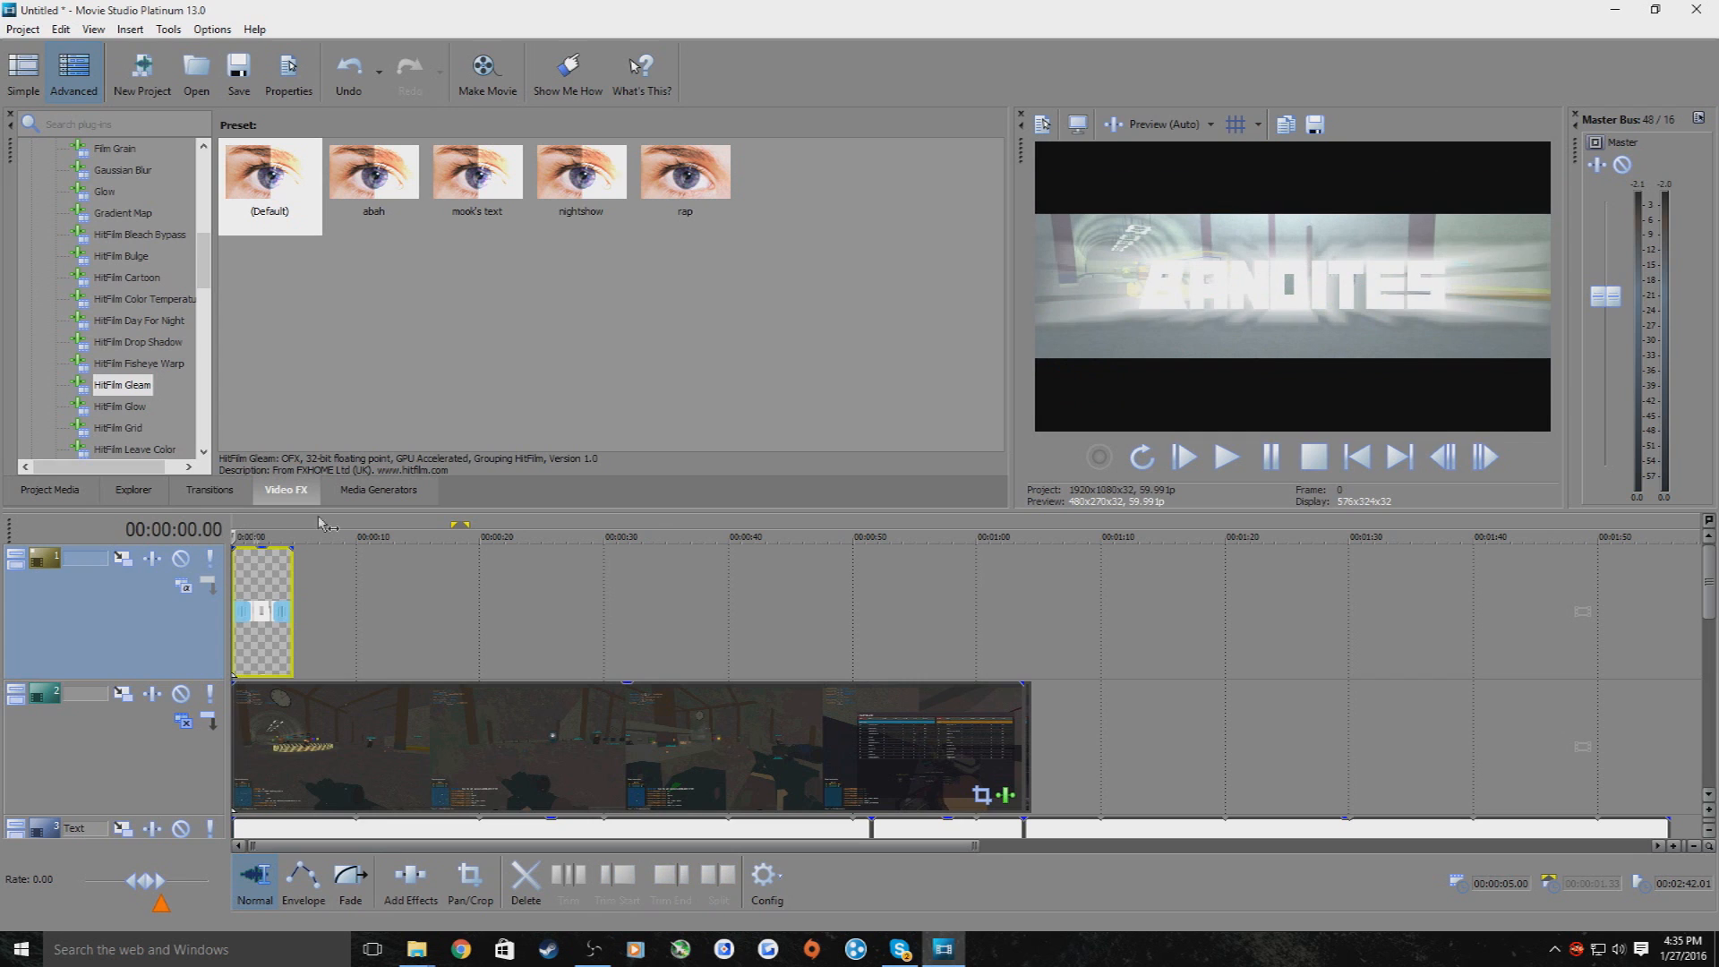
click(1228, 458)
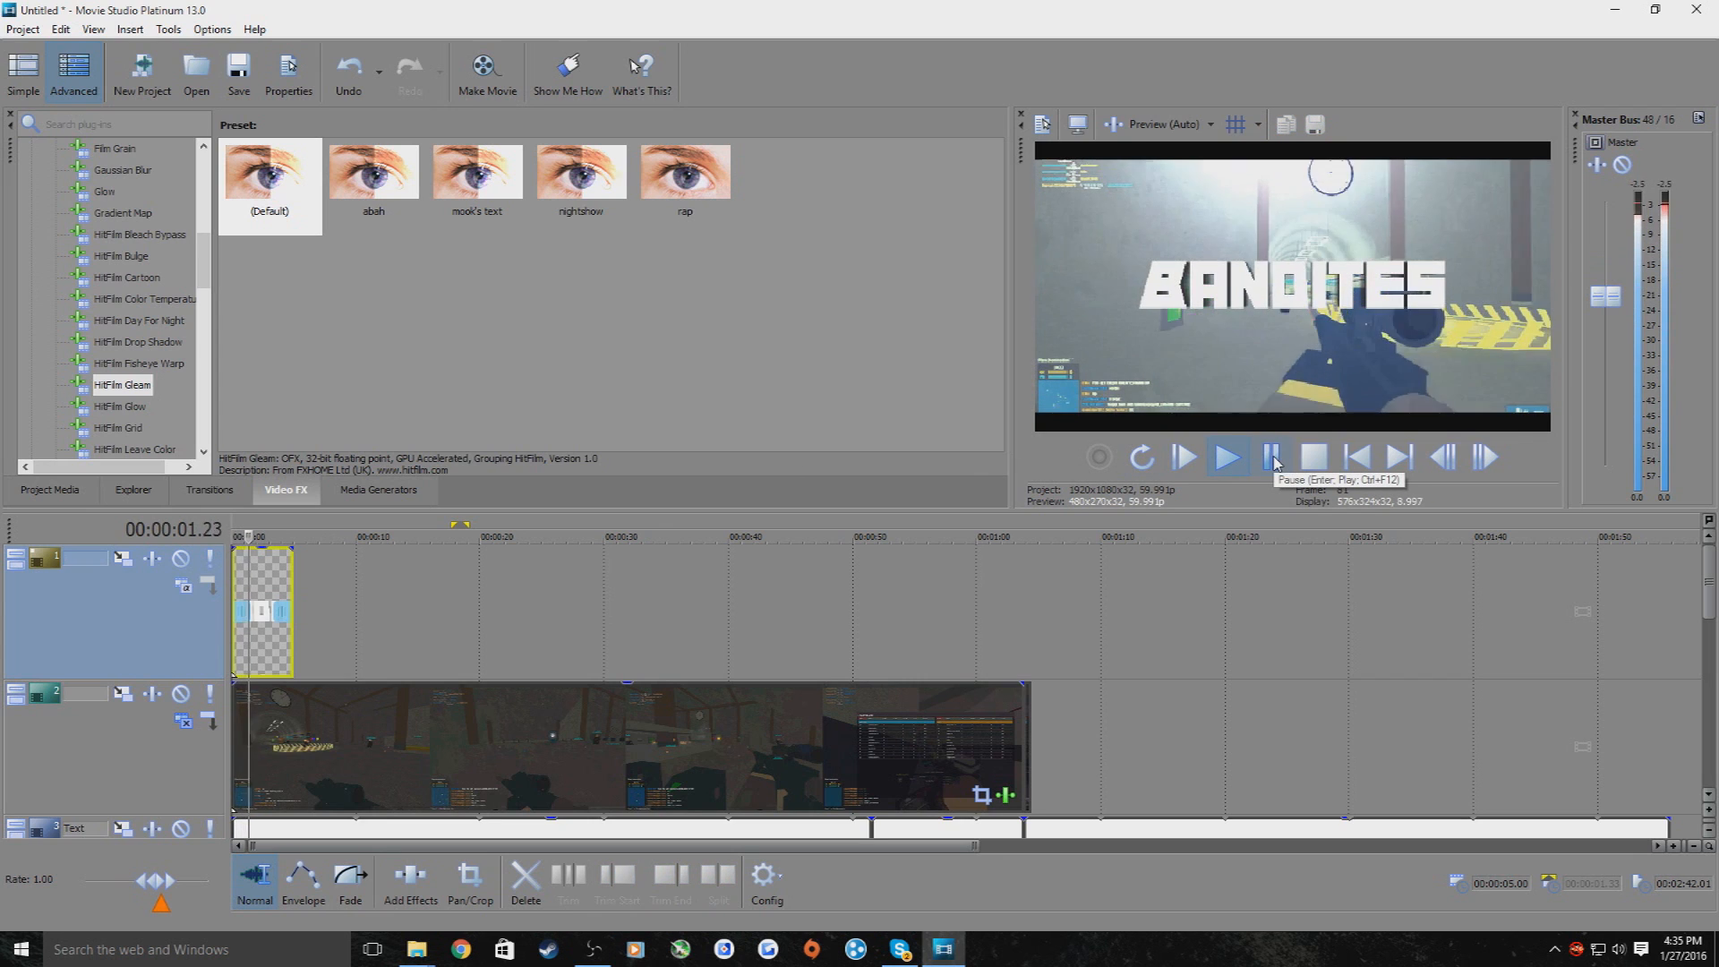
key(space)
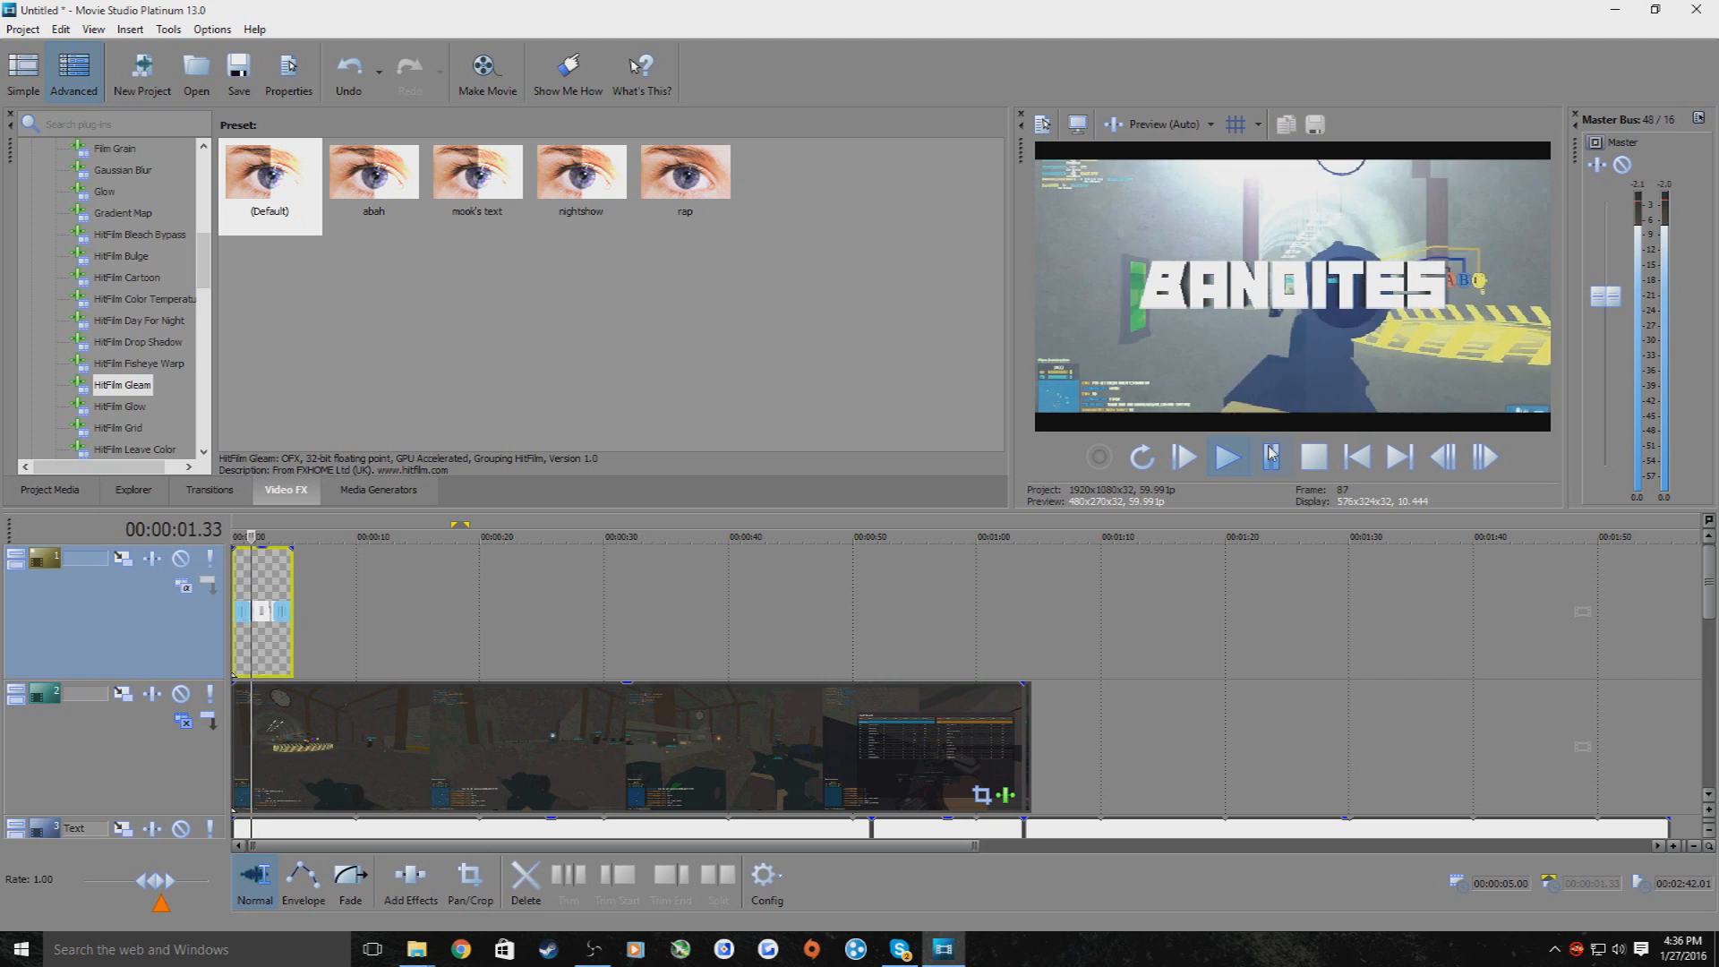
key(space)
key(ctrl+Home)
click(1225, 457)
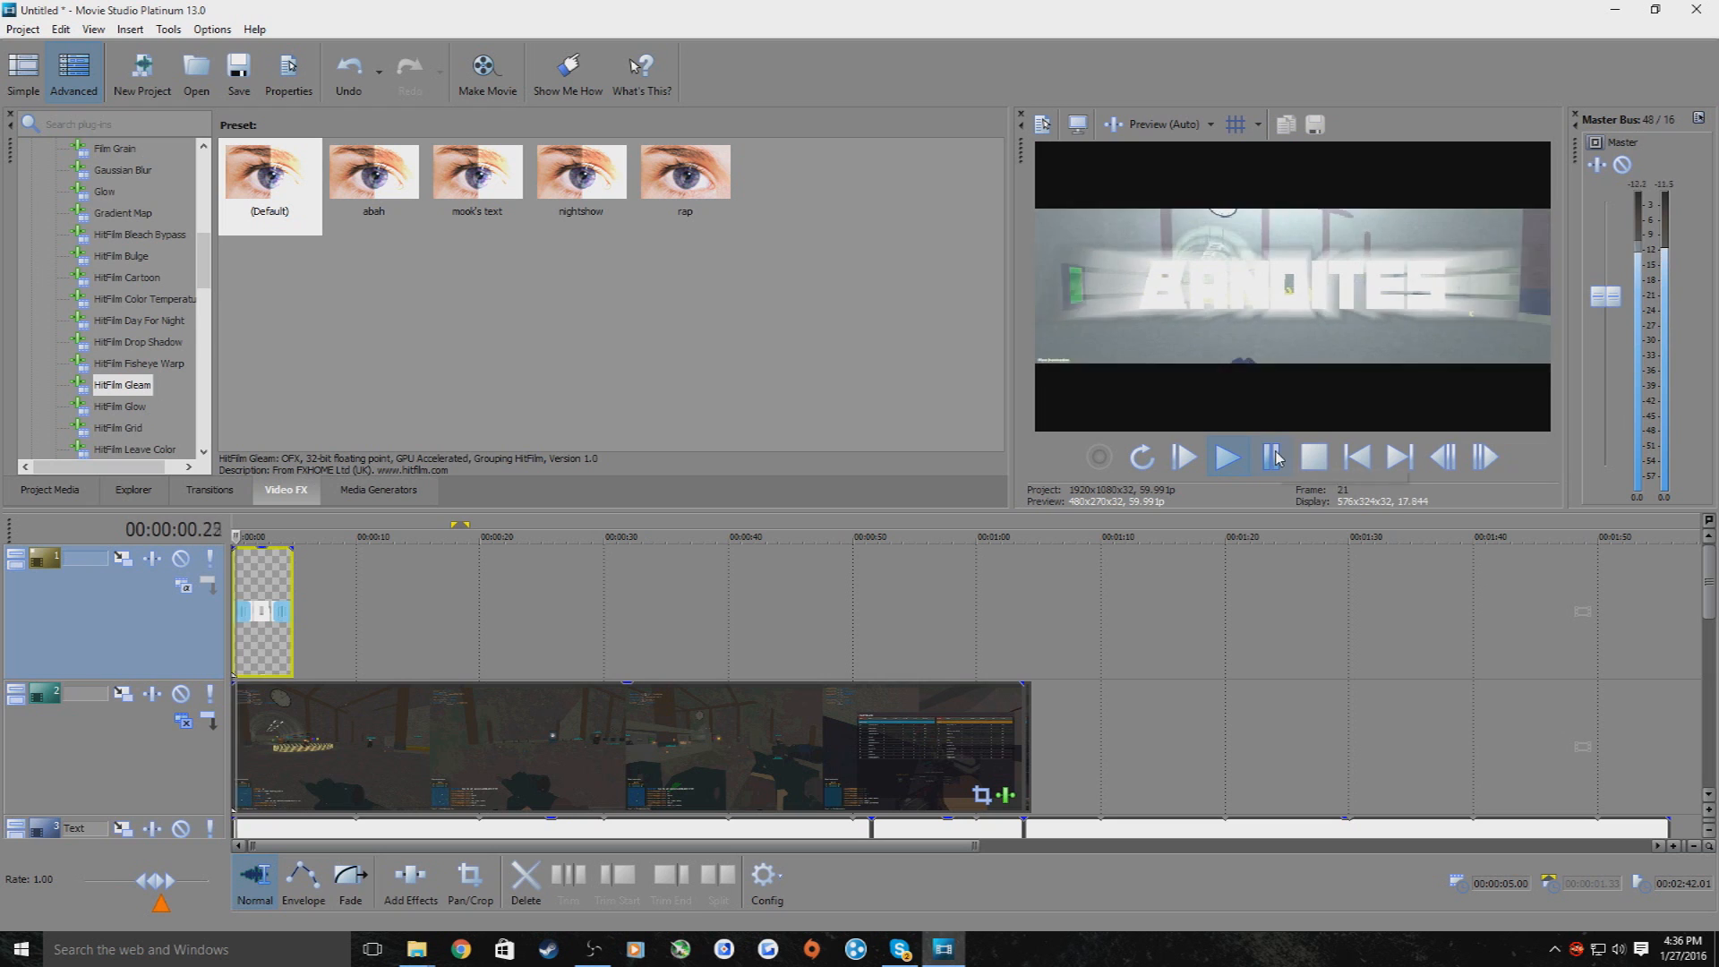
click(1278, 458)
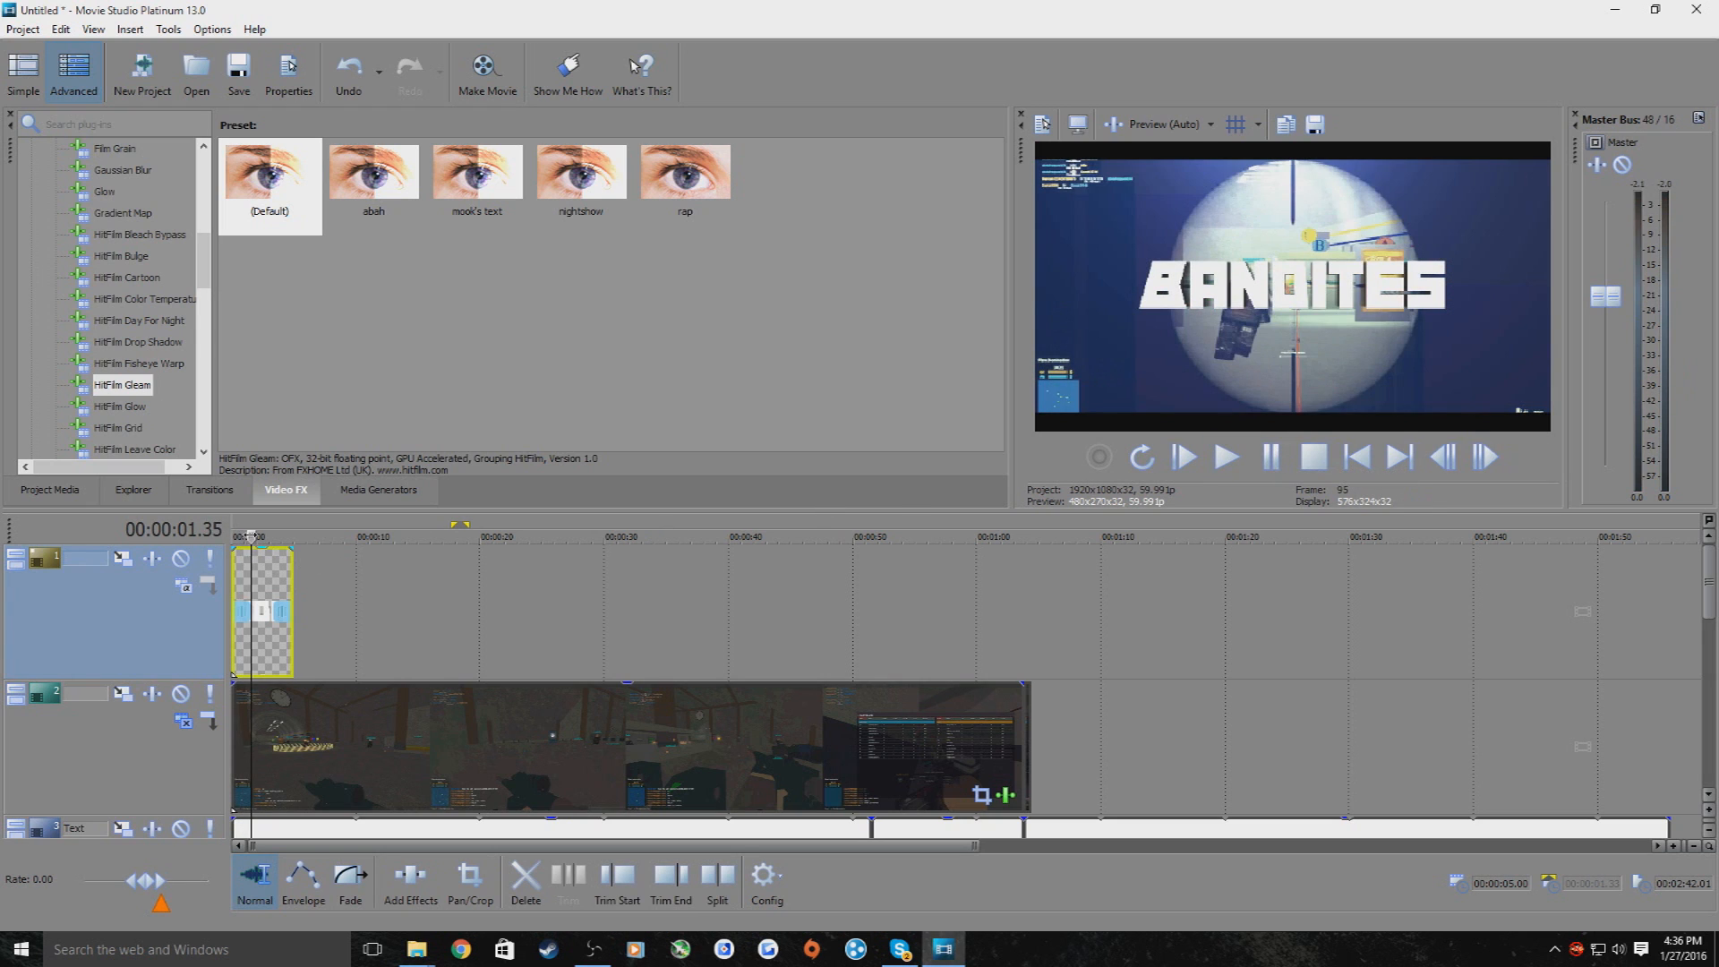
click(233, 540)
Open the Bandites title's text settings, enable Scale animation, and shrink the text to a scale of about 0.433 at the start
right_click(260, 581)
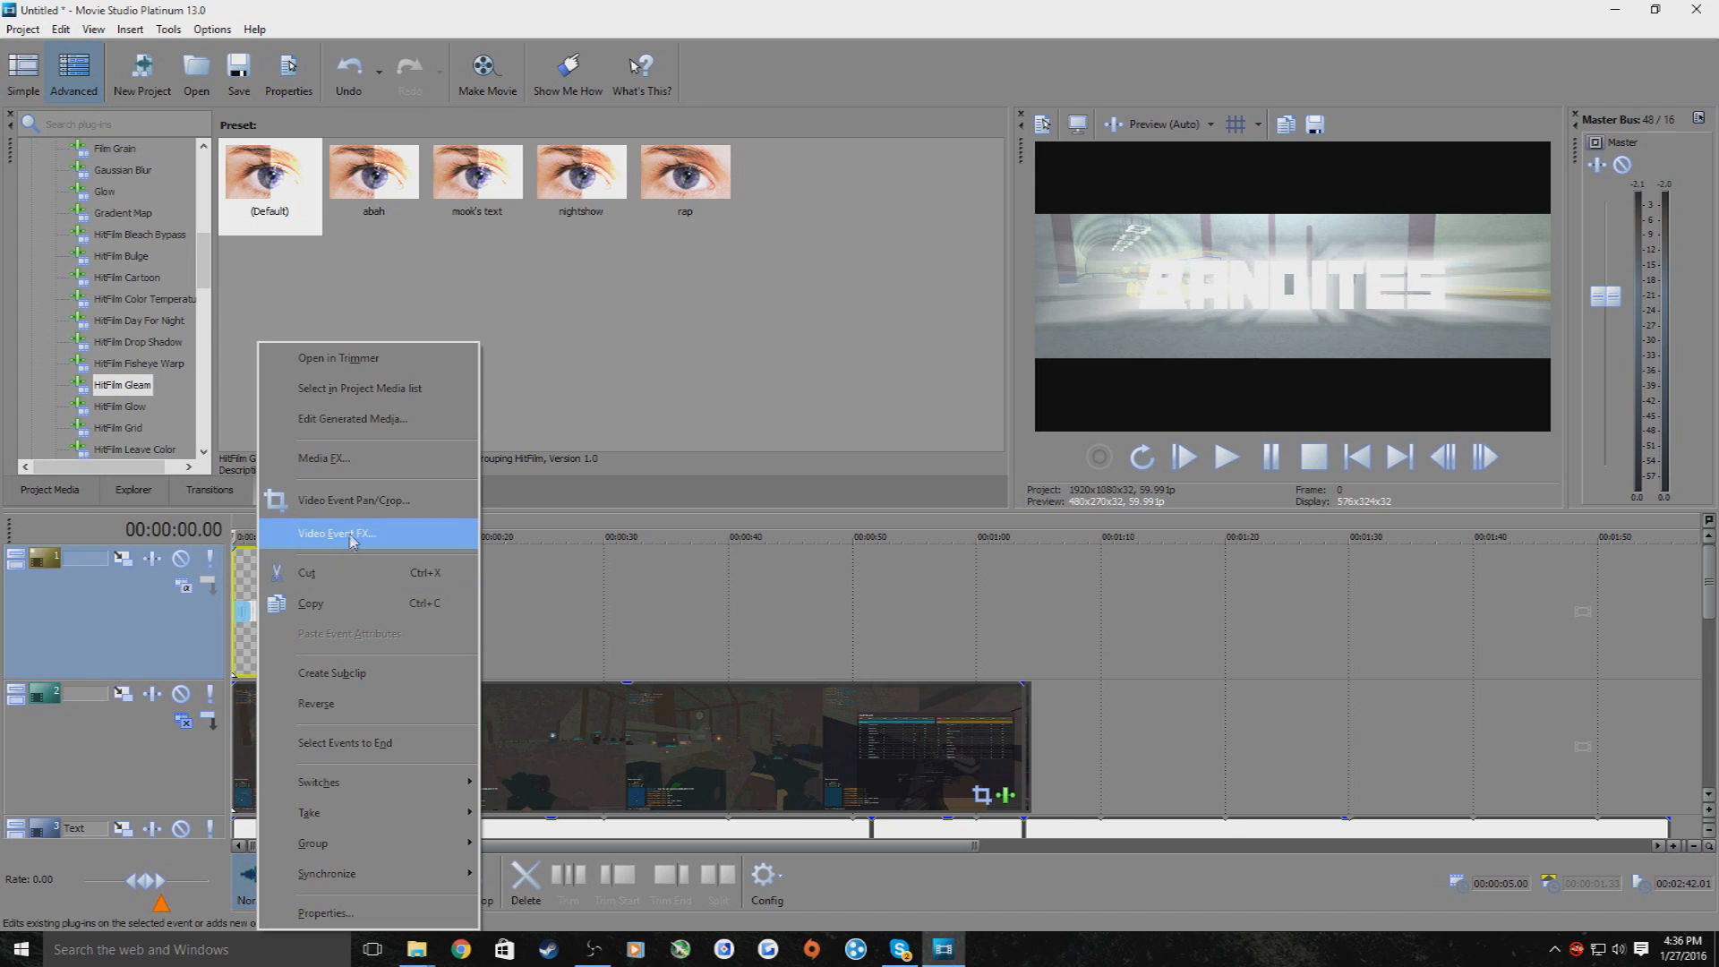
click(372, 430)
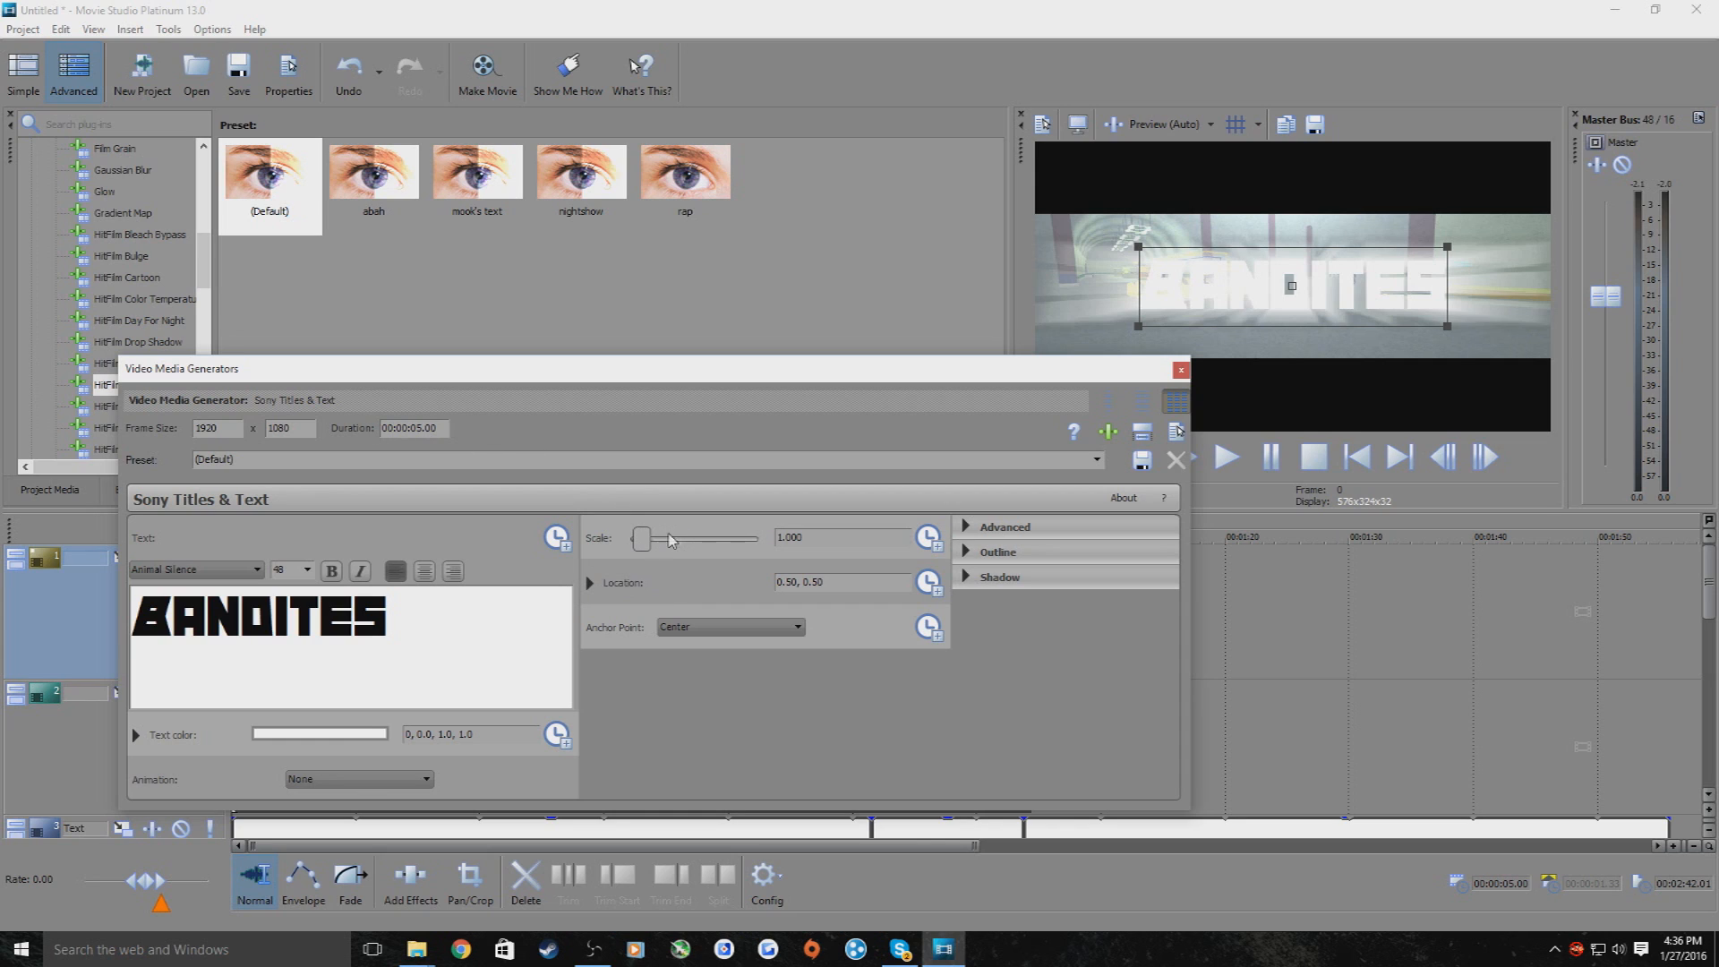
click(931, 539)
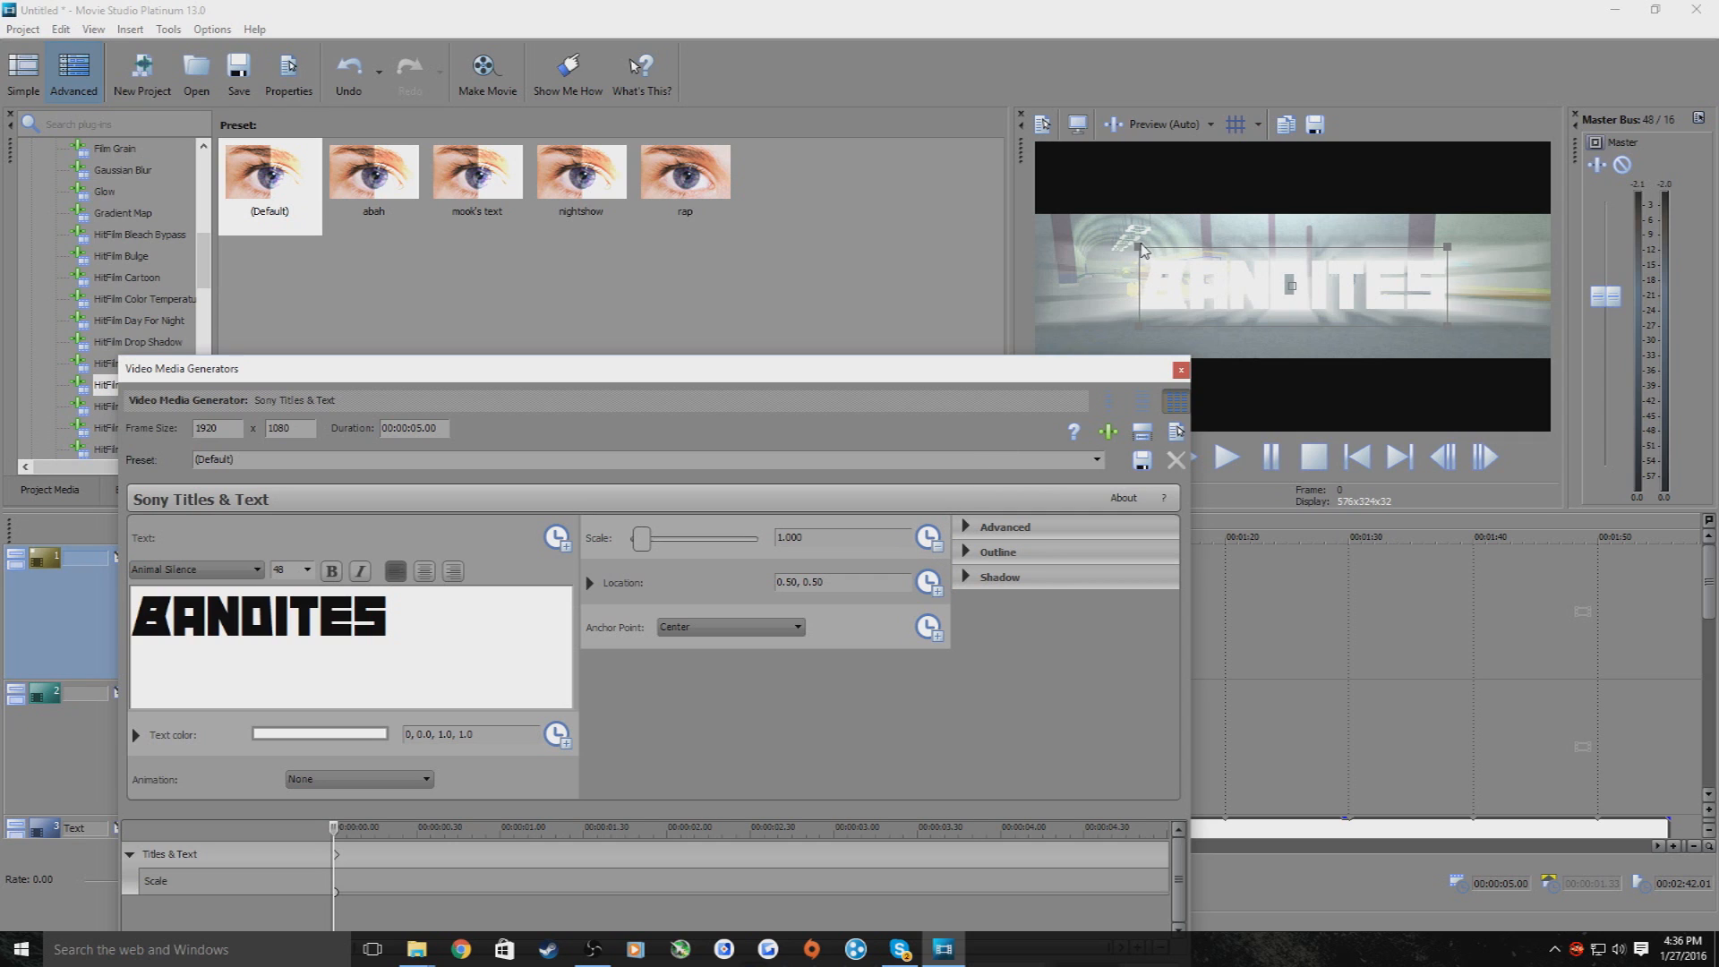
drag(1141, 251, 1223, 295)
Add a Scale keyframe at 00:00:00.45 that enlarges the title to about 1.055, and close the text settings
drag(335, 835, 457, 834)
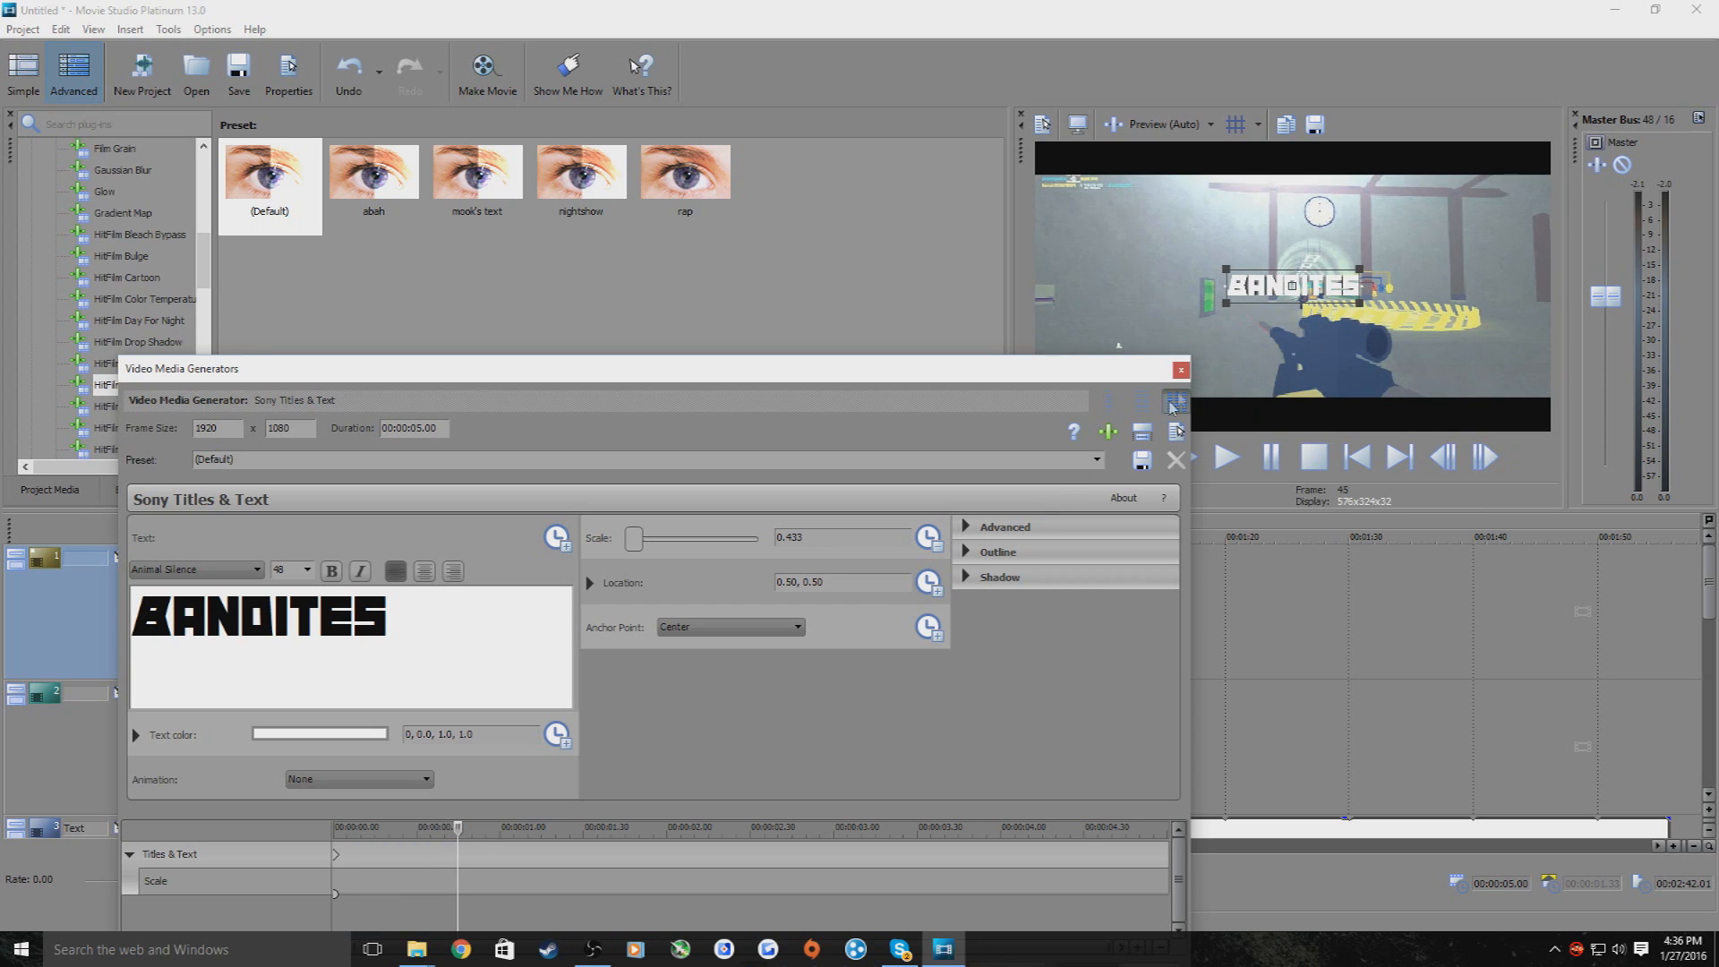
click(1230, 276)
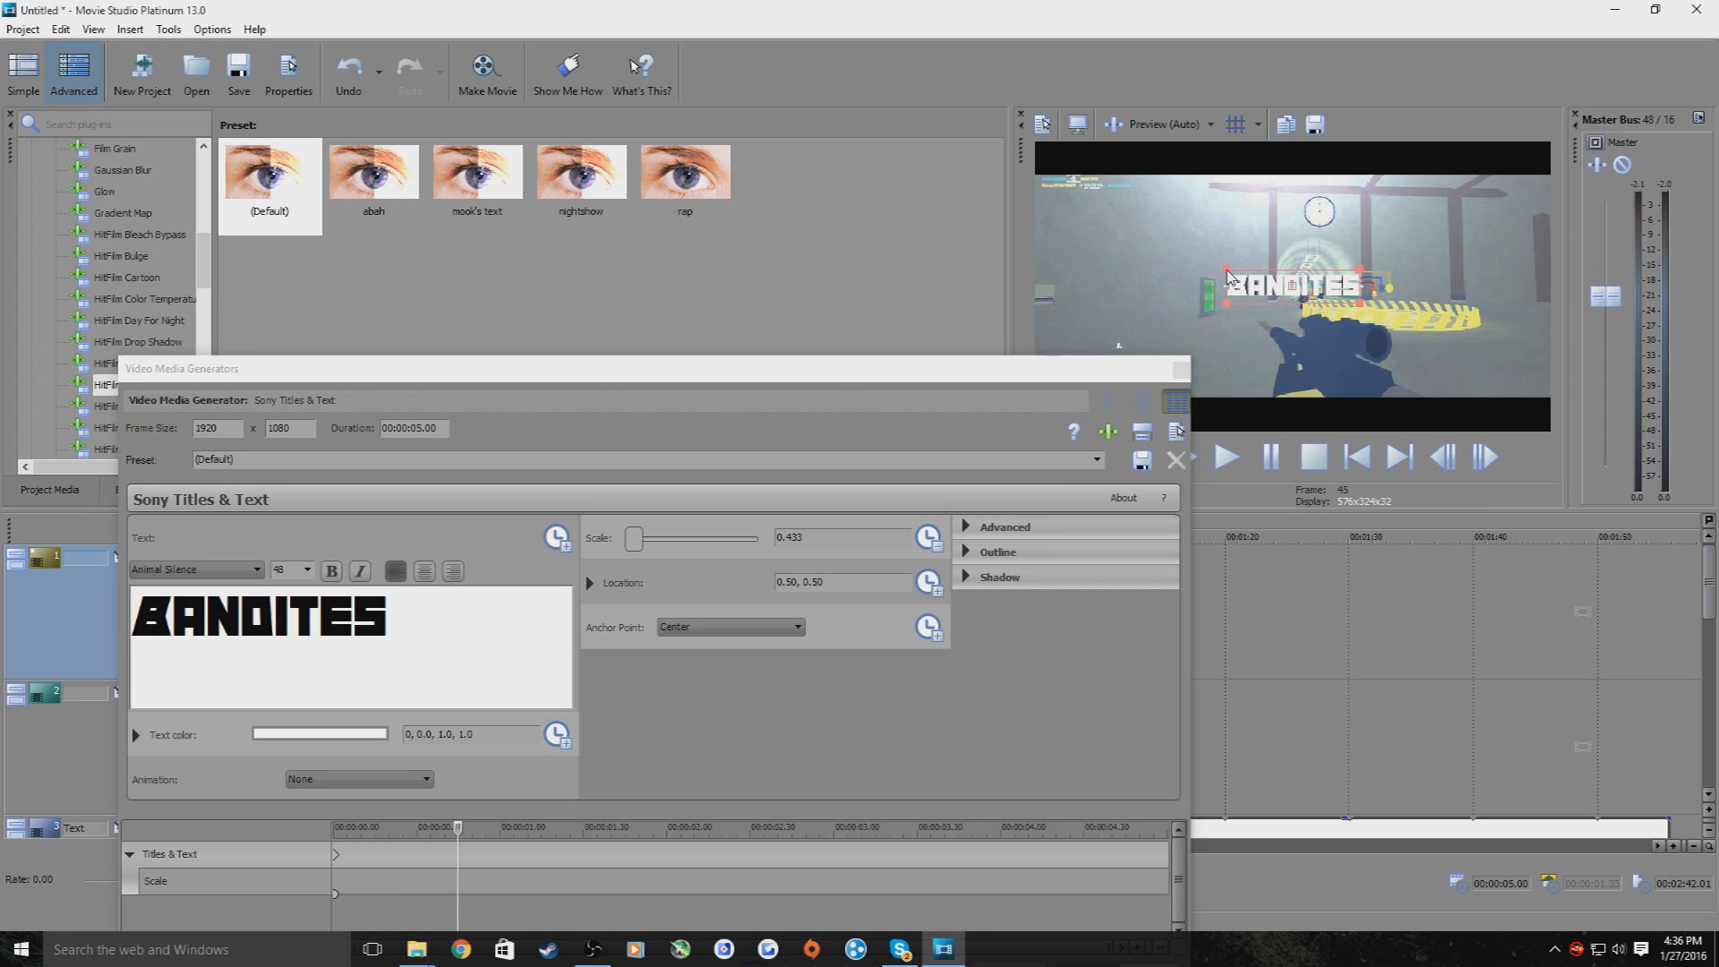
drag(1230, 276, 1133, 259)
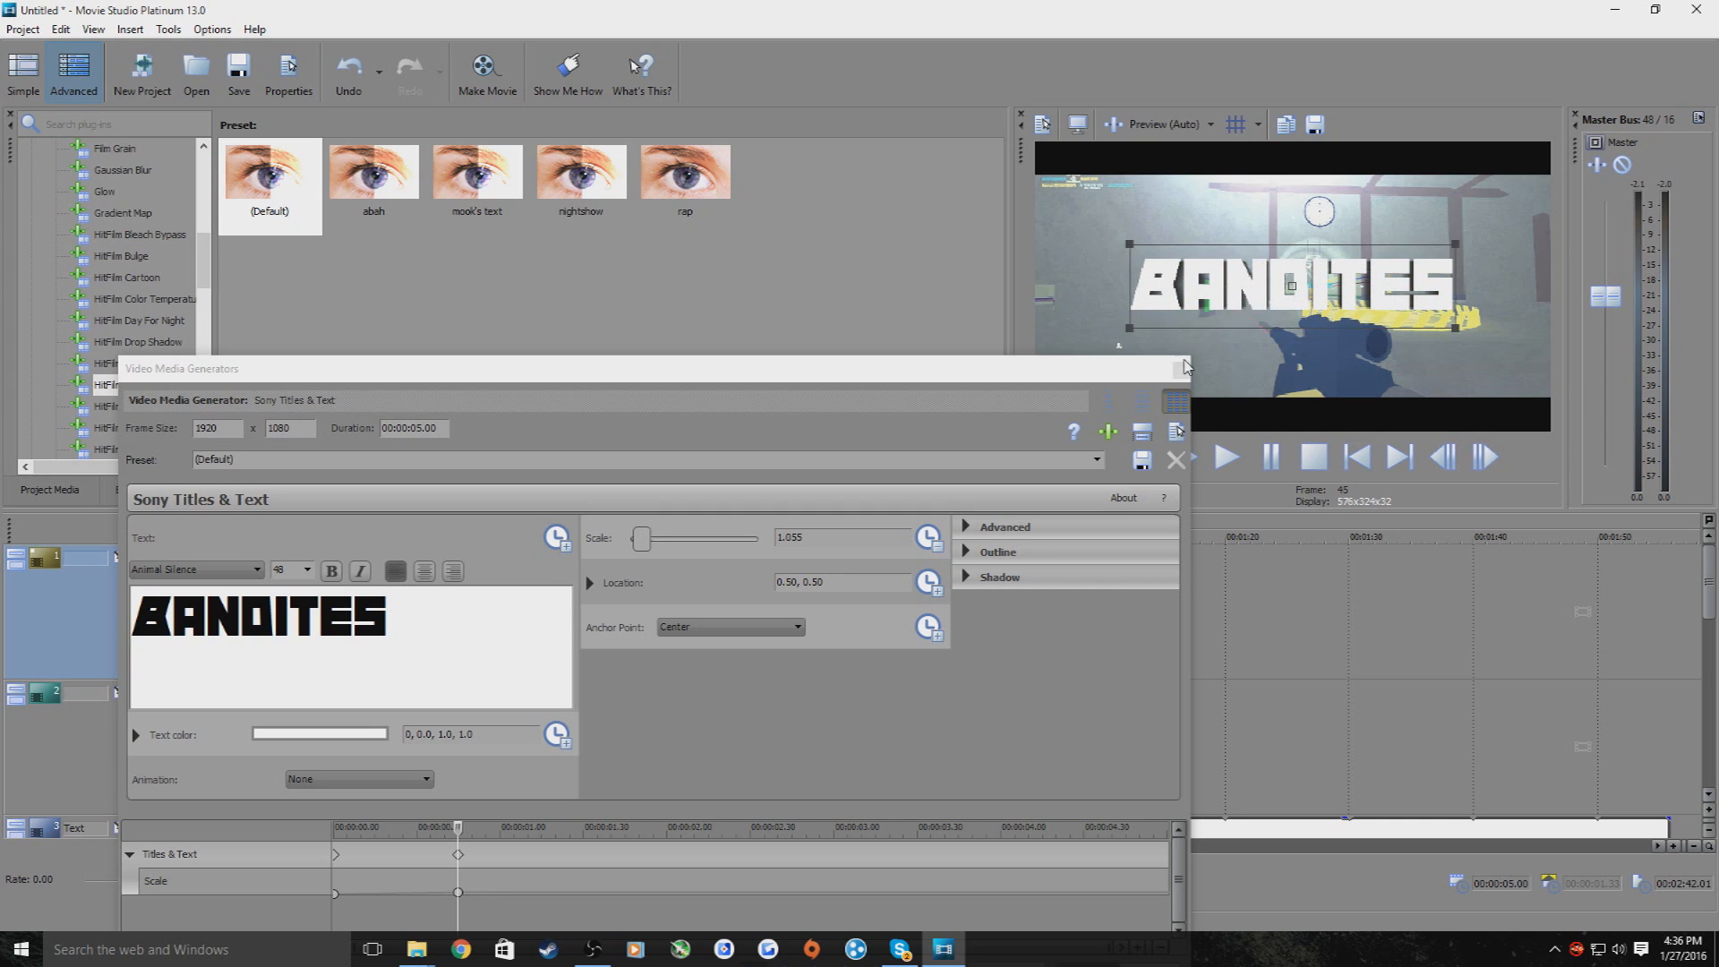
click(1182, 368)
Reopen the title's text settings, review the Scale keyframes on their timeline, and close the settings again
right_click(269, 593)
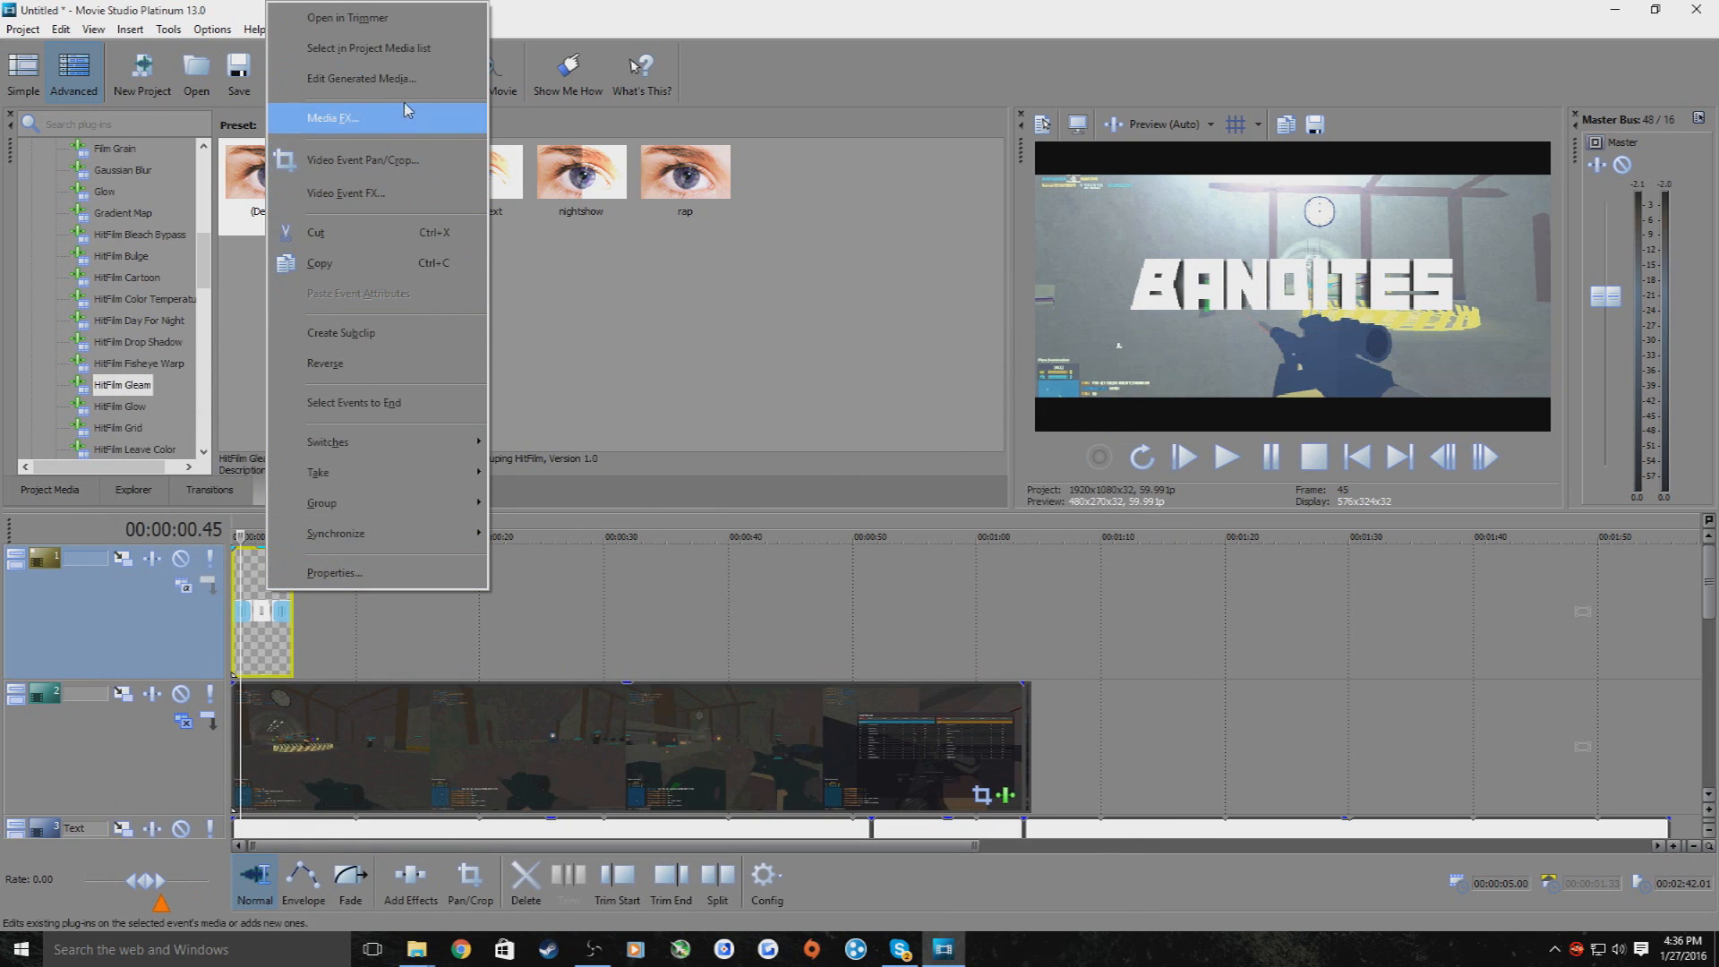
click(367, 79)
drag(715, 355, 651, 187)
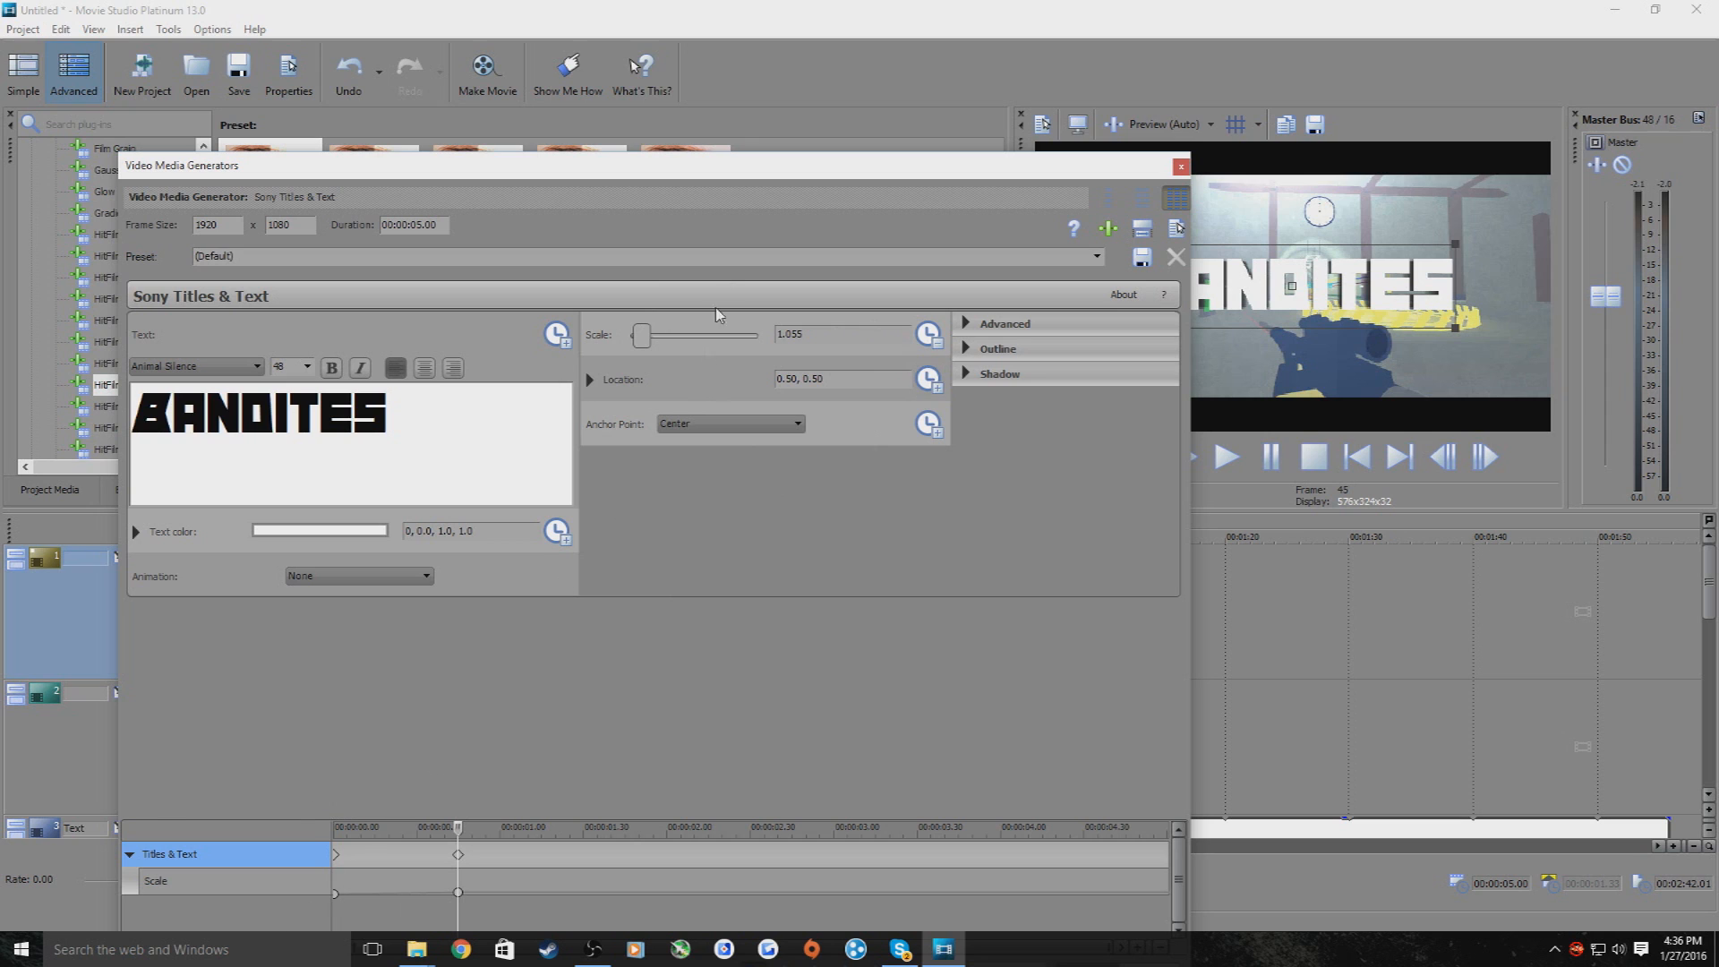
drag(746, 172, 753, 94)
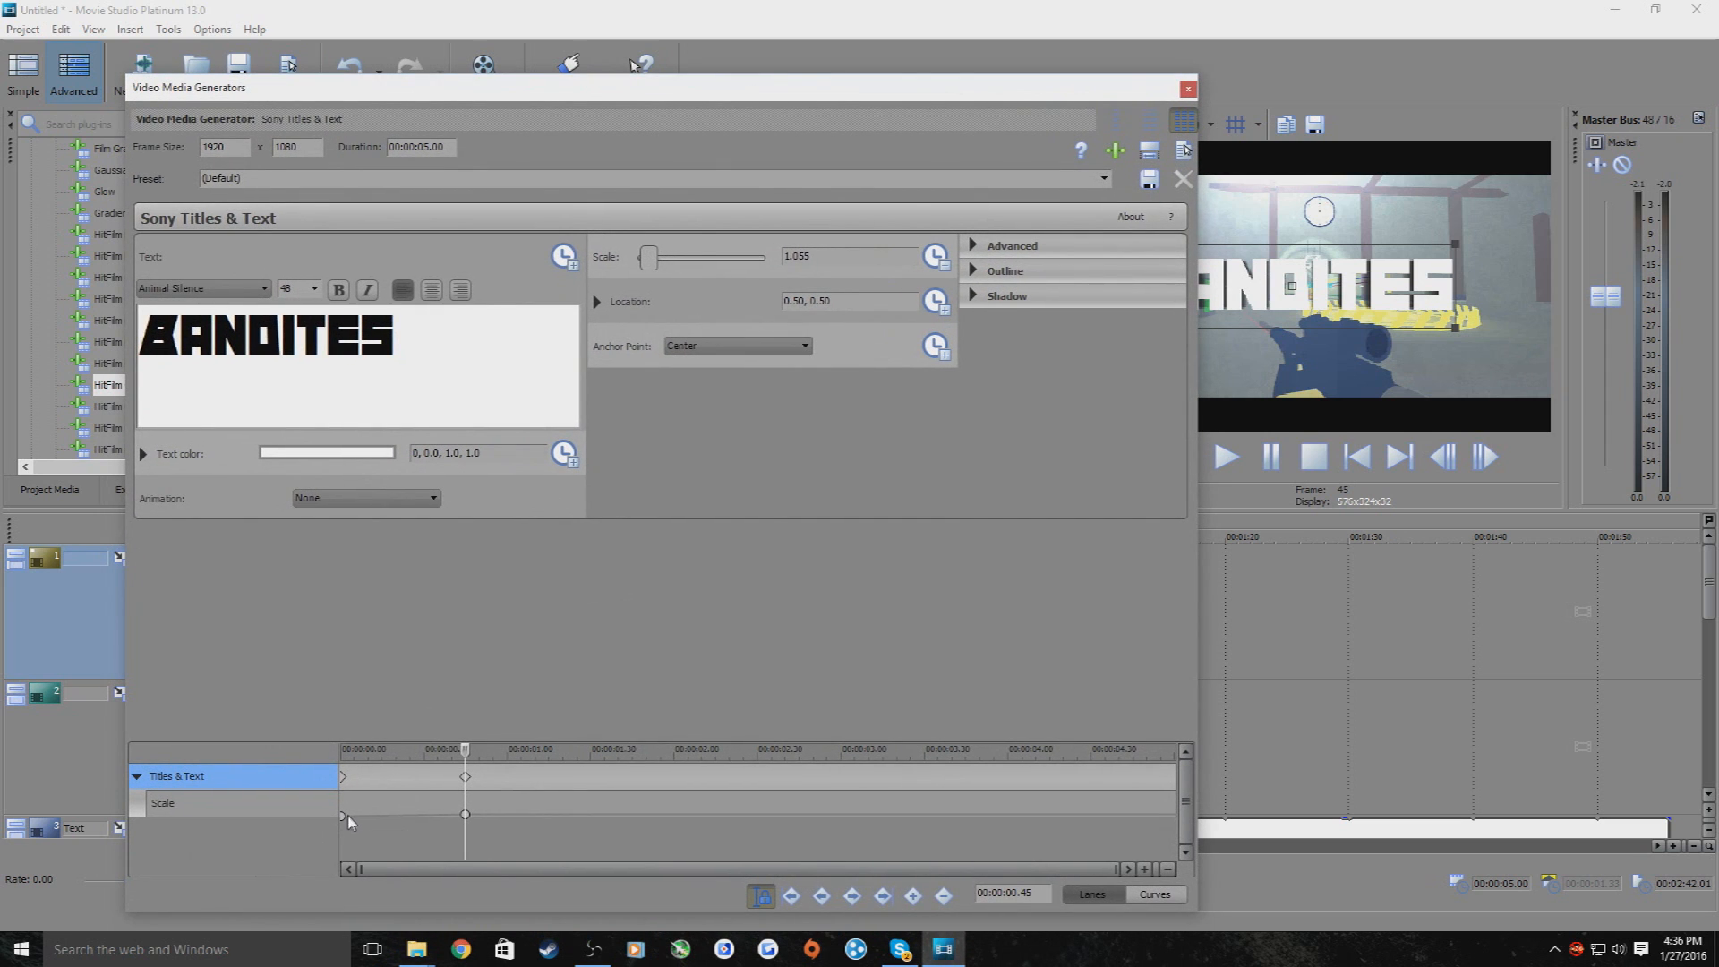
click(1187, 89)
Play the opening from the start to check the title's scale-up animation, and return the playhead to the start
click(234, 539)
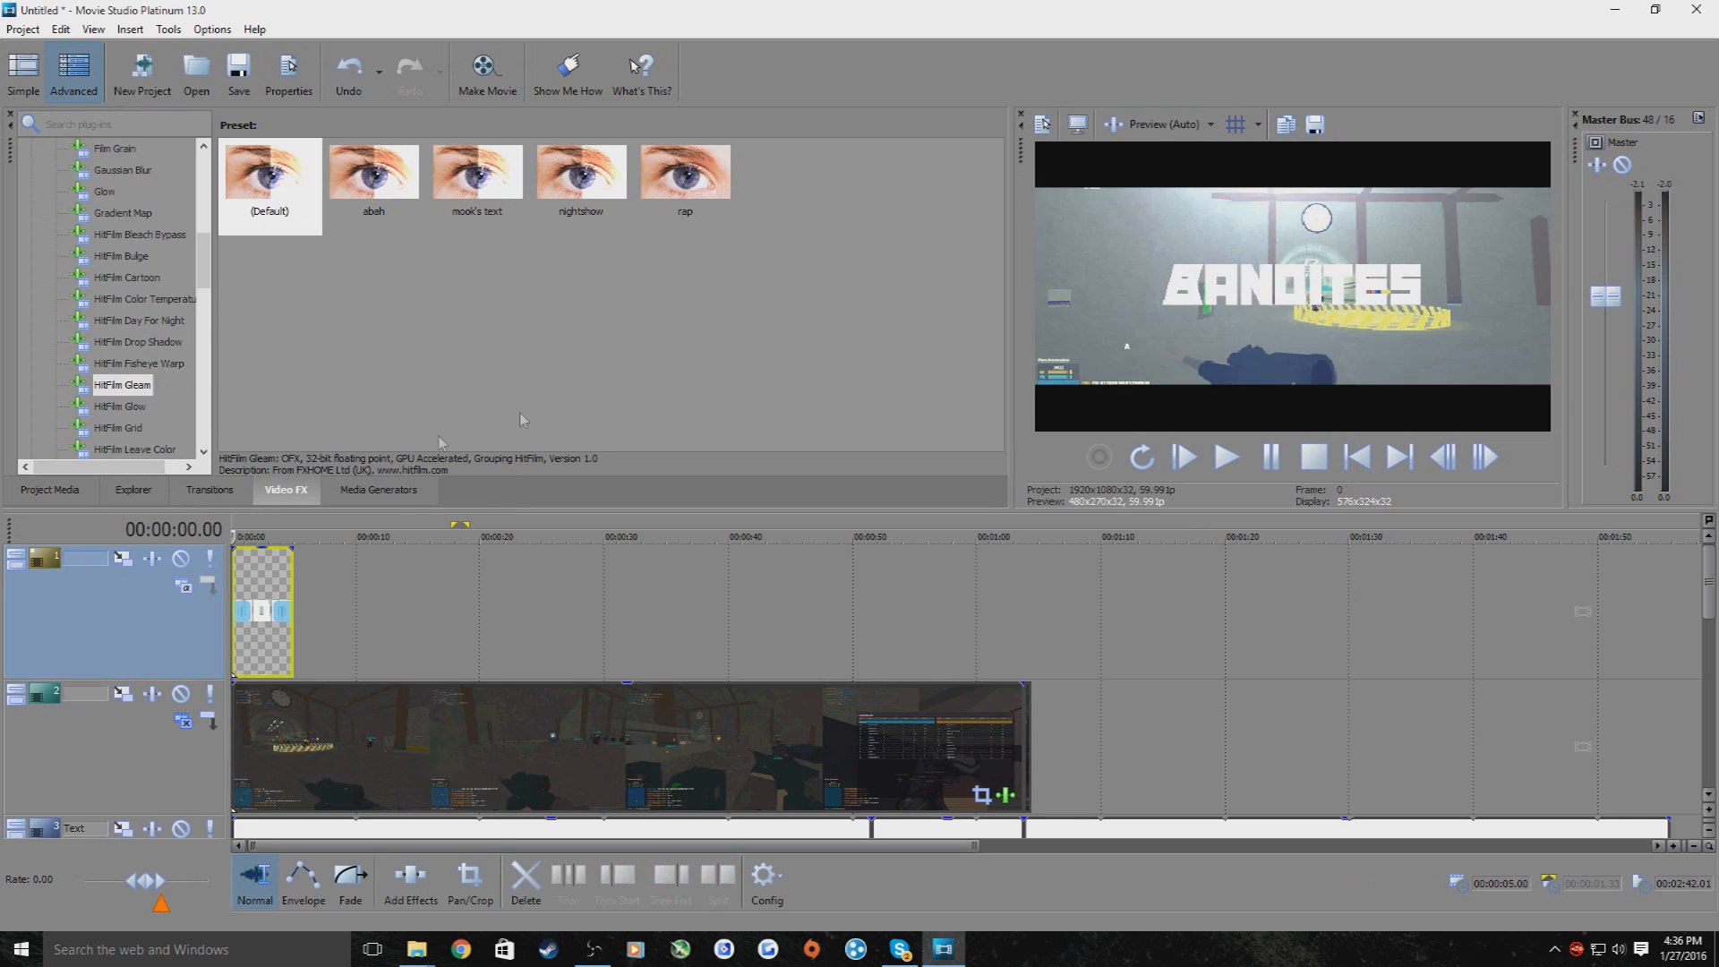
click(1228, 459)
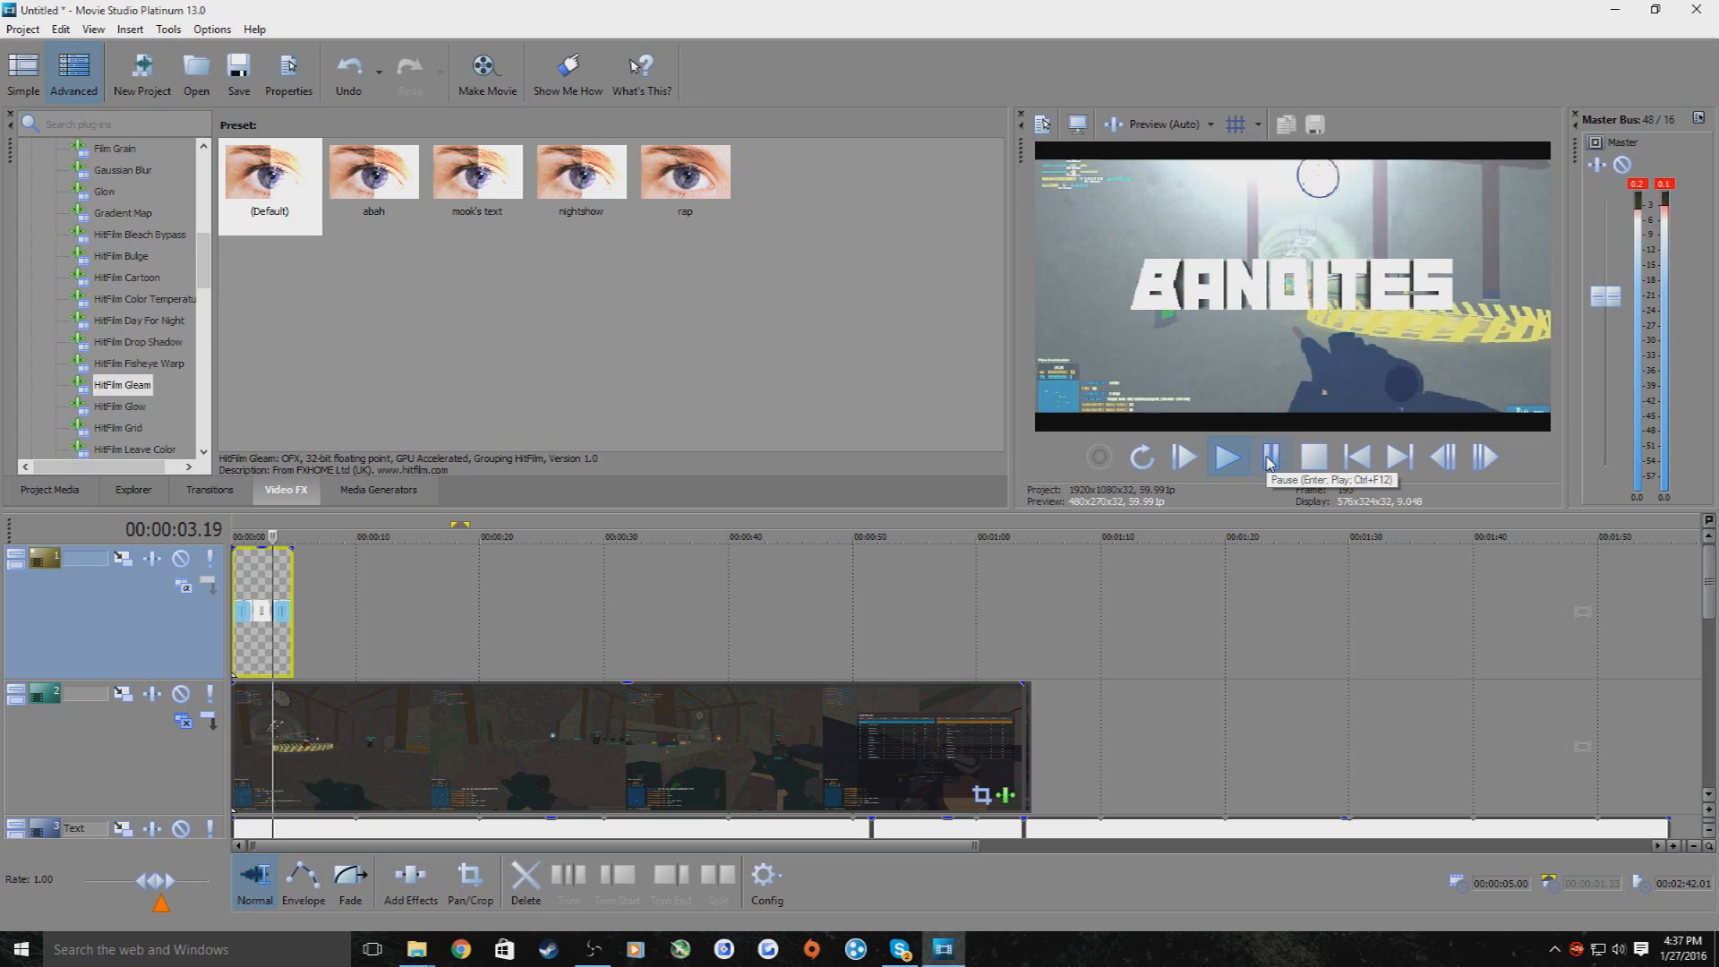
click(1271, 459)
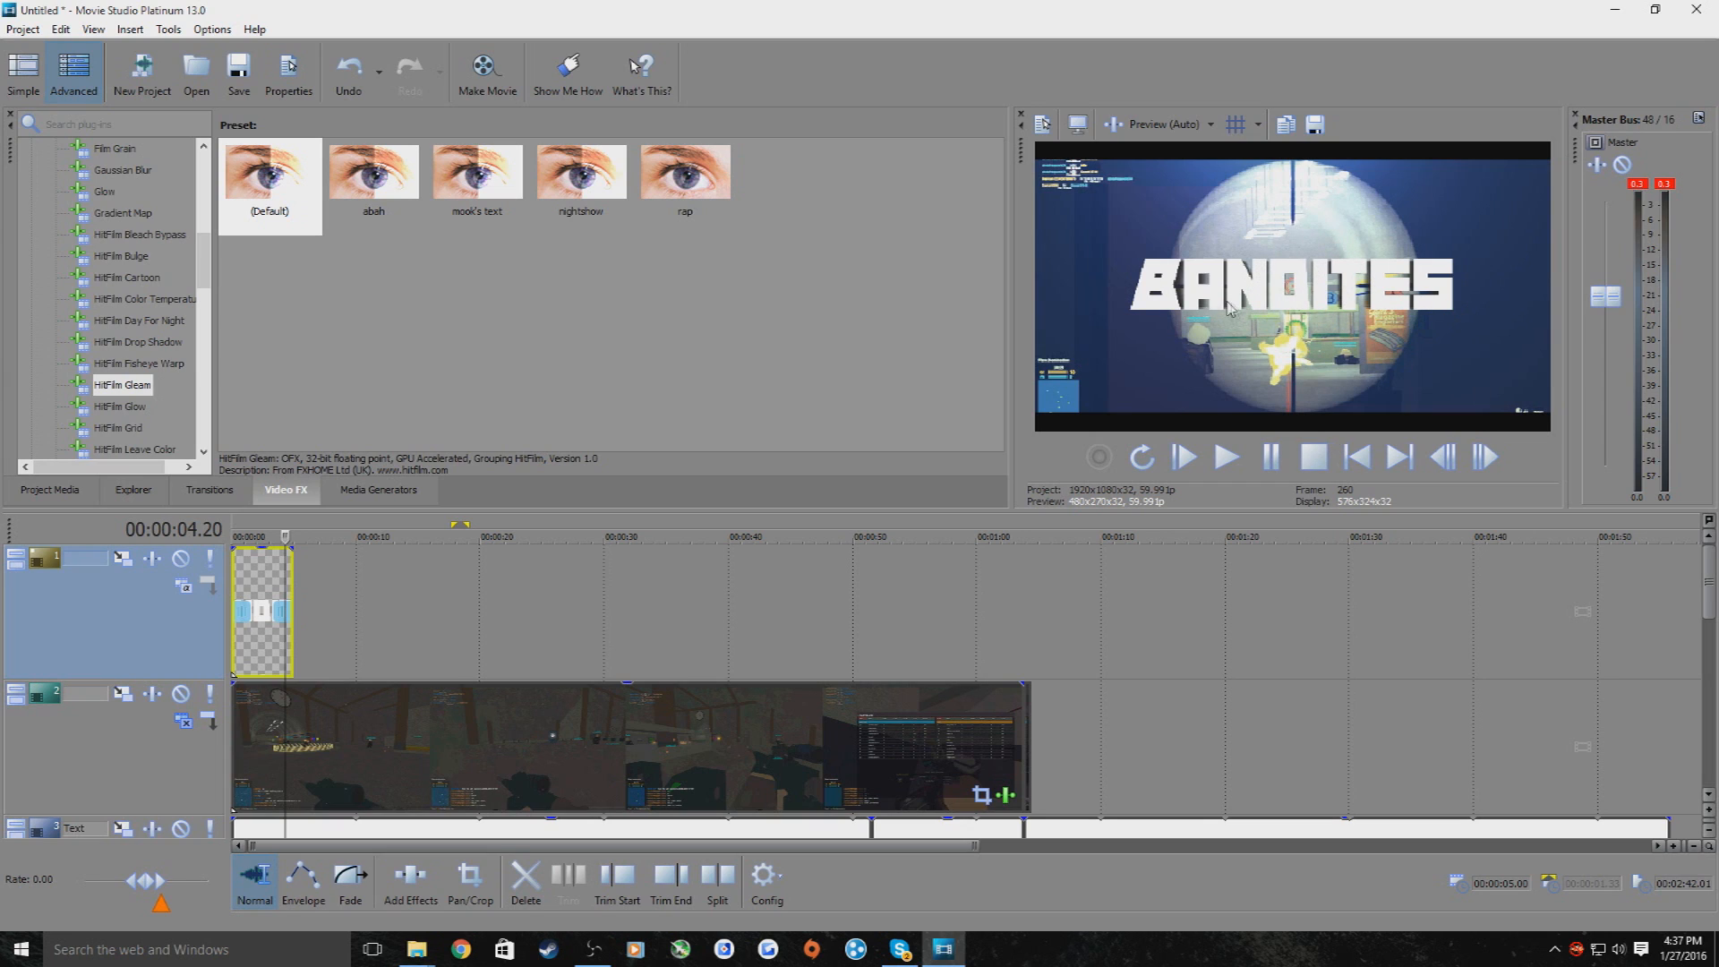
drag(291, 546, 231, 531)
Apply the default Stereoscopic 3D Adjust preset to the title and animate its Horizontal offset, starting at about 0.0594
drag(203, 260, 200, 359)
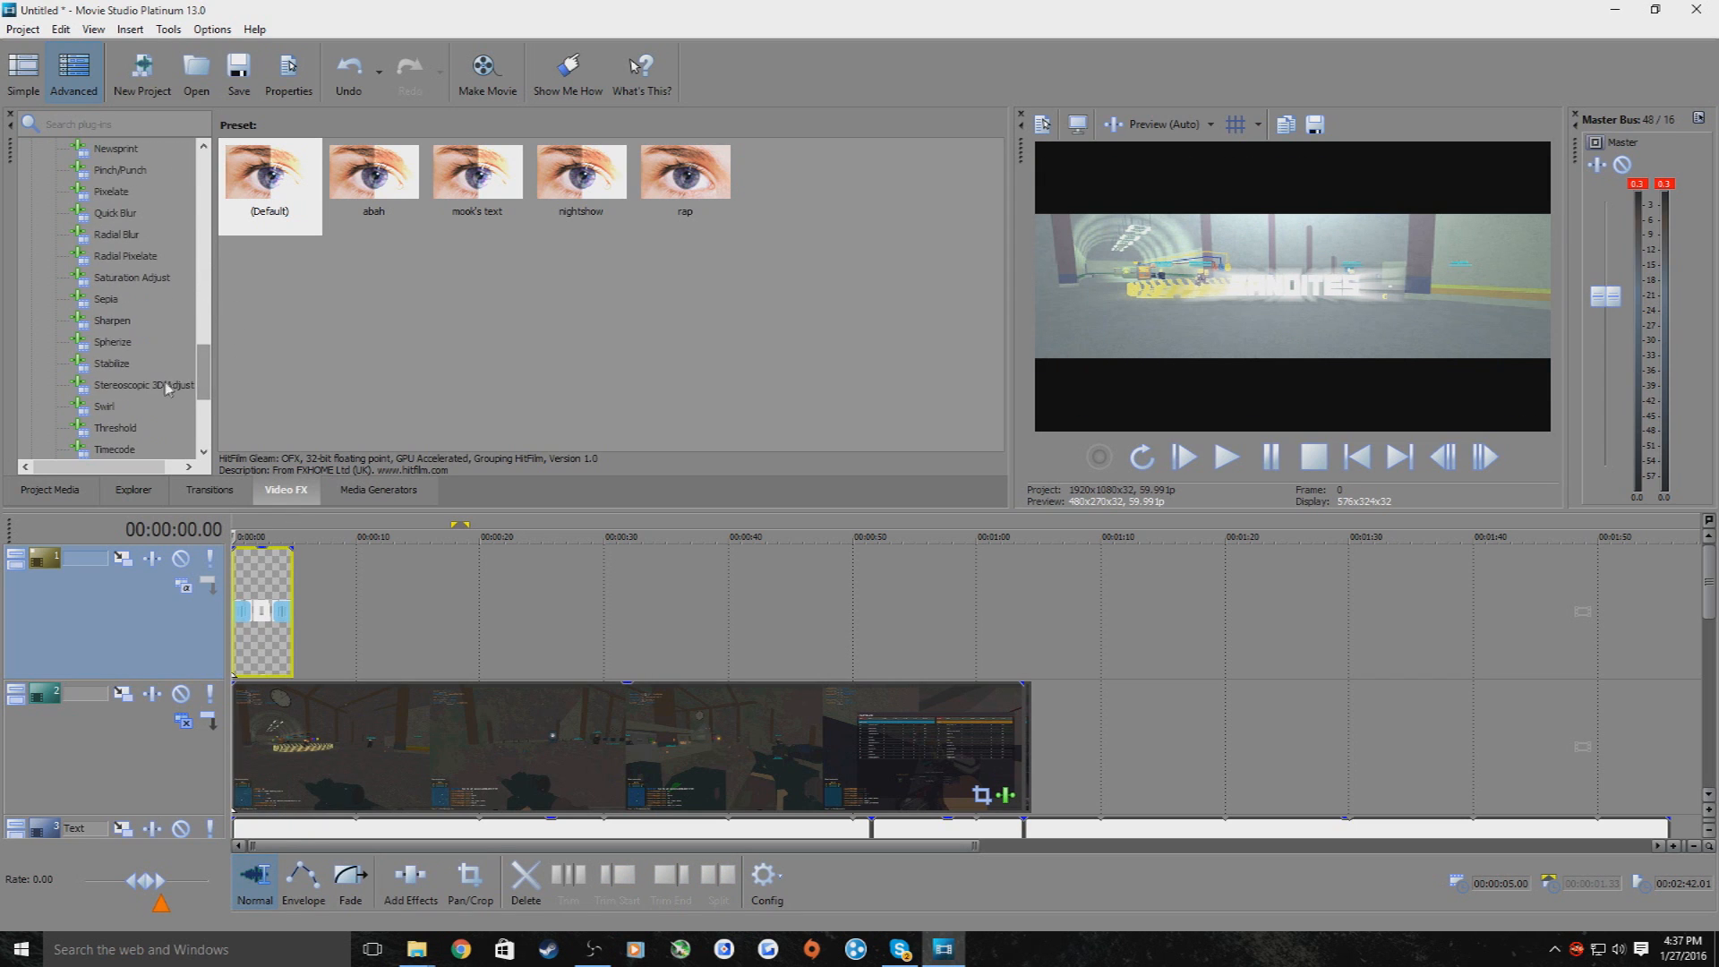
click(143, 385)
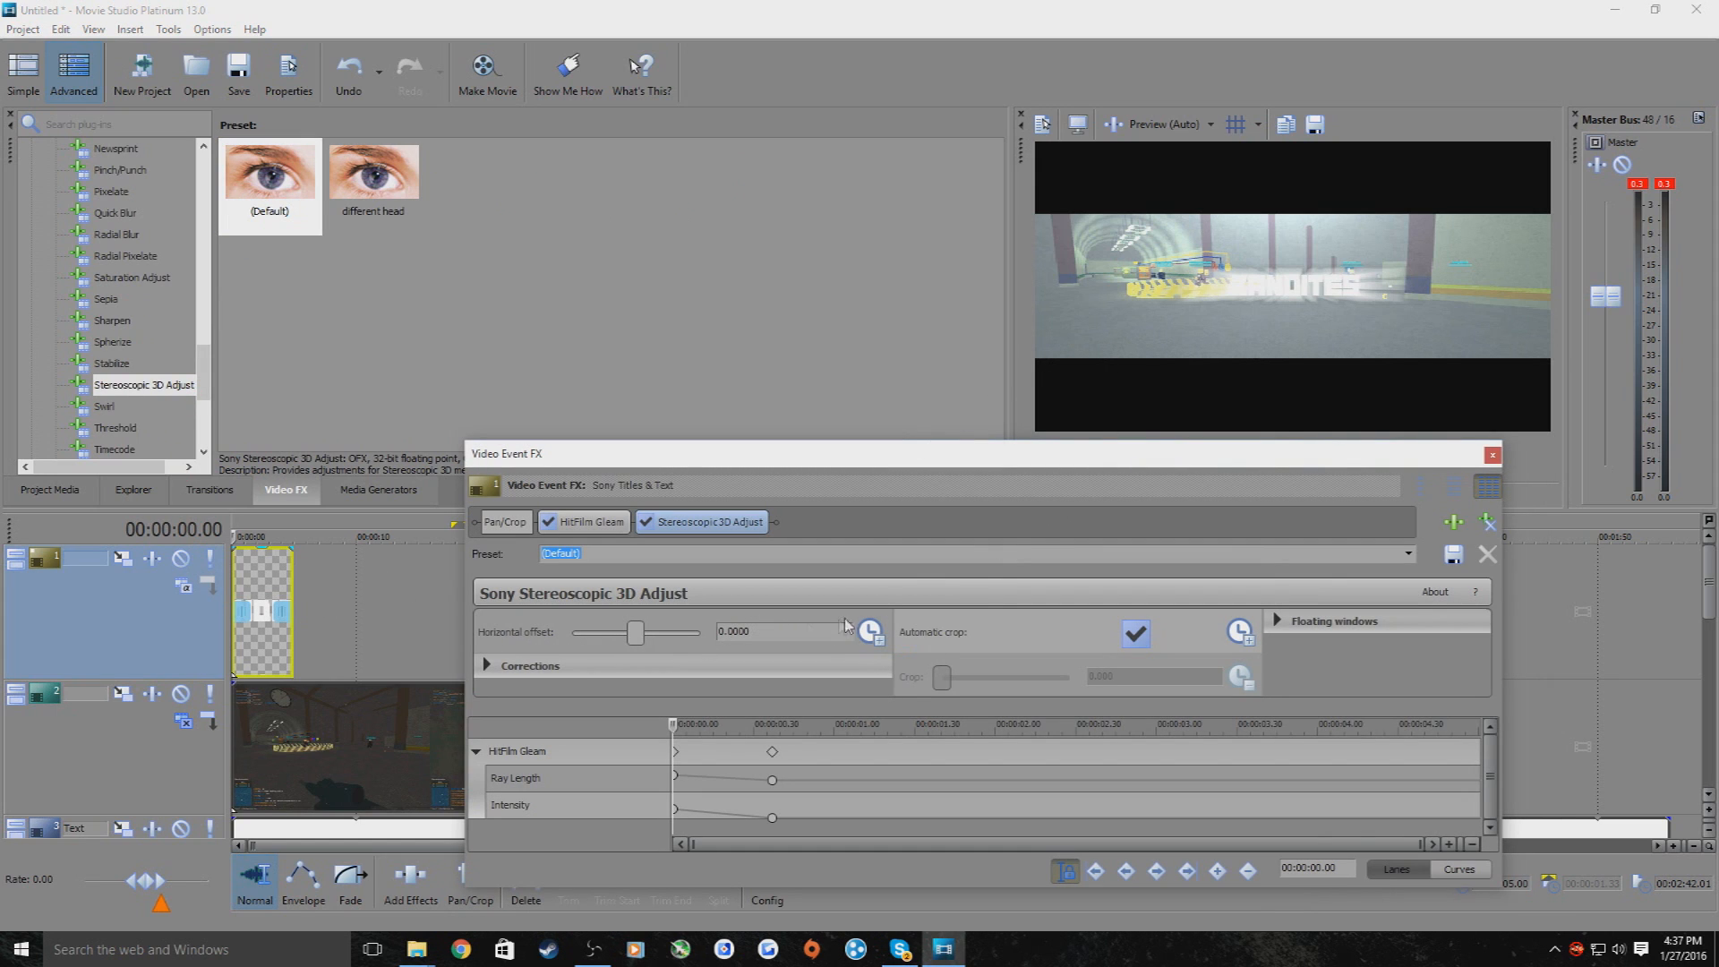
click(869, 633)
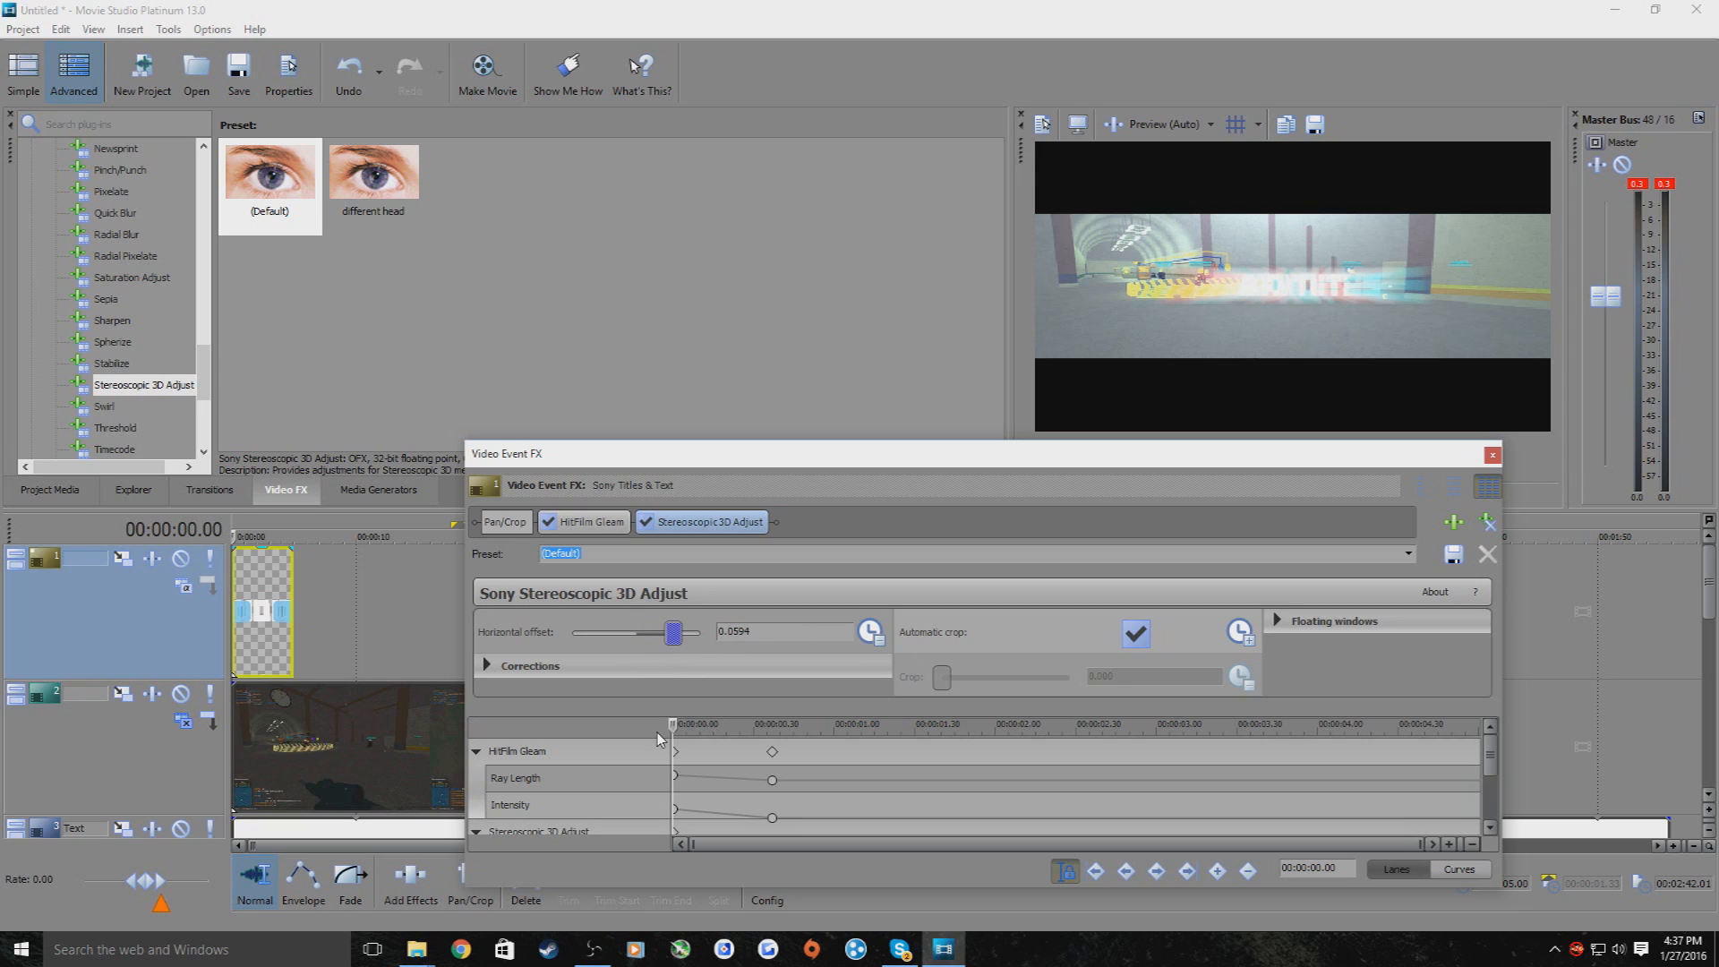
Add a Horizontal offset keyframe of about 0.0063 at 00:00:00.38, and close the effect settings
drag(672, 724, 777, 739)
drag(670, 637, 637, 654)
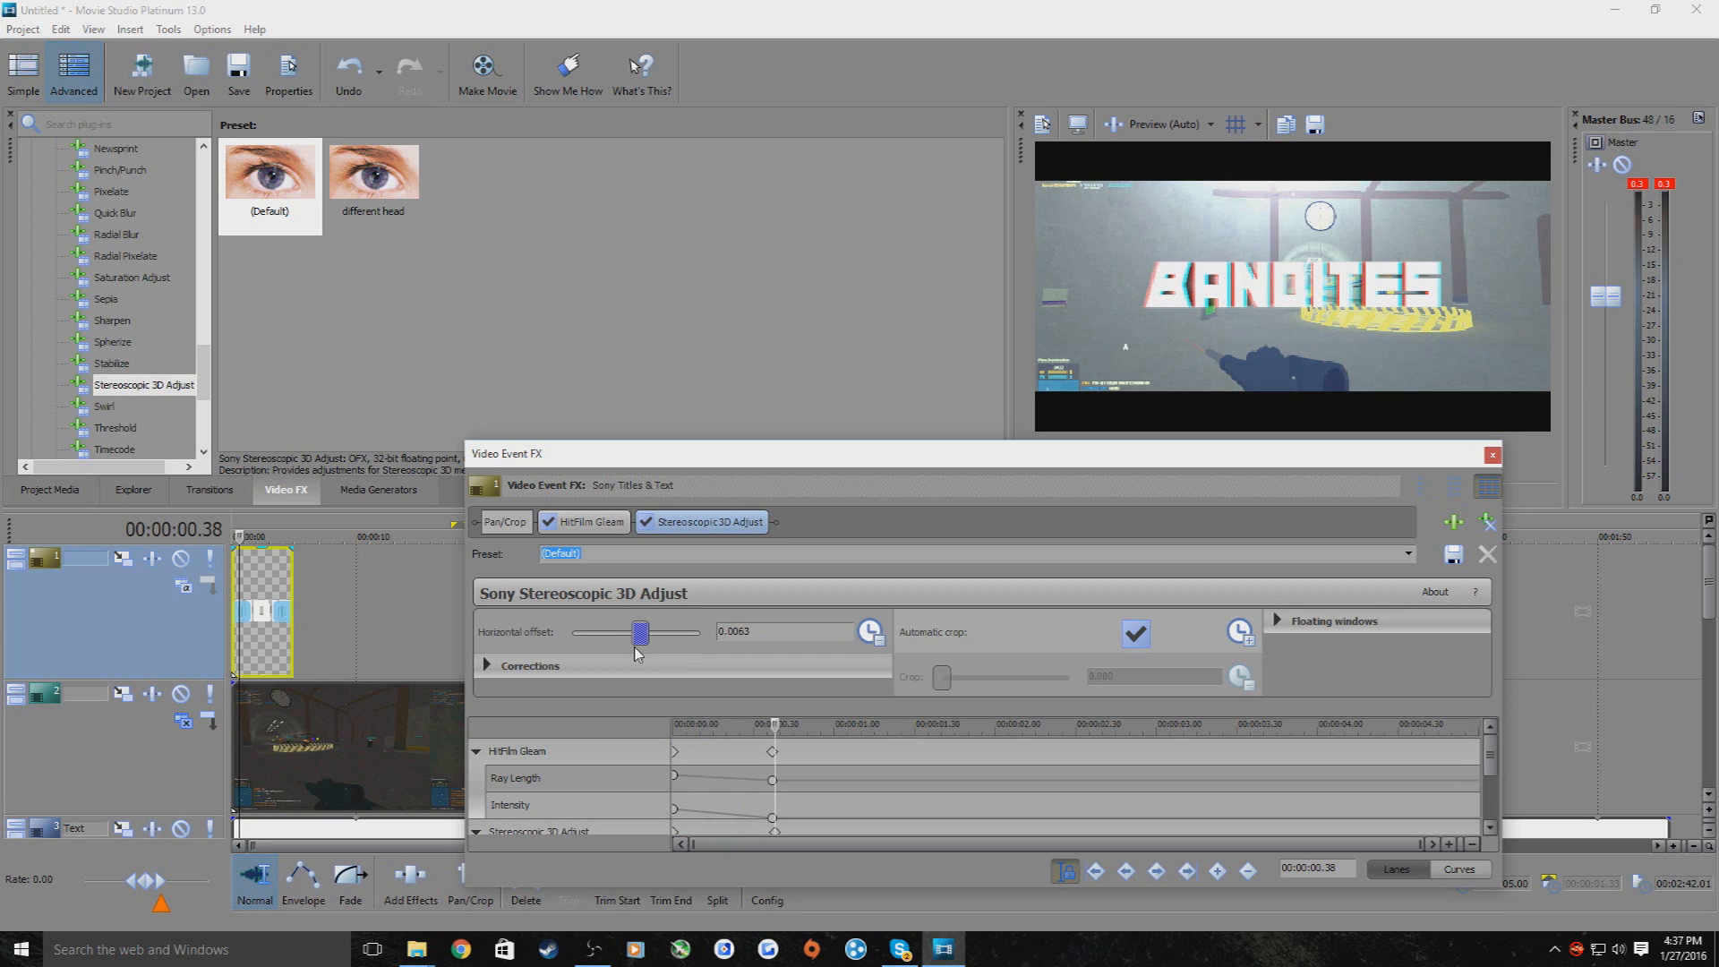
click(1491, 457)
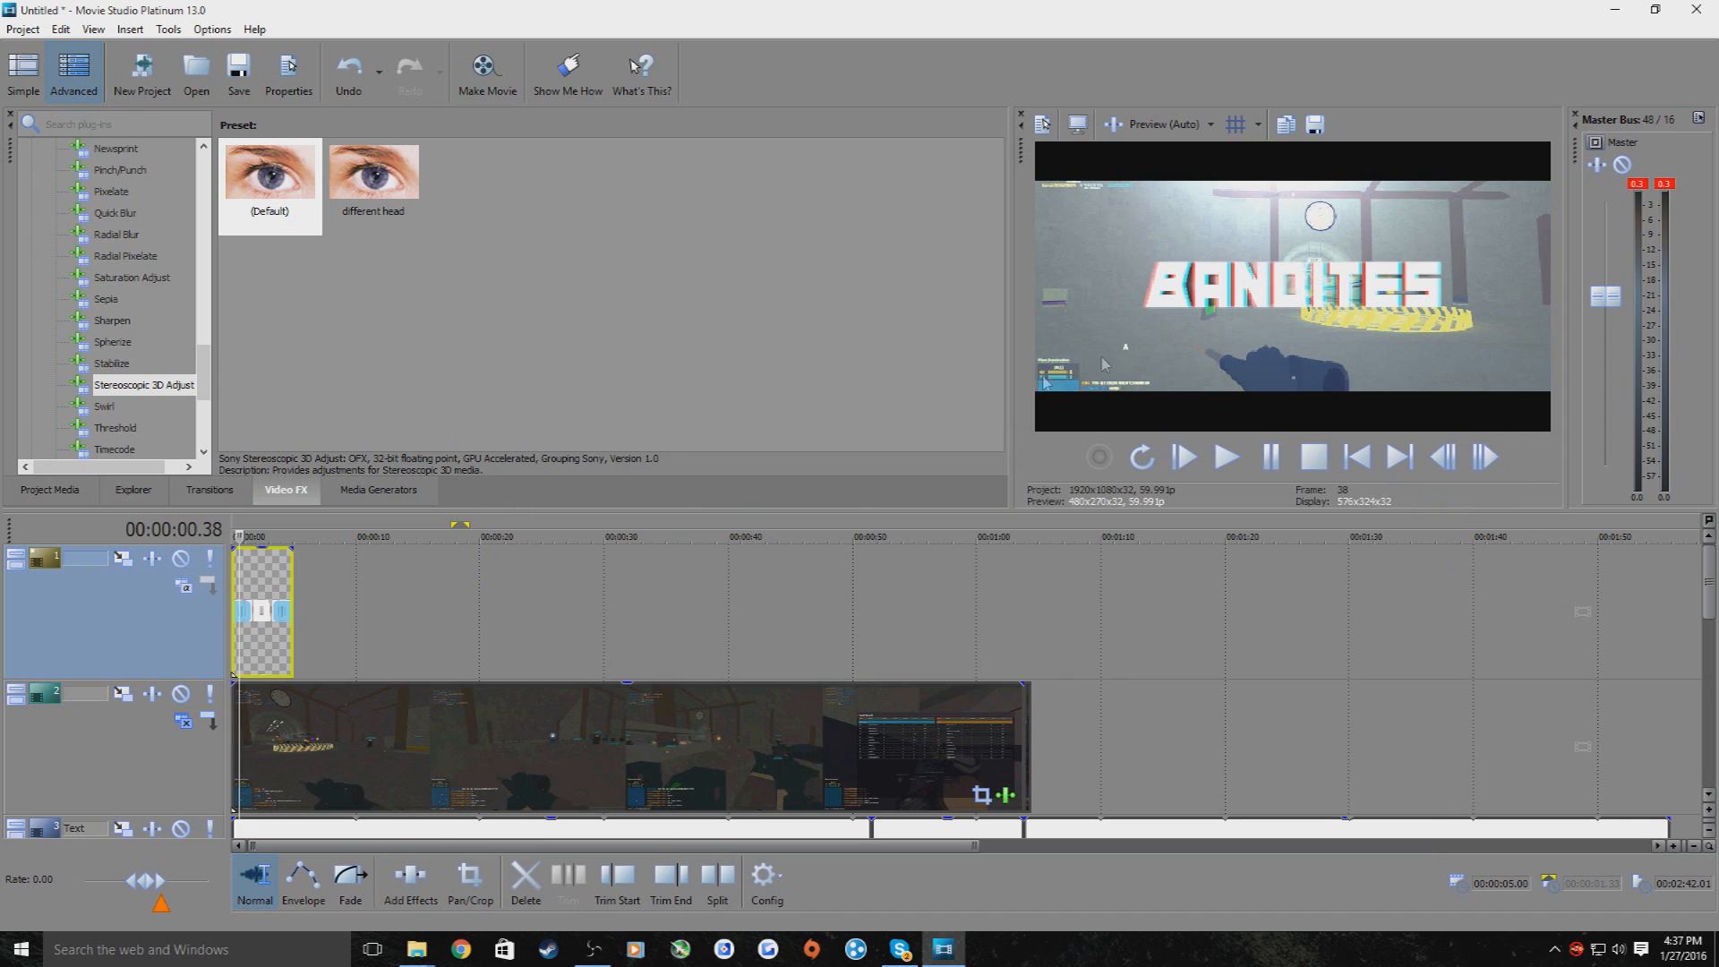
Play the opening to check the title's stereoscopic color split, and return the playhead to the start
click(1226, 457)
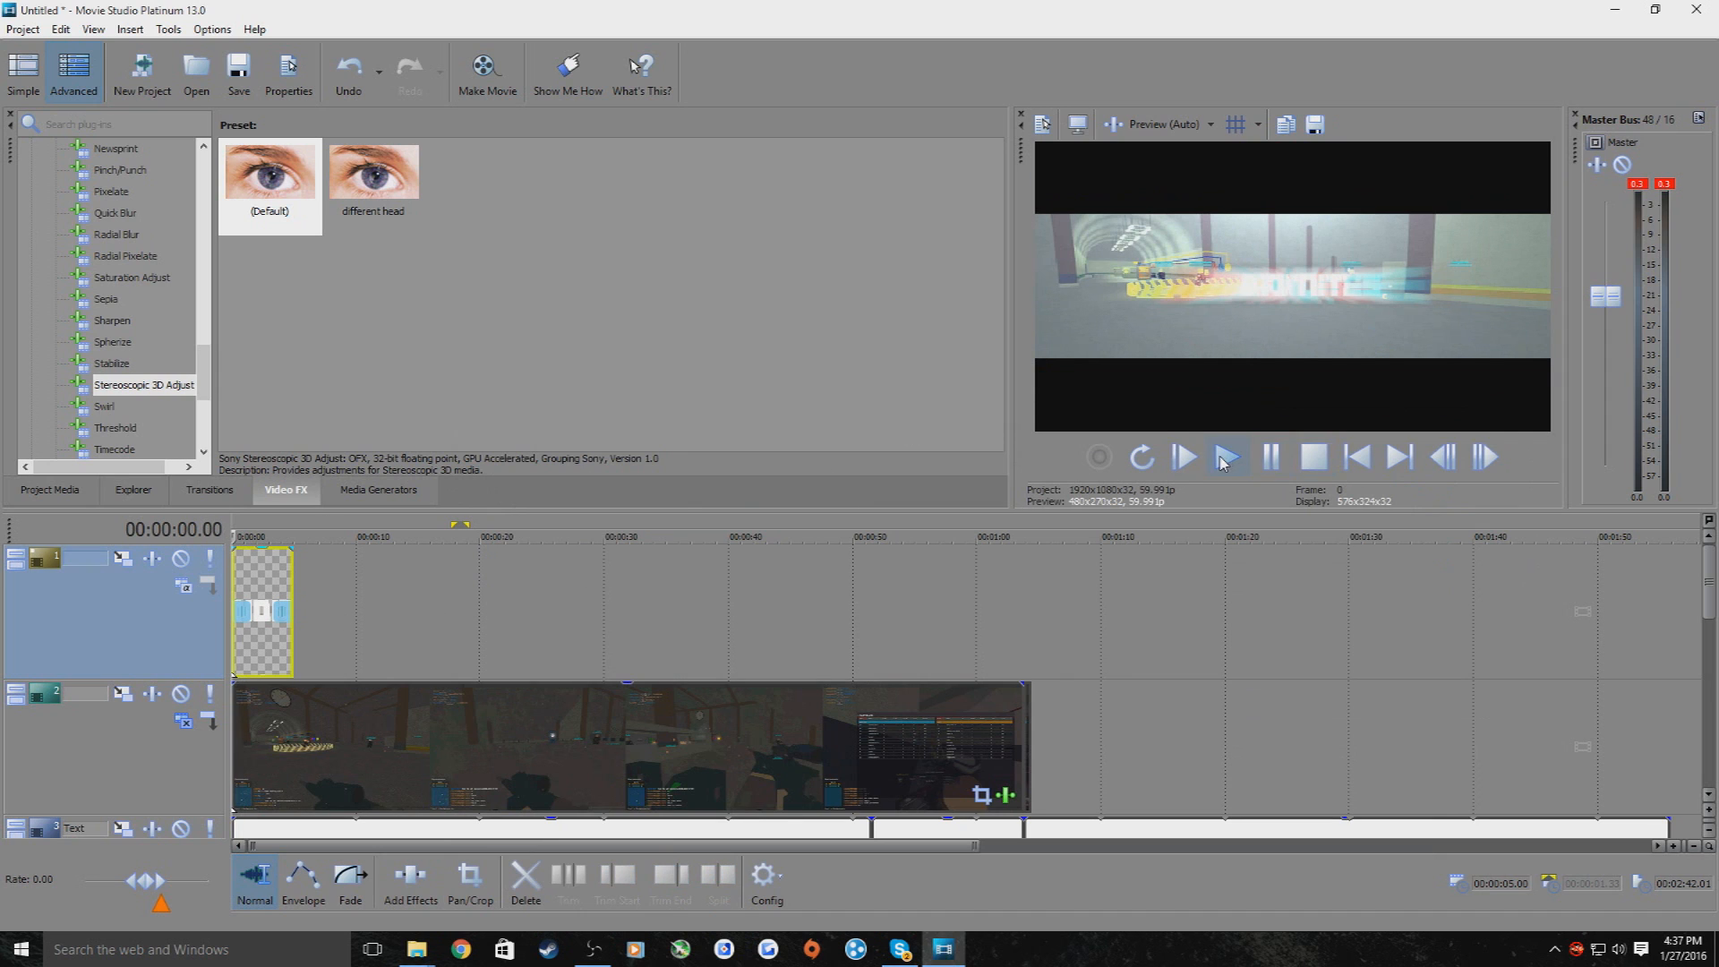
click(1271, 458)
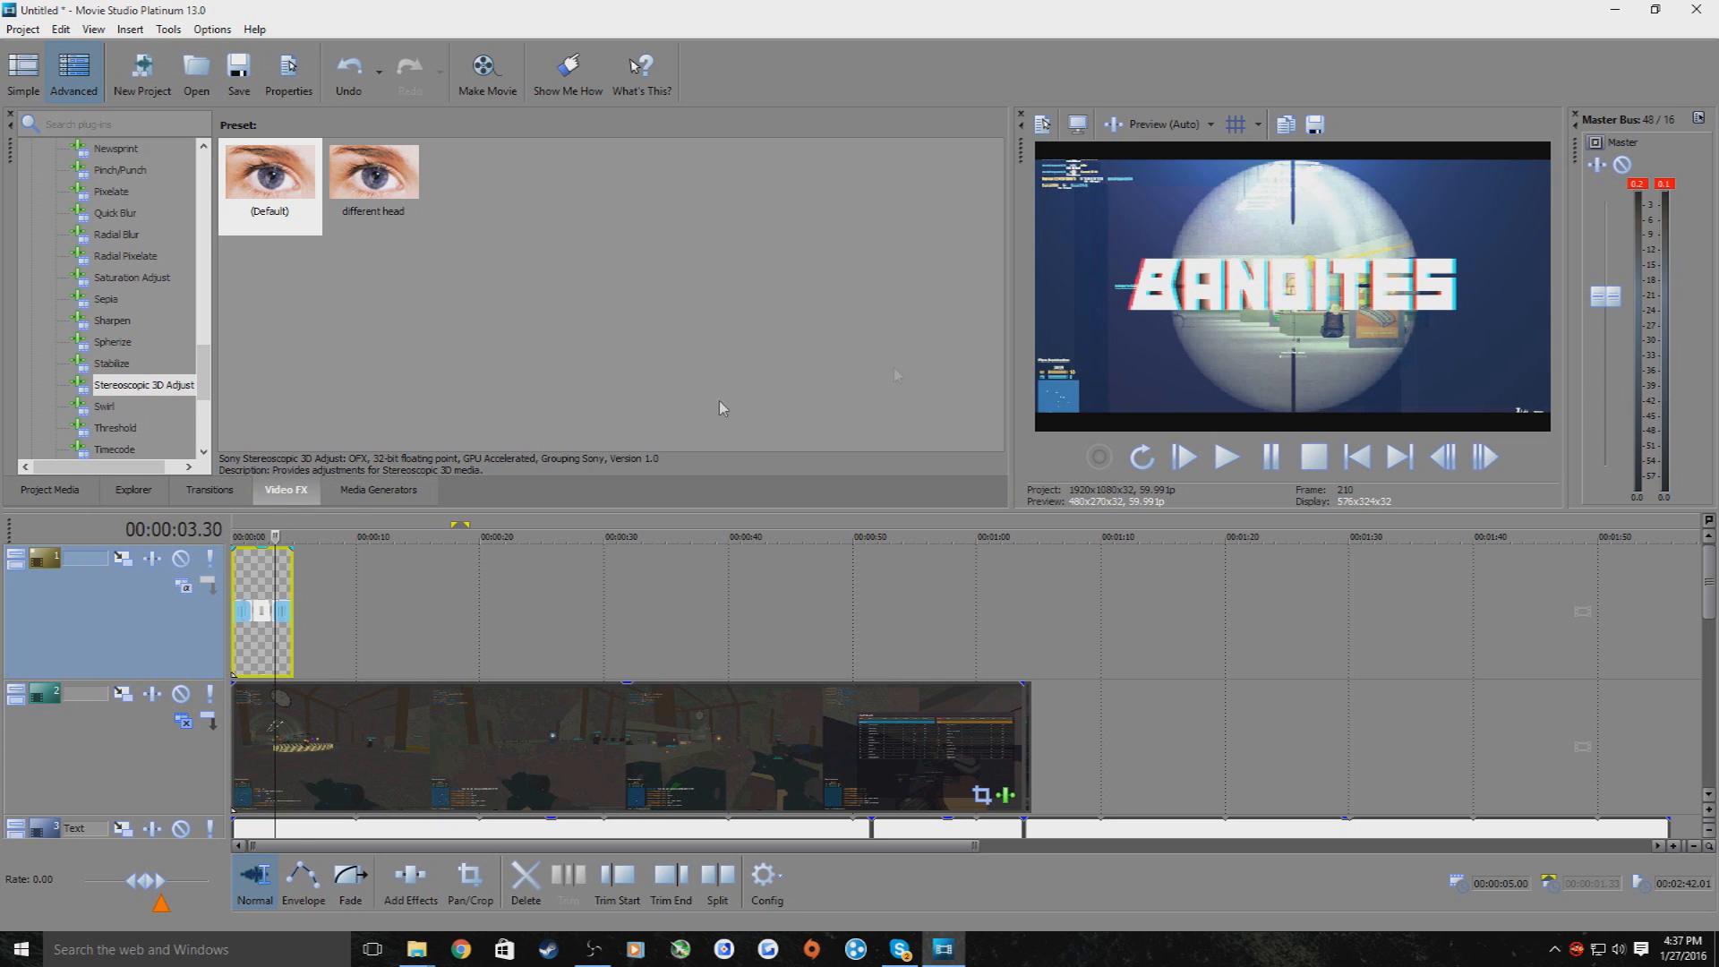
drag(278, 535, 233, 535)
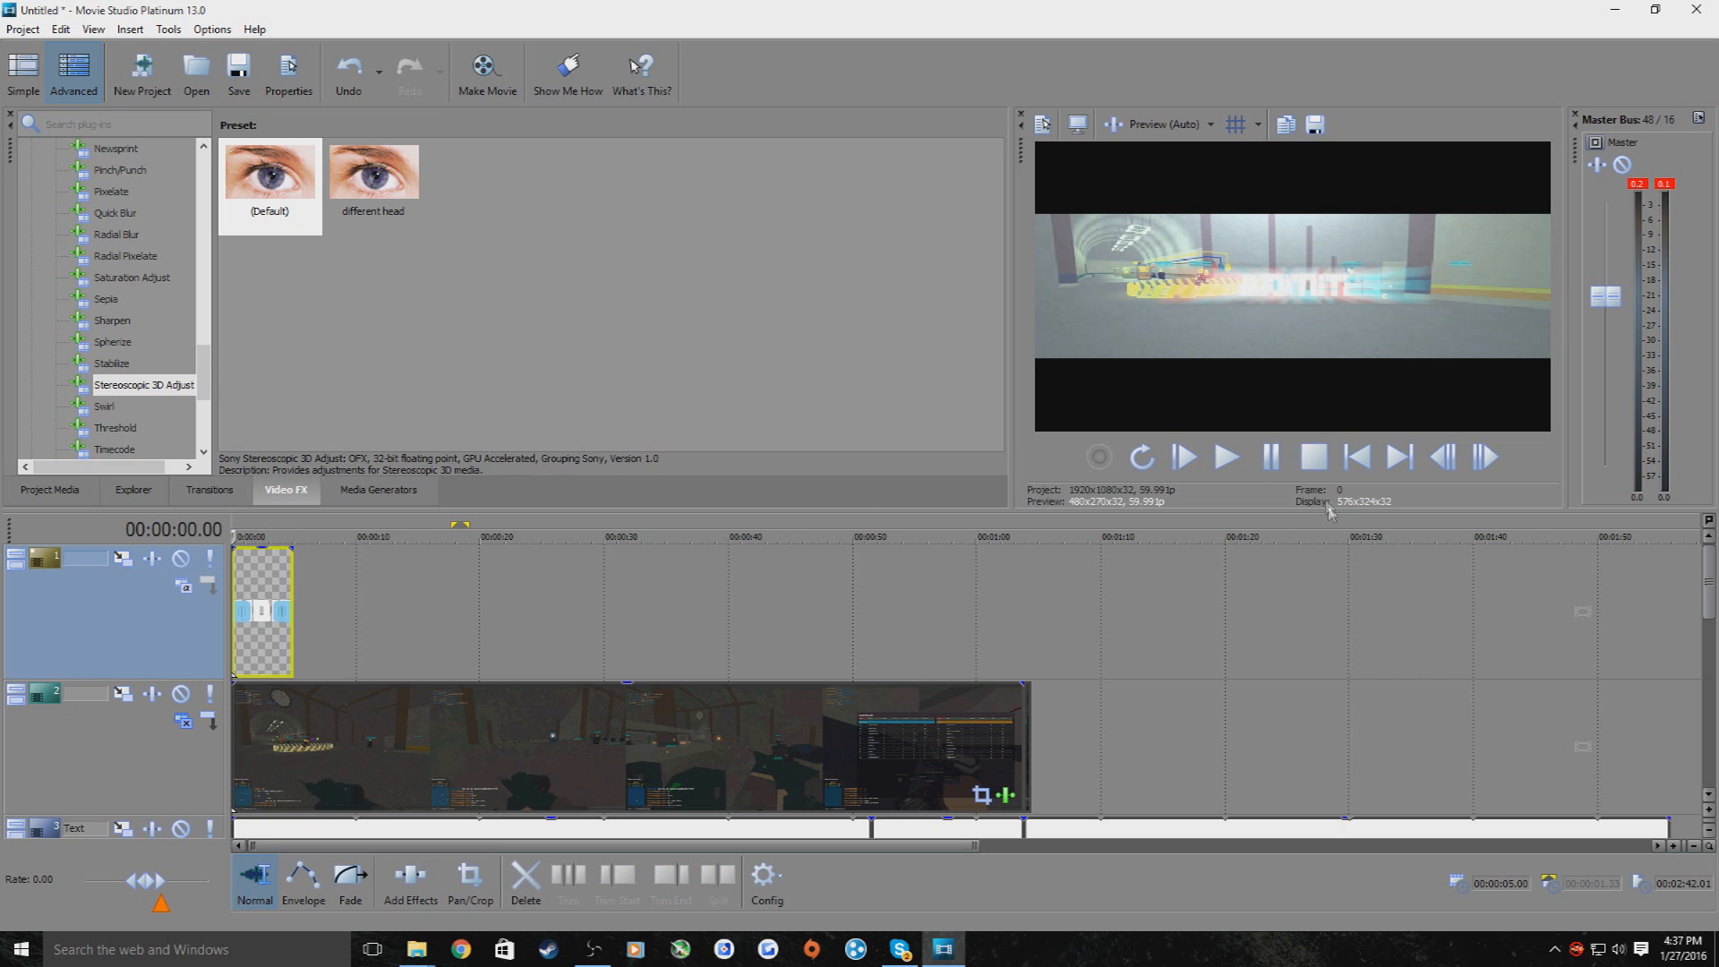
Split the Bandites title event at 00:00:04.02
drag(261, 535, 281, 537)
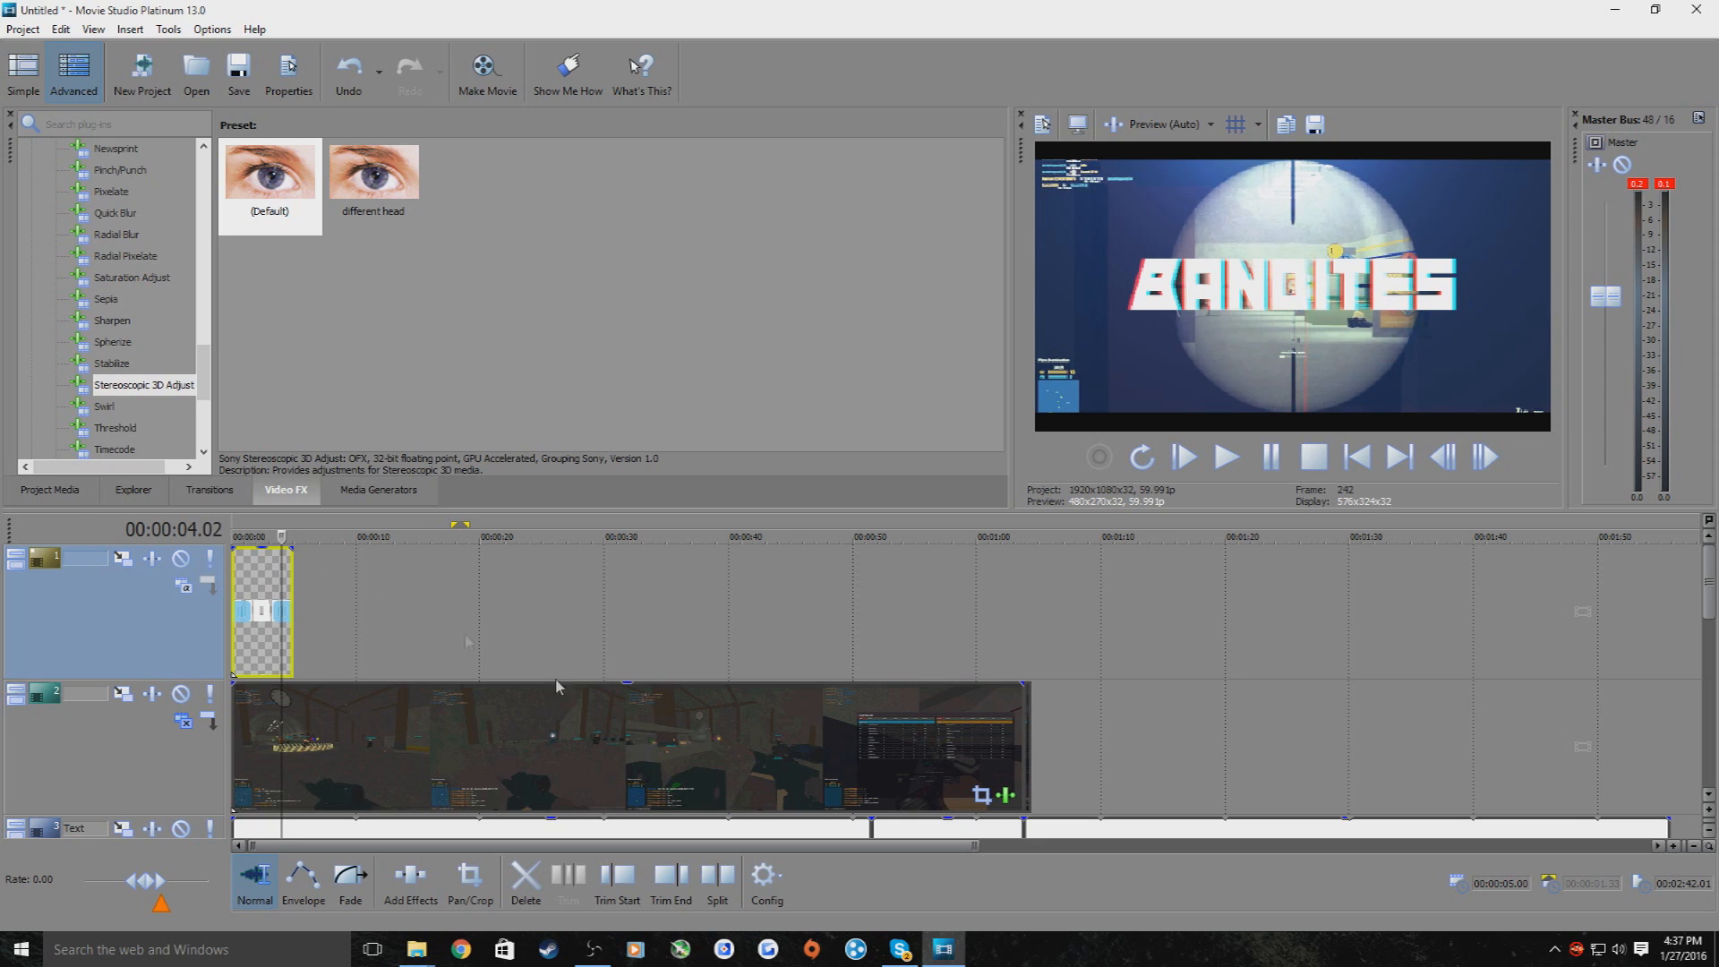
click(735, 884)
Browse the video effects for the title's ending, checking Sepia, Saturation Adjust, Radial Pixelate, Radial Blur and Quick Blur
click(105, 298)
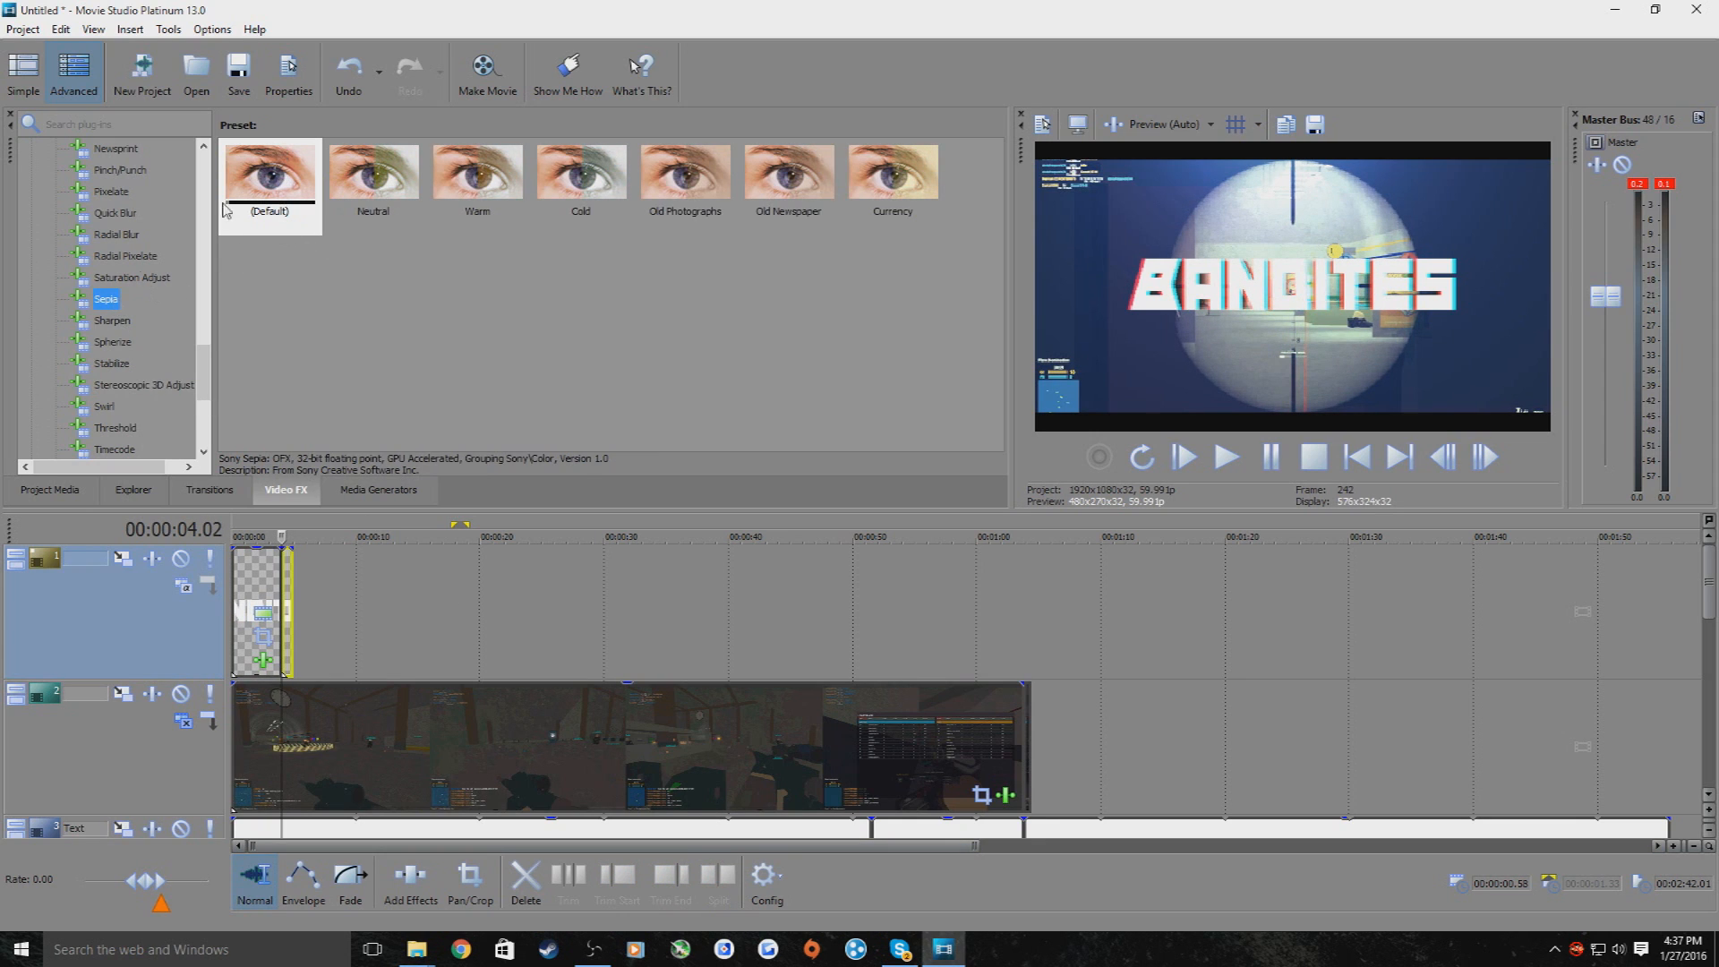
click(122, 279)
click(132, 258)
click(128, 237)
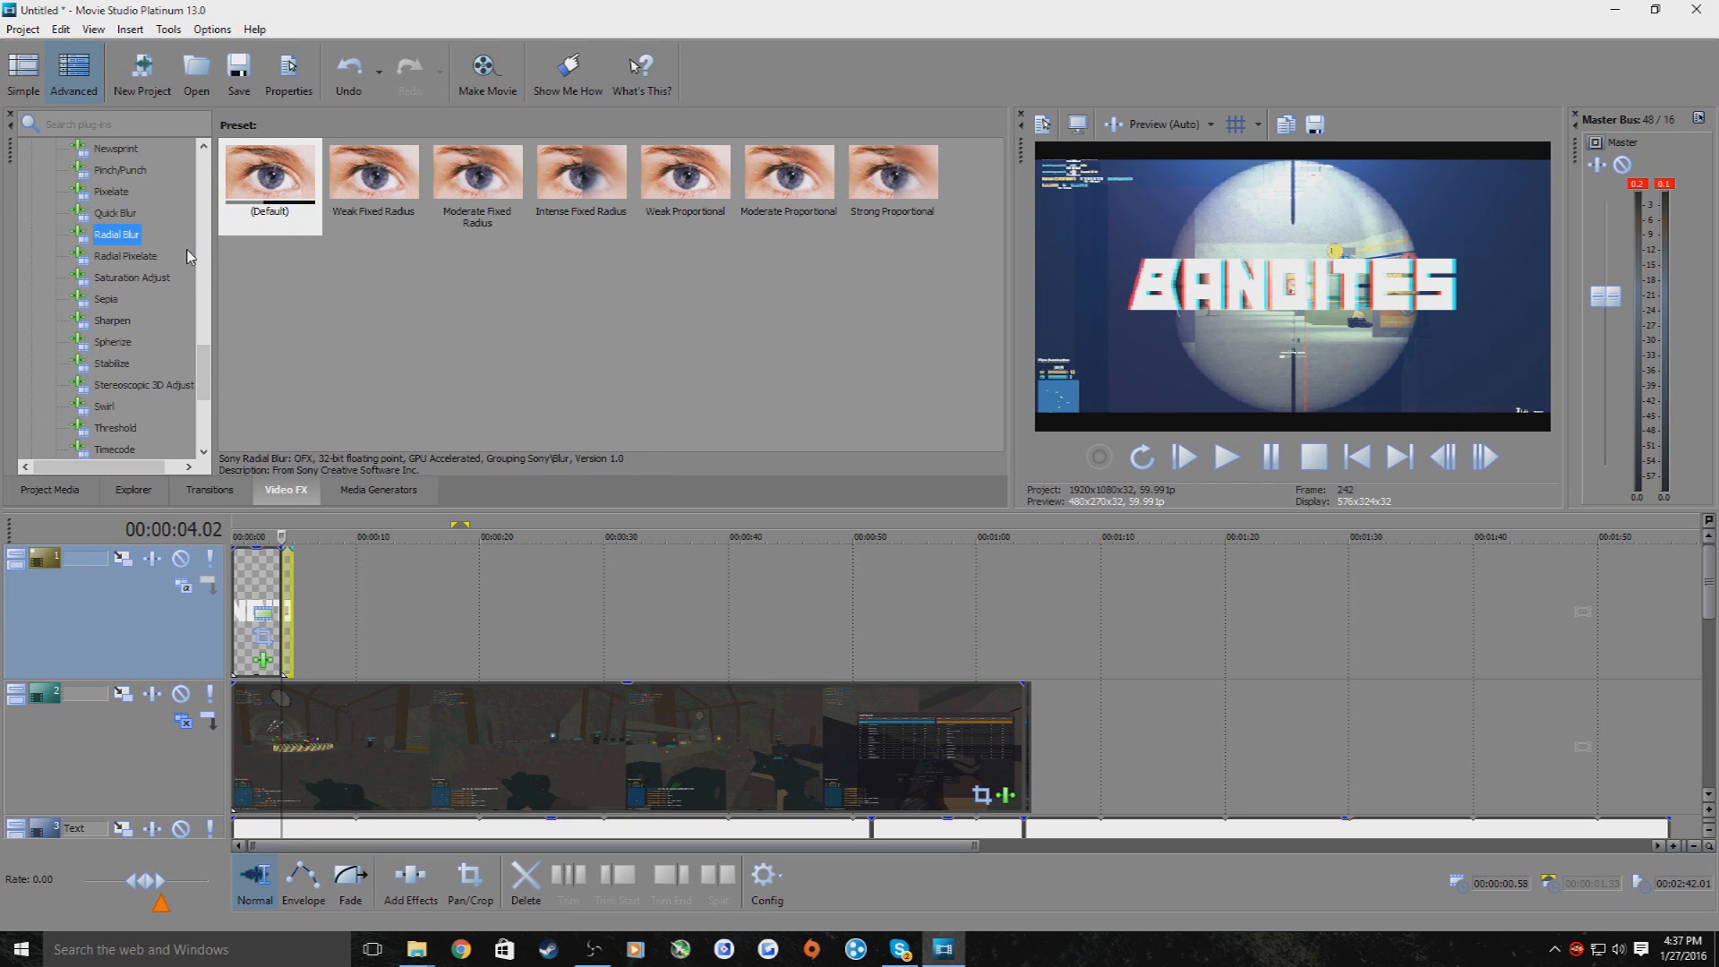
click(116, 215)
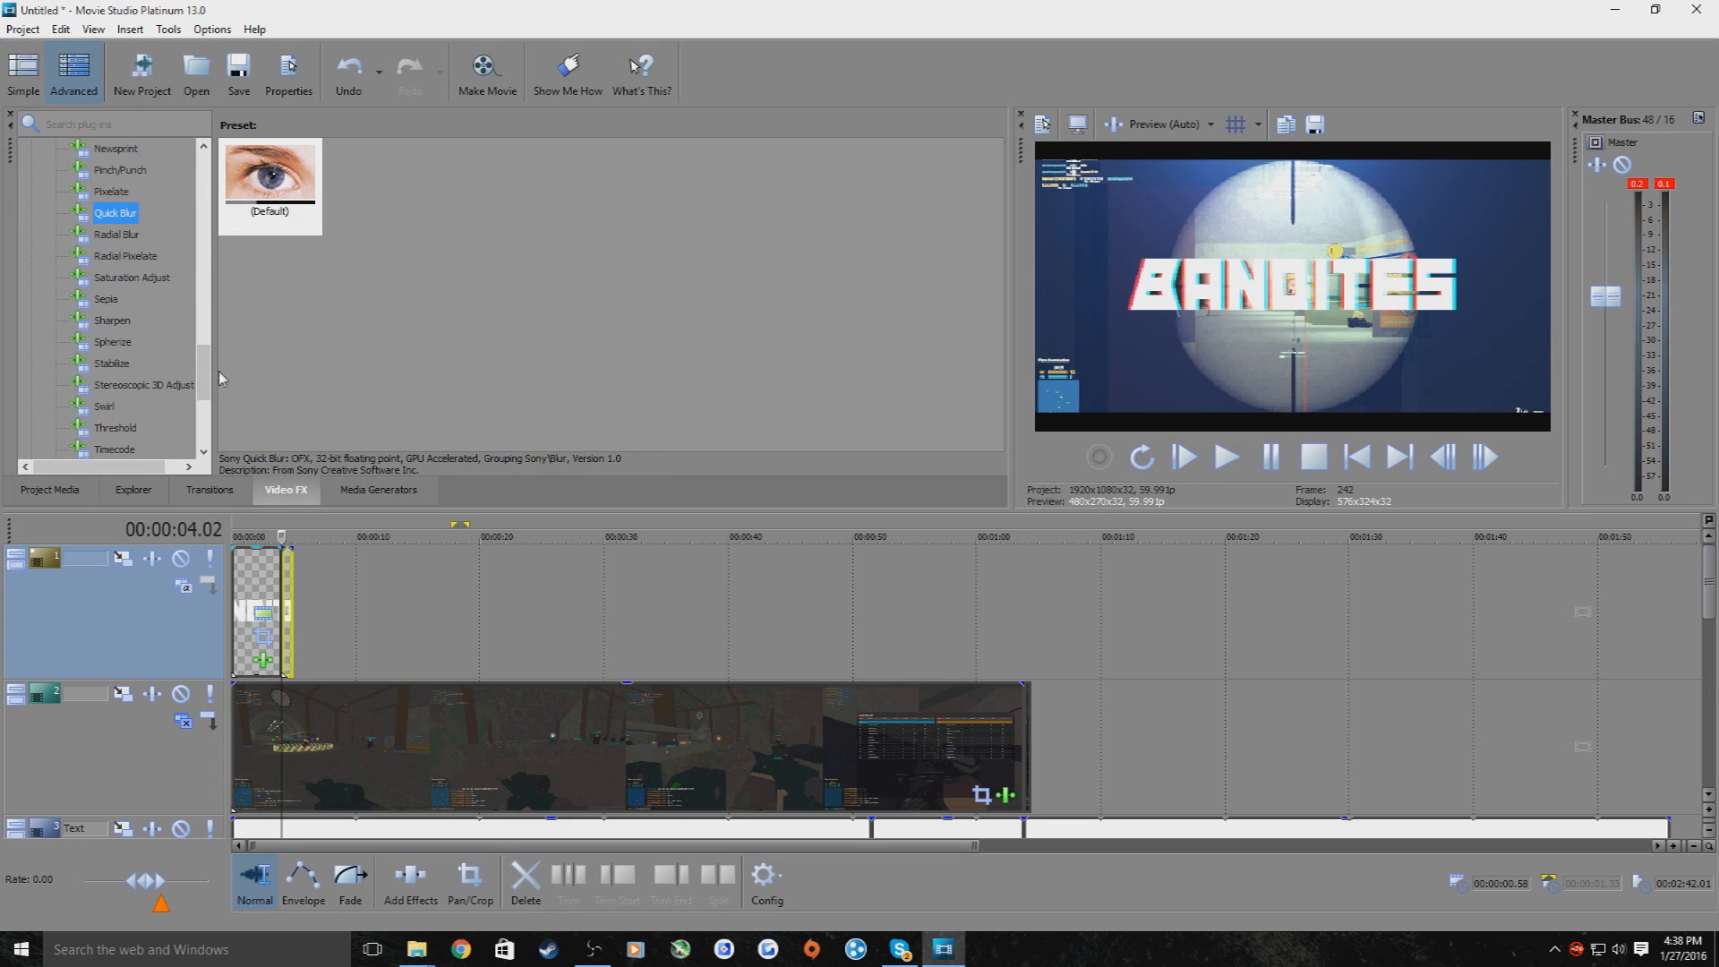
drag(207, 378, 207, 404)
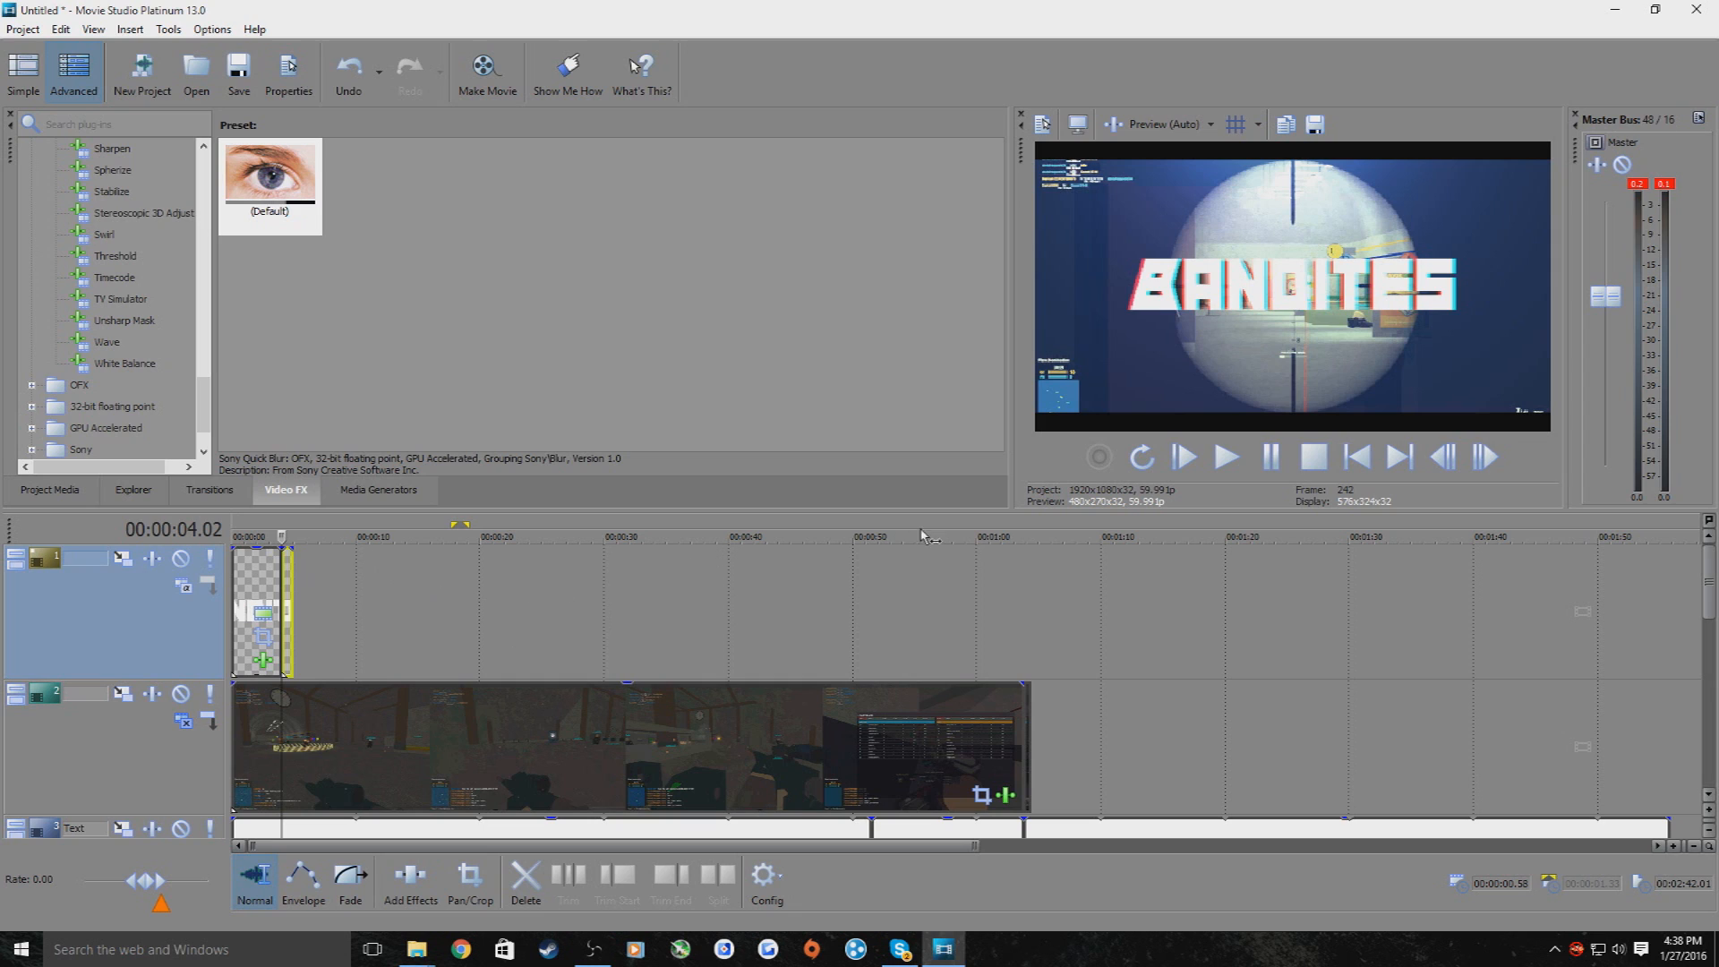
right_click(292, 566)
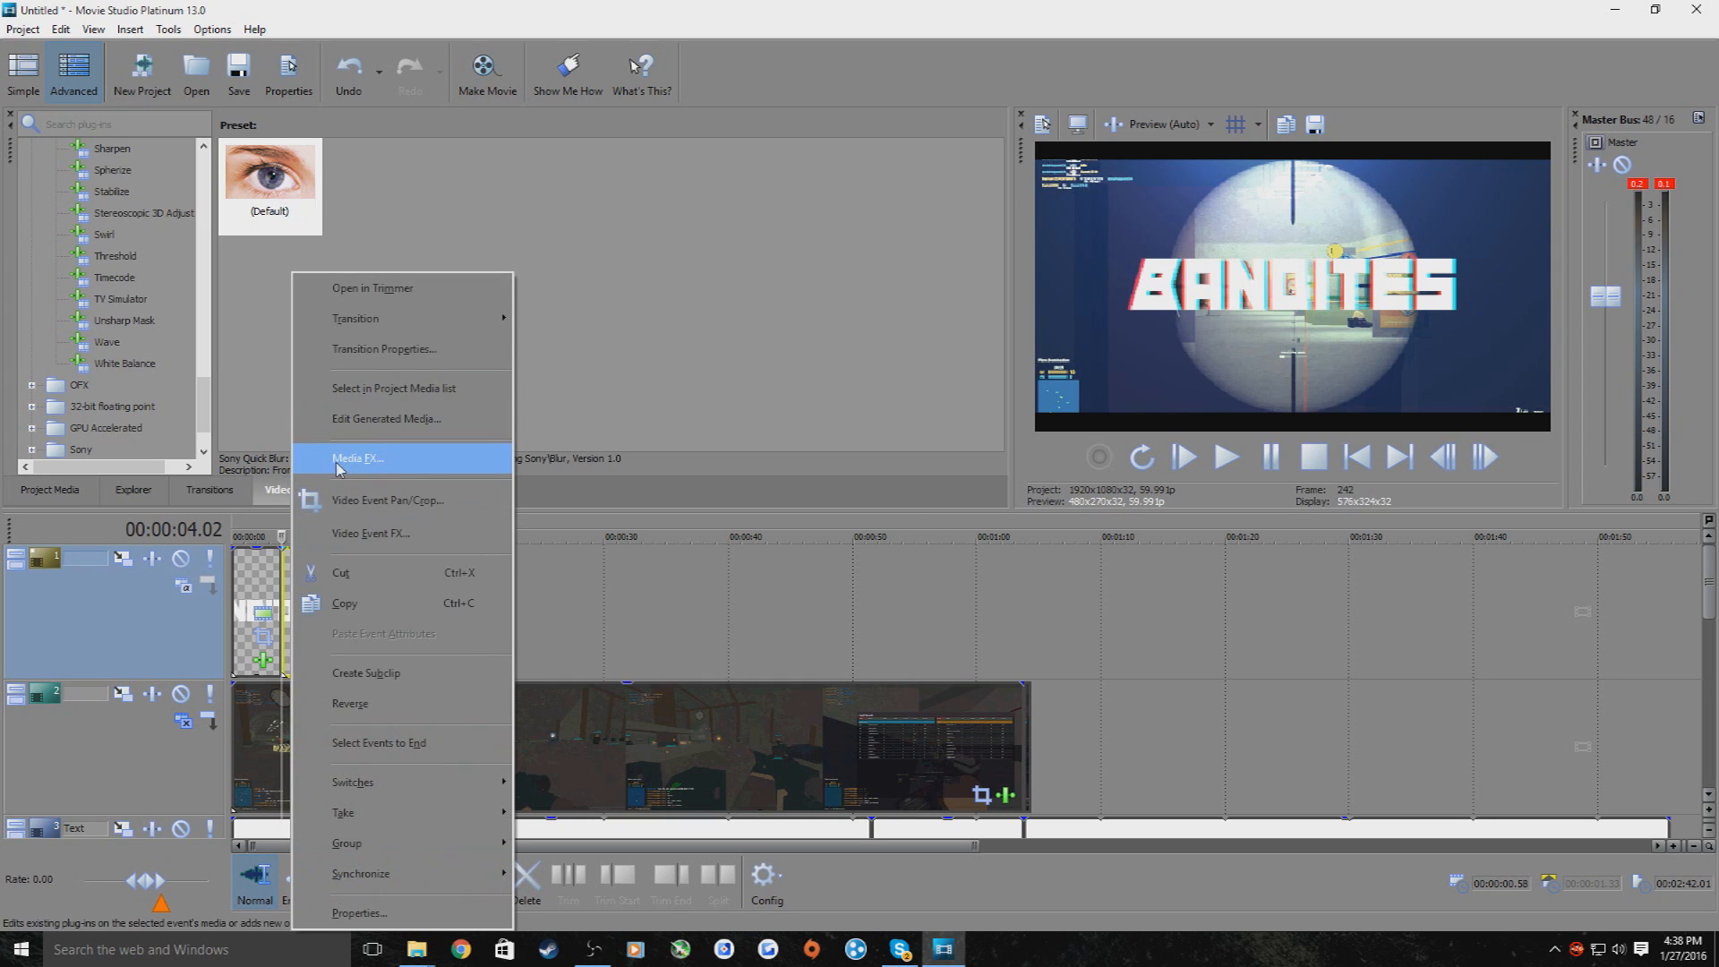
click(421, 458)
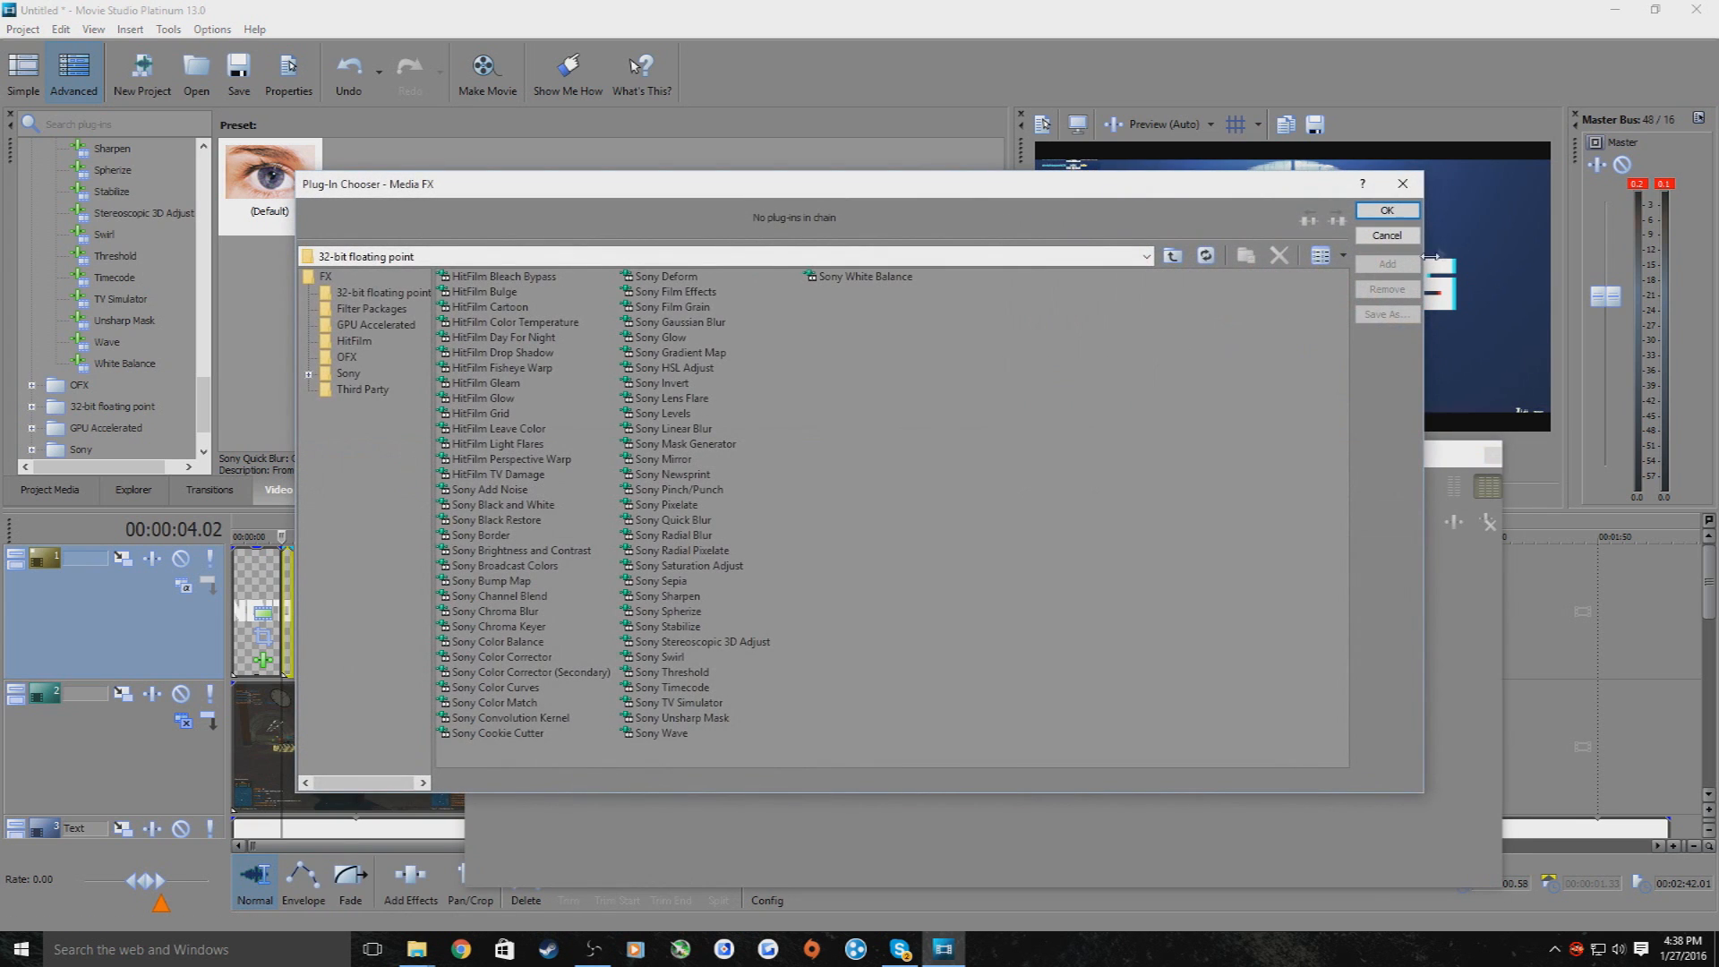
click(1392, 191)
Add title Scale keyframes of 0.515 at 00:00:04.02 and 0.100 at 00:00:04.57, and close the media generator
right_click(292, 573)
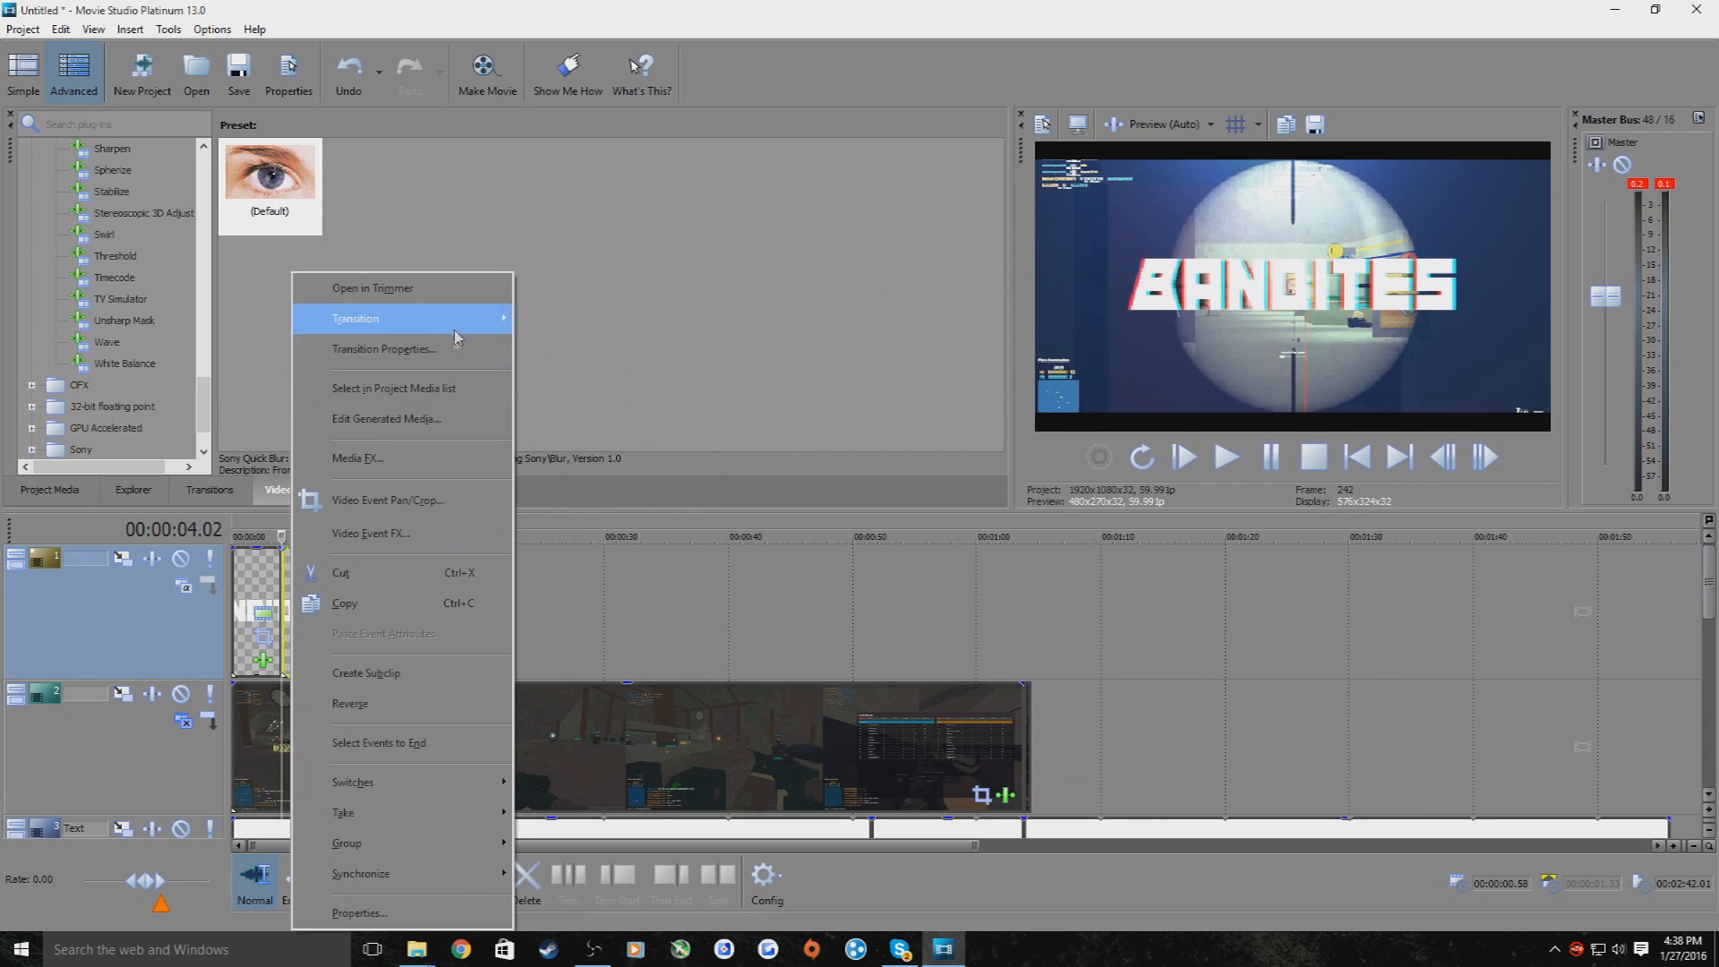
click(445, 415)
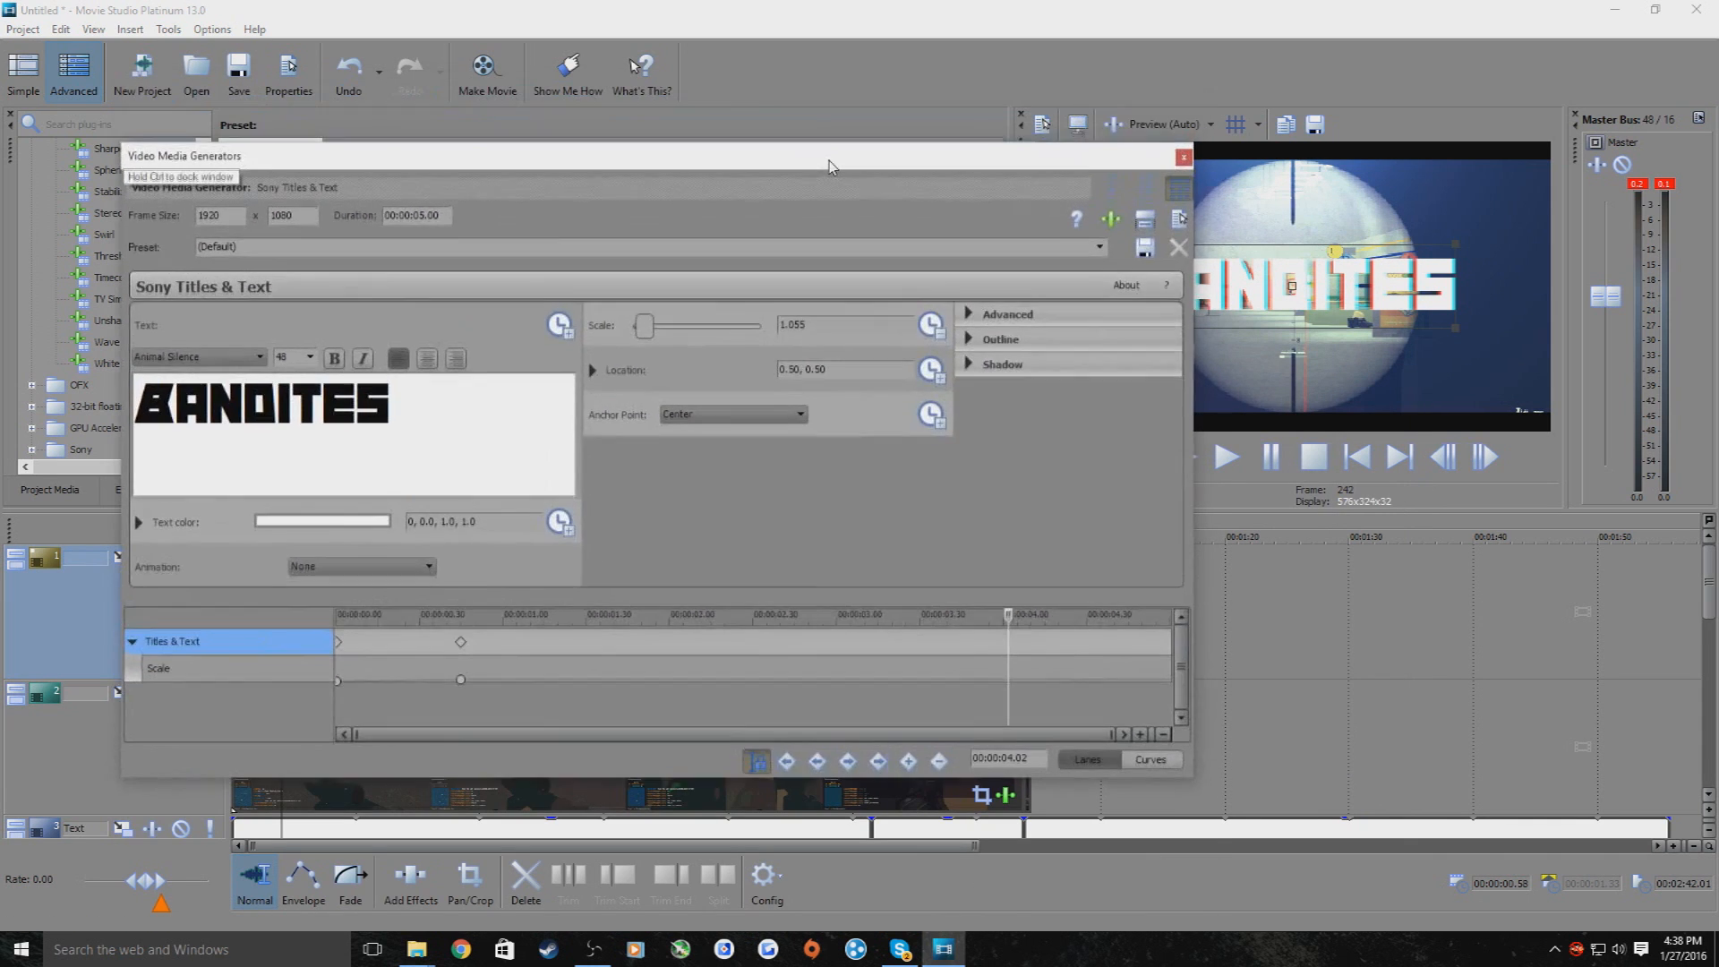
drag(829, 161, 915, 193)
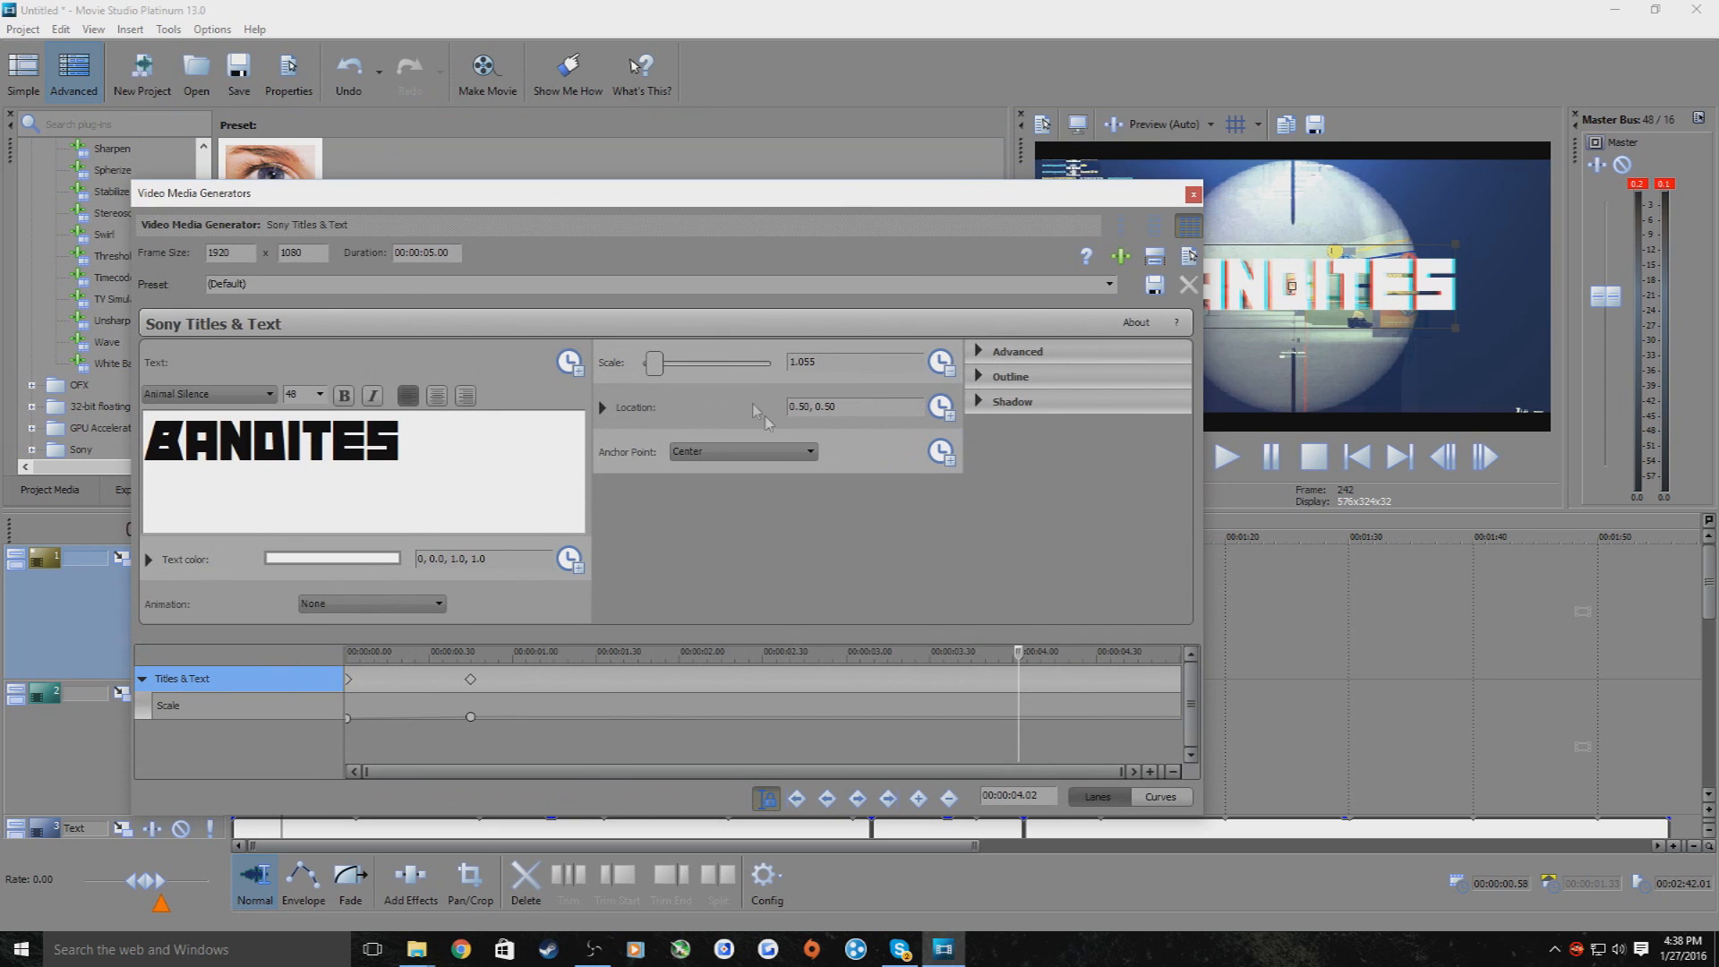
drag(656, 367, 651, 370)
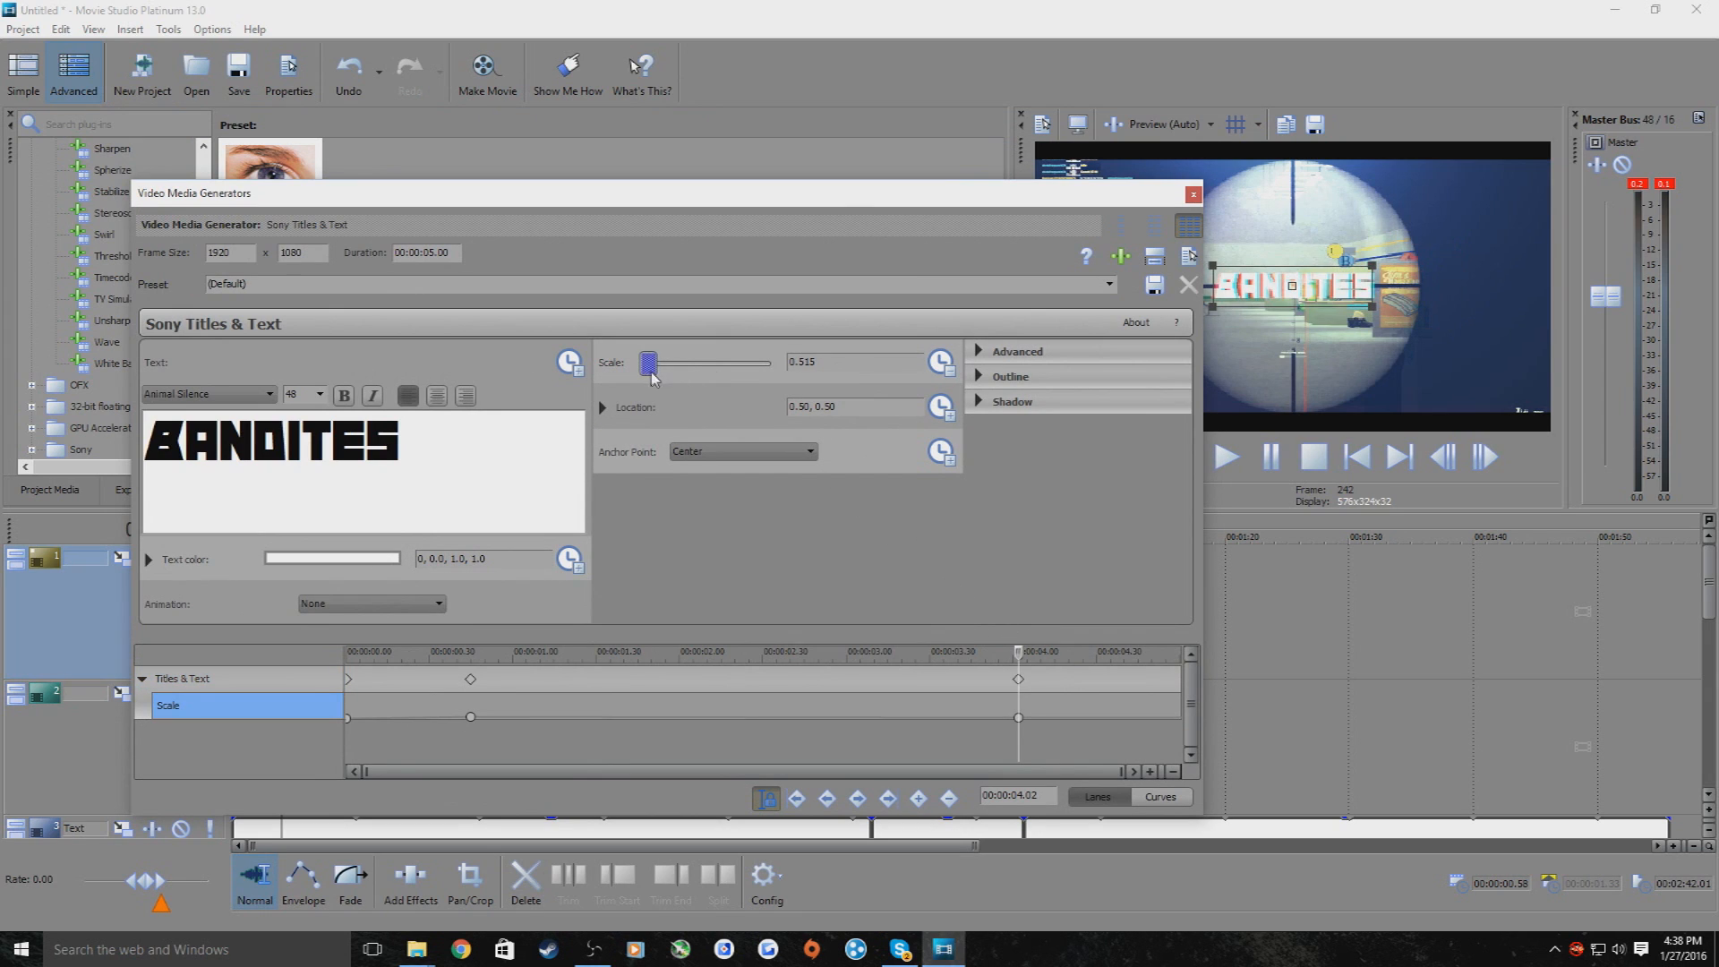
drag(1021, 656, 1173, 656)
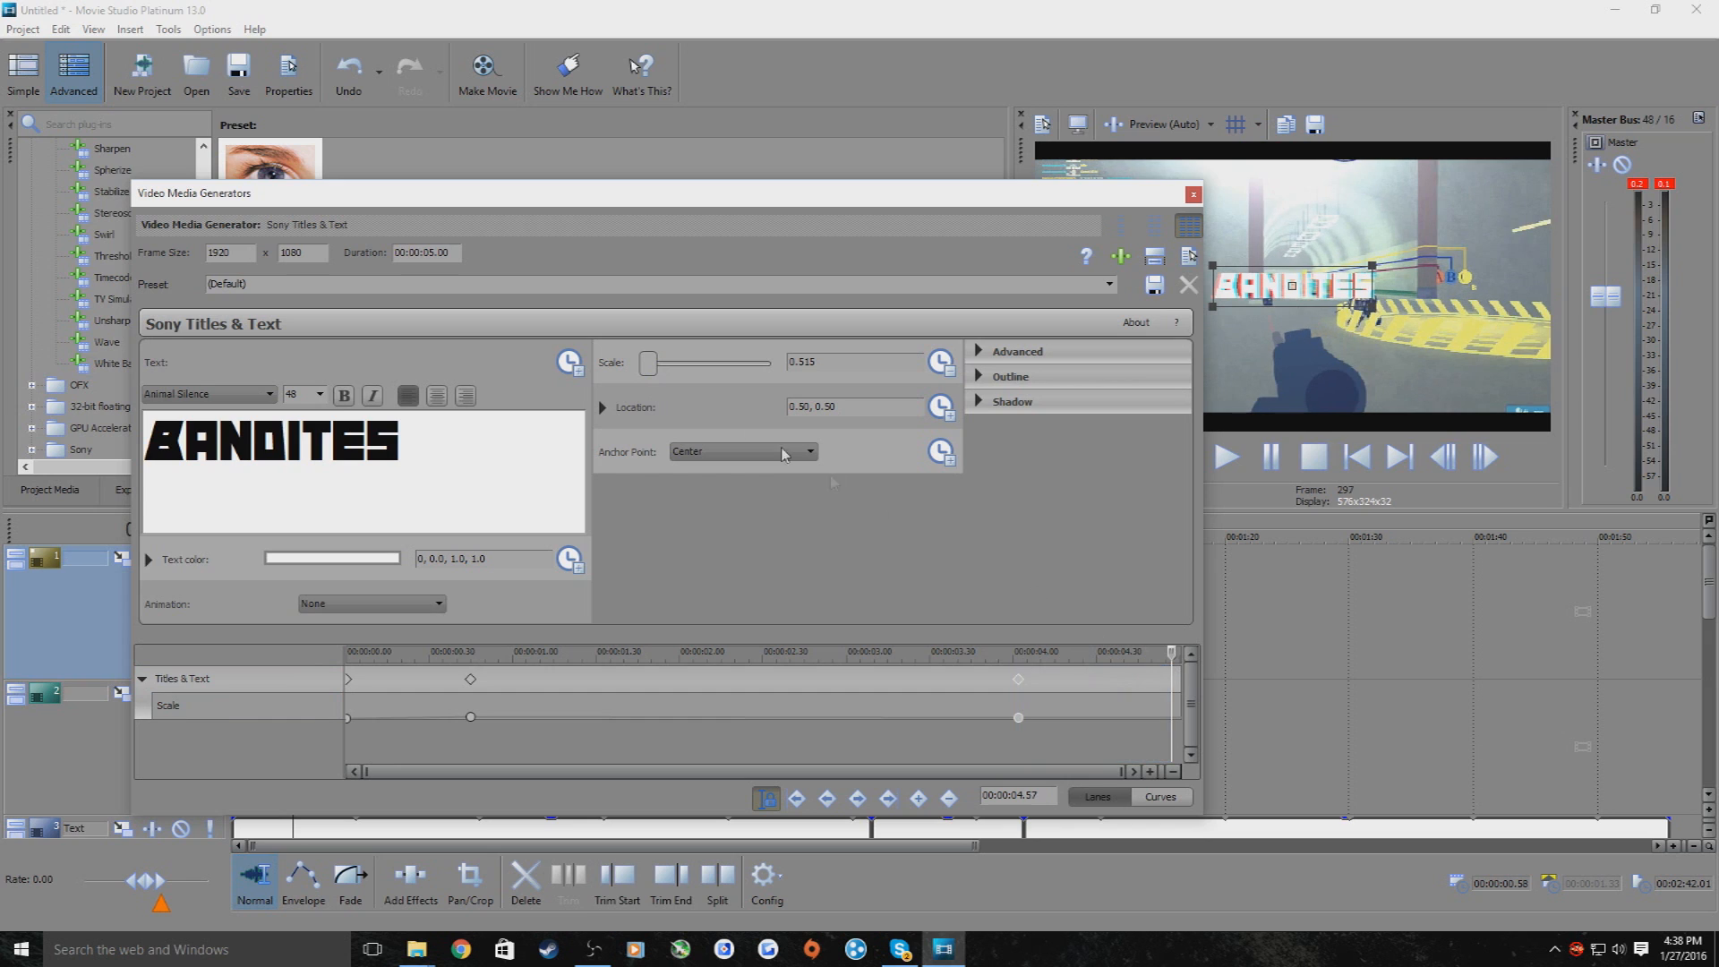
drag(653, 367, 298, 378)
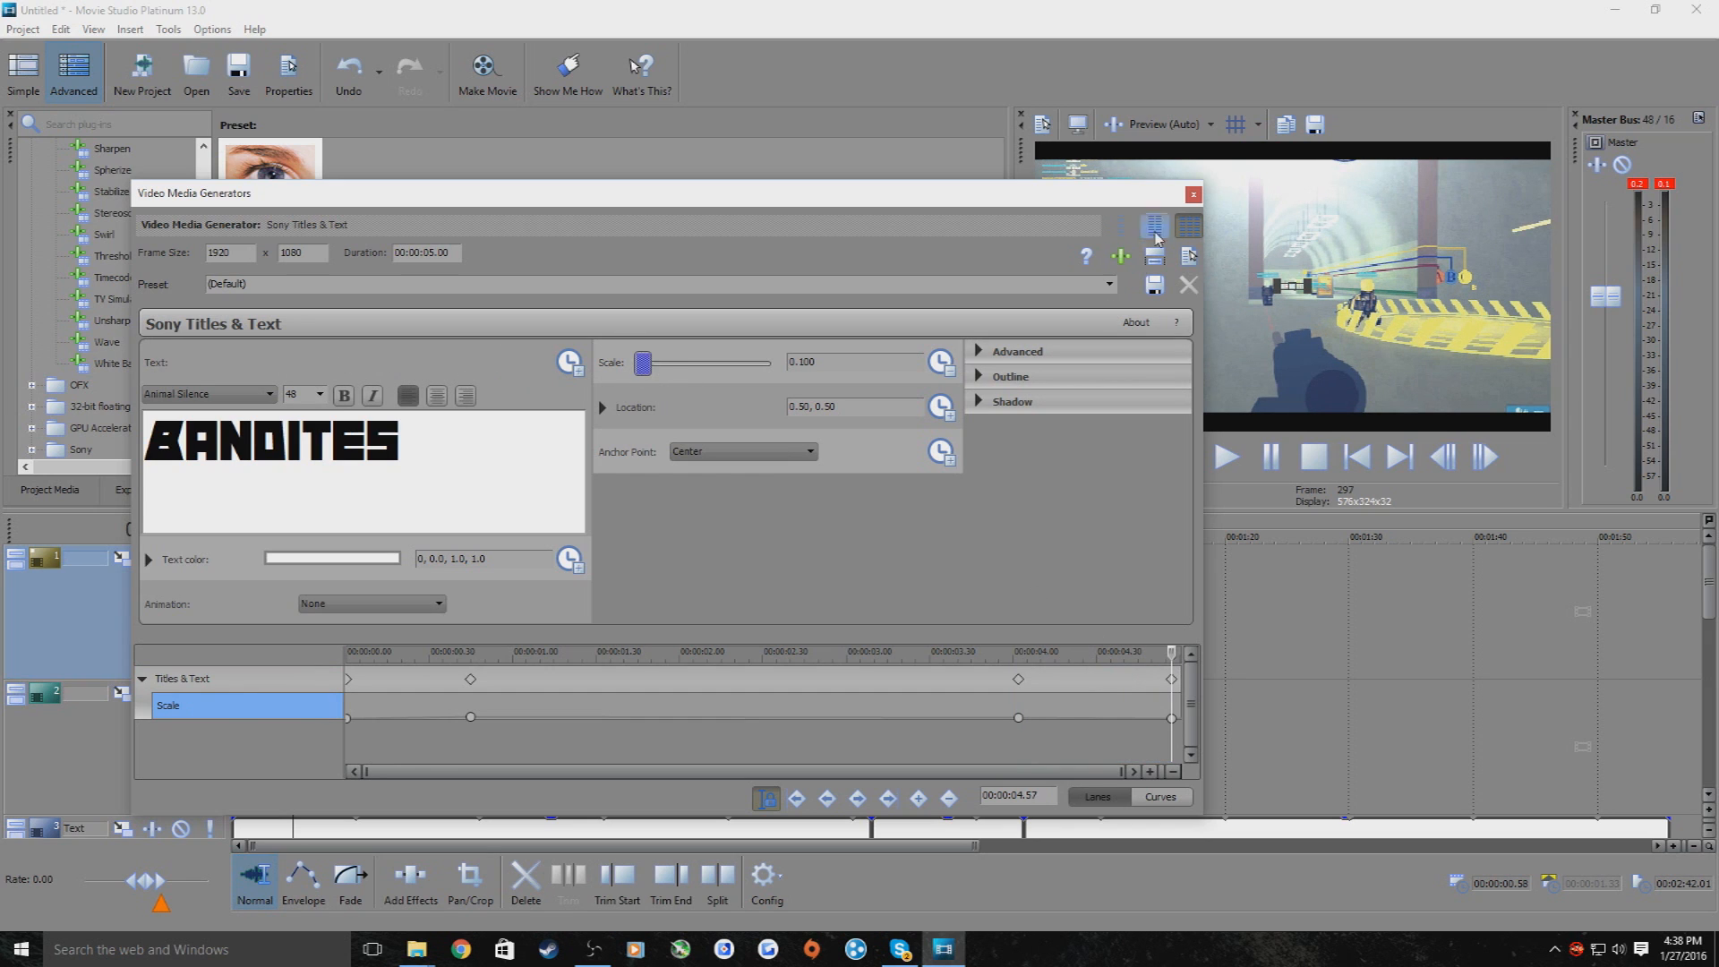
click(1193, 194)
Play the opening from the start to check how the title shrinks out
drag(293, 536, 232, 537)
click(1226, 457)
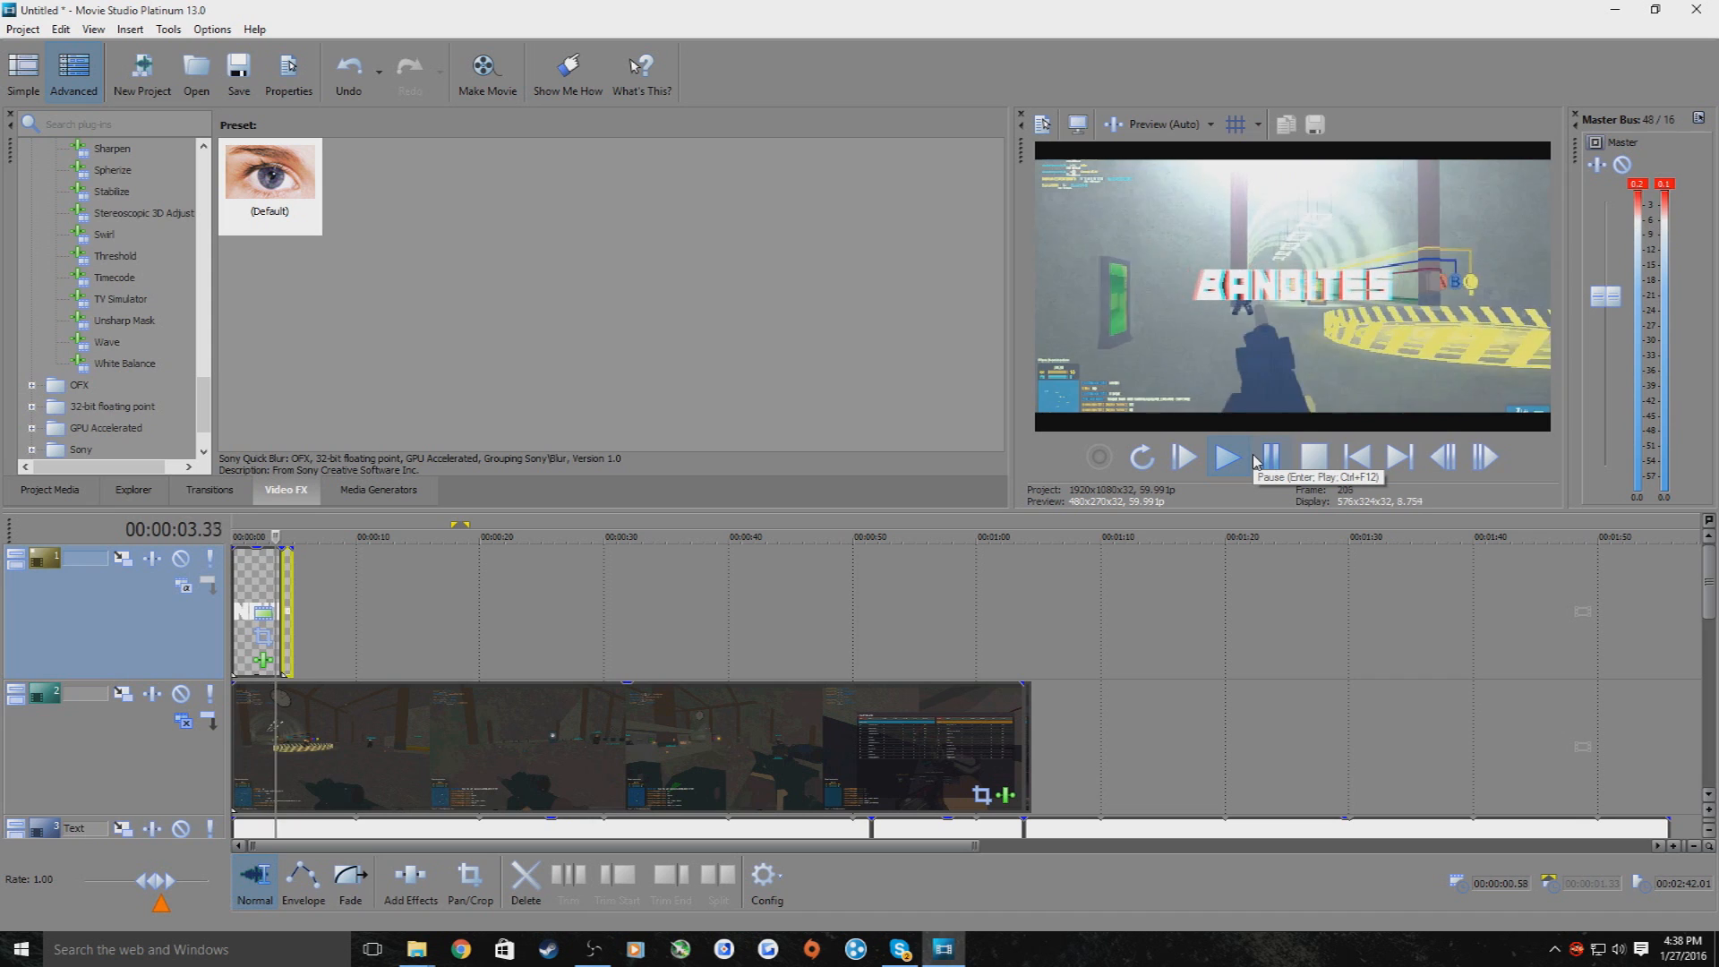
click(1270, 458)
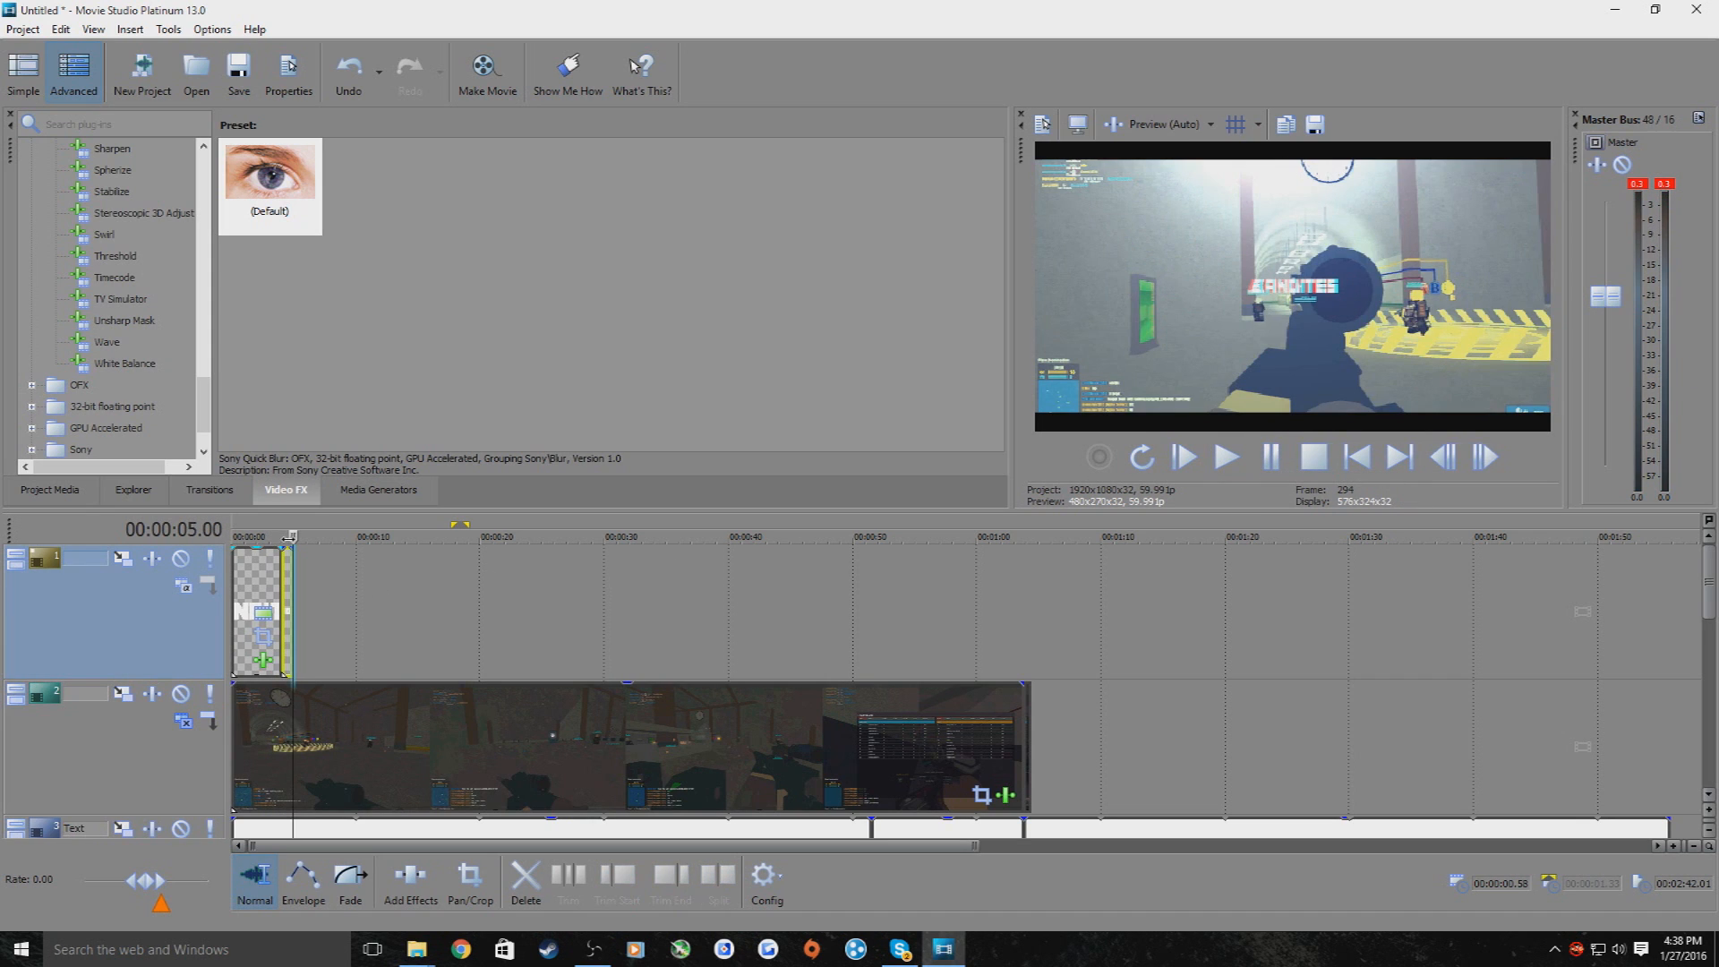
Trim the split-off ending piece of the title to a length of 00:00:00.18 and play it back
scroll(289, 536, up, 6)
drag(523, 623, 506, 622)
click(519, 537)
click(469, 537)
click(1226, 457)
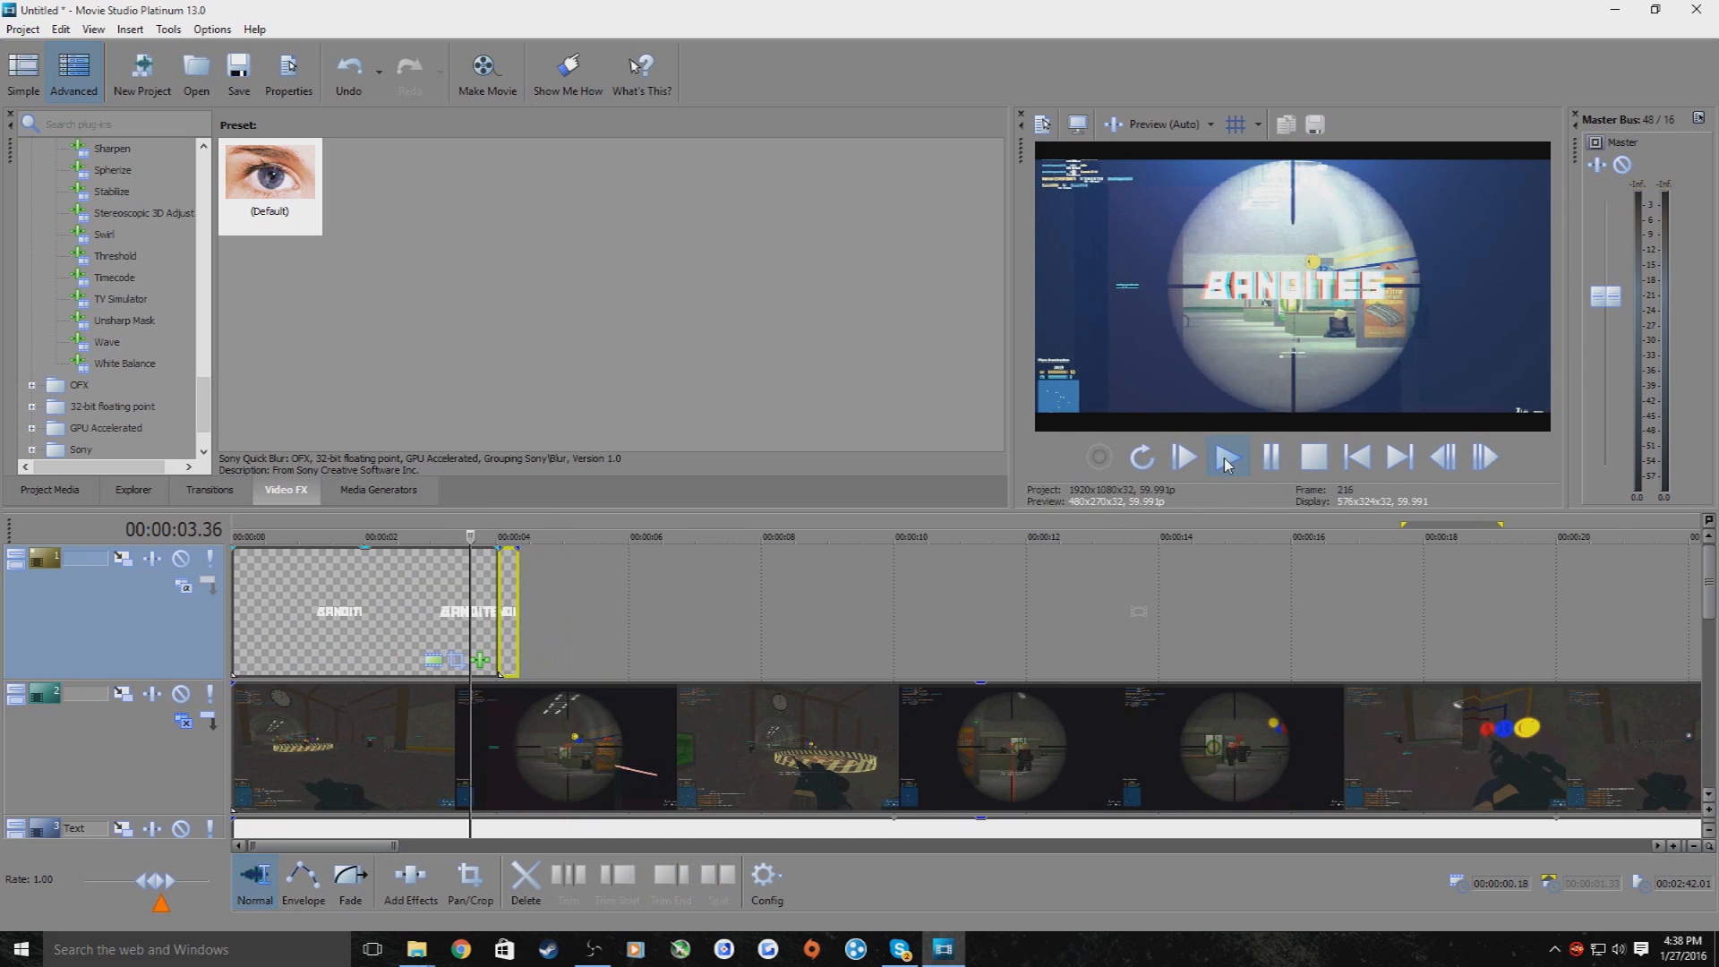
click(1270, 457)
Trim the main Bandites title event to a length of 00:00:03.38 and play its ending
click(461, 539)
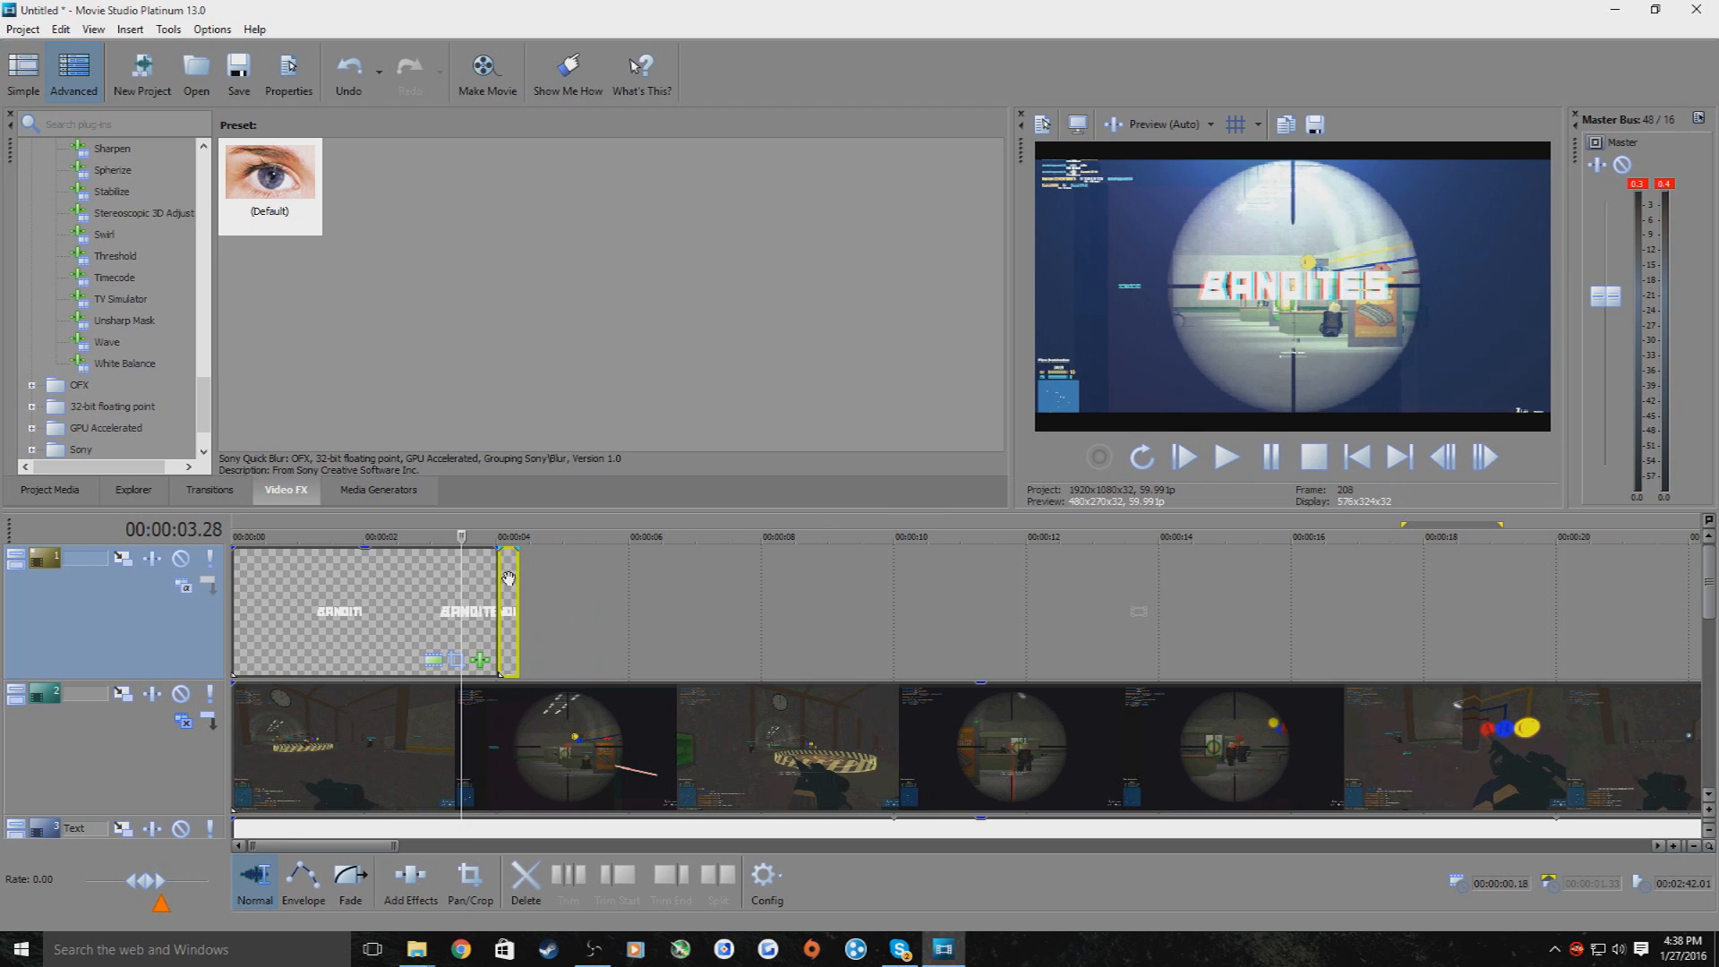
drag(490, 579, 463, 581)
click(430, 539)
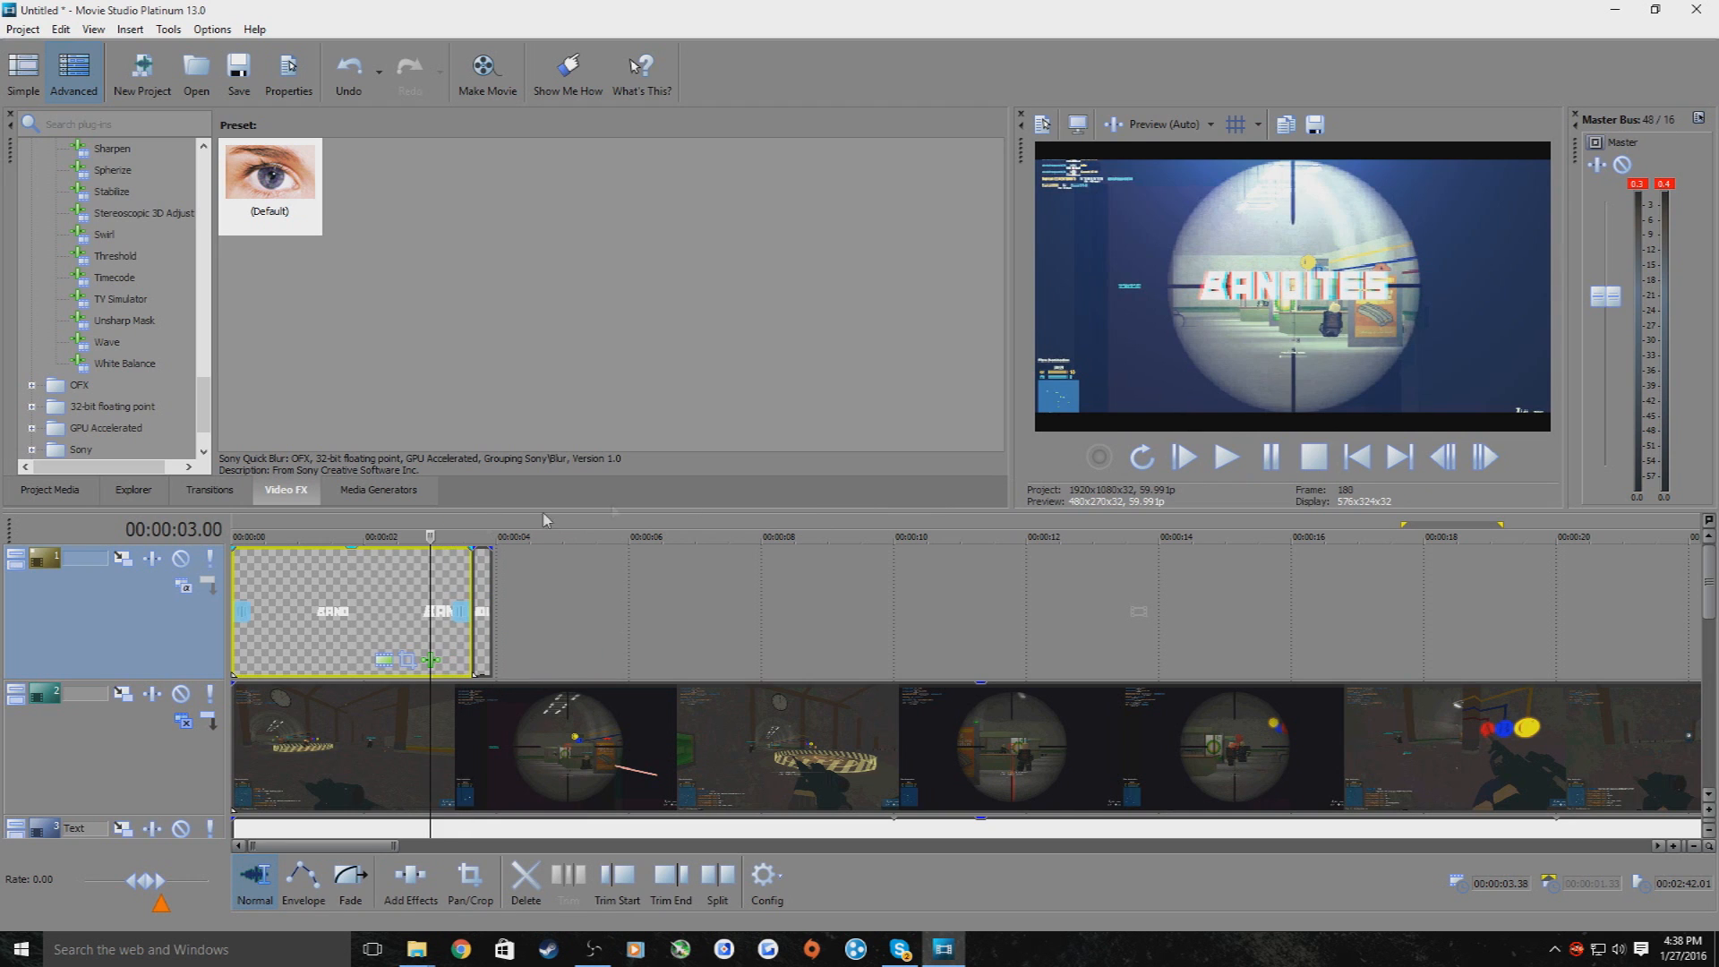
click(1219, 462)
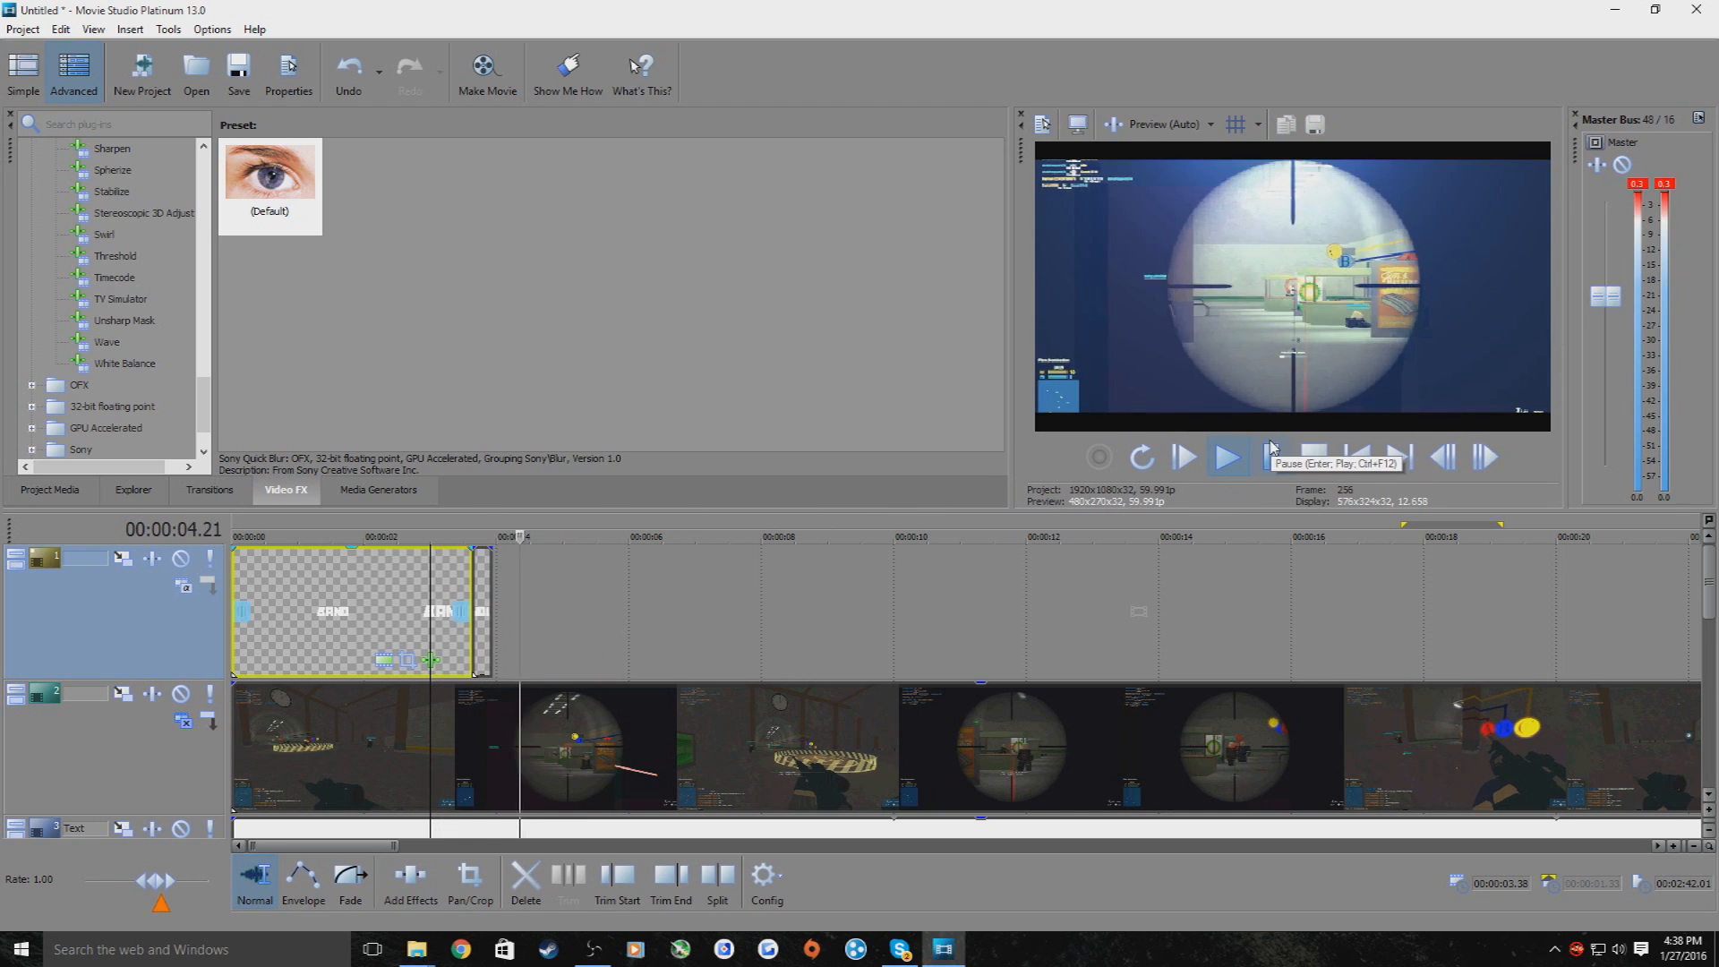
Delete the short leftover ending piece of the title and play the opening from the start
click(485, 579)
click(525, 877)
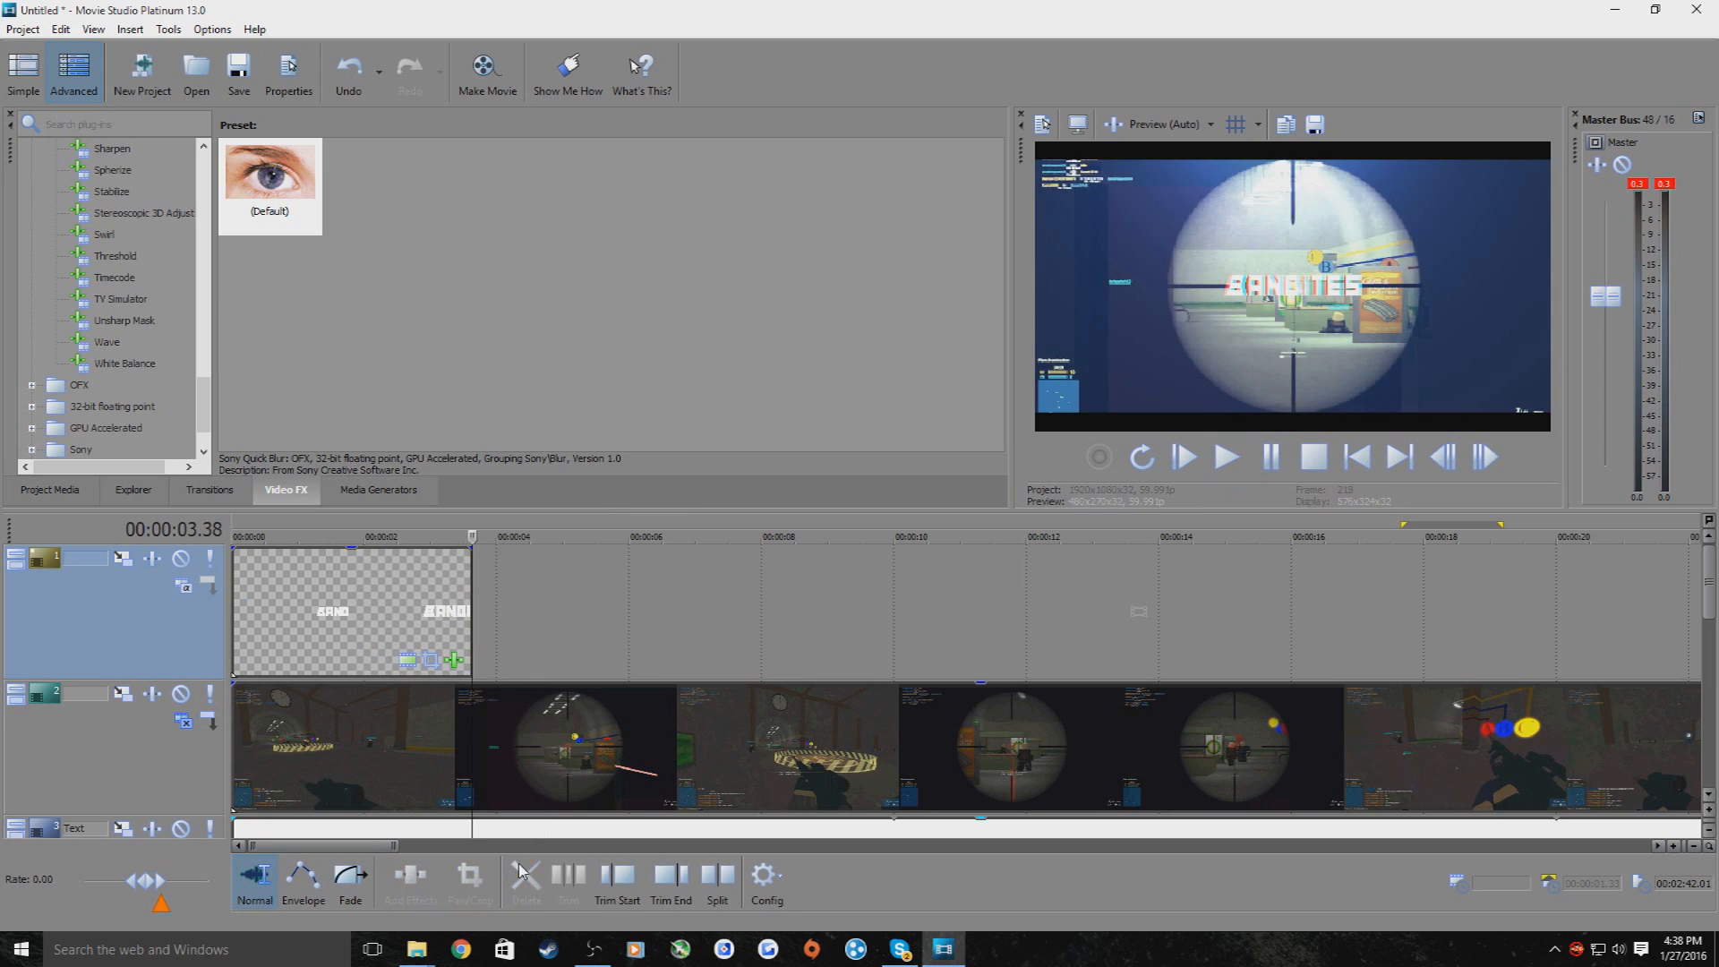
scroll(698, 684, down, 1)
click(235, 537)
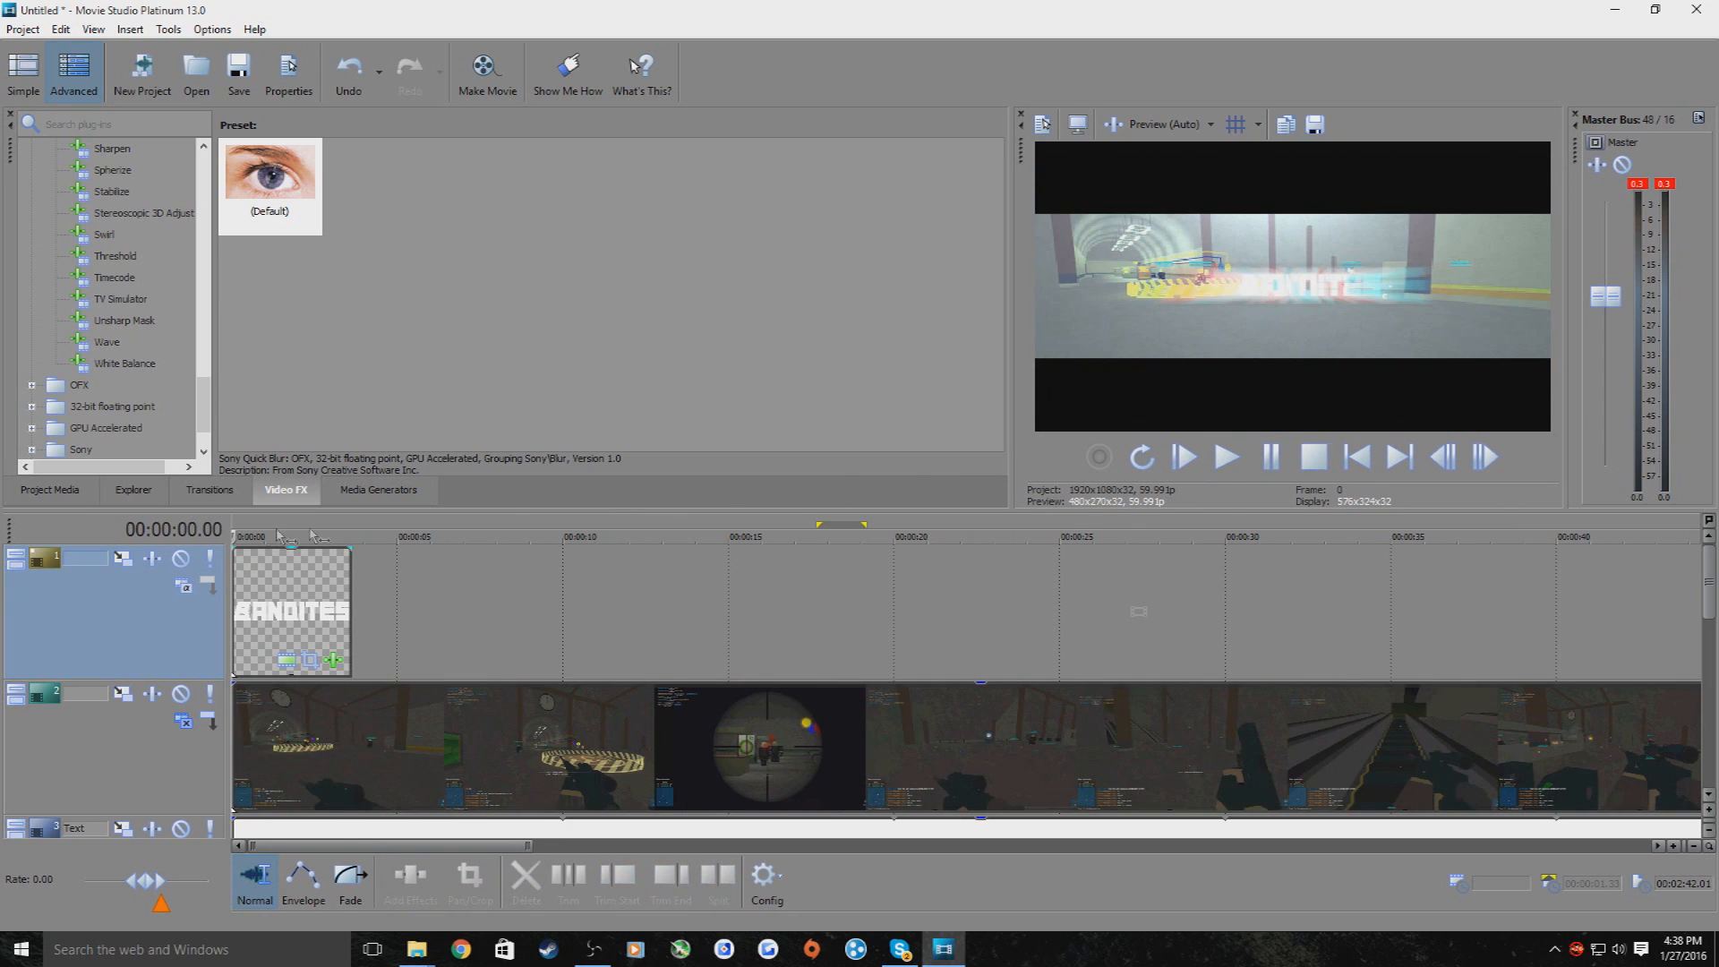
click(1245, 460)
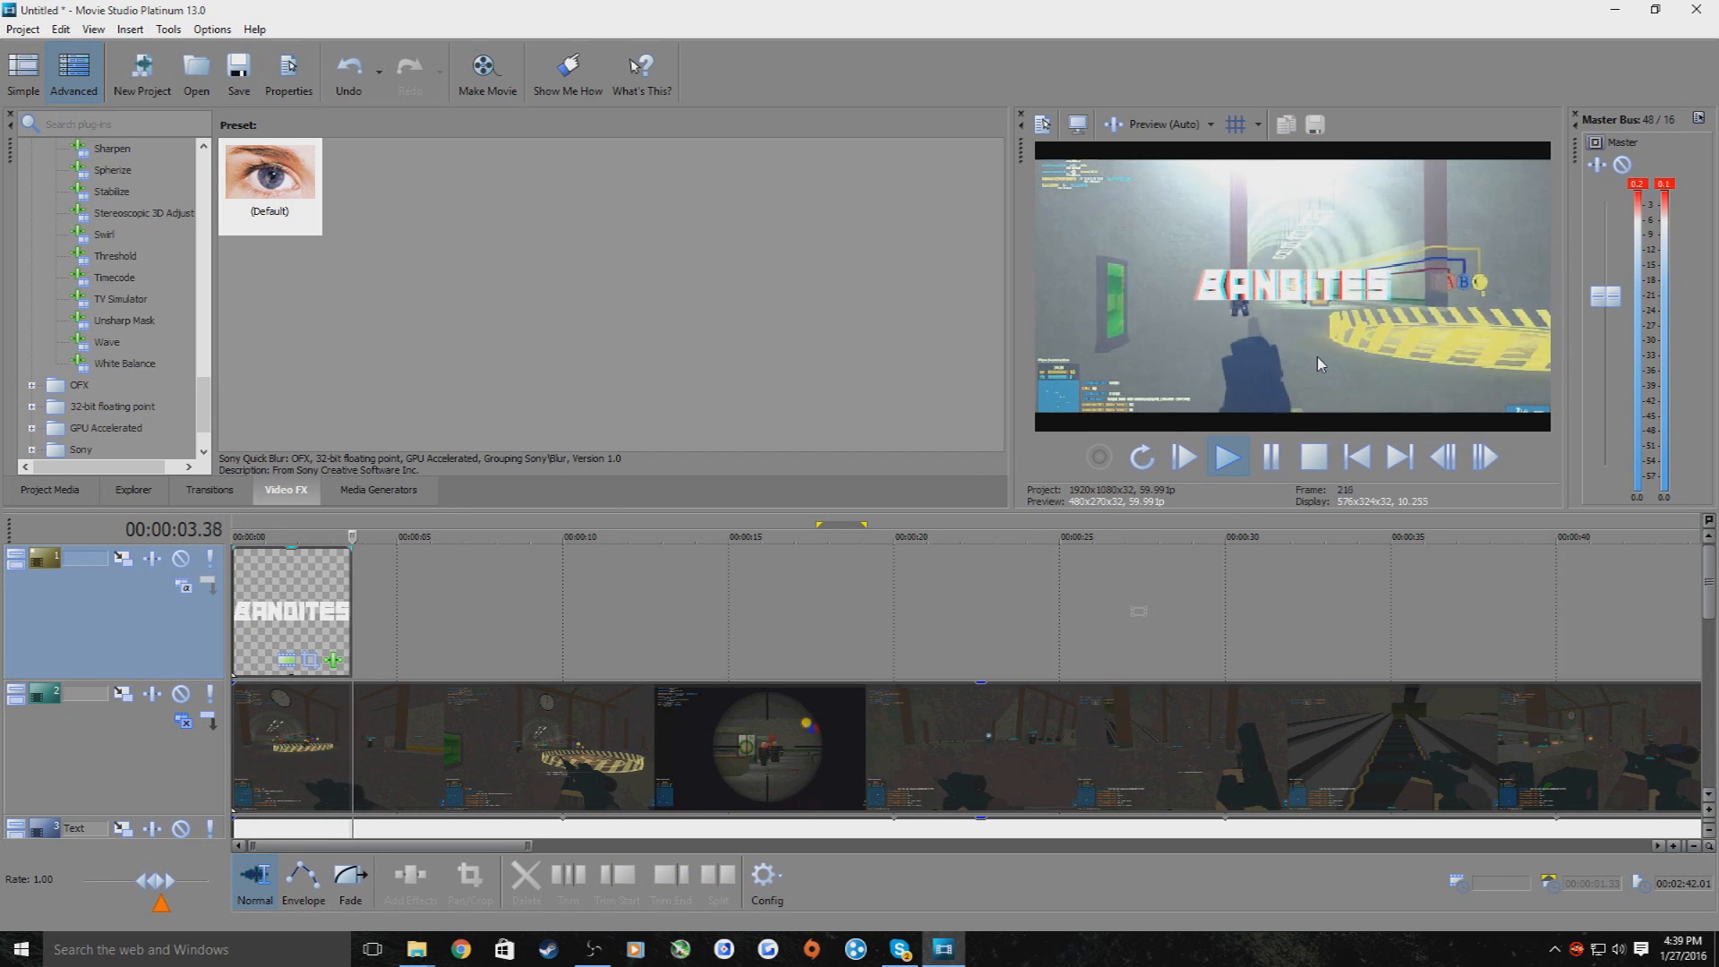
click(1272, 457)
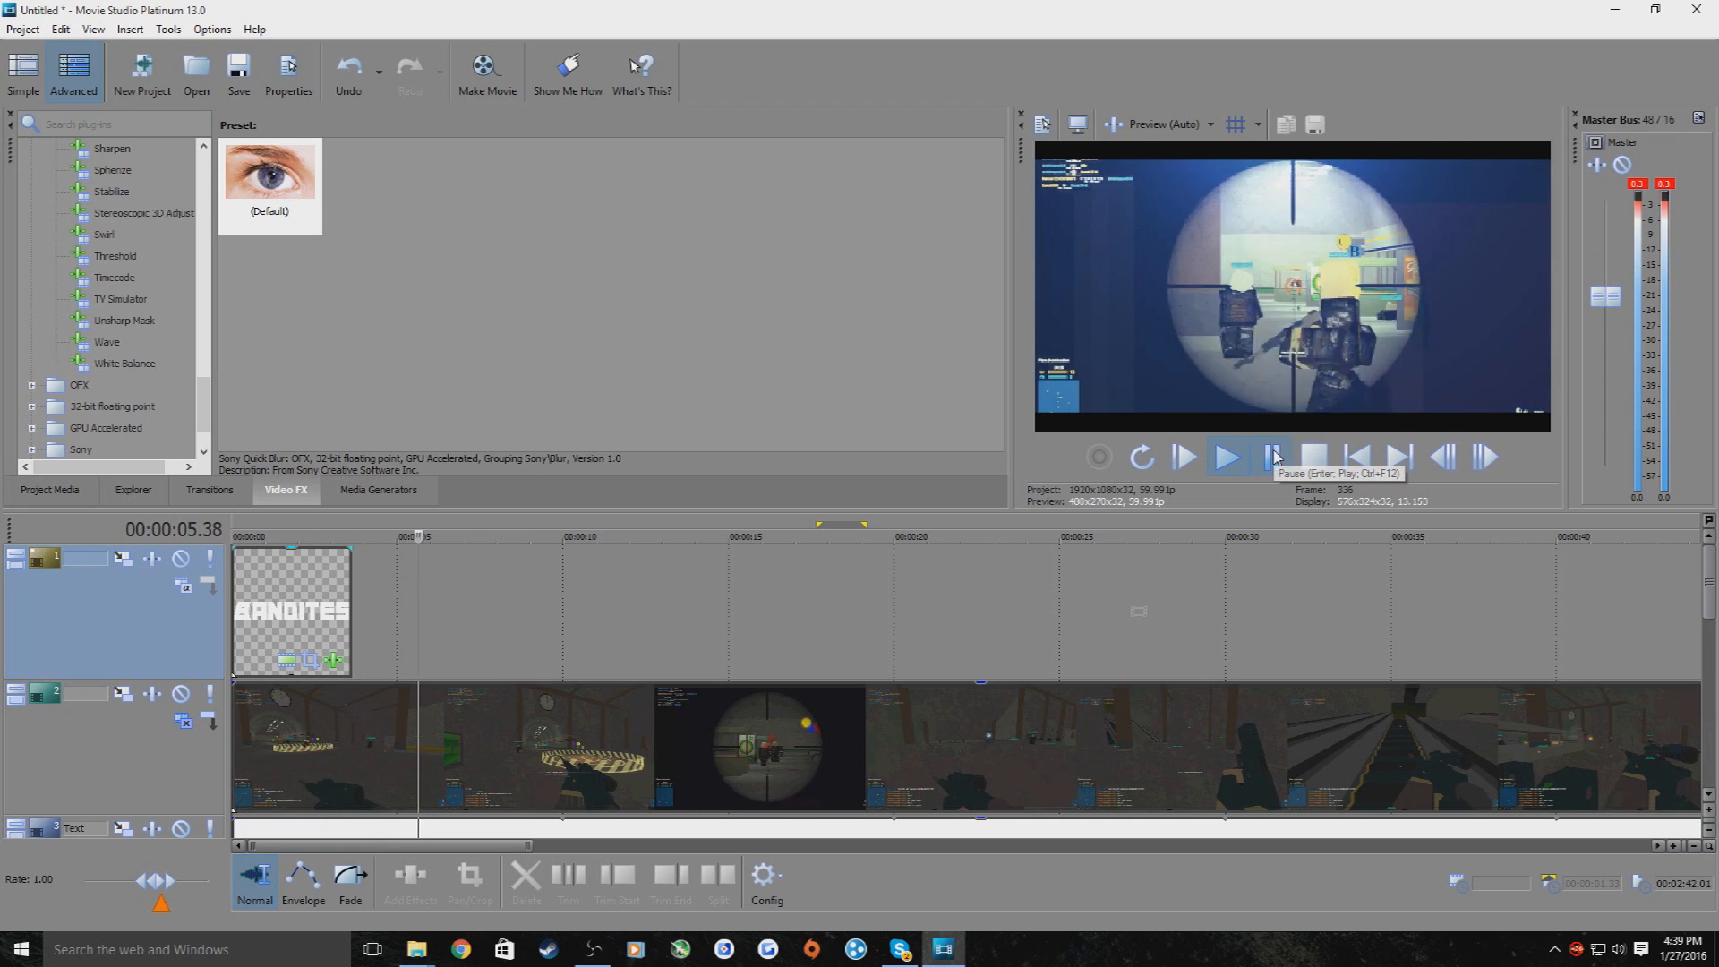
Try the Maximum Swirl, Clockwise effect preset on the gameplay clip, with a lowered Amount keyframe partway through
click(345, 542)
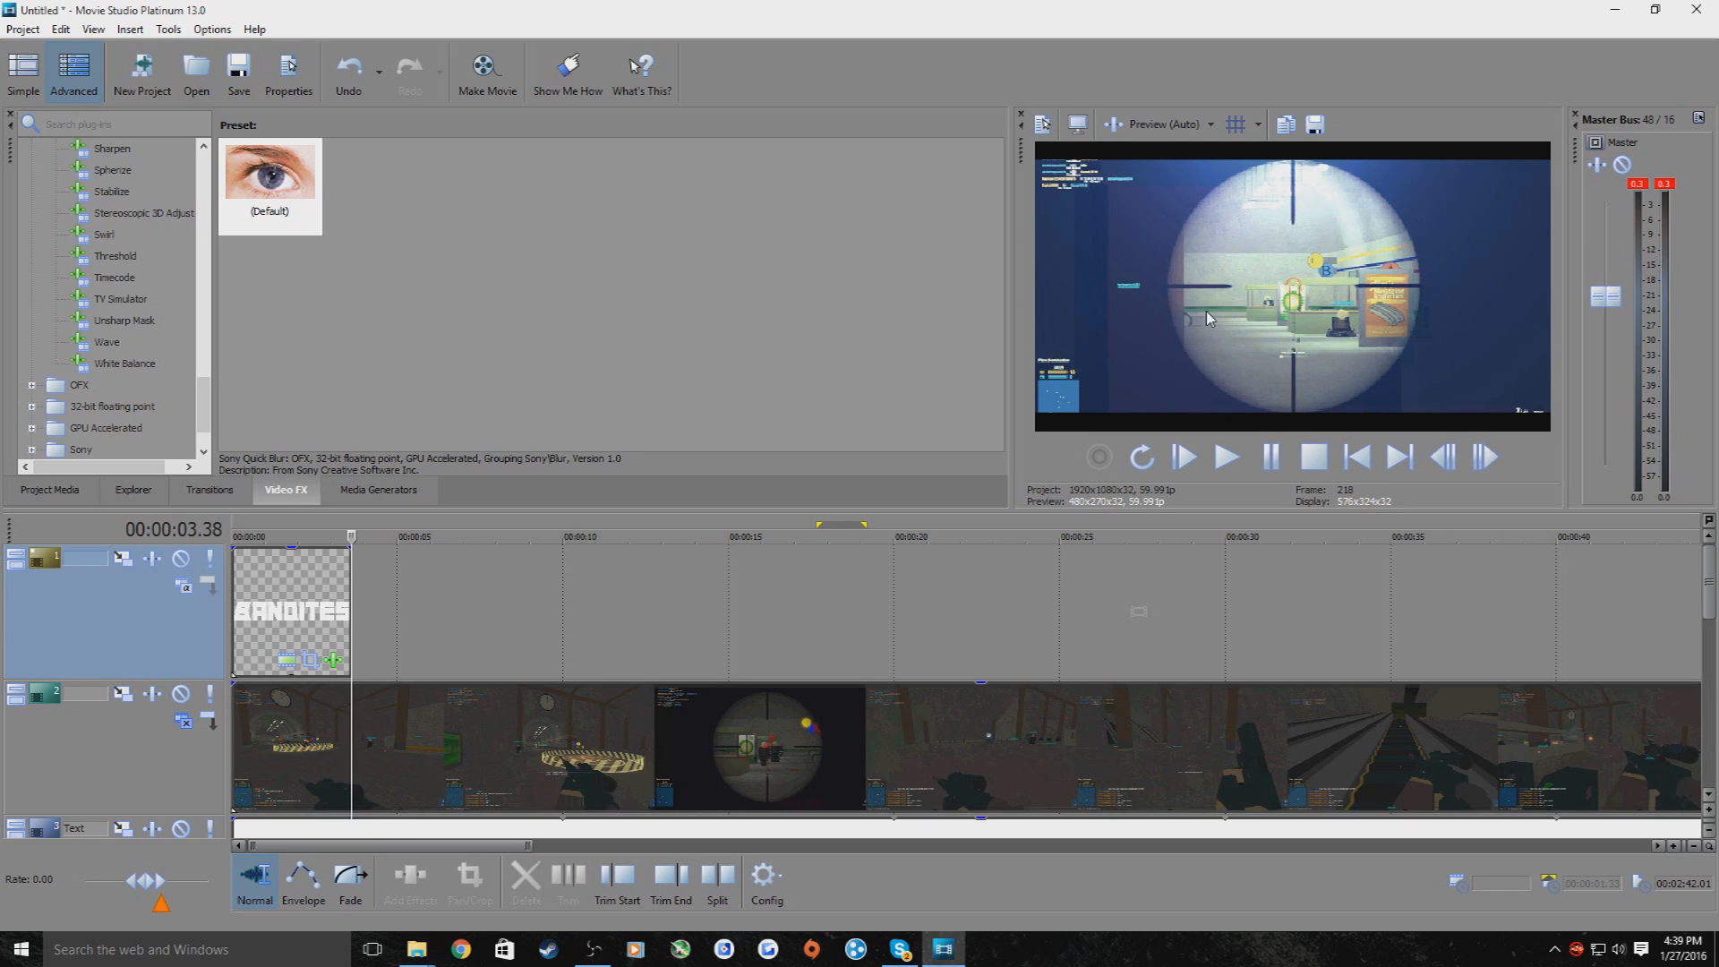
click(116, 256)
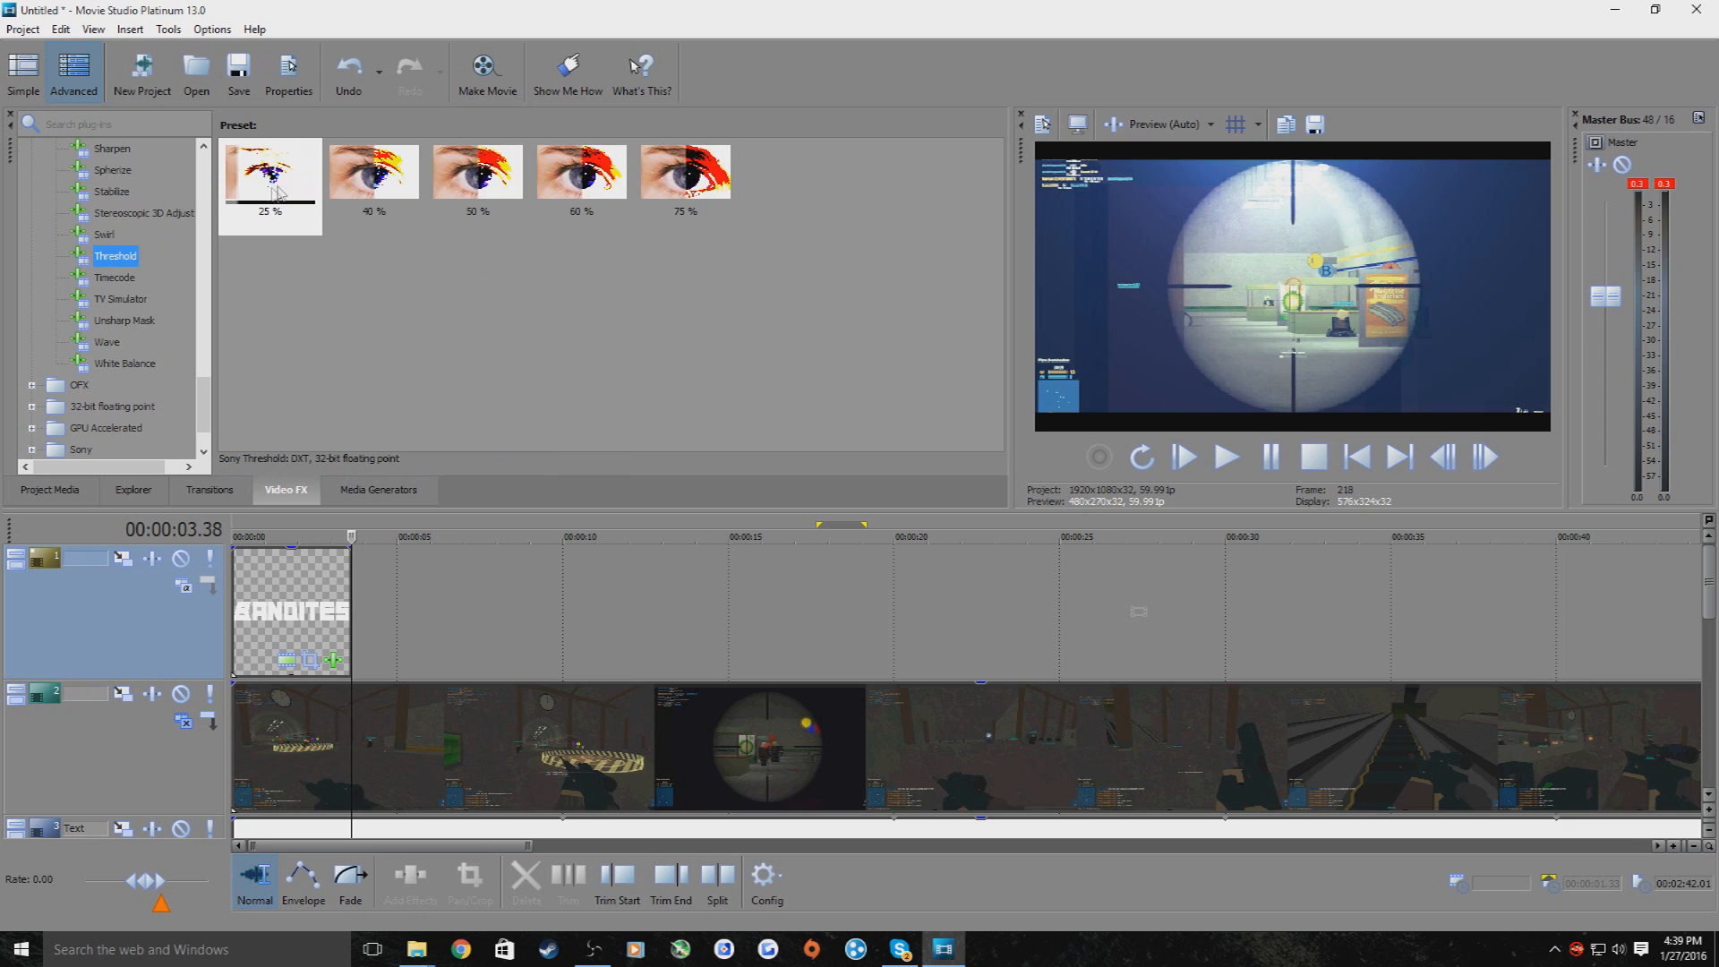
click(105, 236)
drag(268, 179, 633, 728)
click(507, 755)
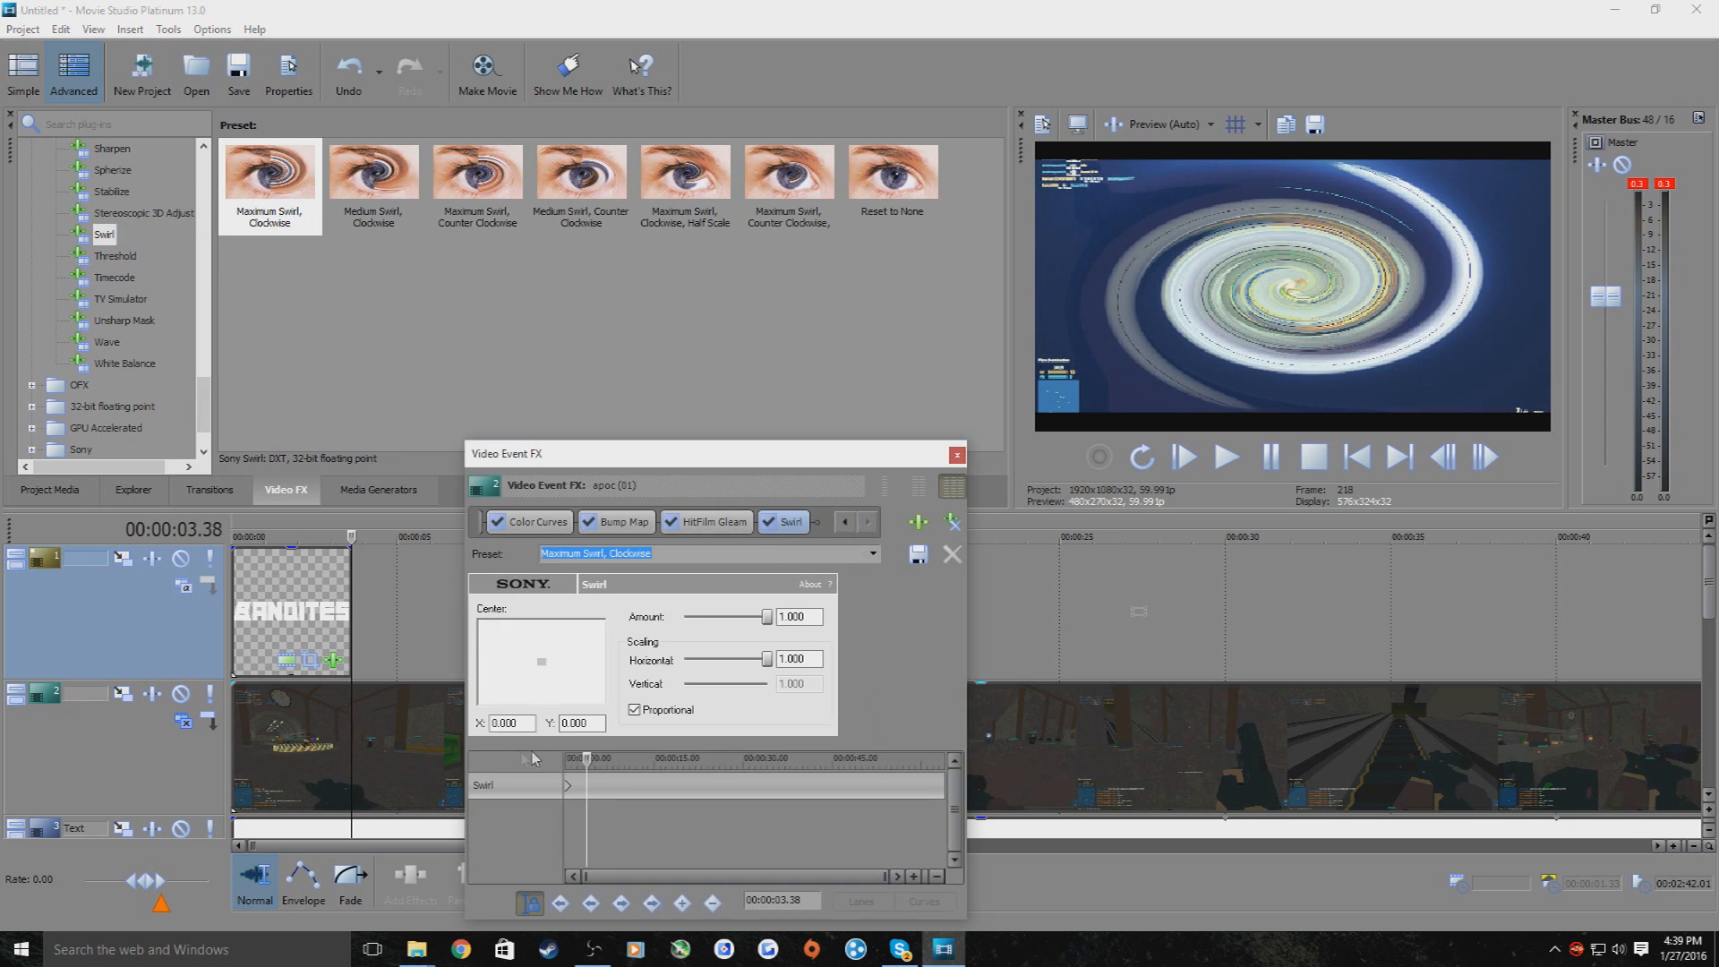
click(647, 818)
drag(768, 618, 638, 627)
click(797, 821)
click(956, 456)
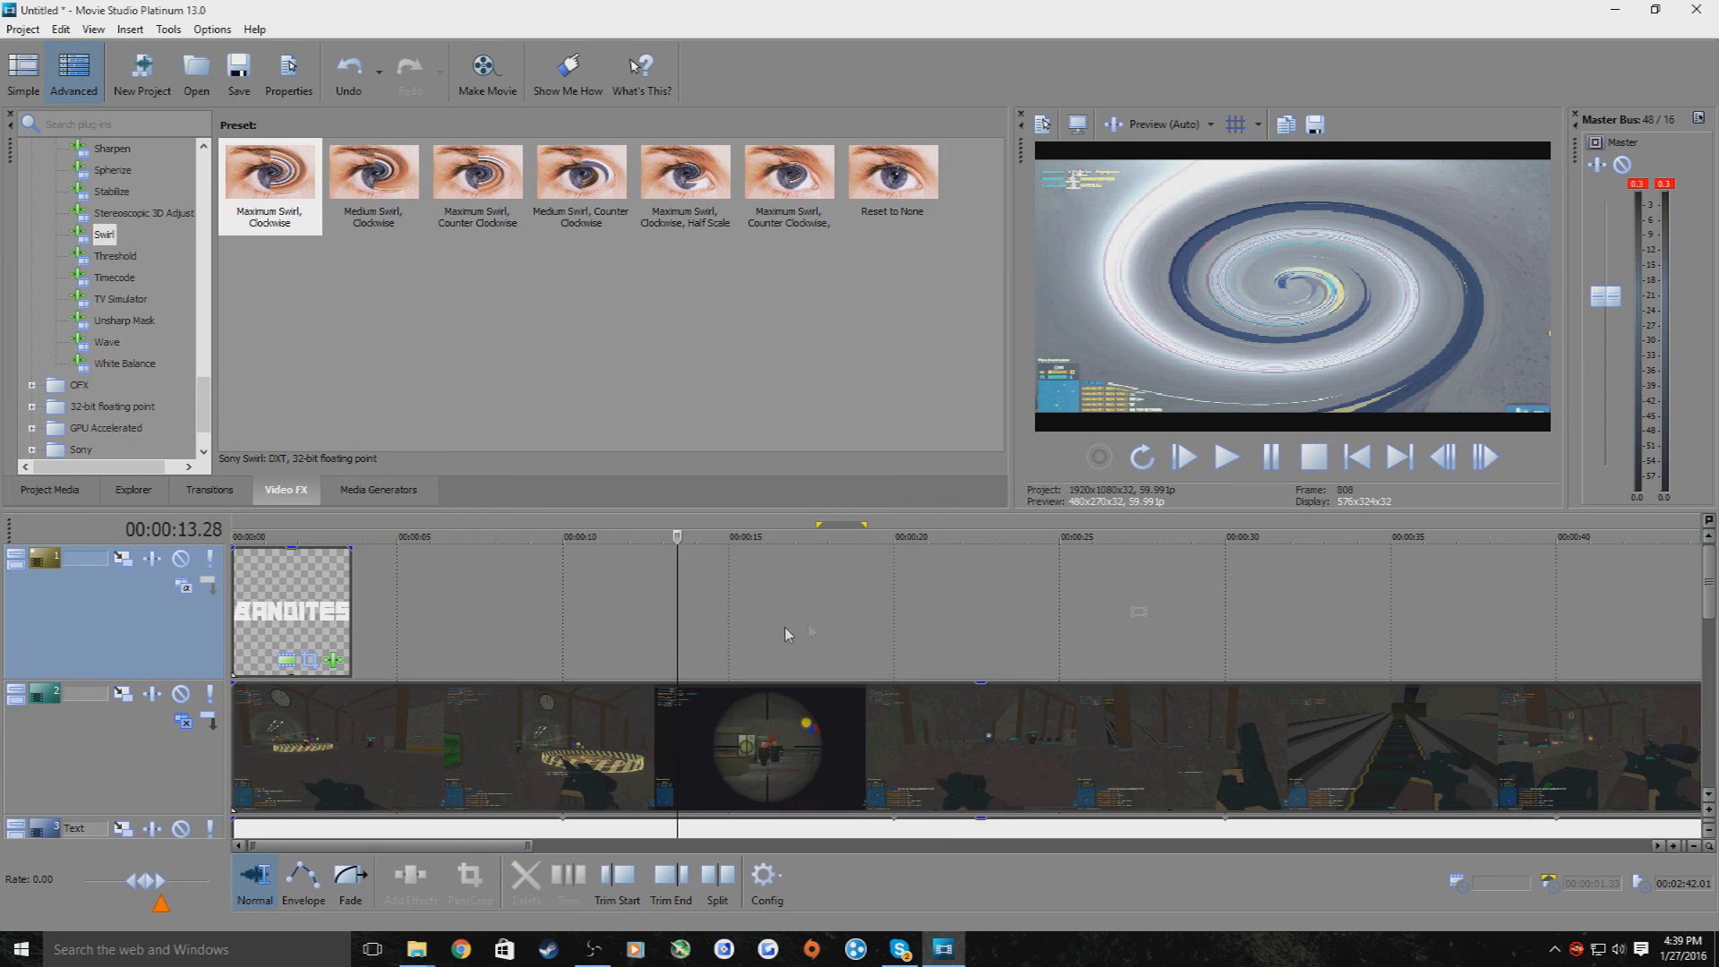
Play the gameplay clip from about 00:00:24 to check the swirl distortion
click(1020, 626)
click(1227, 456)
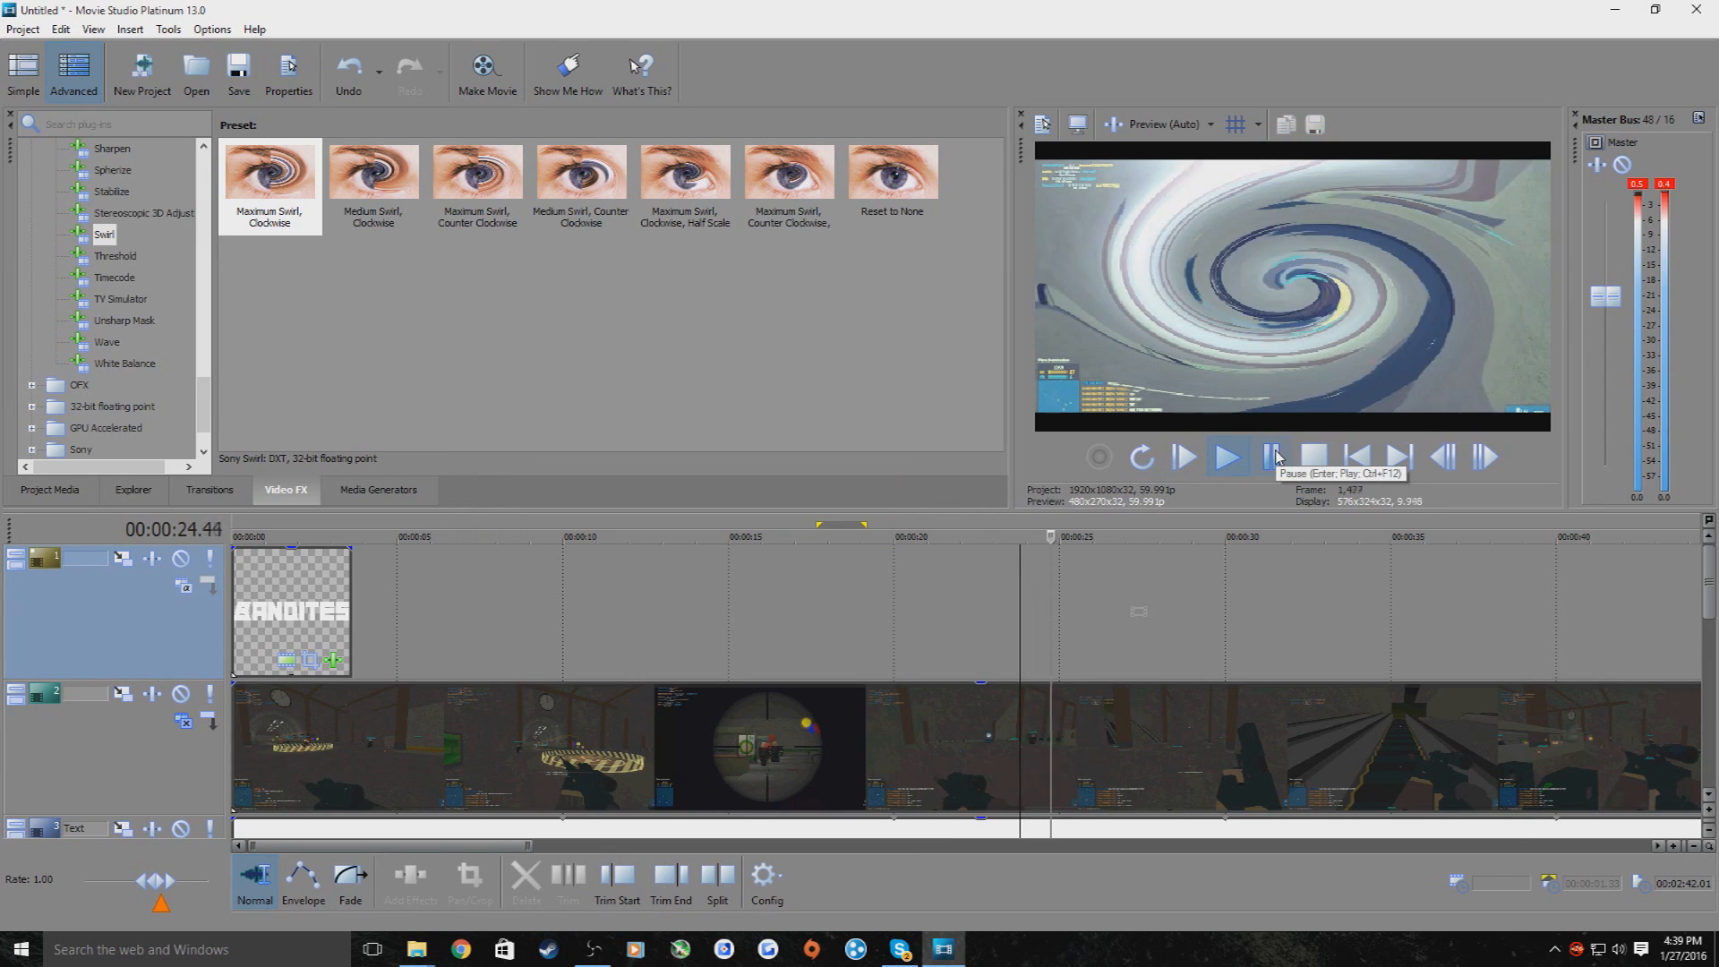
click(1277, 457)
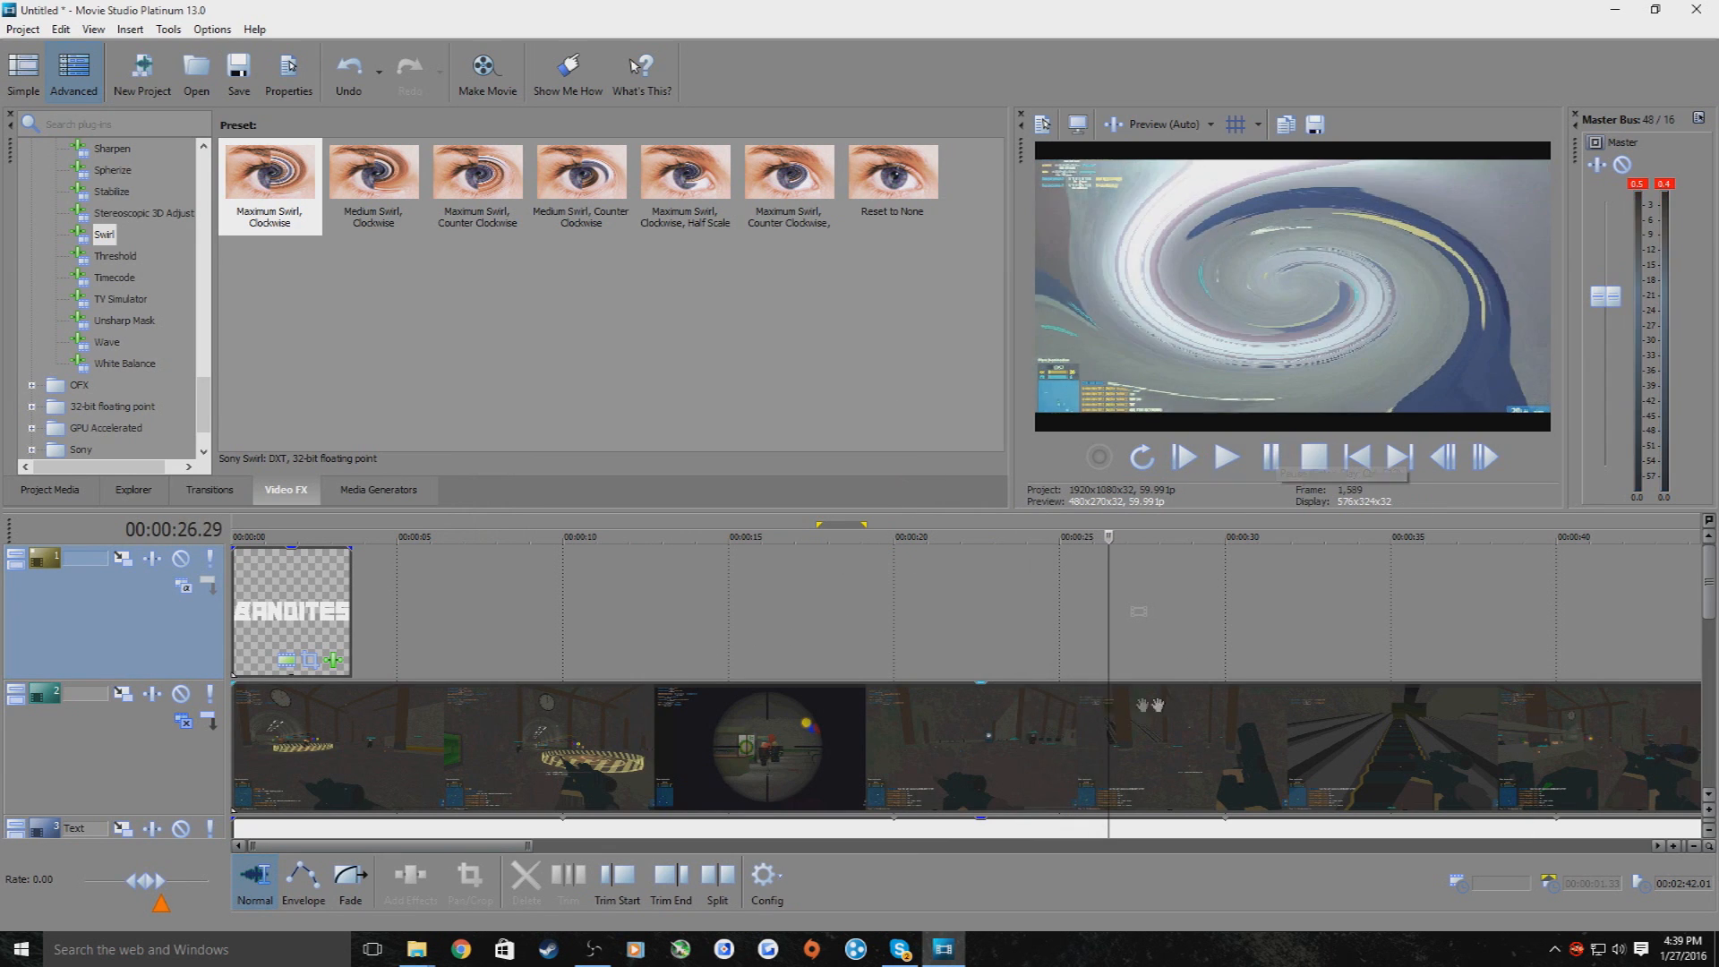
Remove the Swirl effect from the gameplay clip and close its effect settings
right_click(887, 720)
click(698, 260)
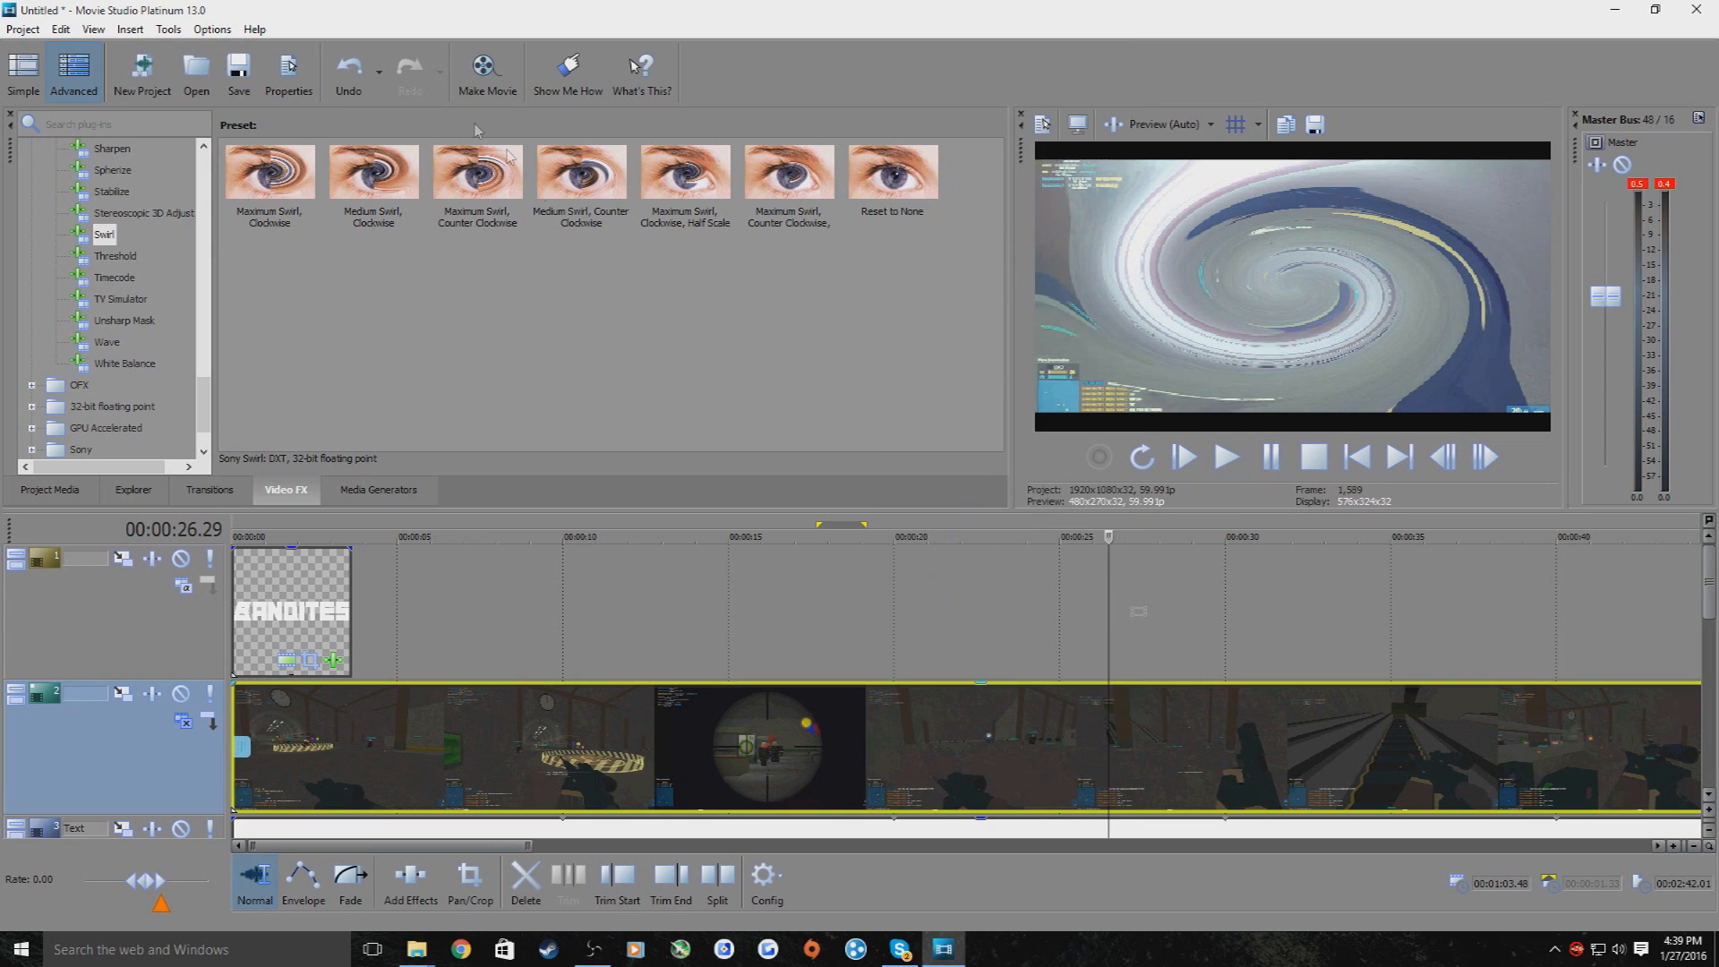
right_click(932, 767)
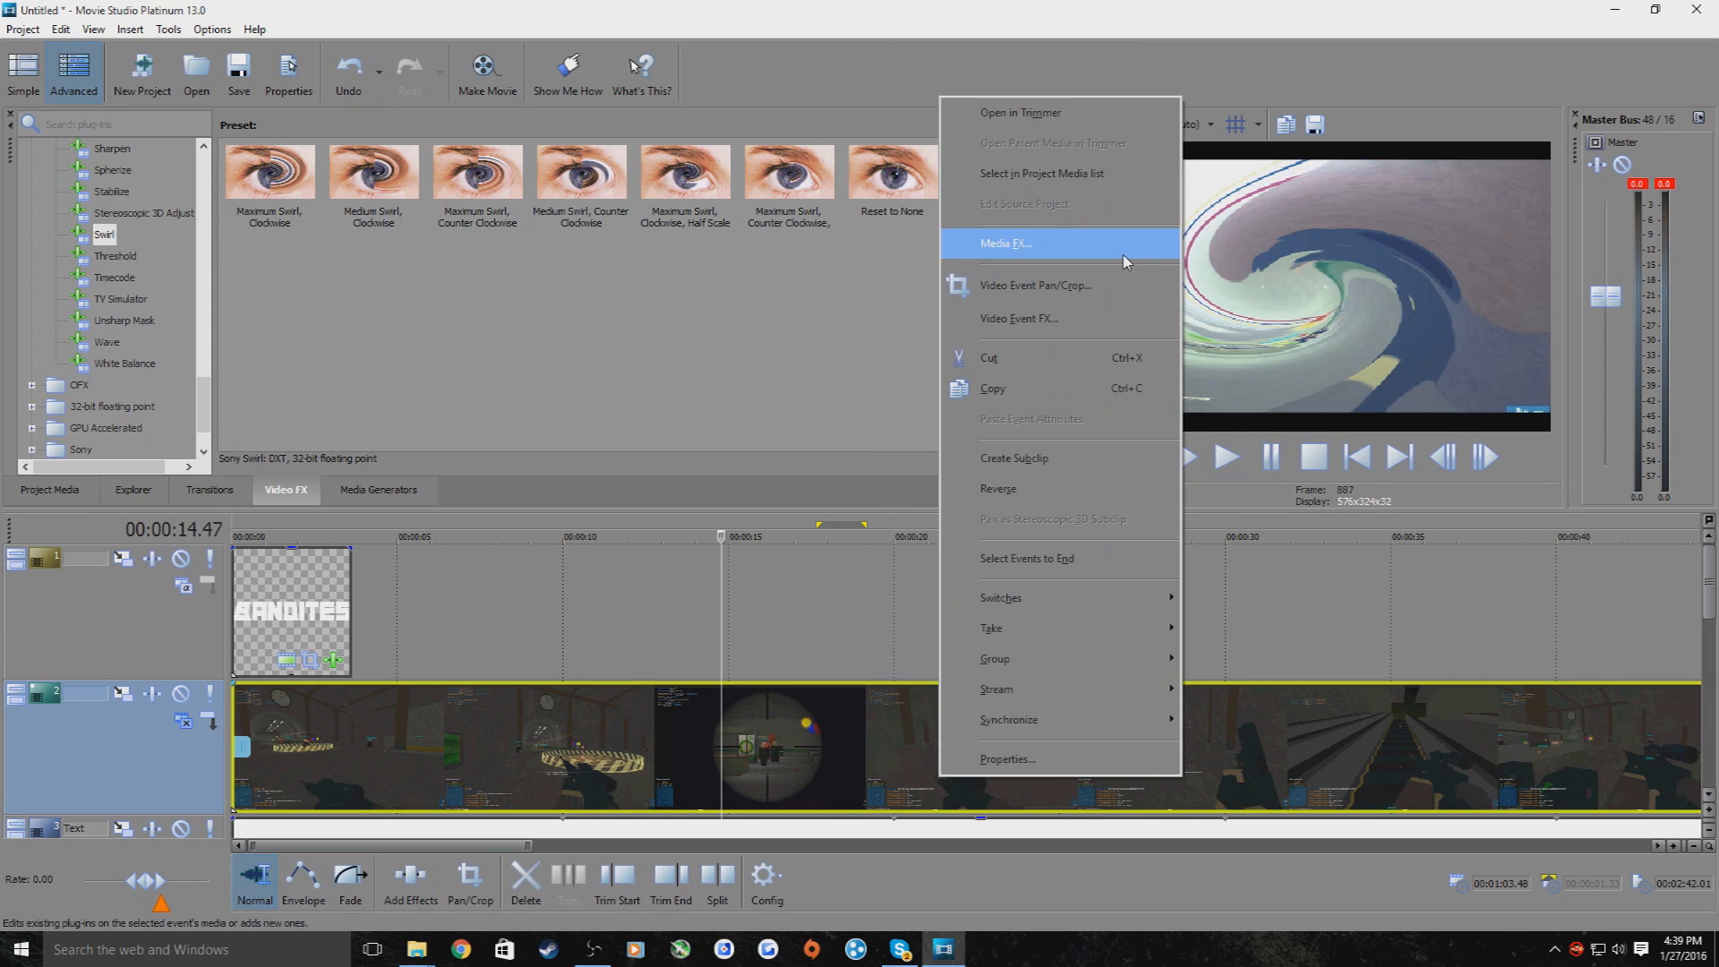
click(1113, 288)
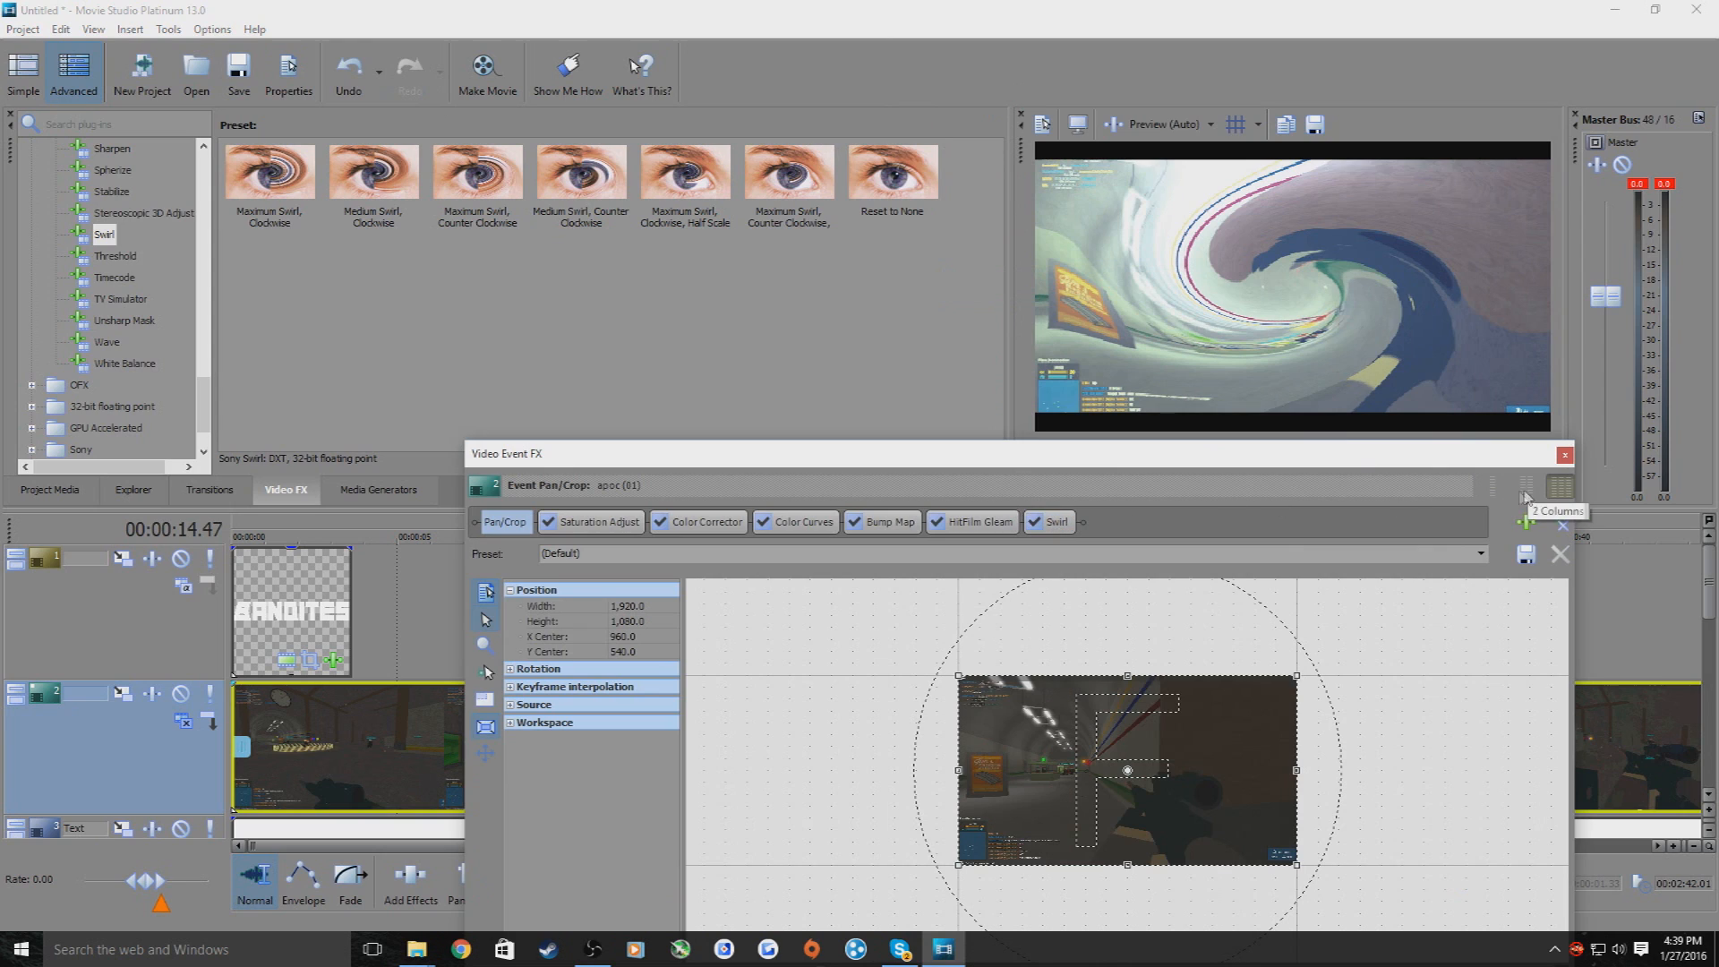
click(1056, 522)
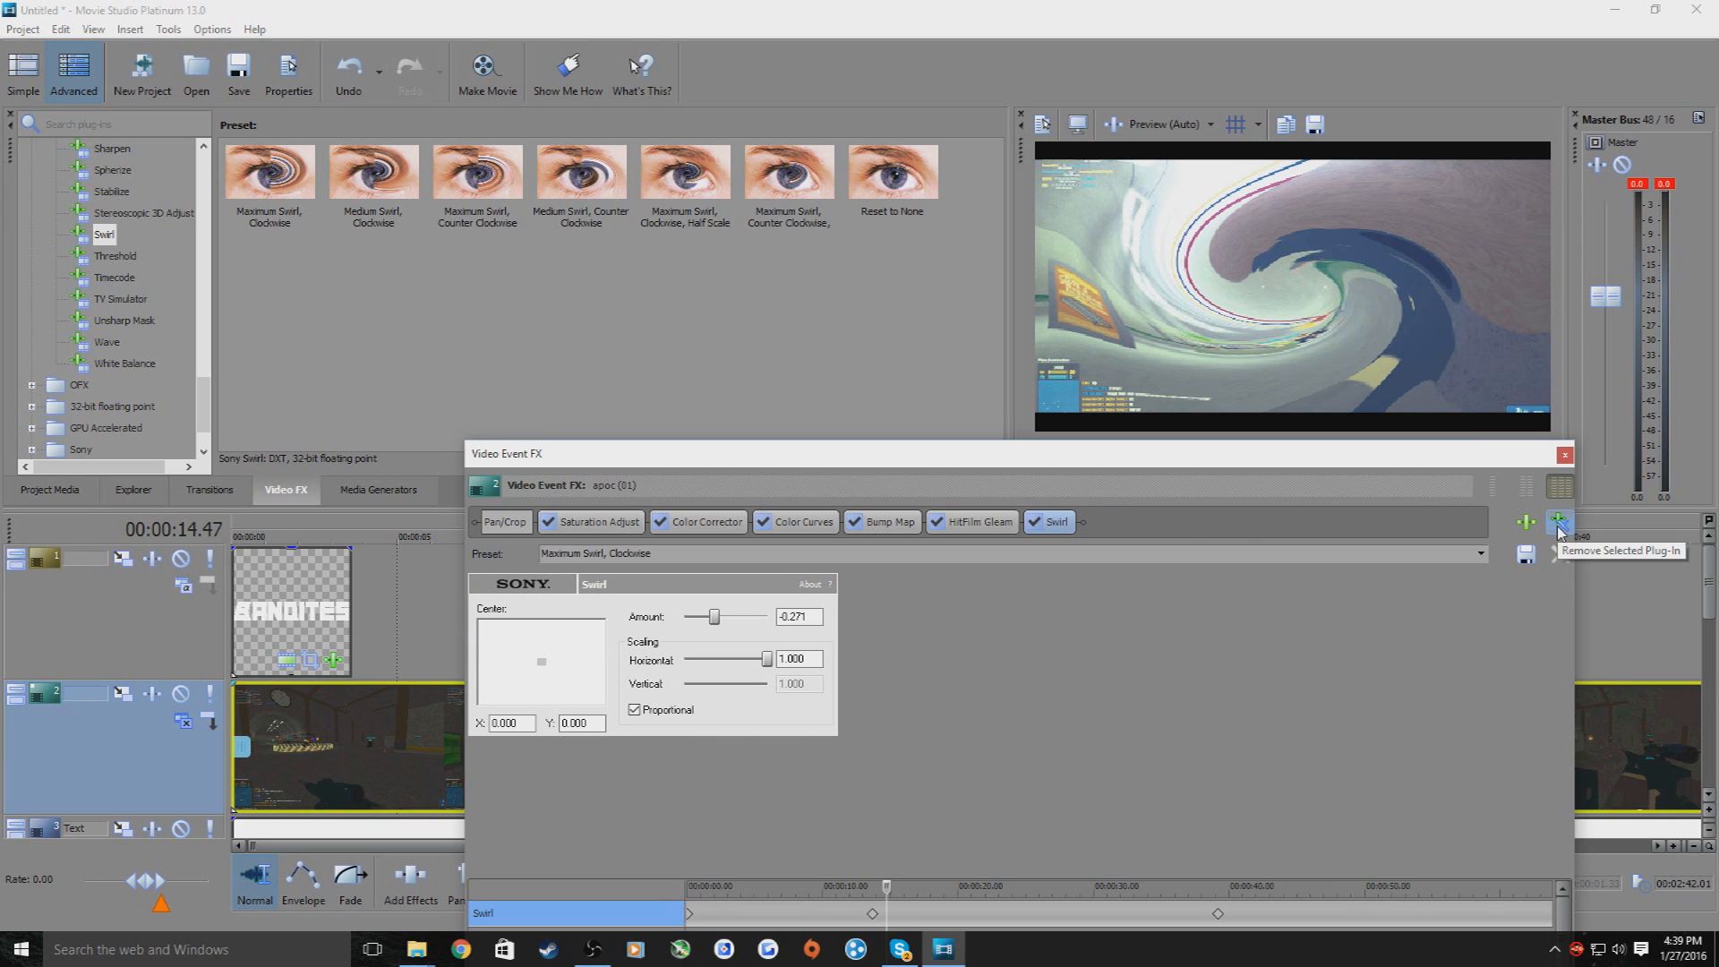
click(1558, 527)
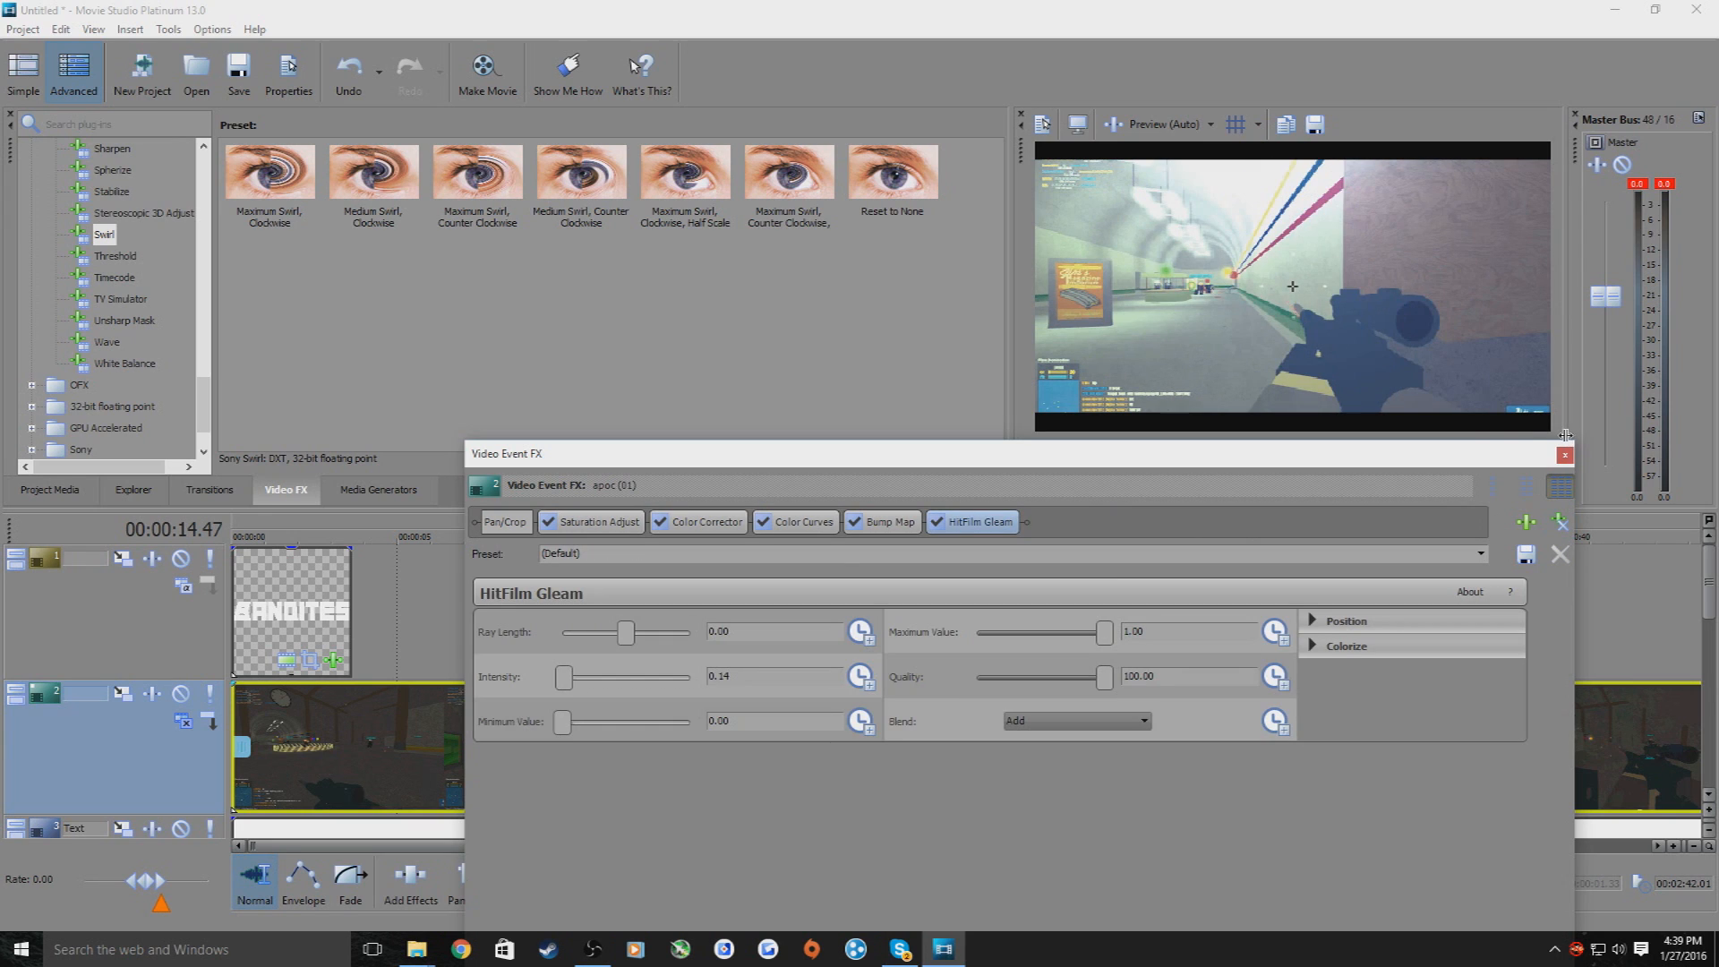
click(1563, 456)
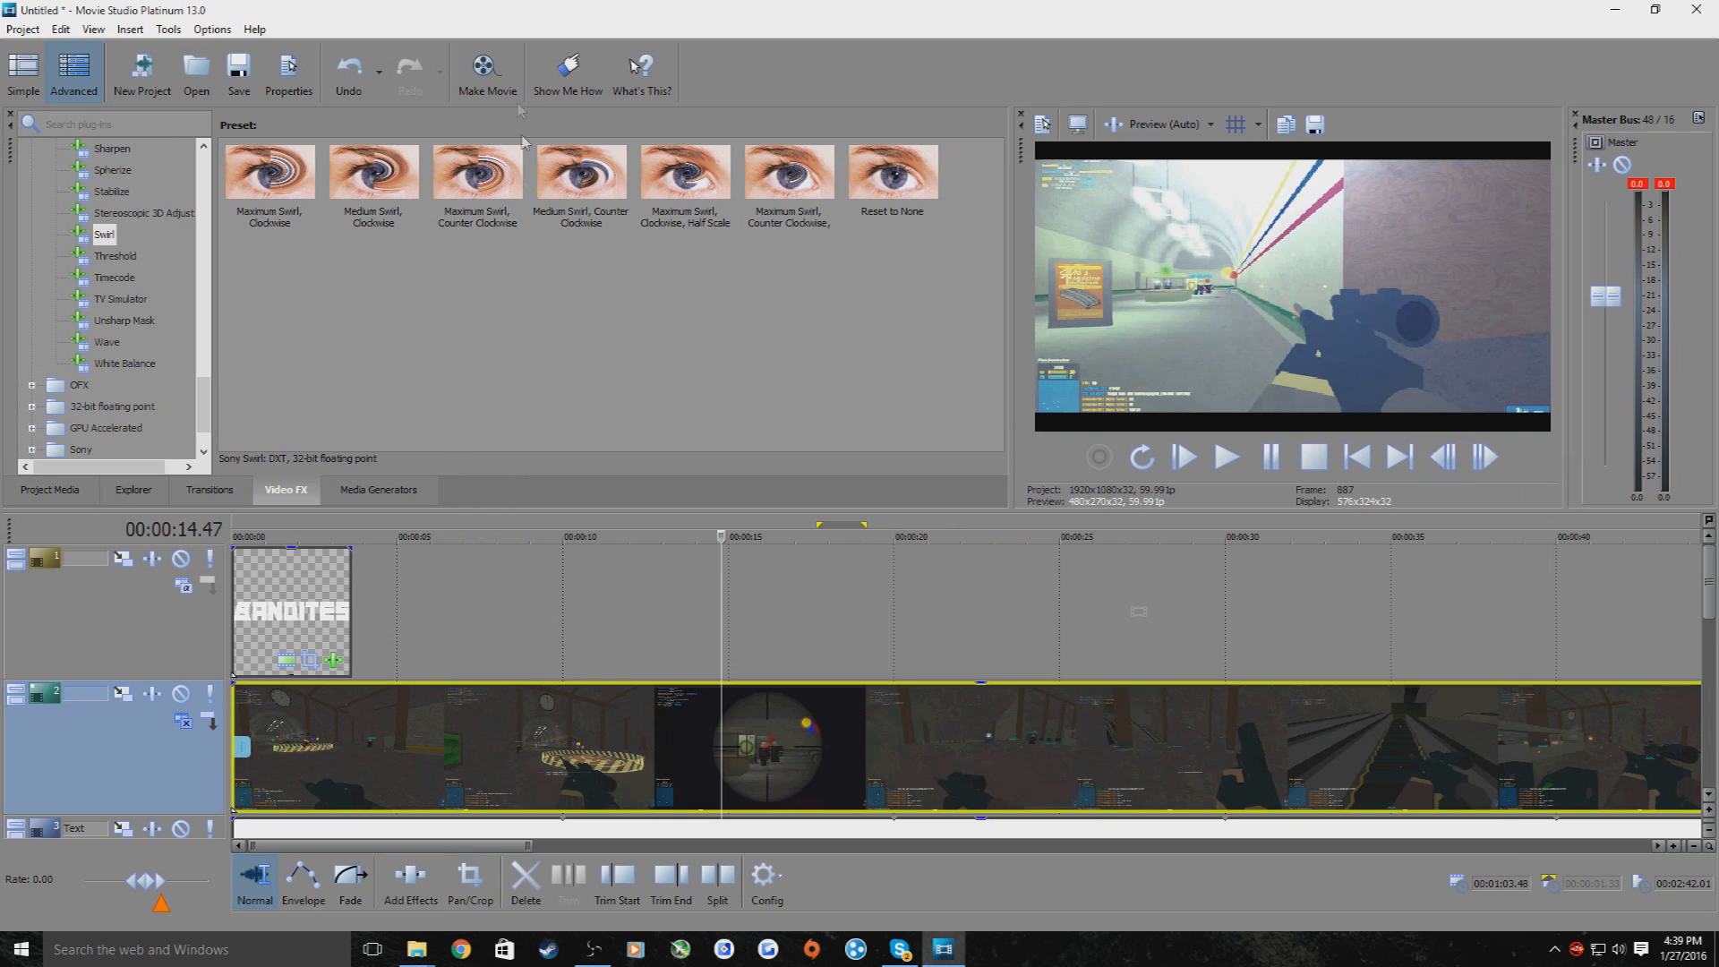
Play the opening from the start through the end of the Bandites title
click(348, 553)
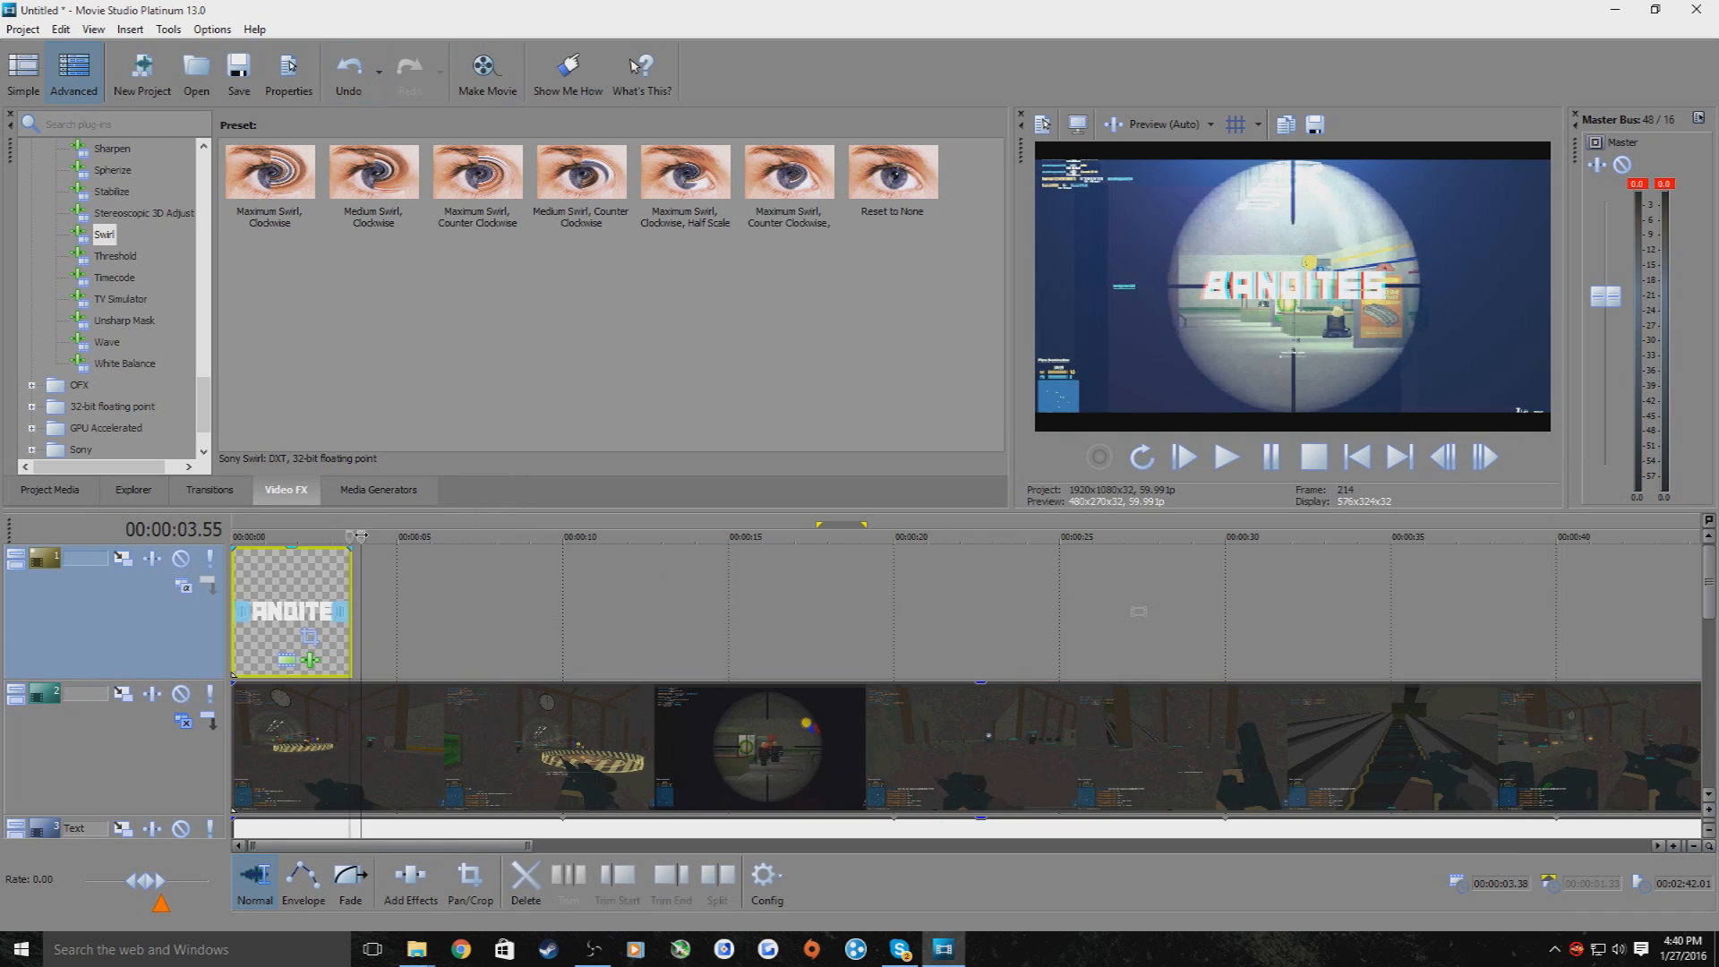
drag(357, 535, 232, 560)
click(1227, 457)
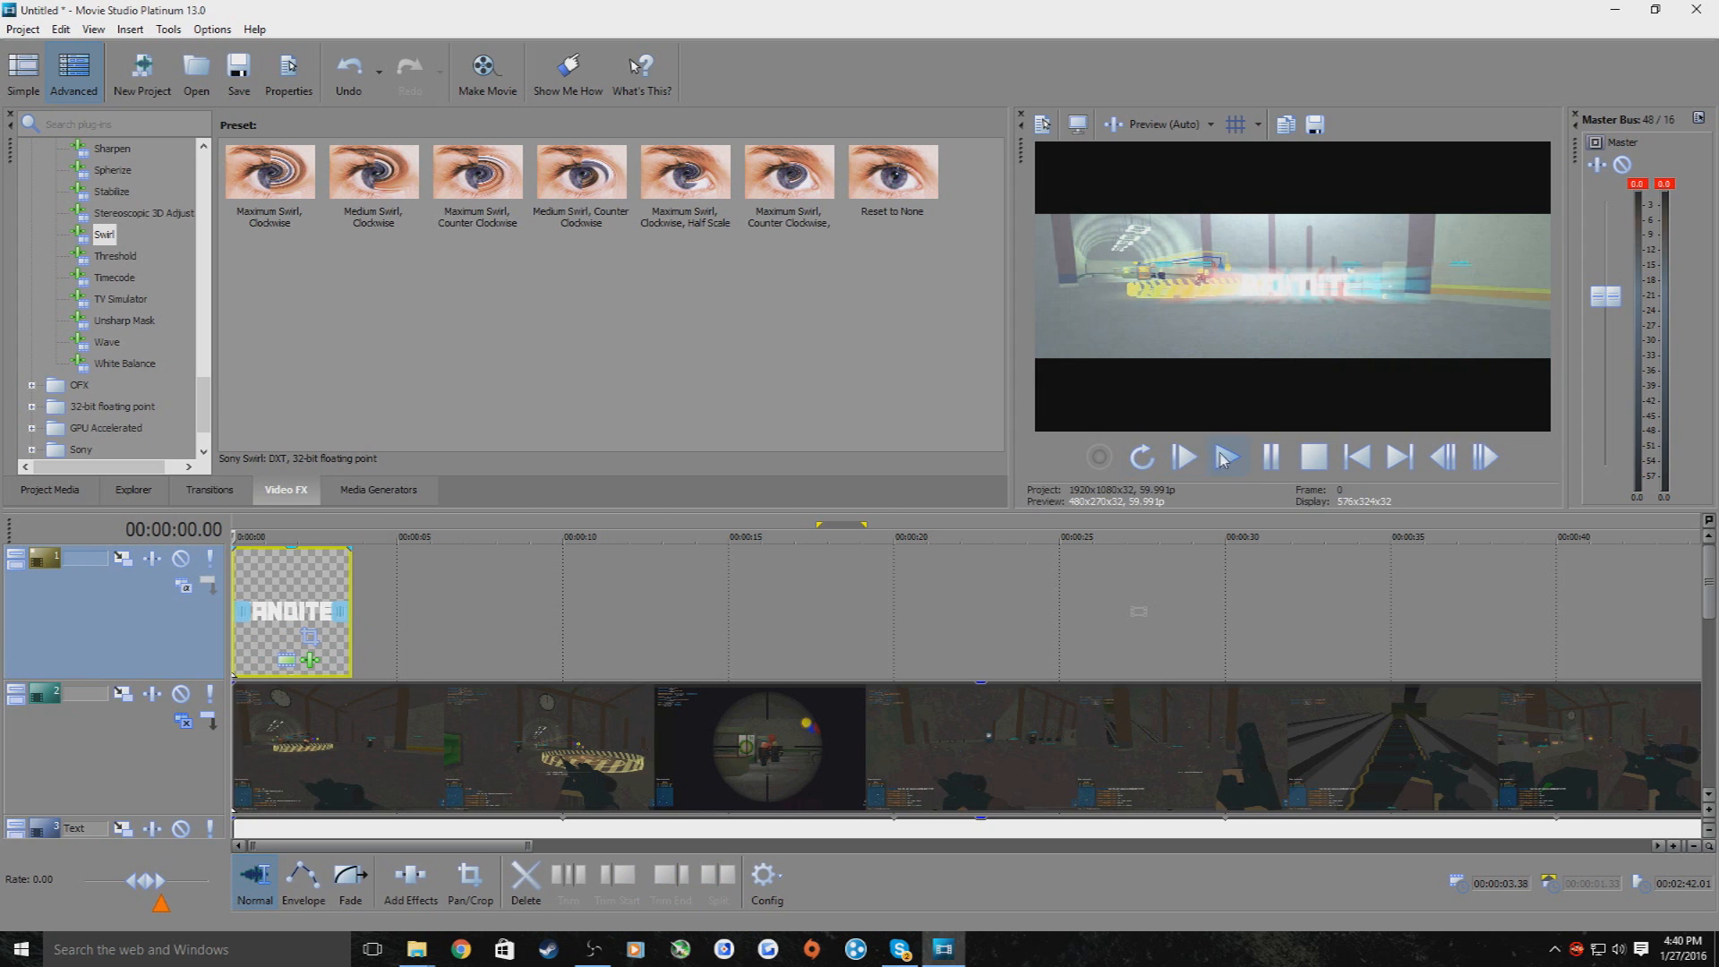
click(1271, 458)
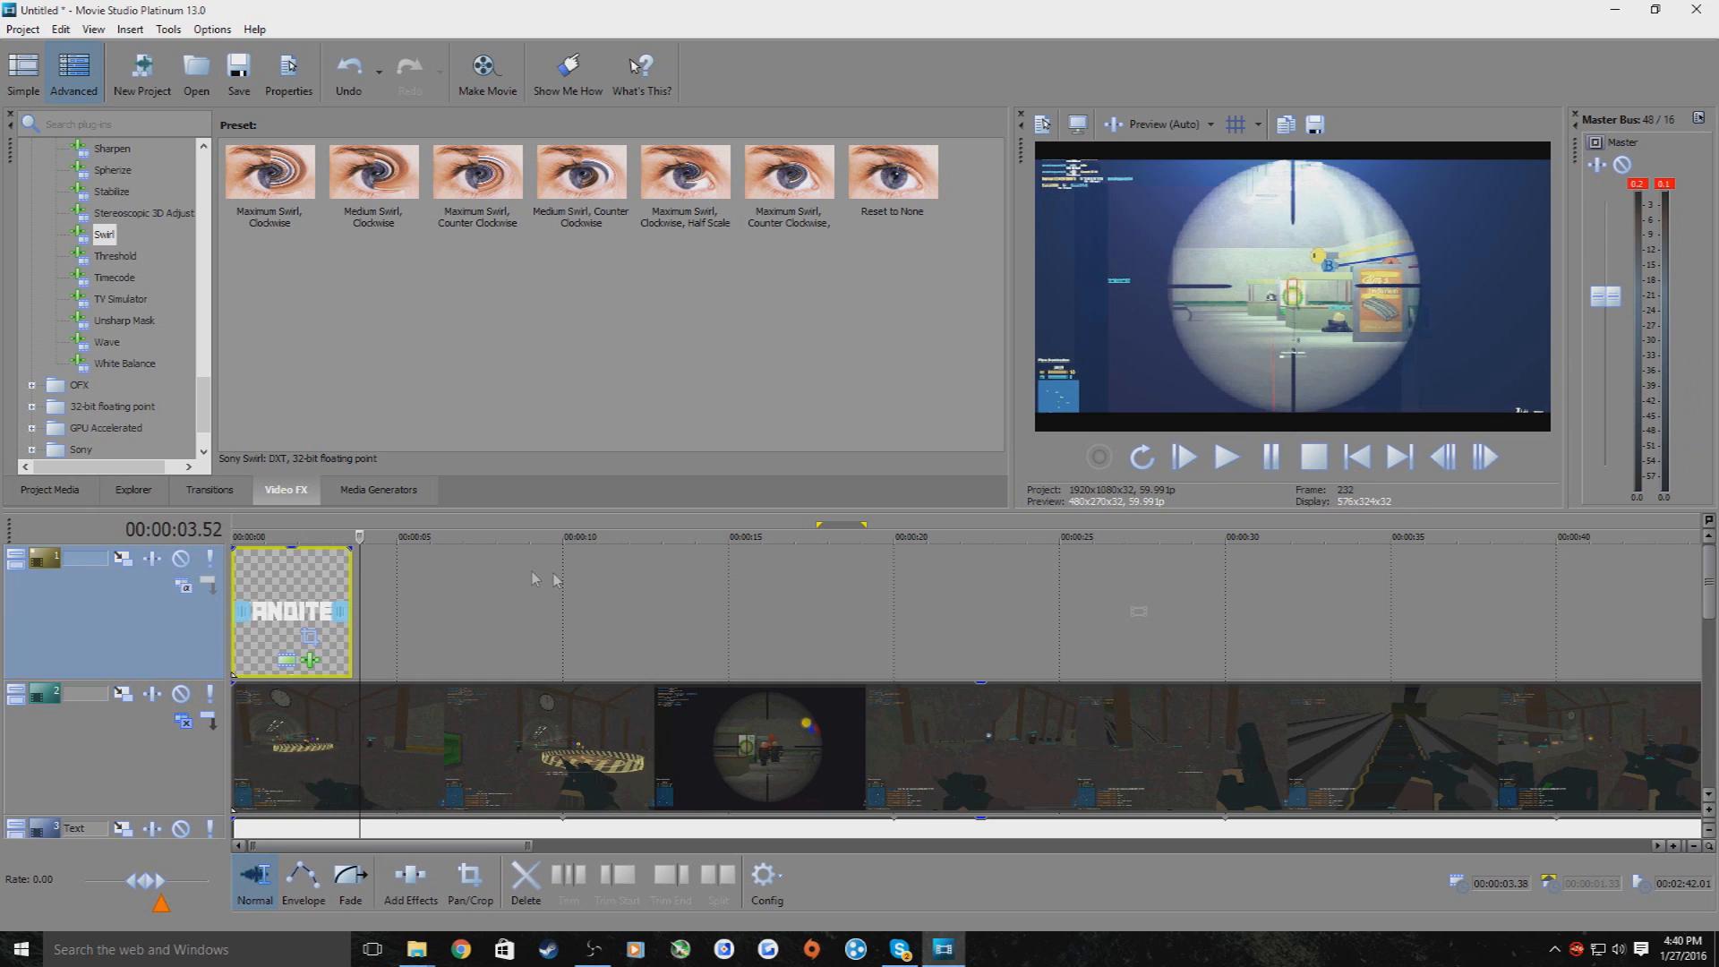
Replay the last moments of the title to check how it disappears into the gameplay
scroll(600, 707, up, 2)
scroll(602, 683, down, 1)
click(575, 647)
click(476, 540)
click(1228, 458)
click(1271, 457)
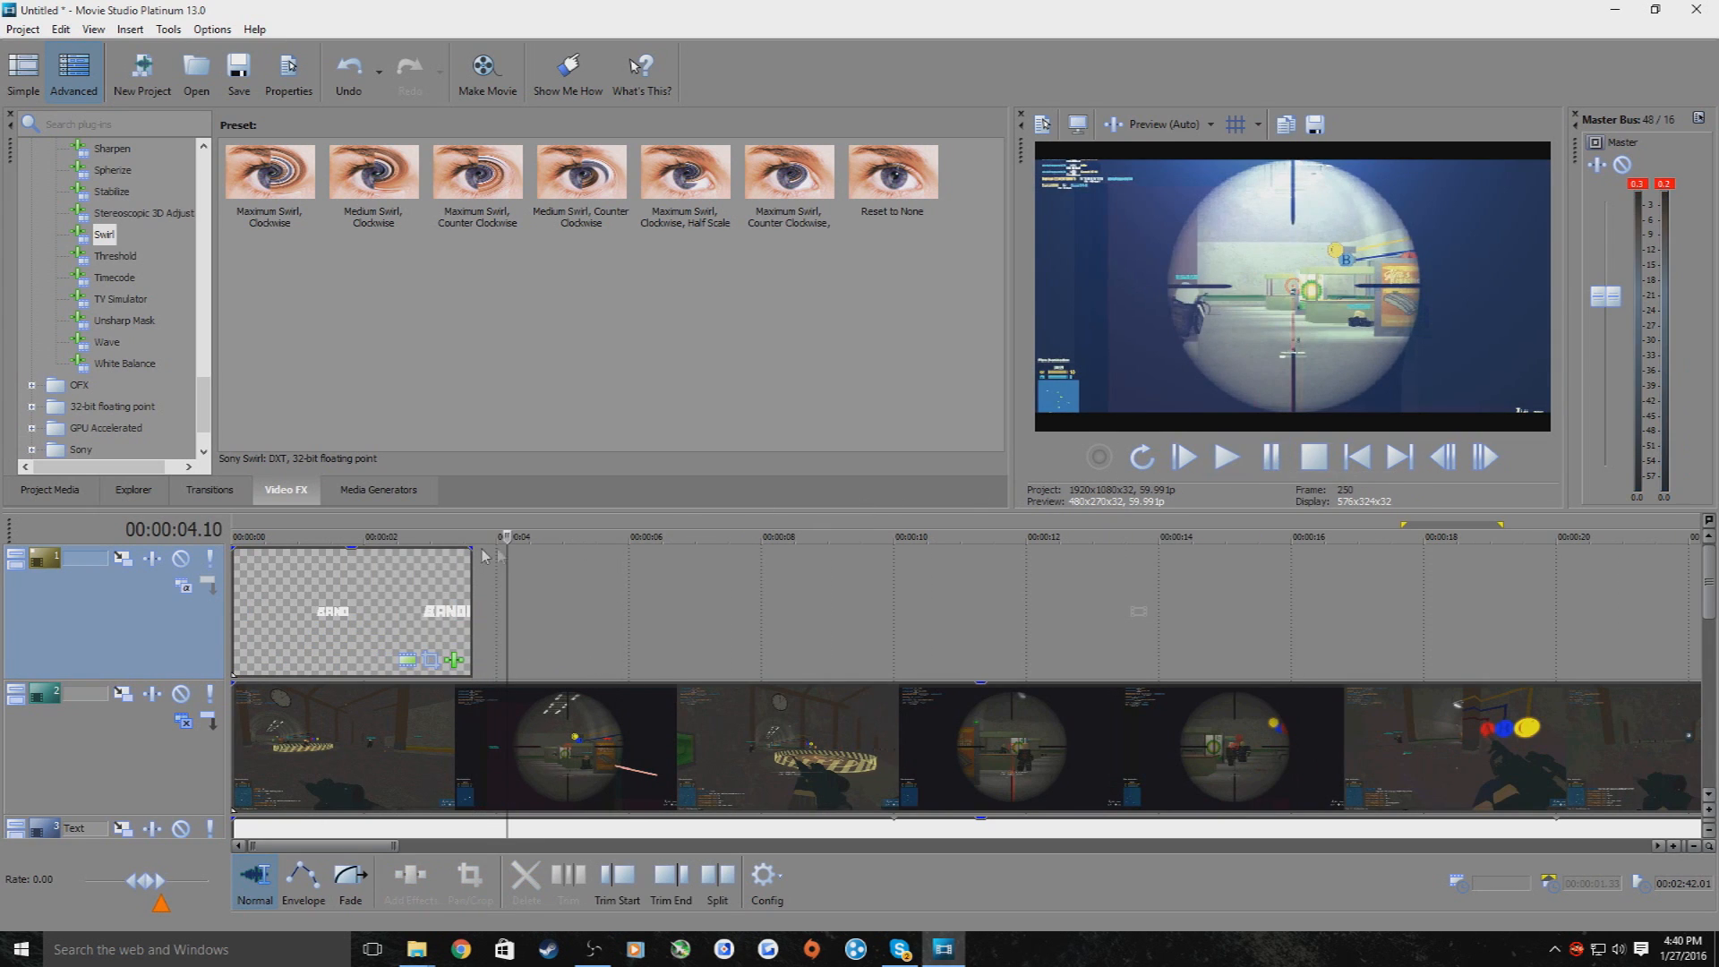
Play the title's final second up to 00:00:03.32 and compare that point with the beat in the music waveform
click(412, 549)
click(1228, 457)
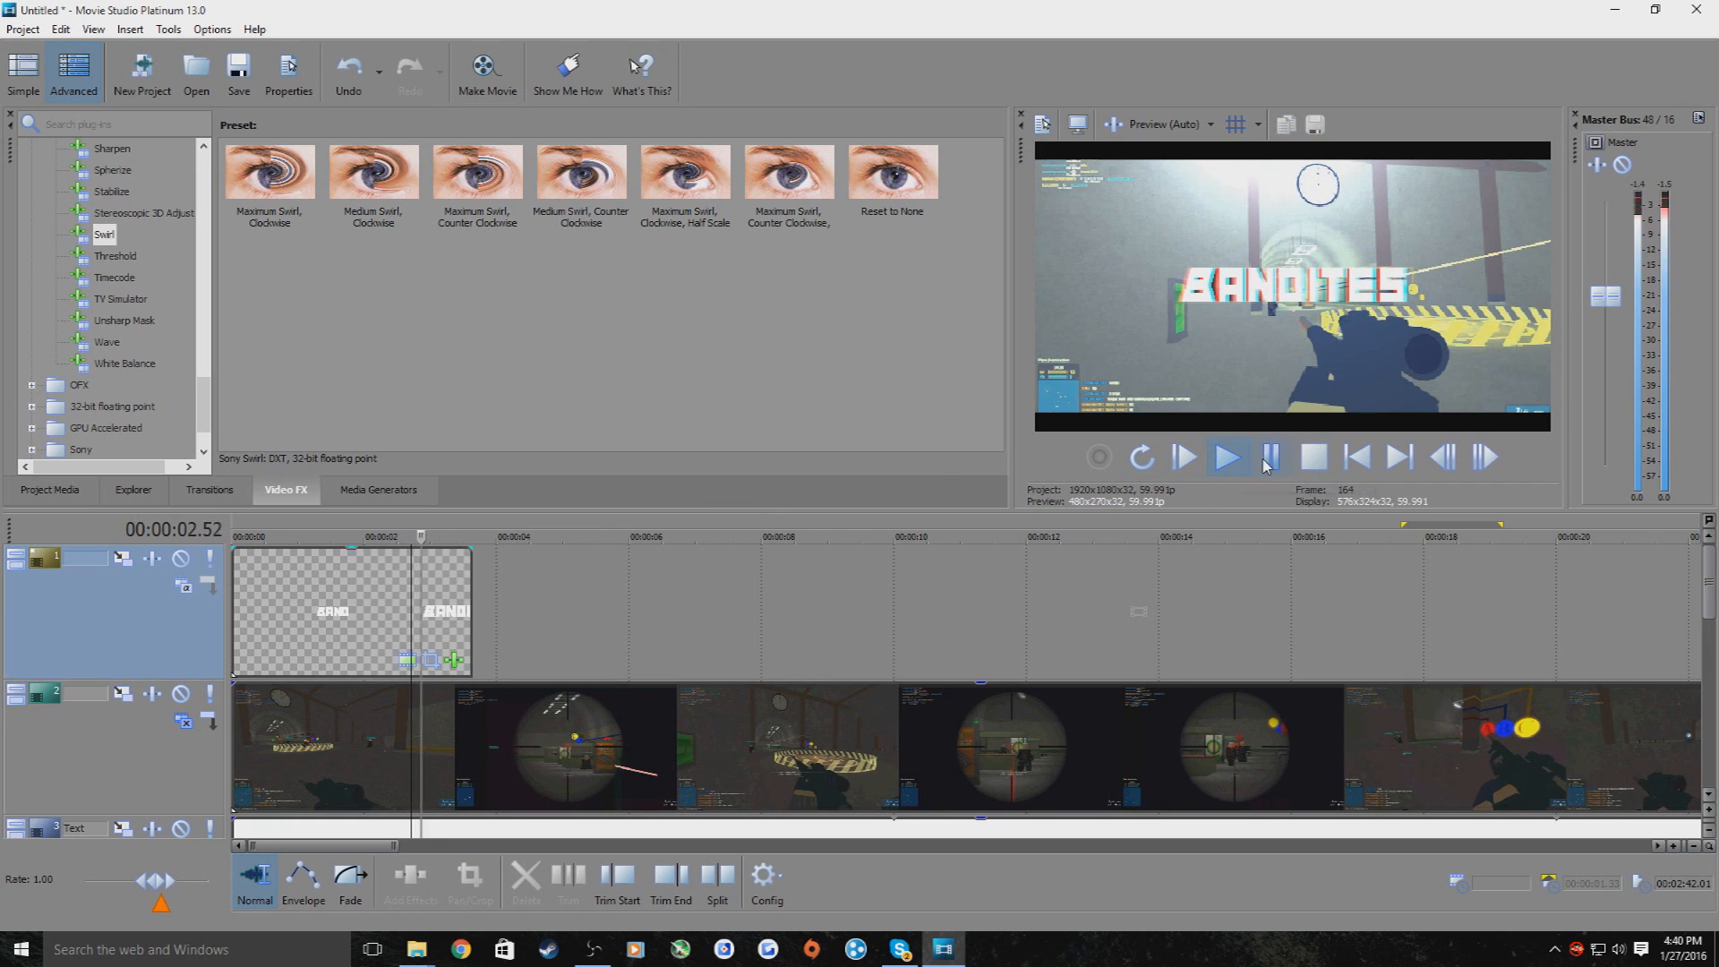
scroll(1093, 687, down, 3)
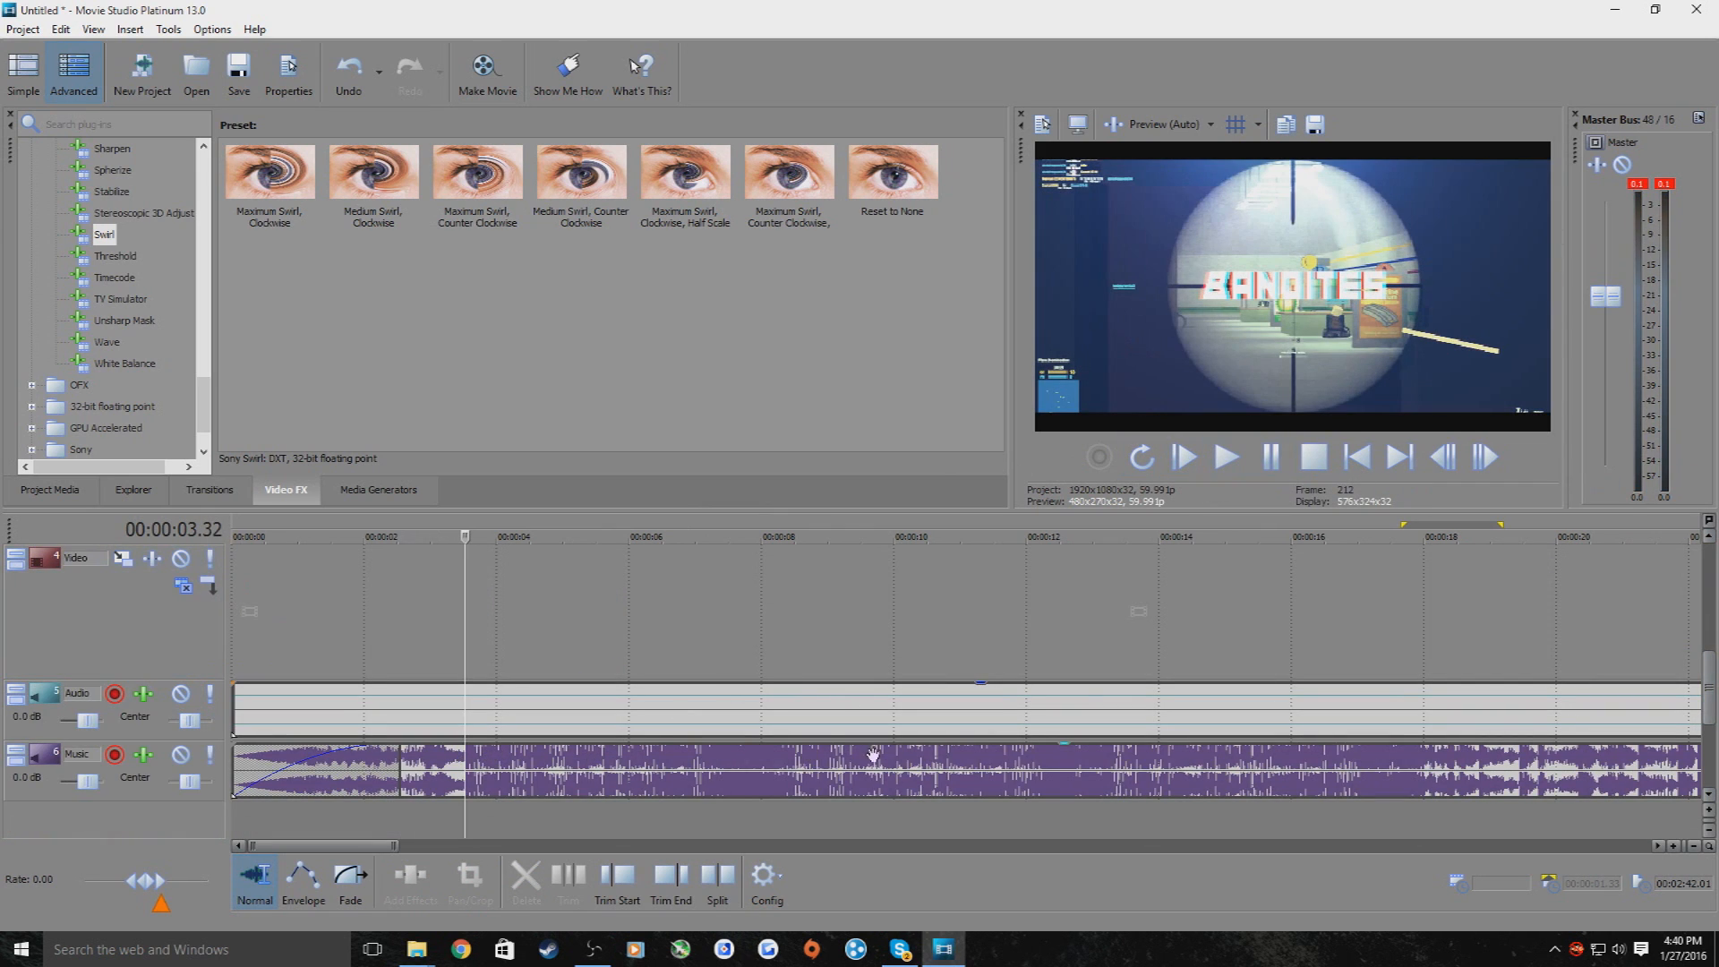
drag(461, 674, 454, 675)
click(491, 646)
click(463, 675)
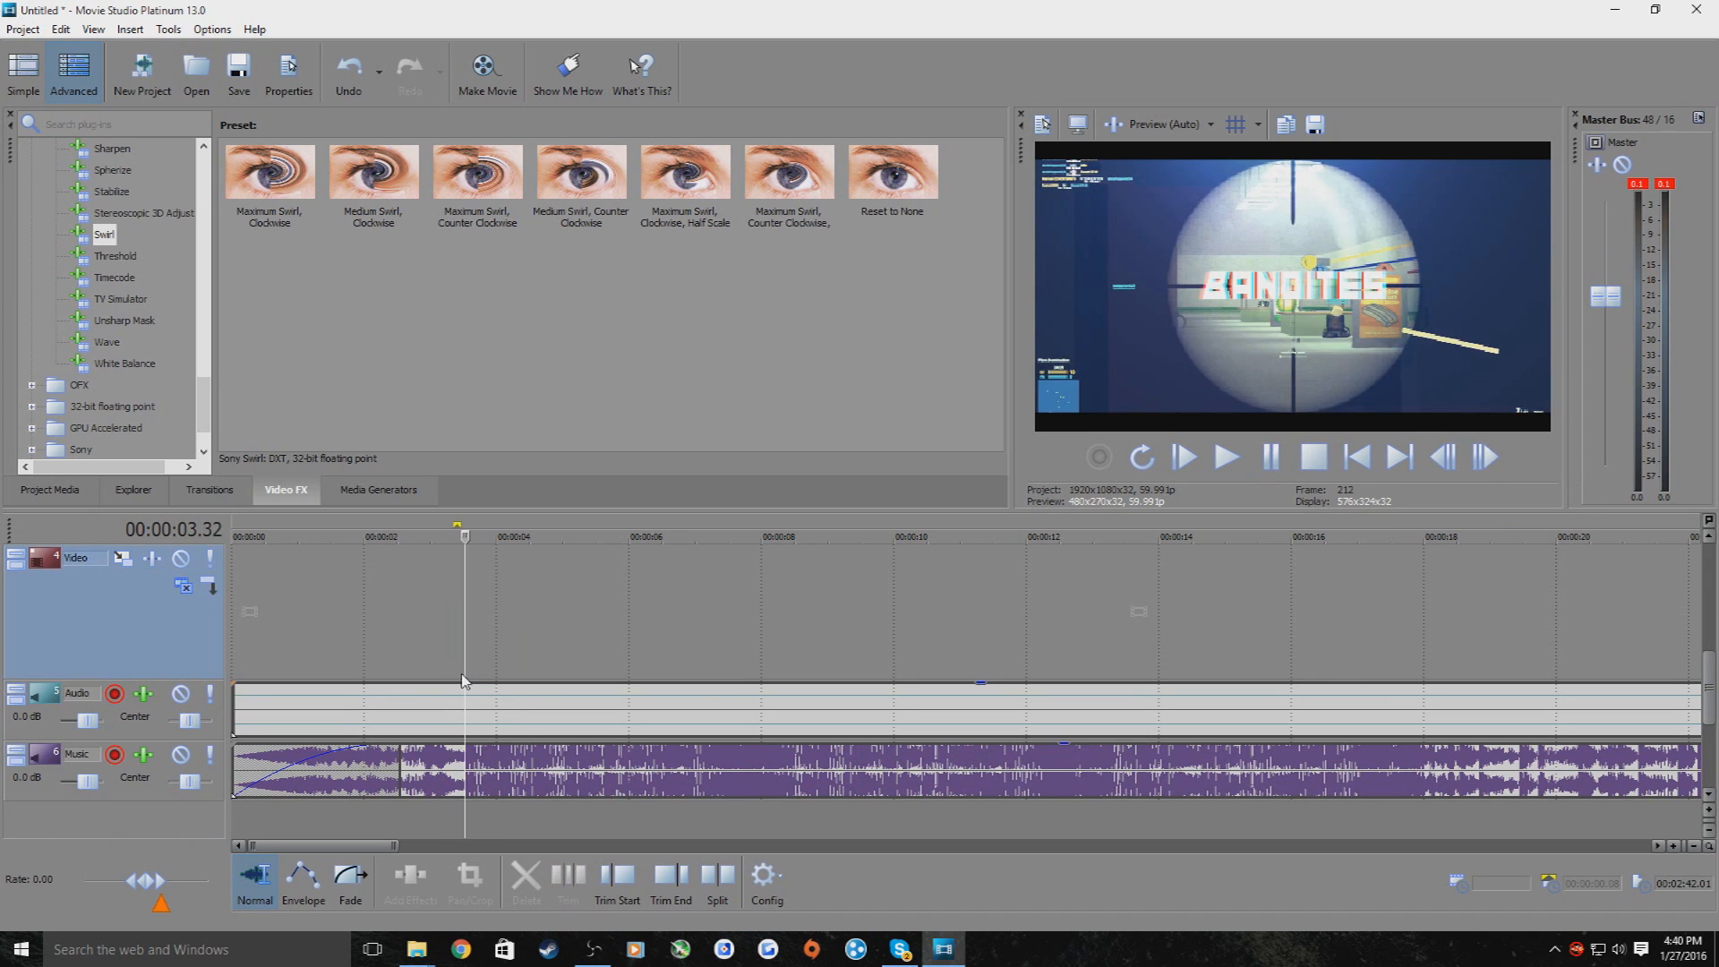
Add a timeline marker at 00:00:03.32 on the music beat and play around it to check its position
key(m)
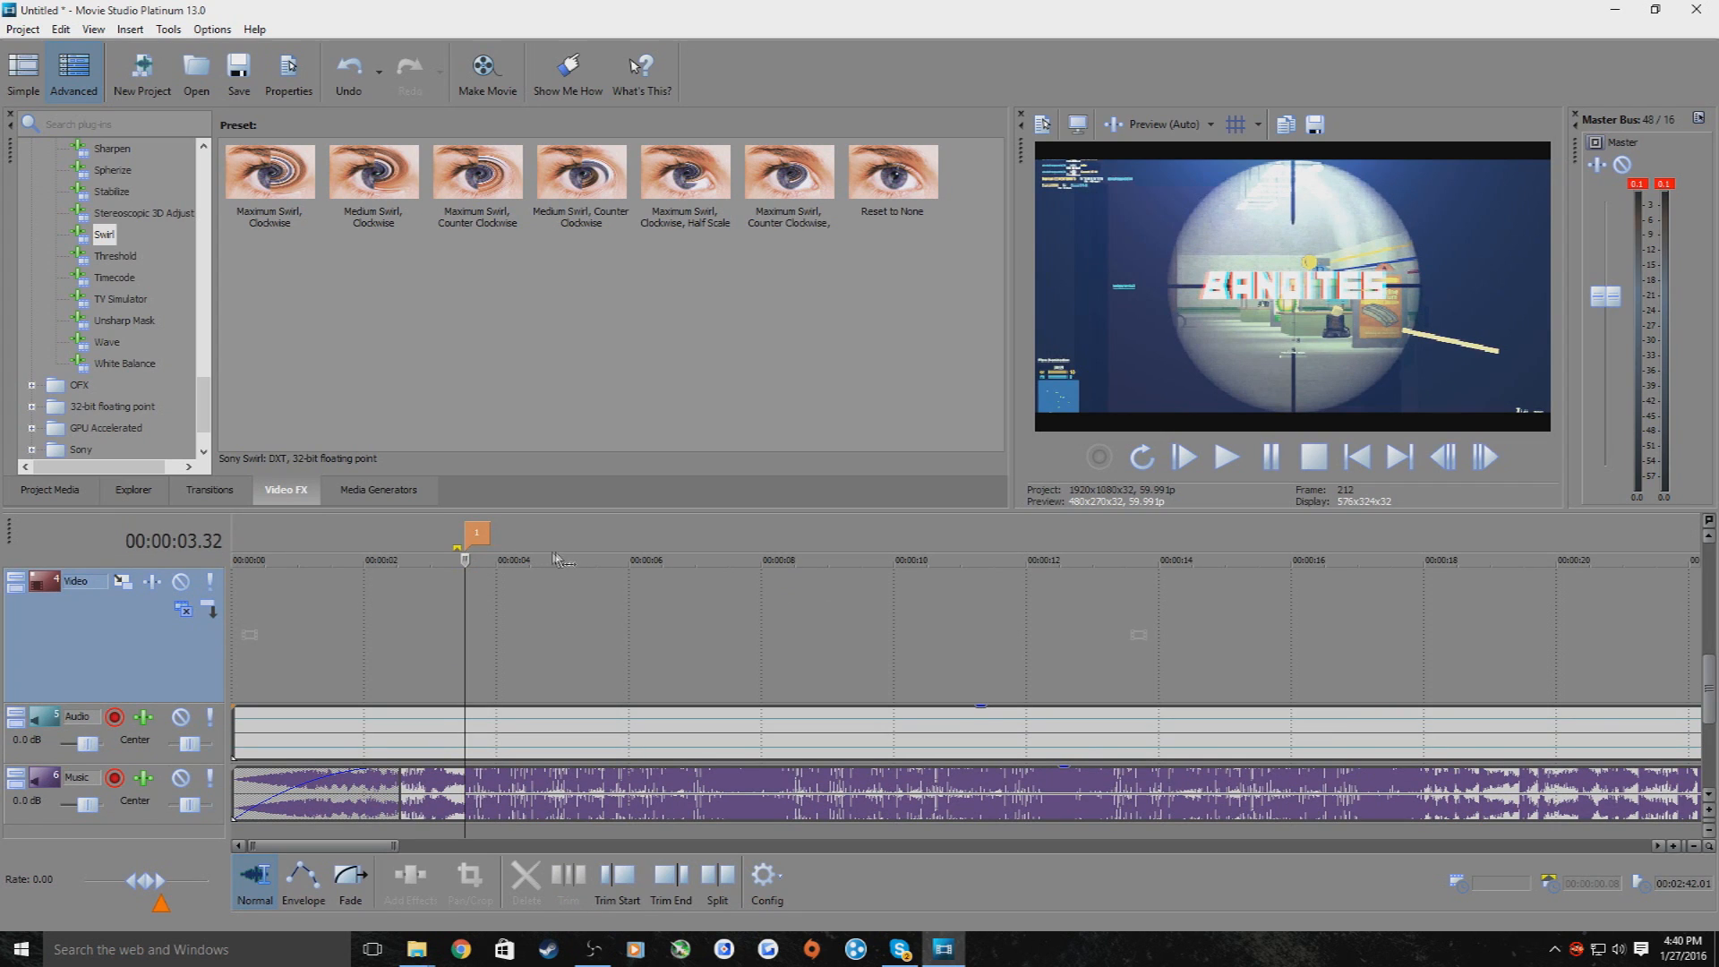
click(435, 688)
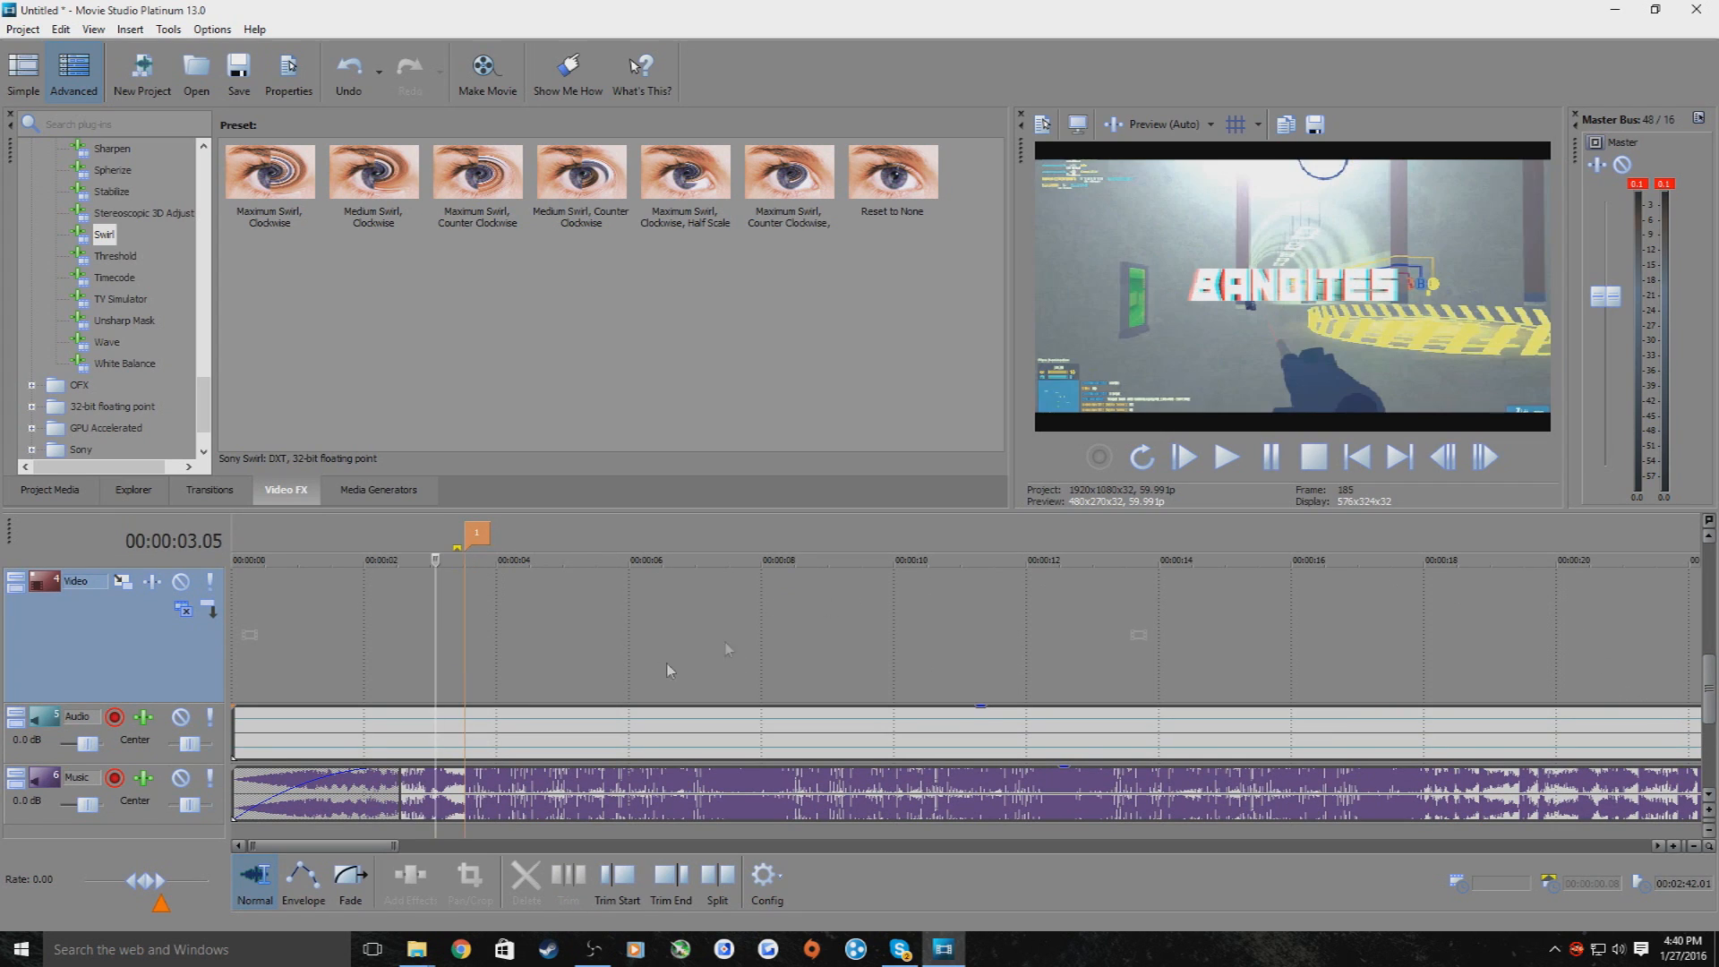
click(1229, 459)
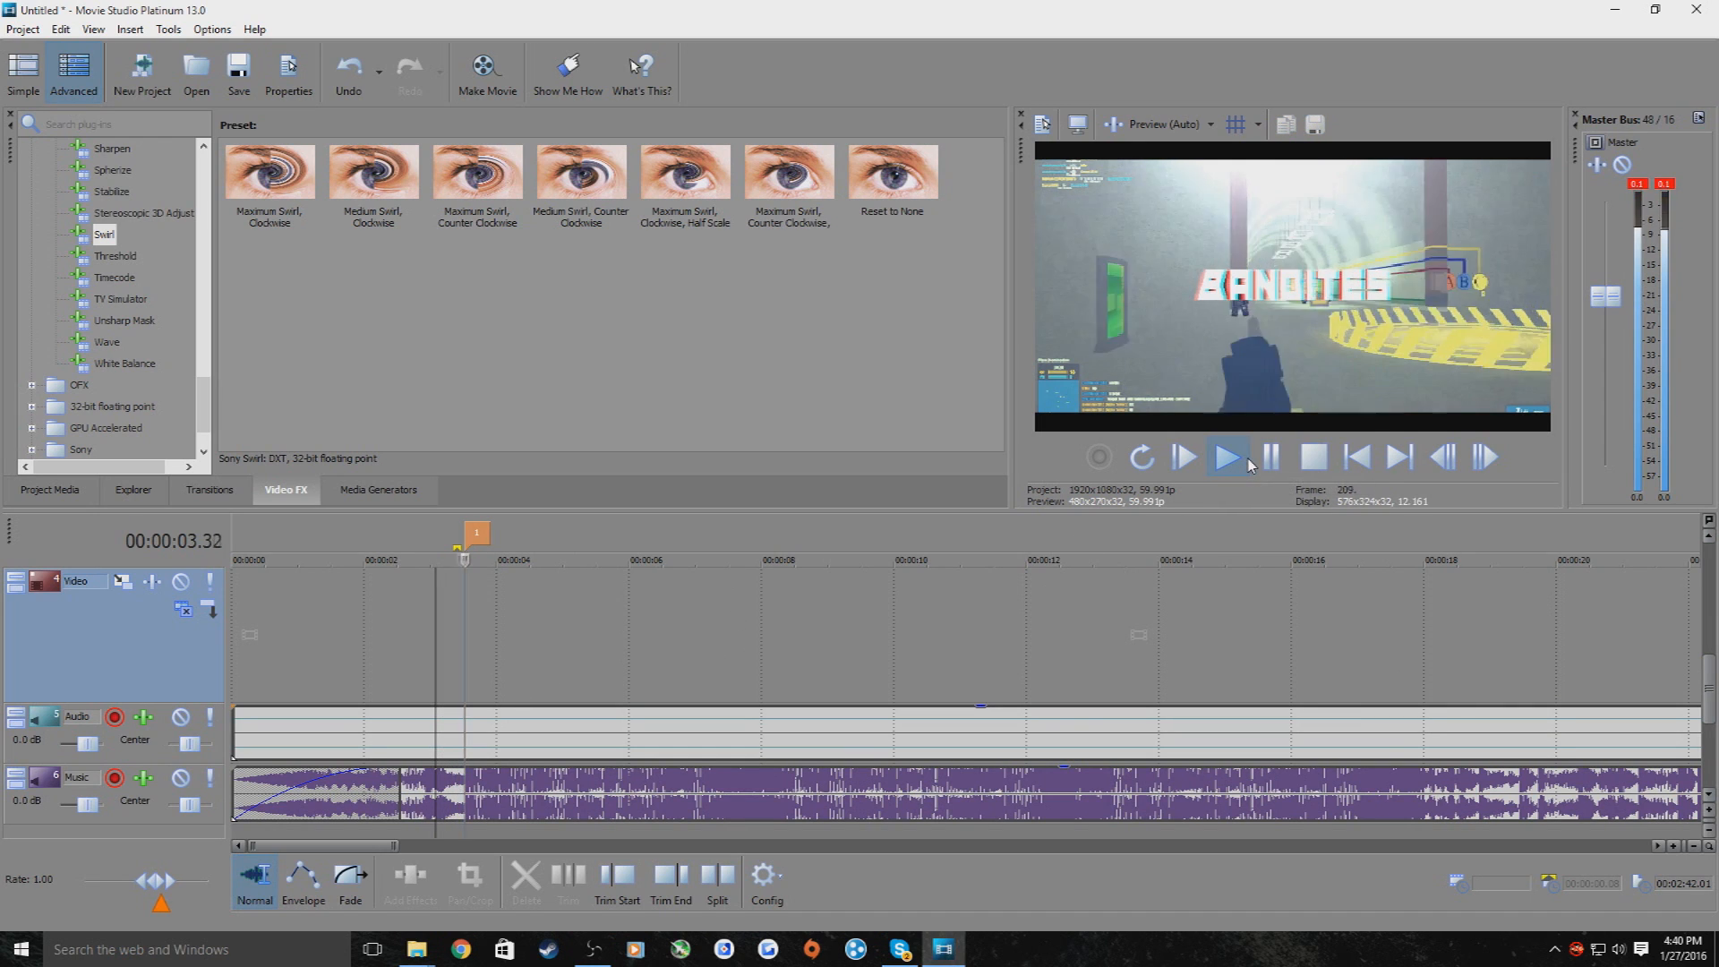
click(470, 666)
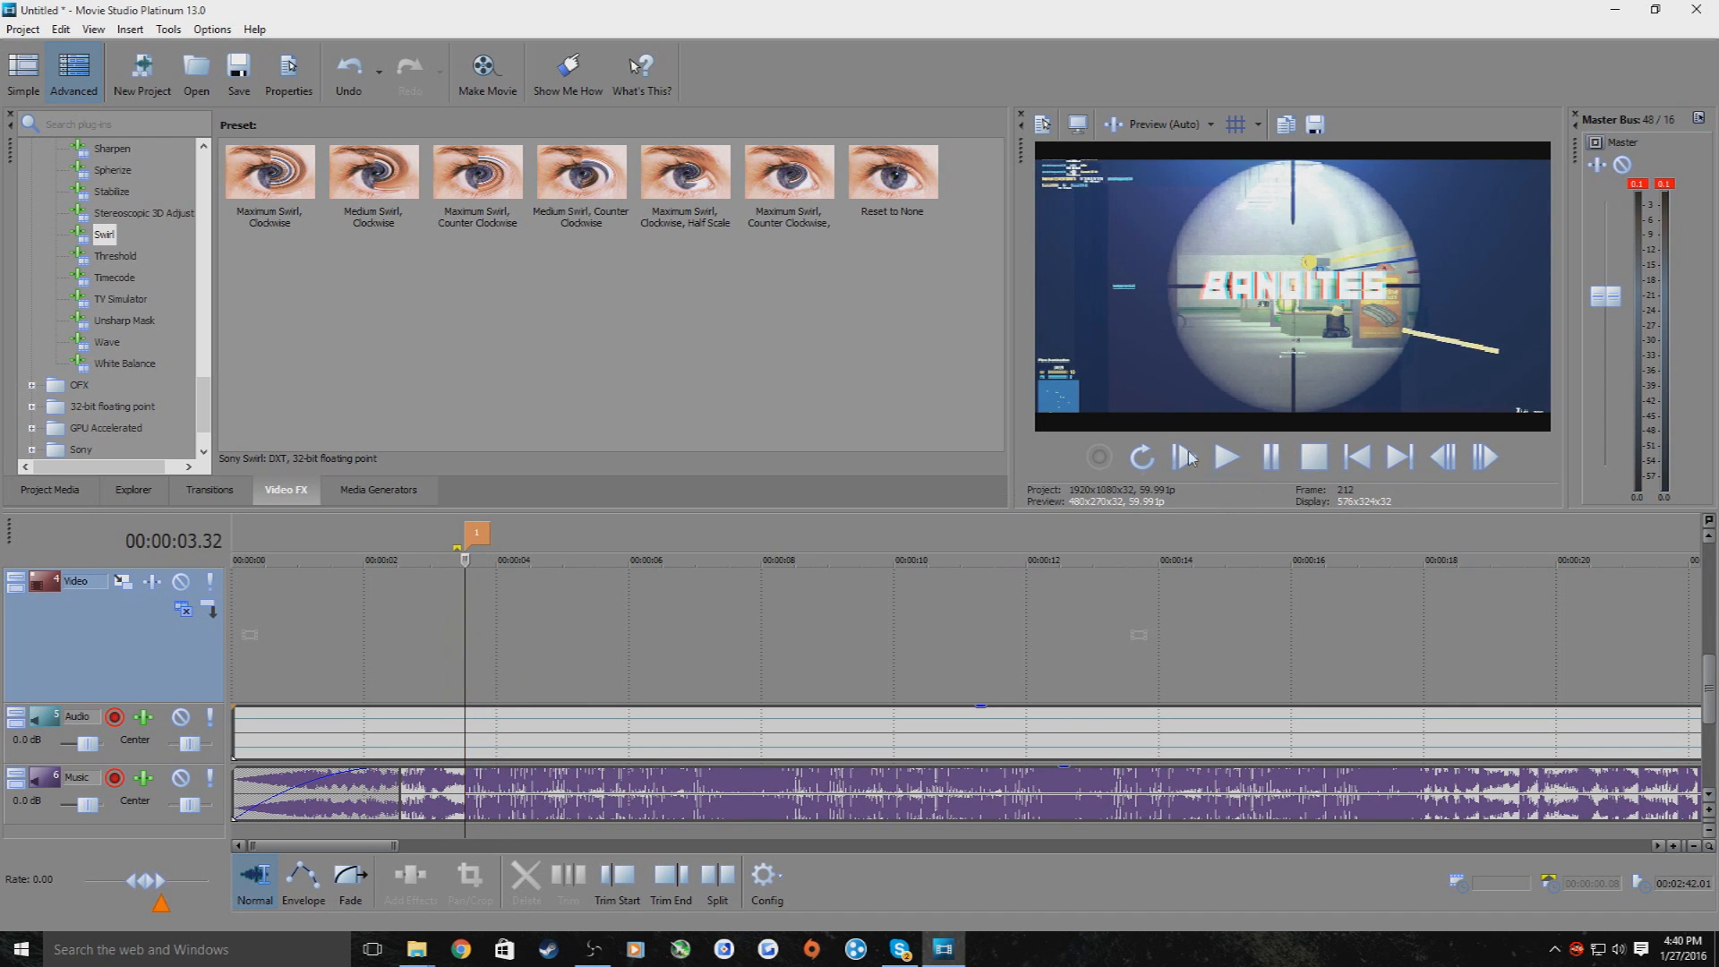
click(1228, 458)
click(1272, 457)
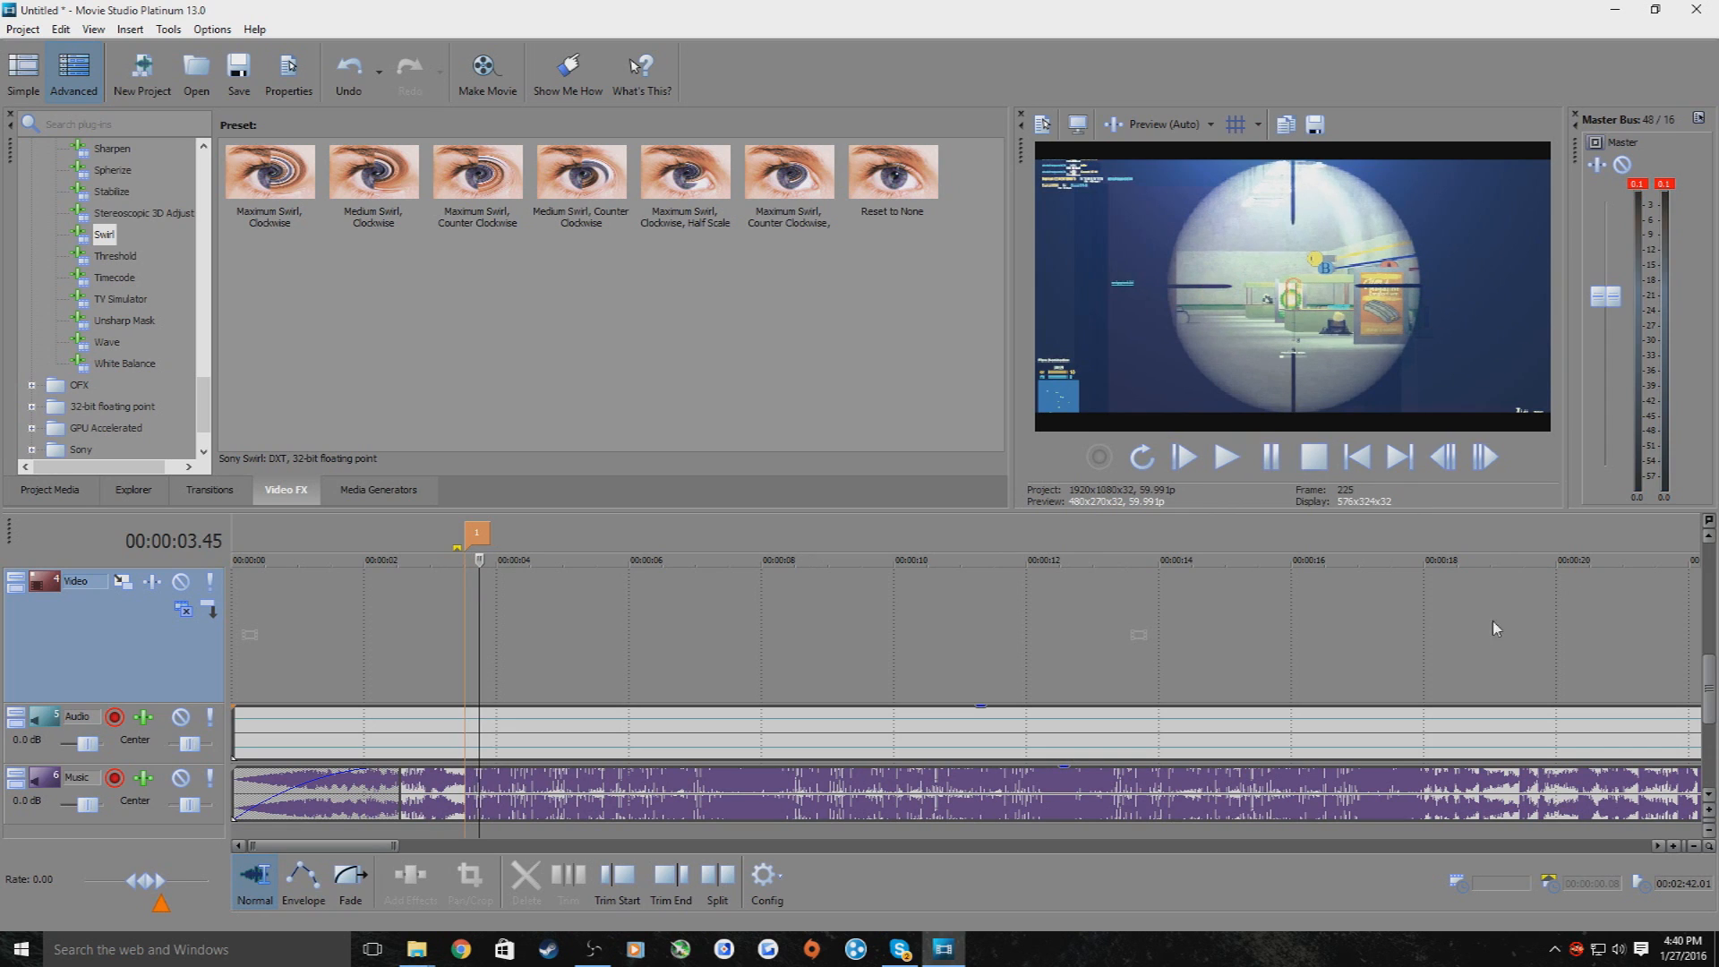
click(466, 674)
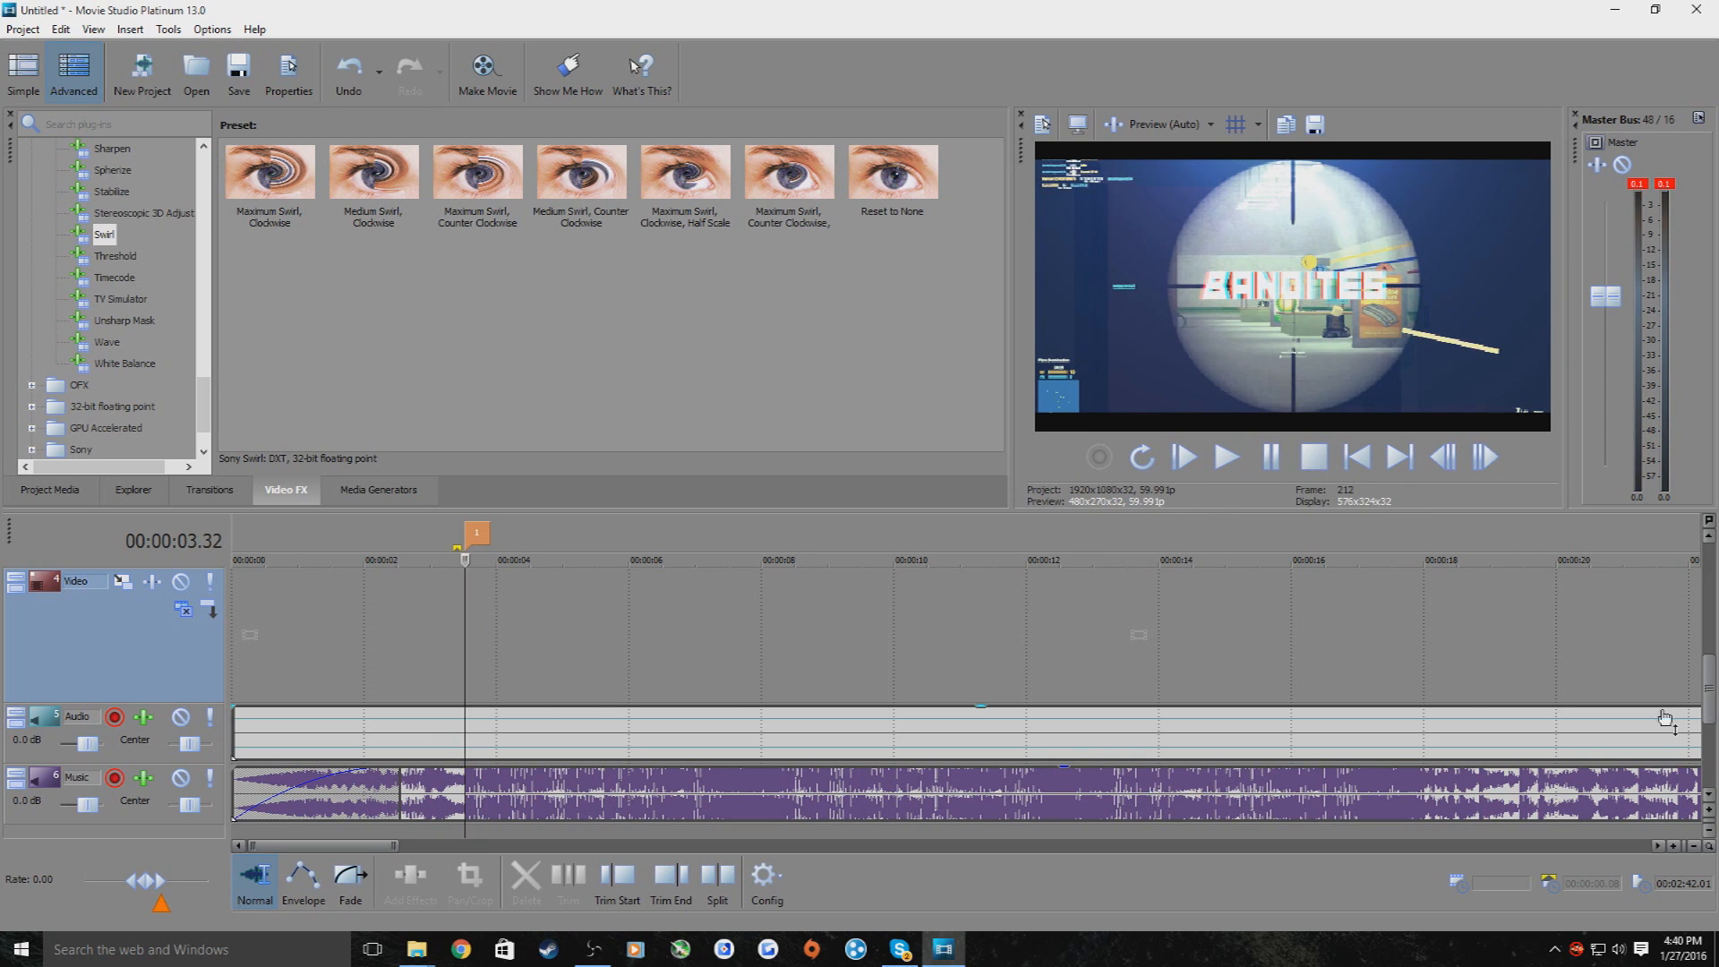
Split the gameplay clip at 00:00:00.28 and delete the part before the cut
drag(1712, 701, 1712, 627)
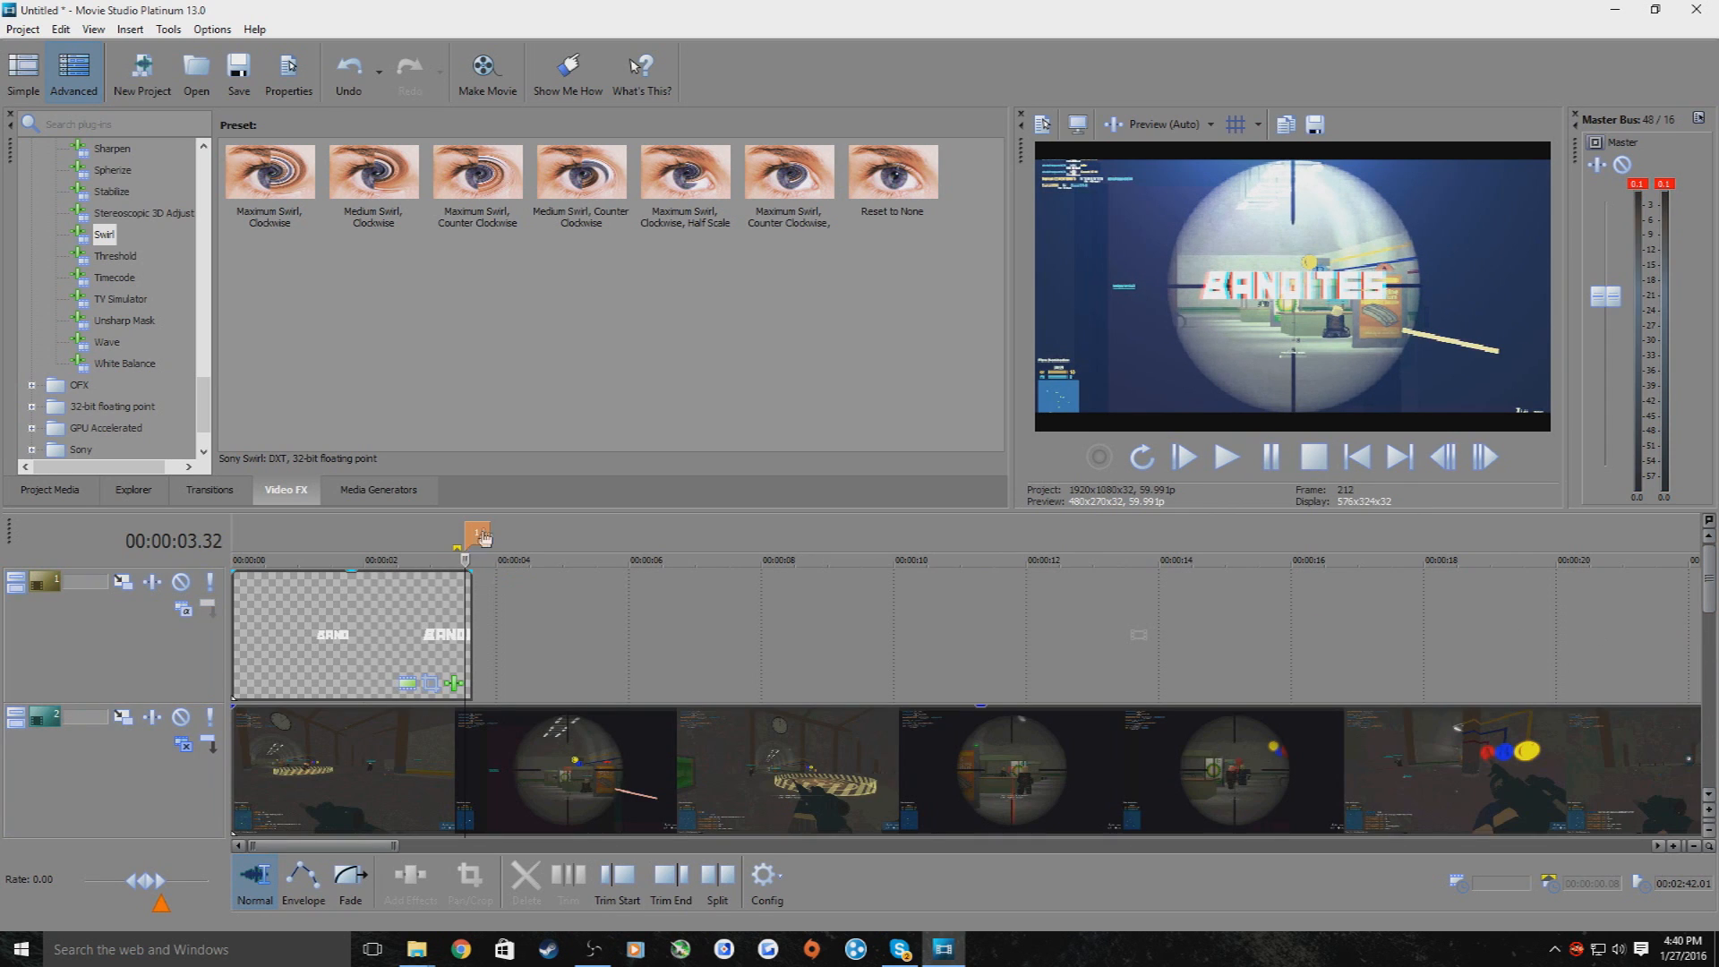
scroll(1712, 589, down, 1)
scroll(1712, 589, up, 1)
click(324, 756)
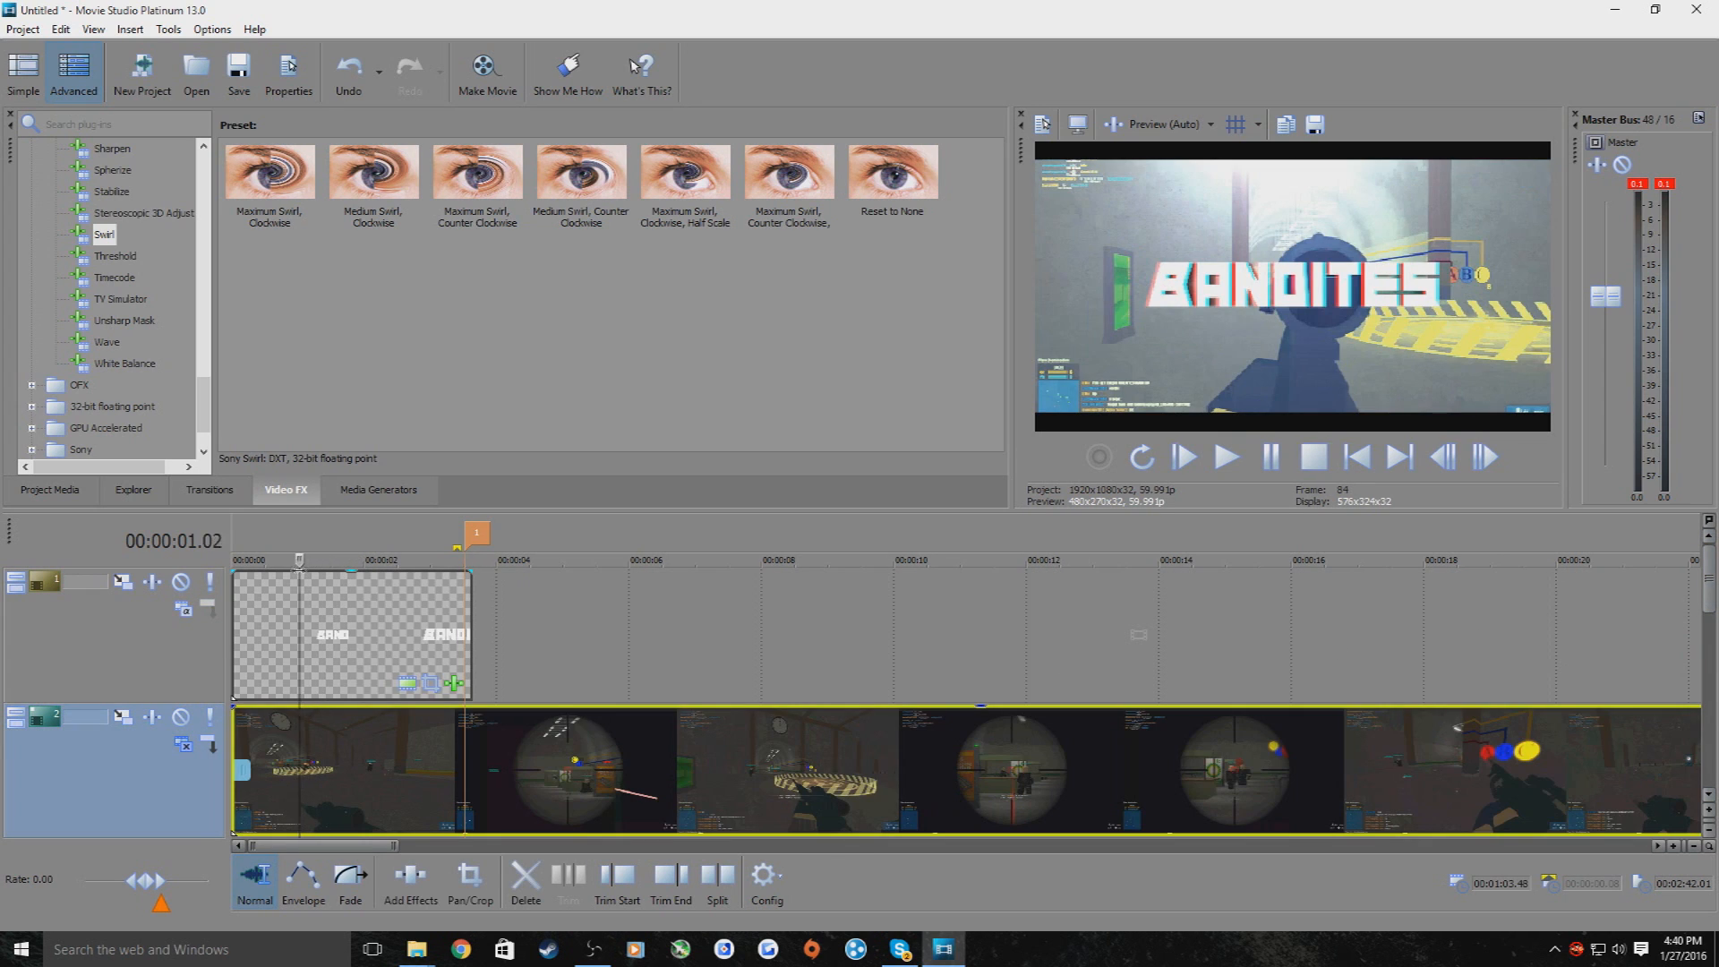
drag(269, 582, 262, 582)
key(s)
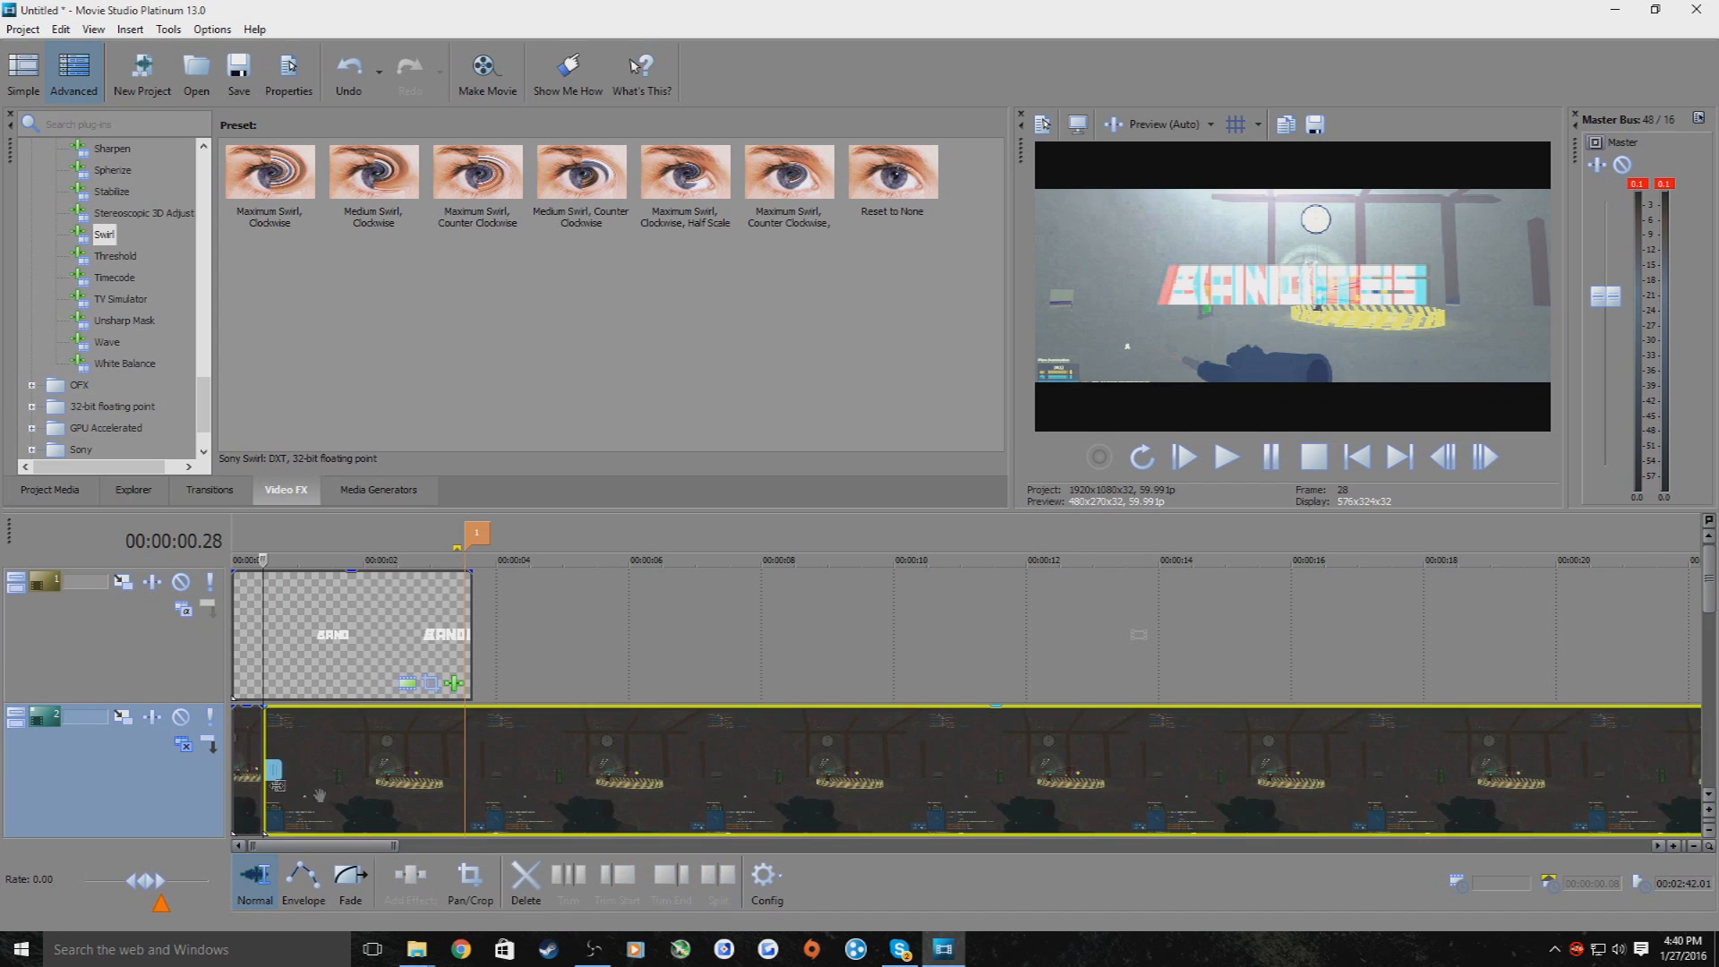
click(243, 760)
click(527, 887)
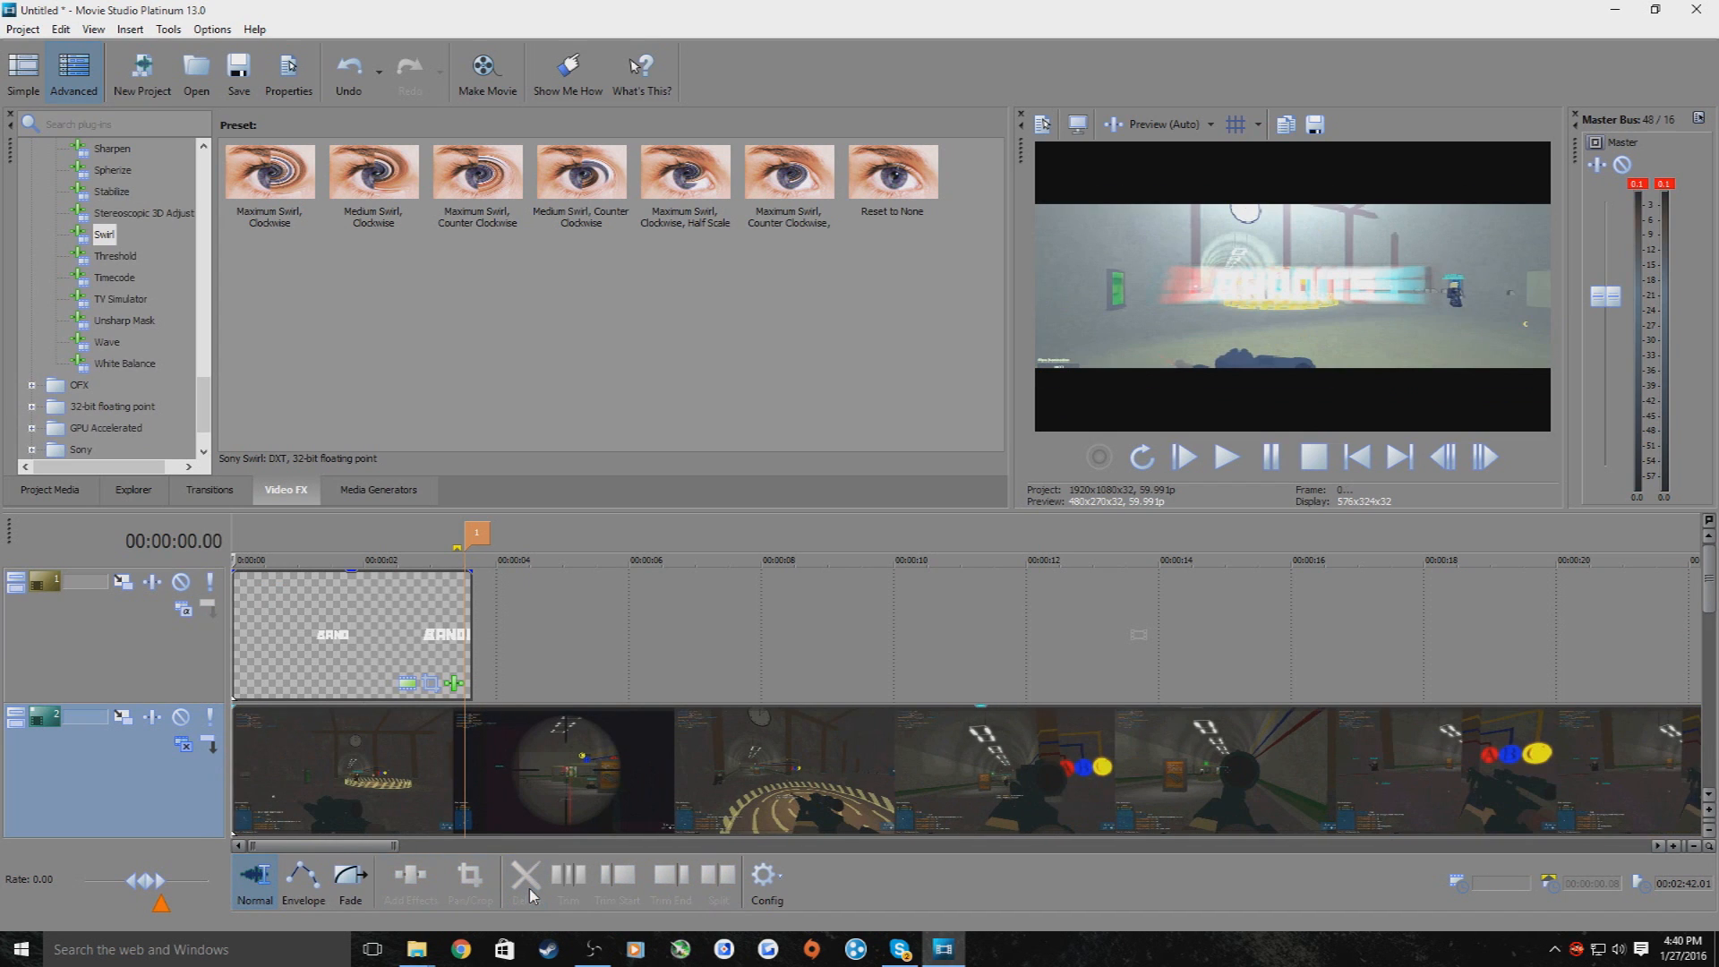
Shorten the Bandites title to 00:00:02.23 and play the opening before and after the trim
click(1227, 457)
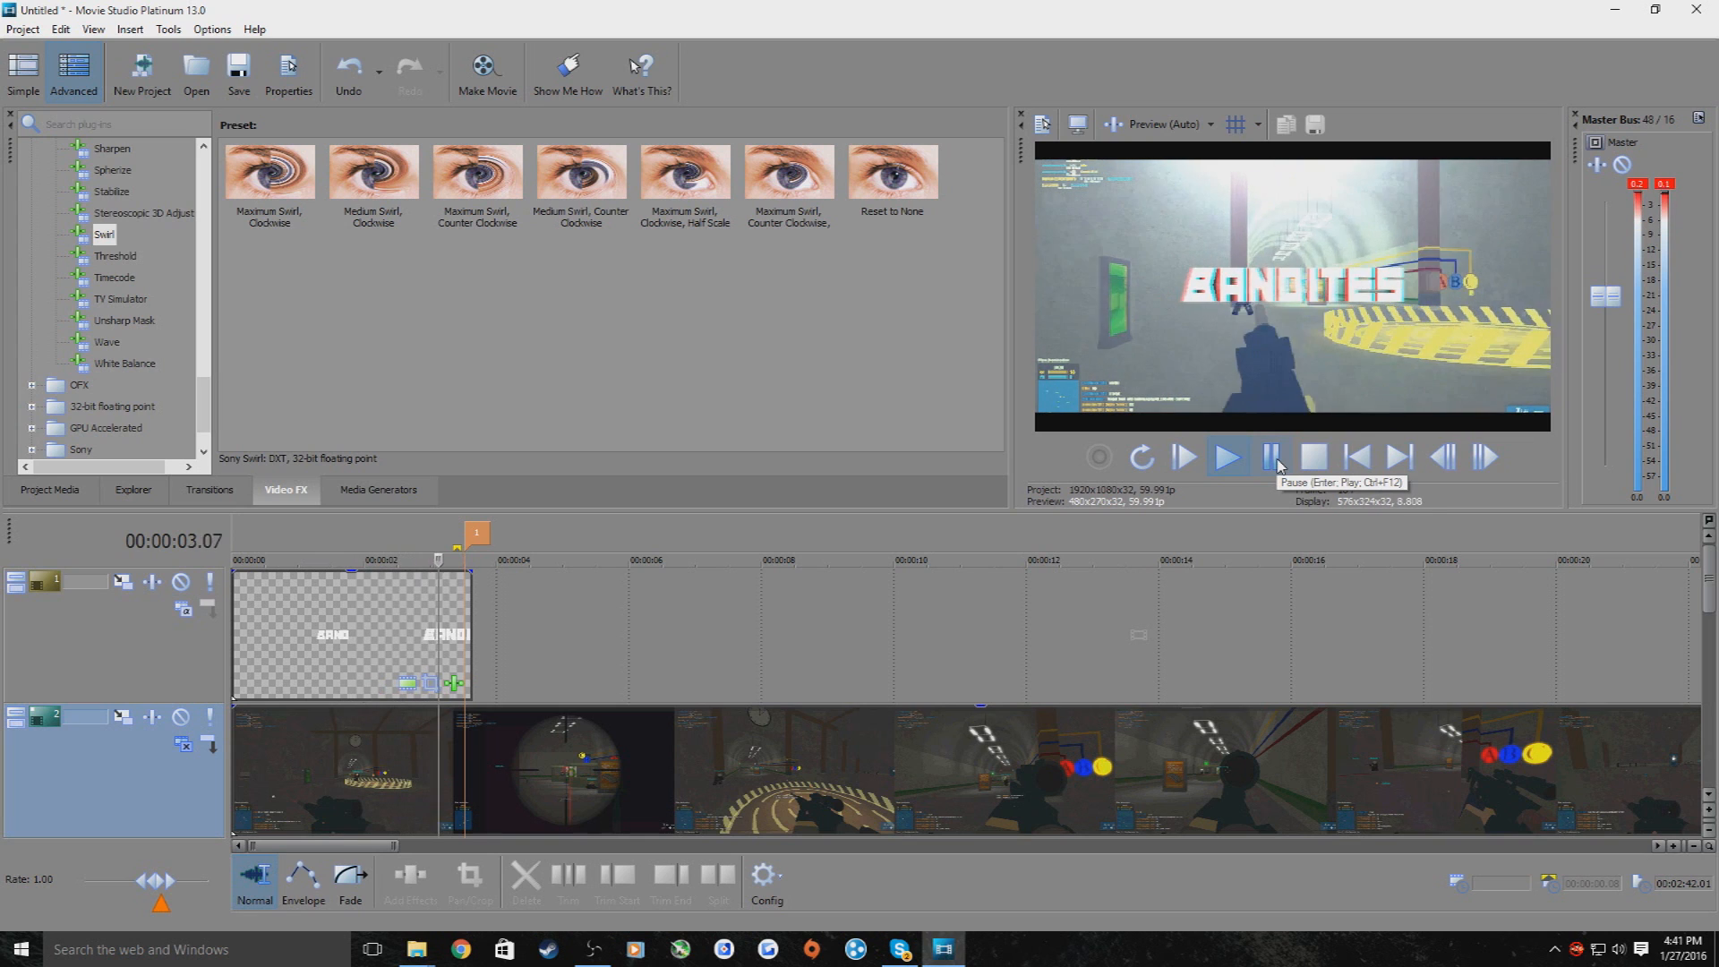
click(1272, 457)
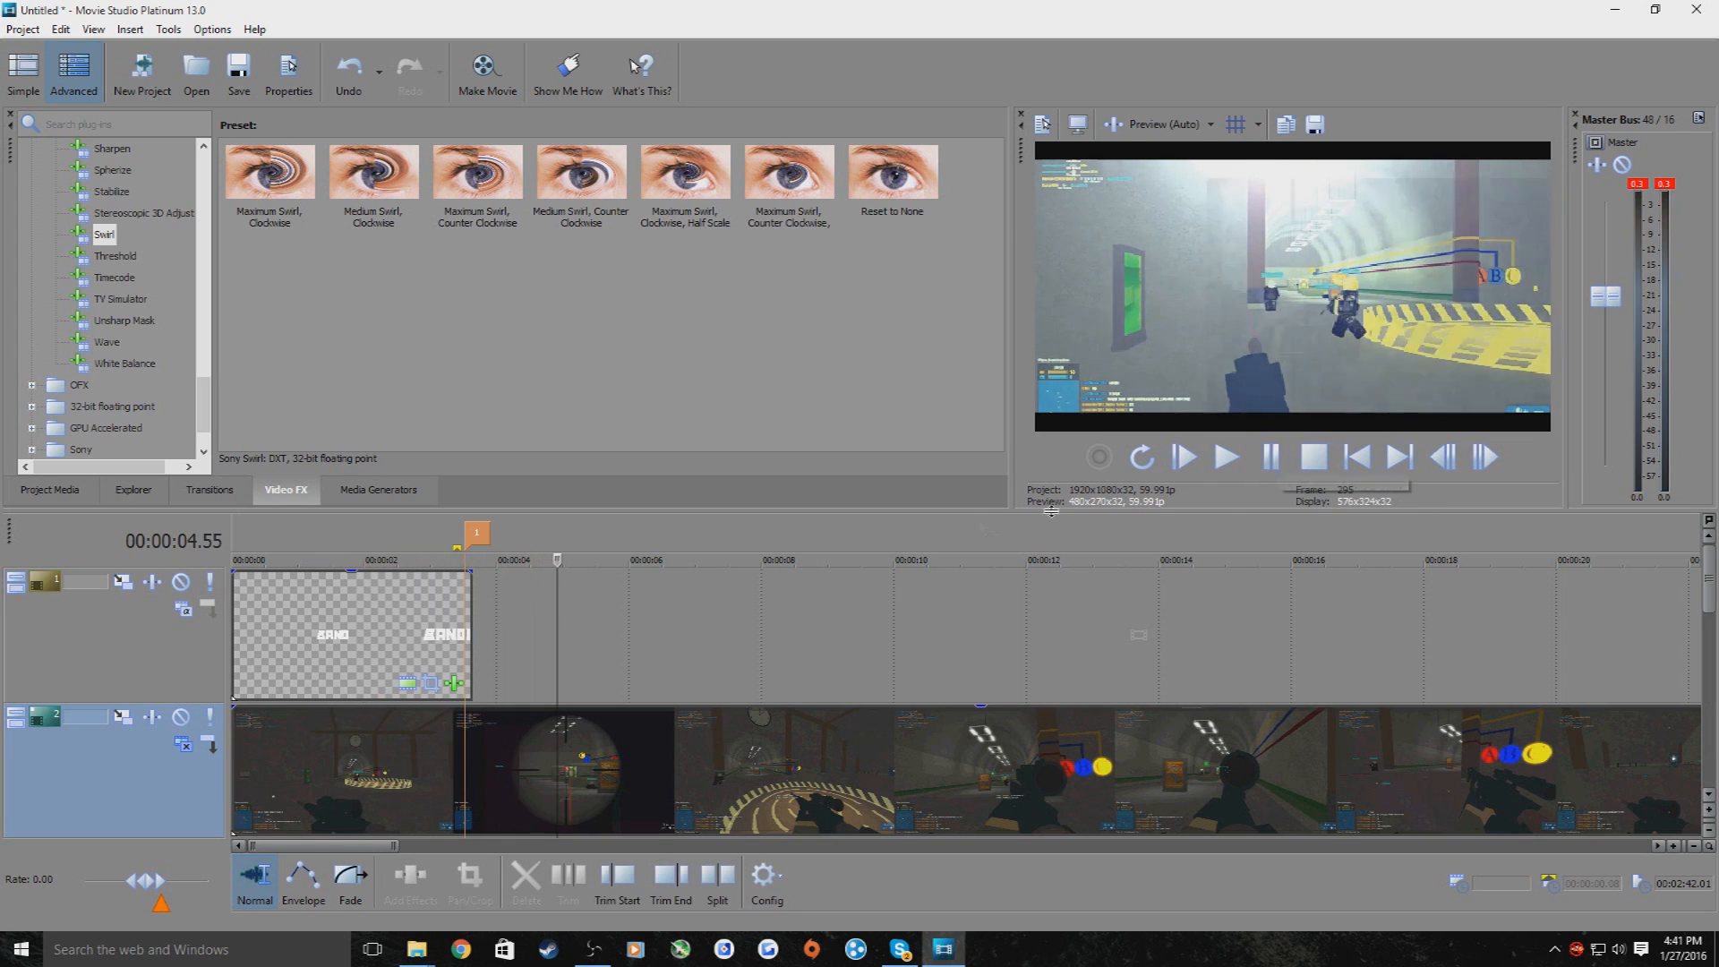
drag(473, 646, 388, 644)
click(238, 560)
click(1227, 457)
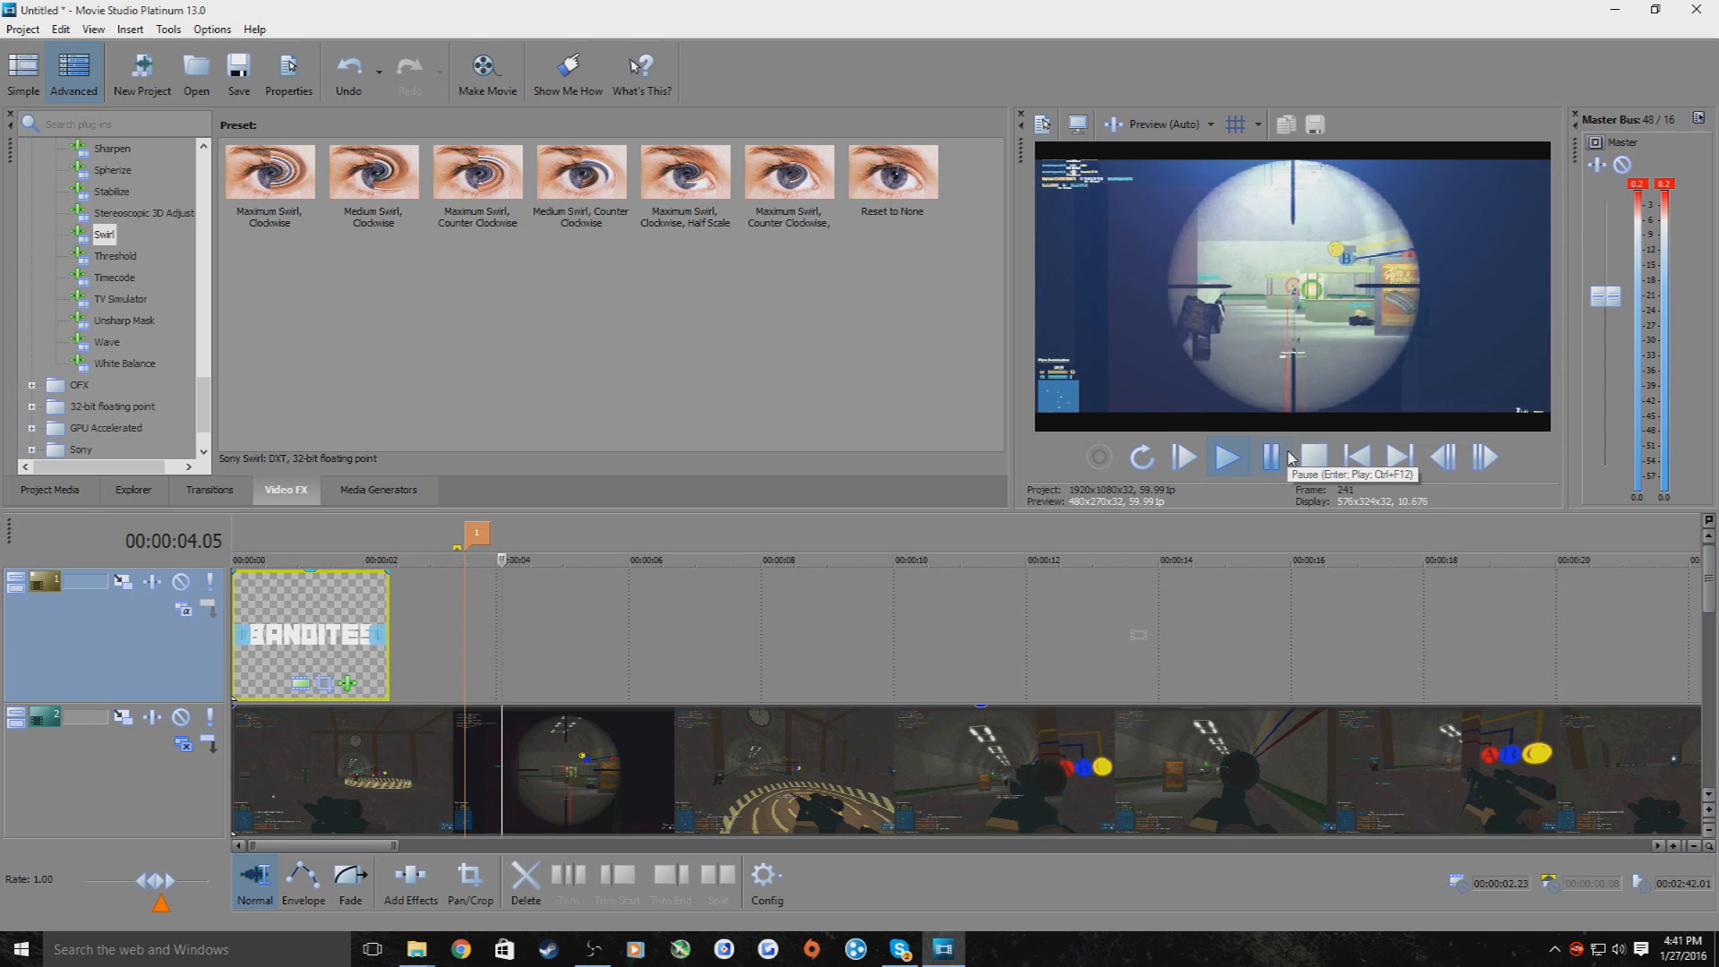
click(1289, 457)
Split the title and the gameplay clip at 00:00:01.15 and delete the gameplay before that cut
drag(237, 560, 581, 581)
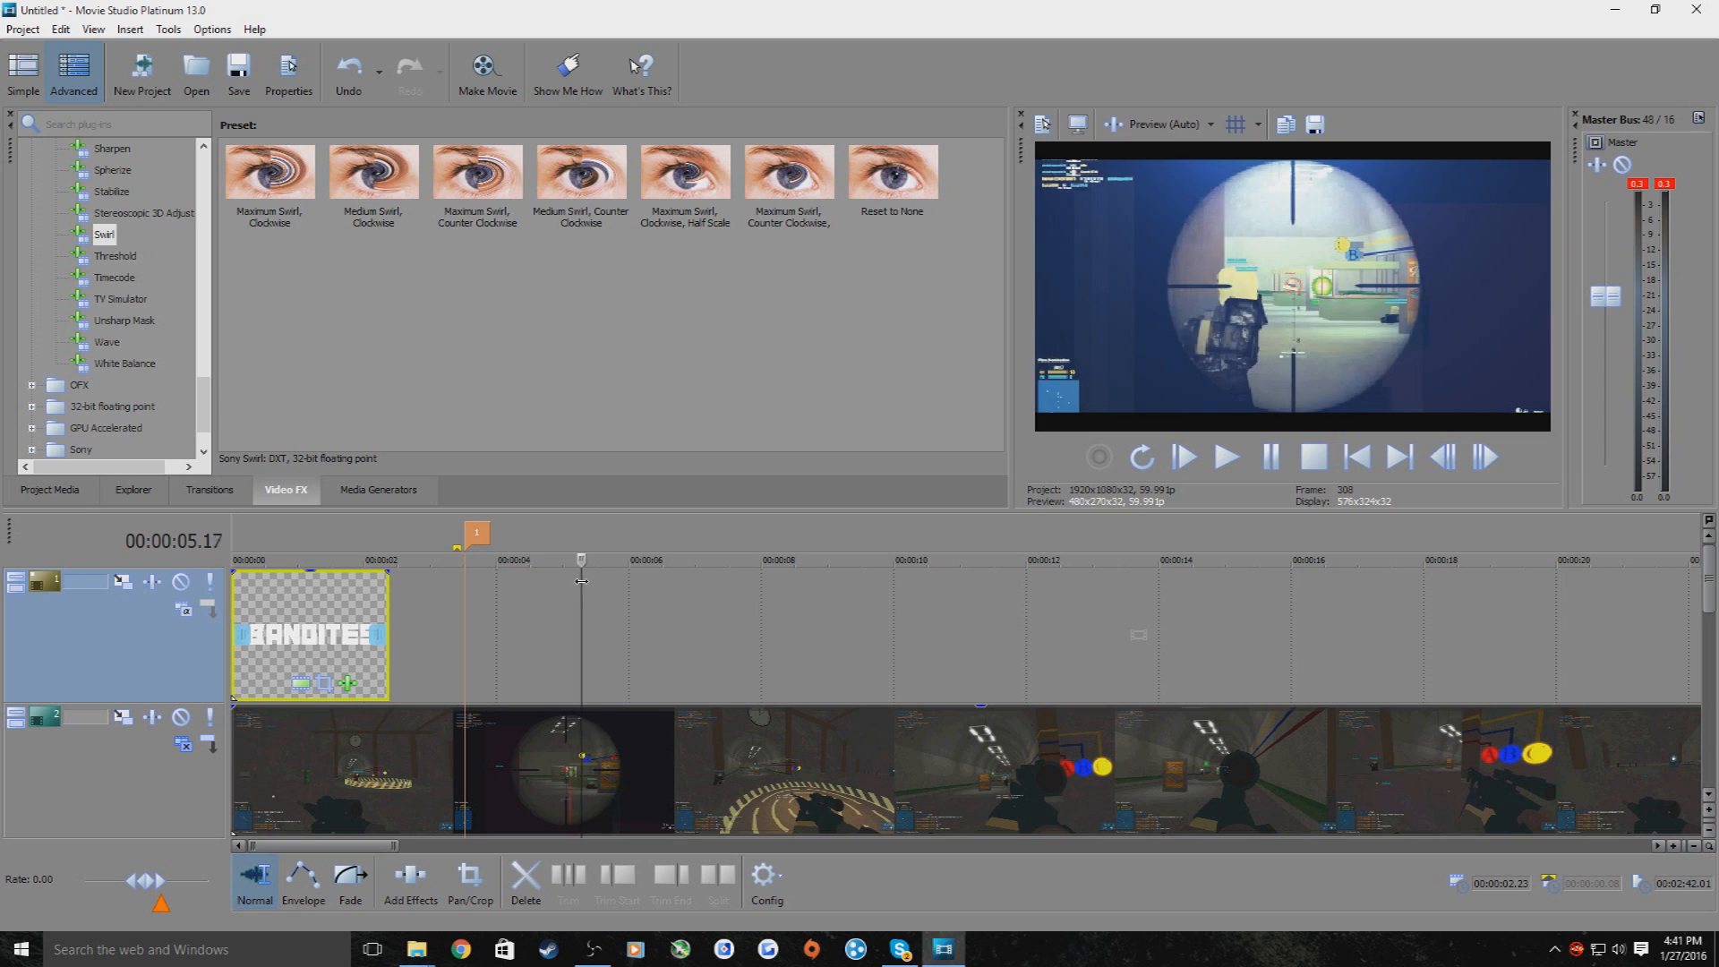
drag(612, 583, 348, 602)
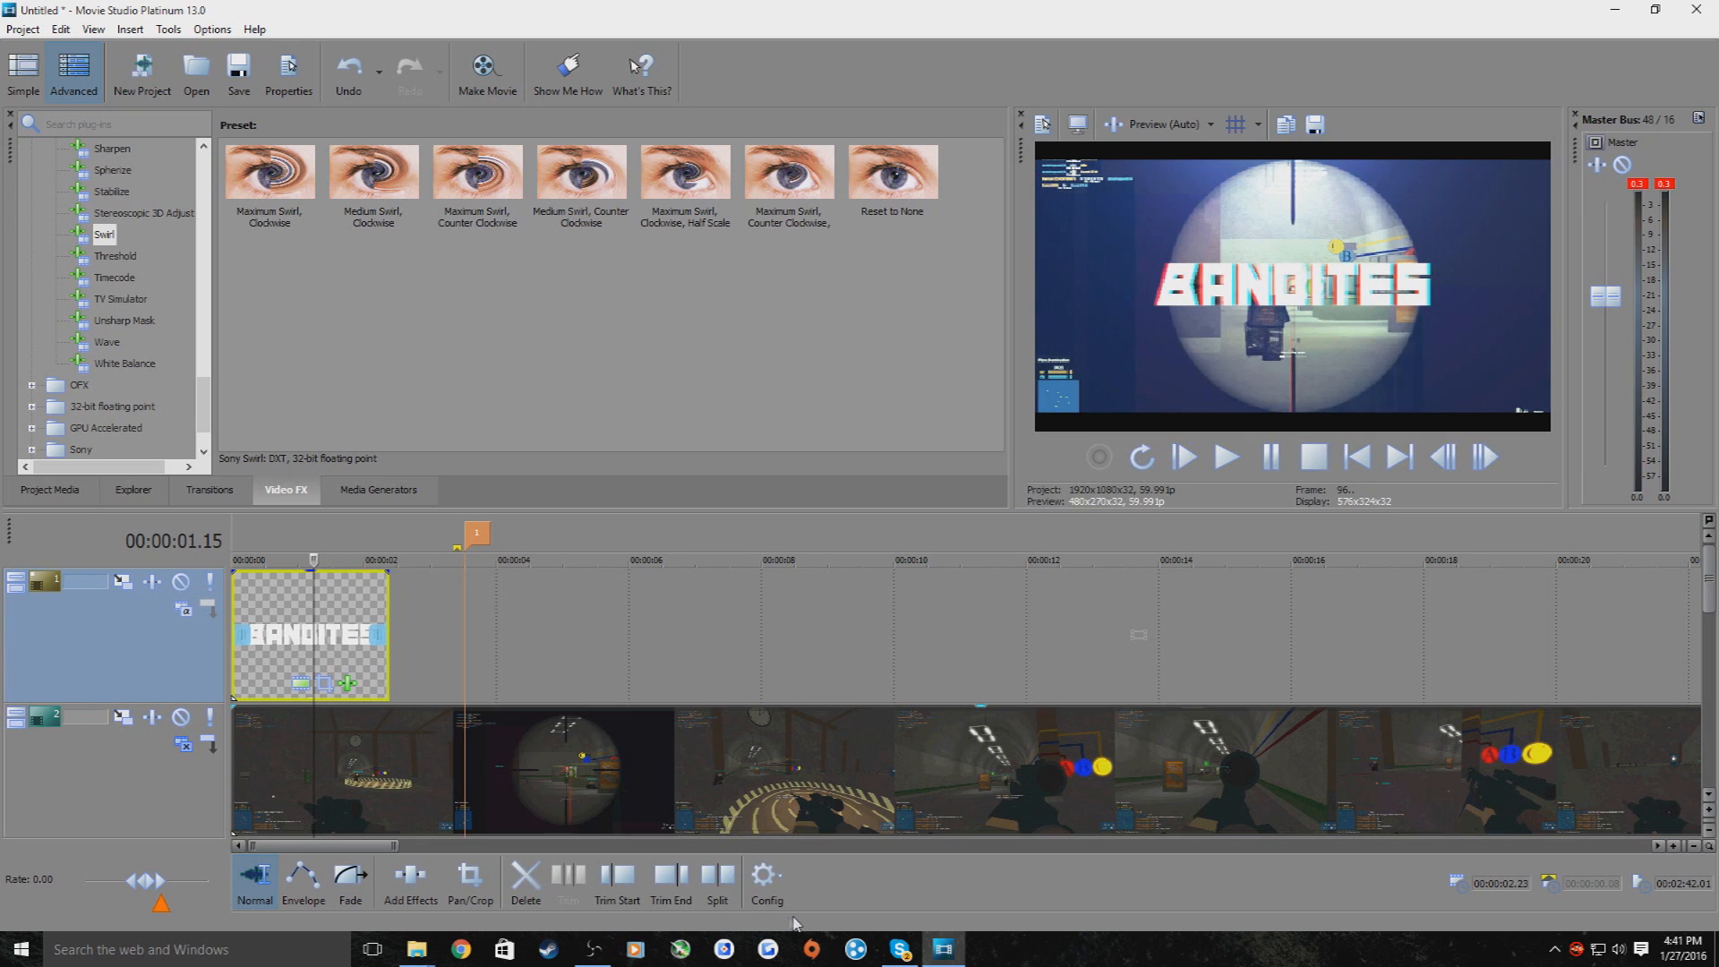
click(707, 873)
click(318, 763)
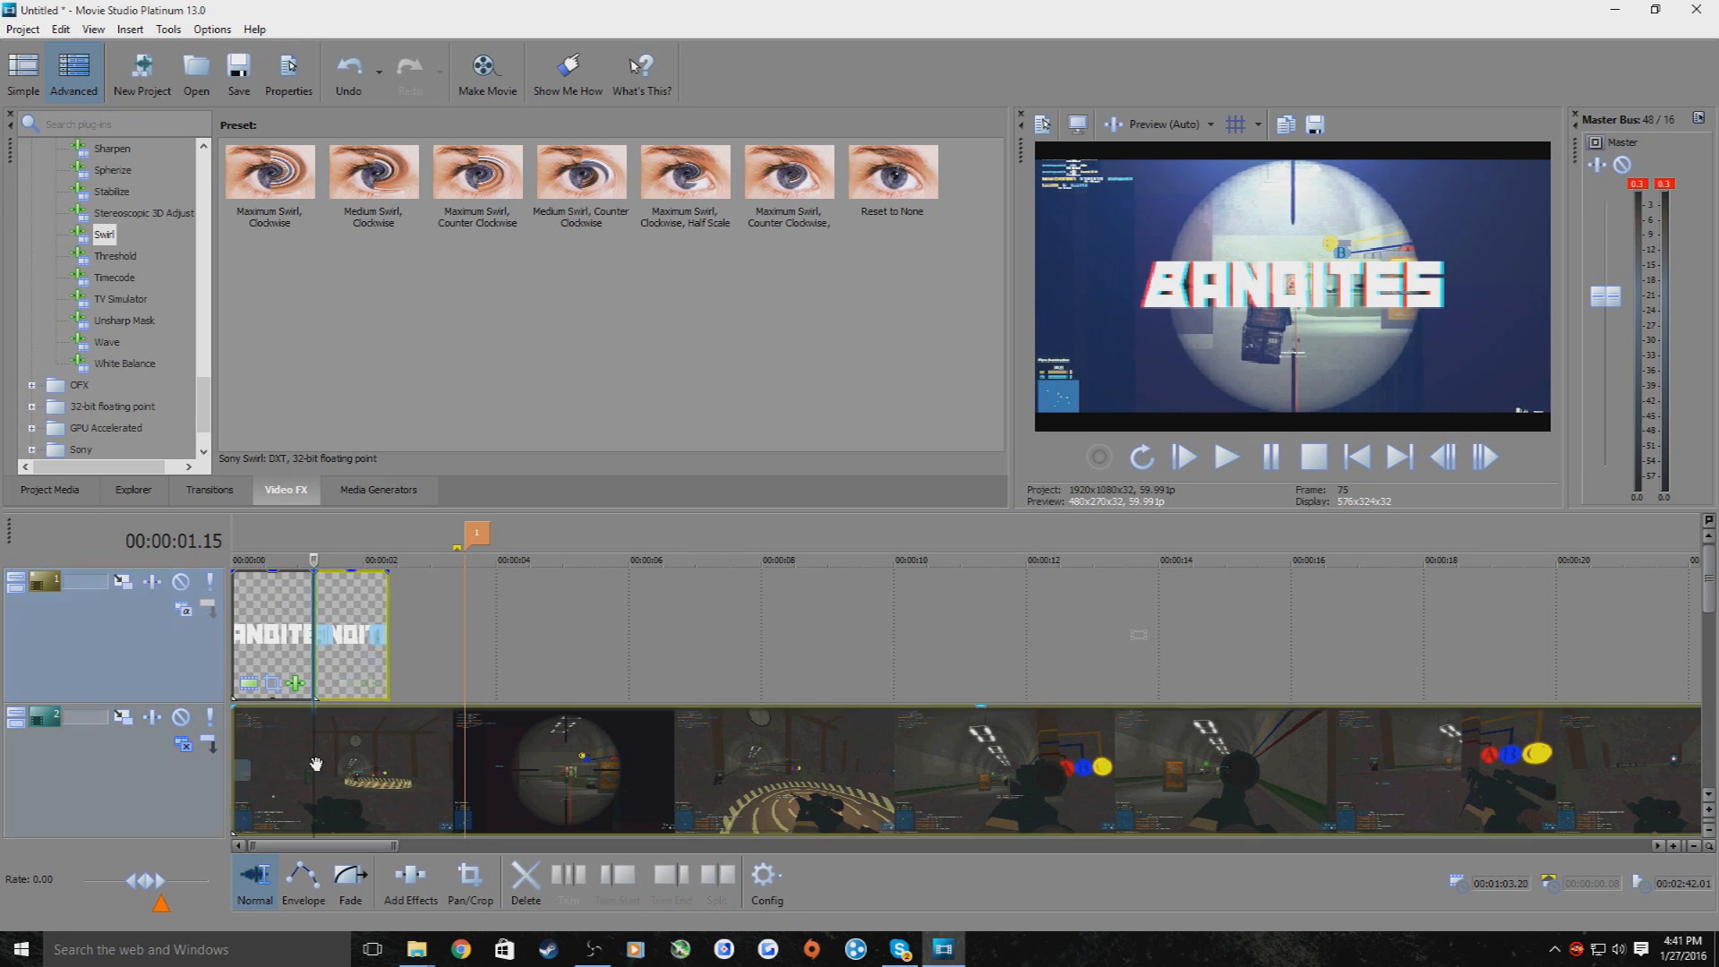
click(717, 875)
click(288, 788)
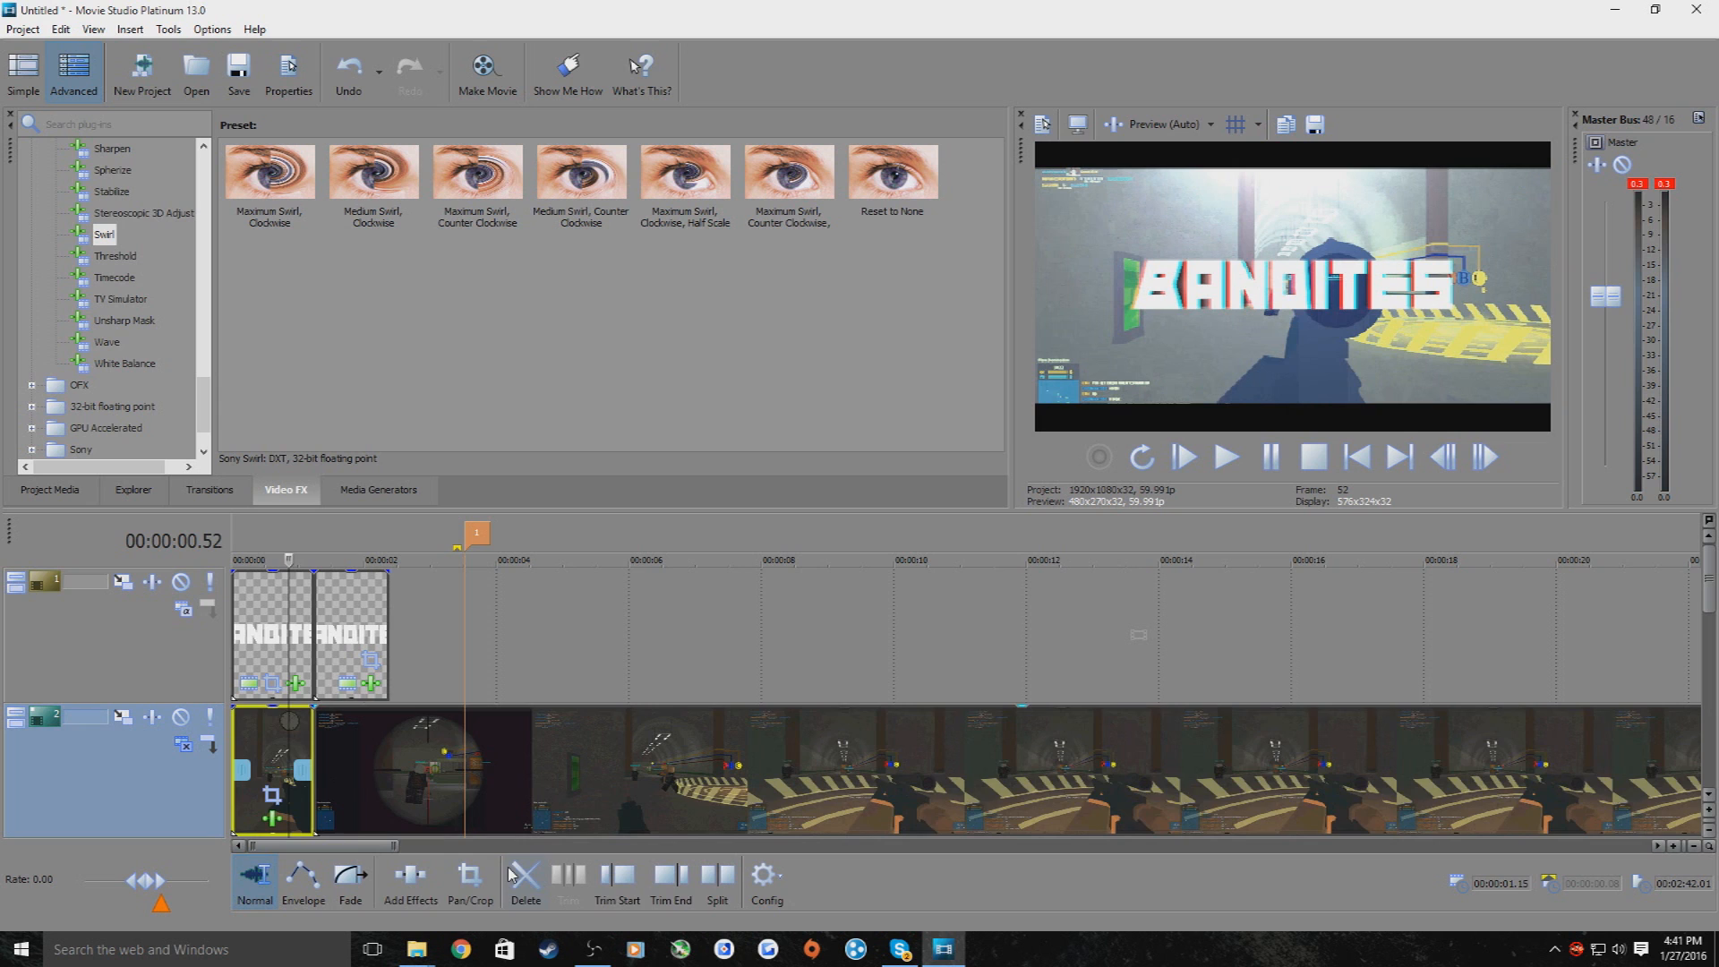
click(512, 873)
Replay the trimmed opening from the start to compare the kill's timing with the beat marker
click(1244, 469)
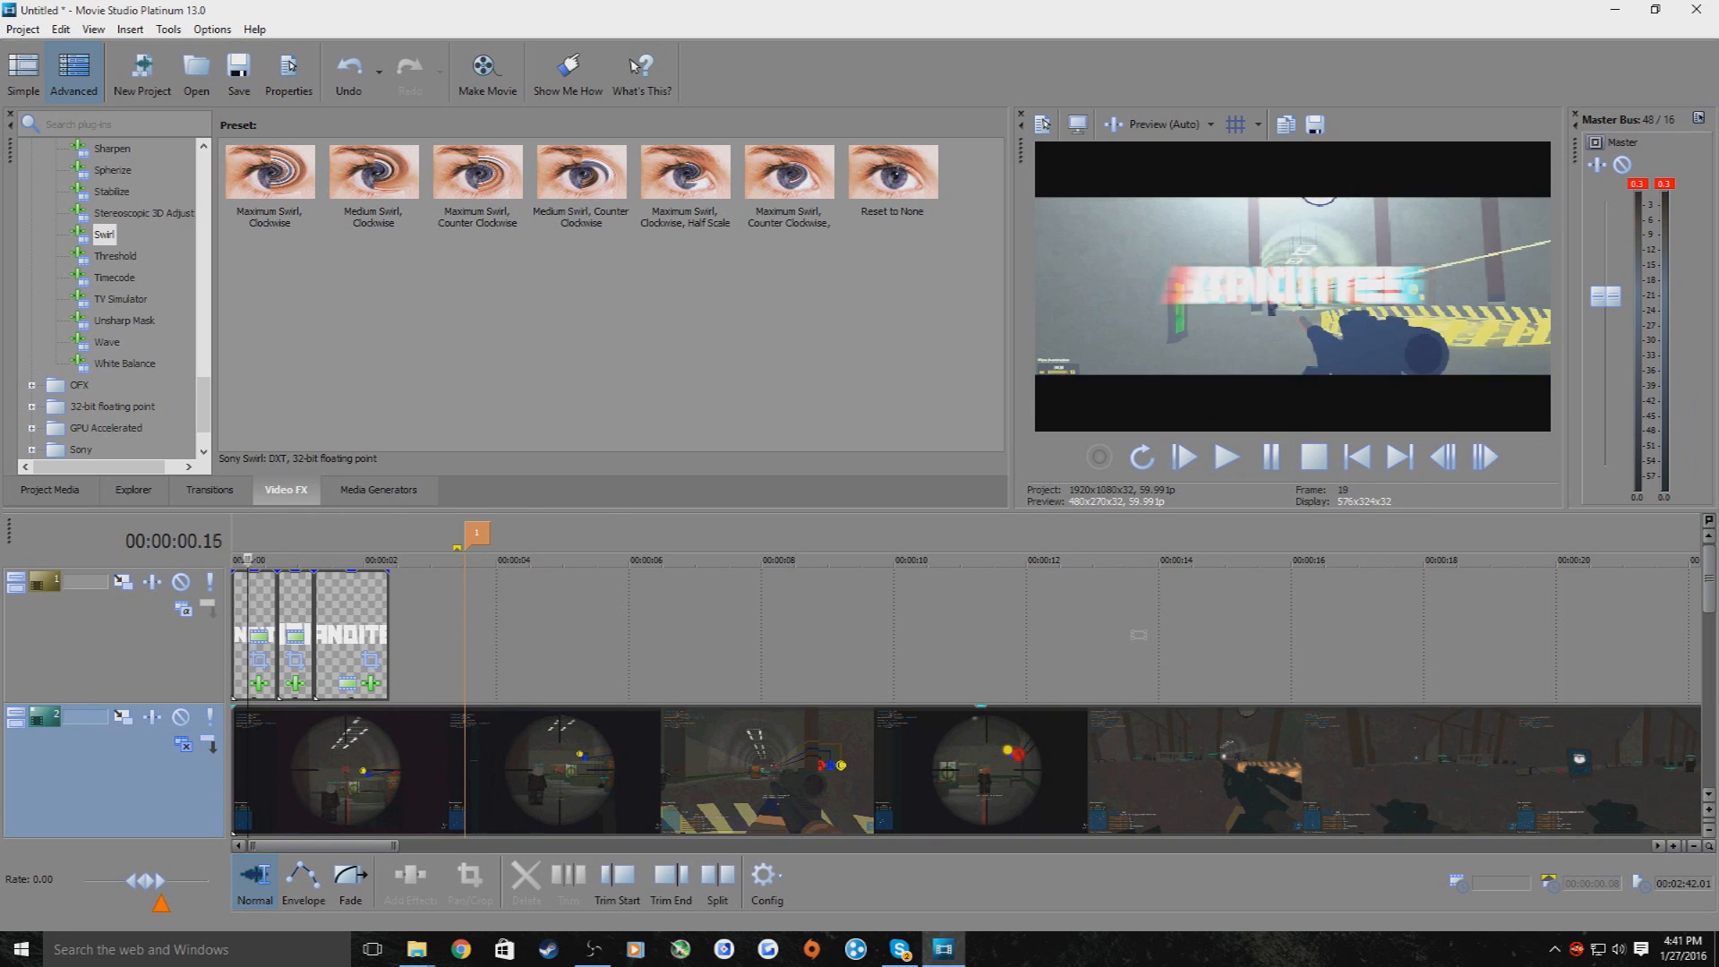
key(space)
scroll(610, 757, up, 3)
scroll(610, 756, up, 2)
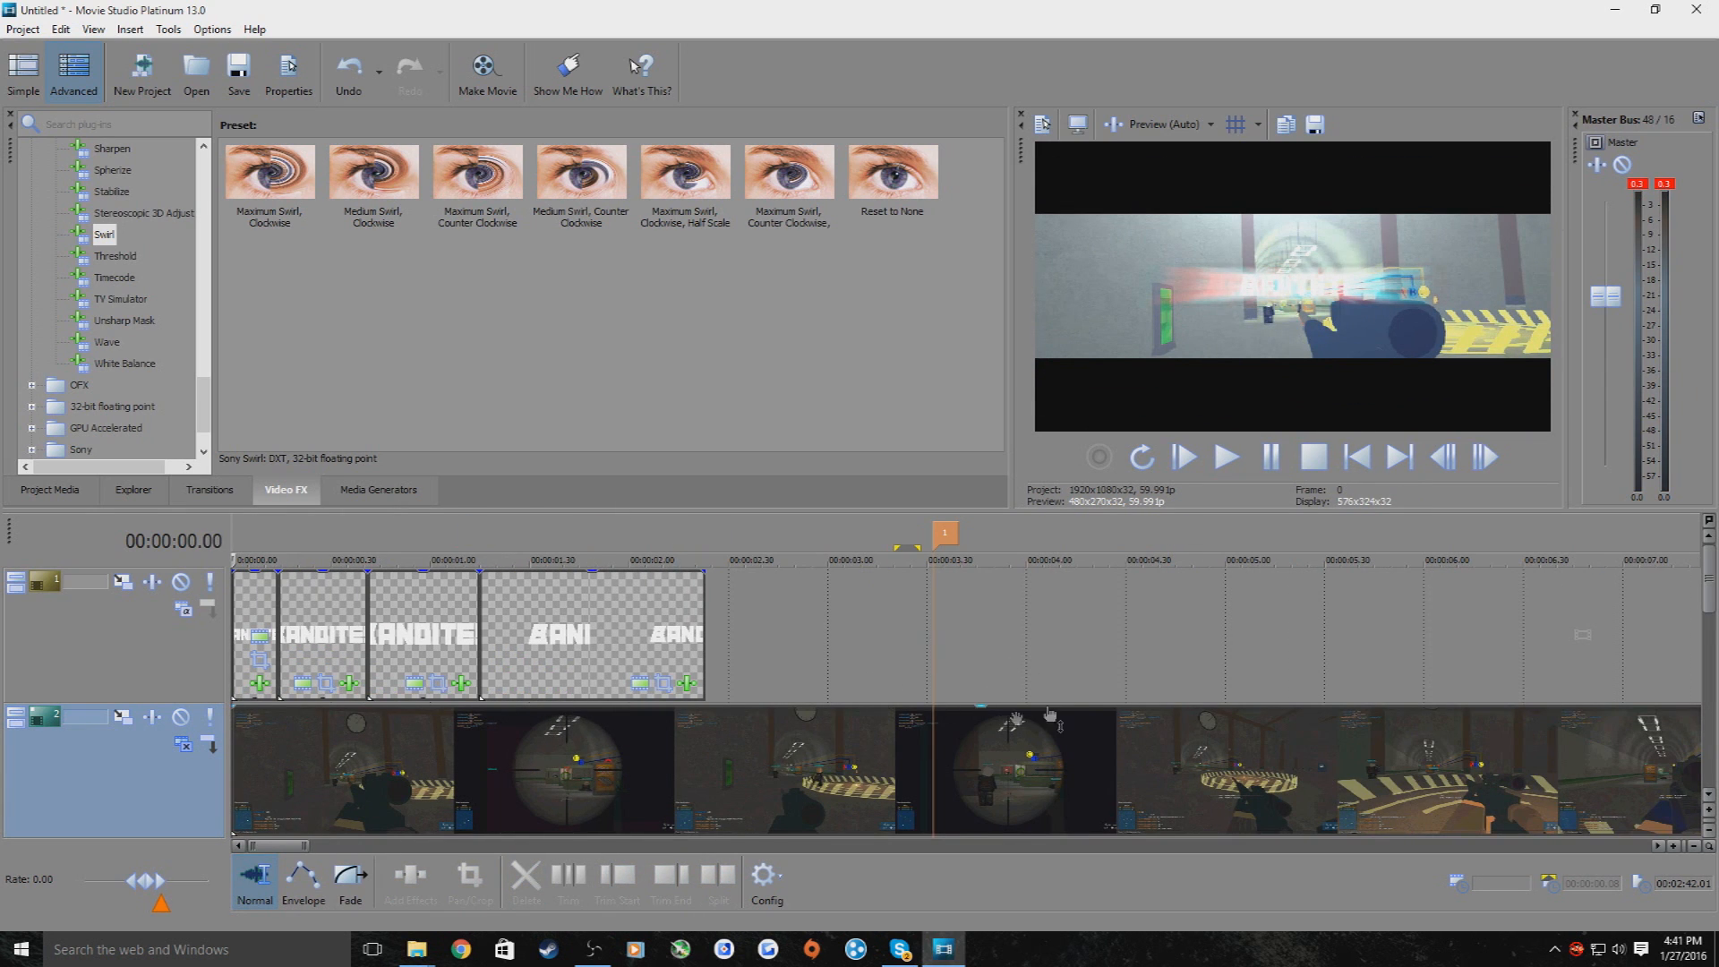
click(1021, 778)
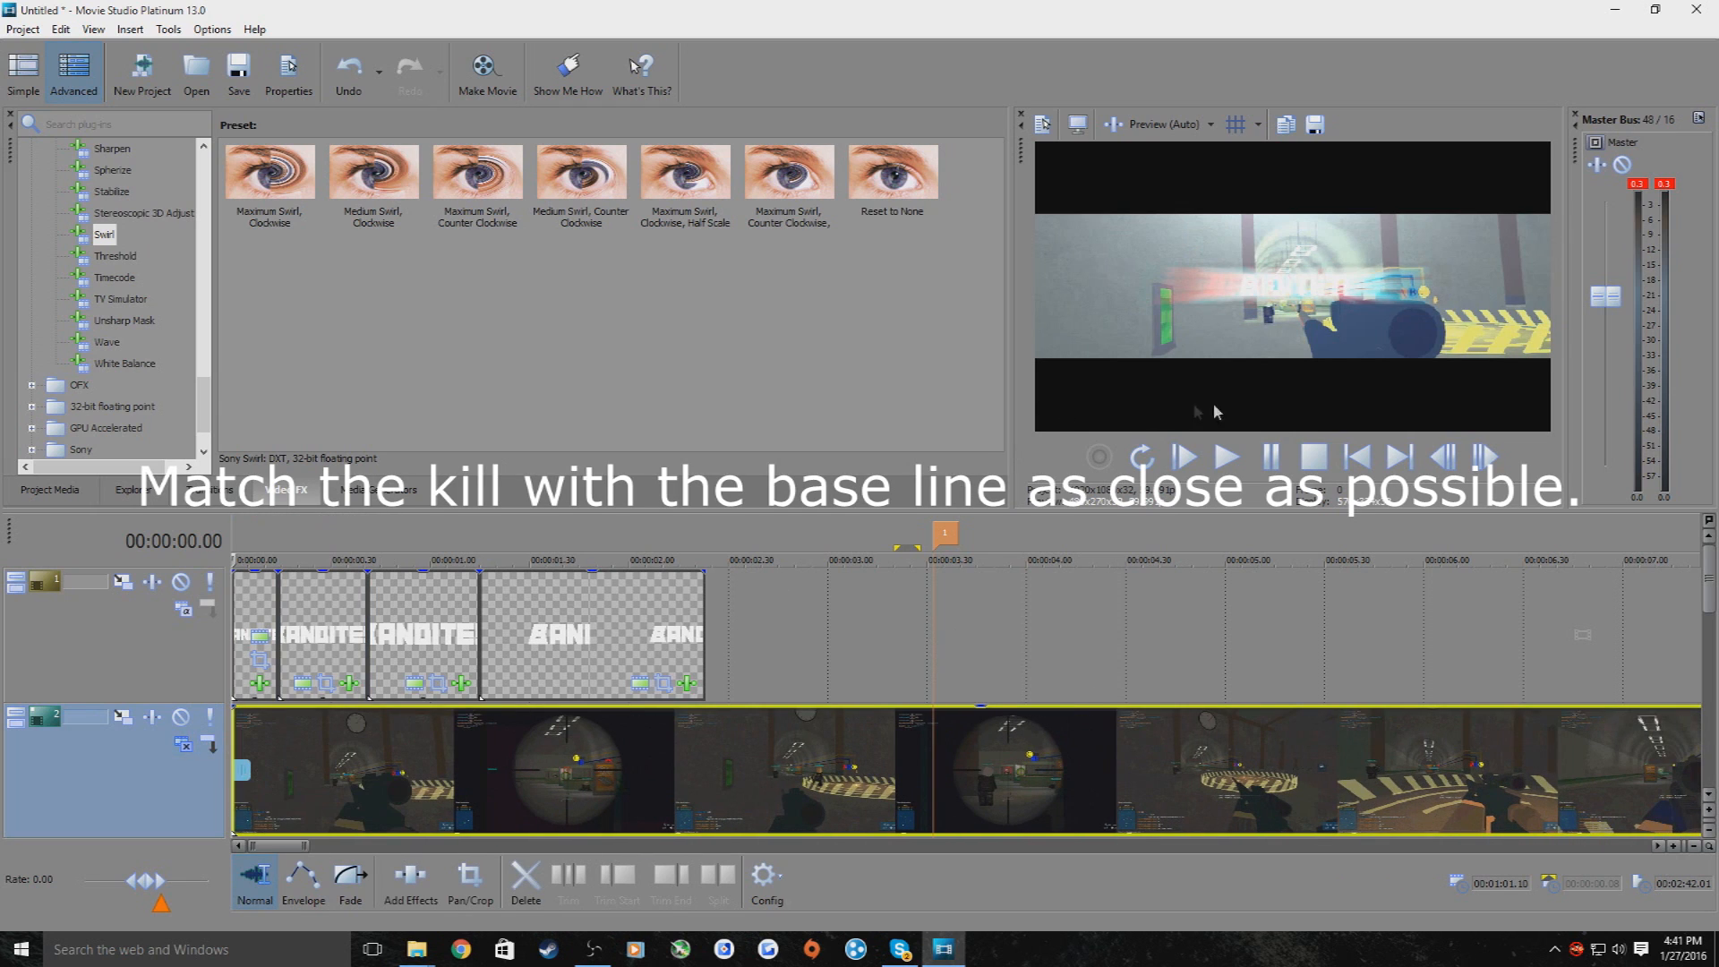
click(1251, 461)
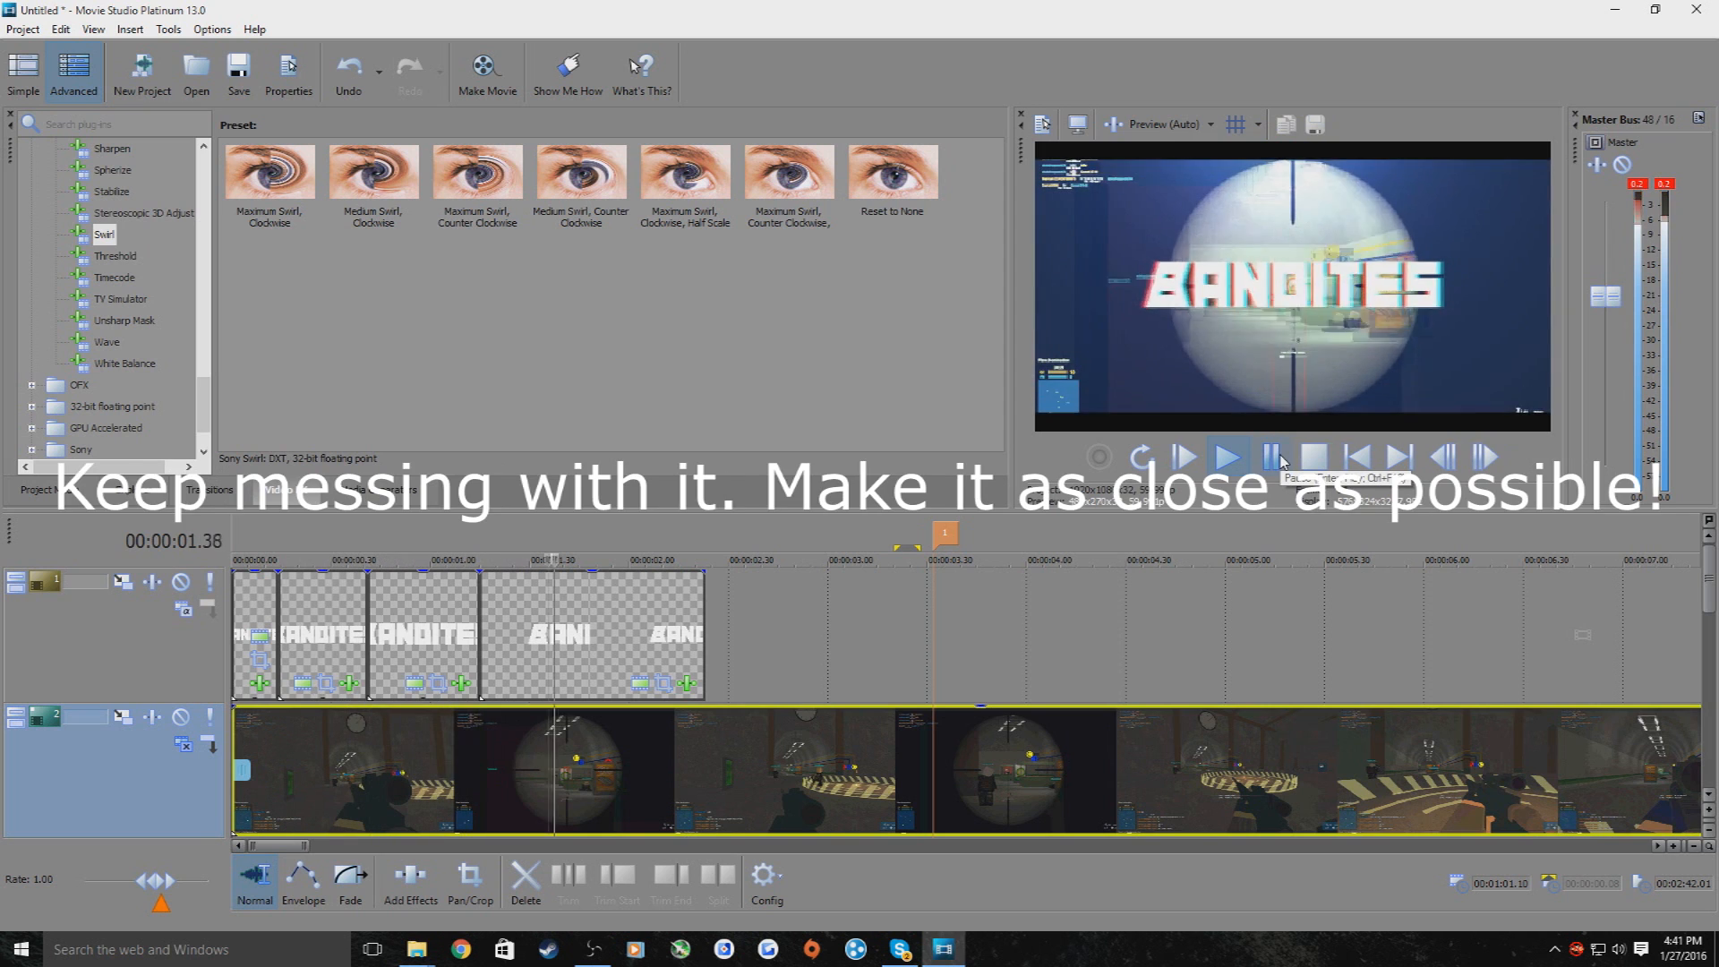
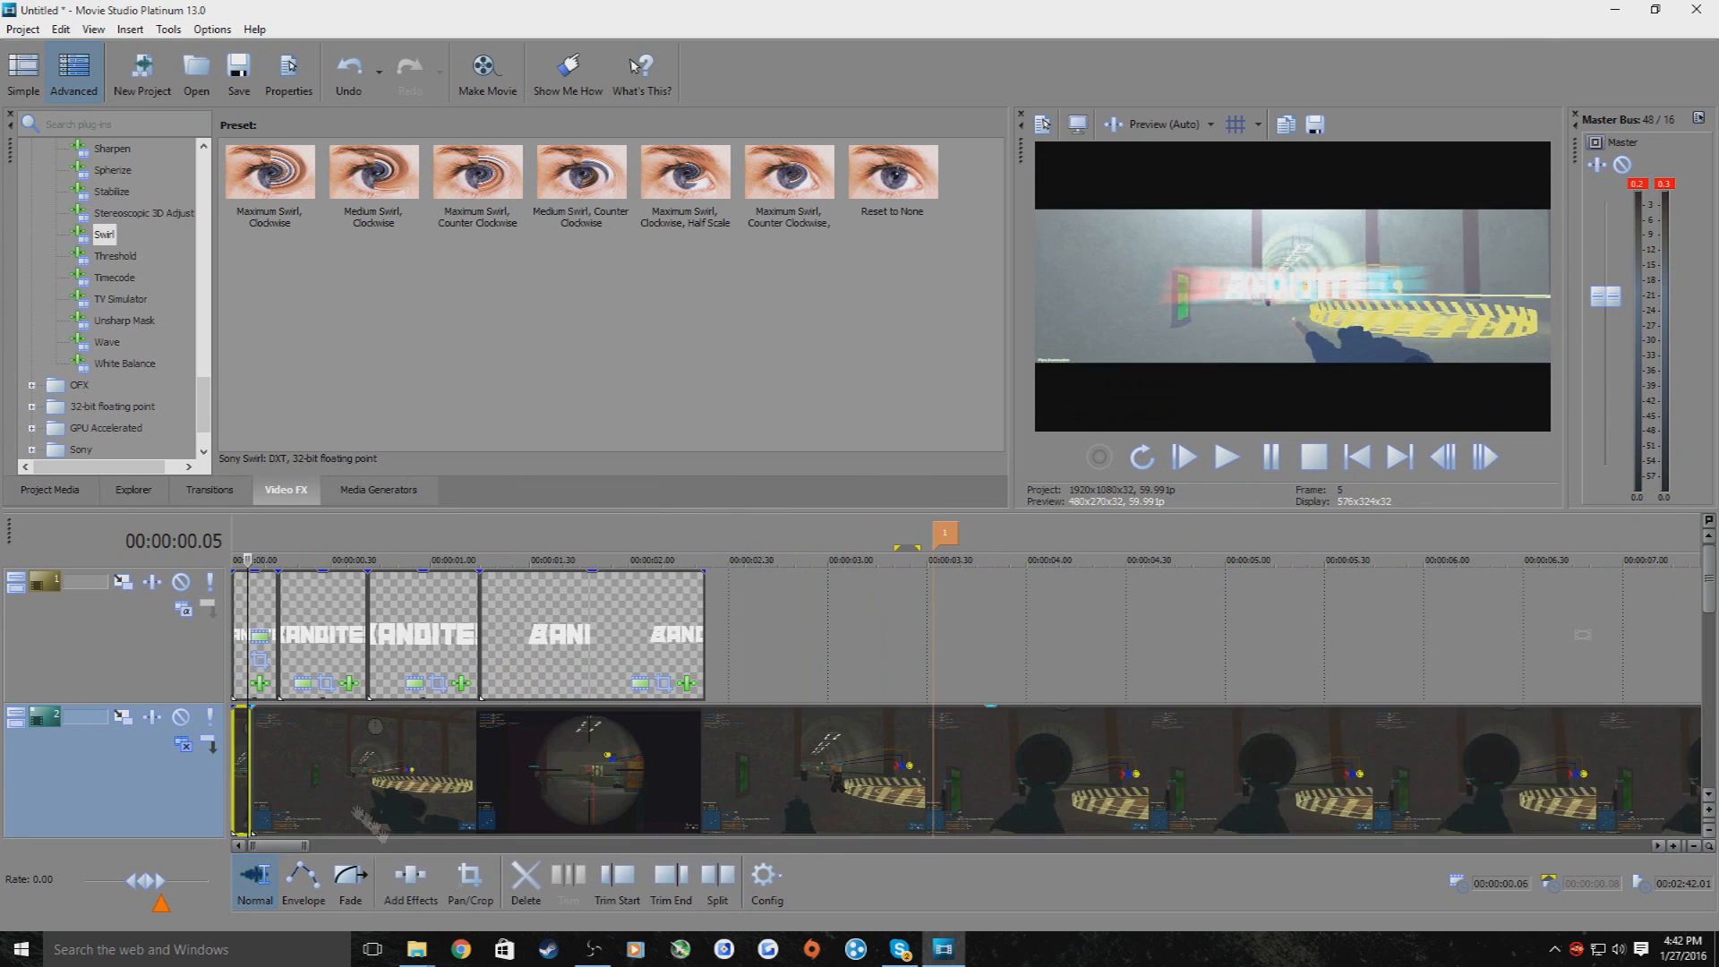
Play the opening up to the marker and step frame by frame around the shot to locate the kill
click(1227, 457)
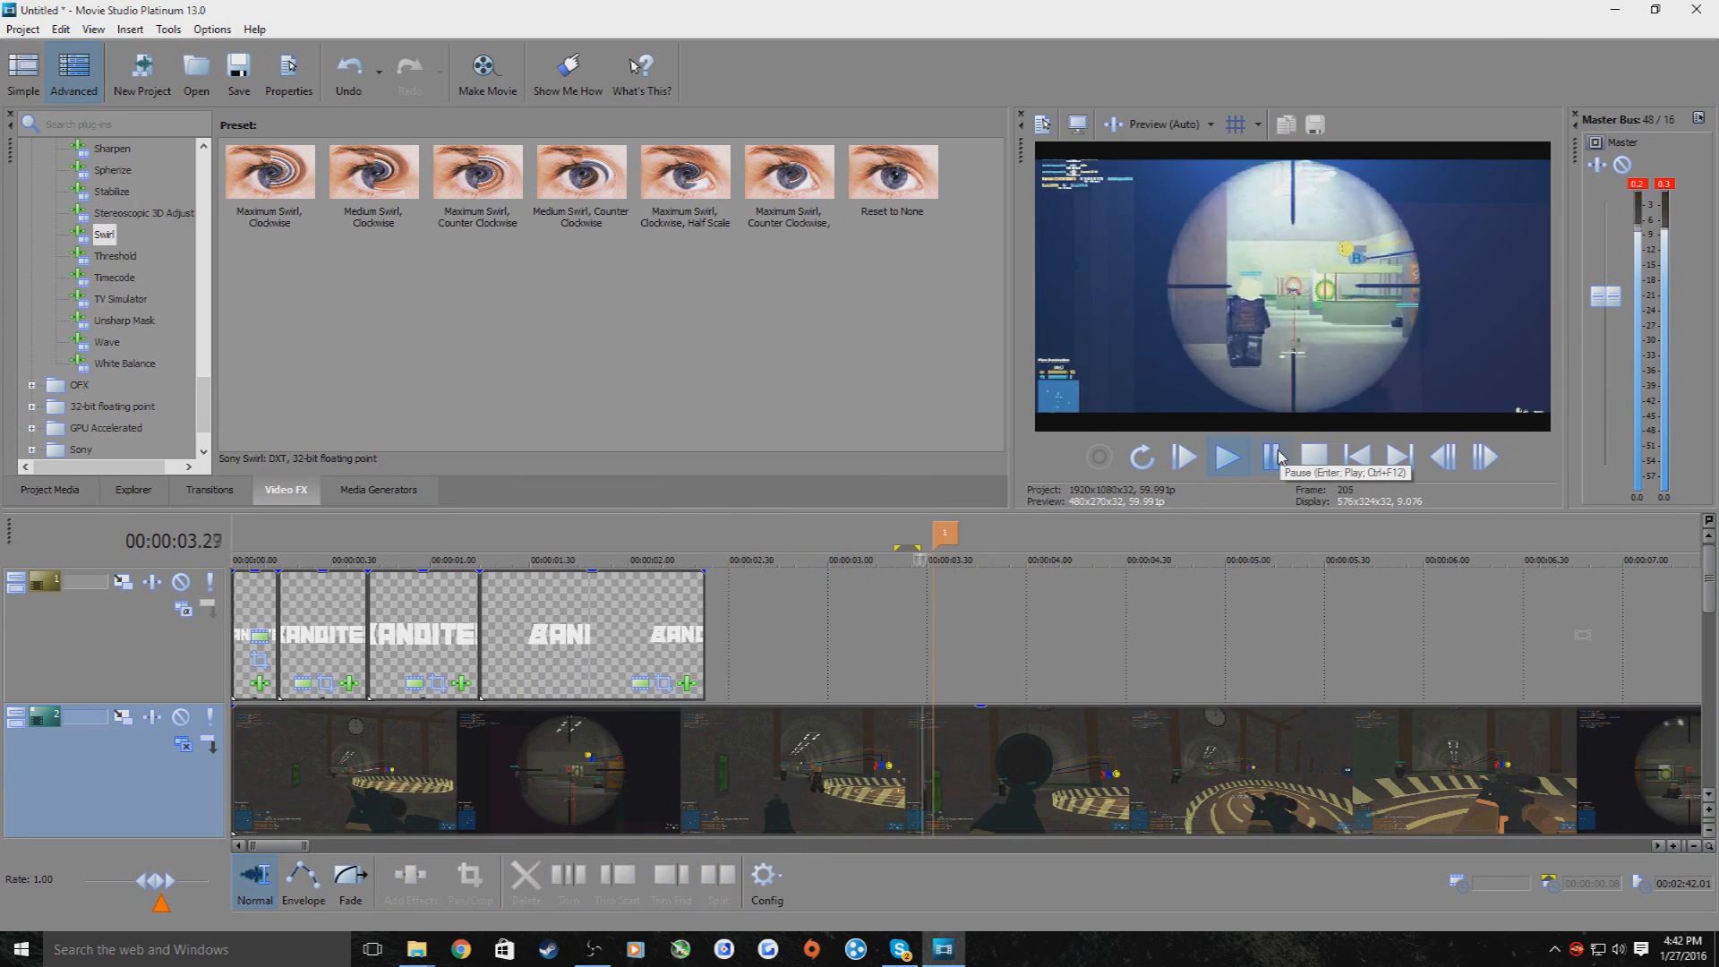
click(1279, 457)
click(902, 636)
click(1485, 457)
click(1486, 458)
click(1445, 459)
click(1445, 459)
click(1445, 460)
click(1445, 460)
Move the gameplay clip slightly later on its track and replay the approach to the marker
drag(1055, 790, 1083, 791)
click(877, 636)
click(1227, 458)
click(1271, 458)
Find the frame just before the shot at 00:00:03.22 and shift the gameplay clip later towards the marker
click(908, 636)
click(1483, 457)
click(1440, 465)
click(1440, 466)
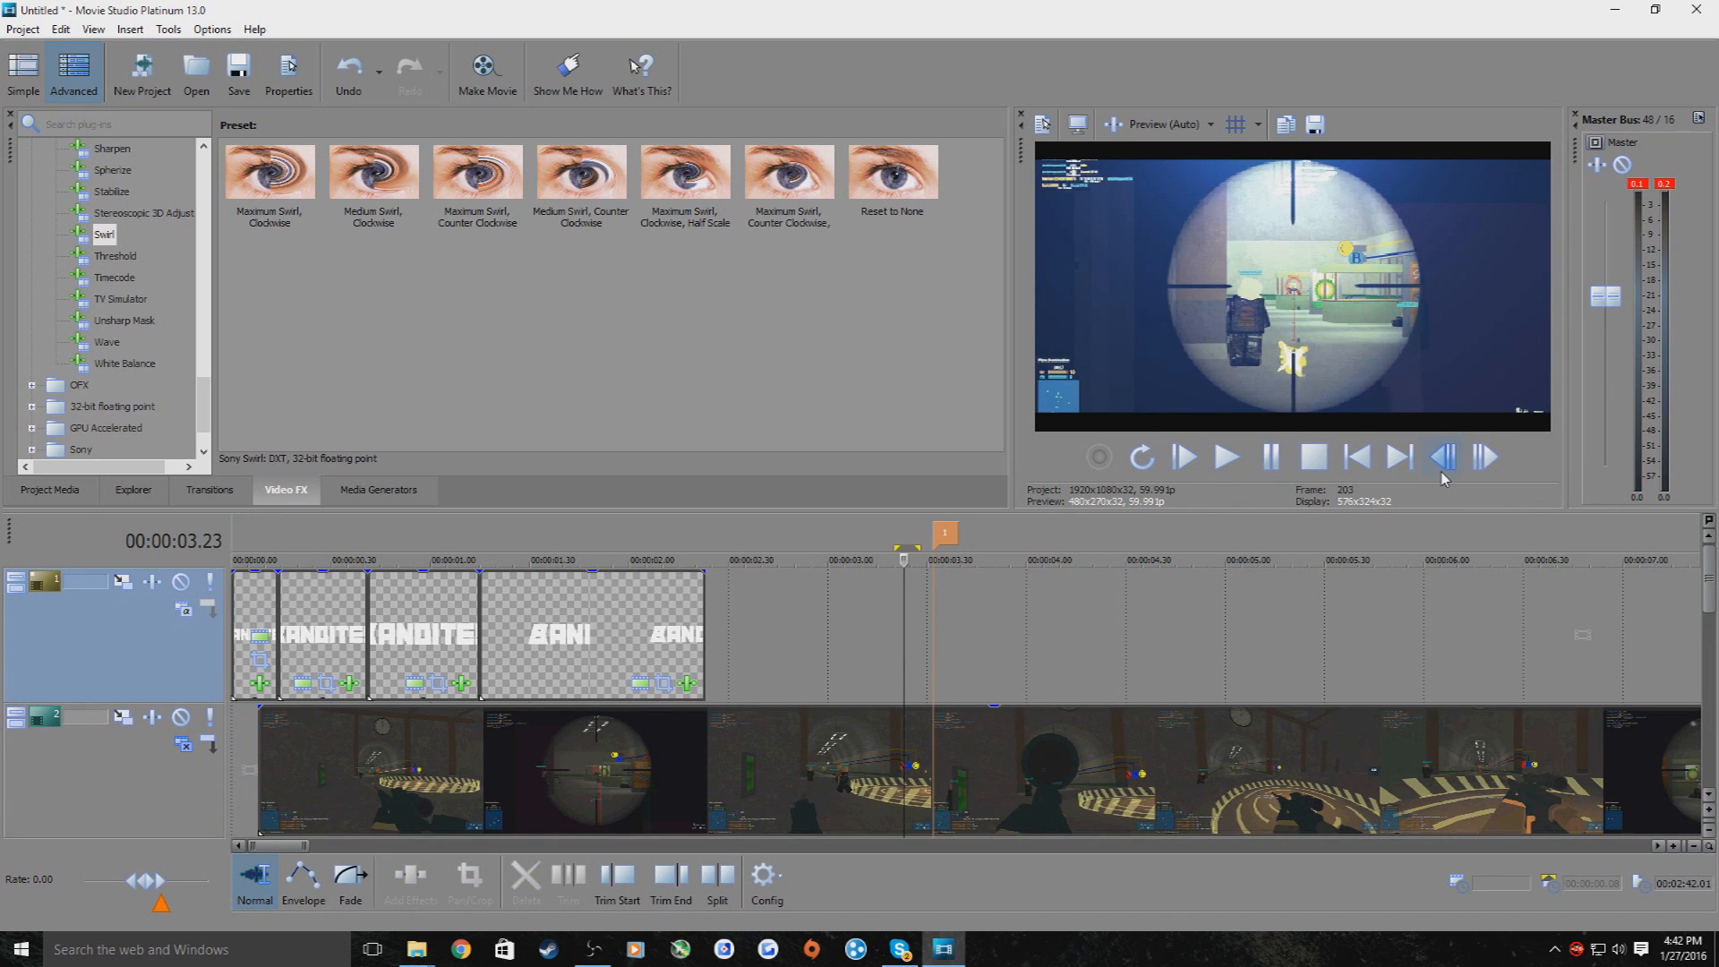
key(alt+Right)
click(1451, 454)
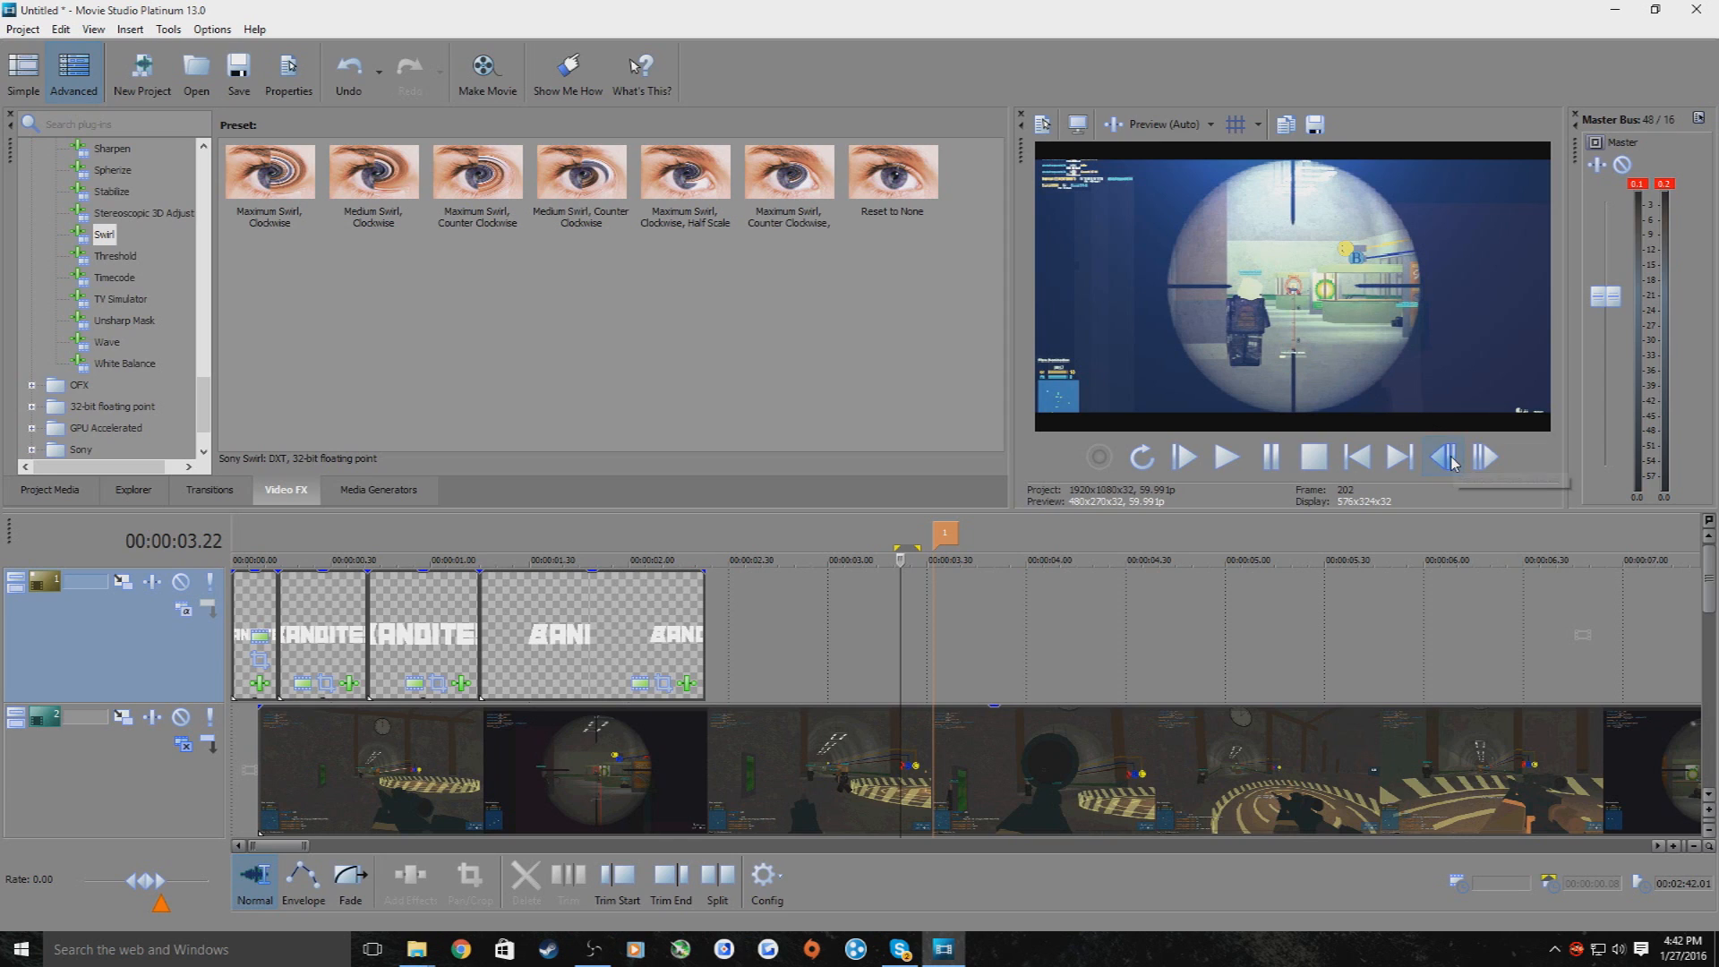
click(734, 885)
drag(1075, 800, 1101, 800)
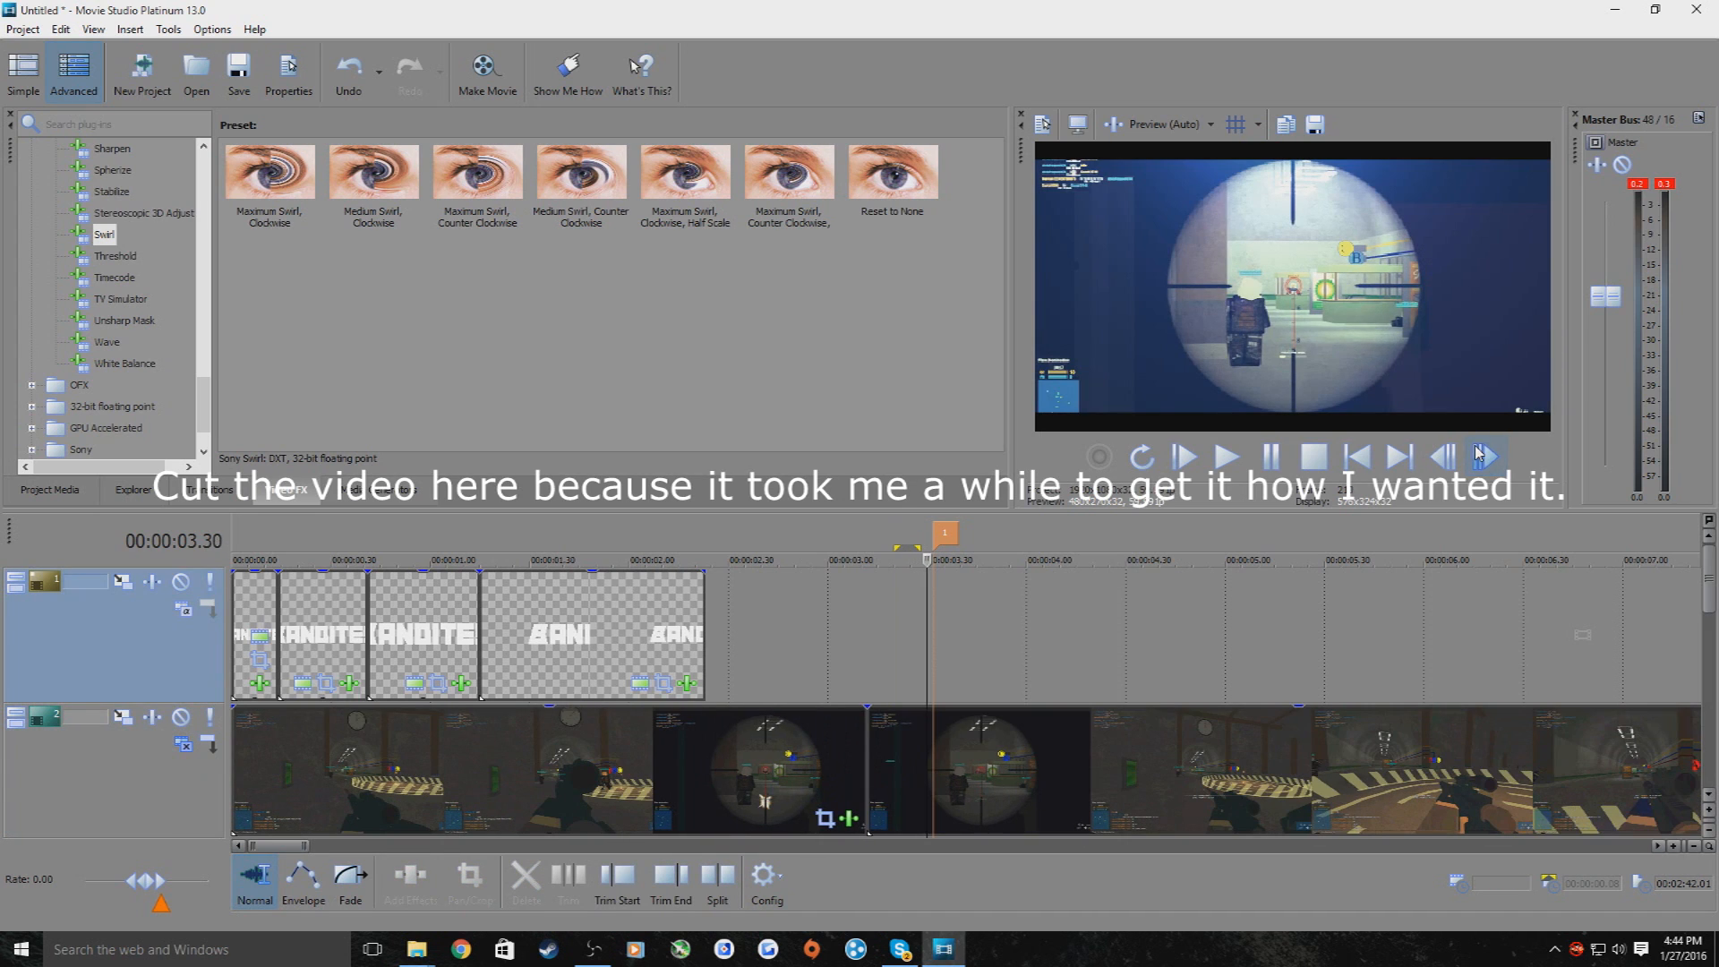
Step through the shot from 00:00:03.30 past the marker, and replay it from the gameplay cut at 00:00:03.12
click(1479, 454)
click(1479, 454)
click(1479, 454)
click(1479, 454)
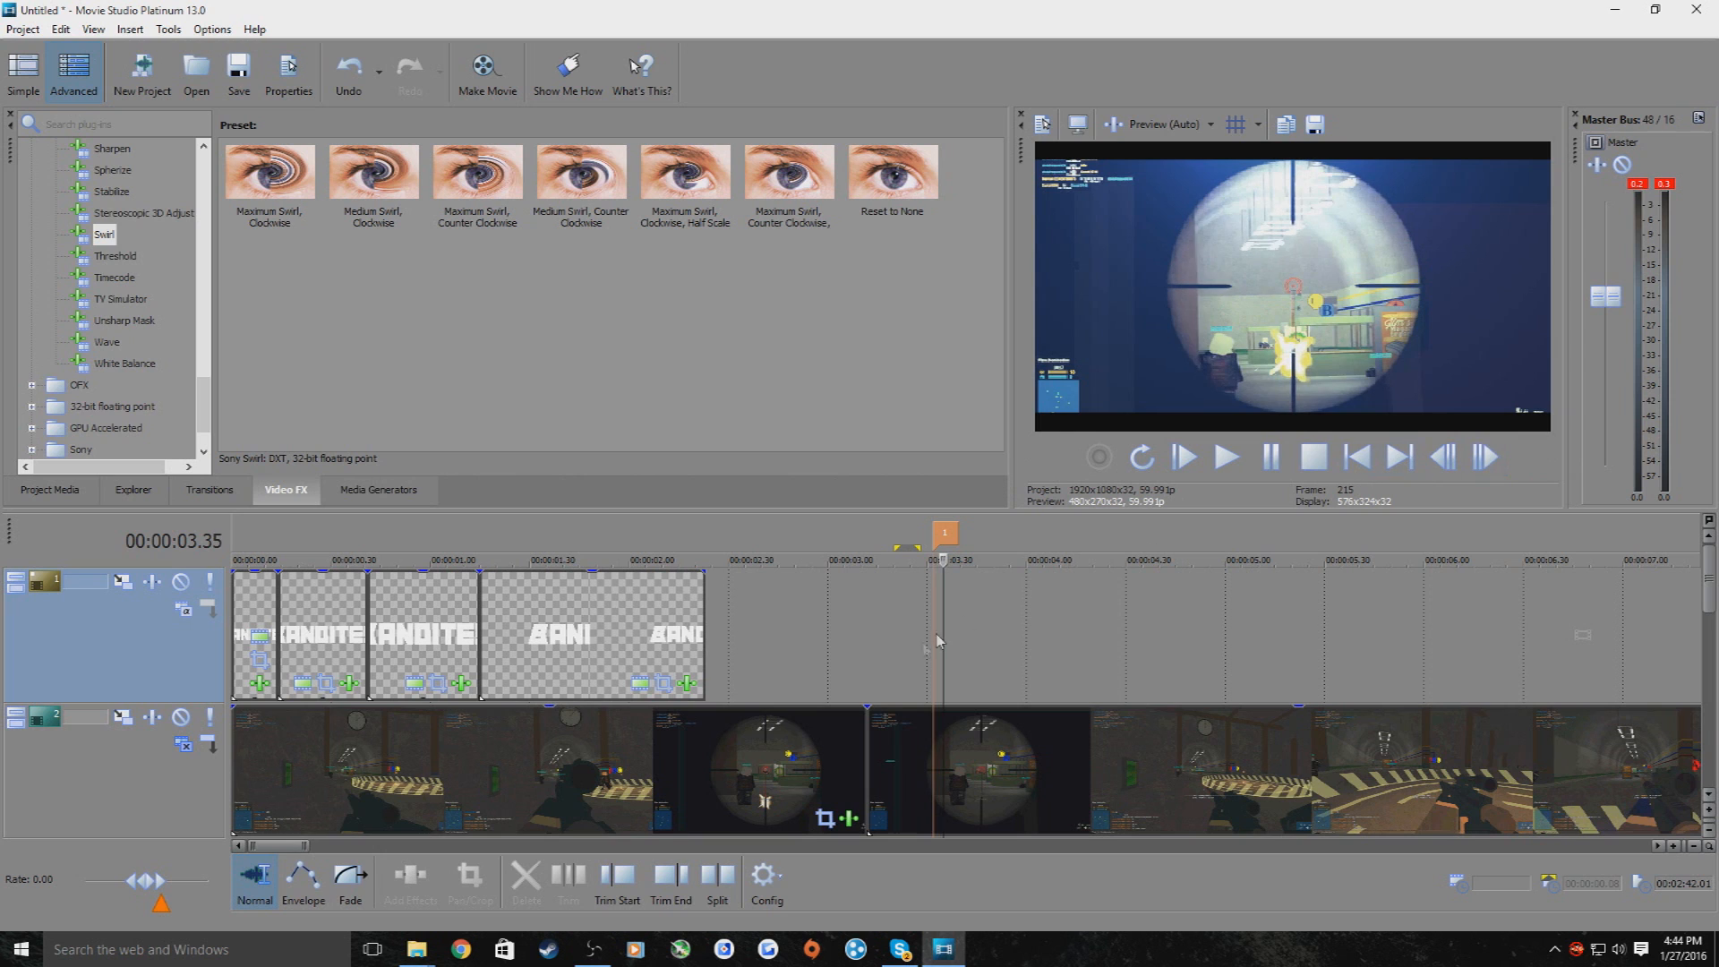
click(866, 667)
click(1235, 456)
click(1244, 455)
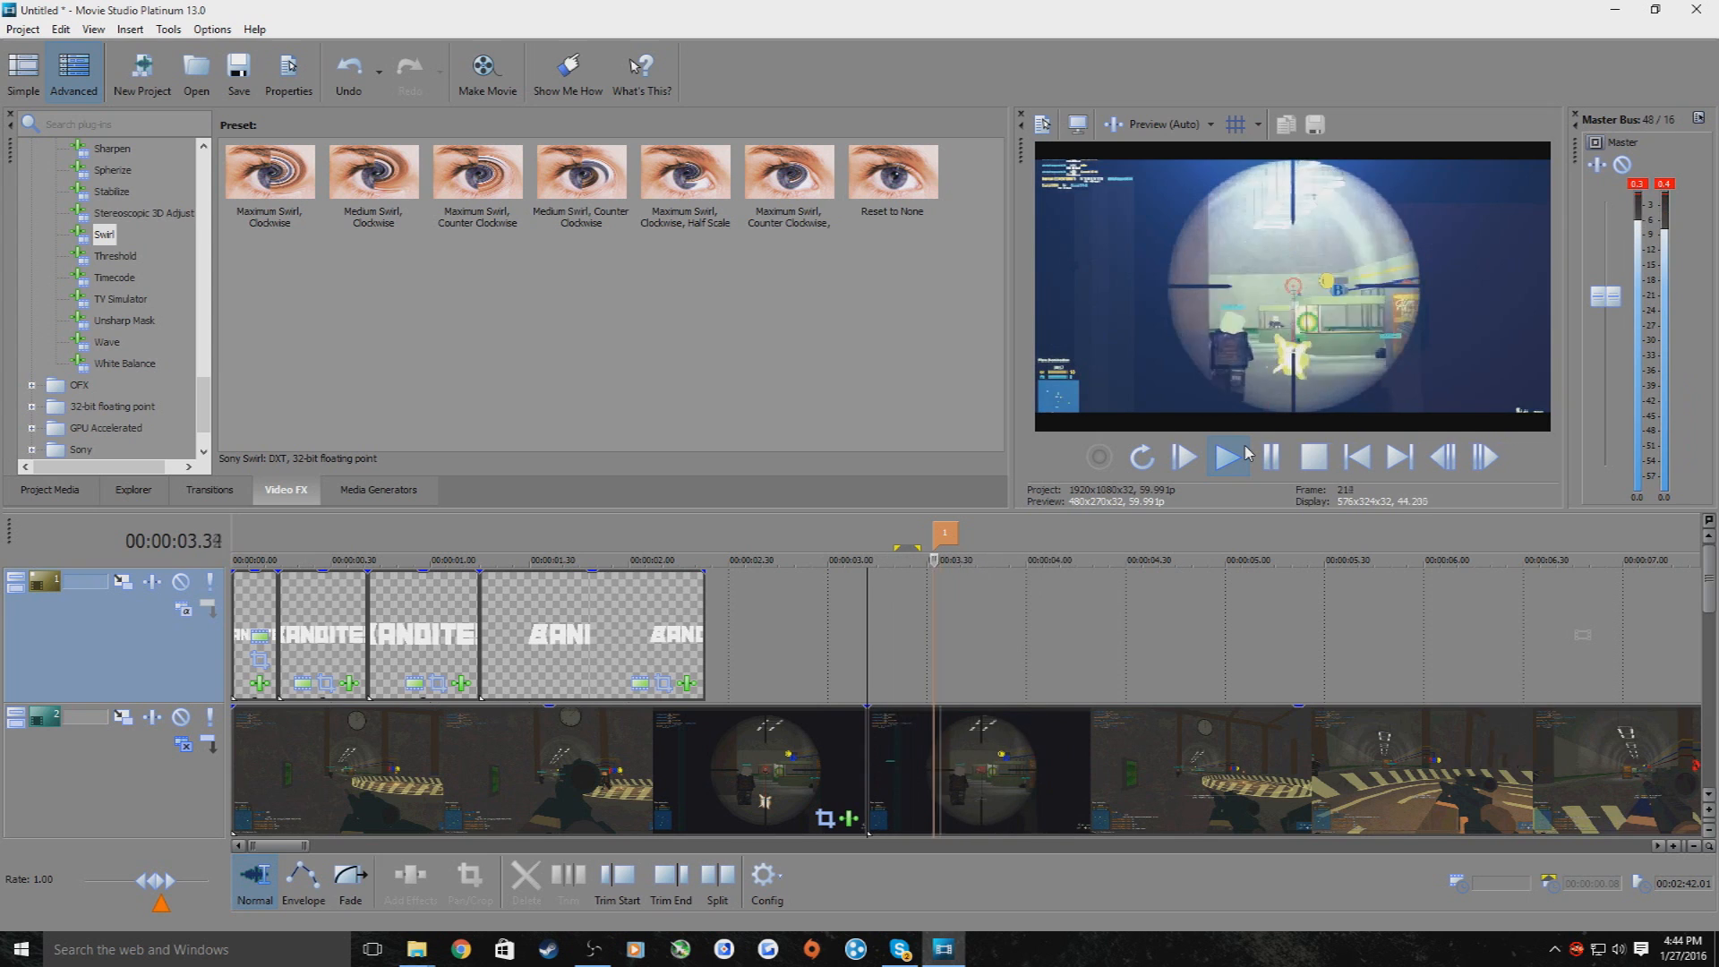
click(1280, 461)
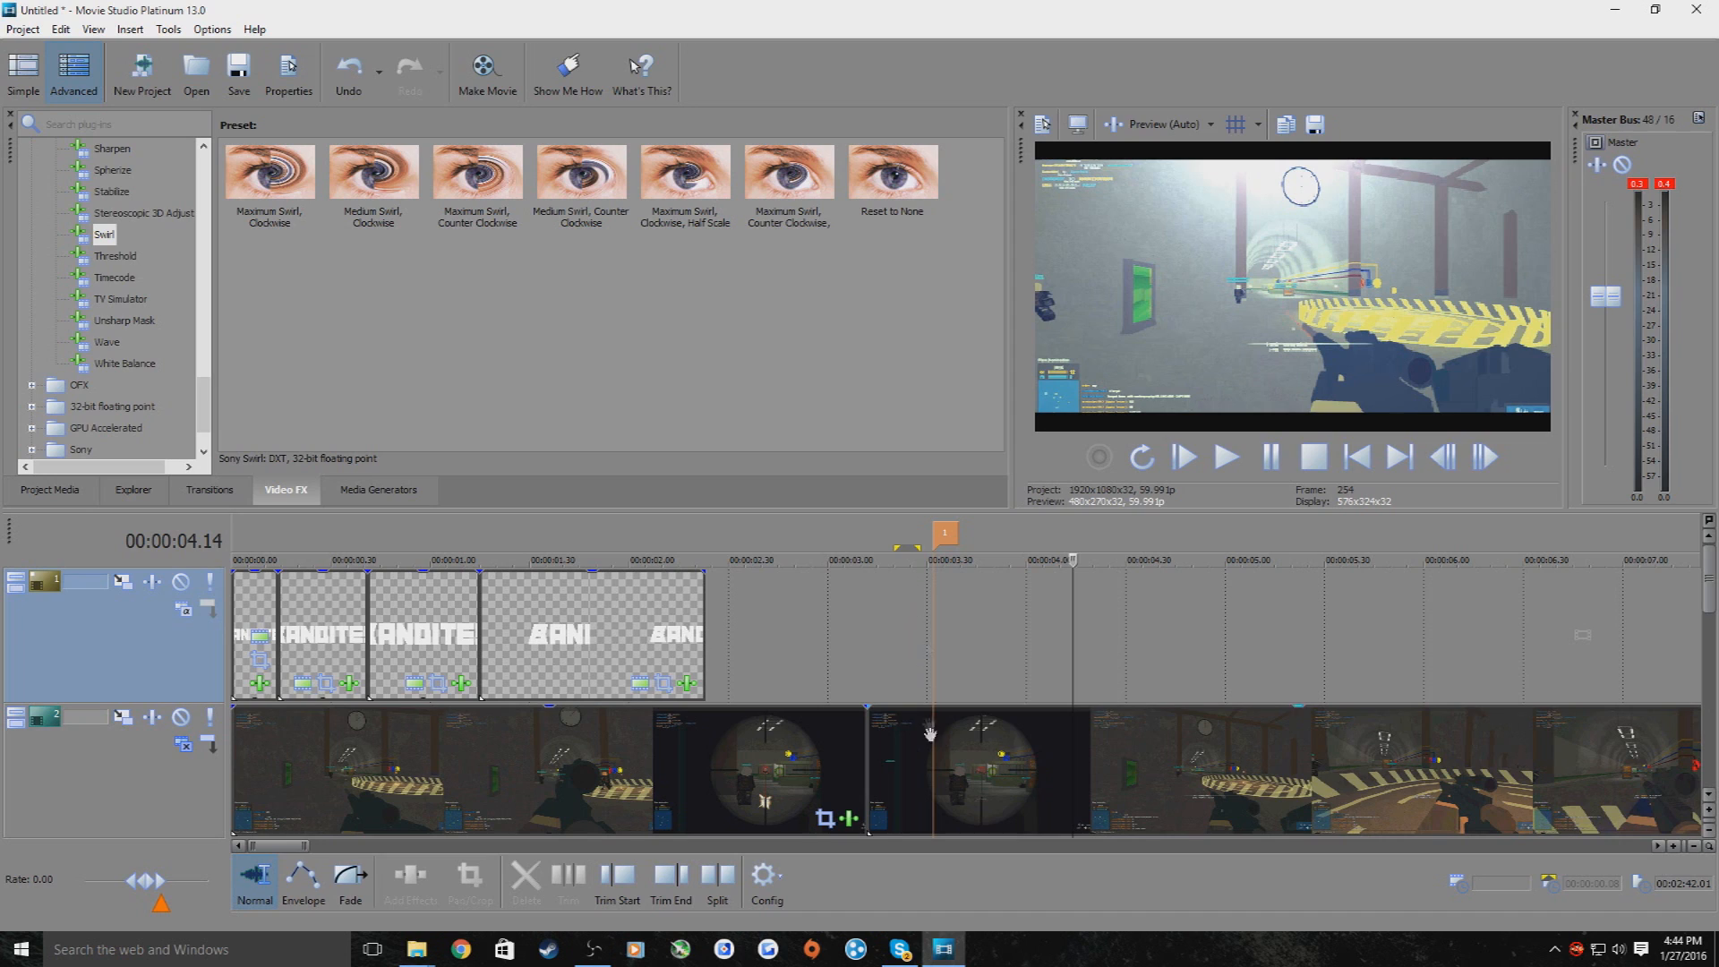
Step frame by frame from the cut at 00:00:03.12 to 00:00:03.31 and back one frame to examine the shot
click(869, 682)
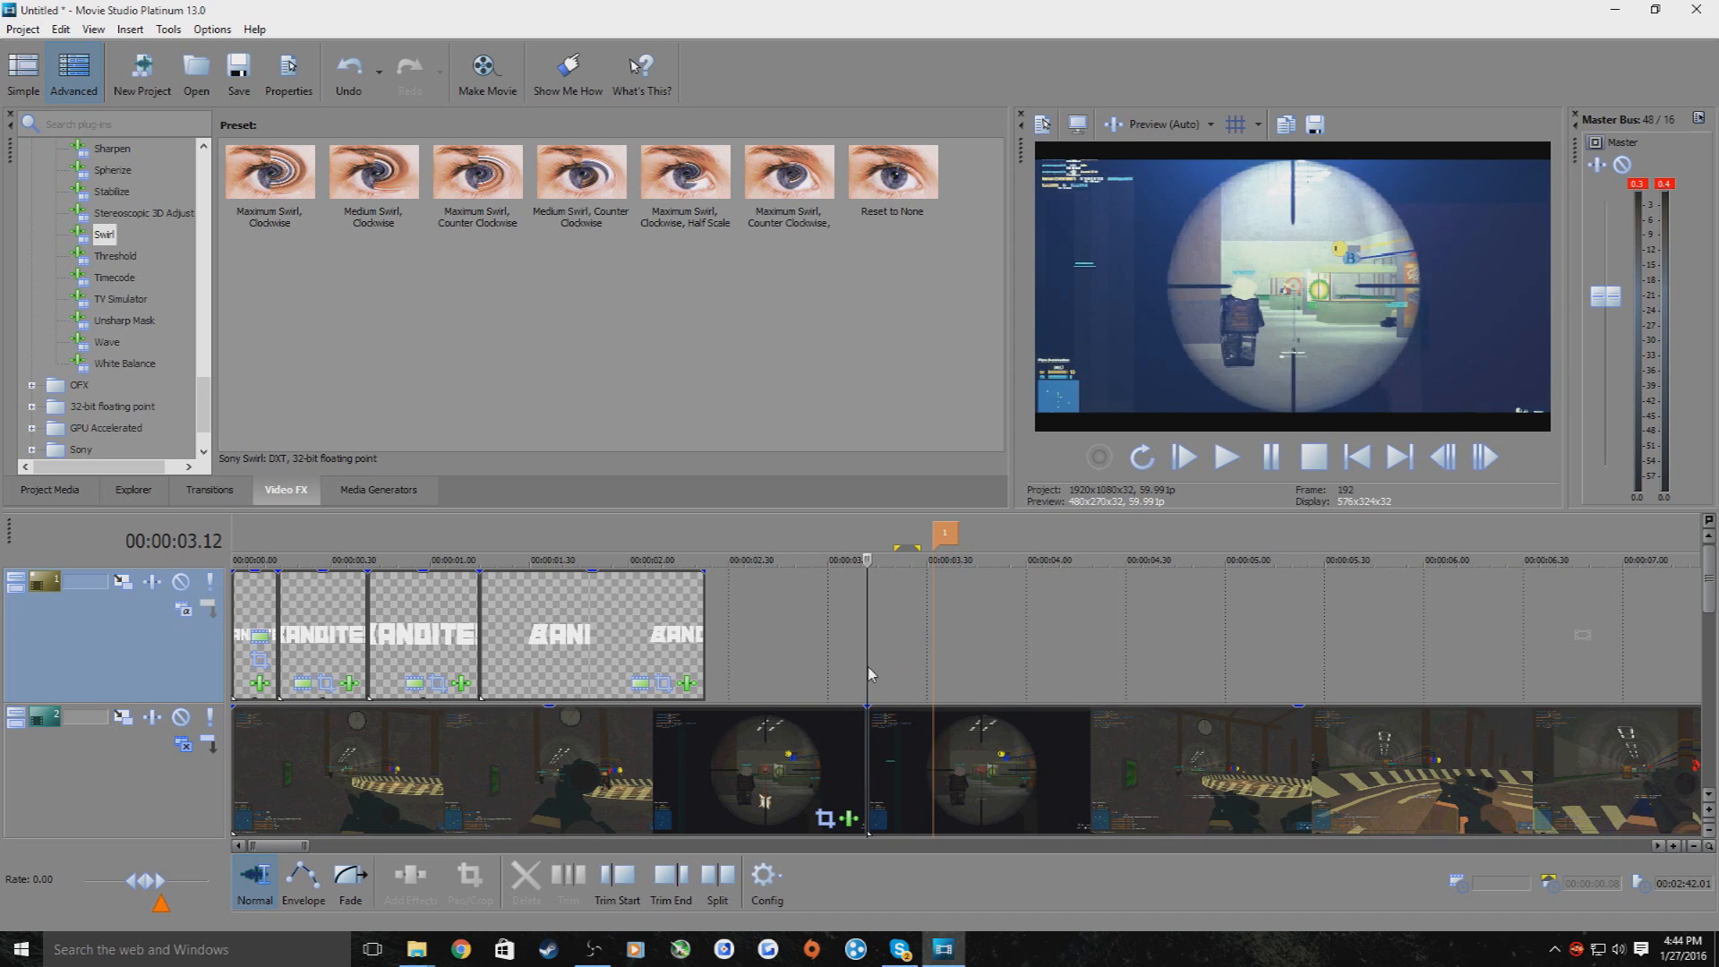
click(1486, 457)
click(1484, 457)
click(1483, 458)
click(1483, 459)
click(1483, 459)
click(1483, 458)
click(1483, 458)
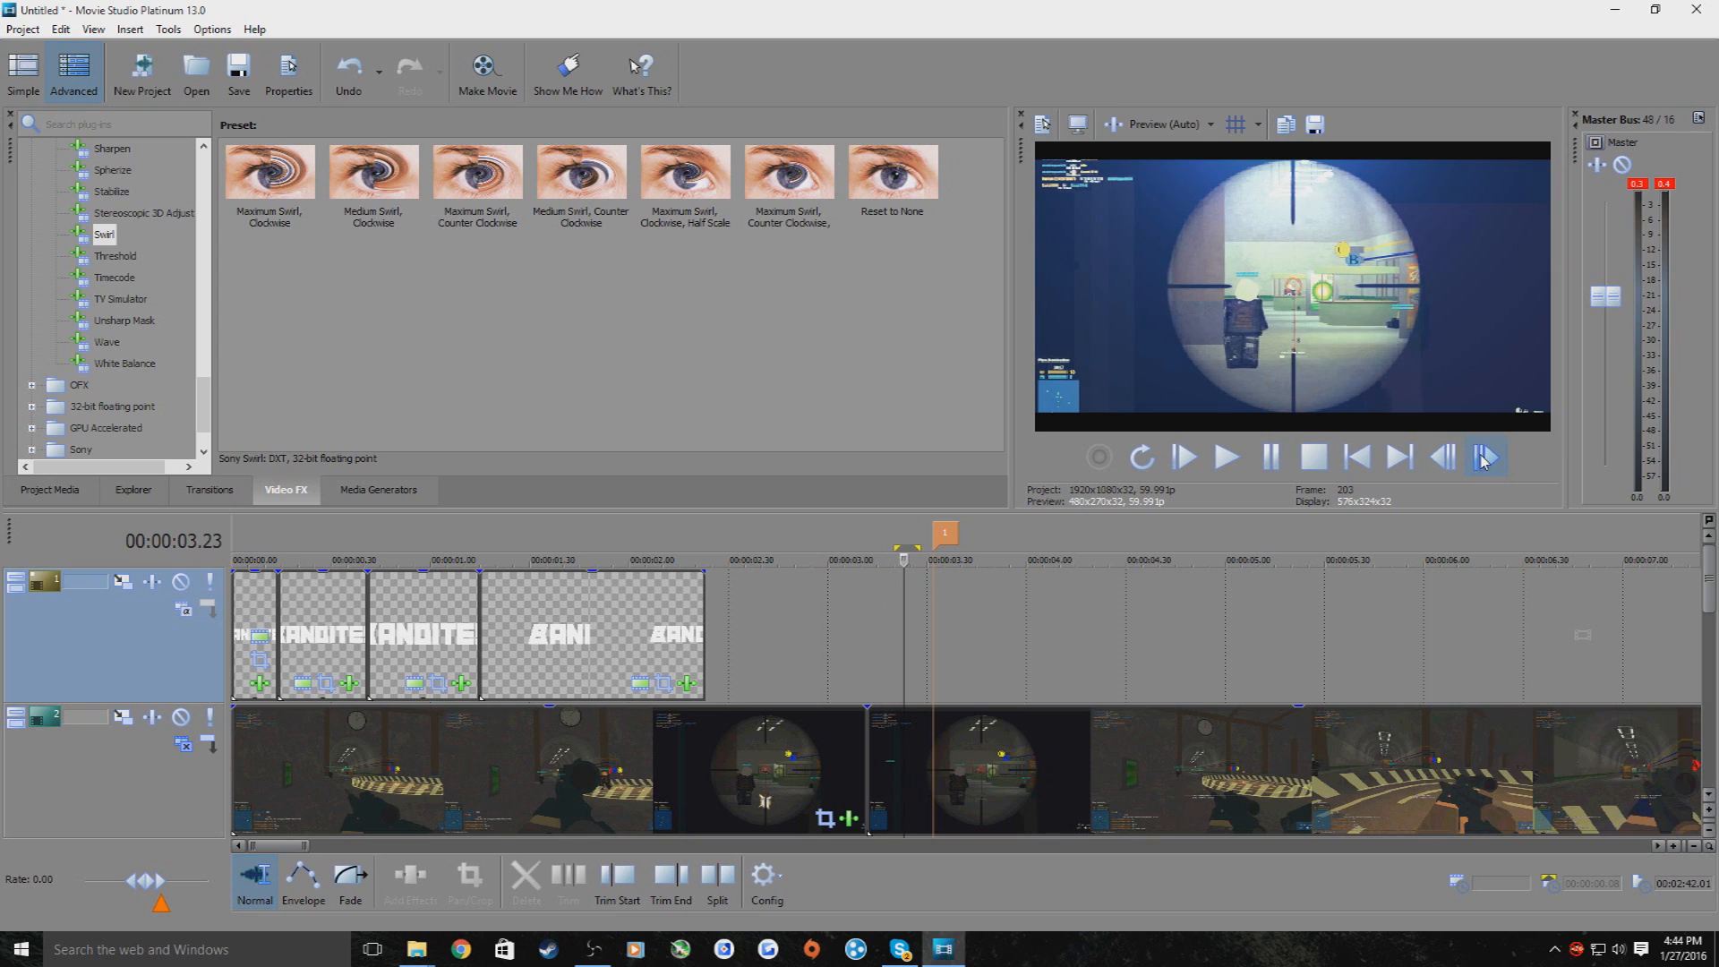
click(1482, 458)
click(1482, 458)
click(1483, 458)
click(1482, 459)
click(1483, 458)
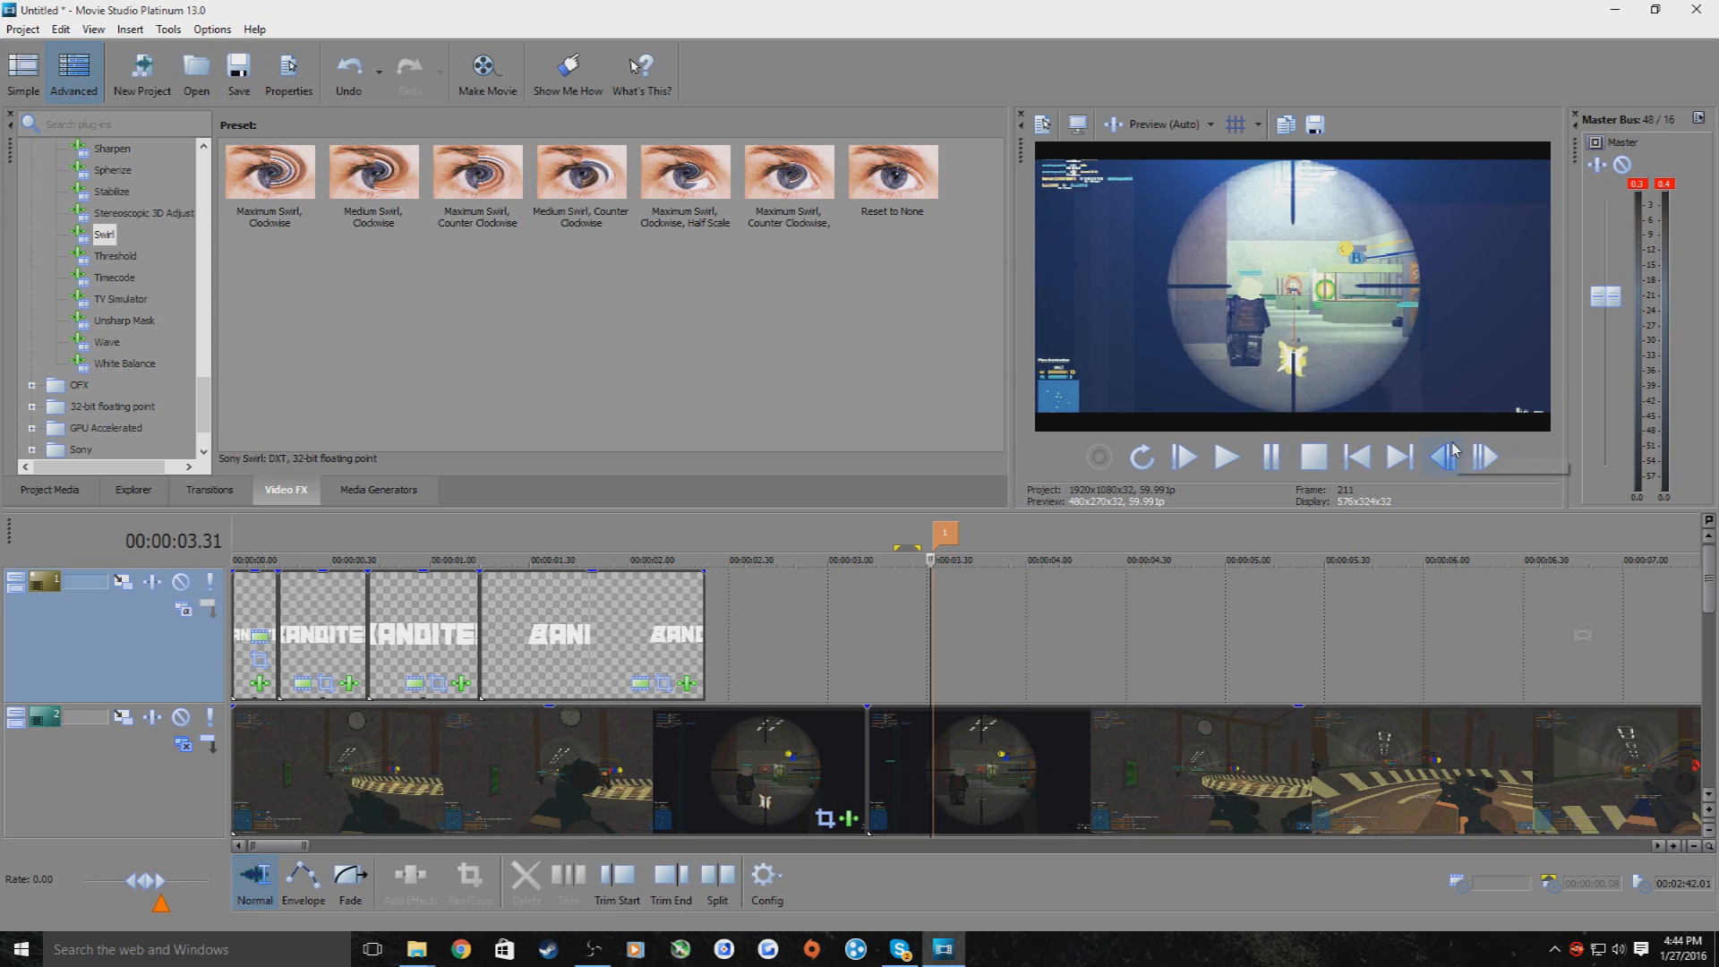
click(1444, 457)
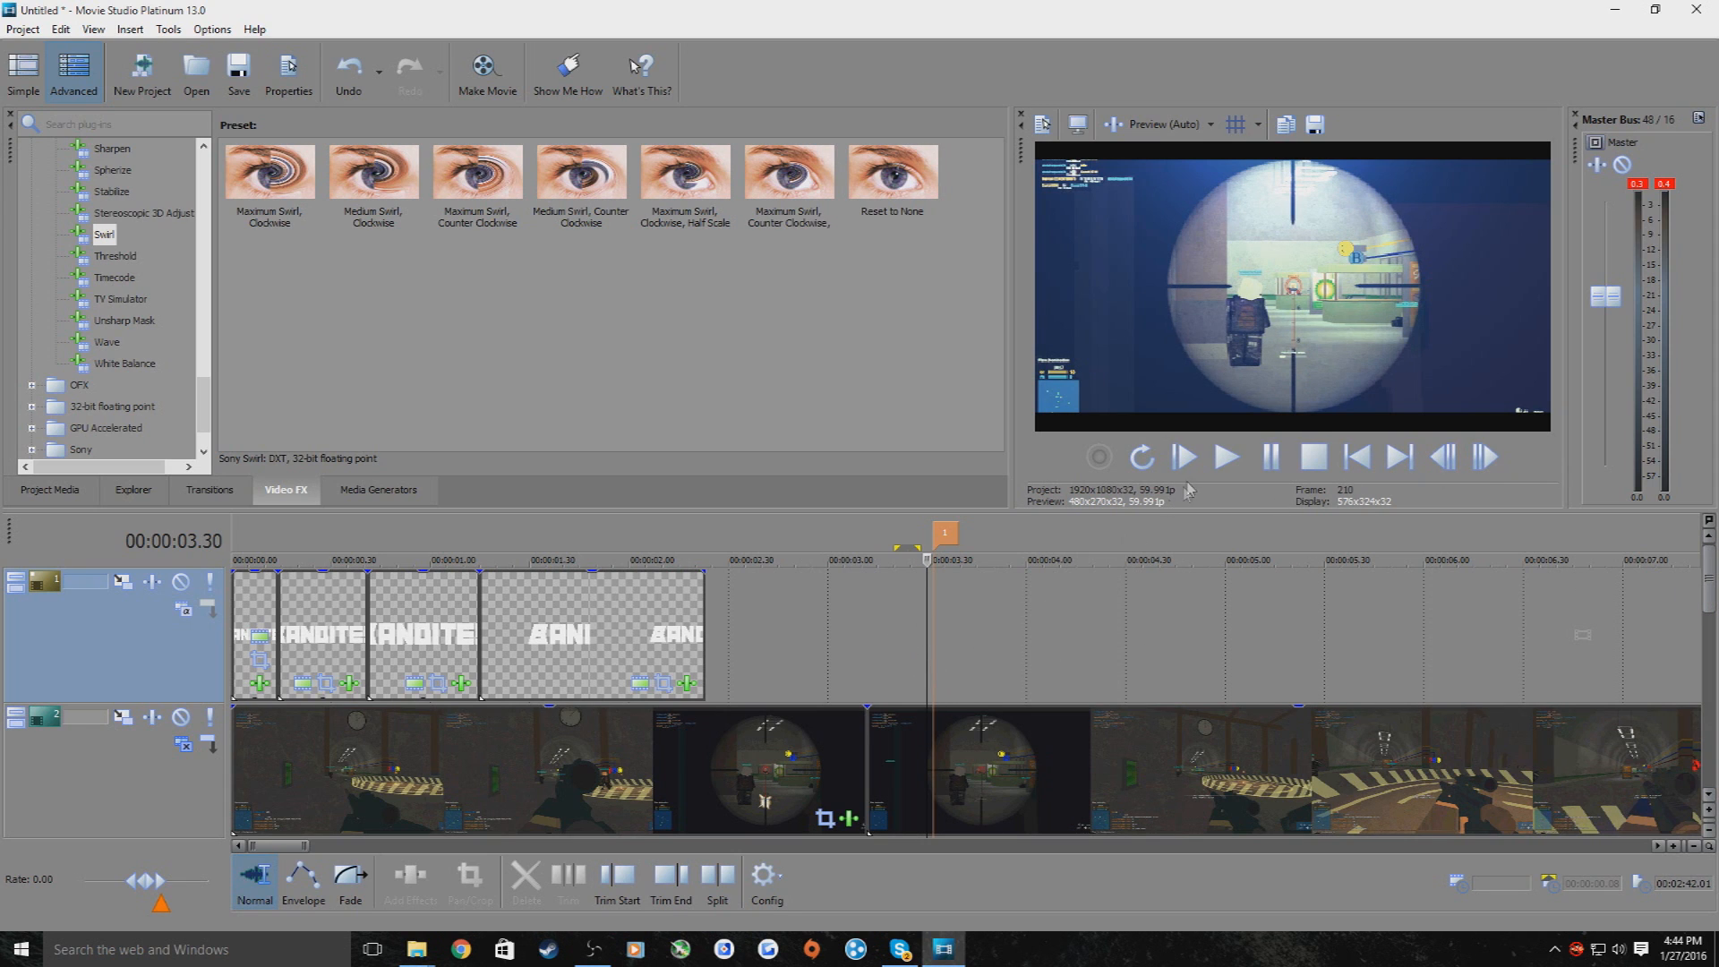
Play the kill from 00:00:03.30 to just past 00:00:04 and return to 00:00:03.30
click(1227, 457)
click(1275, 458)
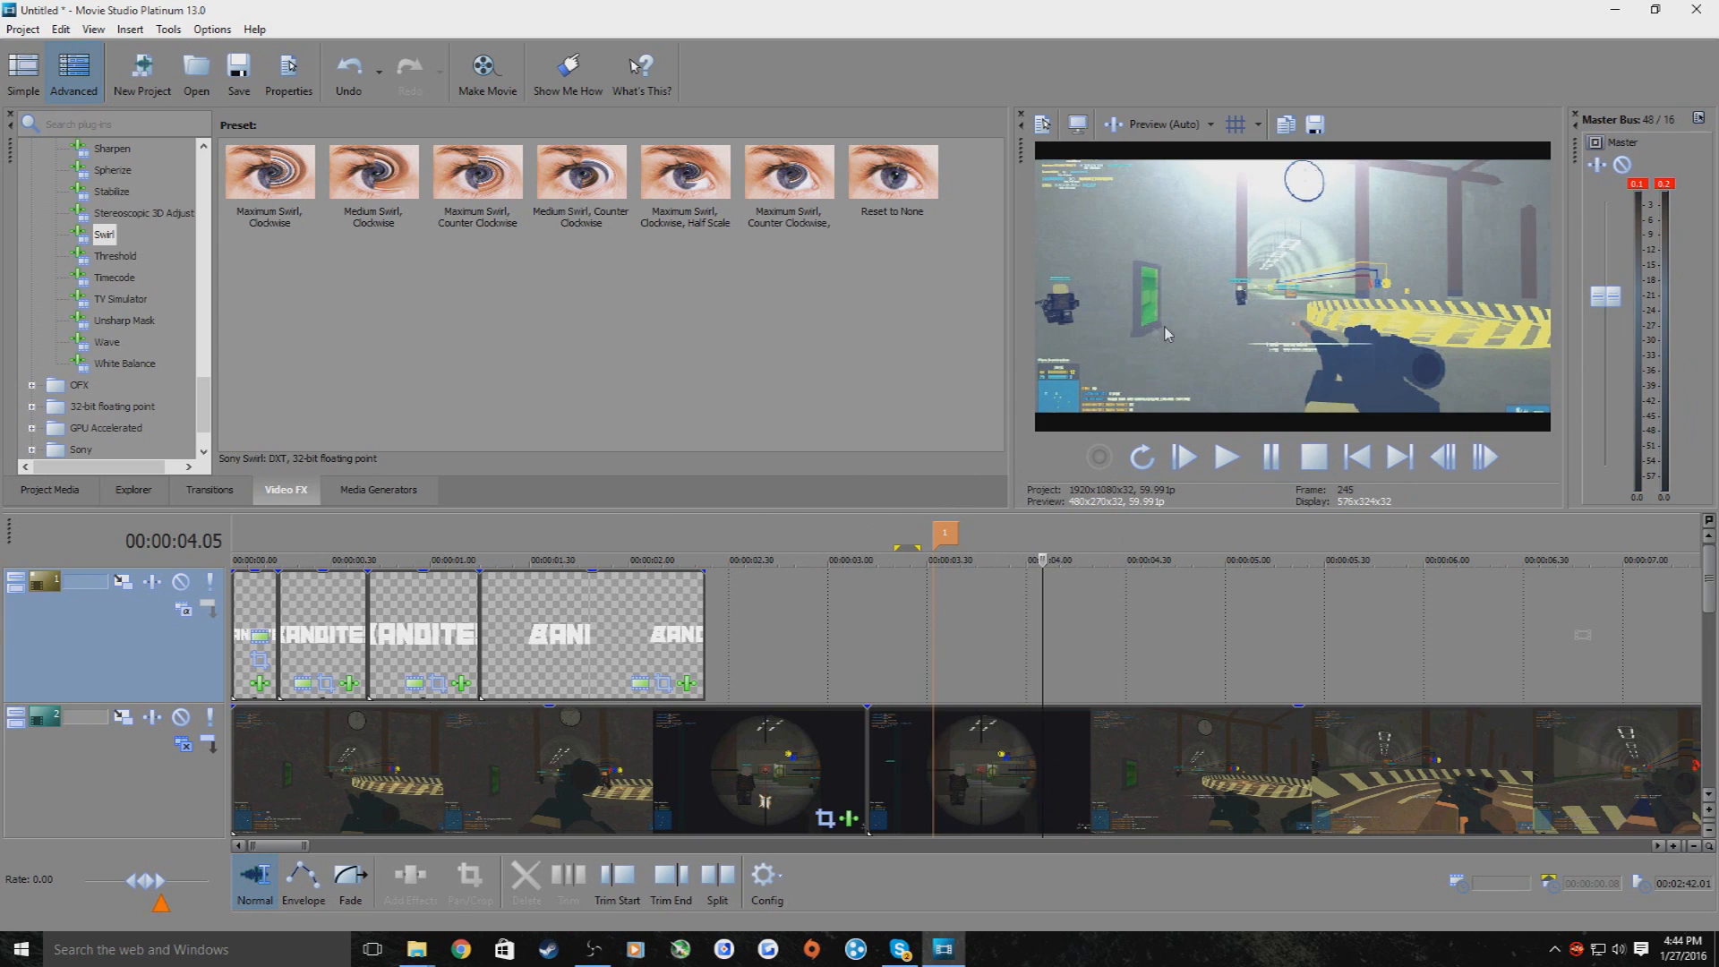
click(918, 686)
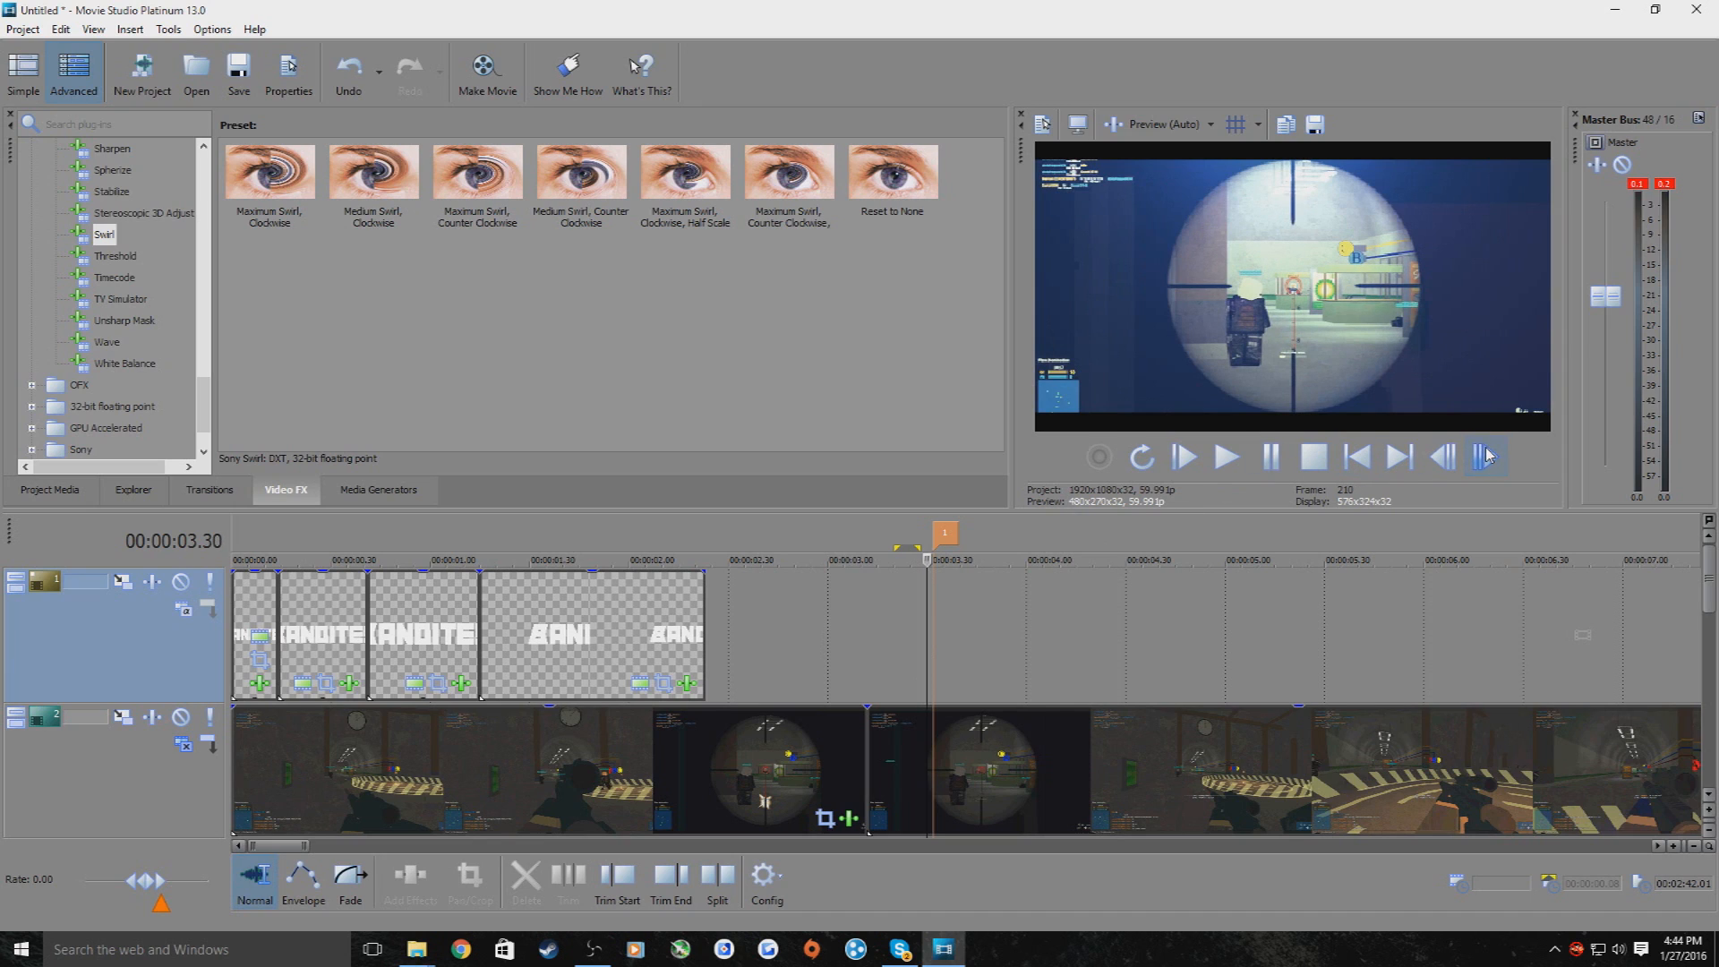
Advance frame by frame past the shot and split the gameplay clip at 00:00:03.36
click(1488, 457)
click(1489, 456)
click(1448, 458)
click(1486, 457)
click(931, 687)
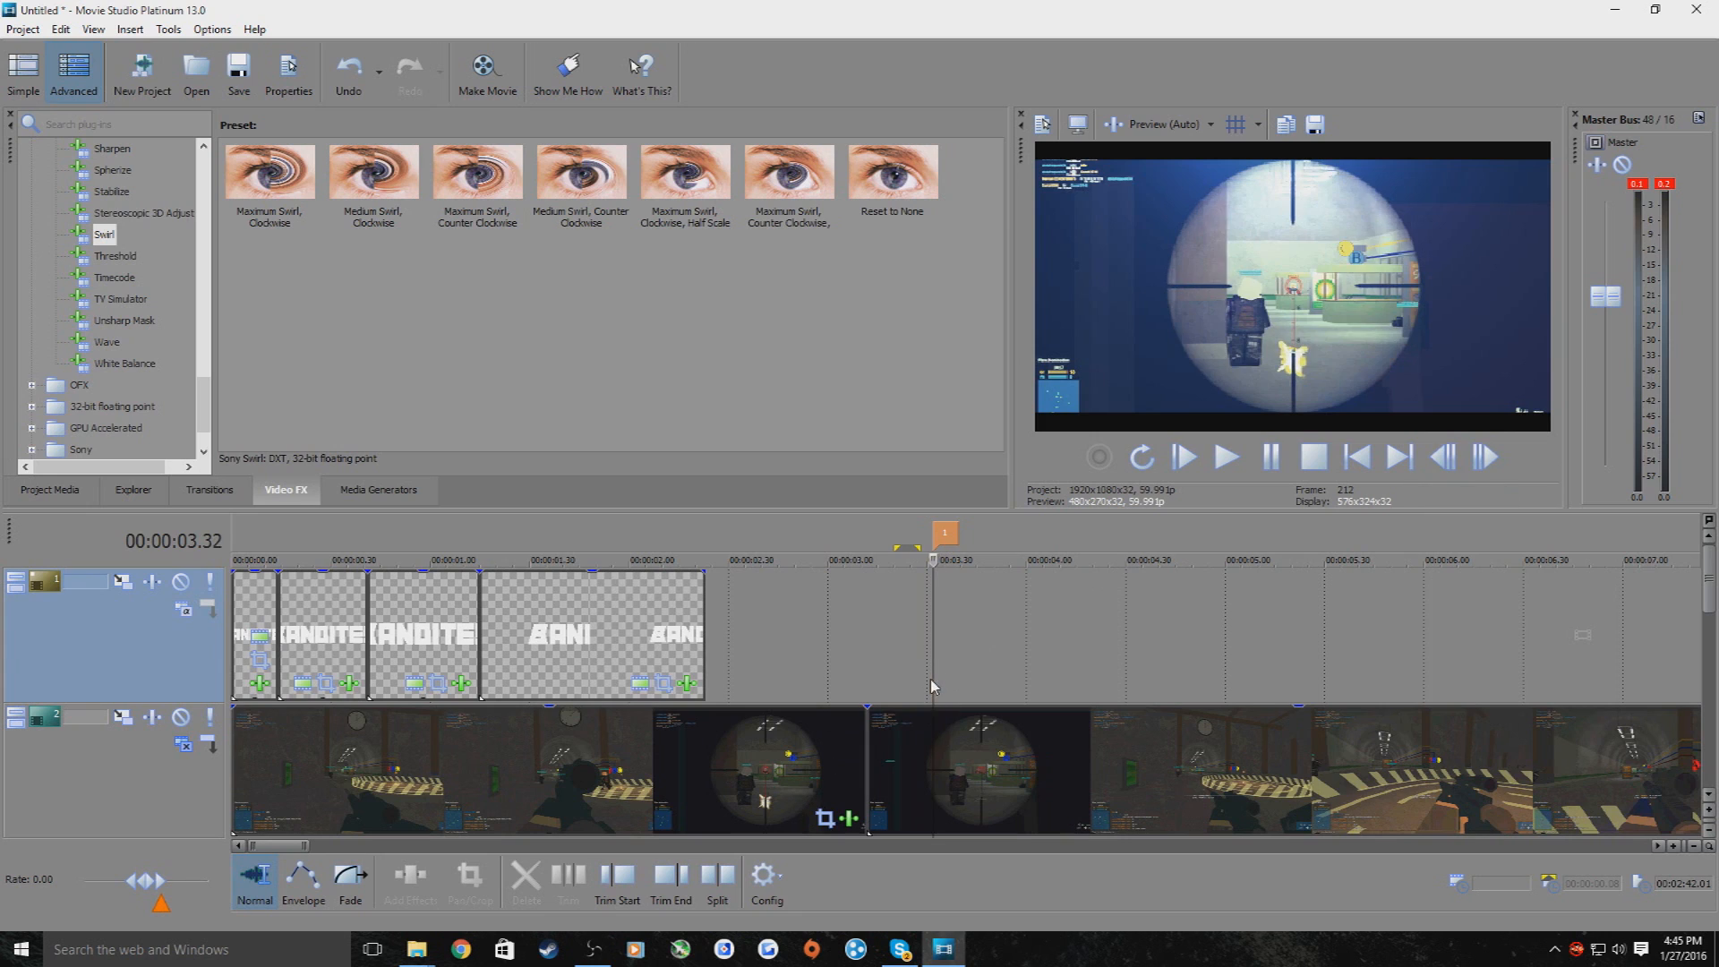
click(1488, 457)
click(1488, 457)
click(1488, 457)
click(1489, 470)
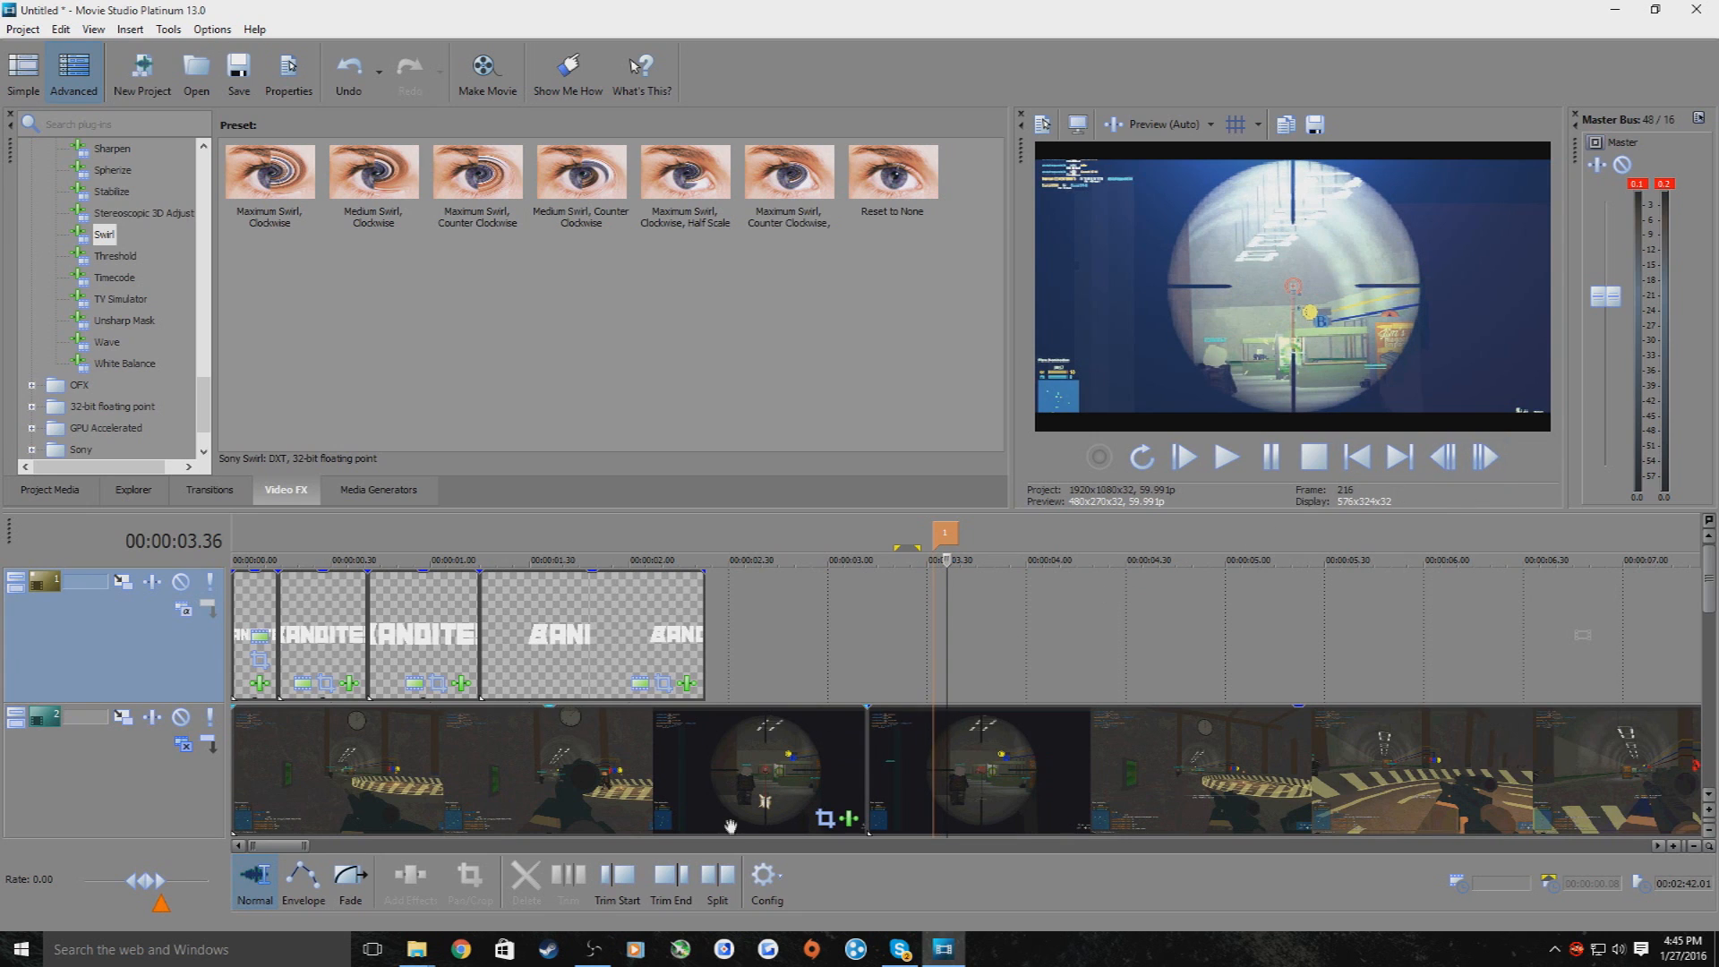
click(732, 873)
Advance frame by frame to 00:00:04.05 and split the gameplay clip there
click(1499, 450)
click(1499, 450)
click(1500, 451)
click(1500, 451)
click(1499, 451)
click(1500, 450)
click(1500, 450)
click(1500, 451)
click(1488, 457)
click(1488, 457)
click(1488, 456)
click(1488, 457)
click(1489, 457)
click(1488, 457)
click(1488, 457)
click(1488, 456)
click(1486, 457)
click(1486, 457)
click(1486, 456)
click(1487, 456)
click(1487, 456)
click(726, 877)
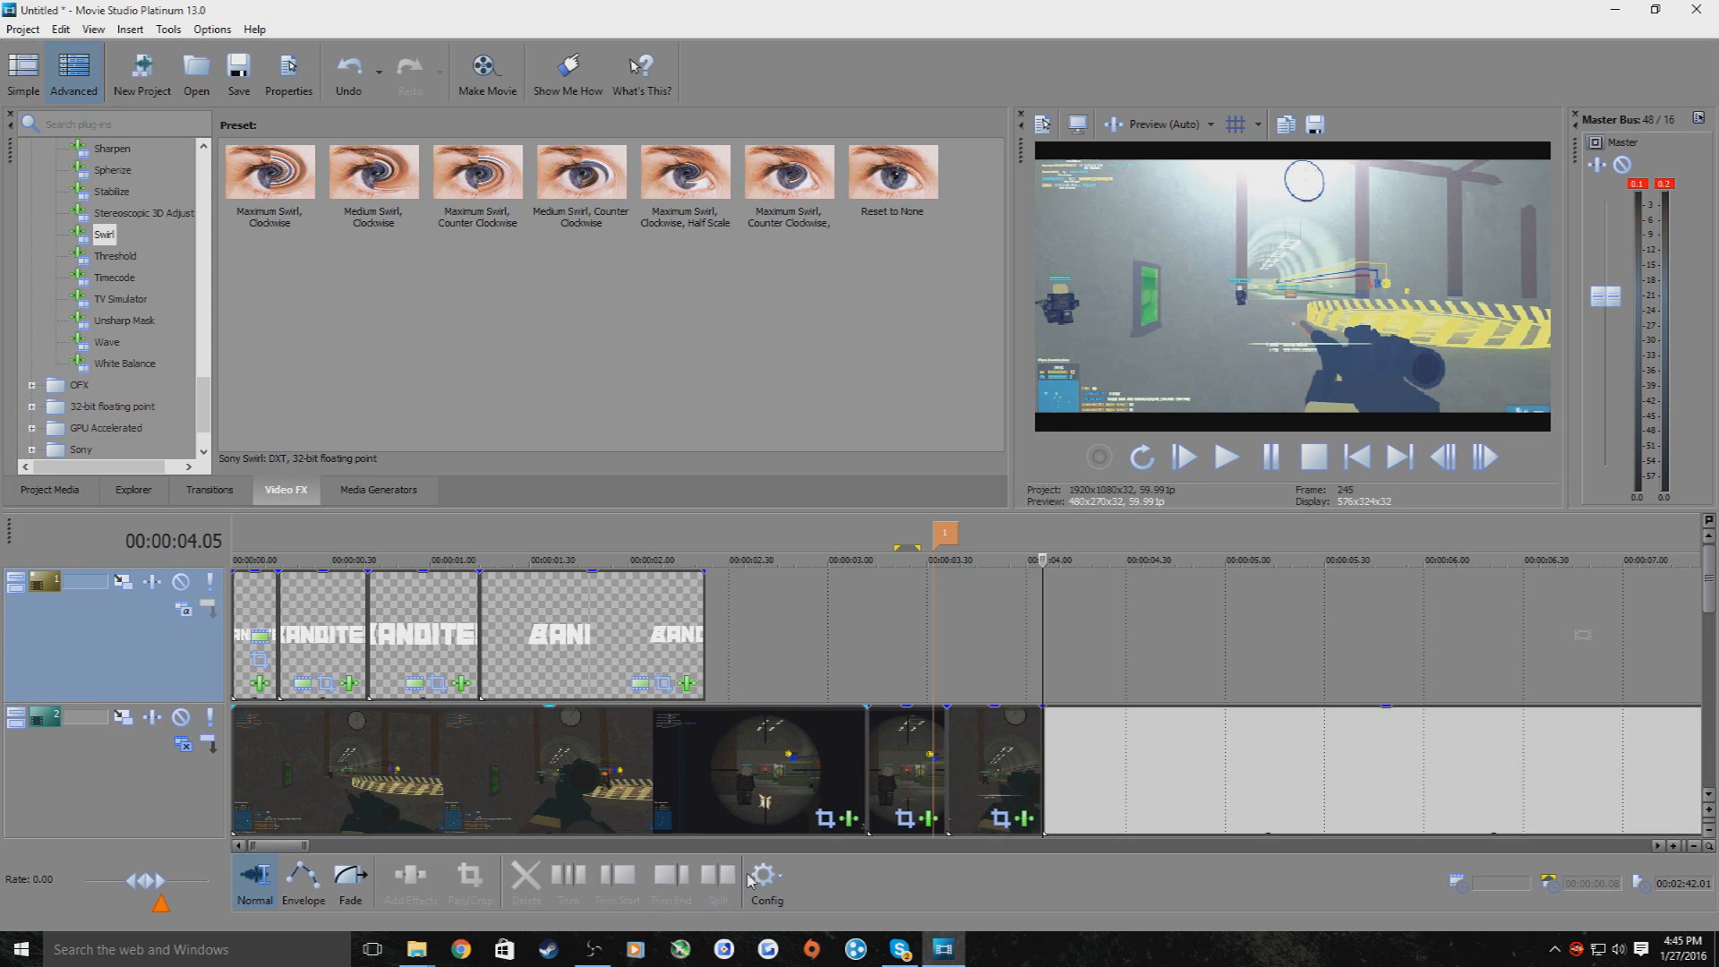
Apply the default Stereoscopic 3D Adjust effect to the gameplay piece starting at 00:00:03.36, with a starting horizontal offset of 0.0357
click(950, 701)
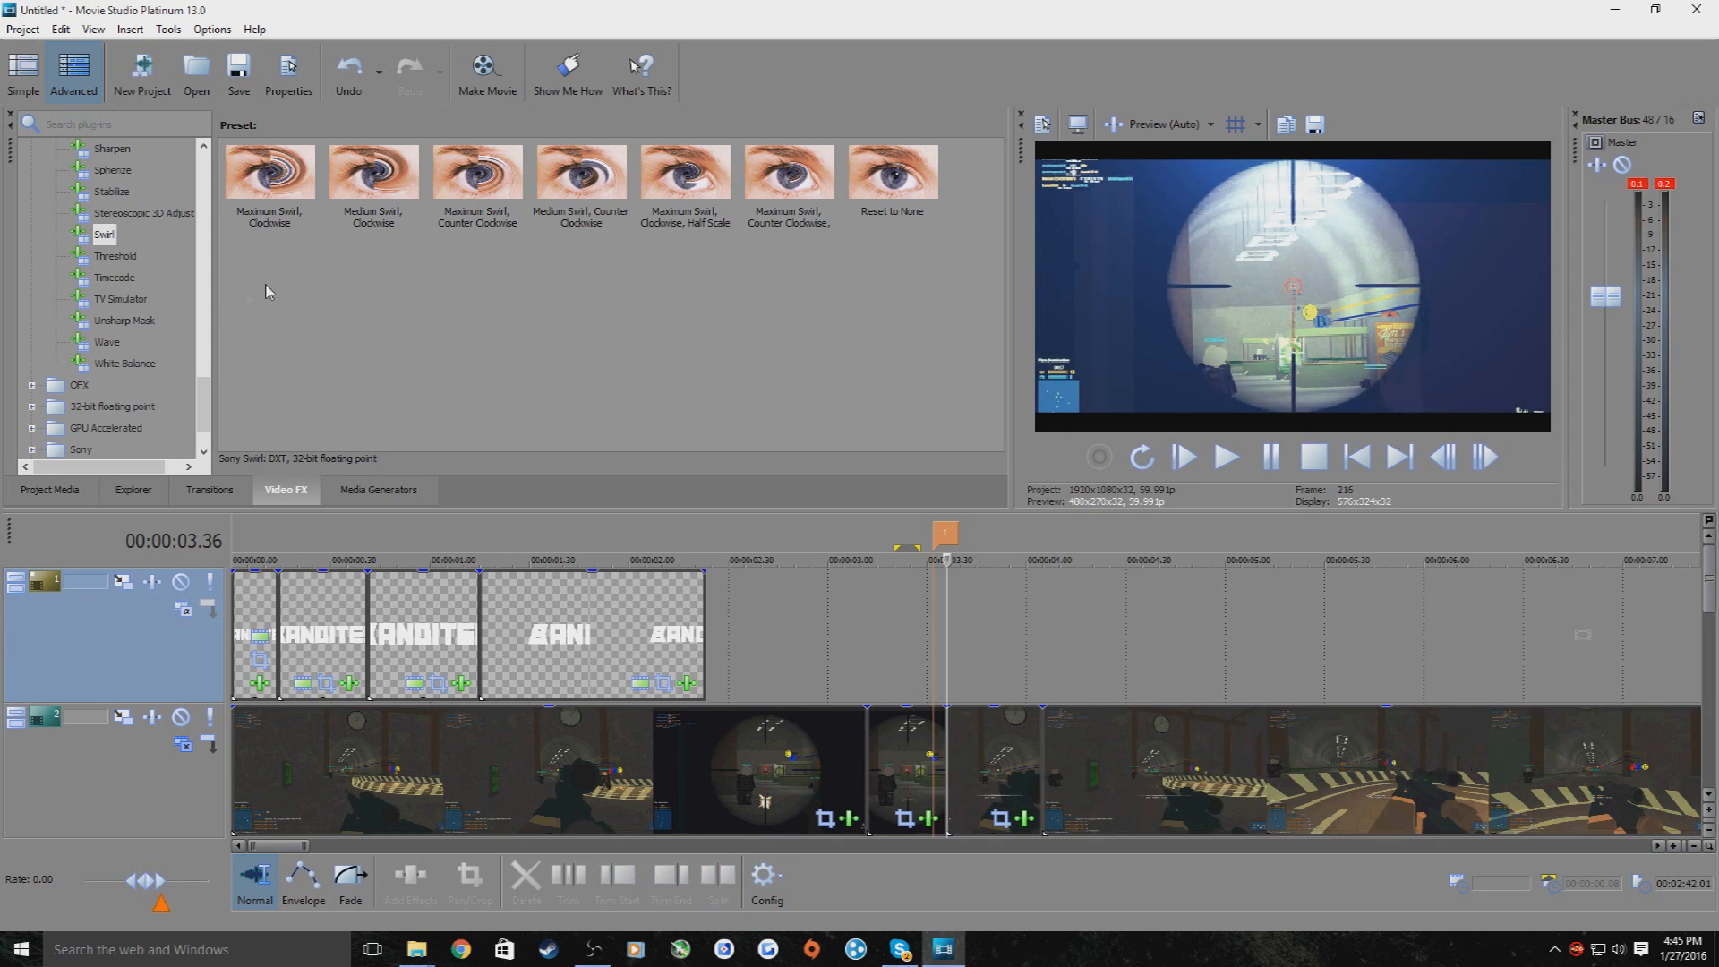
scroll(204, 359, up, 3)
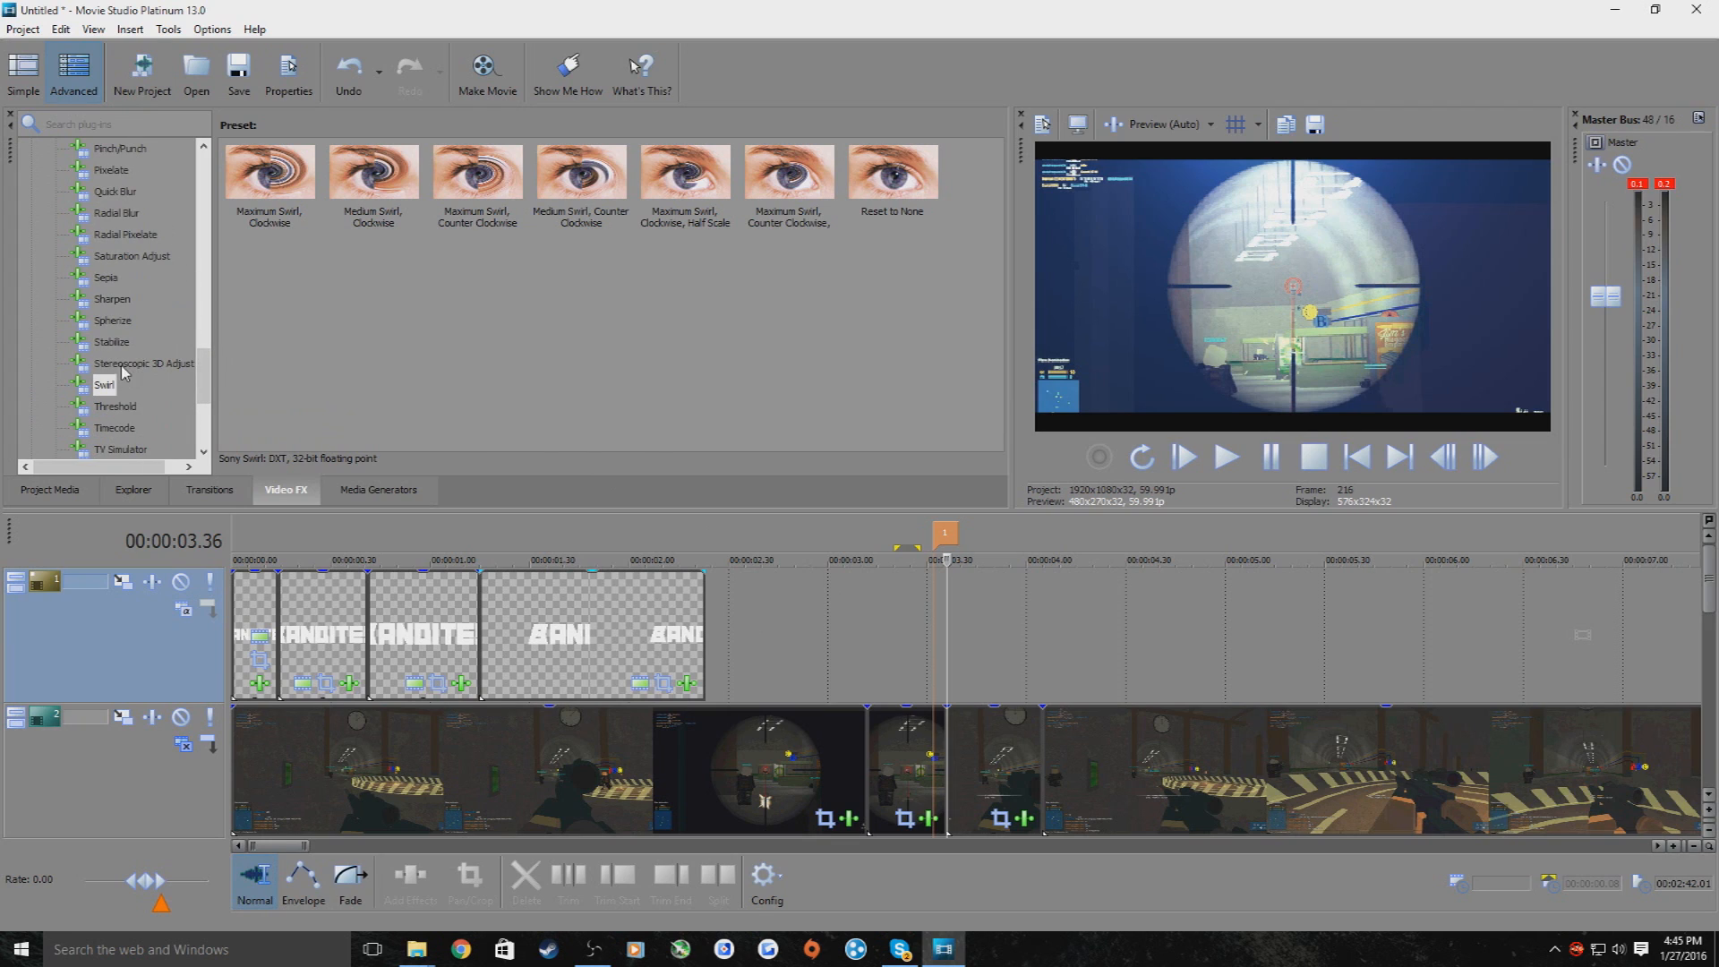
click(125, 367)
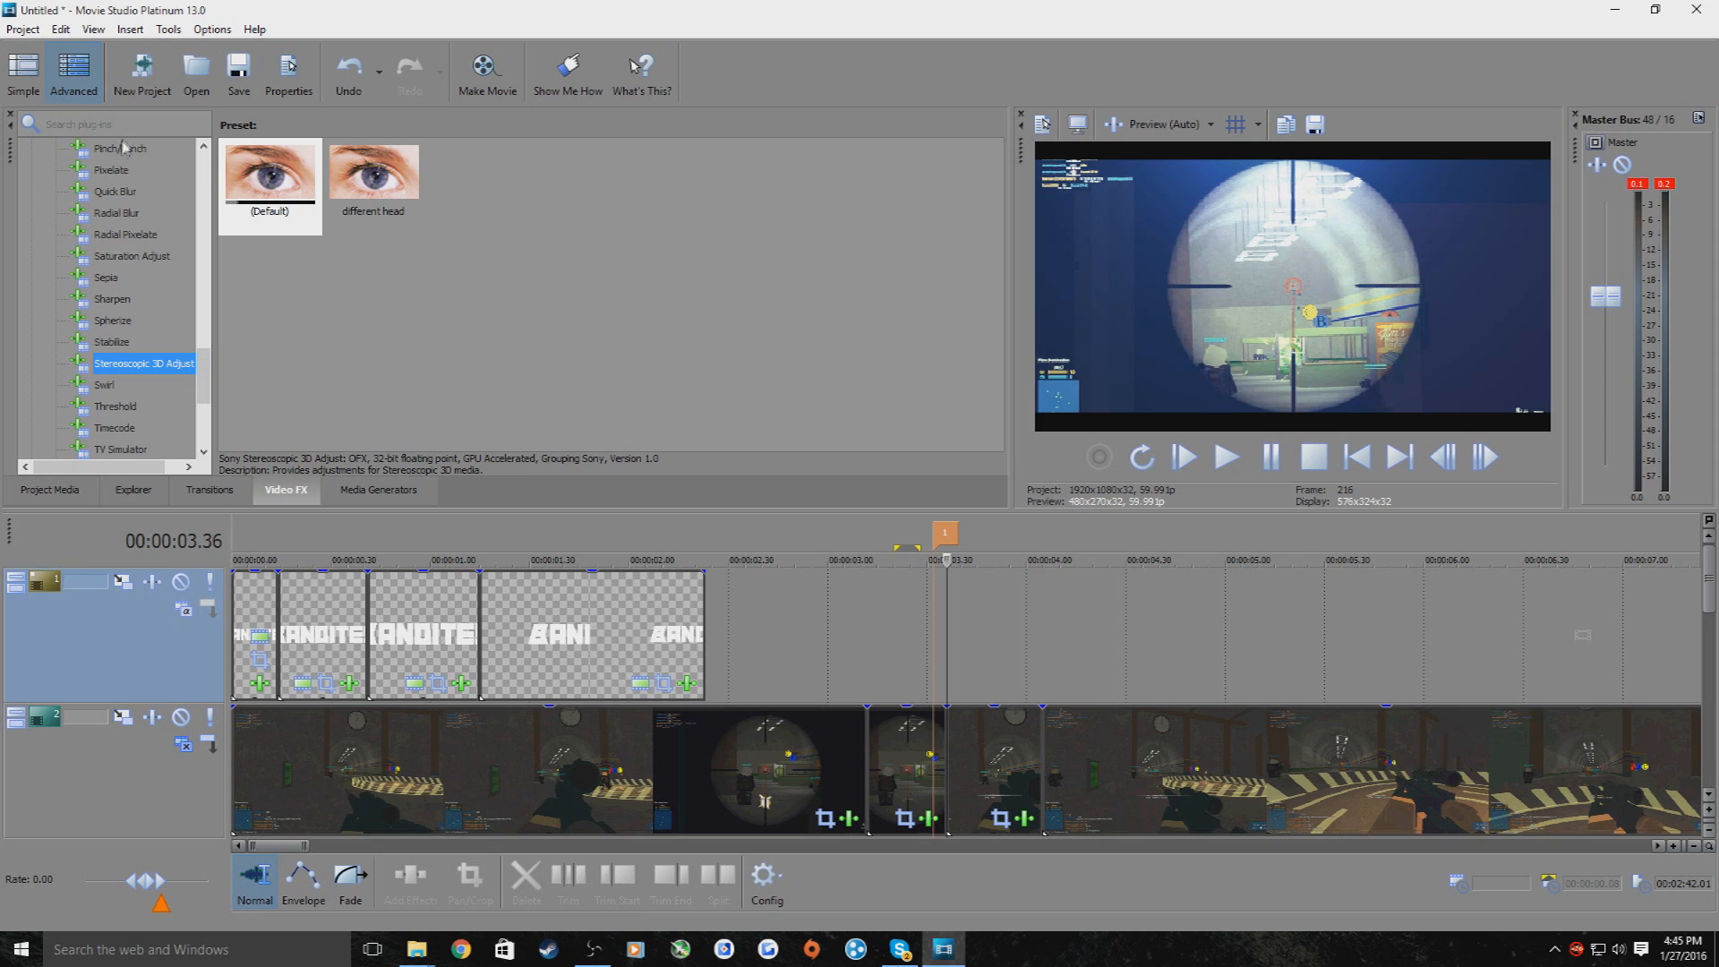
drag(263, 188, 1012, 730)
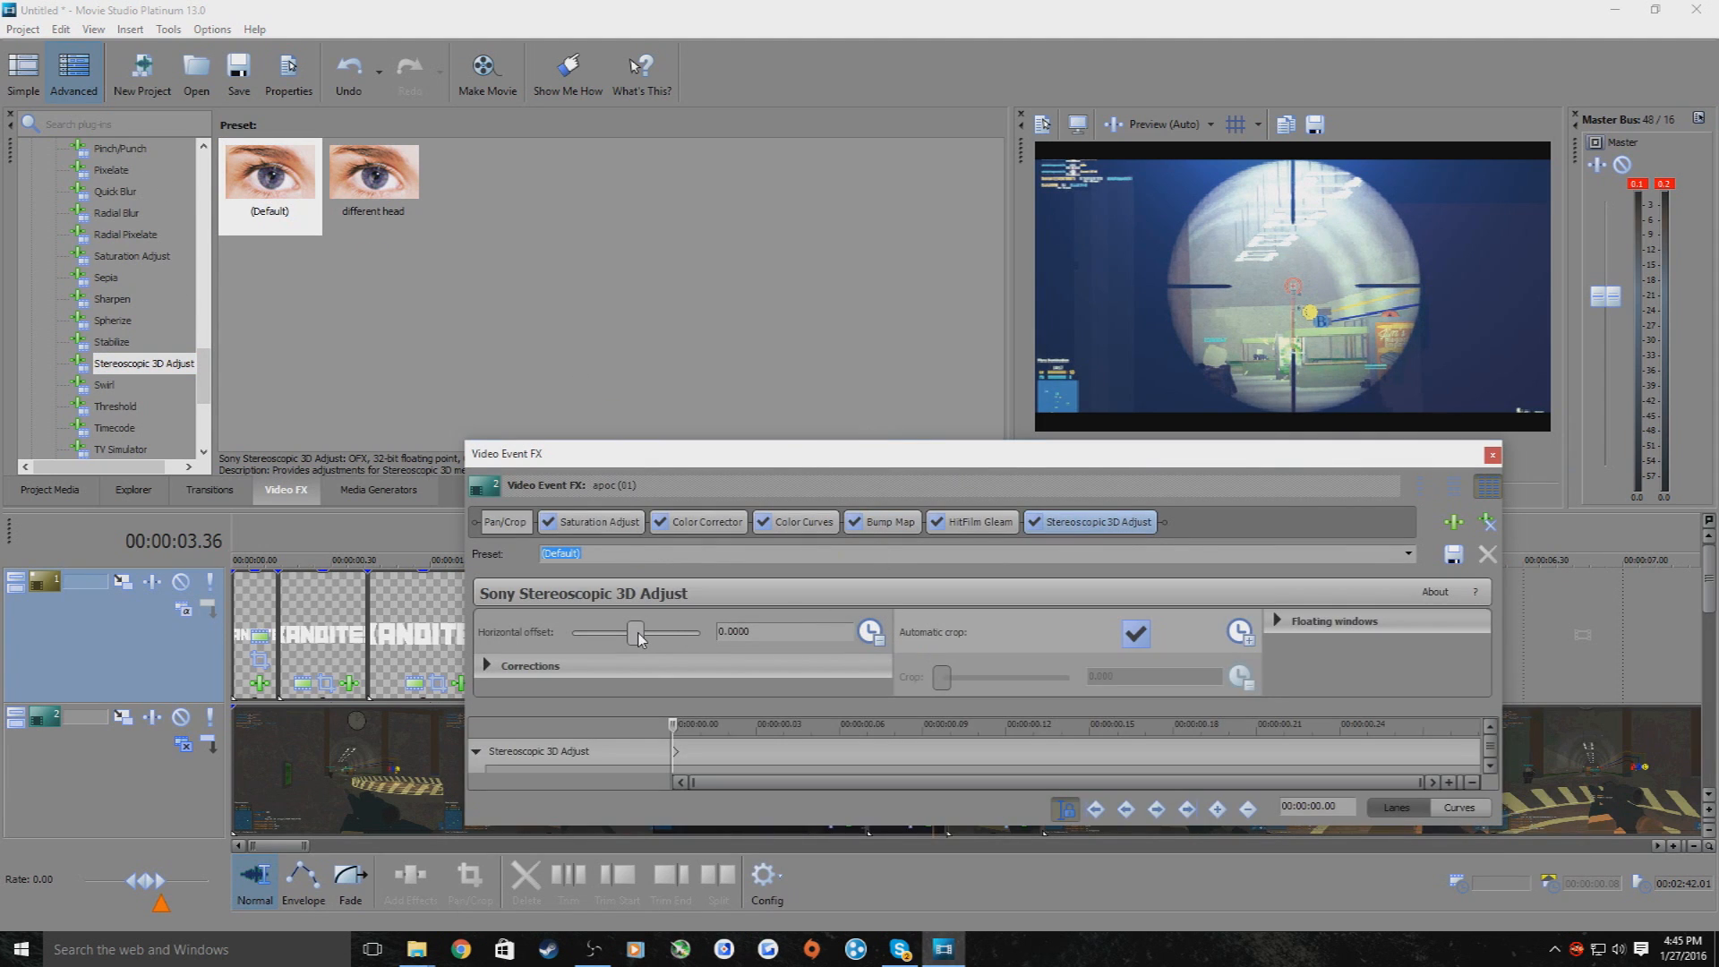
drag(638, 634, 658, 634)
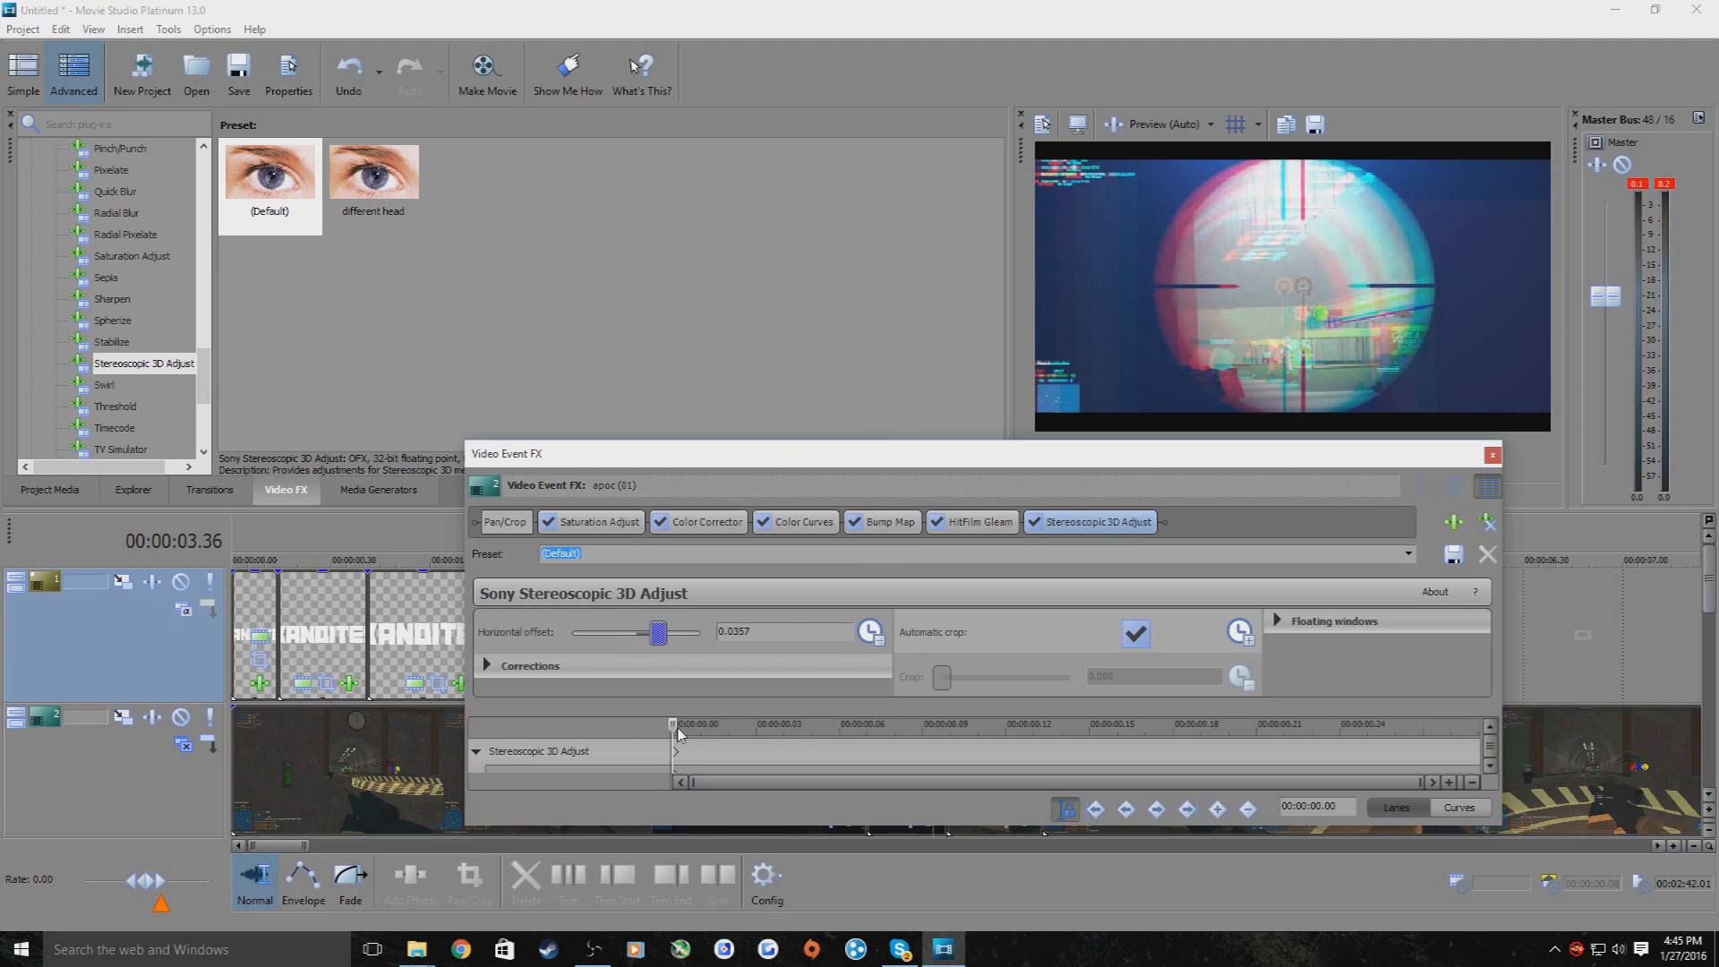
Keyframe the horizontal offset to 0.0916 at 00:00:00.11 and 0.0063 at 00:00:00.27, and close the effect settings
drag(677, 734, 978, 725)
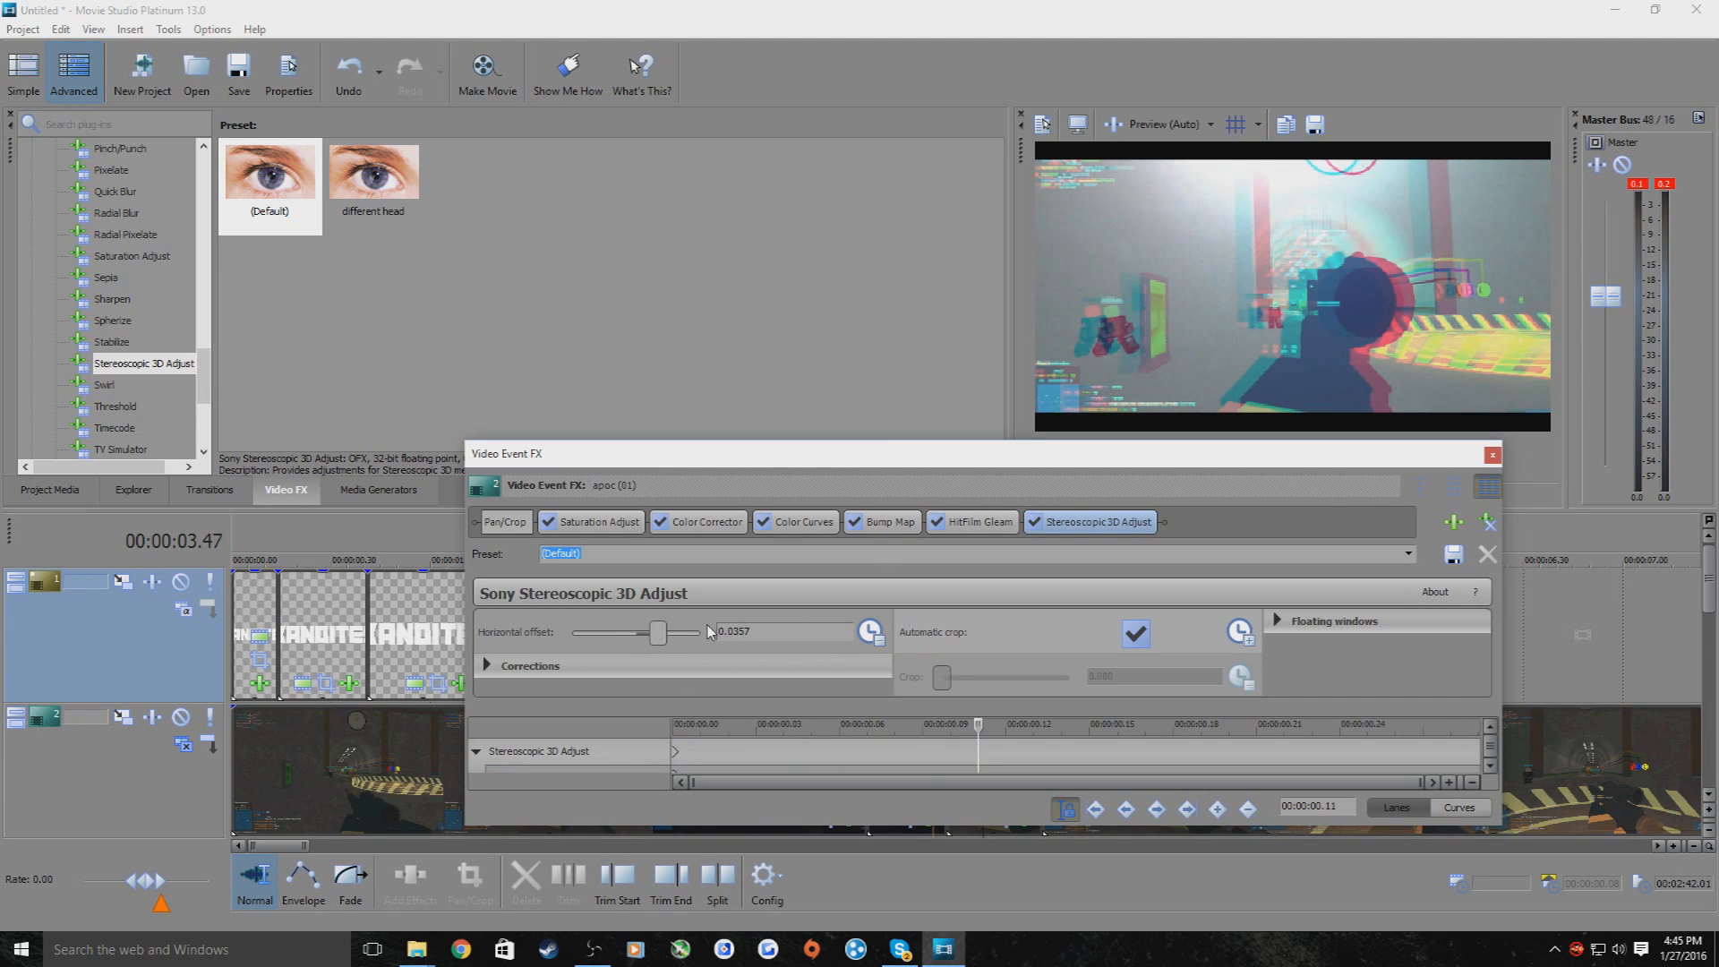
drag(669, 636, 696, 634)
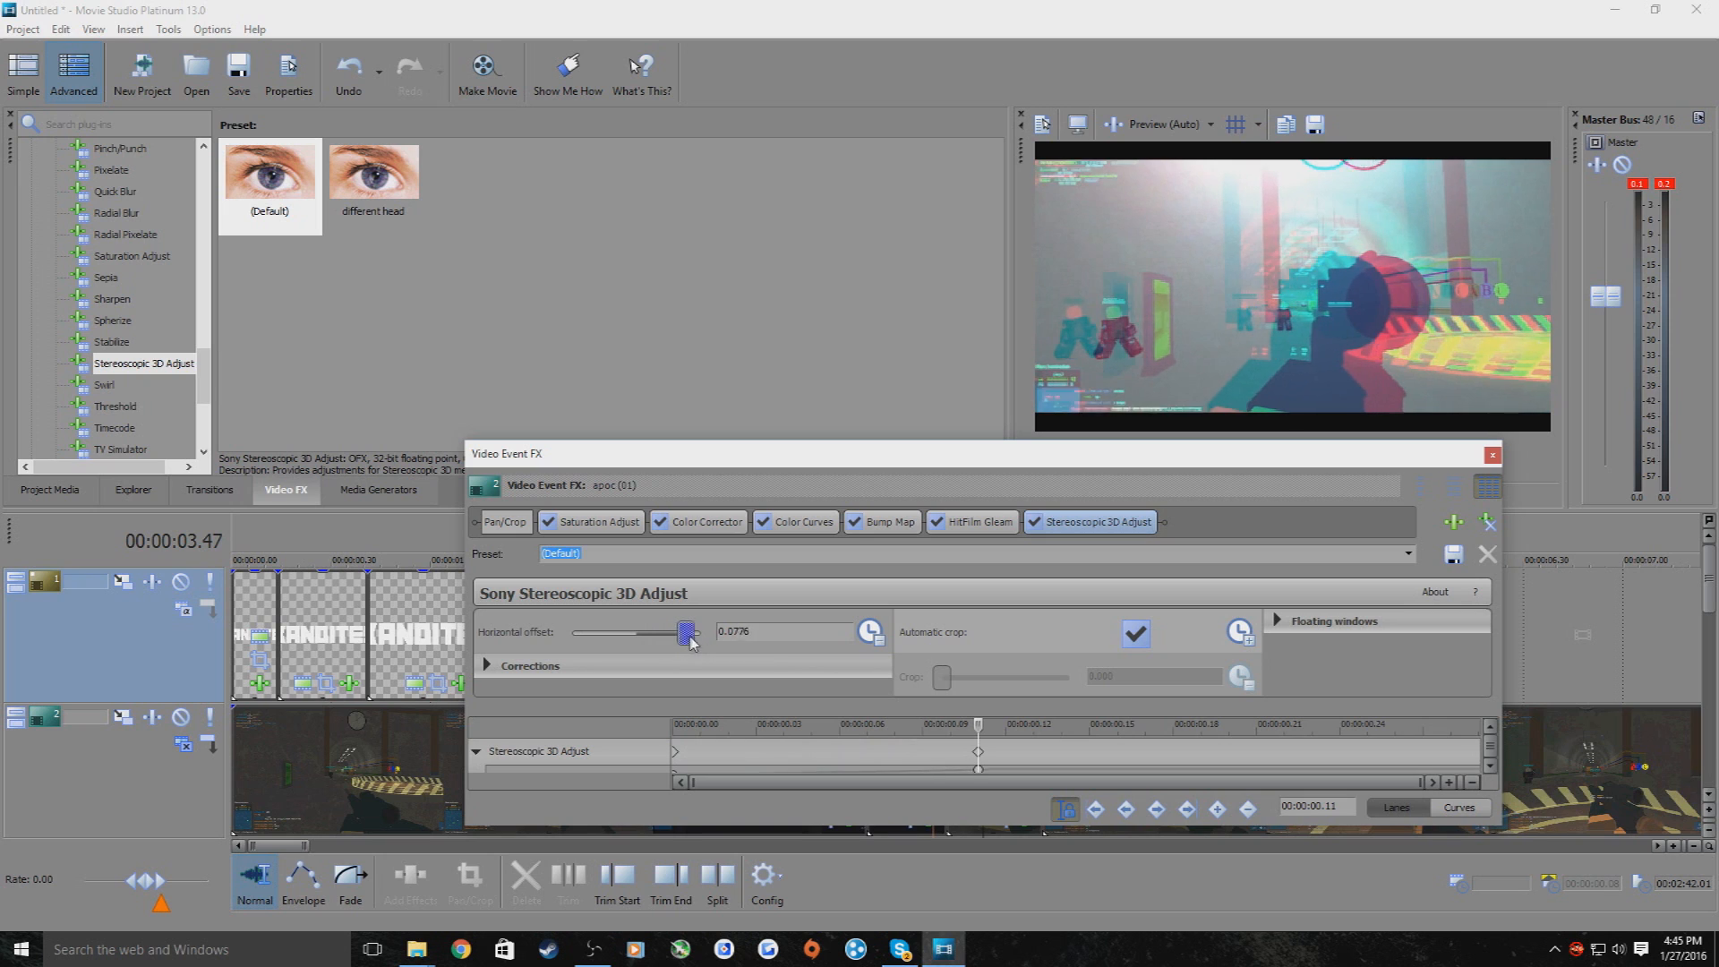
click(1424, 727)
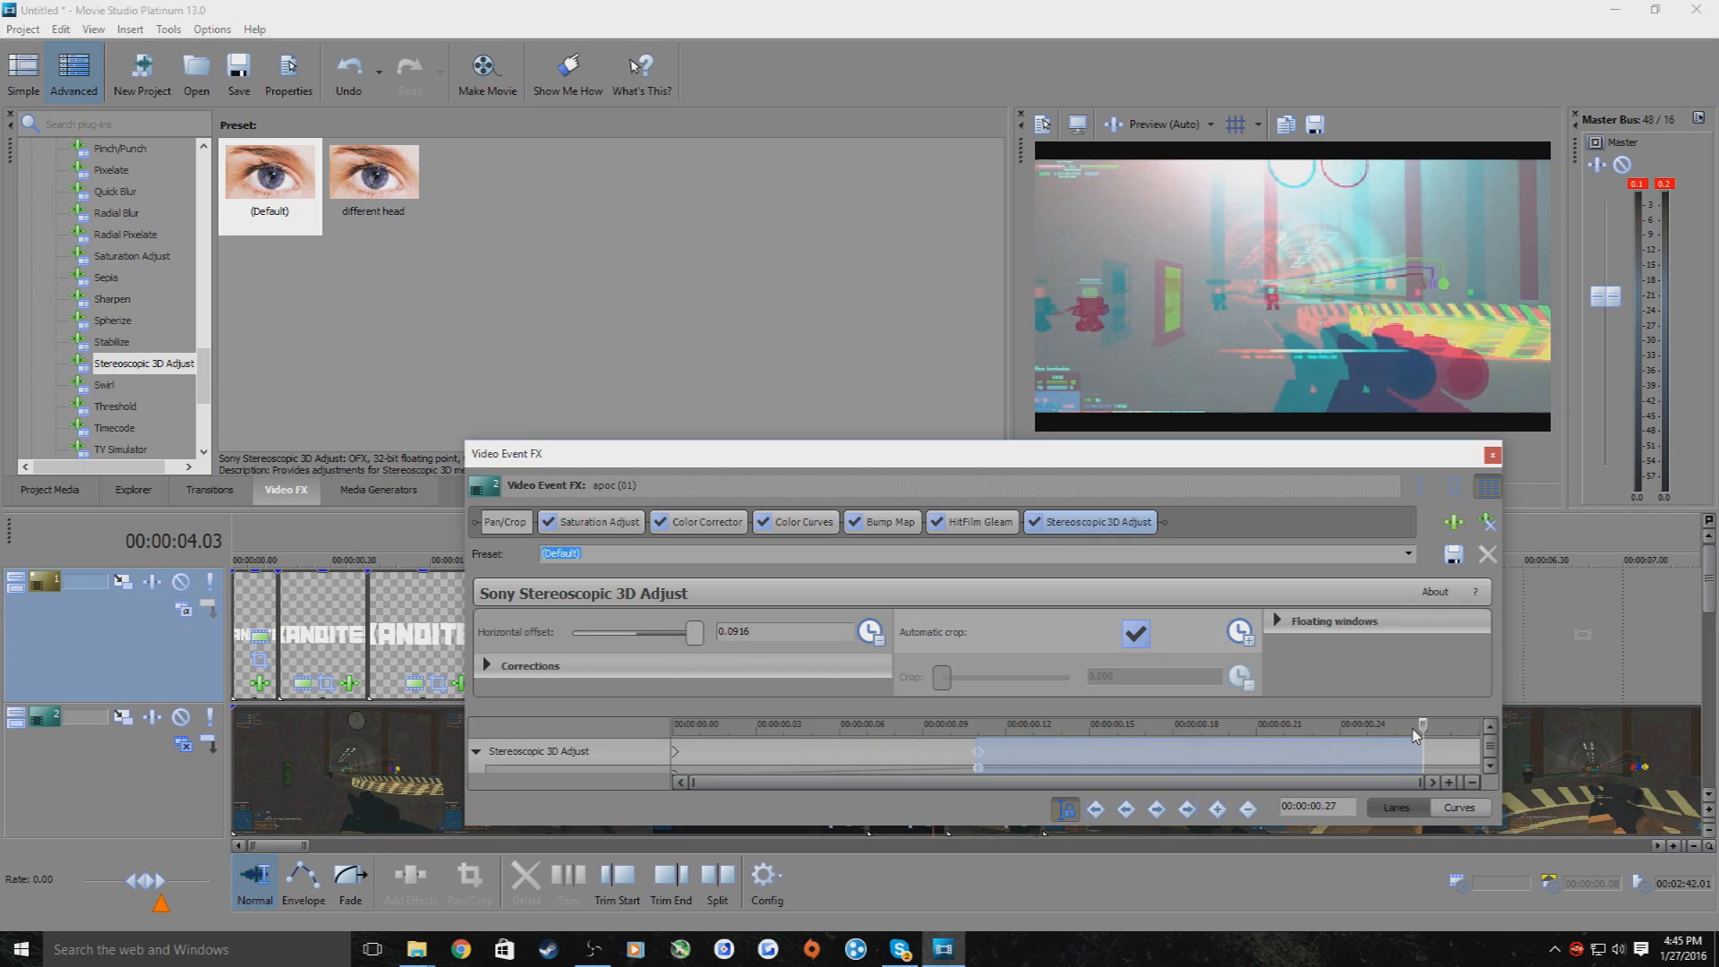
drag(695, 633, 639, 644)
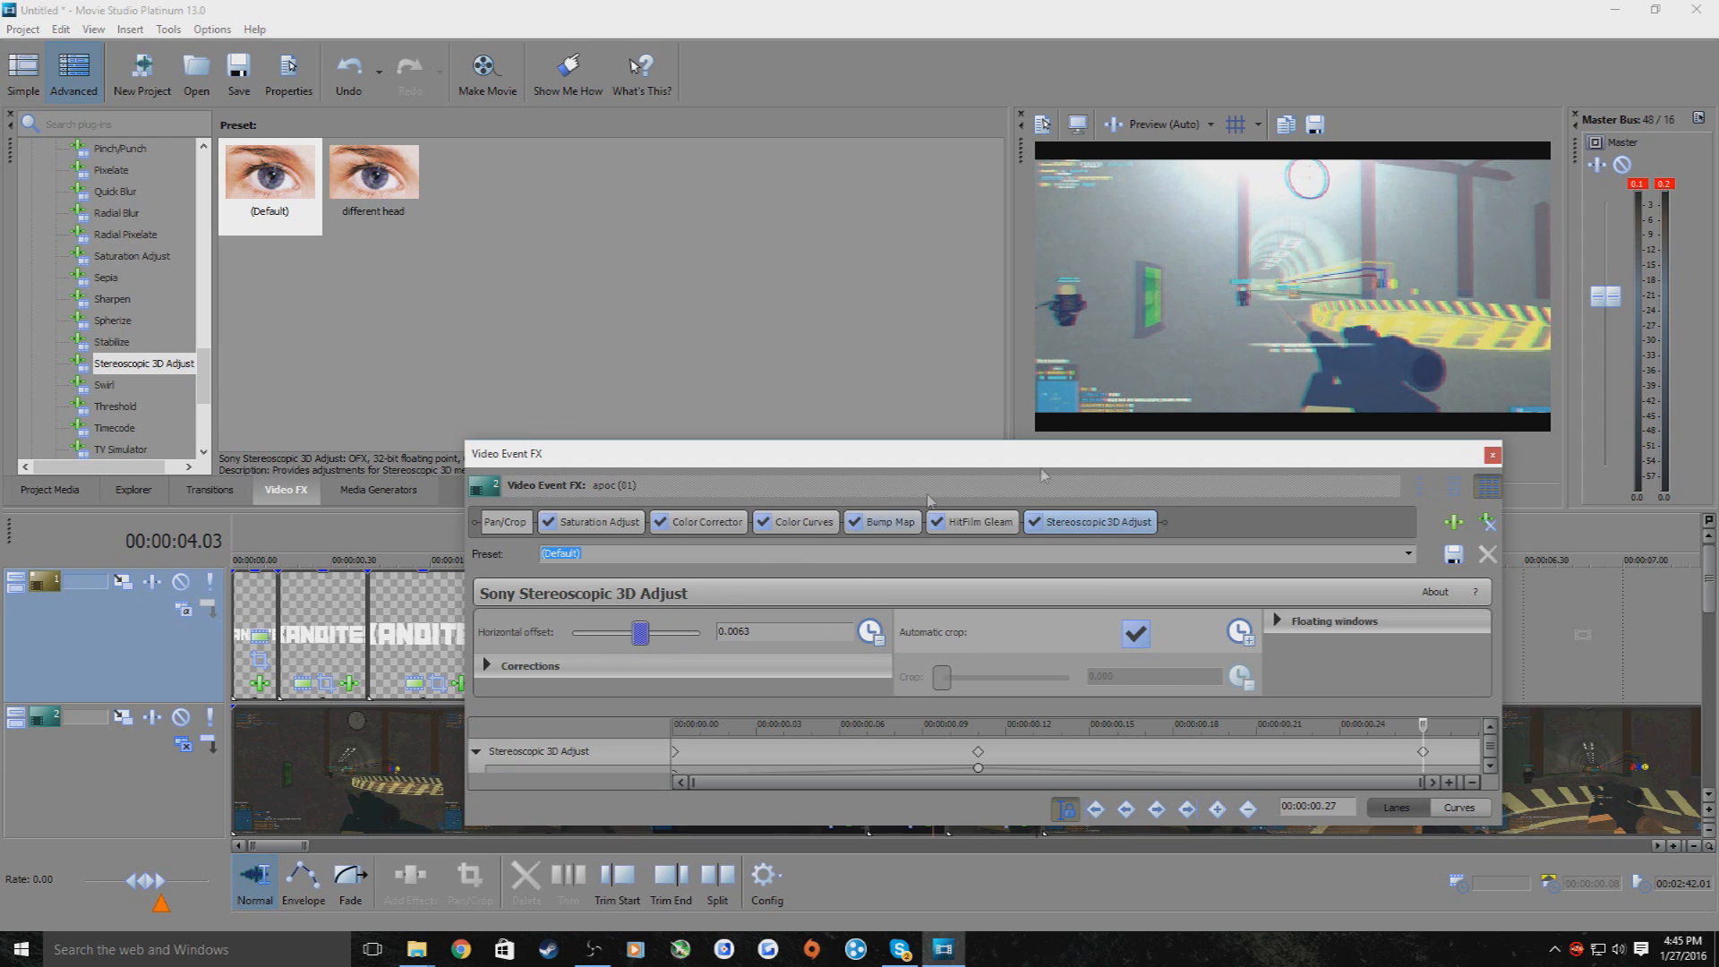
click(1492, 454)
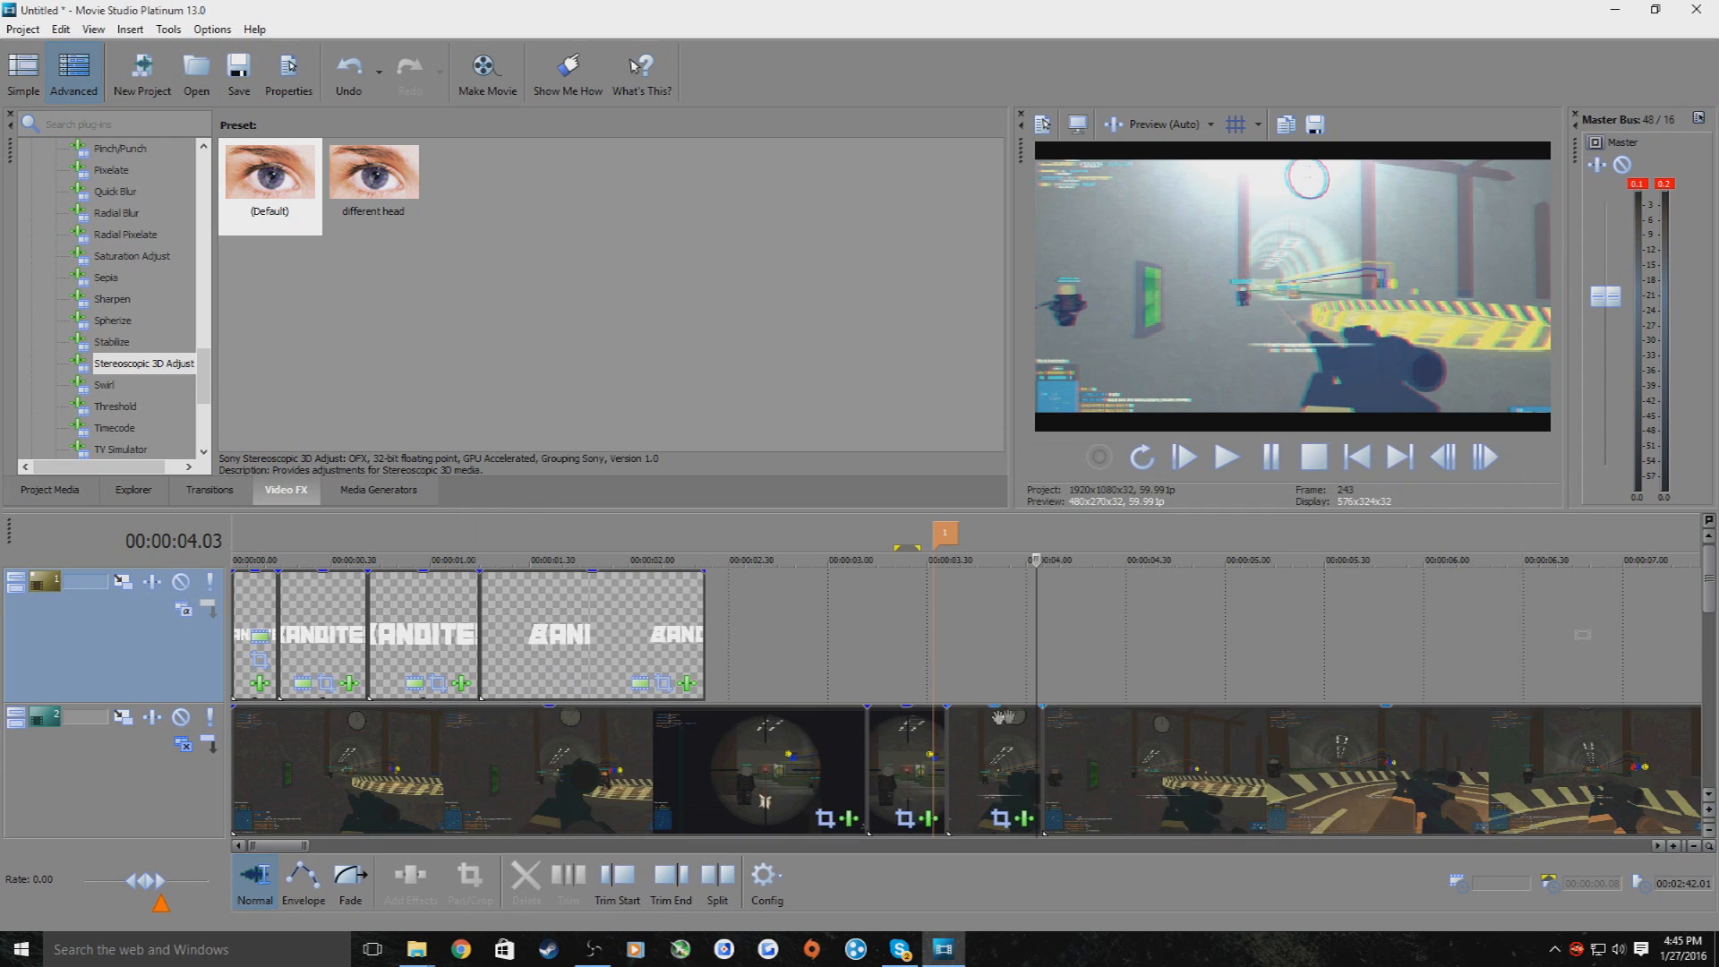
Play the kill repeatedly to check the 3D offset effect after the shot
key(space)
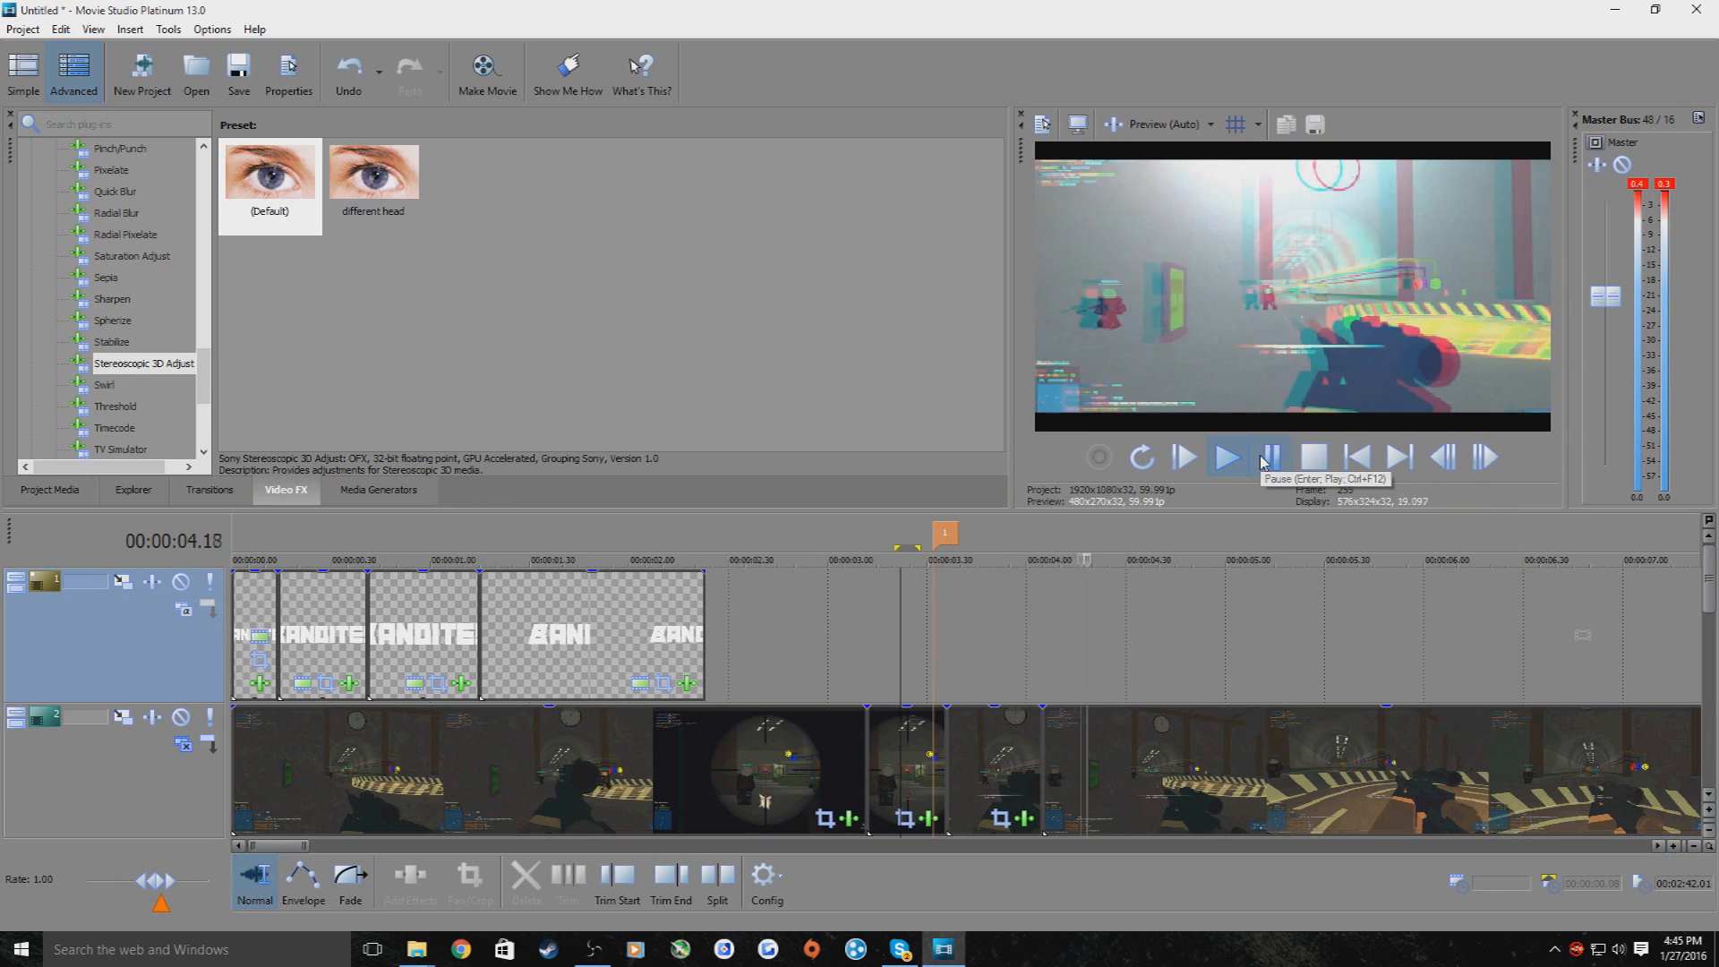
key(space)
click(1227, 458)
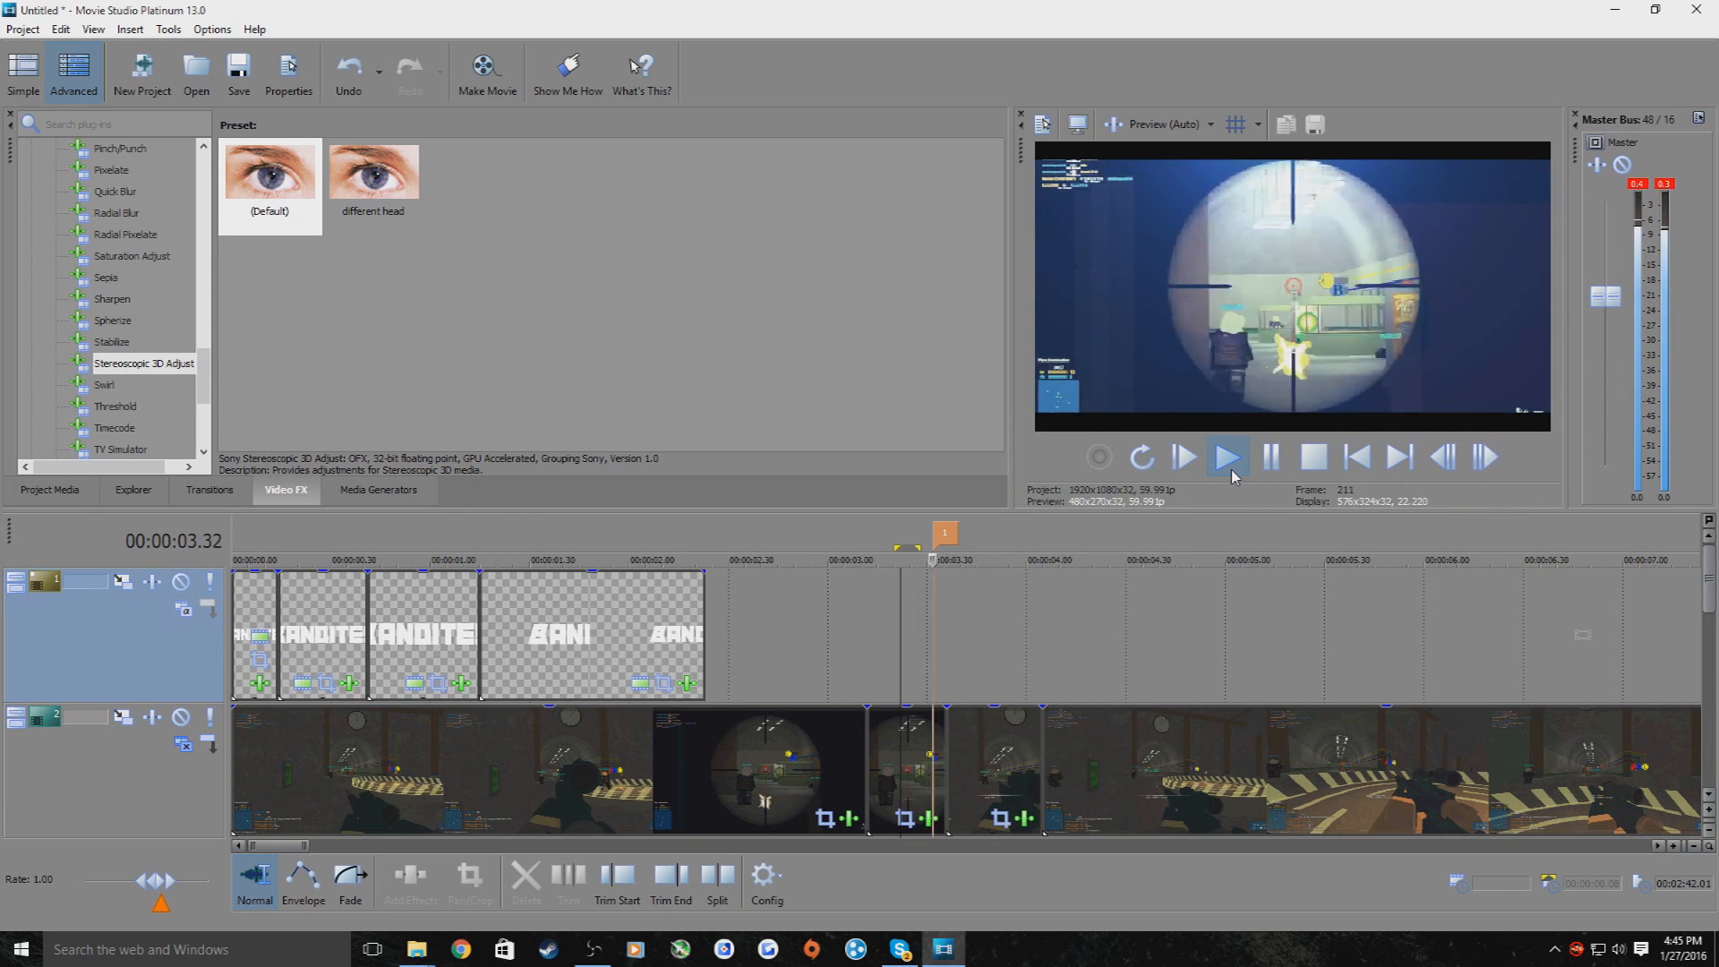
click(1228, 457)
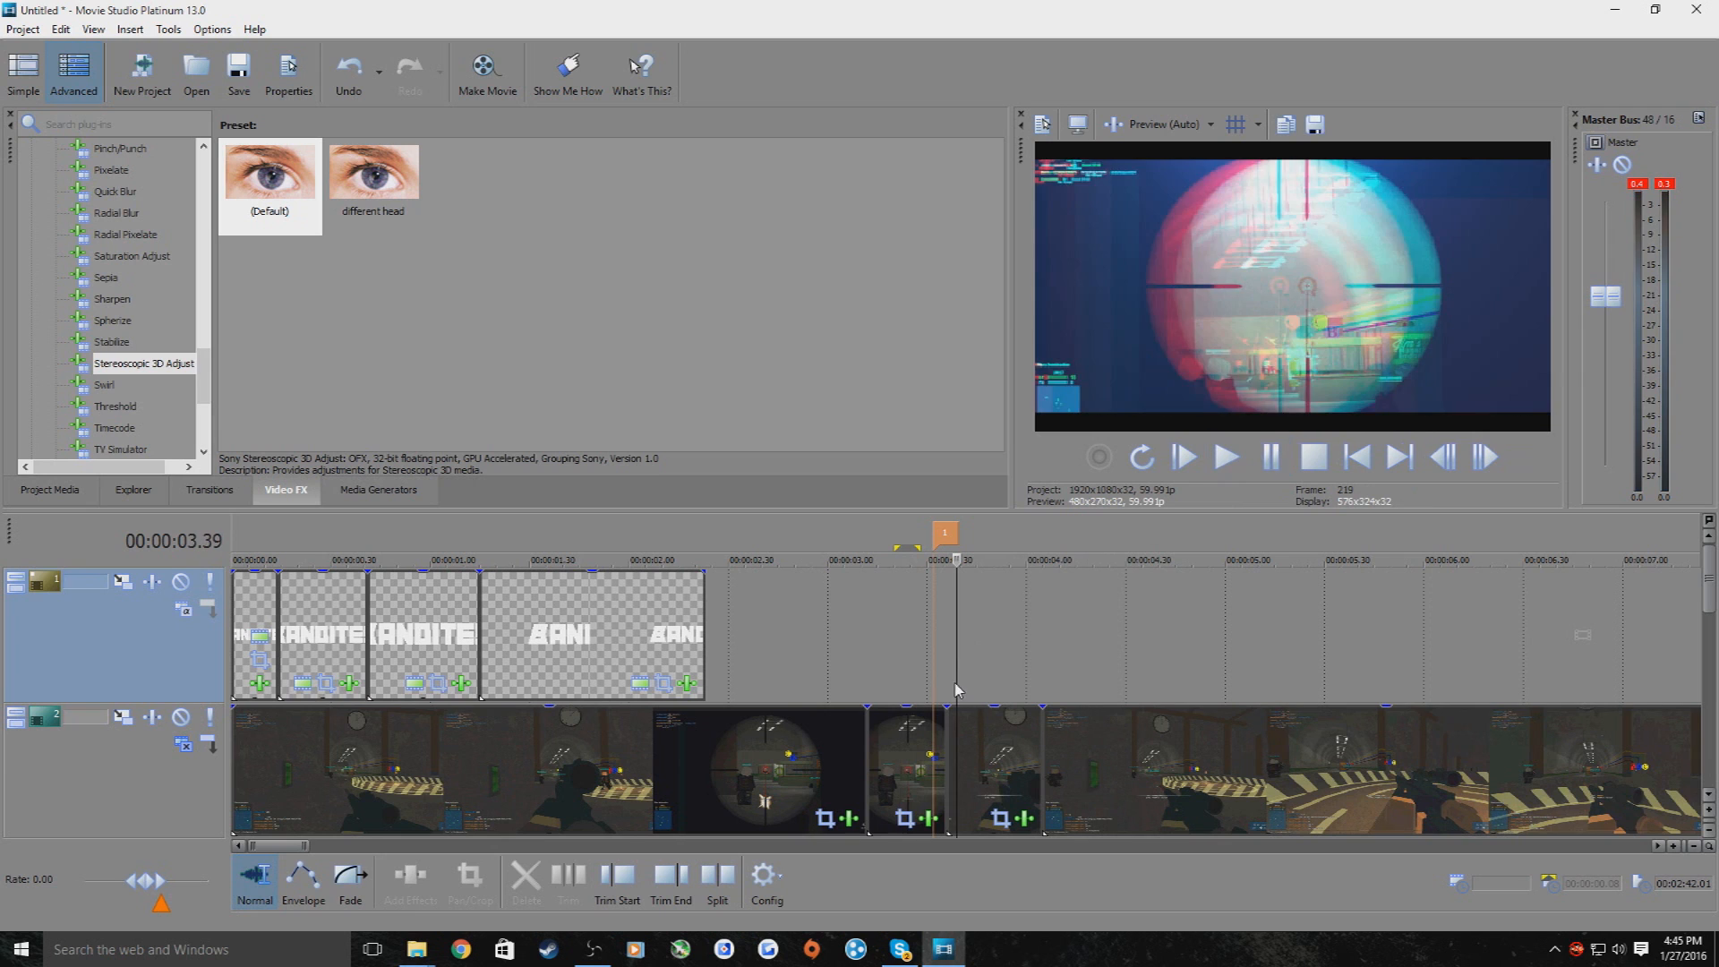
click(1265, 459)
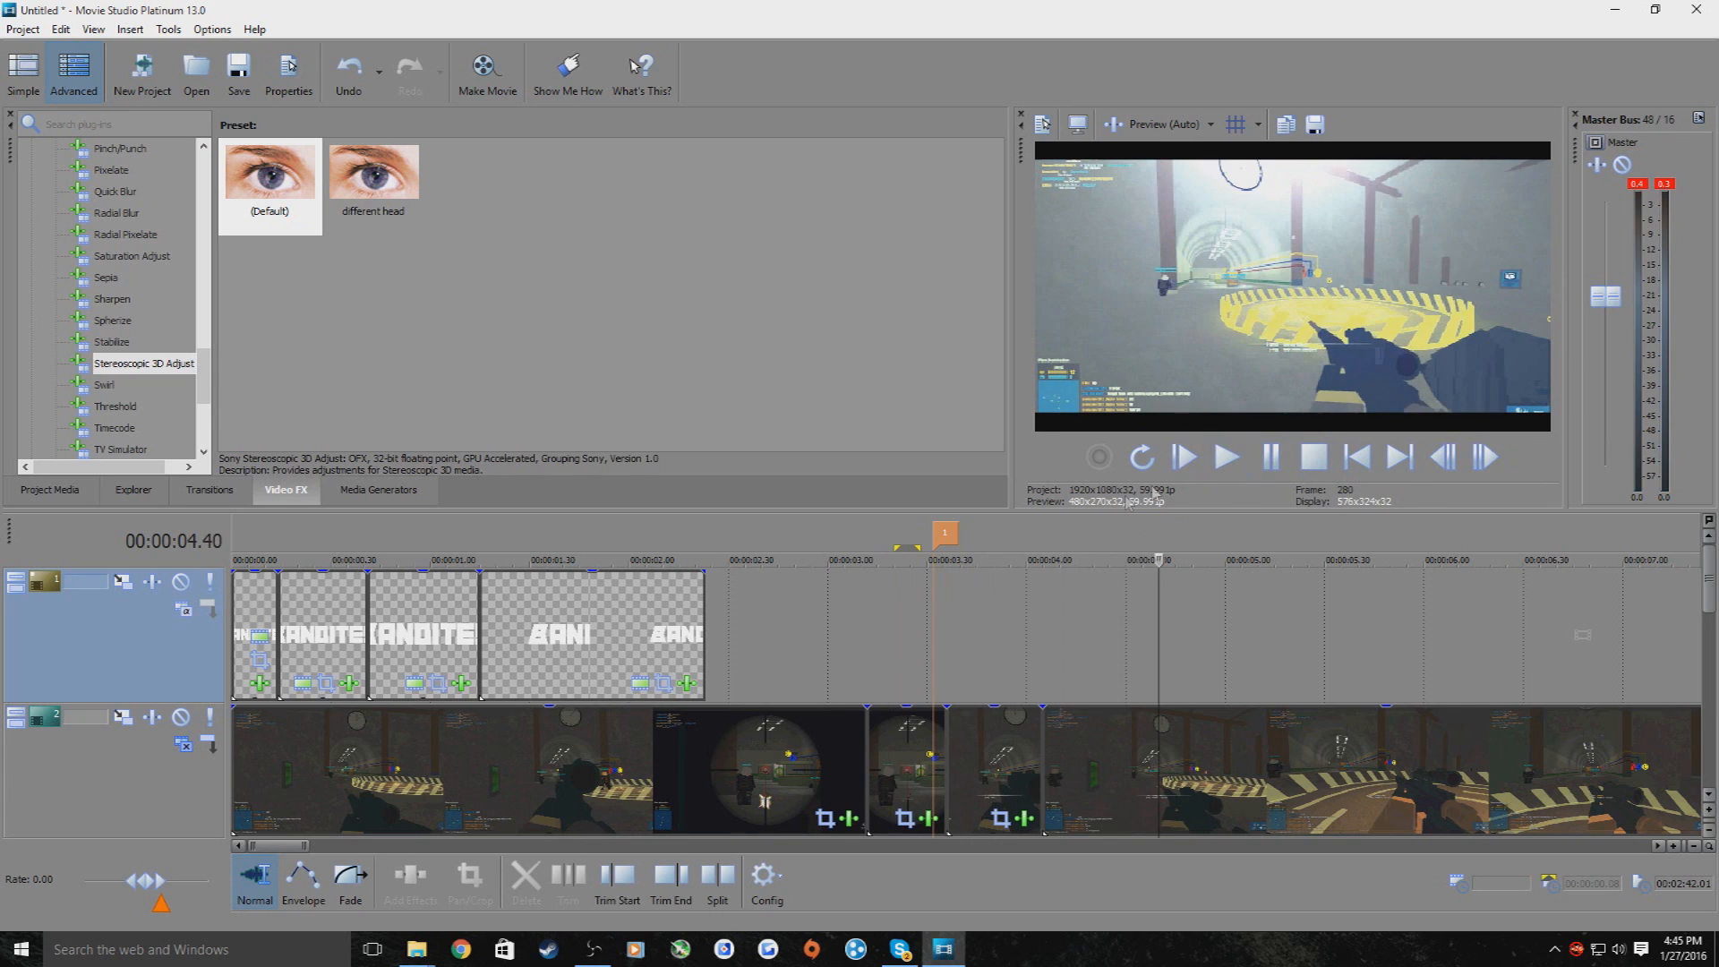
Split the gameplay piece just before the shot, at 00:00:03.29
click(915, 677)
drag(920, 677, 924, 680)
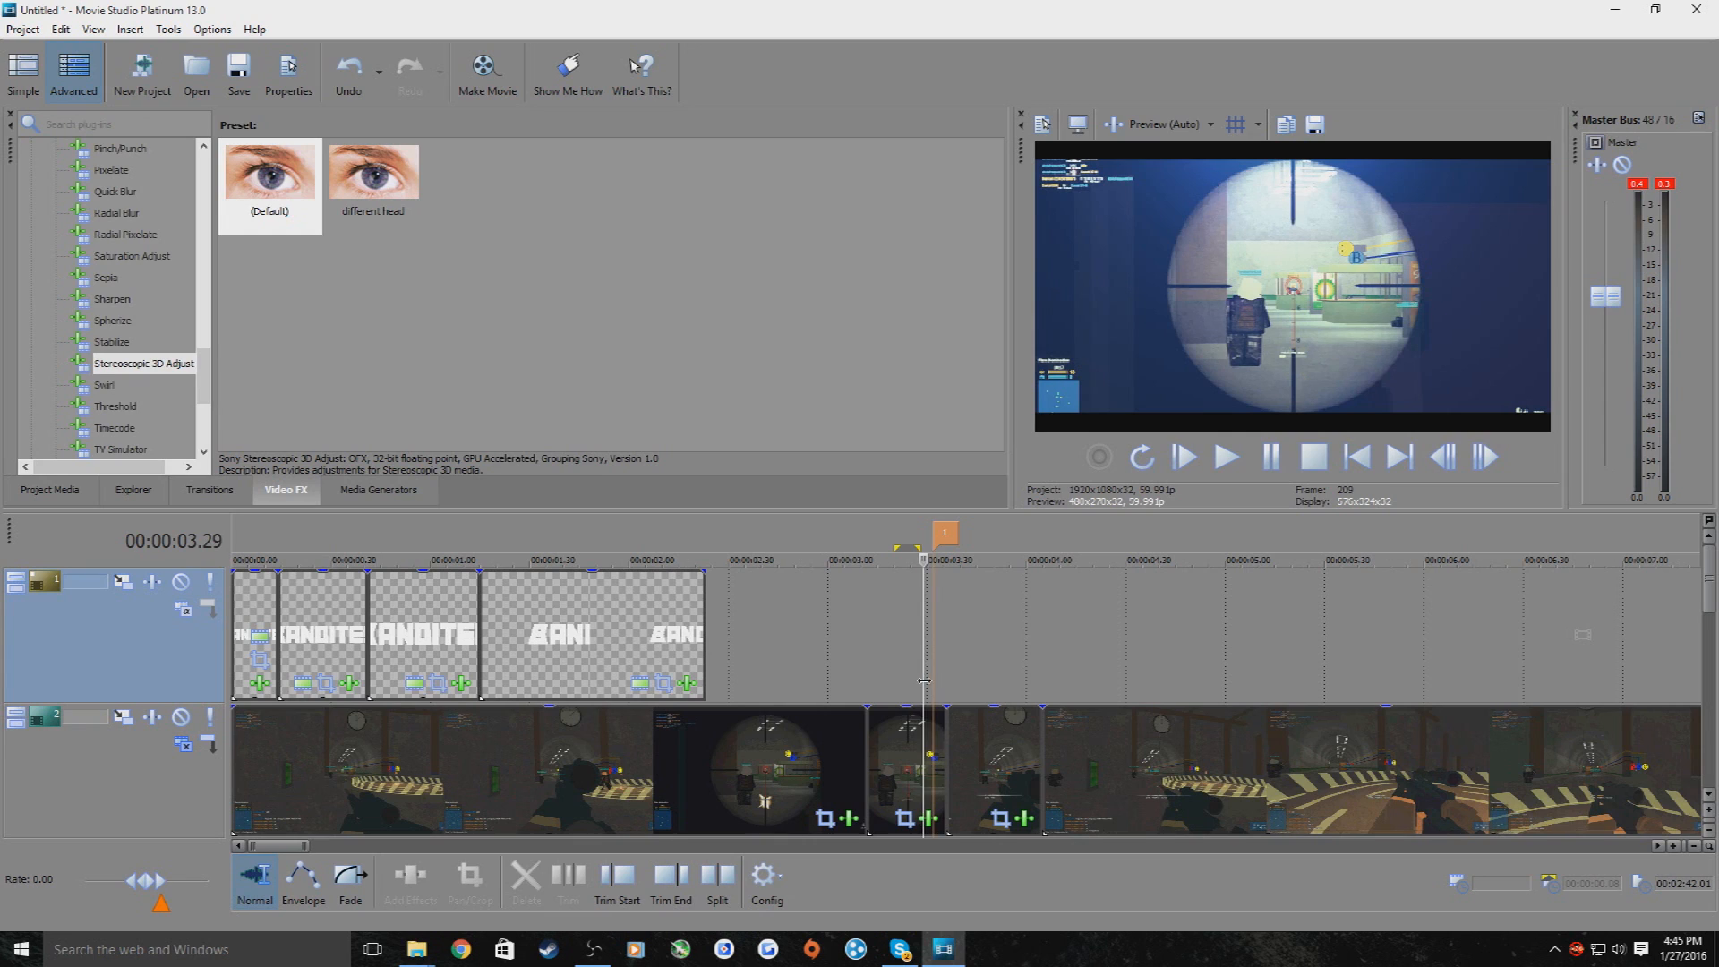
click(730, 900)
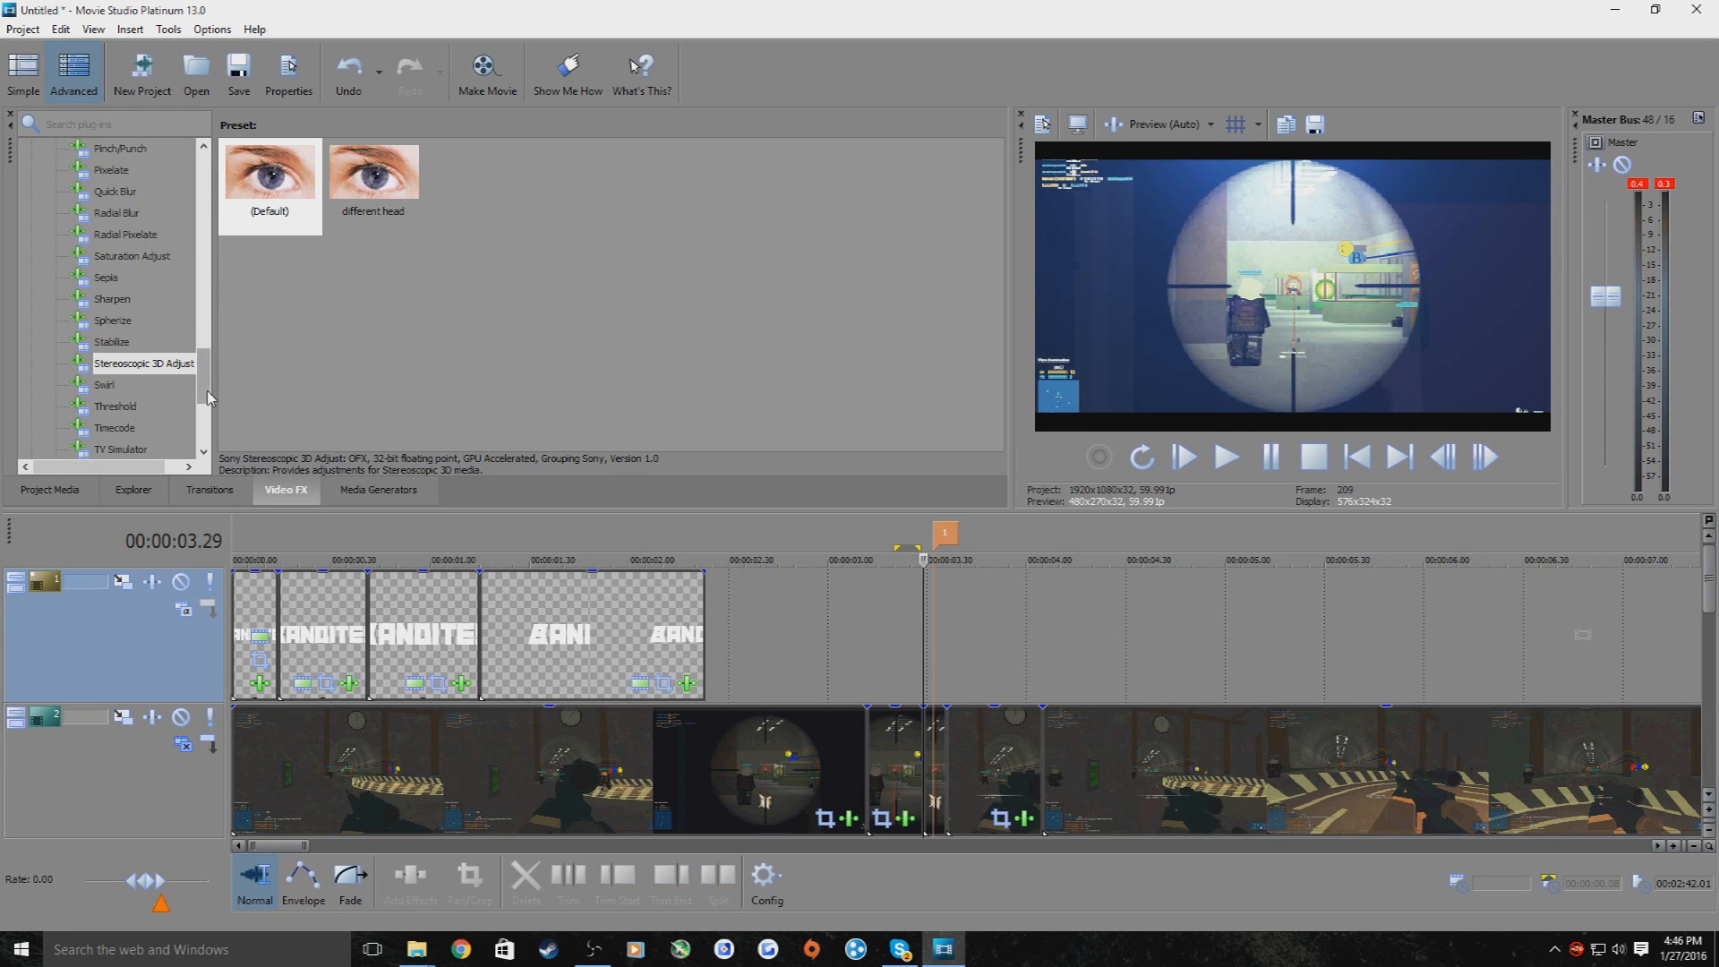
Apply the default Spherize effect to the short piece after 00:00:03.29, and animate its amount starting from 0
drag(207, 398, 208, 404)
click(120, 298)
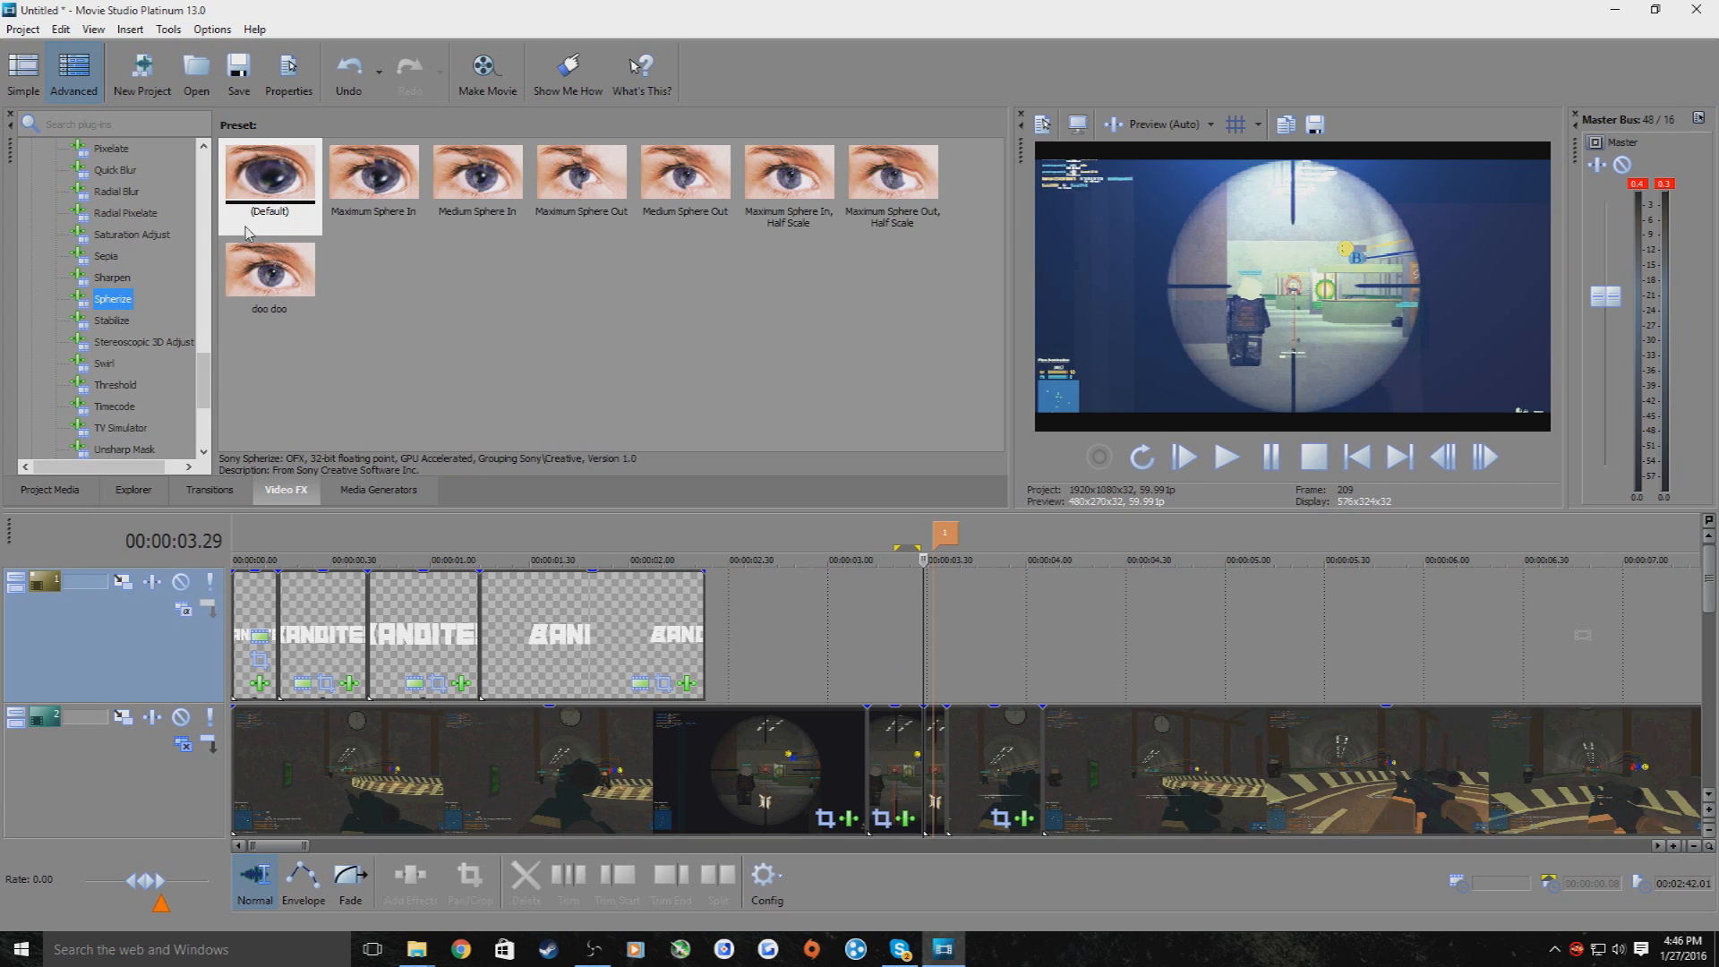
drag(260, 188, 298, 211)
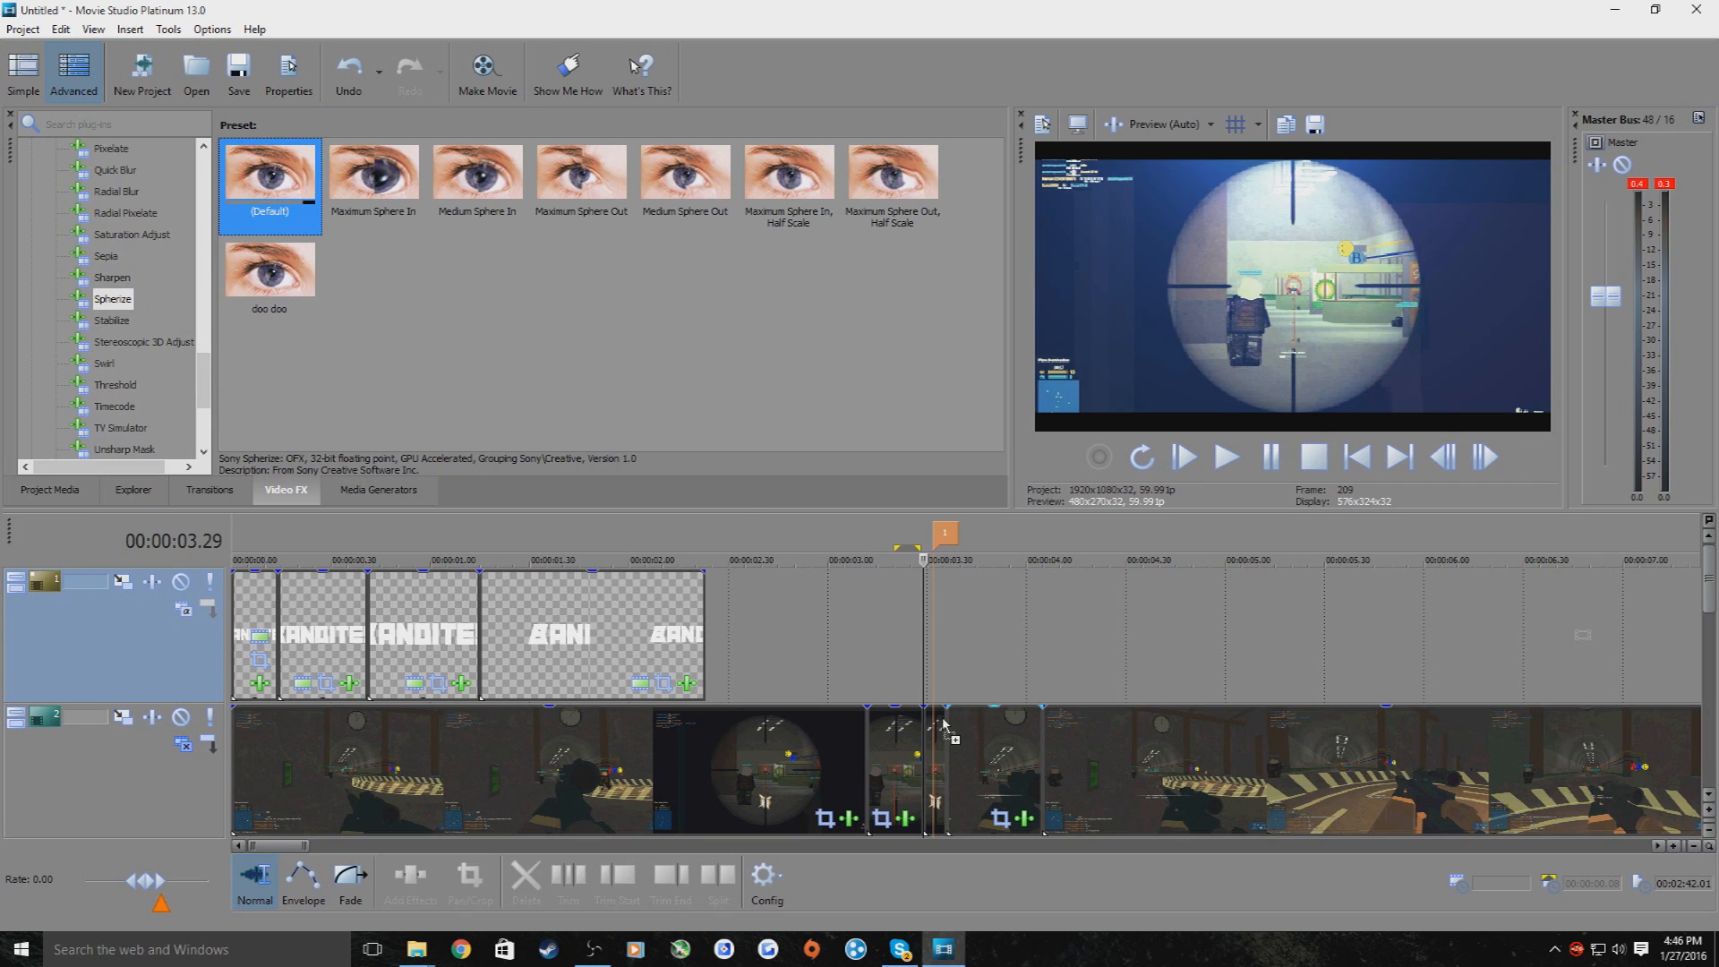
drag(933, 731, 933, 722)
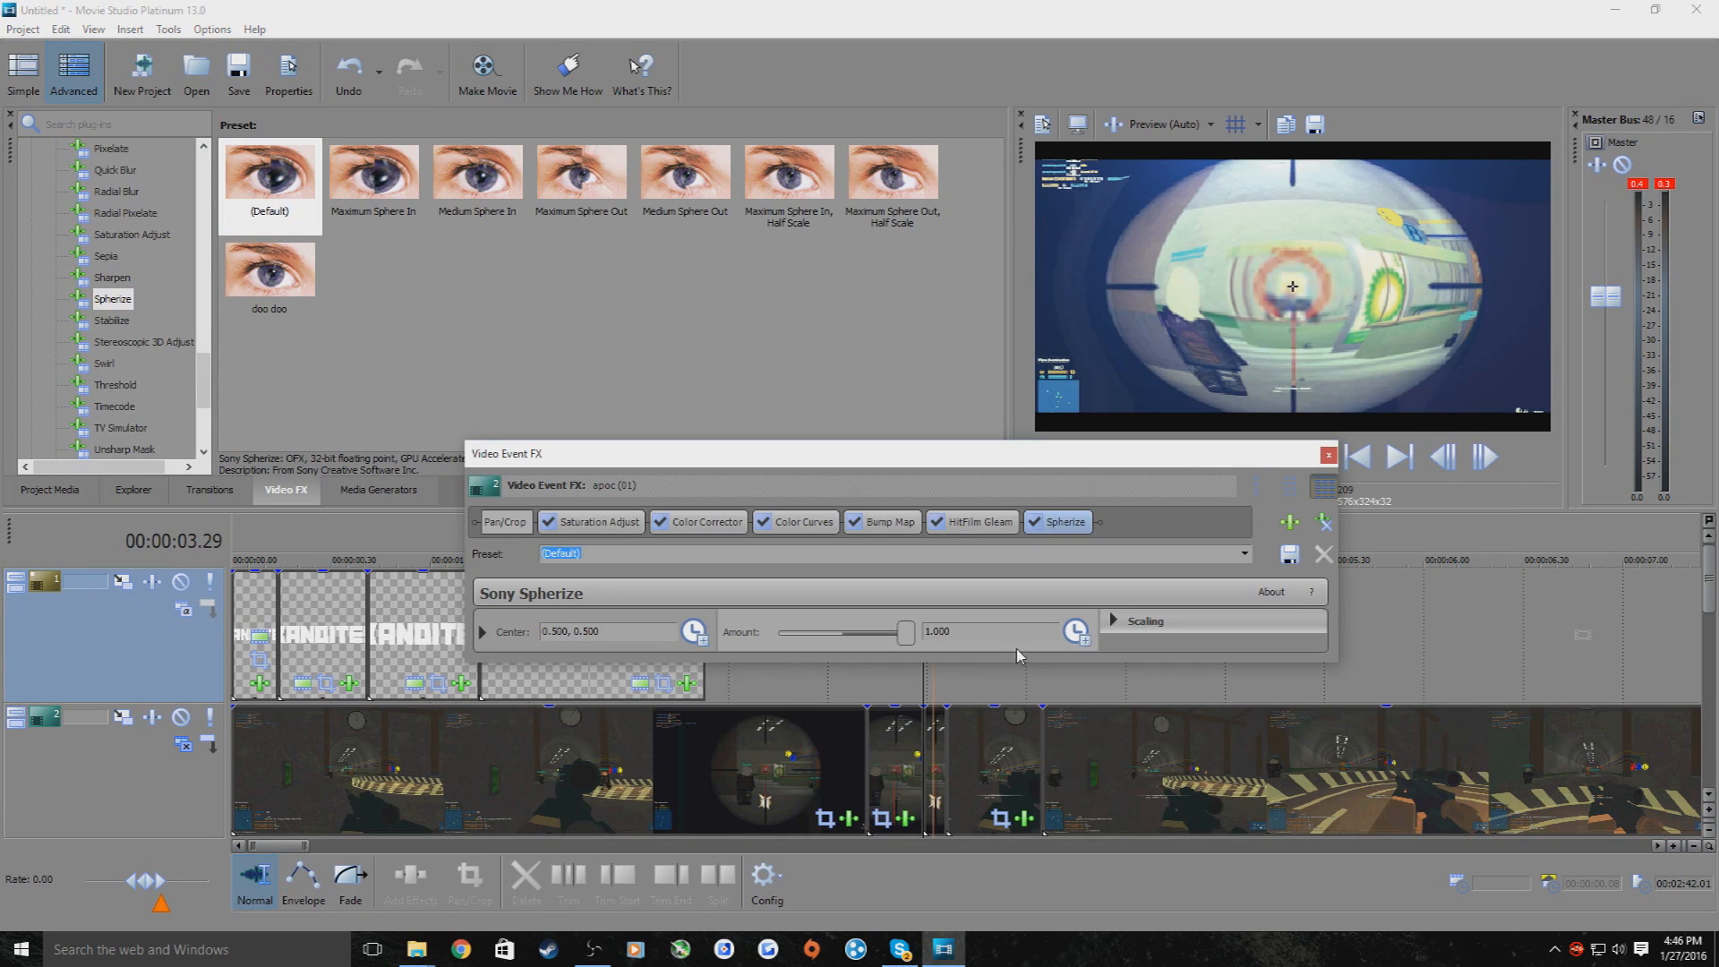
click(1075, 632)
click(964, 631)
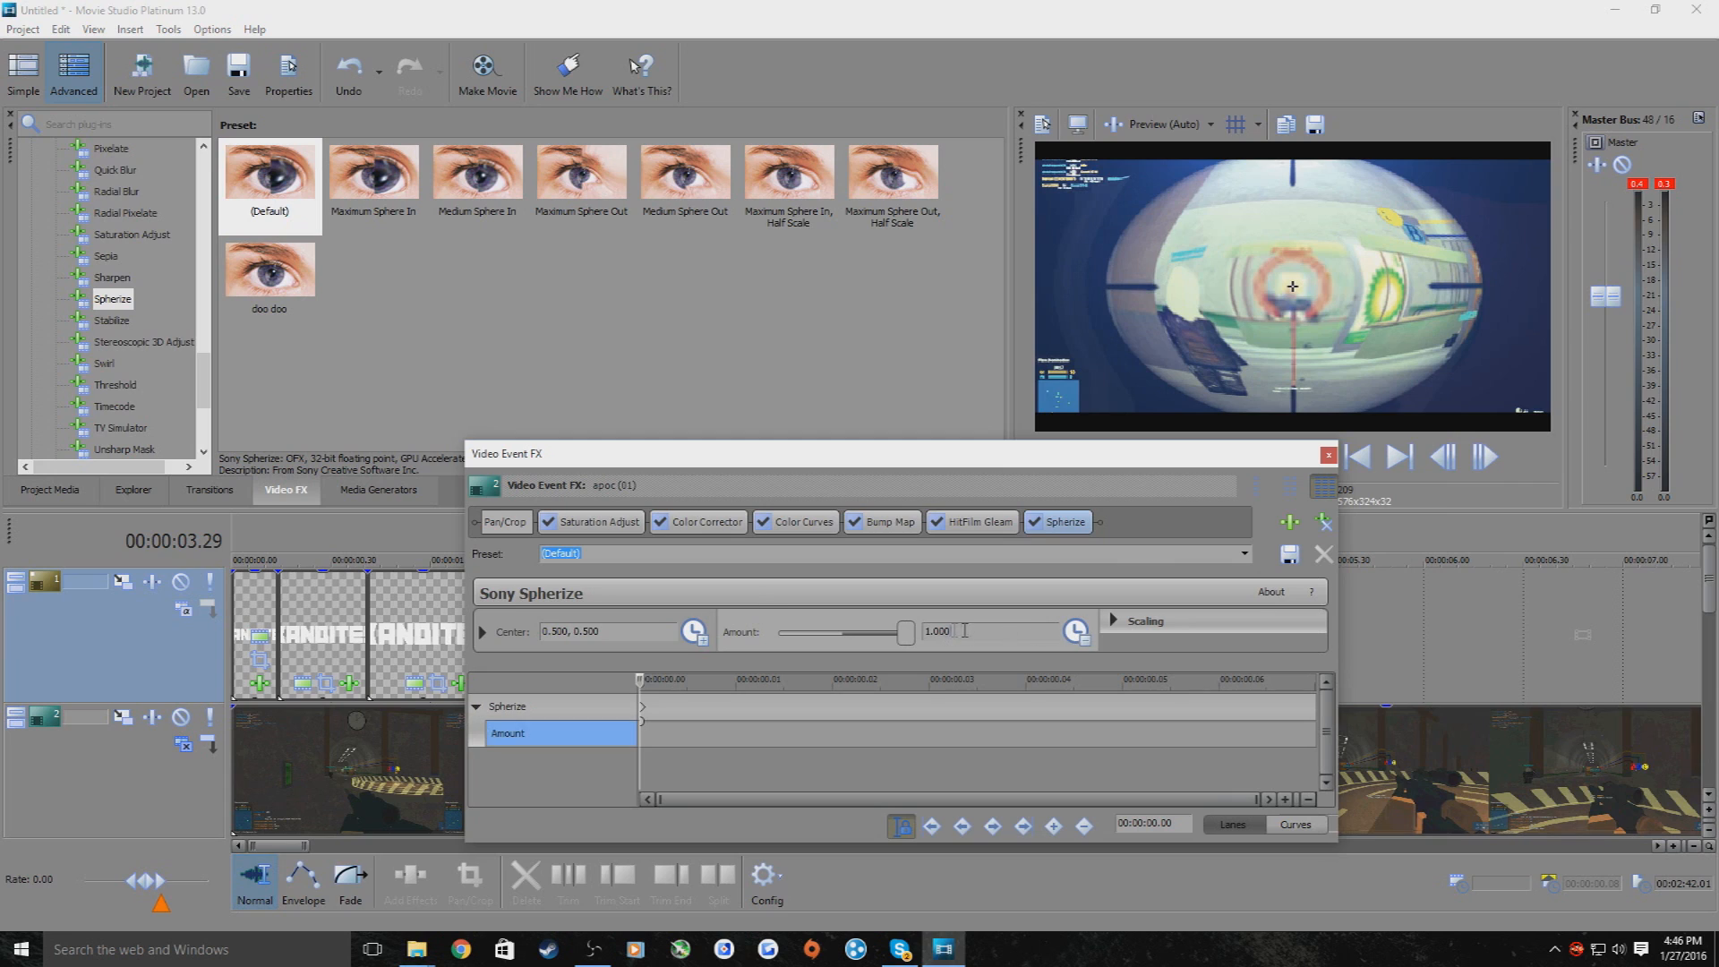
text(0)
key(Return)
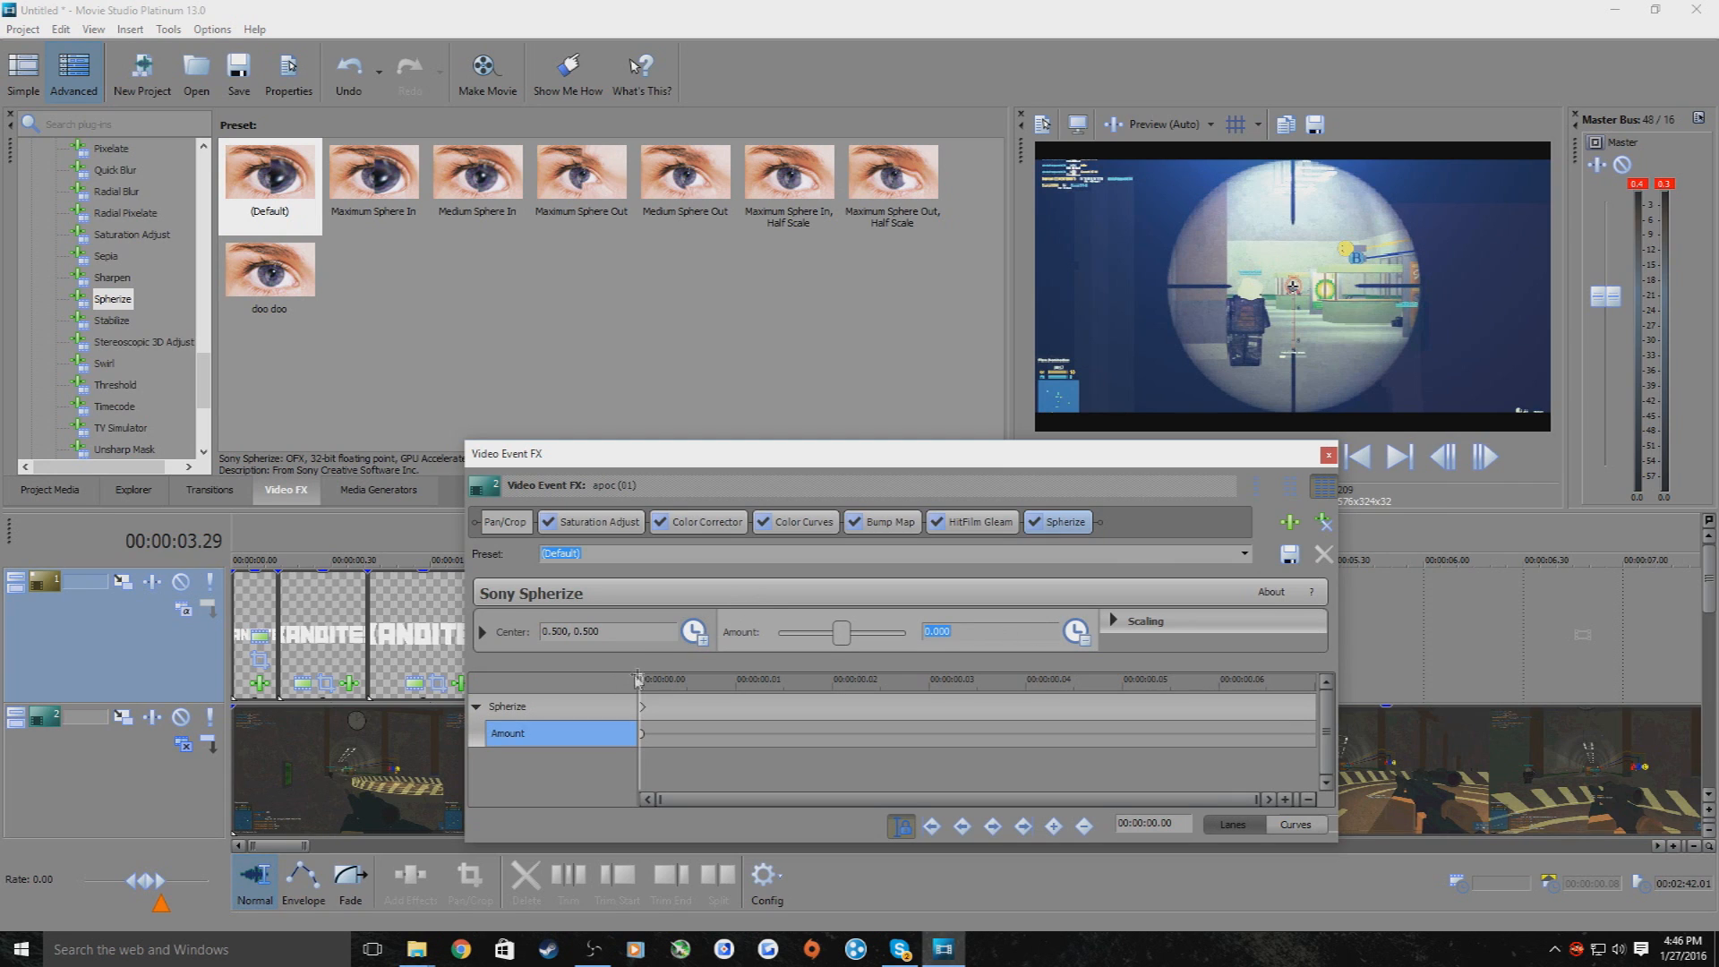
Keyframe the Spherize amount to 1.000 at 00:00:00.03 and 0 at 00:00:00.06, and close the effect settings
drag(641, 684, 909, 689)
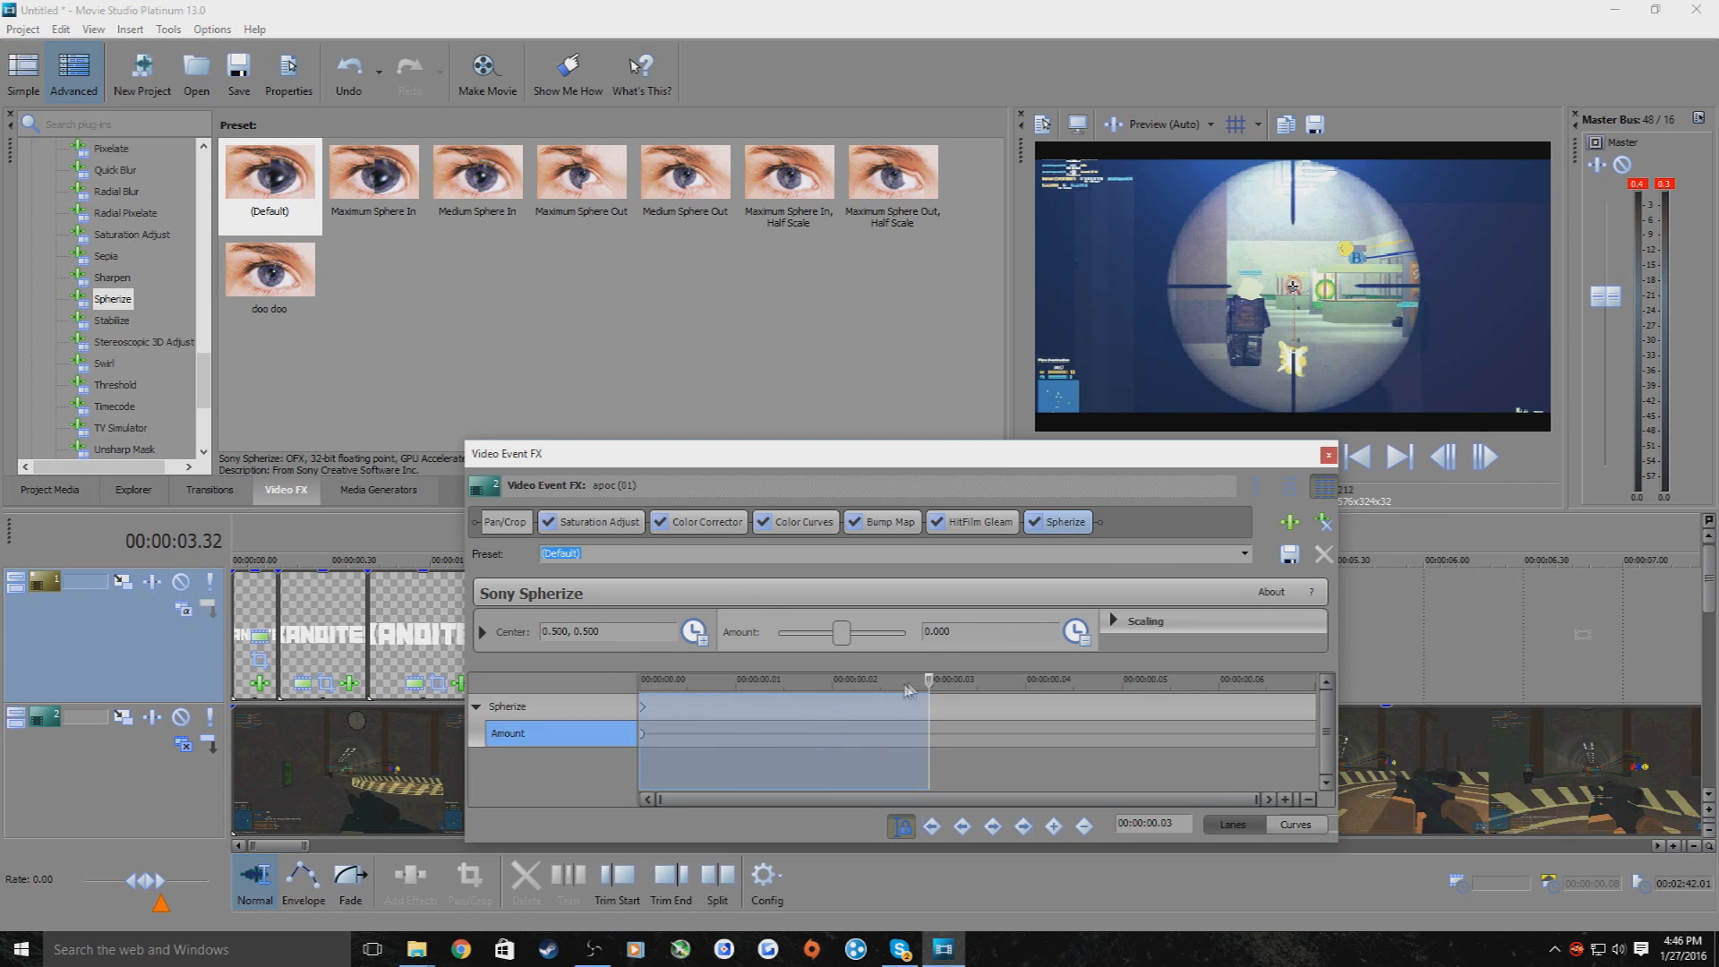
click(951, 687)
drag(841, 633, 990, 632)
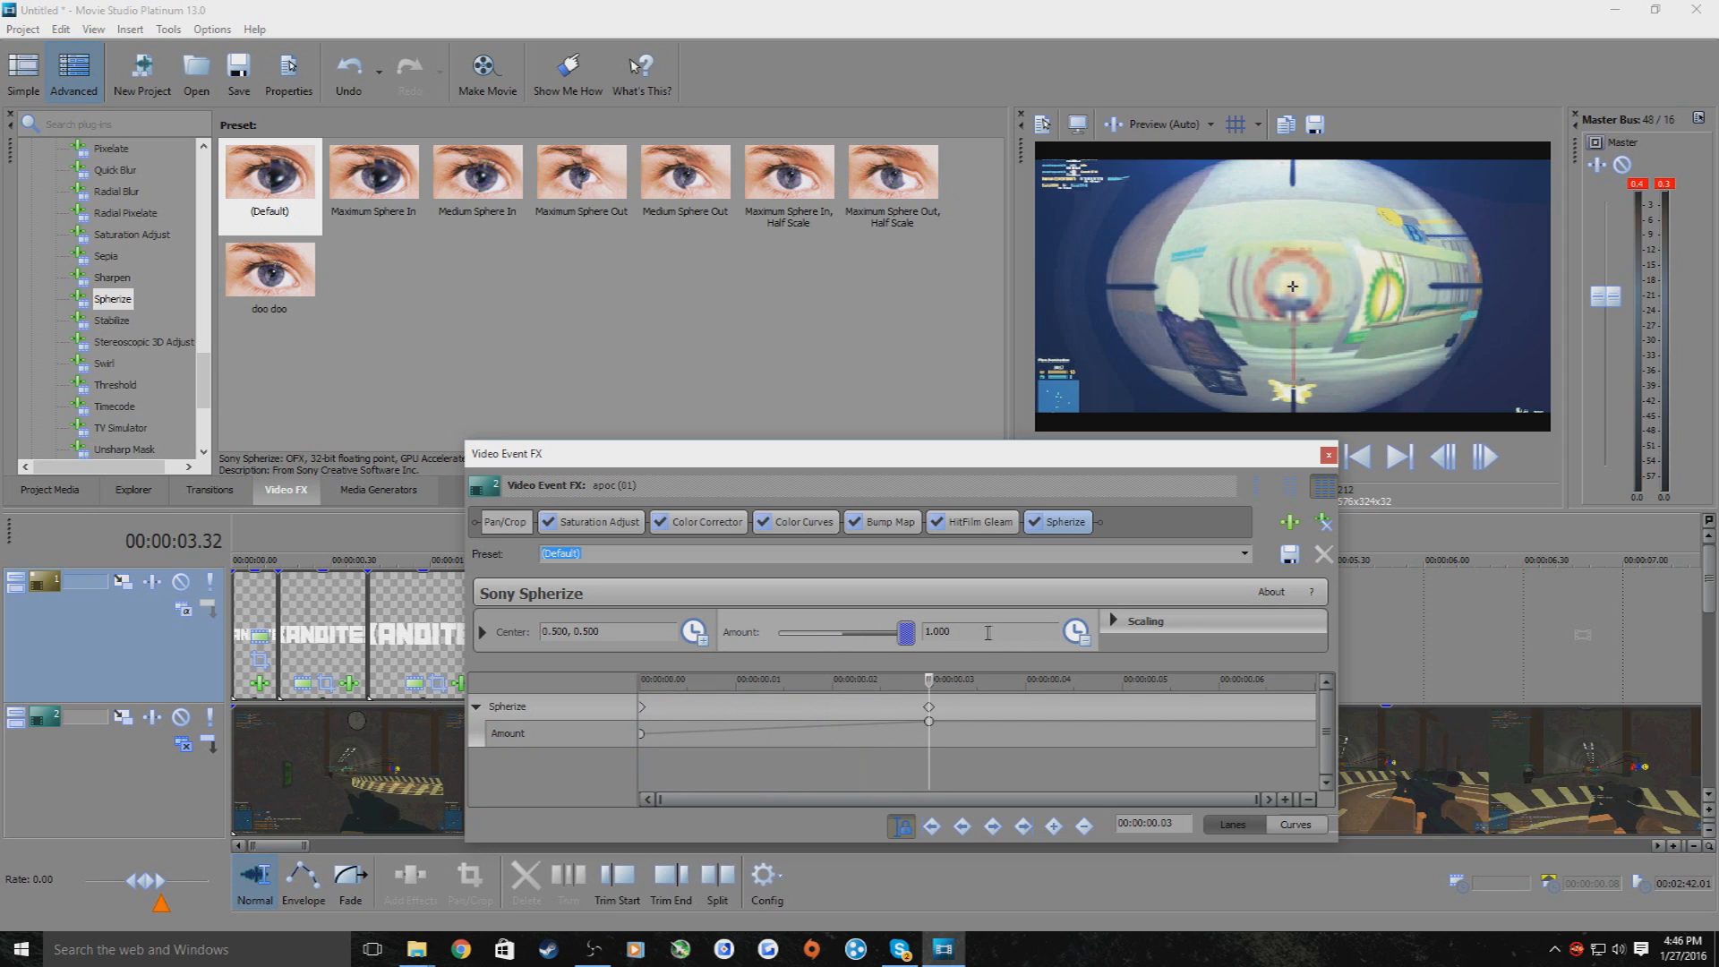
drag(1064, 680, 1188, 676)
drag(995, 629, 729, 591)
key(Return)
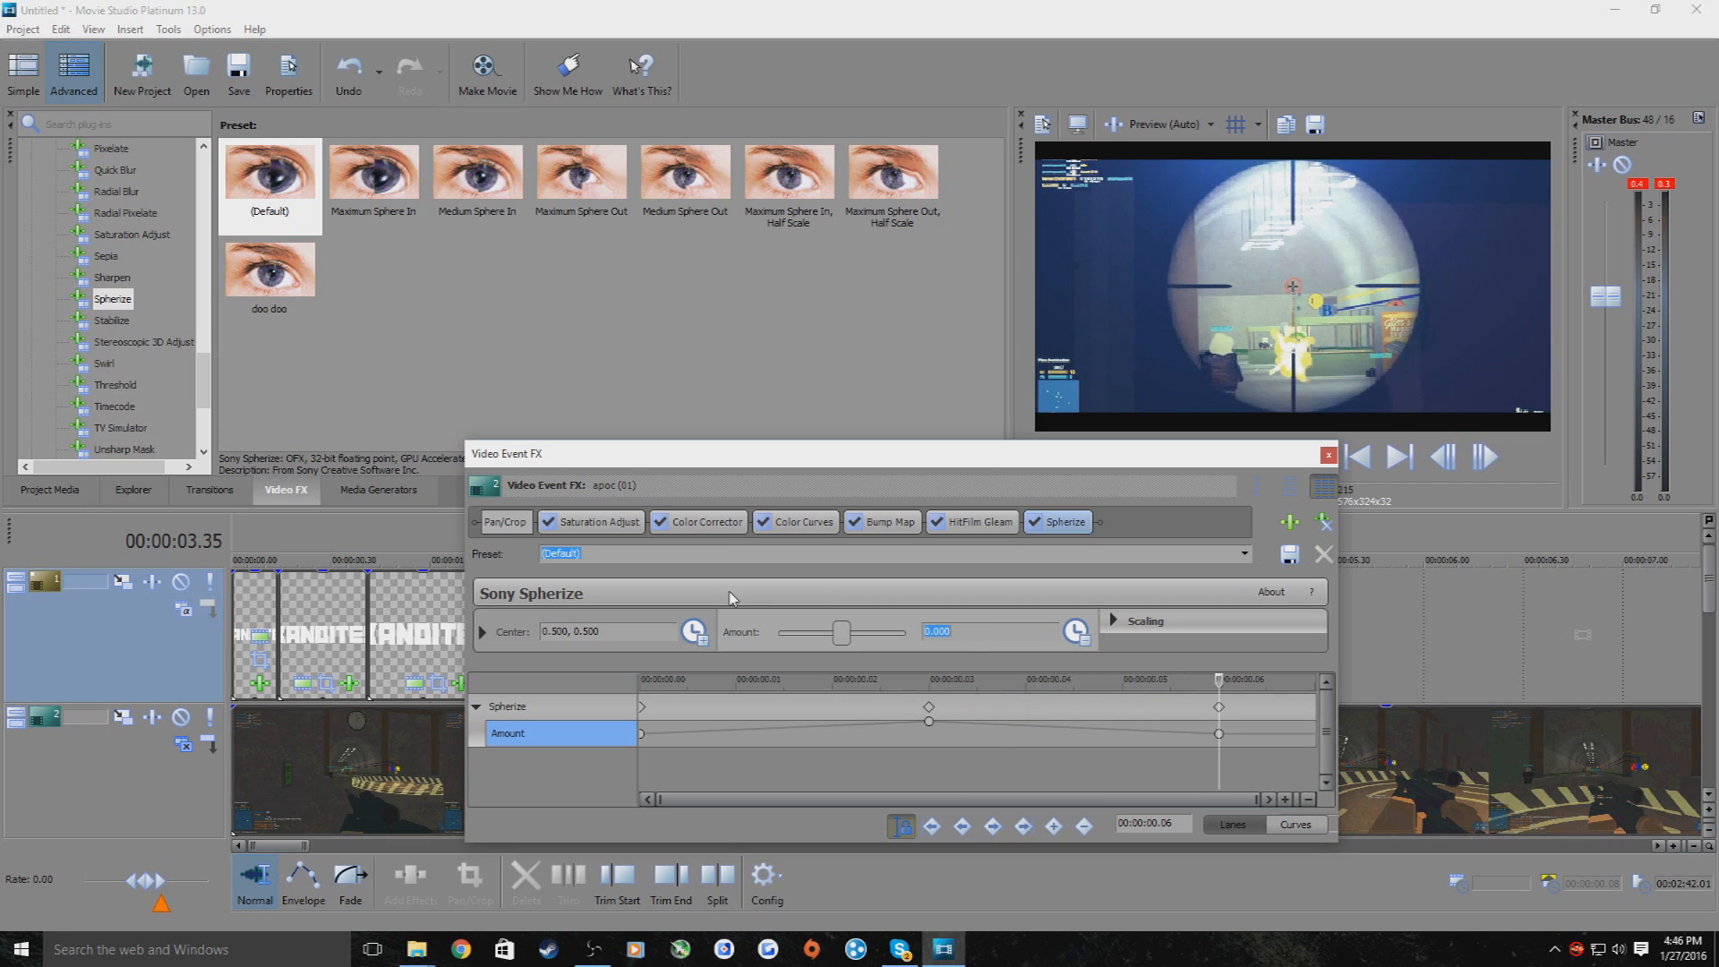
click(1329, 456)
Play the kill from 00:00:03.22 to check the Spherize and 3D effects together
click(1270, 457)
click(1227, 457)
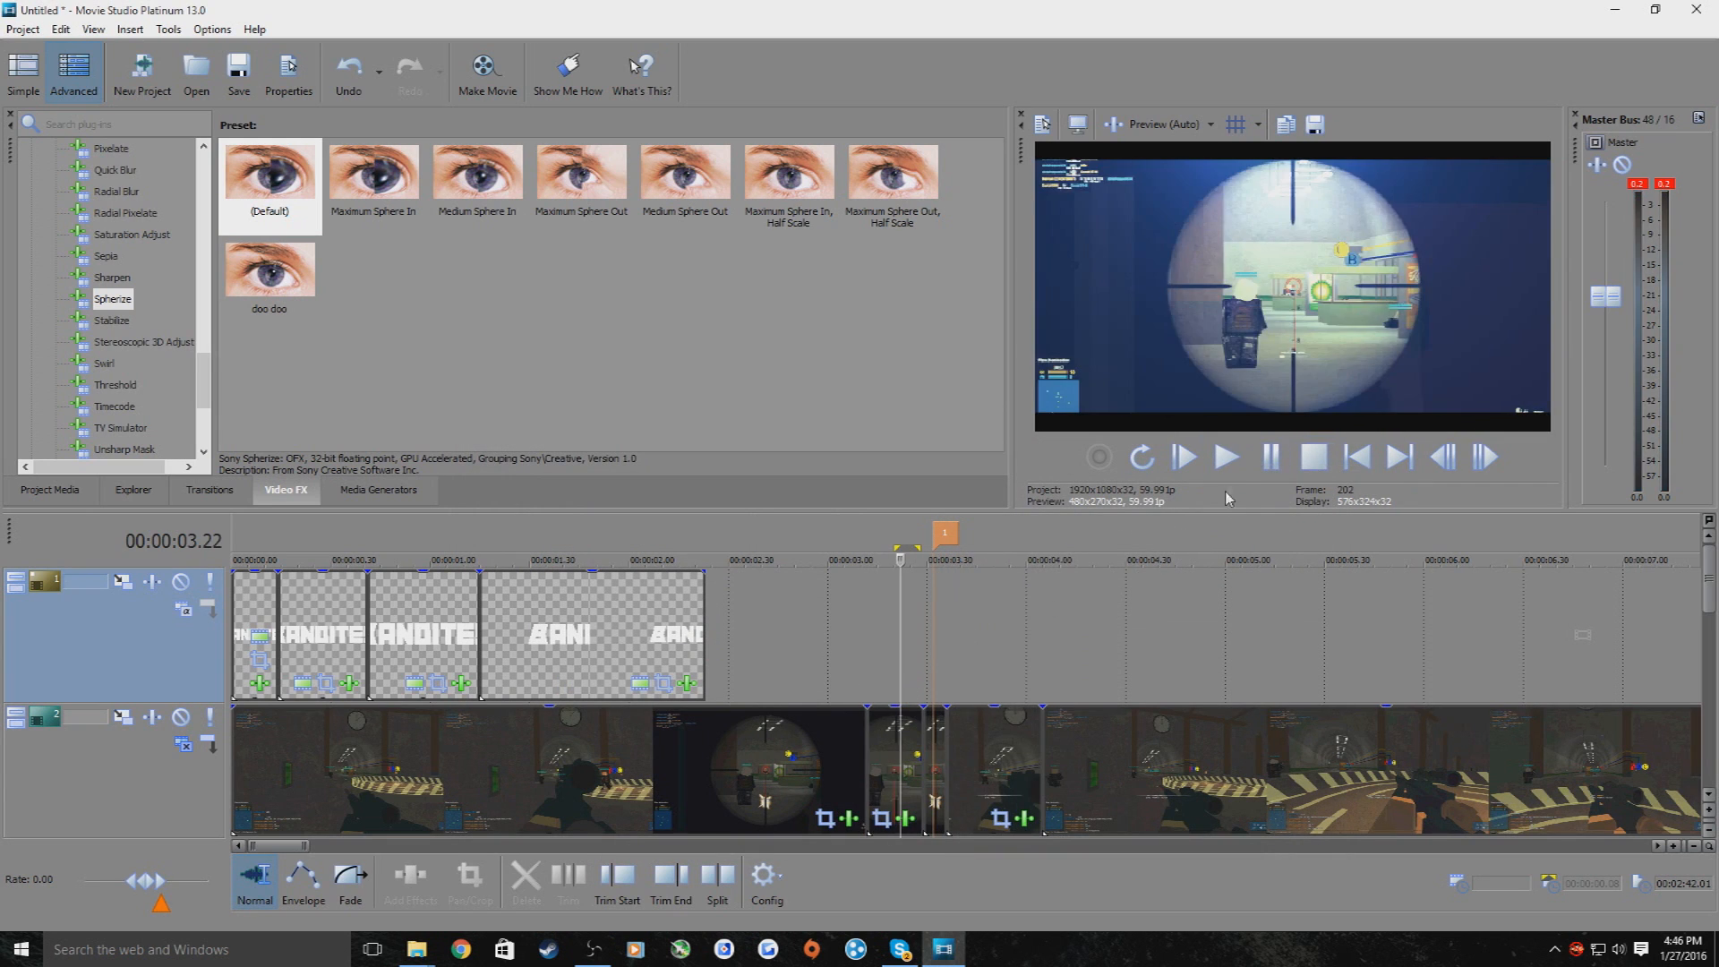
click(1313, 457)
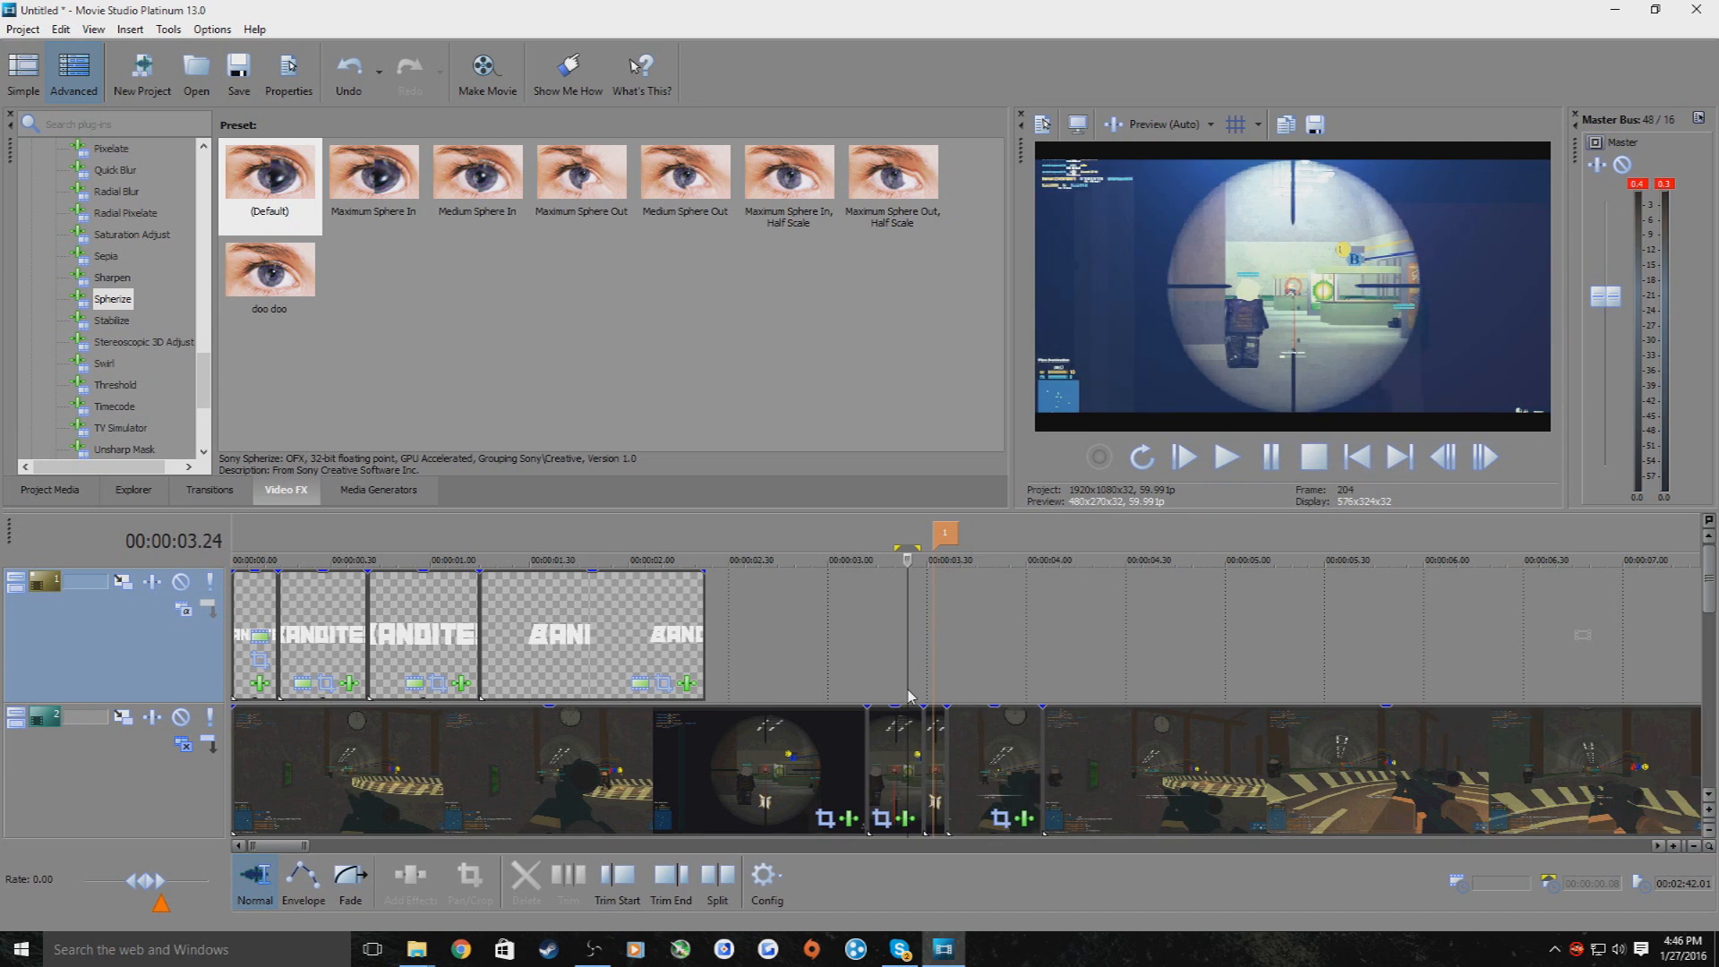
Step frame by frame through both effects from about 00:00:03.23 to 00:00:04.11, and scrub on to 00:00:04.50
click(1485, 456)
click(1485, 457)
click(1485, 456)
click(1484, 457)
click(1485, 457)
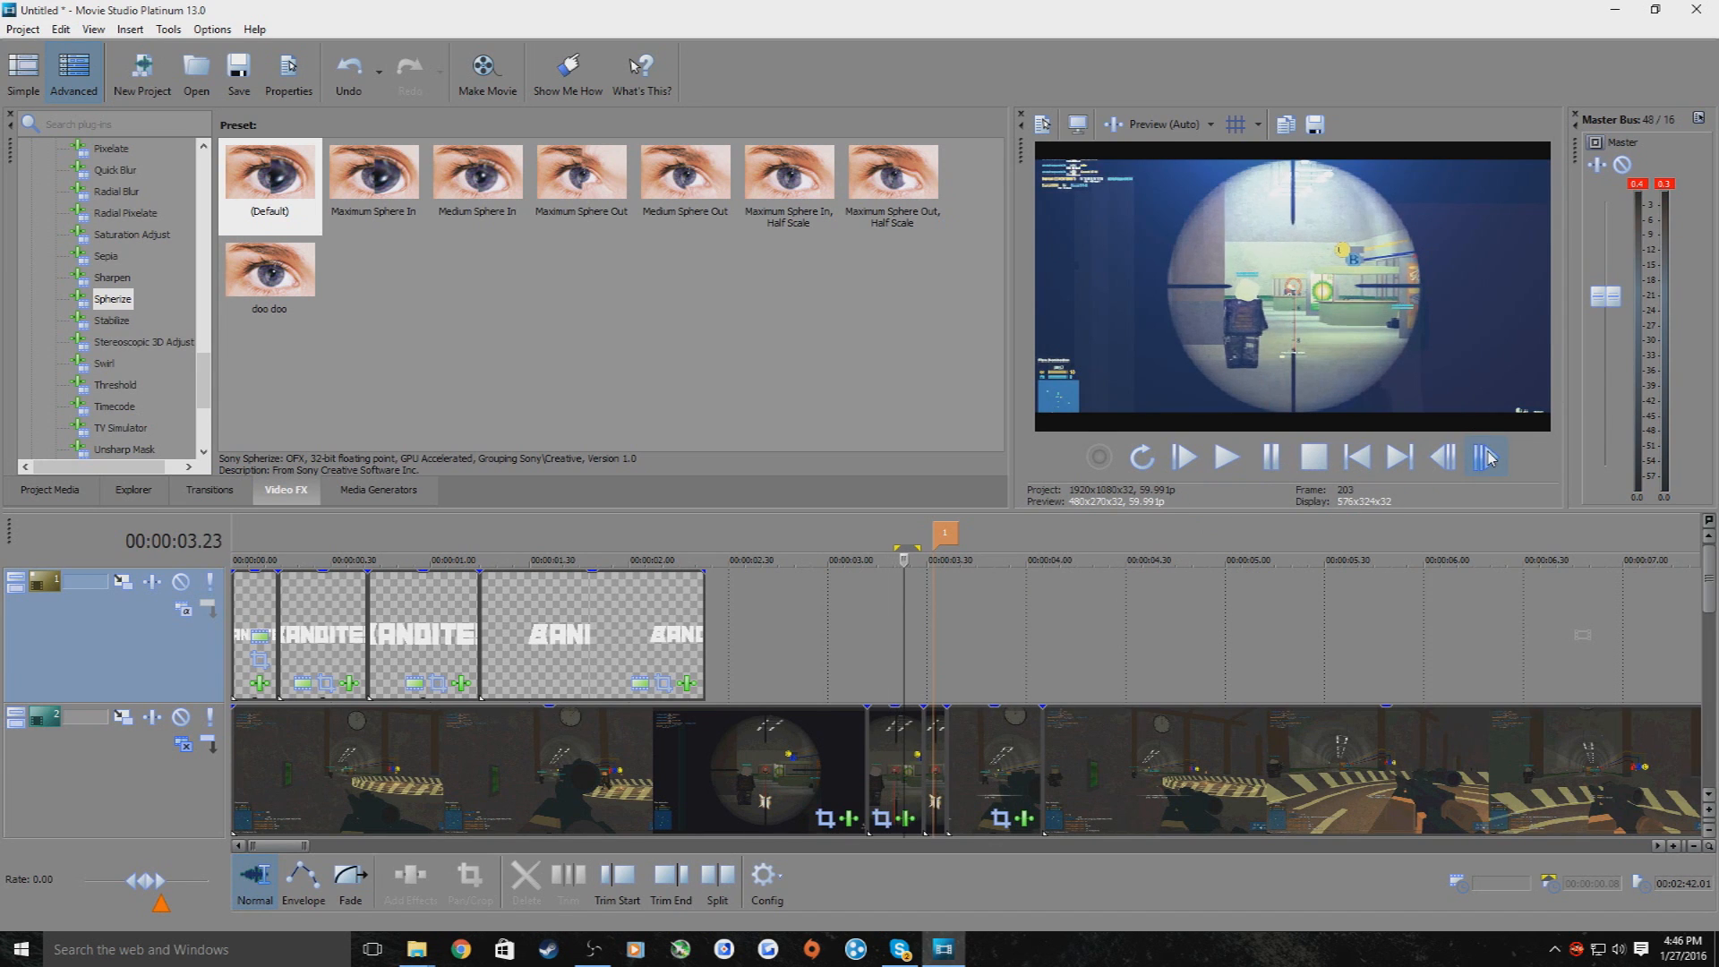
click(1484, 457)
click(1485, 456)
click(1487, 458)
click(1486, 458)
click(1487, 458)
click(1486, 458)
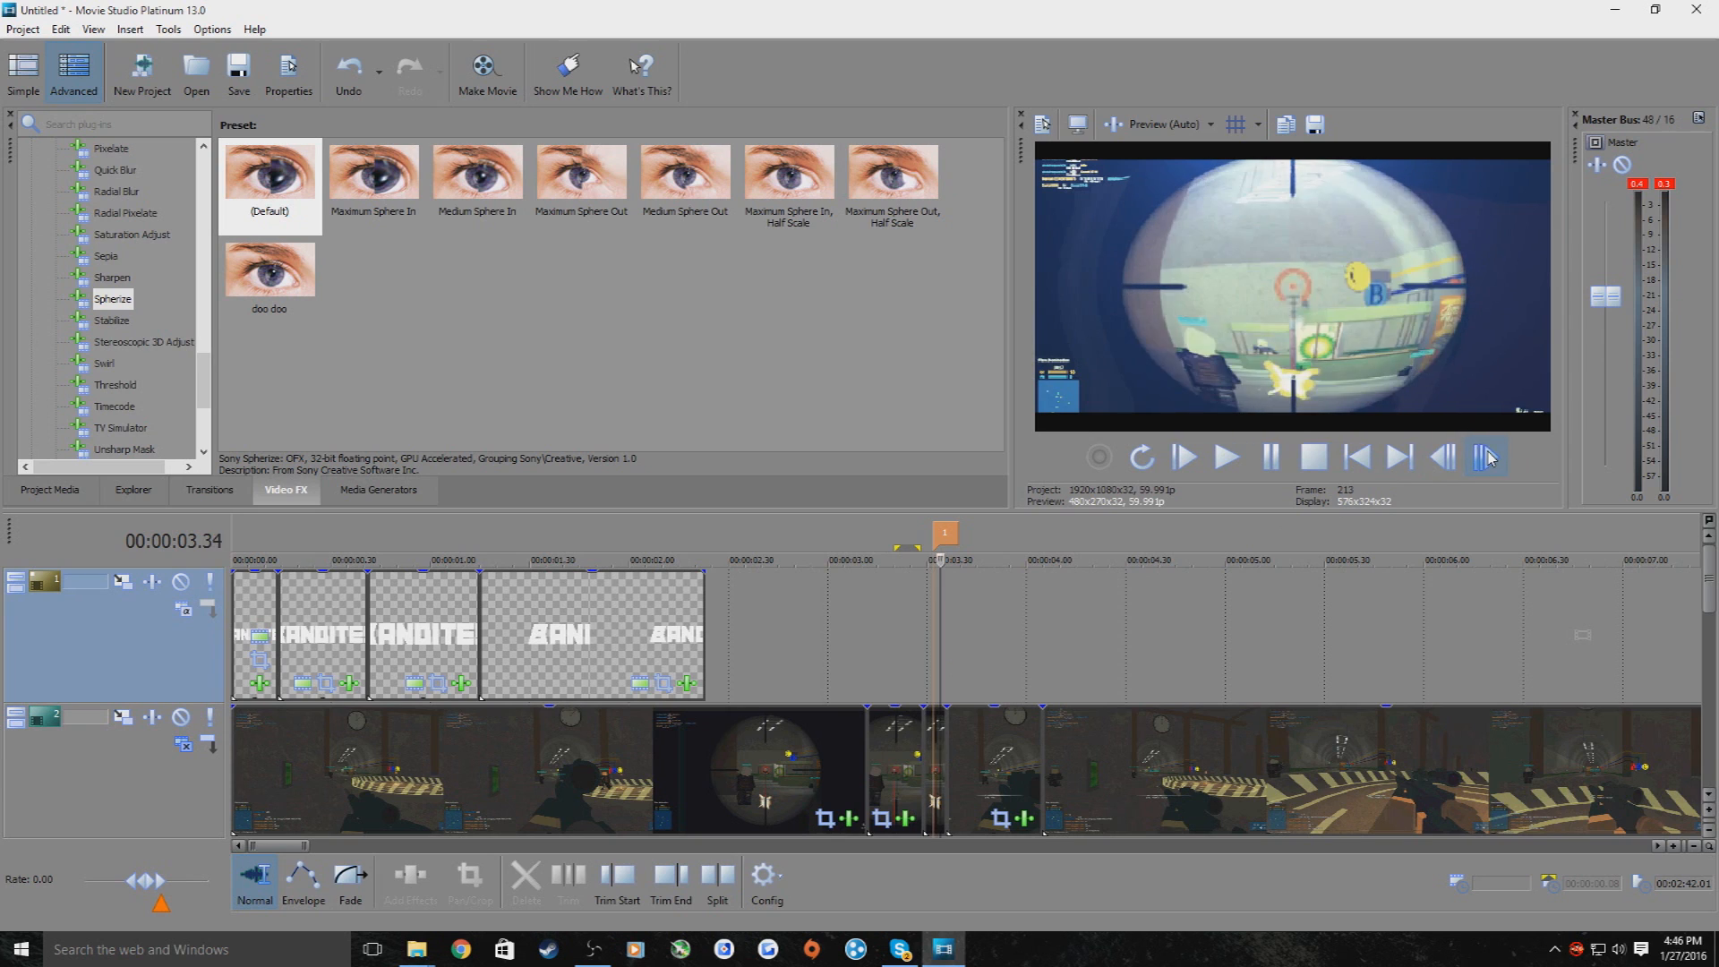
click(1486, 457)
click(1486, 458)
click(1487, 458)
click(1486, 458)
click(1487, 458)
click(1486, 458)
click(1487, 458)
click(1486, 458)
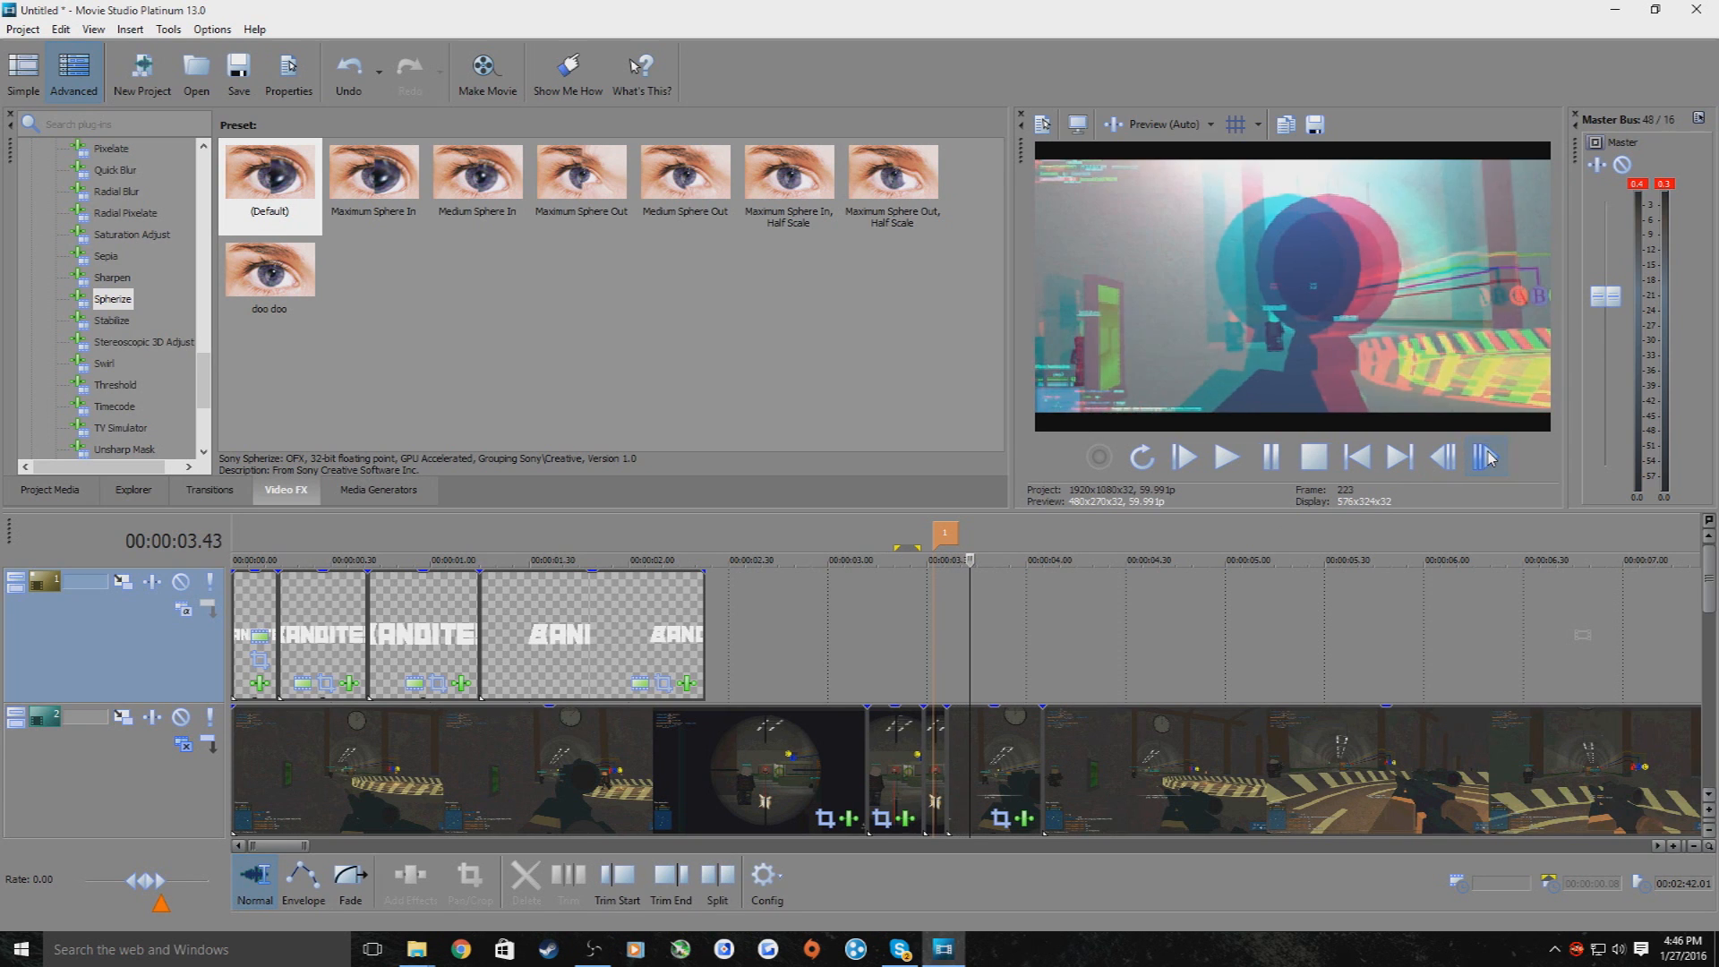
click(1486, 457)
click(1486, 457)
click(1486, 458)
click(1486, 457)
click(1487, 458)
click(1486, 457)
click(1486, 457)
click(1486, 458)
click(1486, 458)
click(1486, 457)
click(1487, 457)
click(1487, 457)
click(1487, 457)
click(1487, 458)
click(1486, 457)
click(1486, 458)
click(1486, 457)
click(1487, 458)
click(1486, 458)
click(1486, 457)
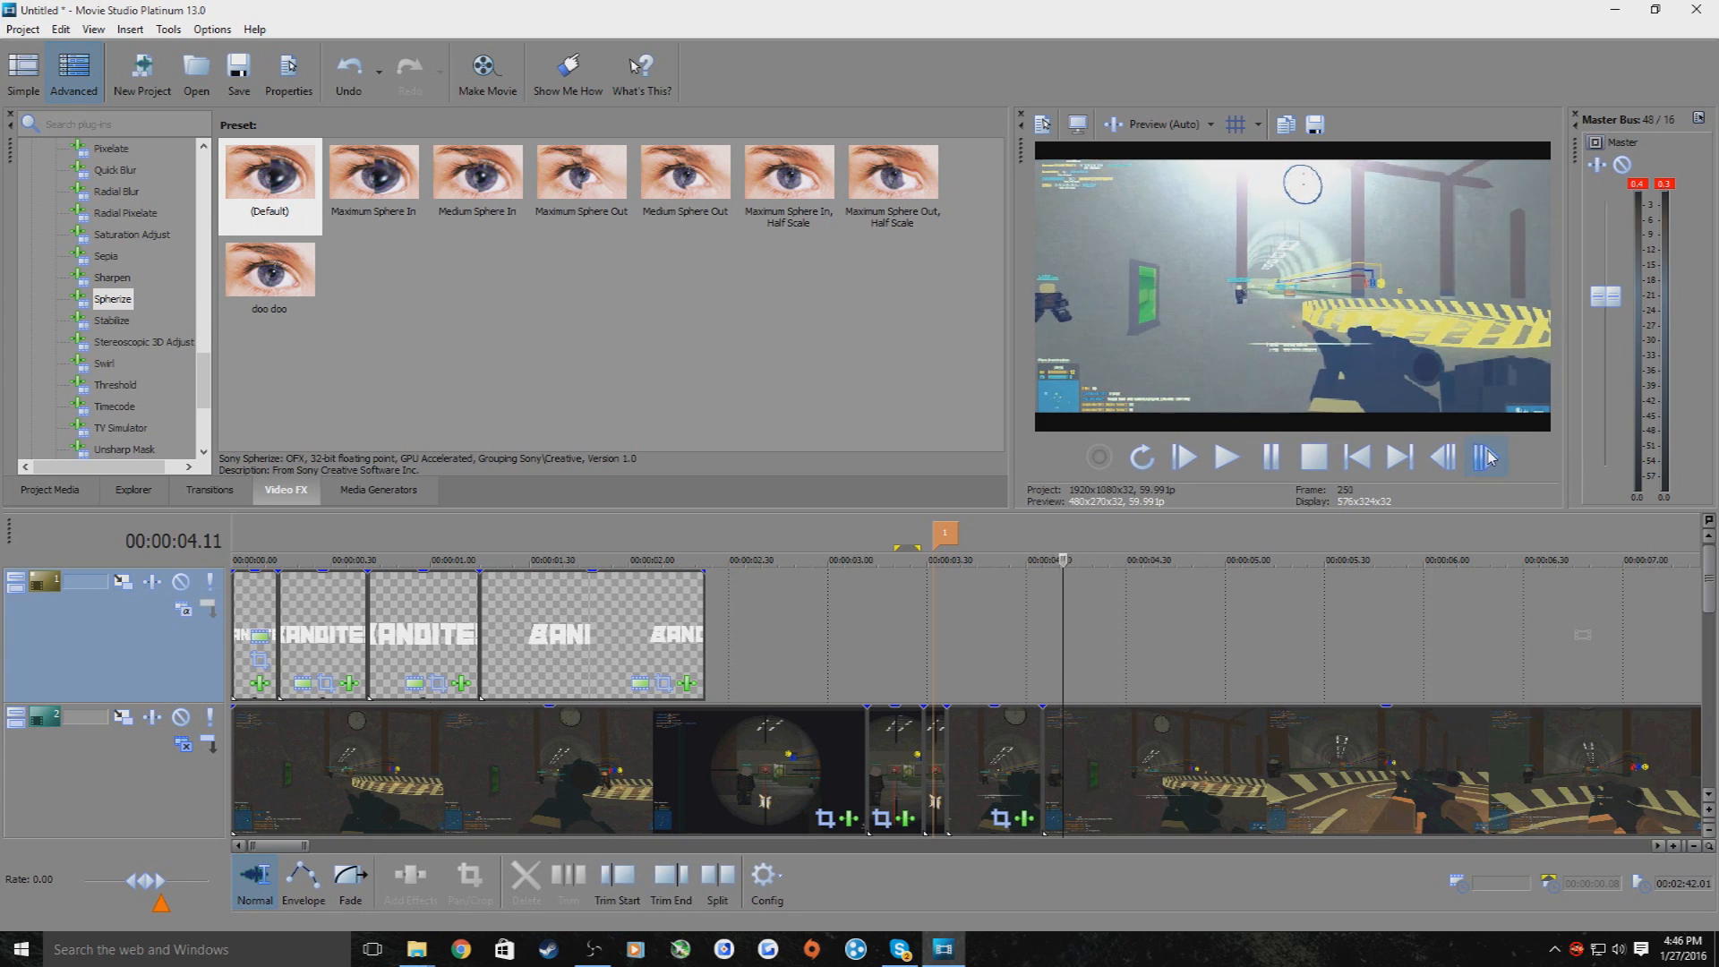
click(1055, 685)
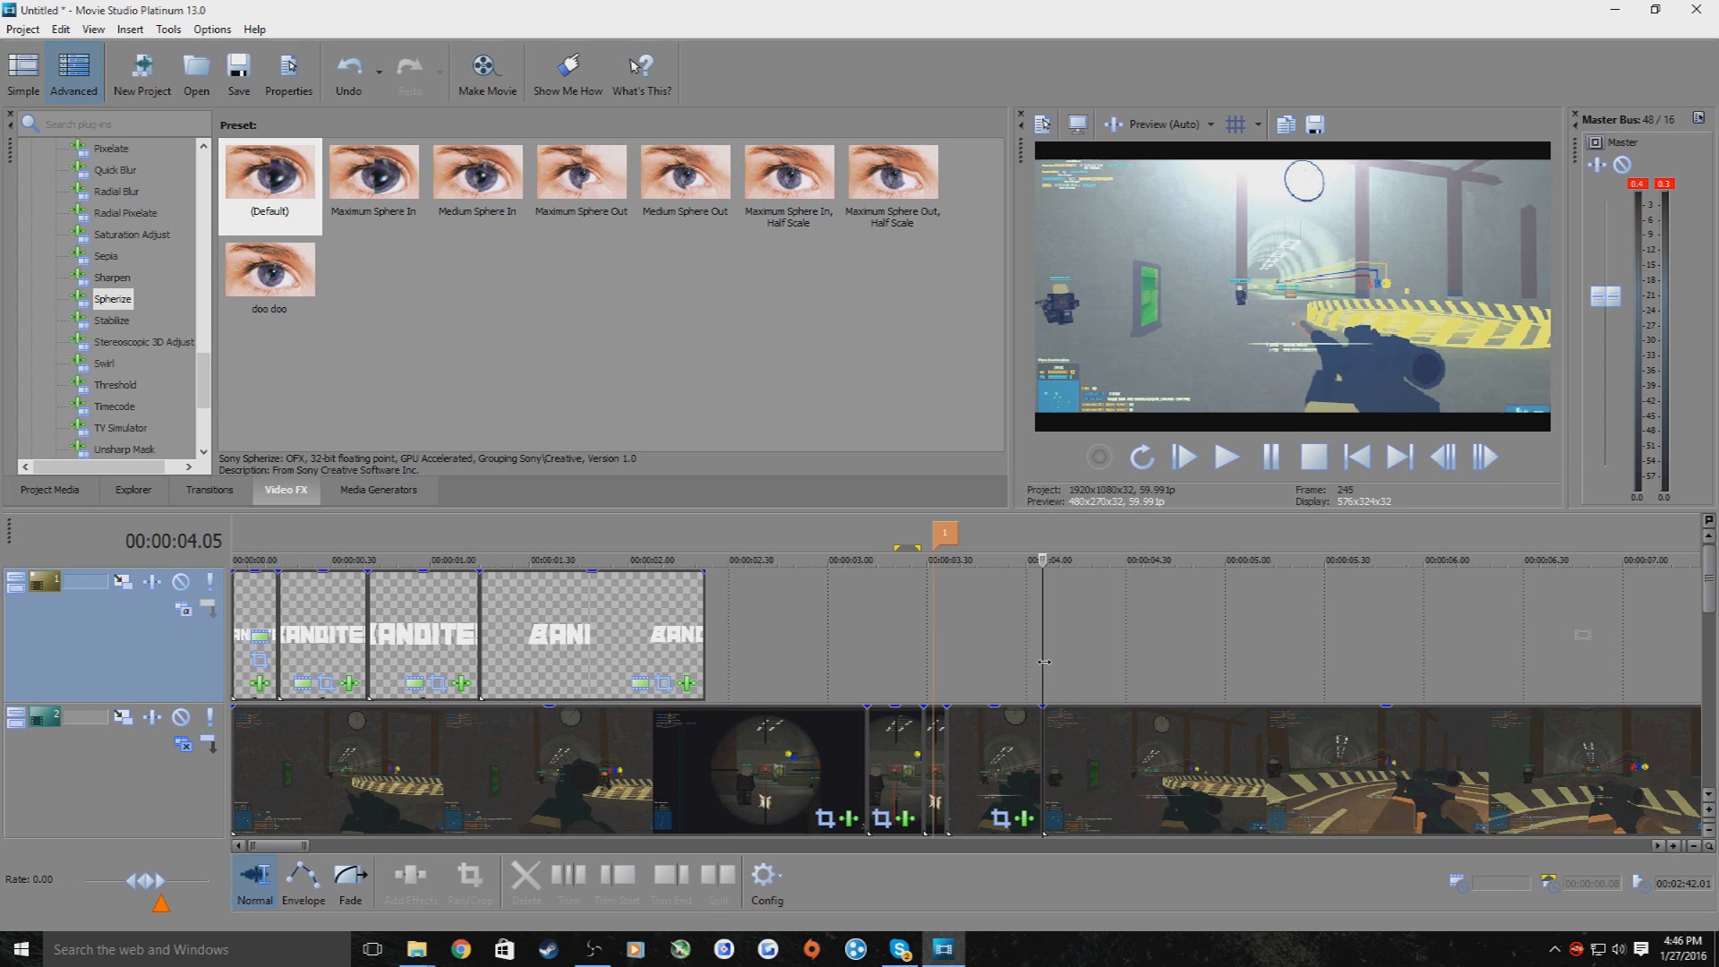
drag(1049, 660, 1192, 638)
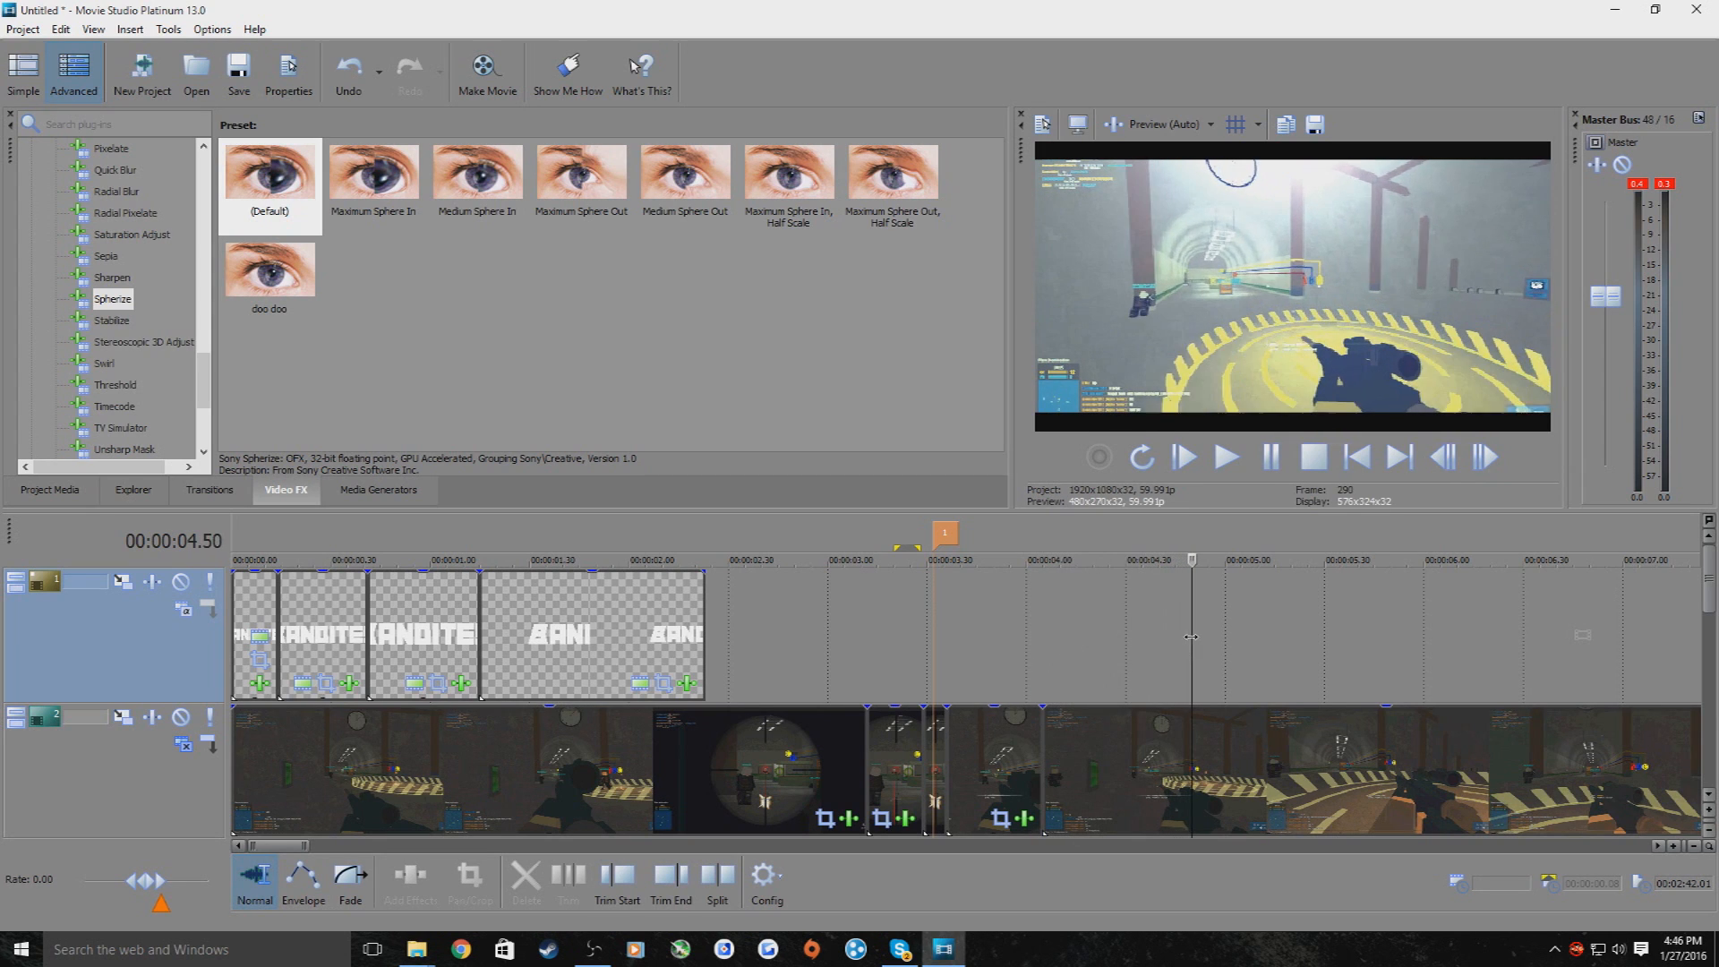
Split the tracks at 00:00:04.50 and delete the gameplay clip after that point
click(721, 878)
click(1324, 770)
click(525, 877)
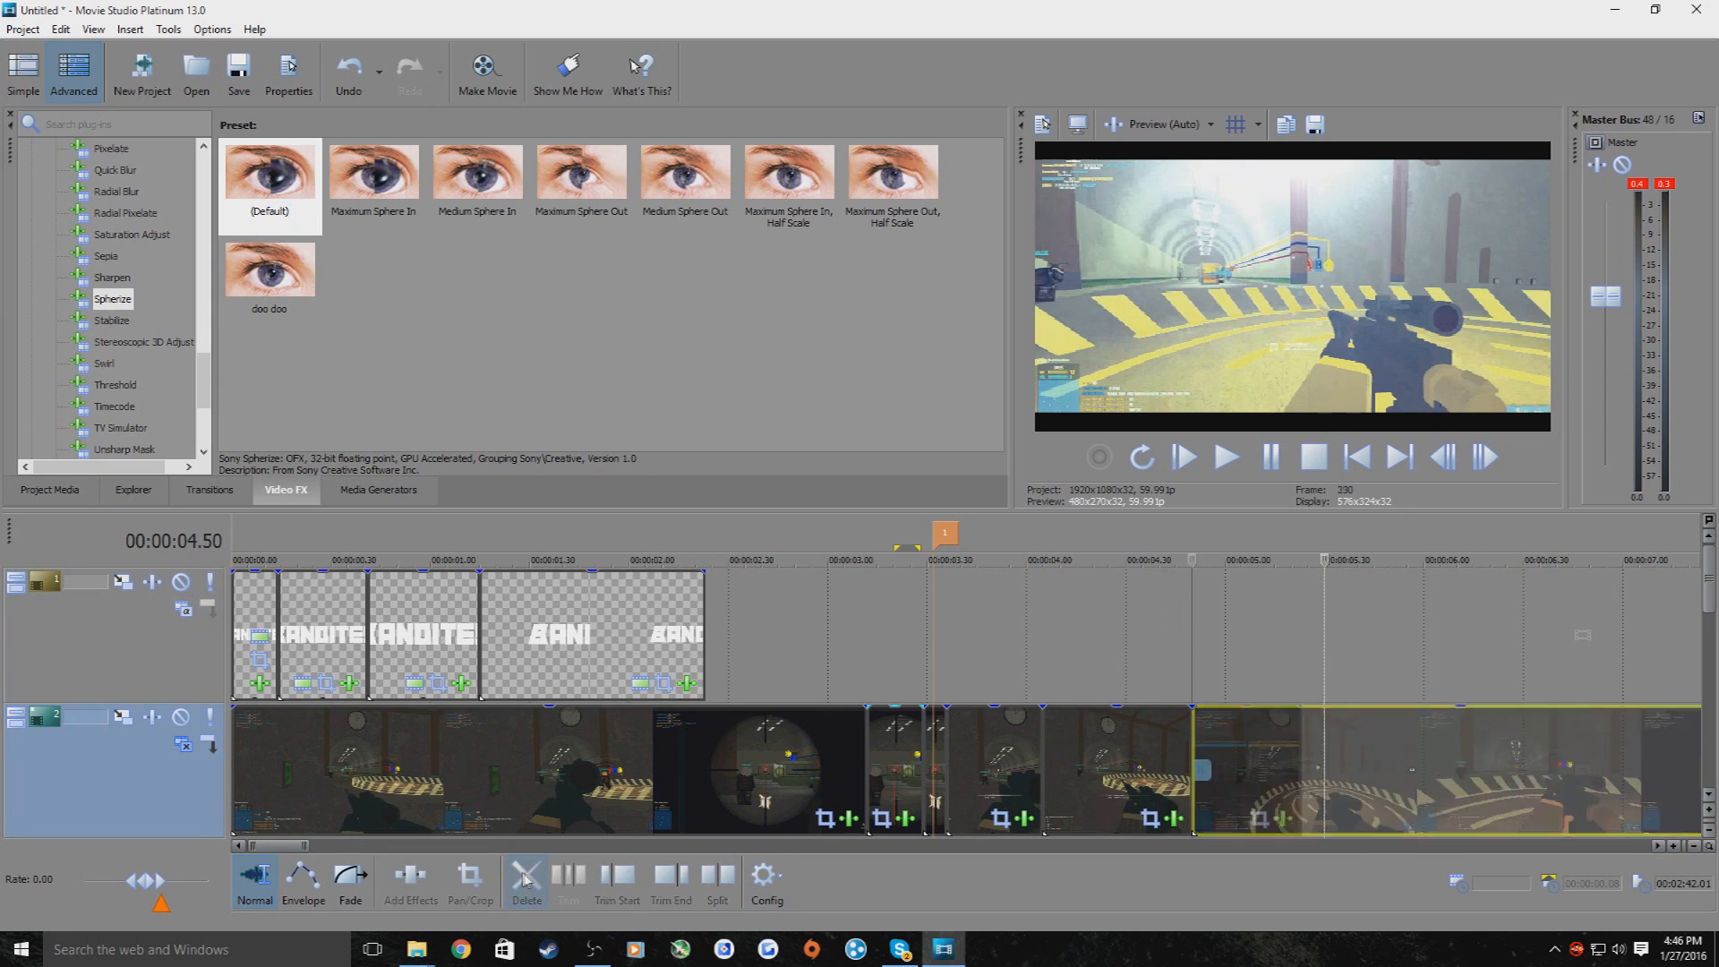
click(1248, 762)
click(525, 877)
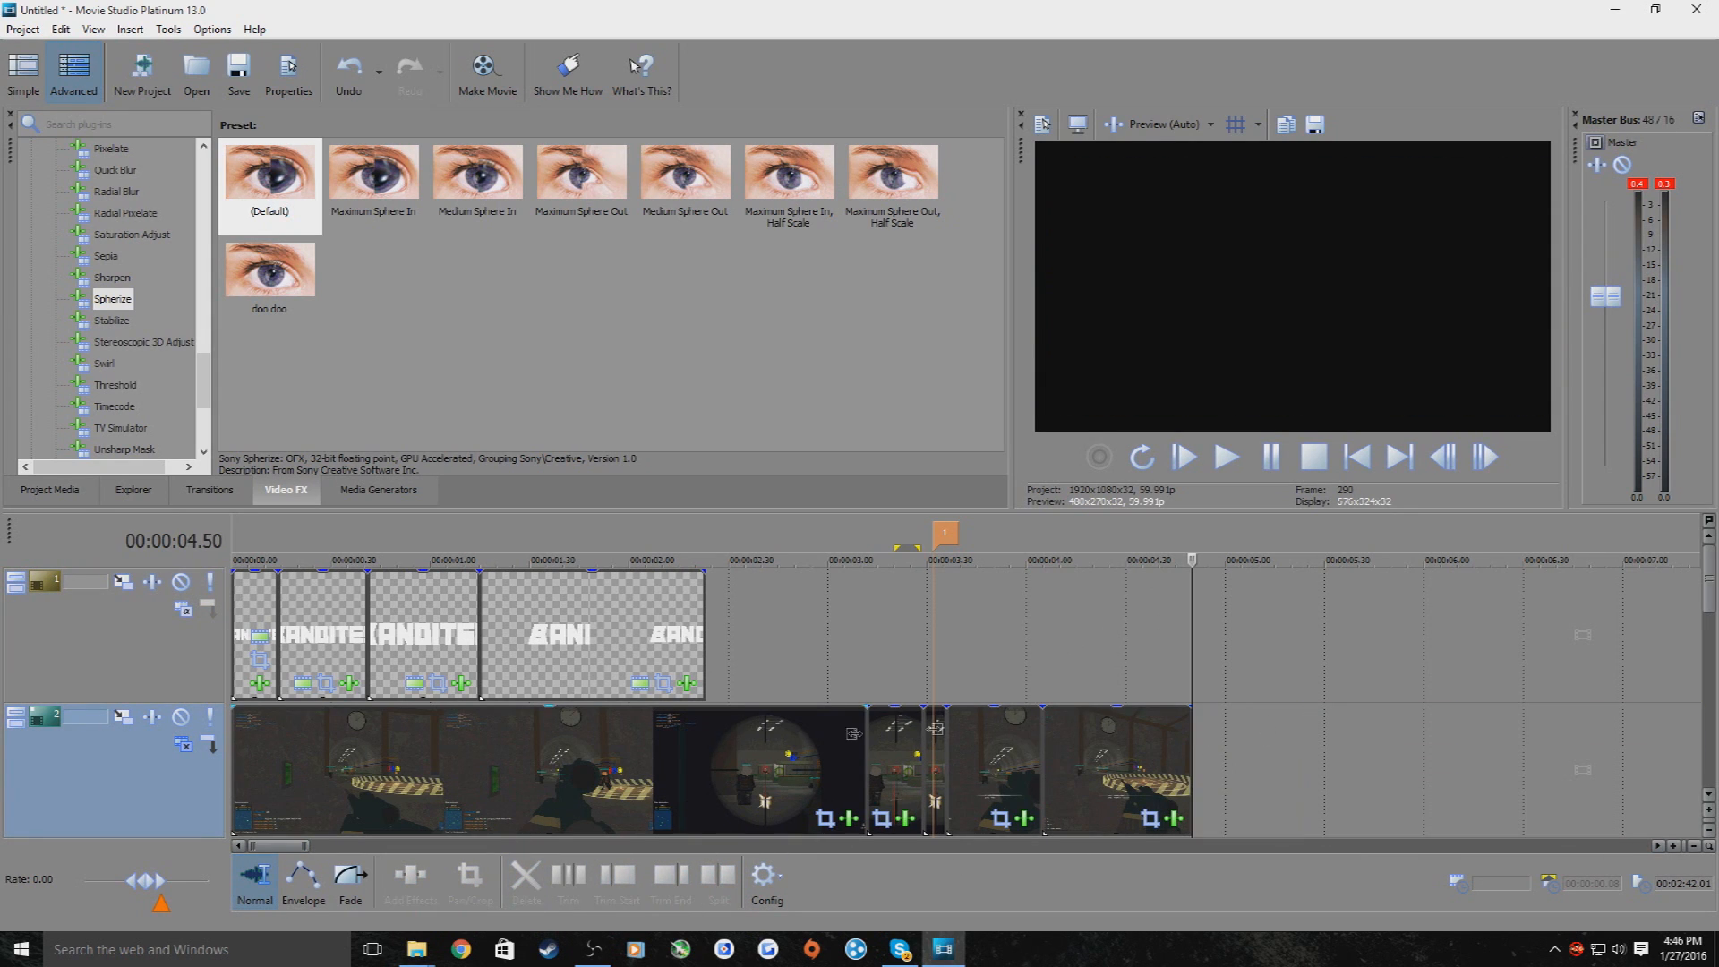
click(233, 568)
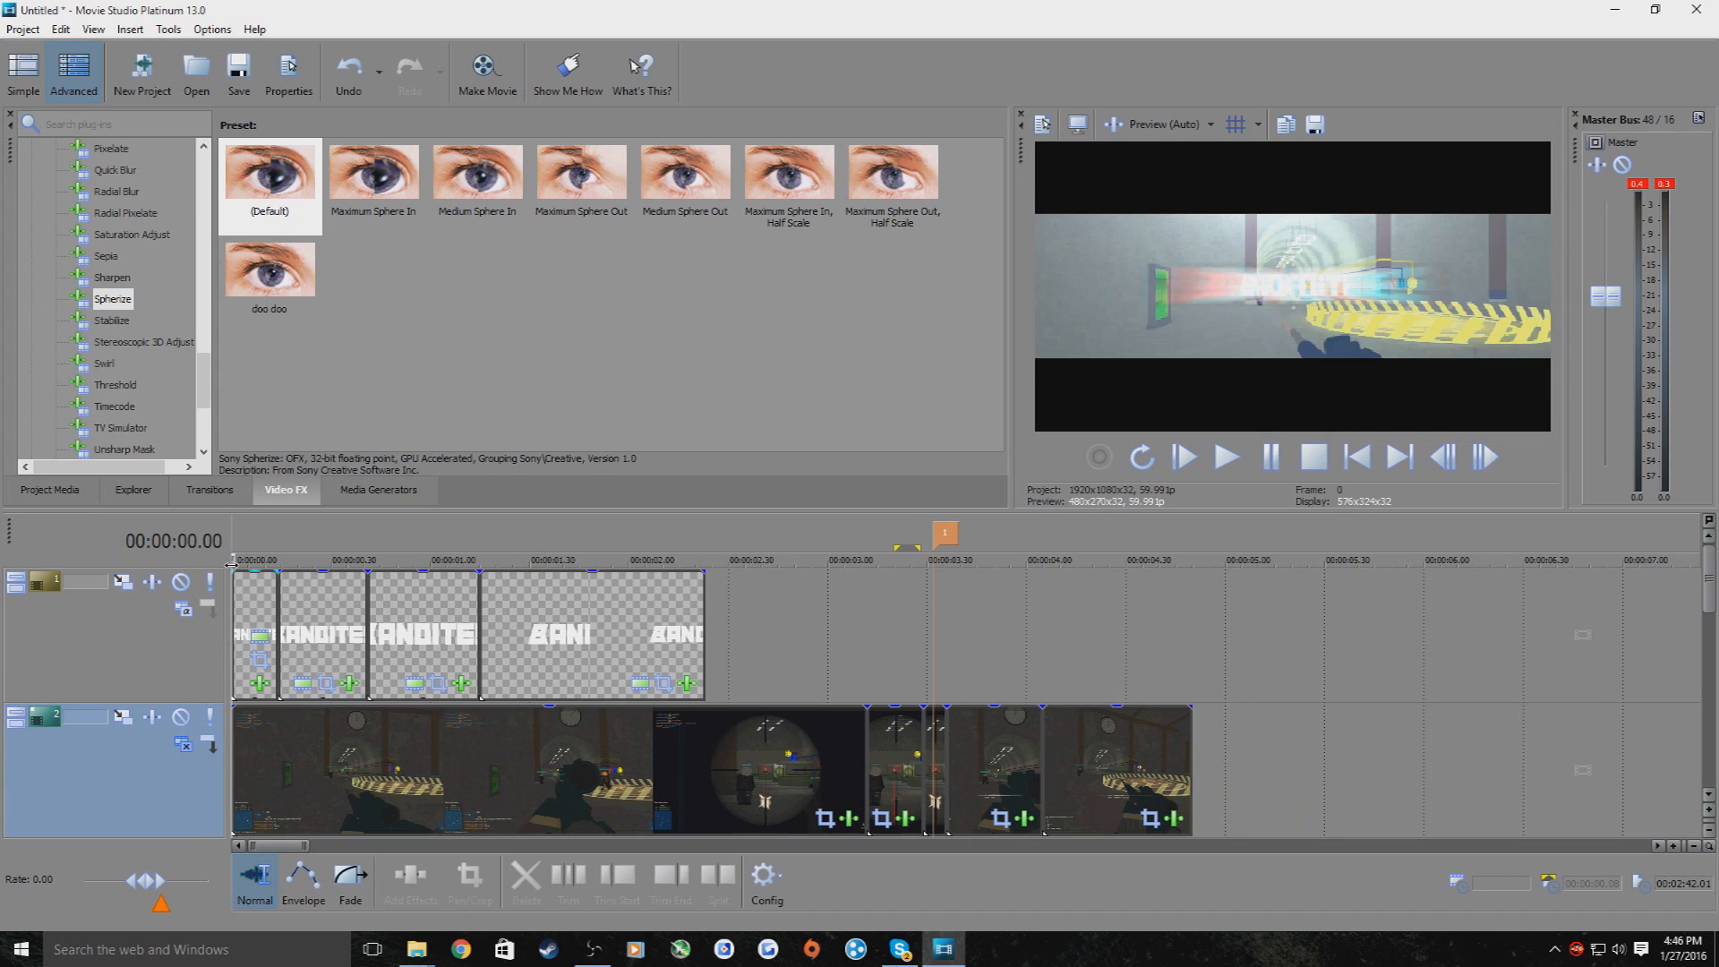
click(1037, 673)
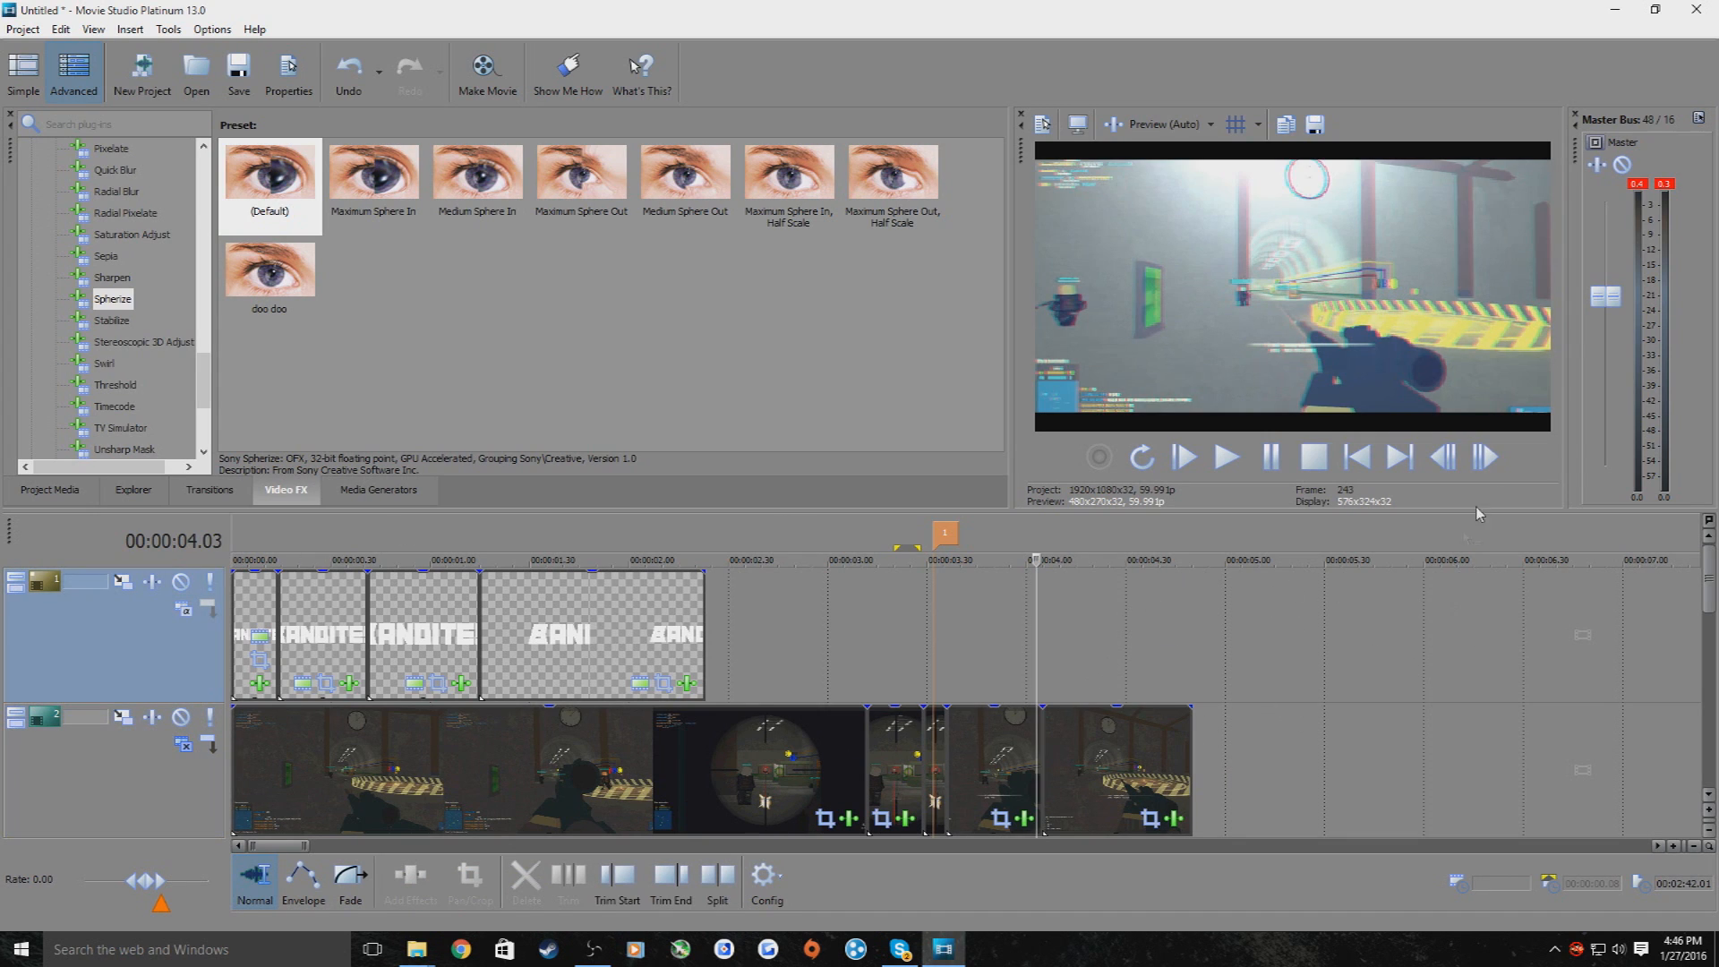
Delete the white solid colour piece after 00:00:04.50 on the Text track
drag(1712, 591, 1655, 657)
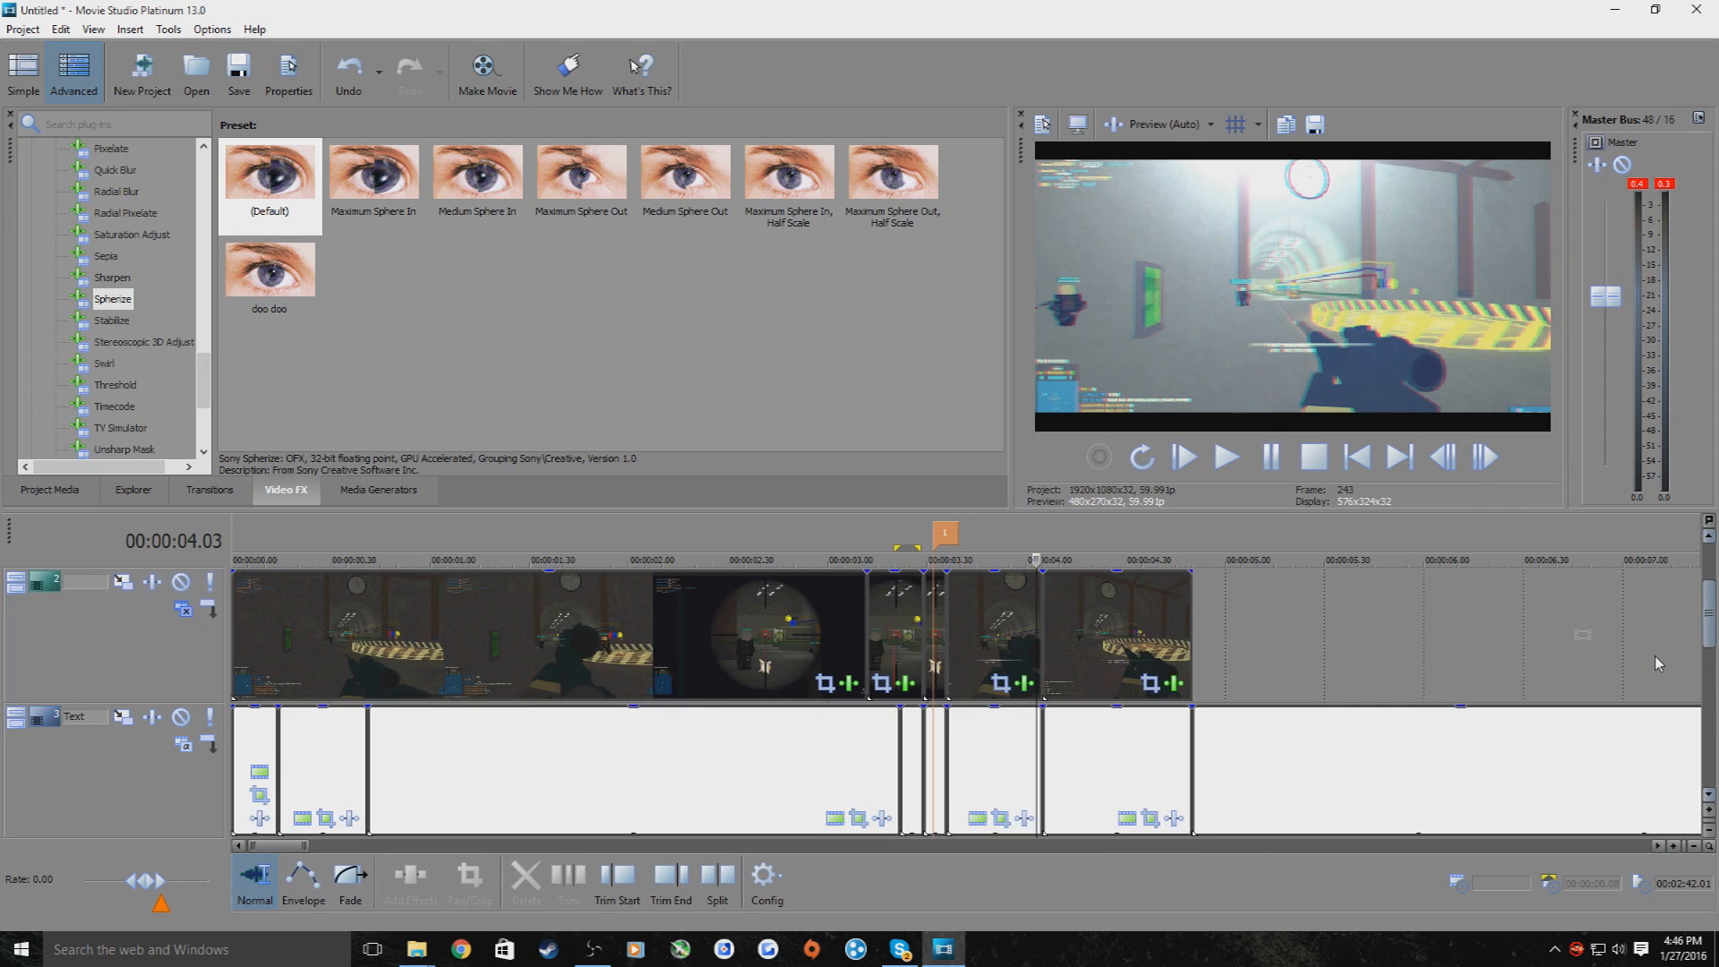
scroll(1654, 662, down, 1)
click(1284, 635)
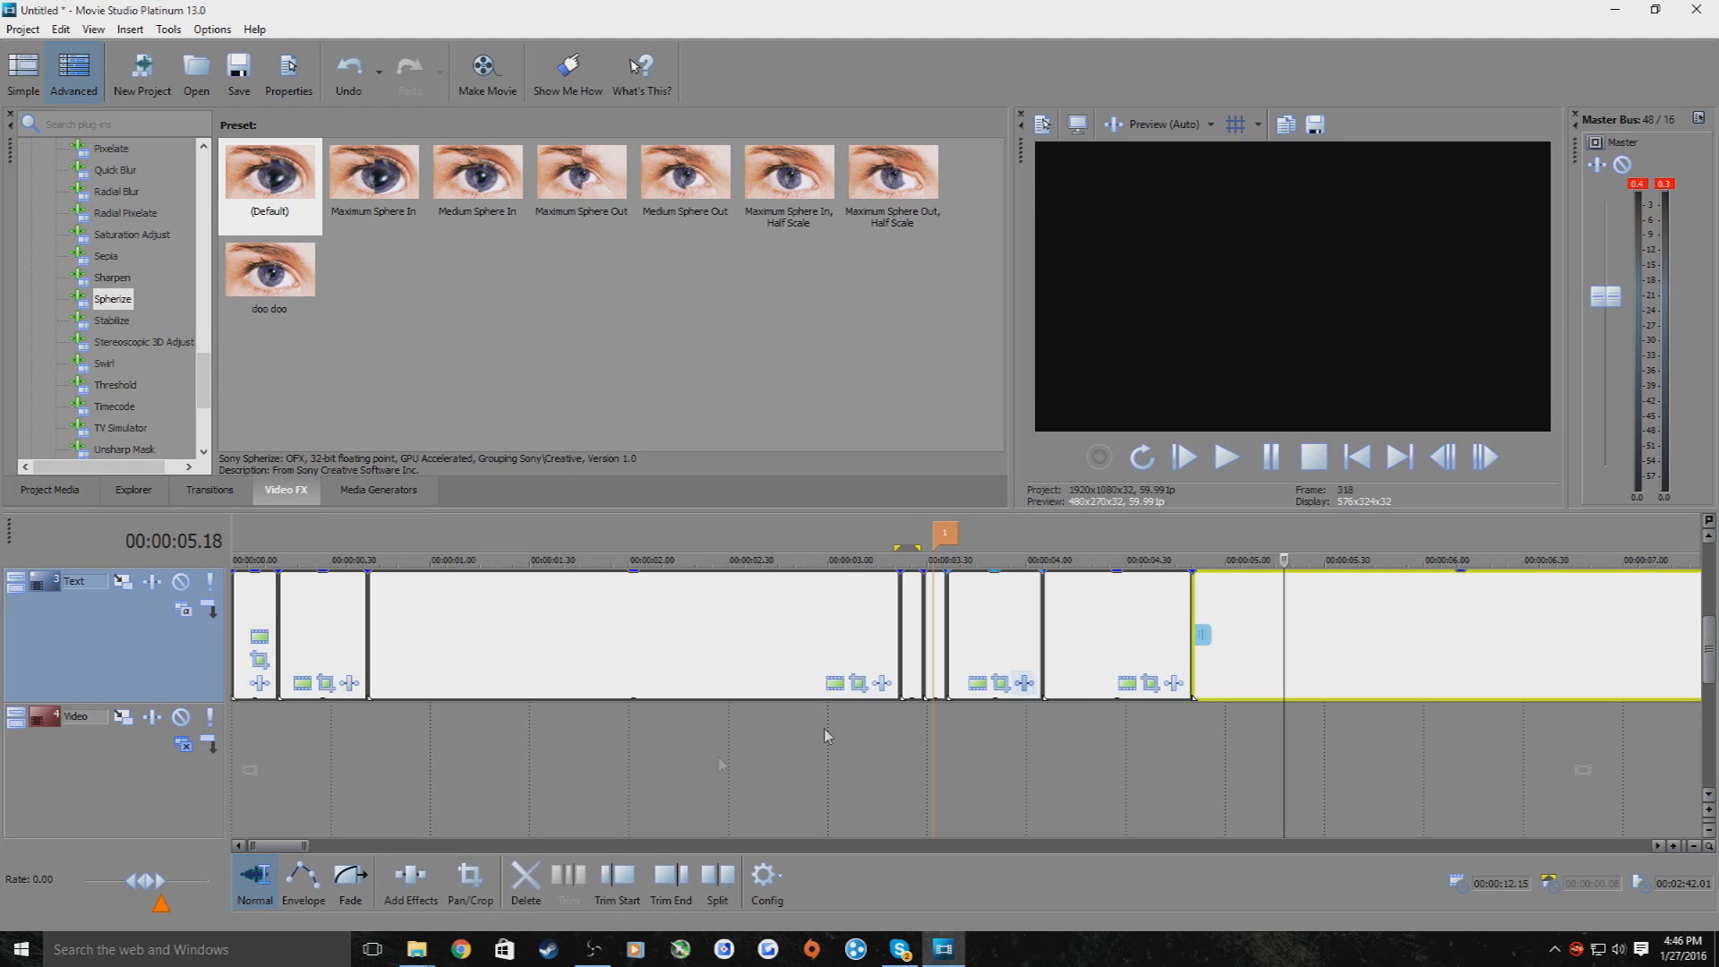
key(Delete)
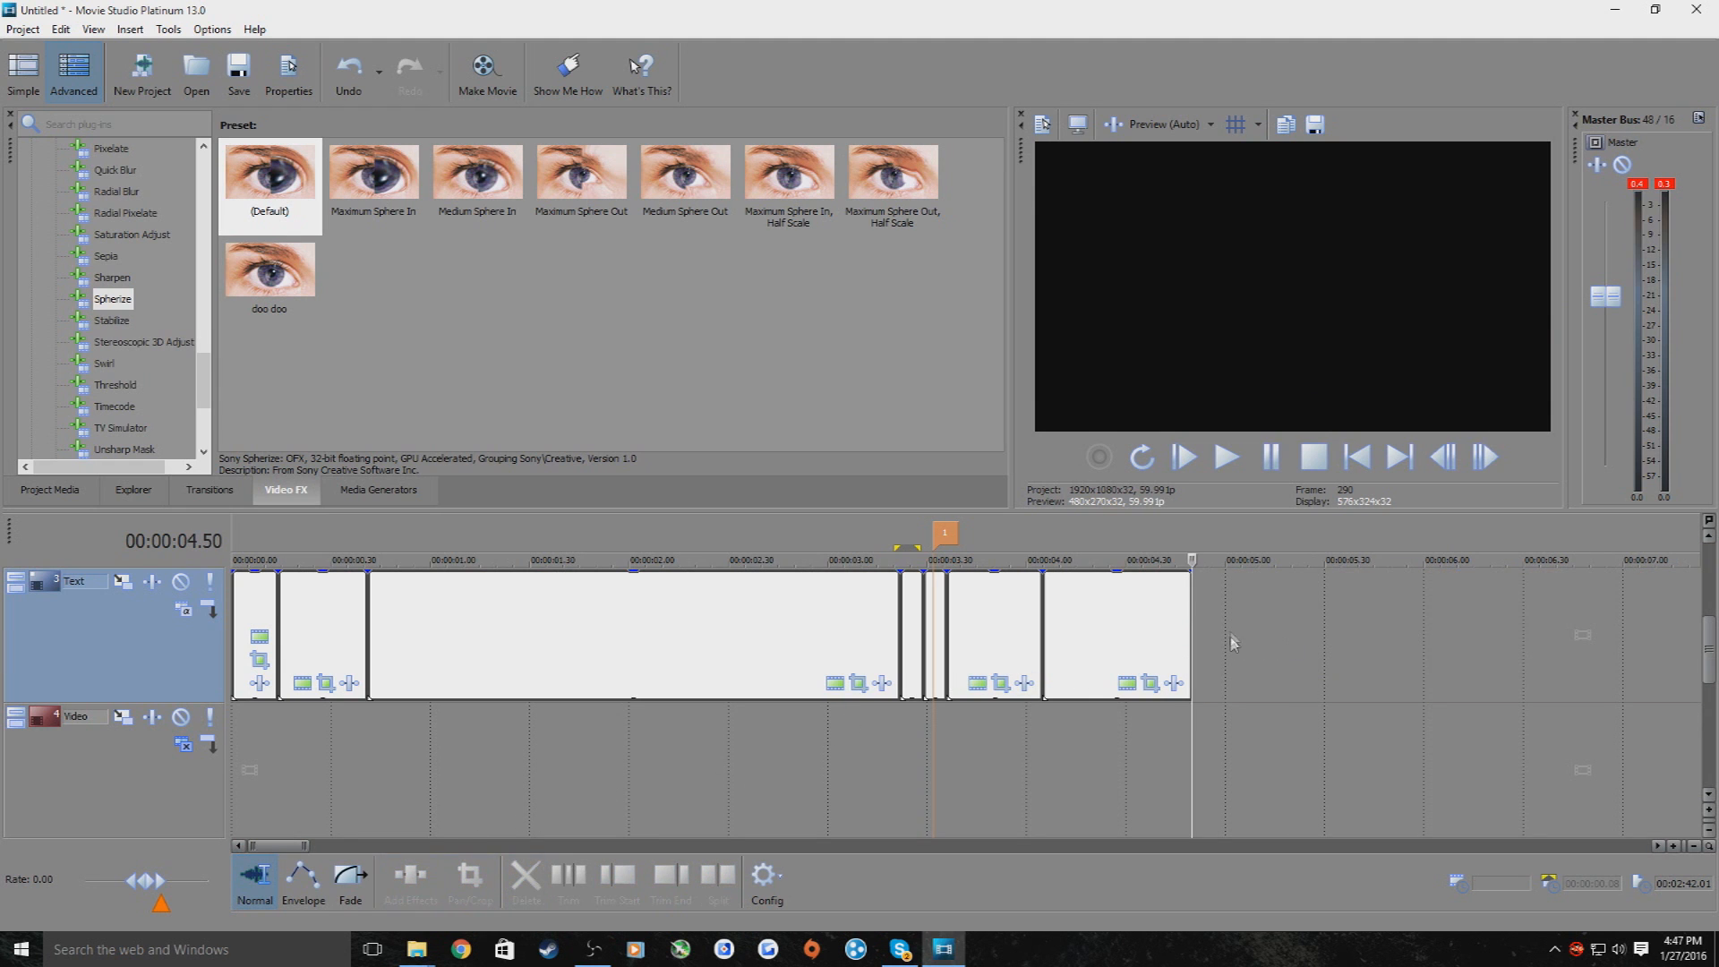
Delete the long piece of song after 00:00:04.50 on the Music track
mouse_move(259, 845)
mouse_down()
mouse_move(1141, 900)
mouse_move(1491, 882)
mouse_move(1673, 839)
mouse_move(1417, 863)
mouse_move(272, 827)
mouse_up()
scroll(1612, 699, down, 3)
click(1255, 658)
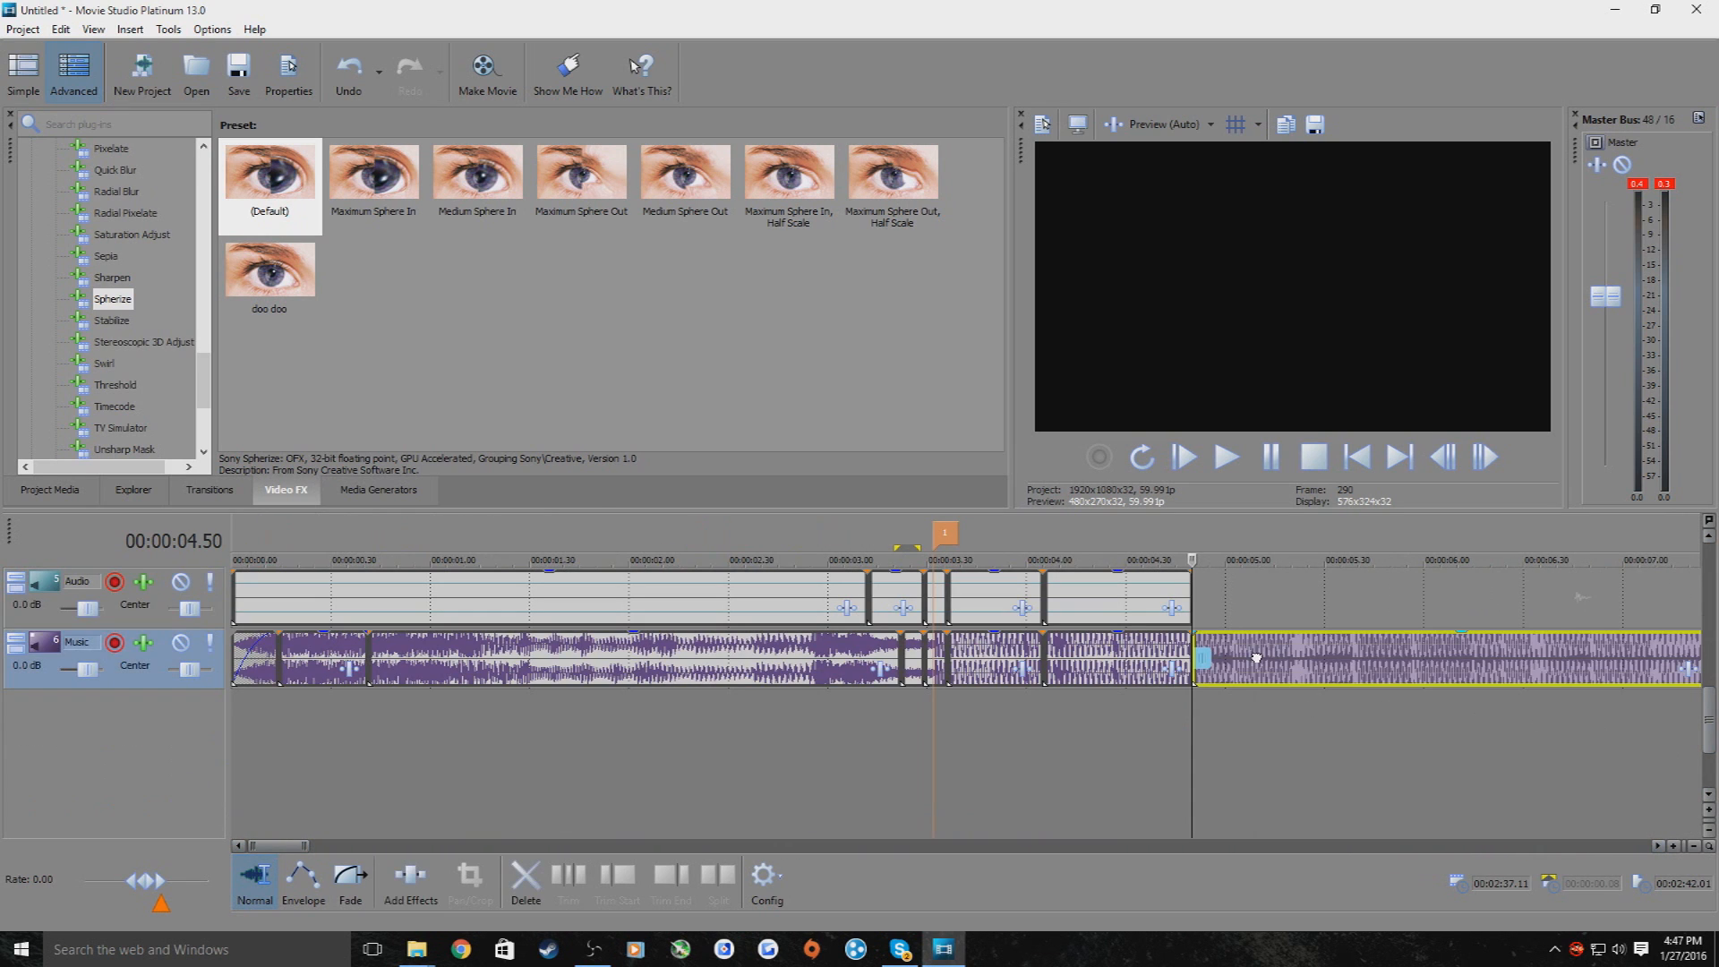
click(517, 889)
Extend the last music piece to 00:00:05.06 and fade it out from about 00:00:04.50
click(350, 877)
drag(1193, 635, 1245, 657)
click(254, 882)
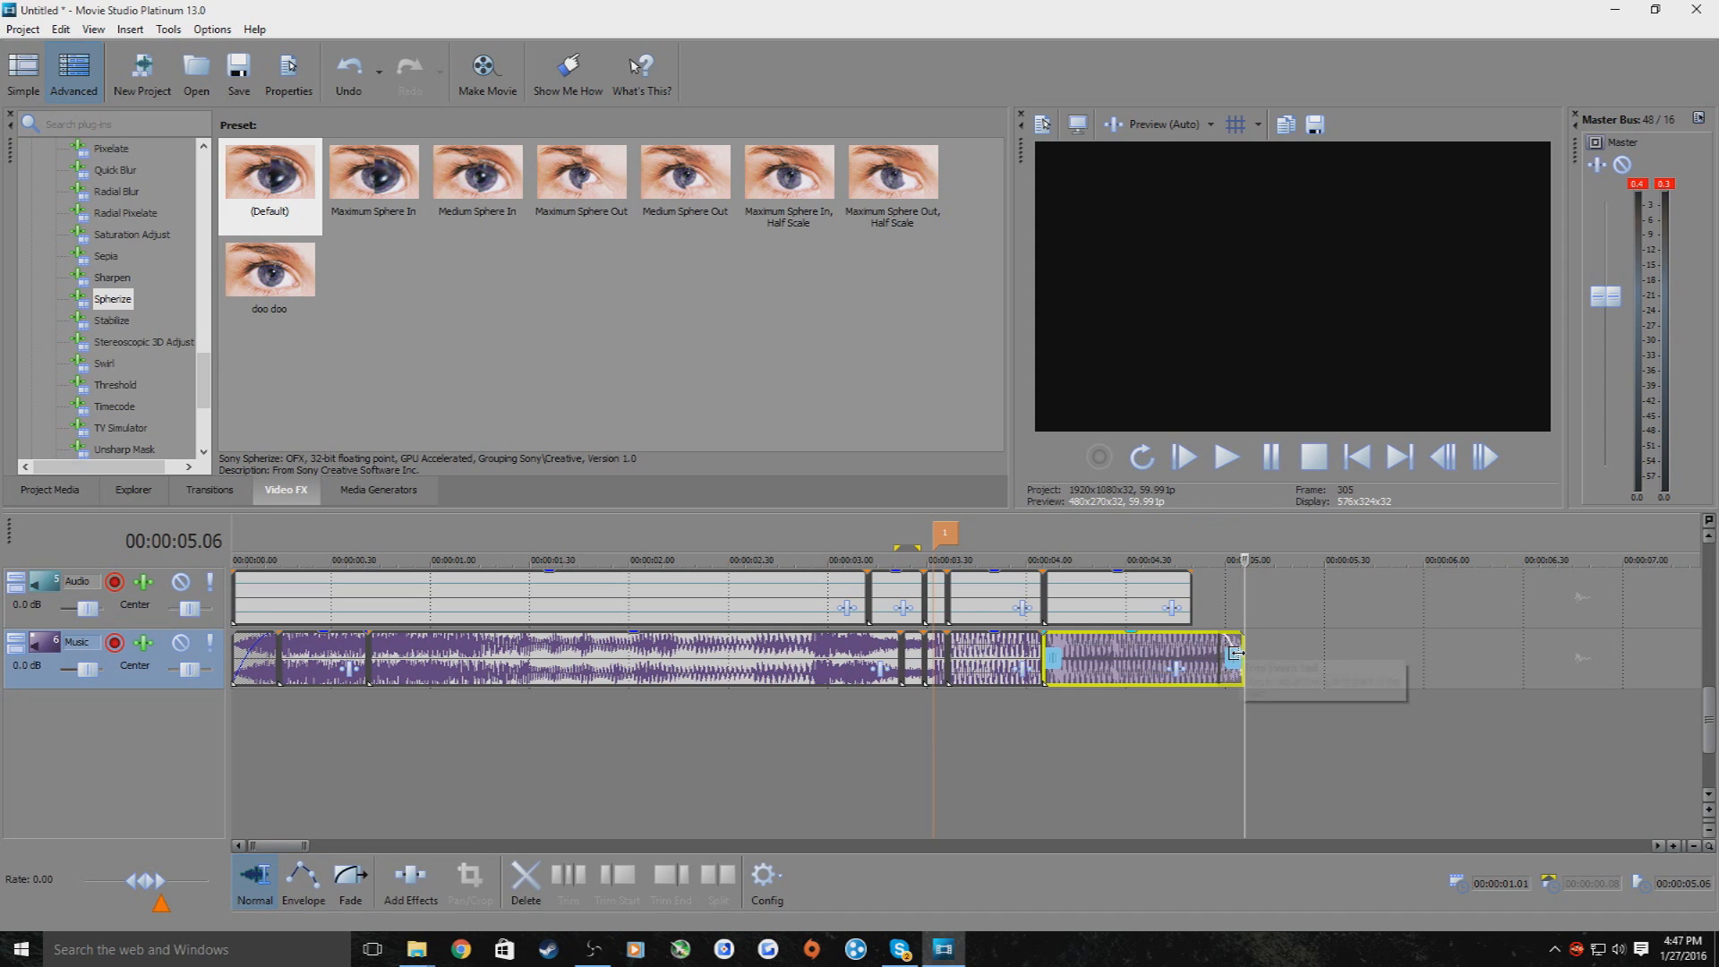
click(351, 881)
drag(1241, 634, 1193, 632)
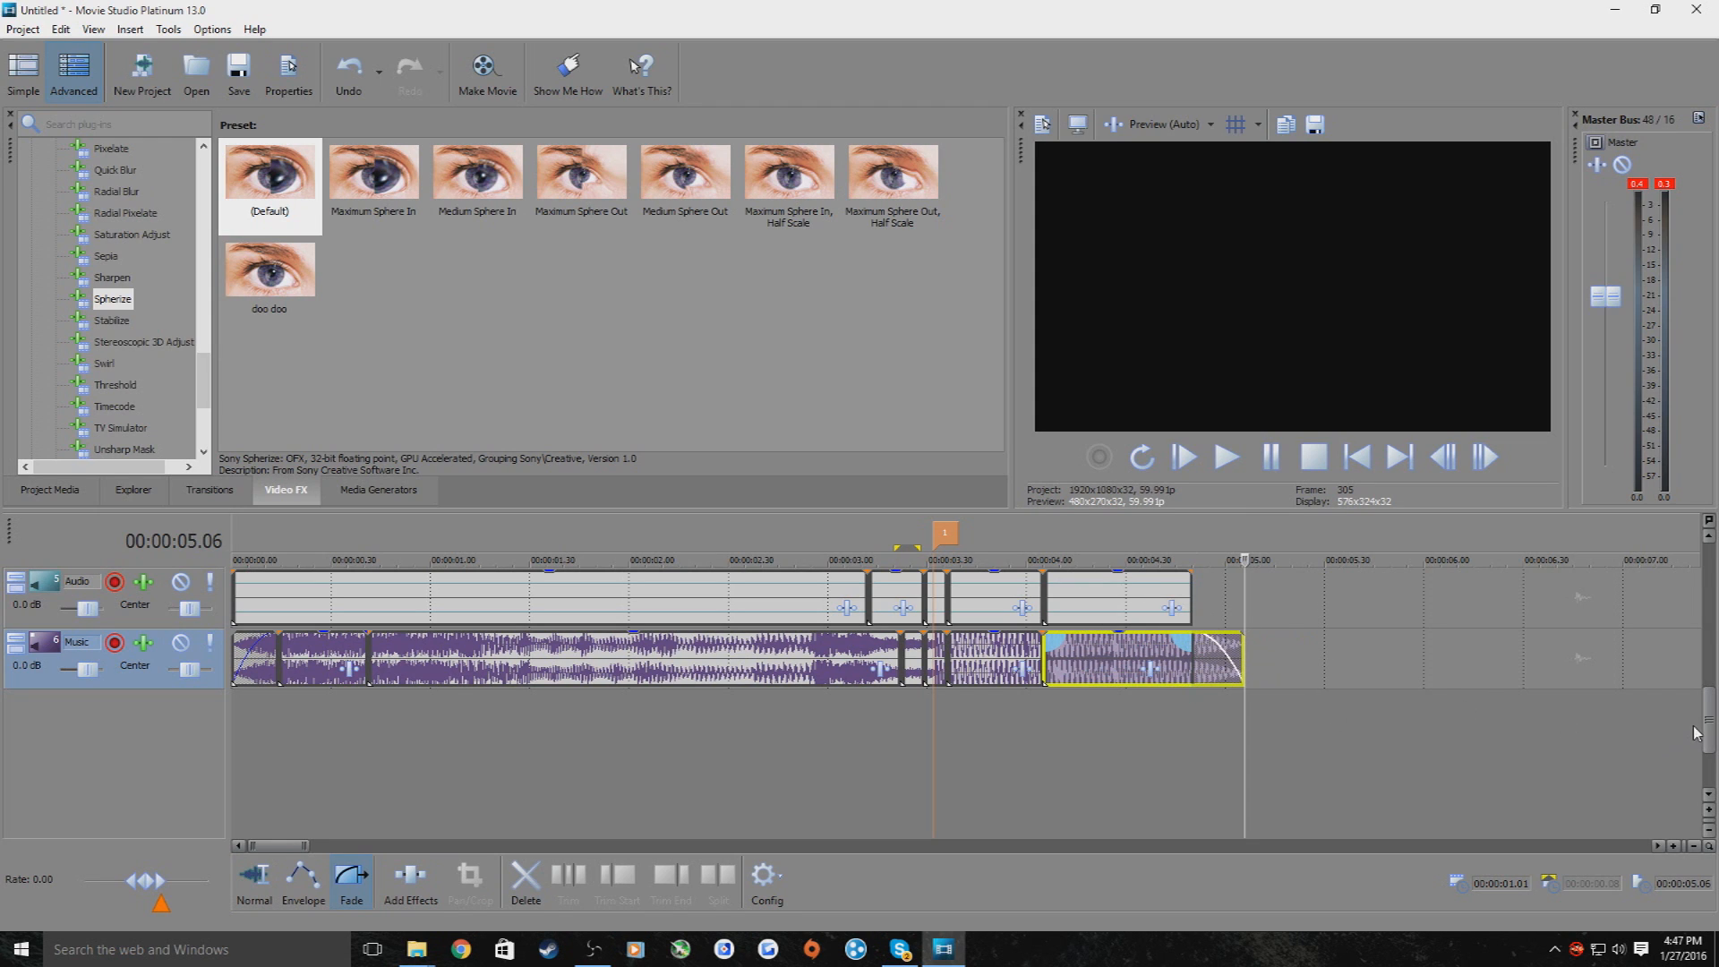
Add a short fade-out to the end of the last gameplay clip and play it back
scroll(1706, 716, up, 2)
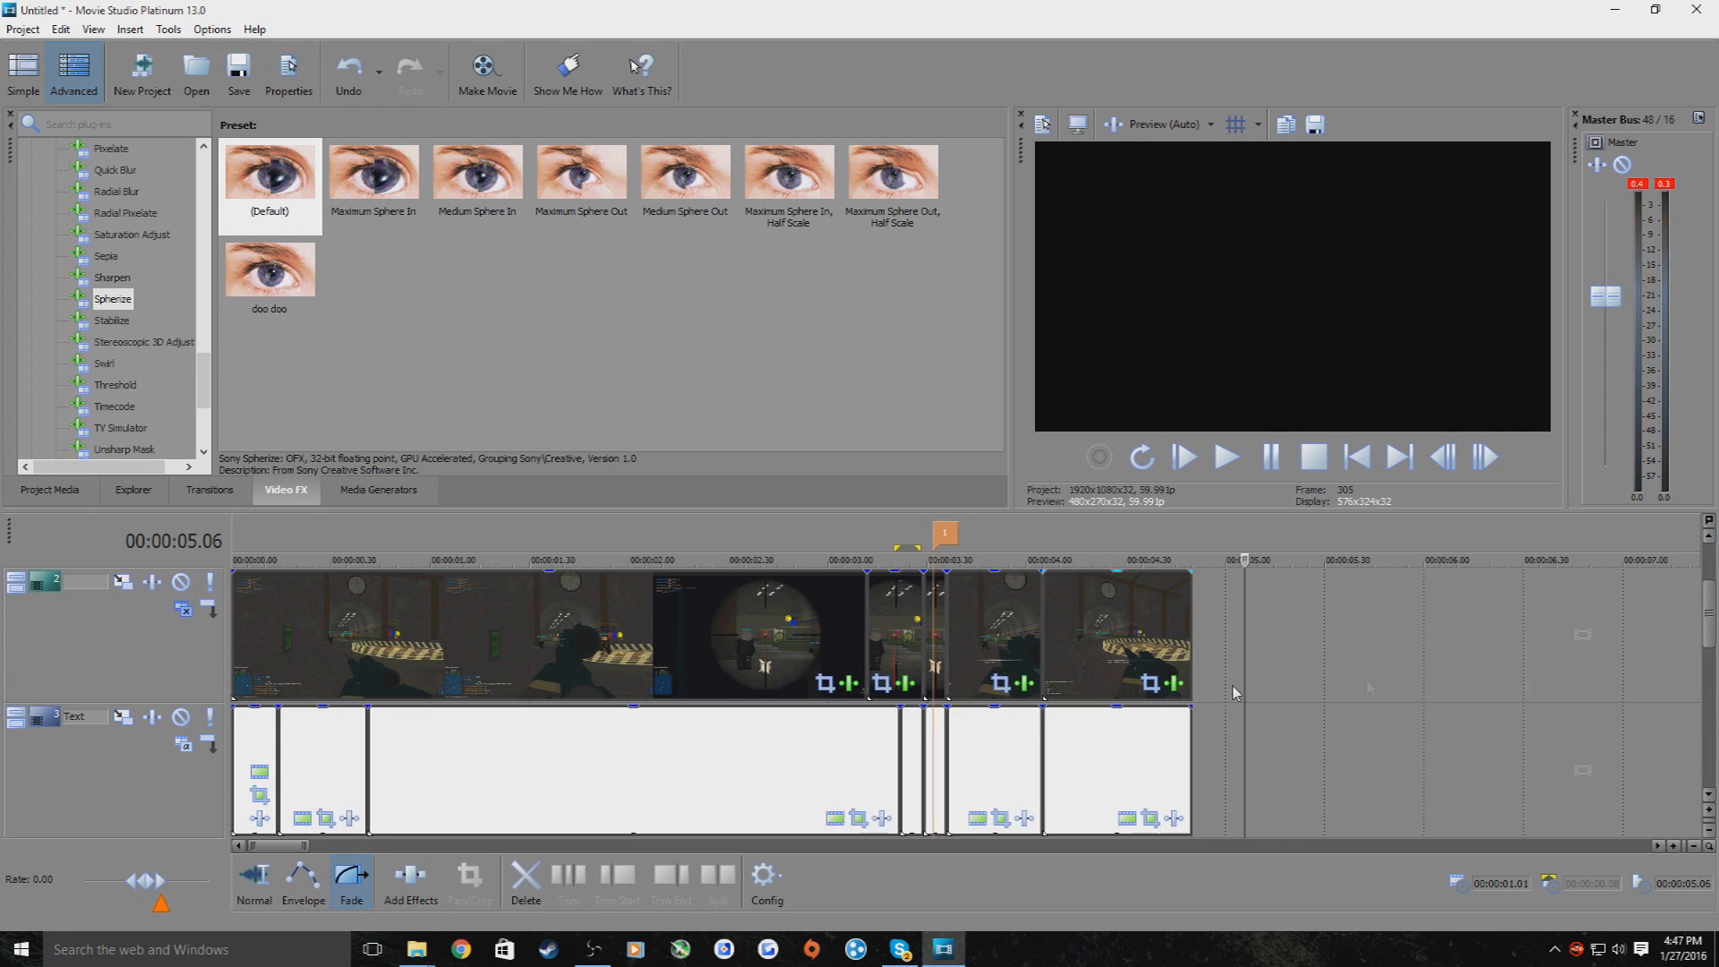
scroll(1430, 689, up, 1)
drag(1189, 712, 1165, 715)
click(1155, 688)
key(space)
click(1280, 462)
Lengthen the gameplay clip's closing fade-out so it starts around 00:00:04.30, and replay the ending
click(1145, 670)
drag(1170, 710, 1137, 714)
click(1106, 673)
click(1234, 460)
click(1279, 462)
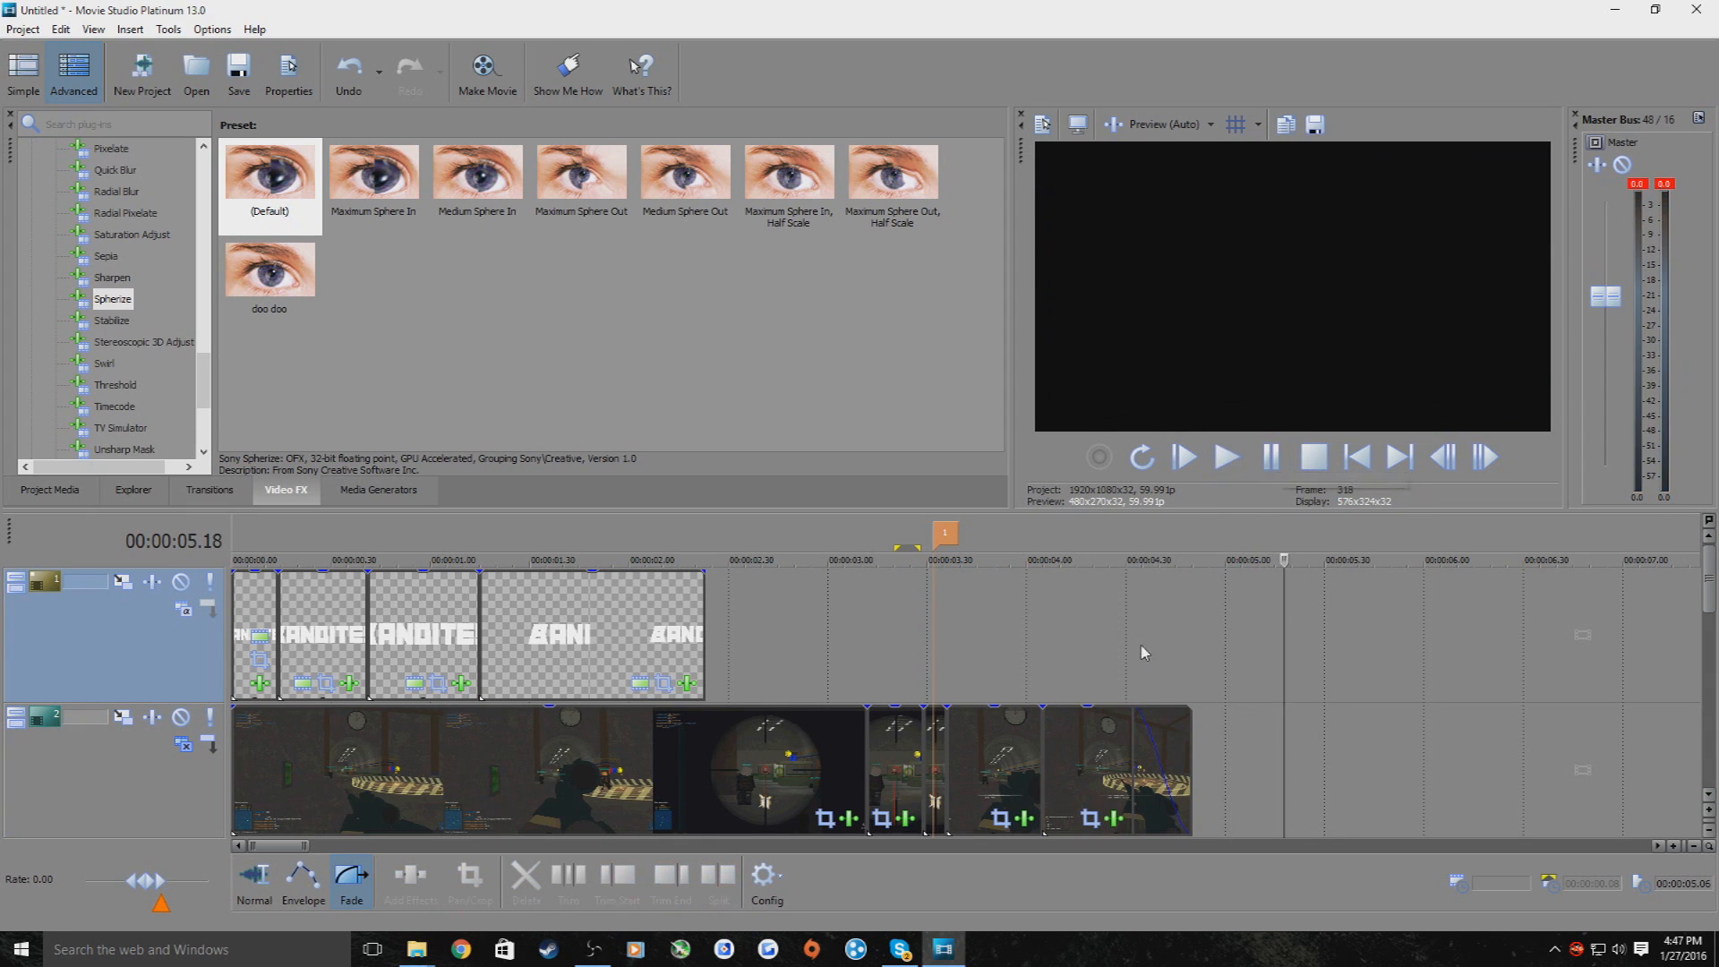
click(1126, 692)
Import M98B sounds.mp3 from the Sniper Sounds folder into the project media
drag(1710, 592, 1708, 700)
scroll(1677, 730, up, 4)
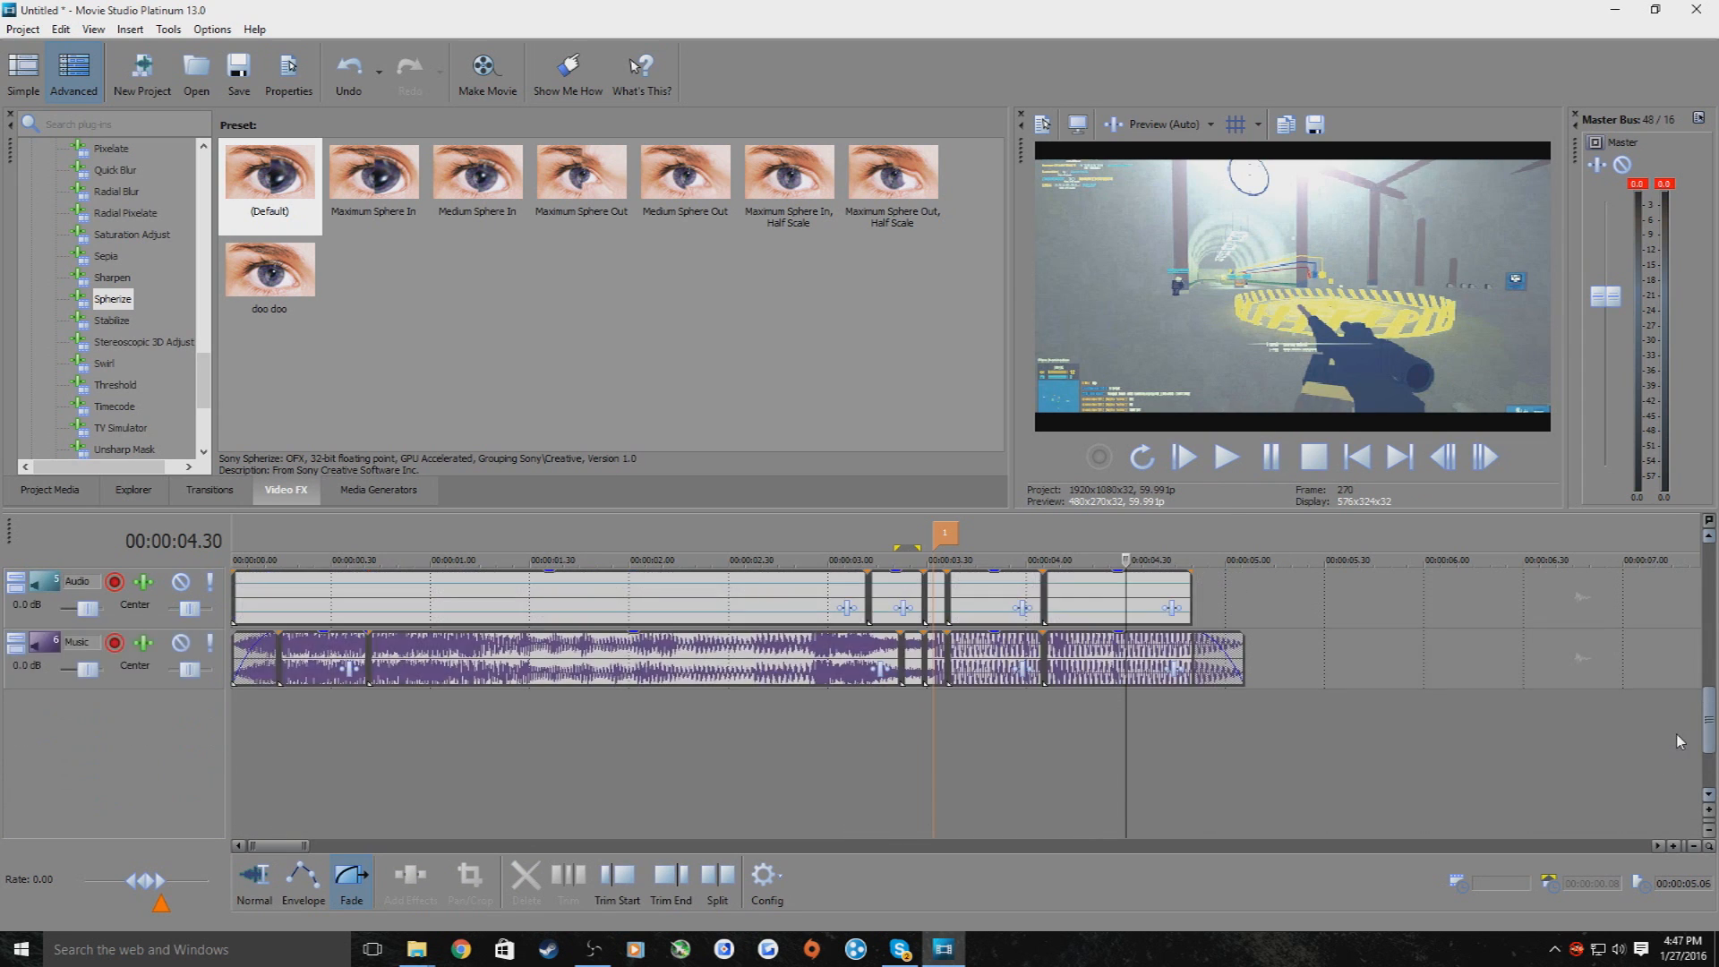
scroll(1671, 658, down, 2)
scroll(1668, 663, up, 4)
click(90, 485)
drag(1705, 588, 1706, 631)
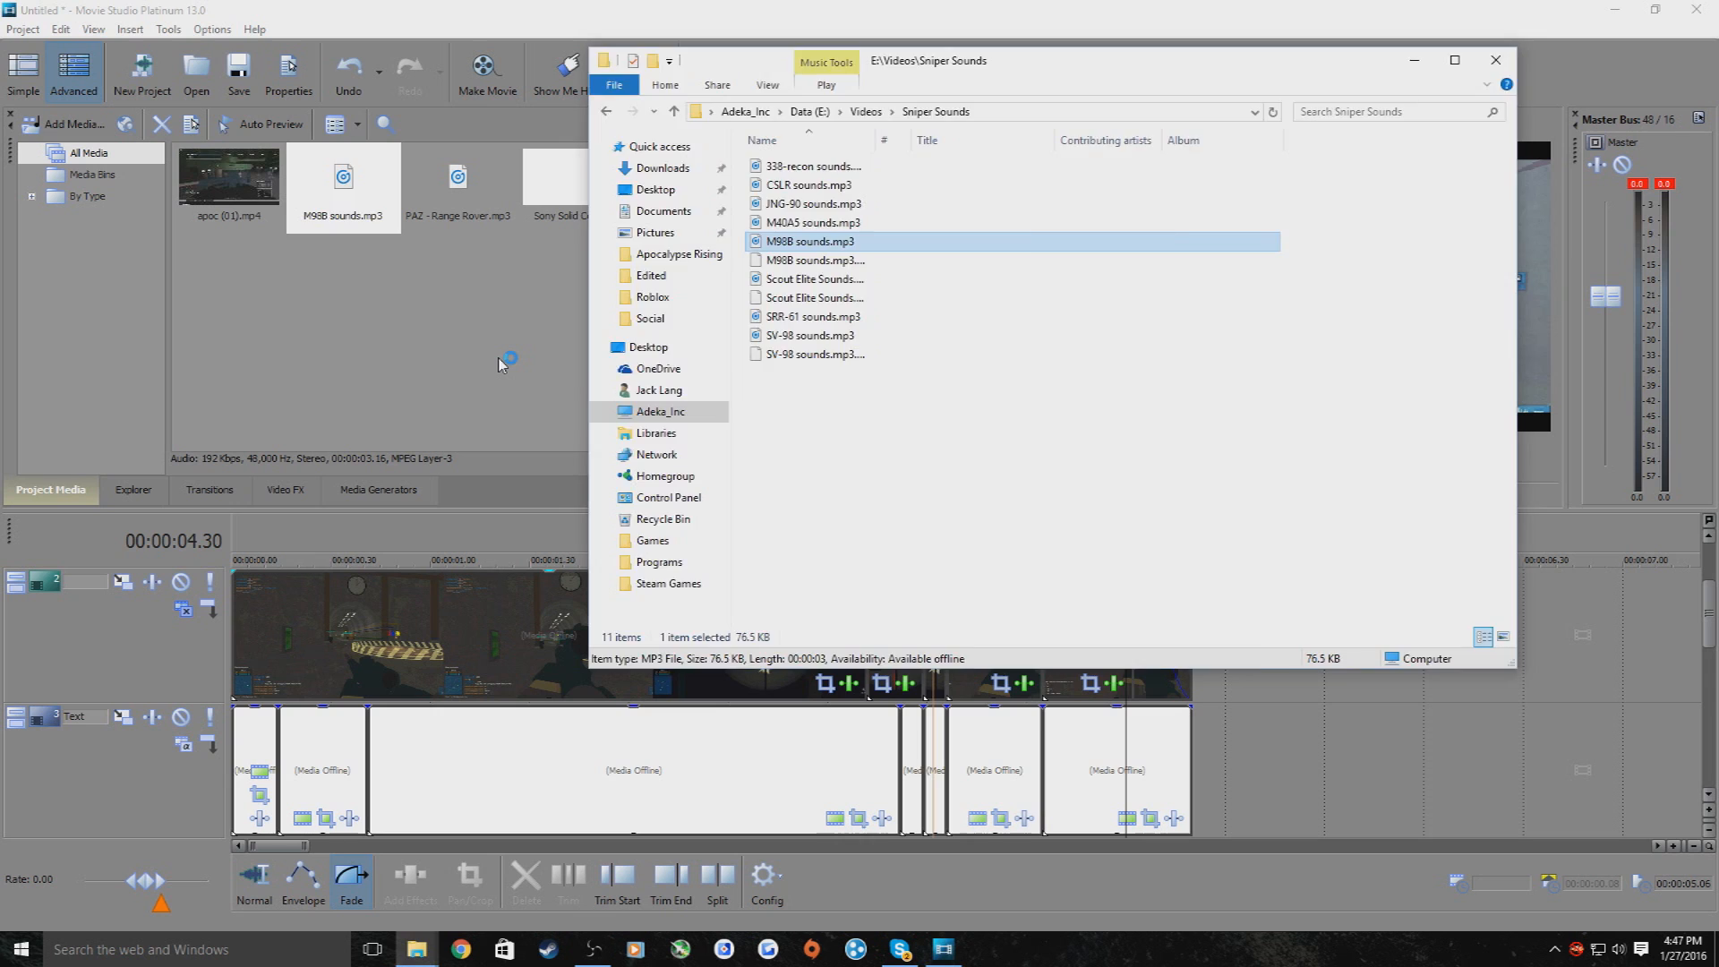
click(499, 358)
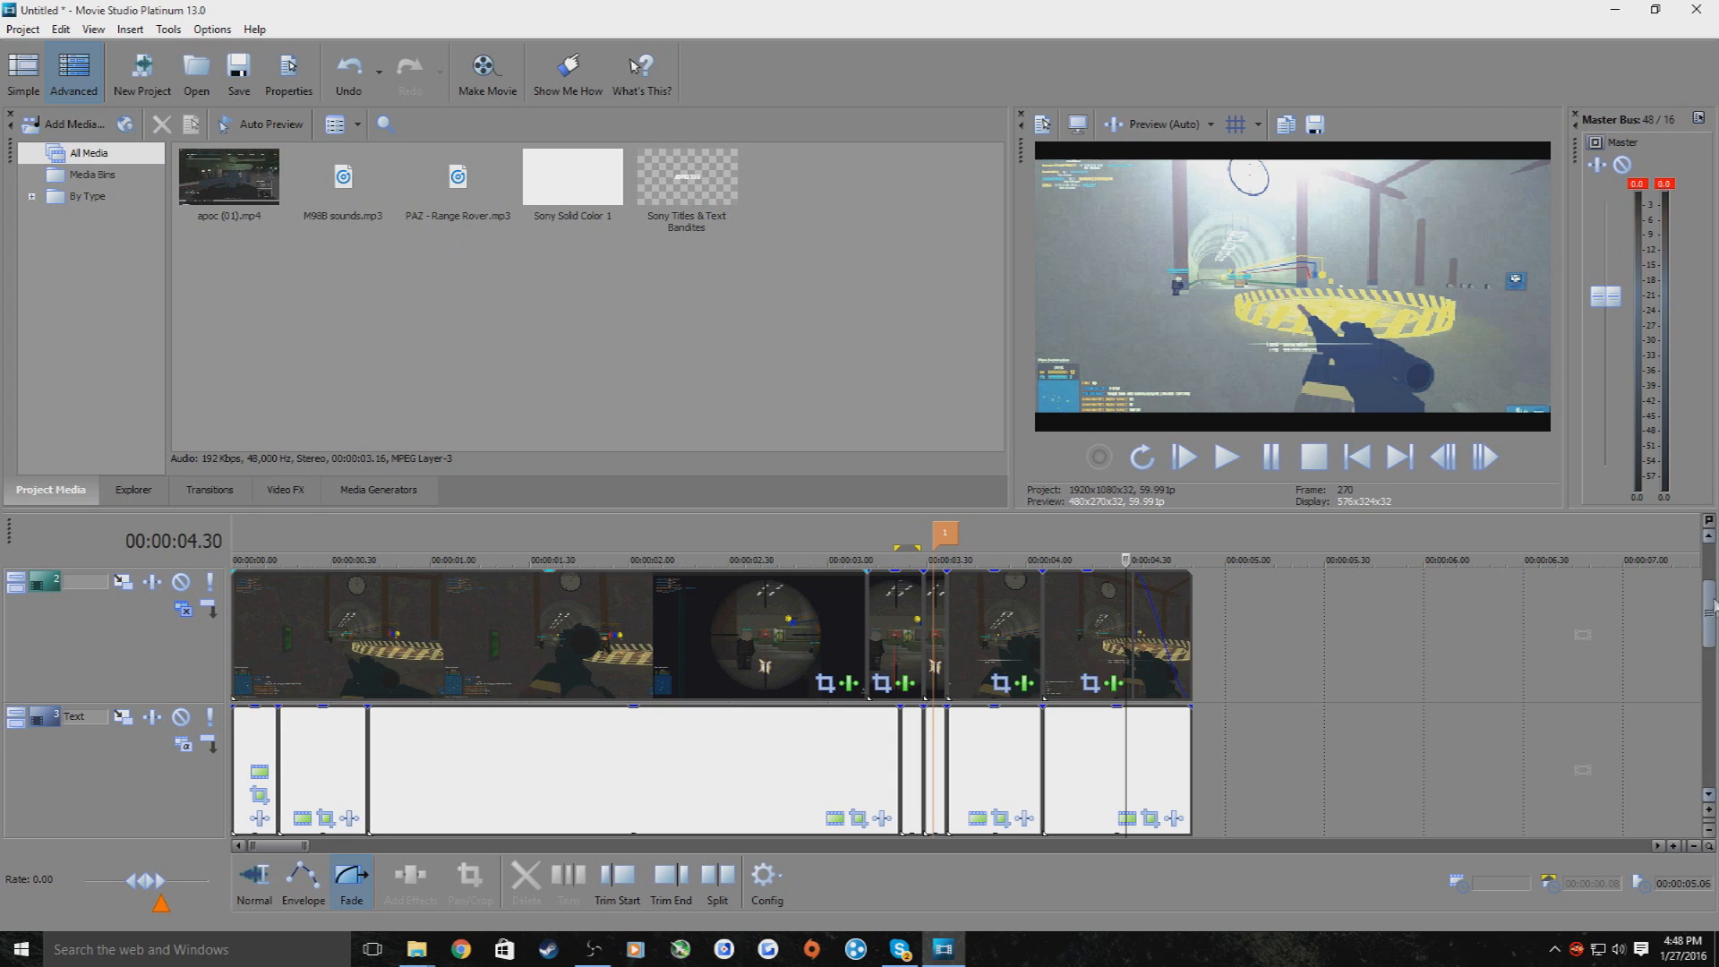
Try to place M98B sounds.mp3 on the existing Audio track at 00:00:03.32, and undo the placement
scroll(1707, 641, down, 1)
click(407, 730)
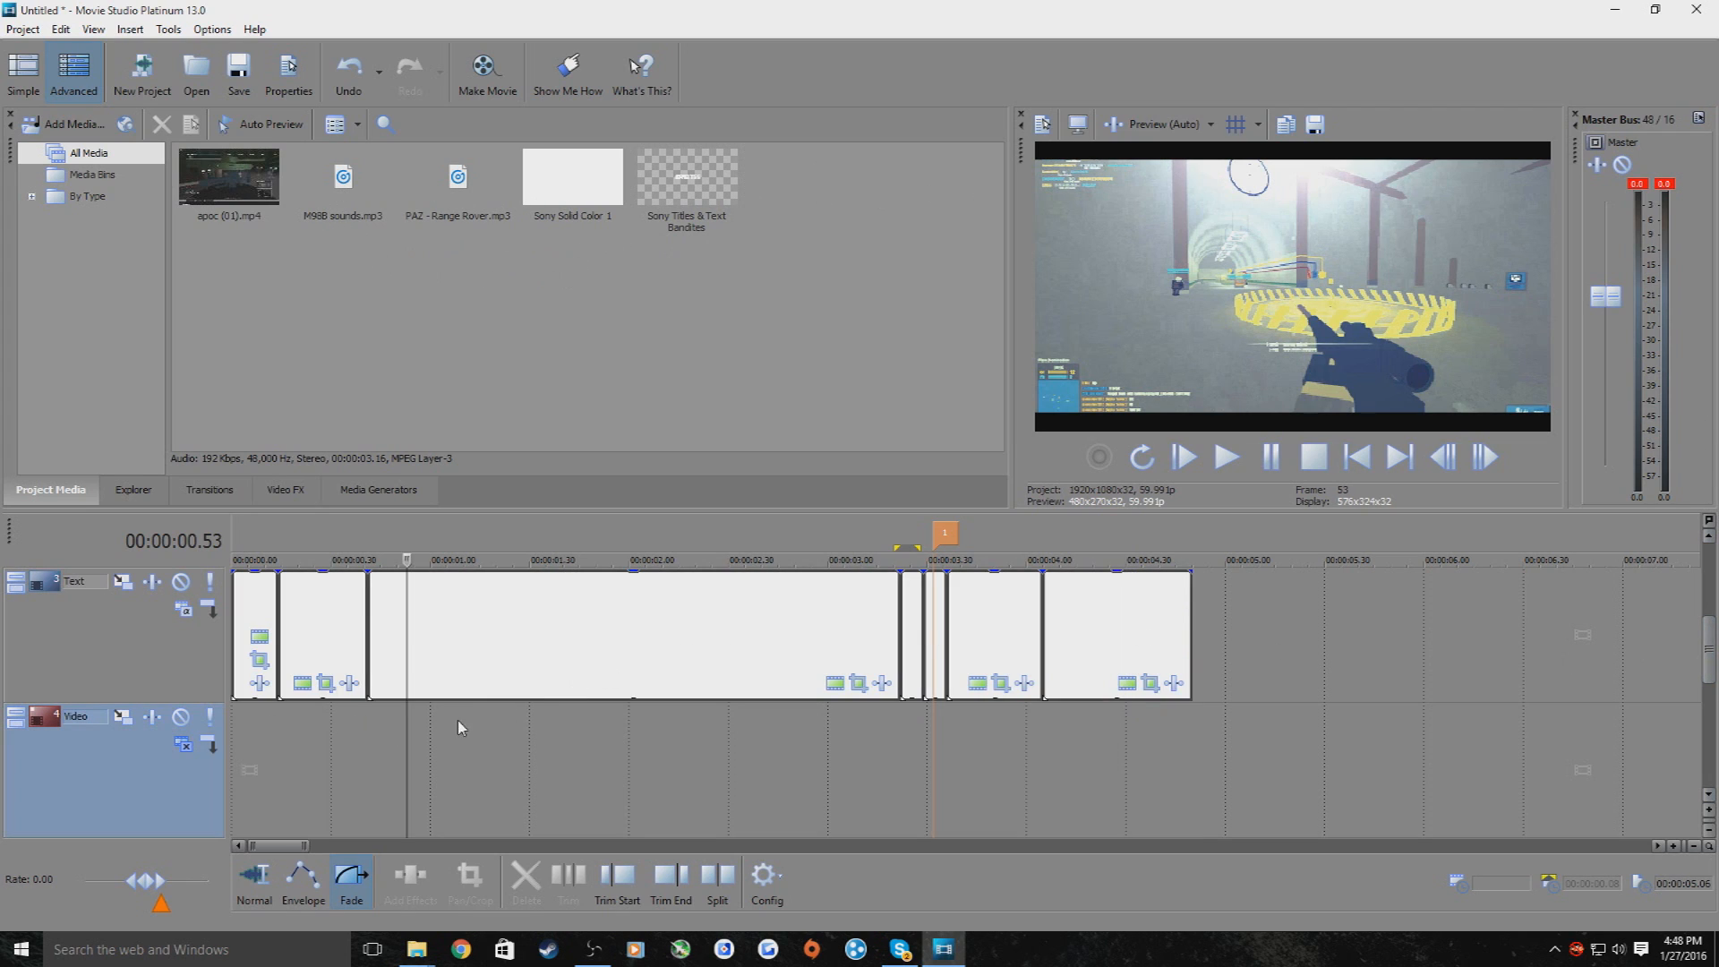
drag(406, 736, 931, 746)
drag(343, 184, 943, 736)
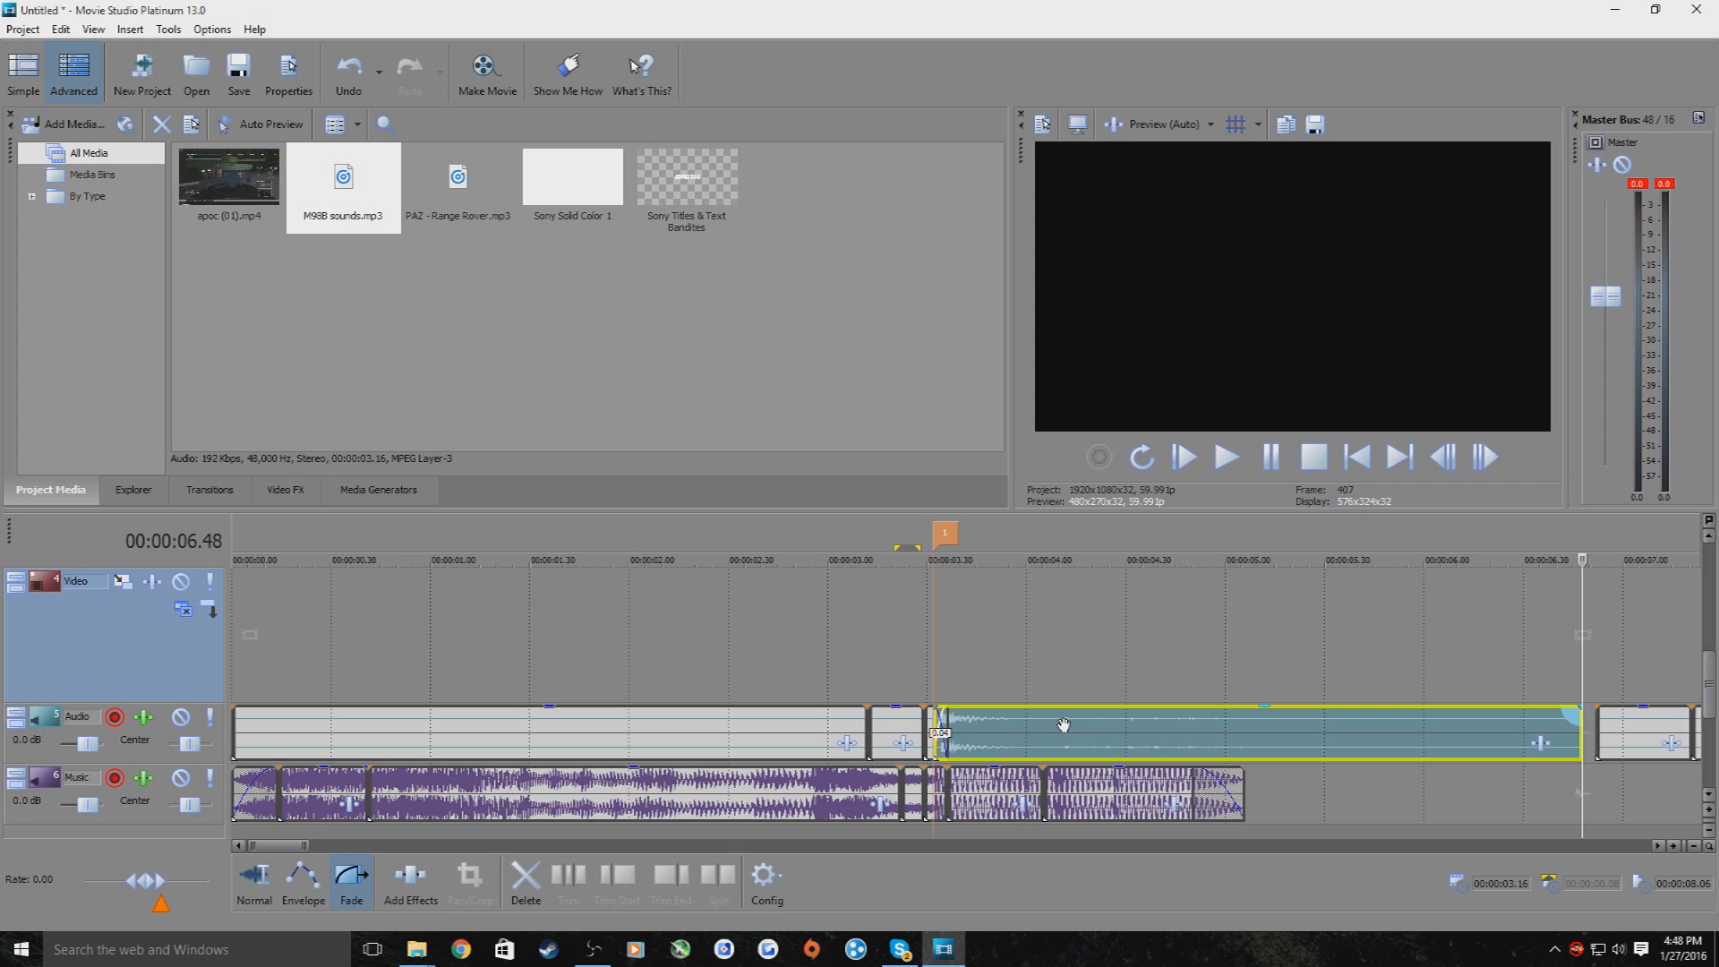
key(ctrl+z)
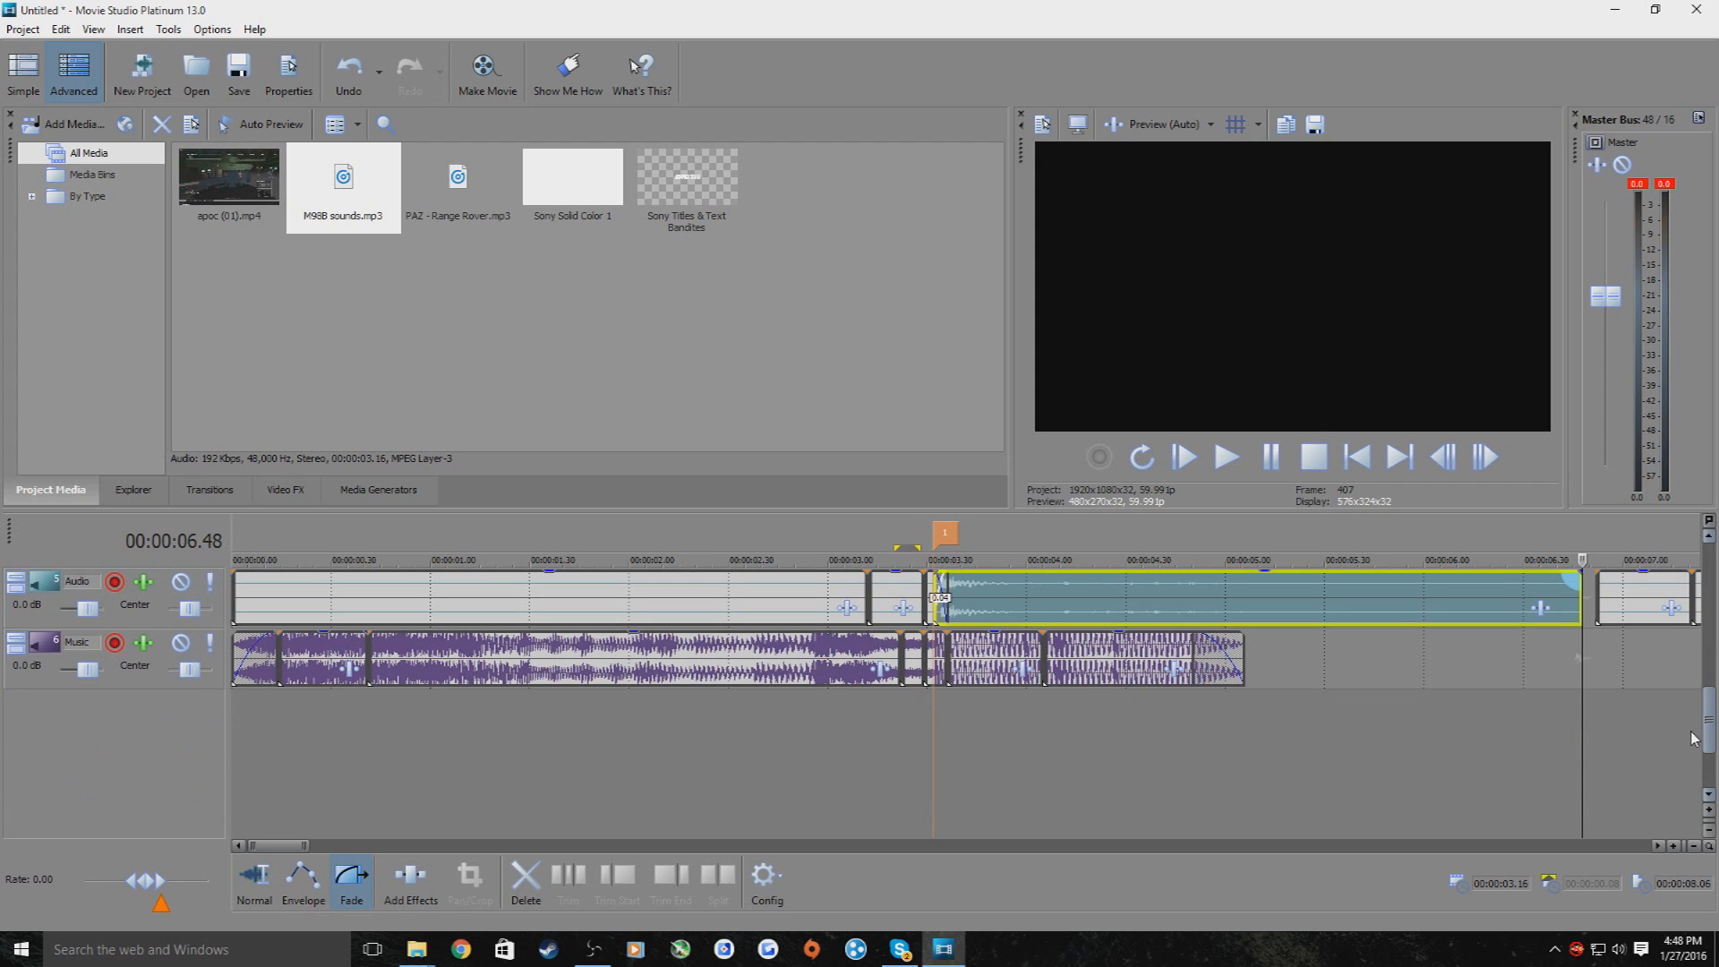
Add a new audio track below Music and place M98B sounds.mp3 on it at 00:00:03.32
right_click(978, 754)
click(1065, 799)
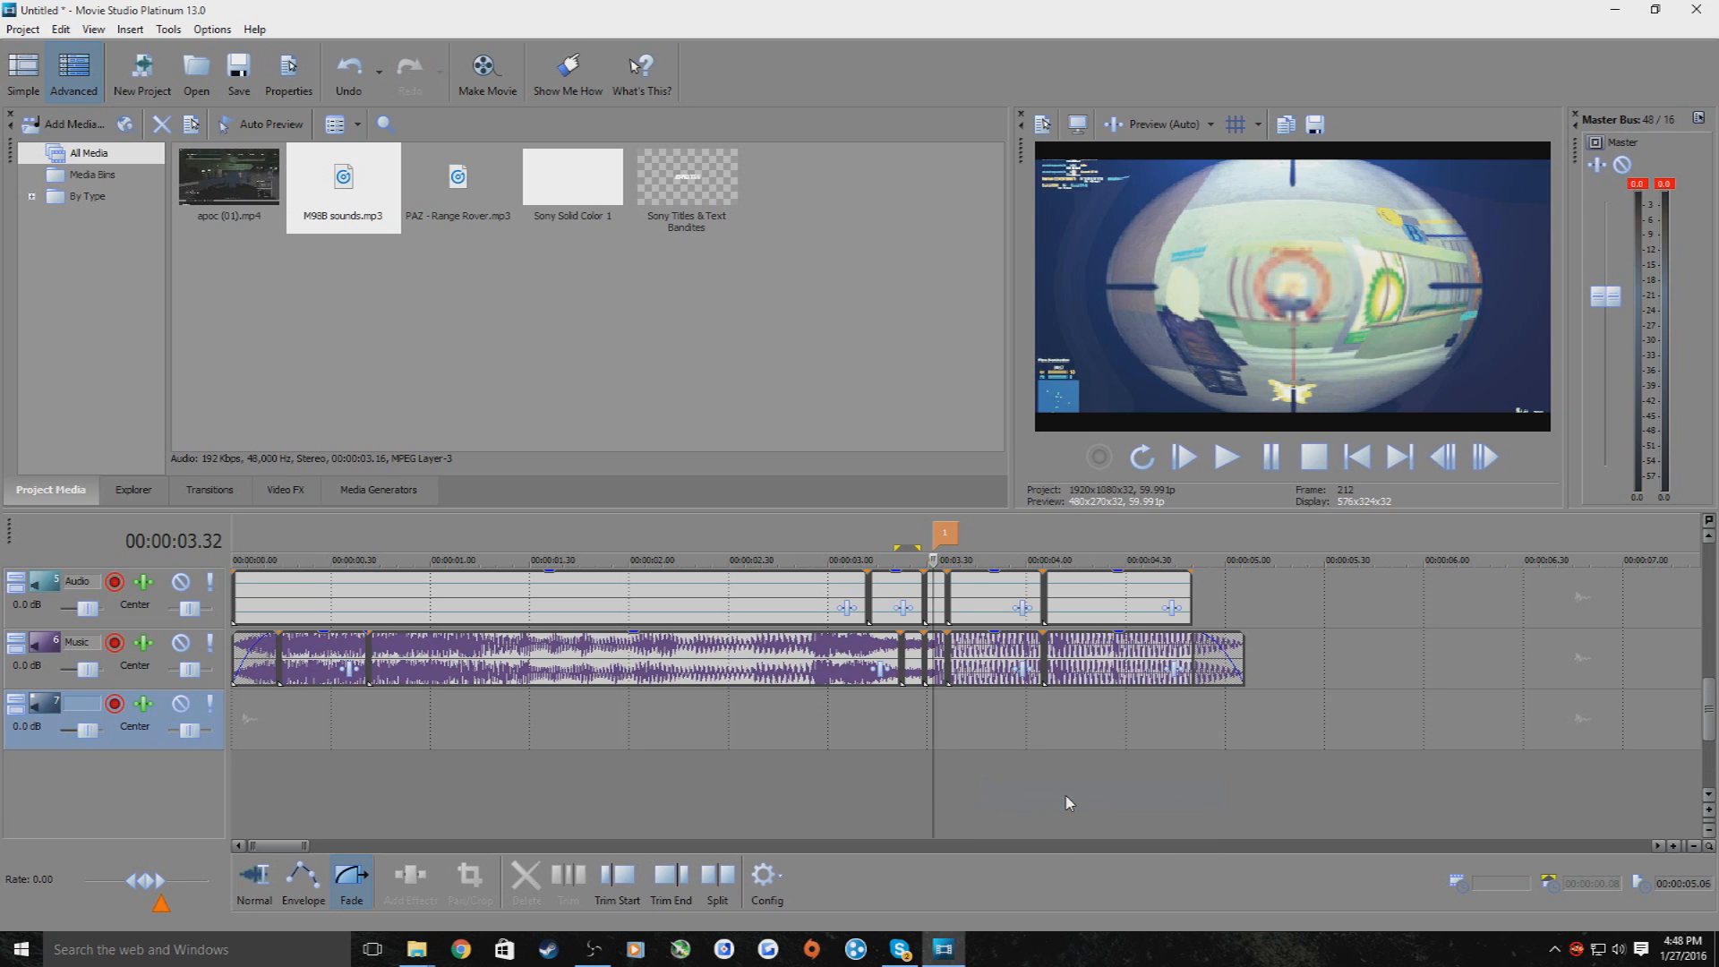
drag(333, 204, 948, 712)
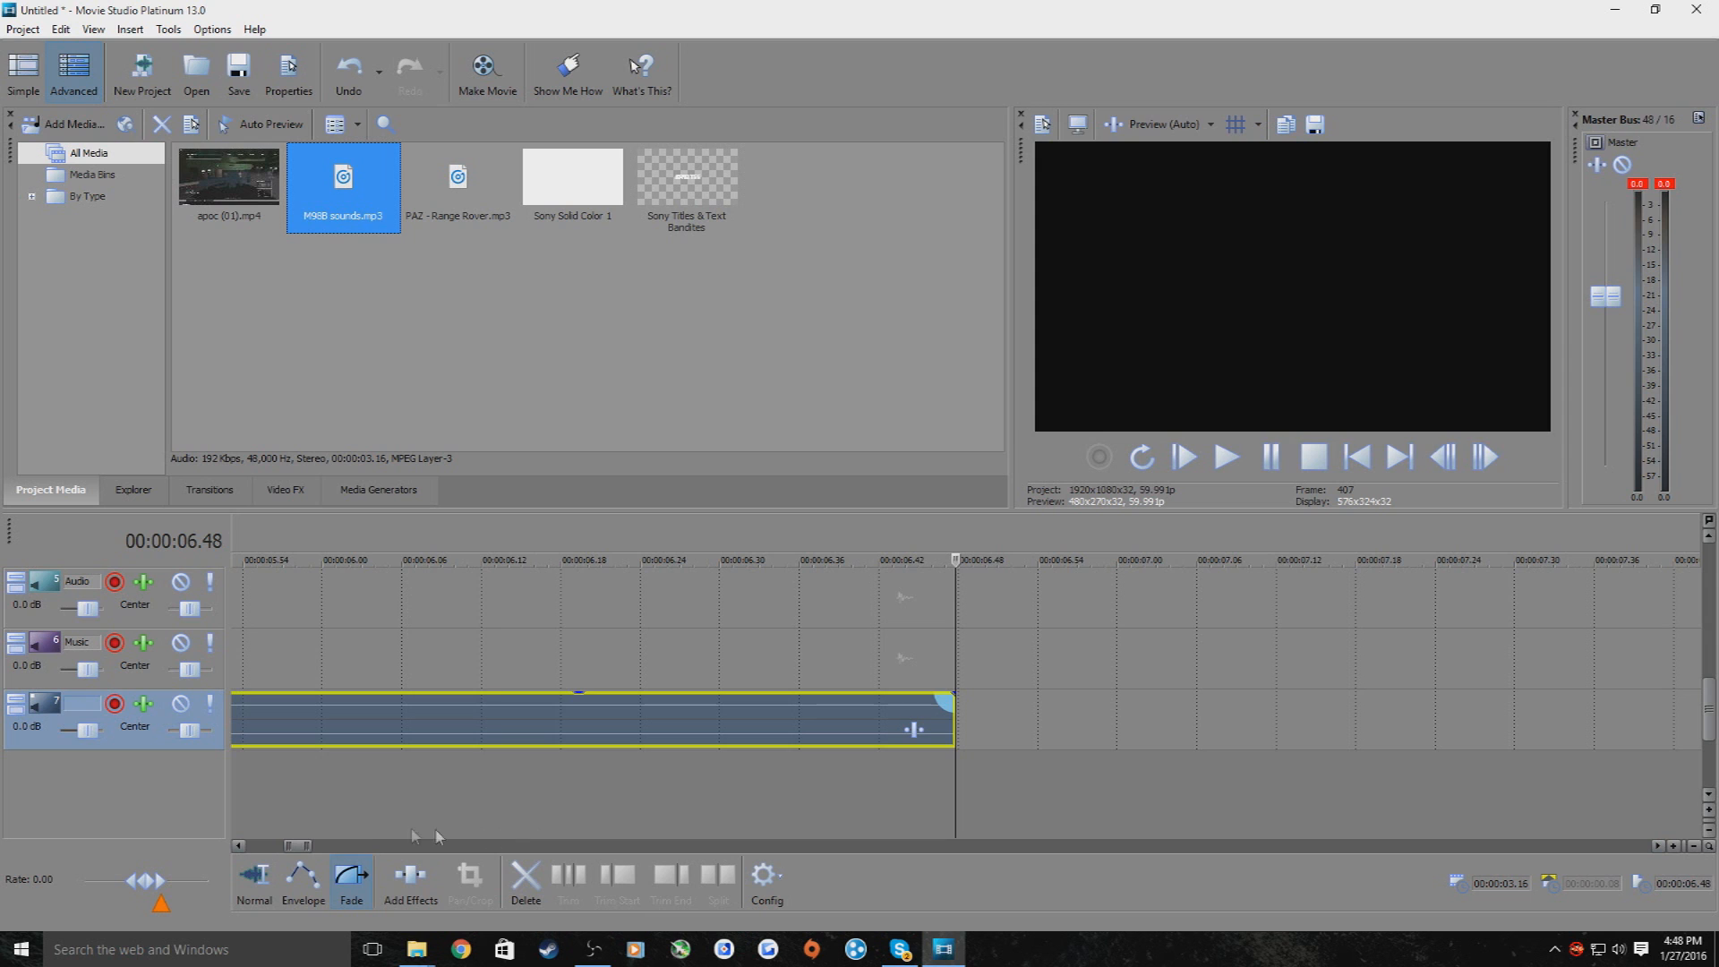
Cut the silent opening before 00:00:03.34 off the gunshot sound and raise its track volume to 12.0 dB
drag(300, 847, 276, 847)
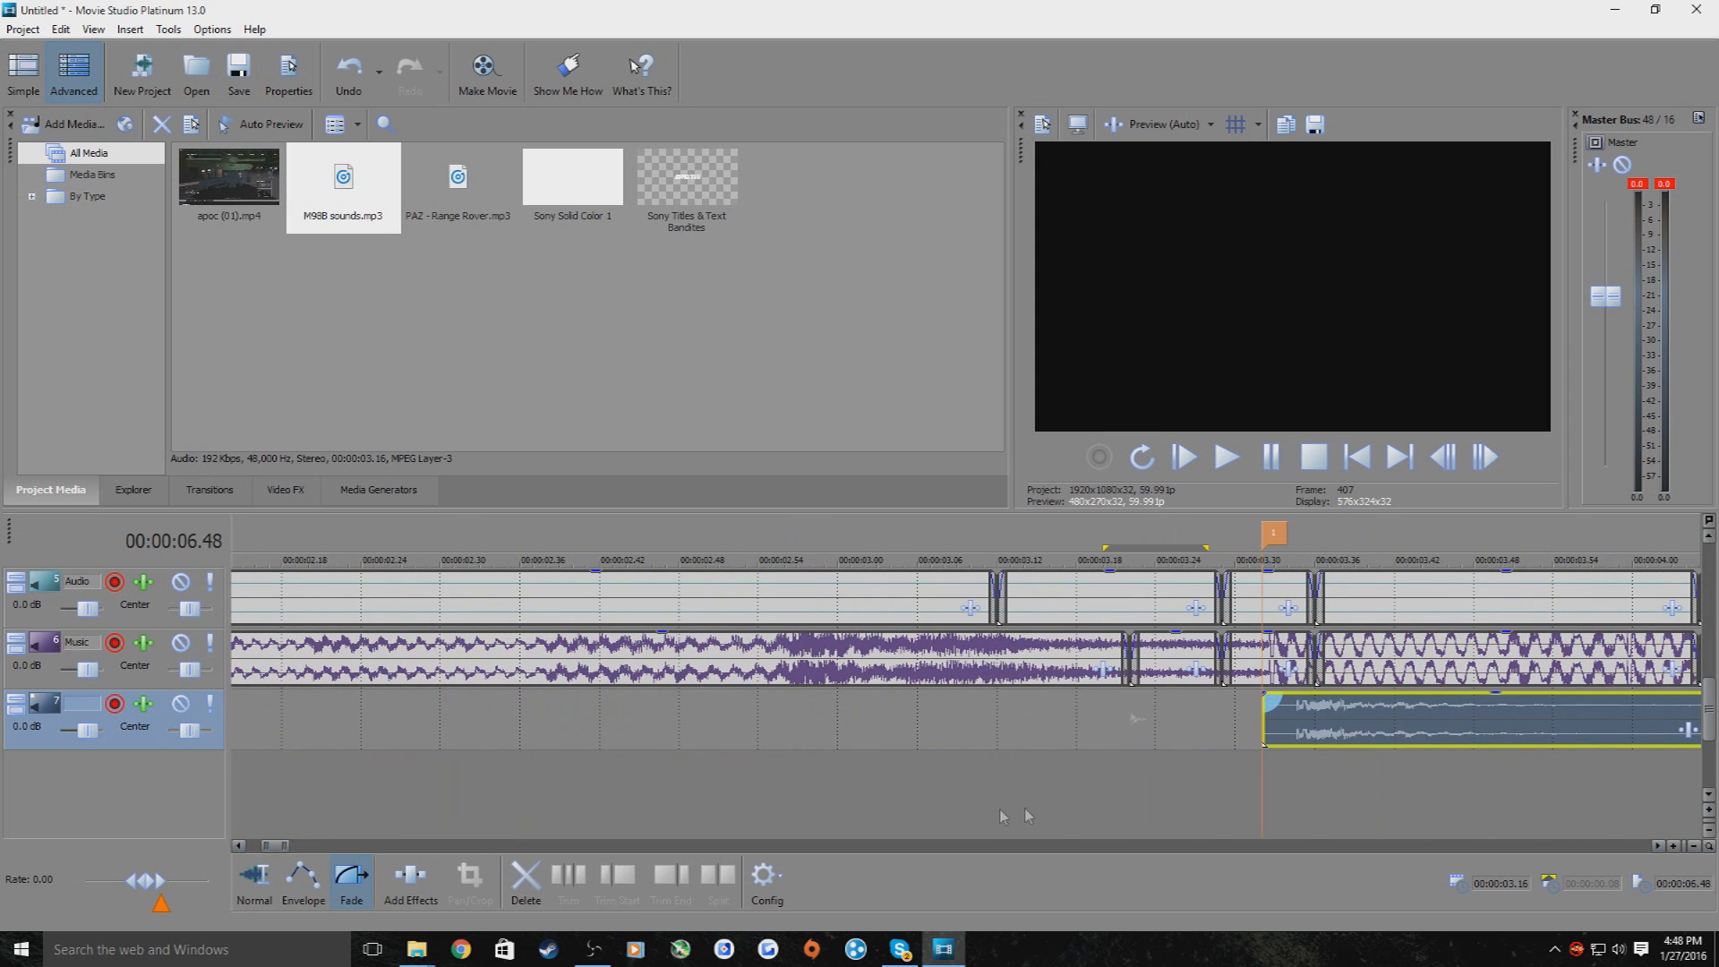
click(1185, 803)
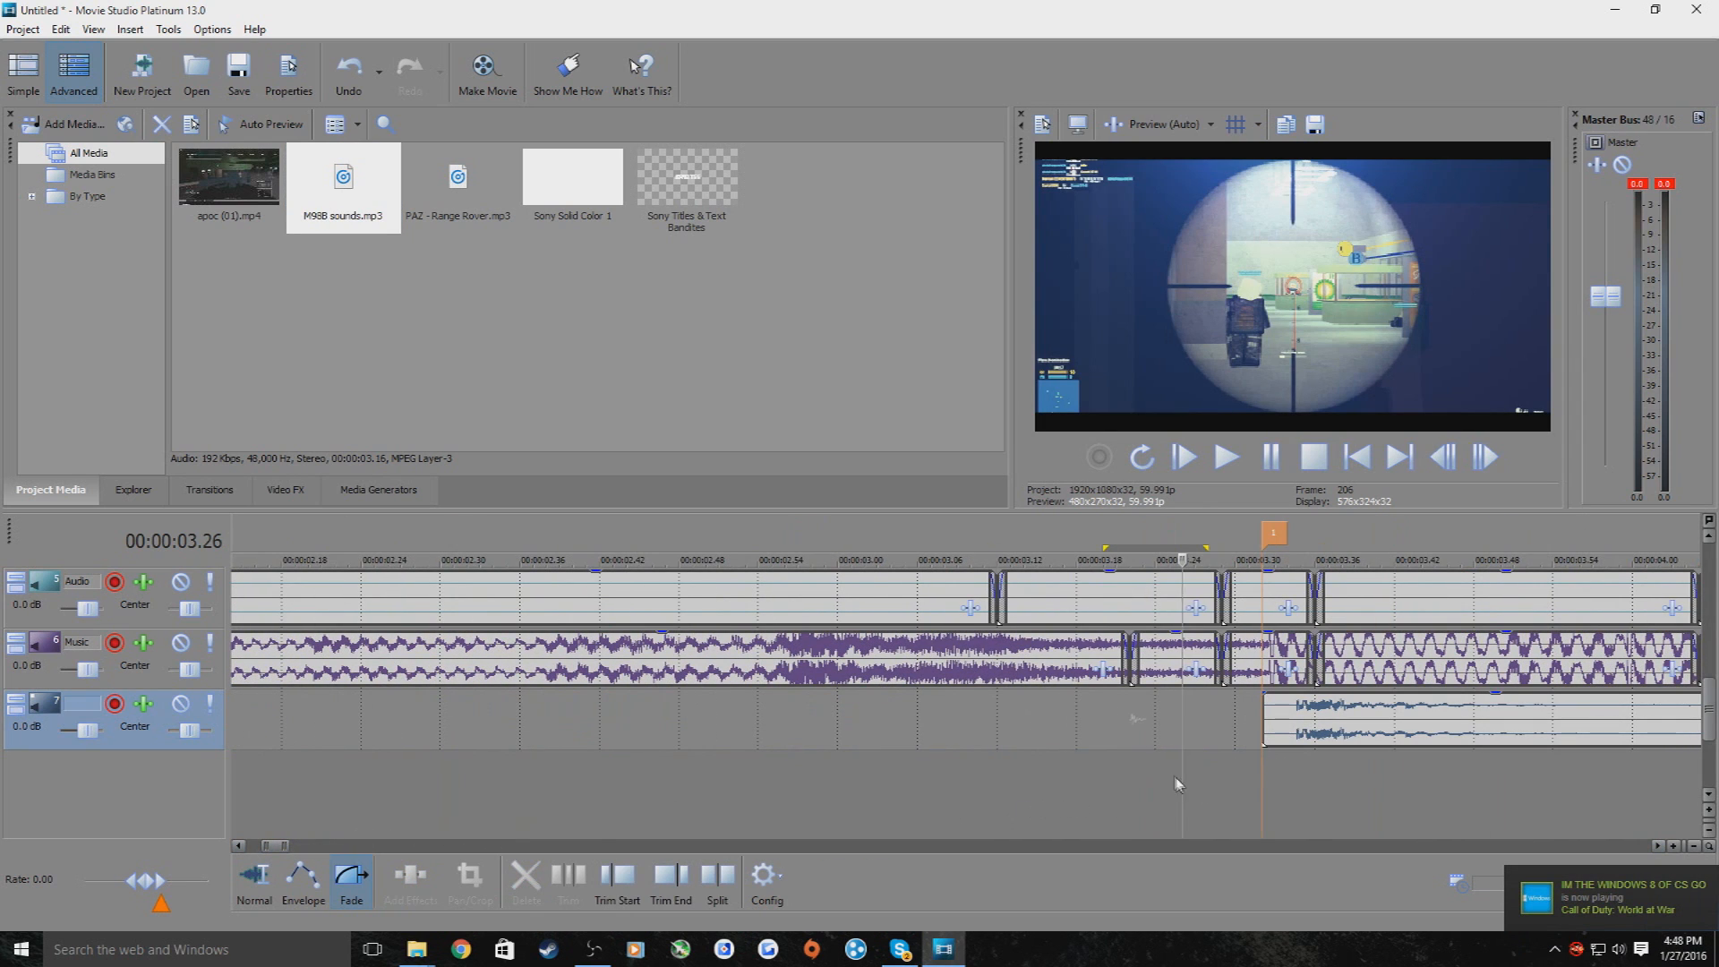
drag(1182, 787, 1293, 792)
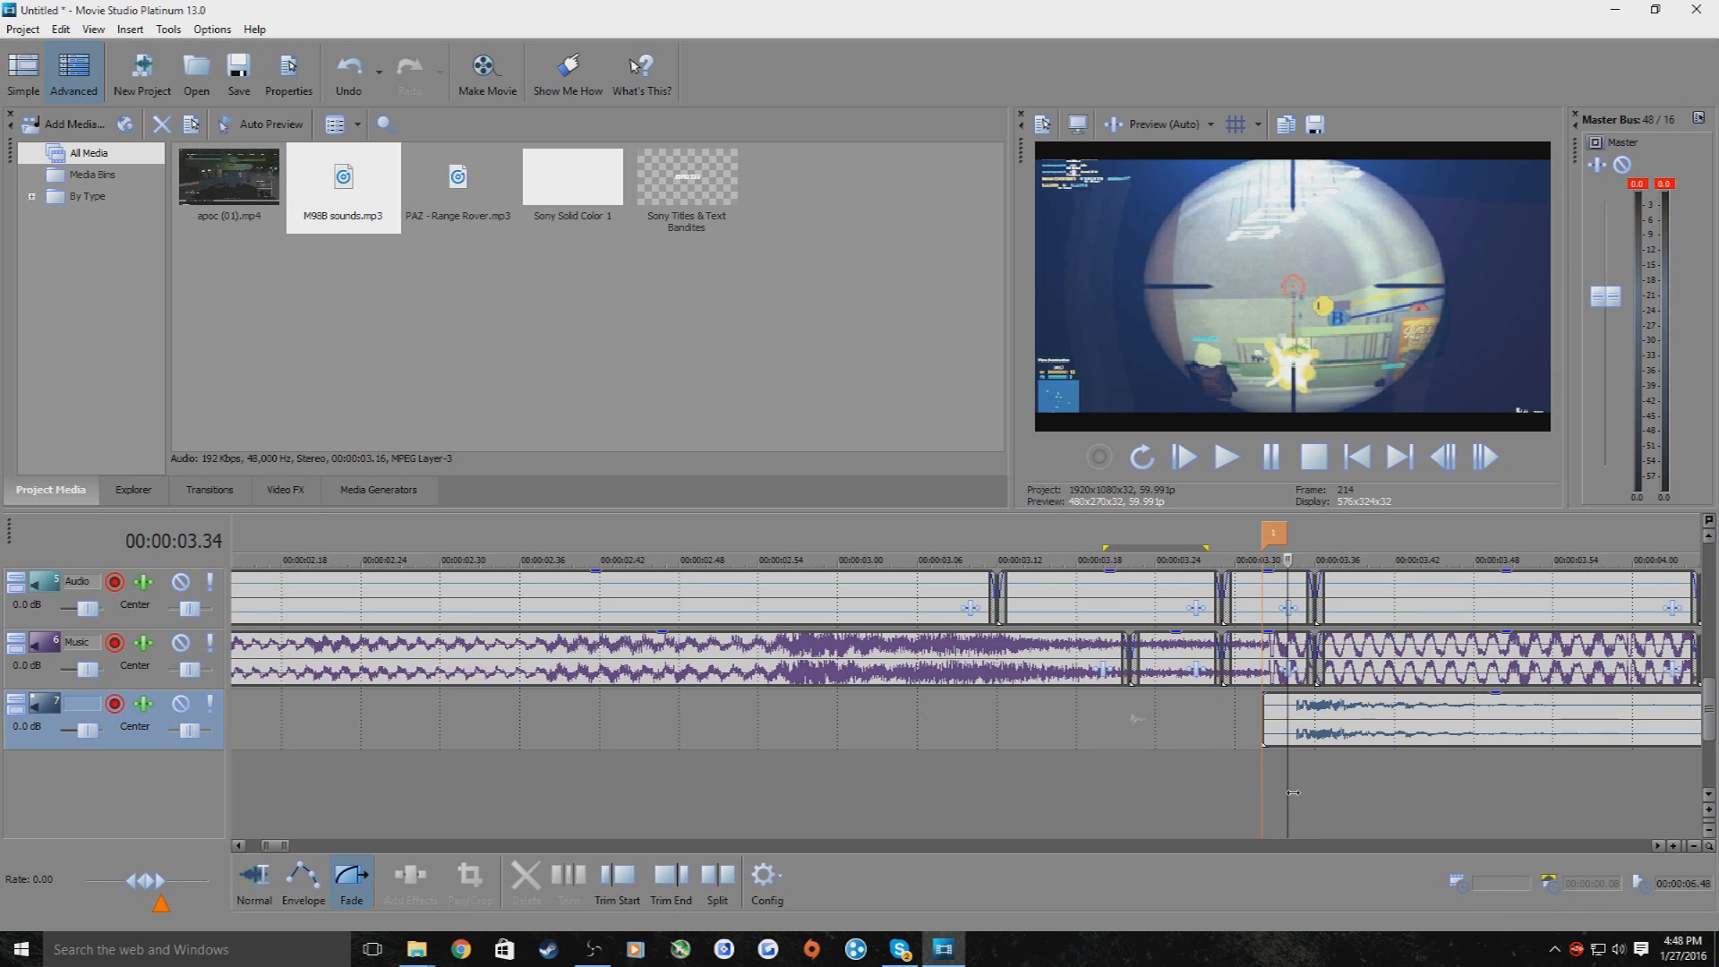
click(733, 883)
click(1275, 721)
click(527, 877)
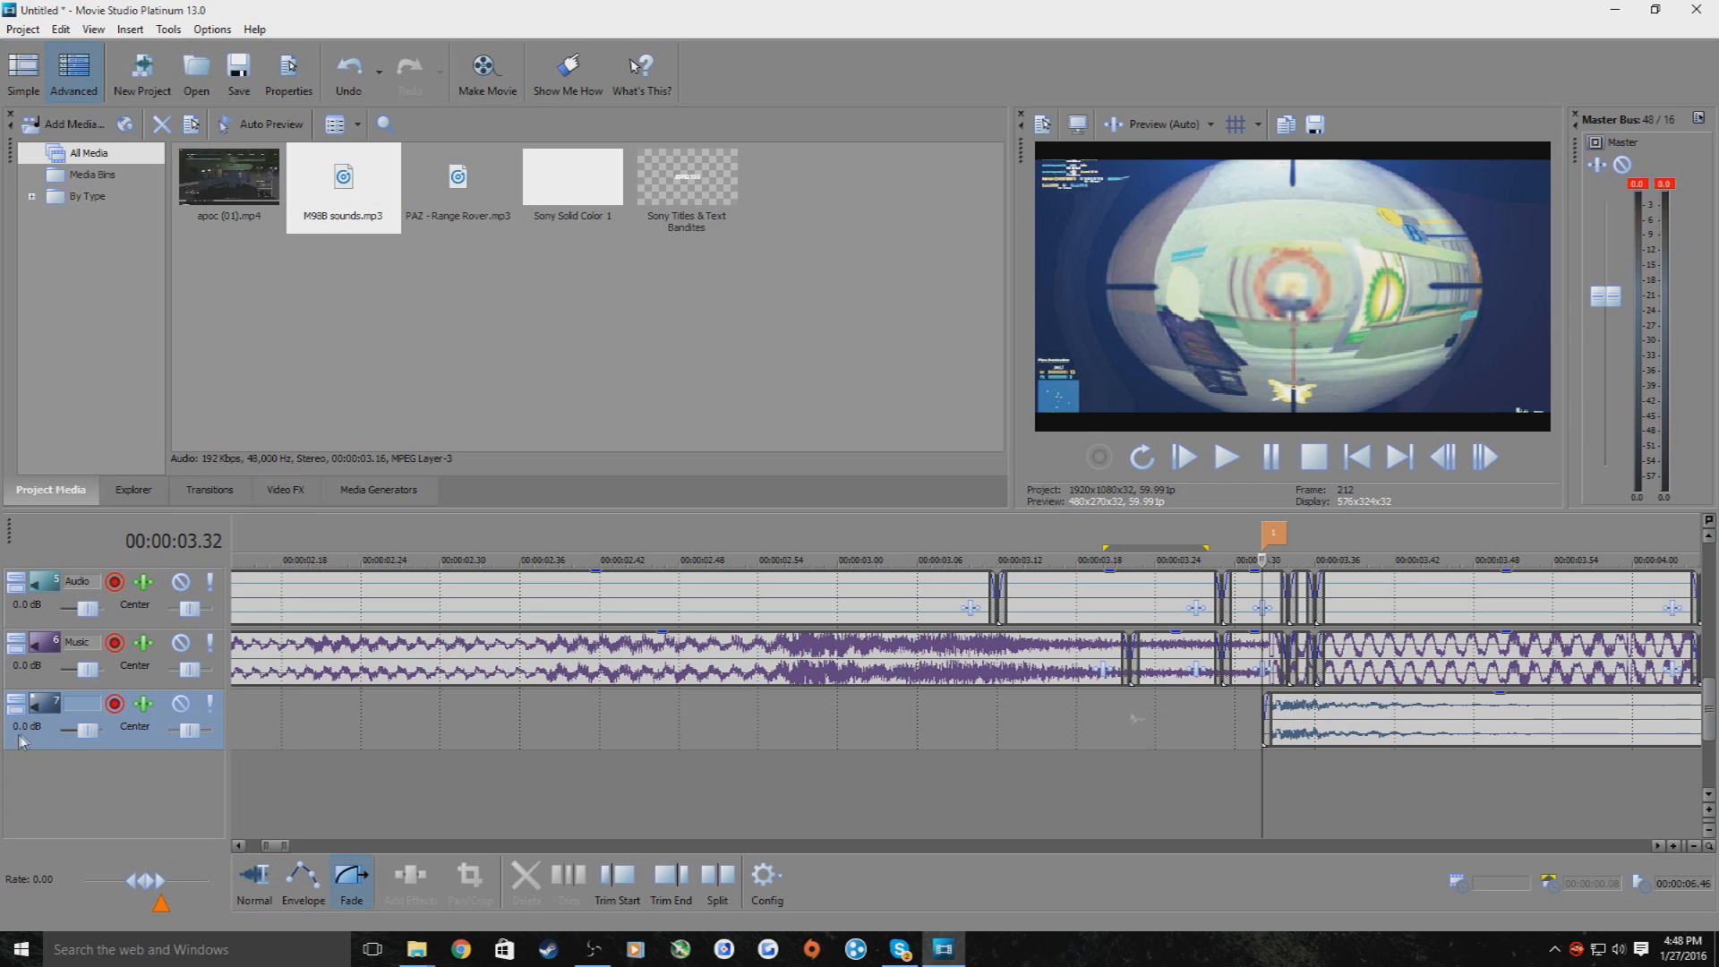
drag(87, 730, 186, 739)
Play the whole montage from the start to check the gunshot sound and the closing fades
scroll(885, 744, down, 2)
drag(1710, 711, 1712, 631)
scroll(1305, 710, down, 3)
drag(271, 847, 254, 848)
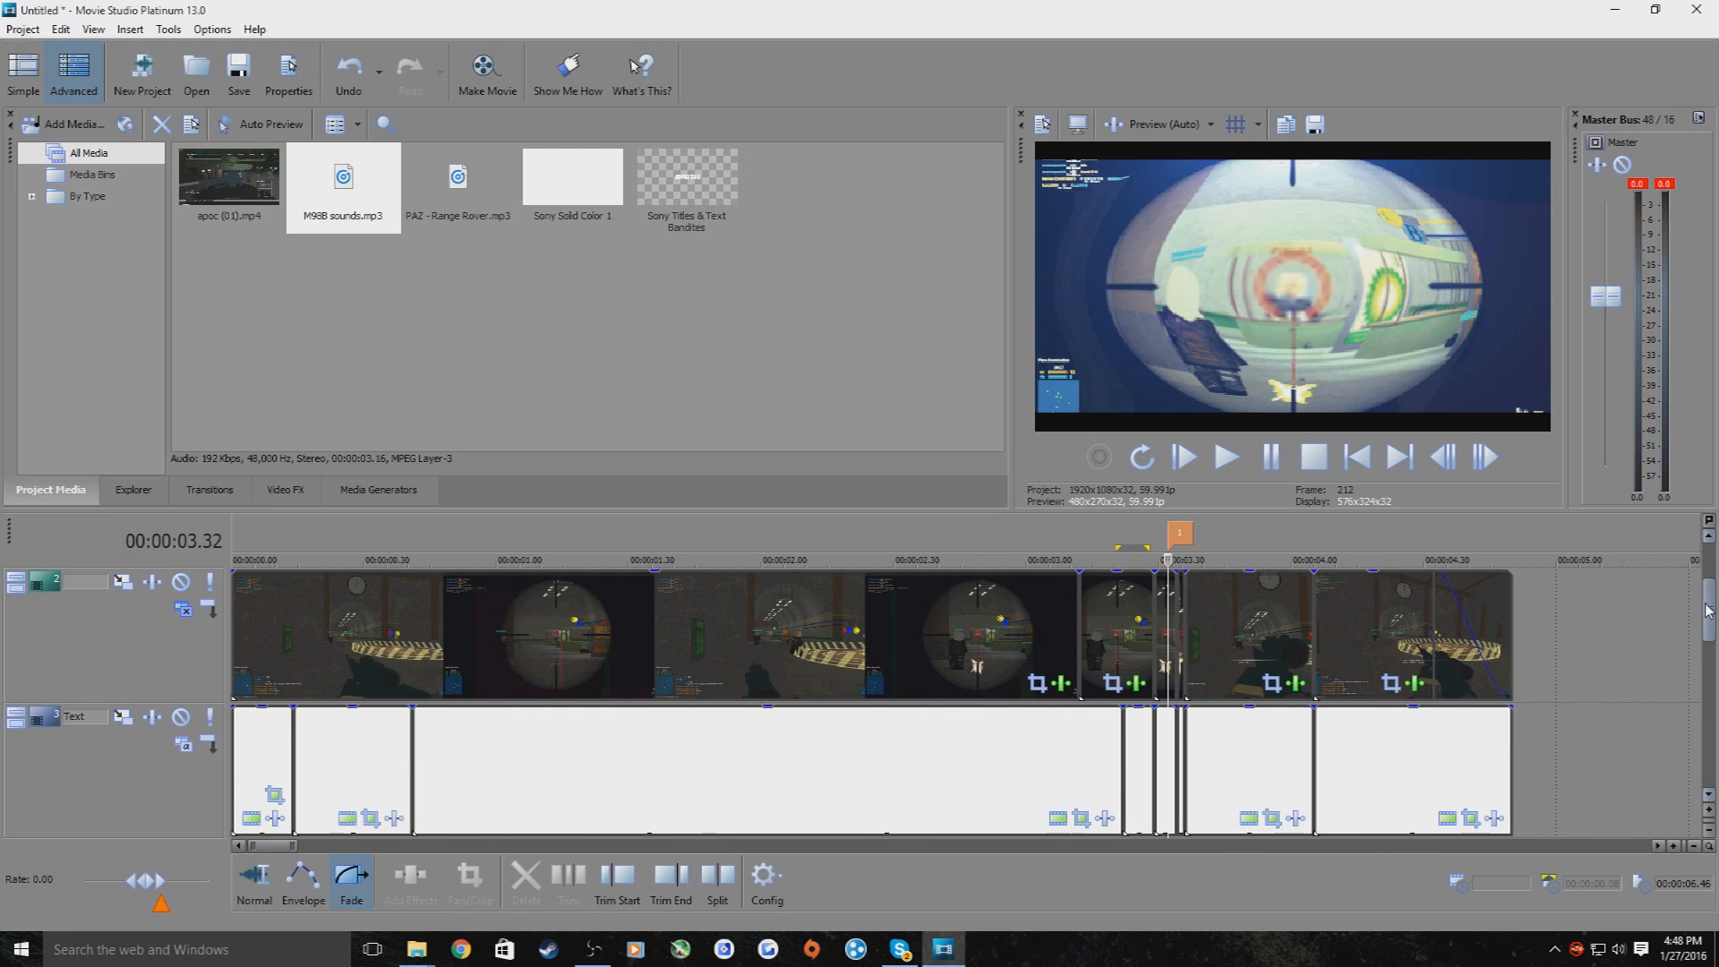
drag(1710, 606, 1709, 578)
click(237, 556)
key(space)
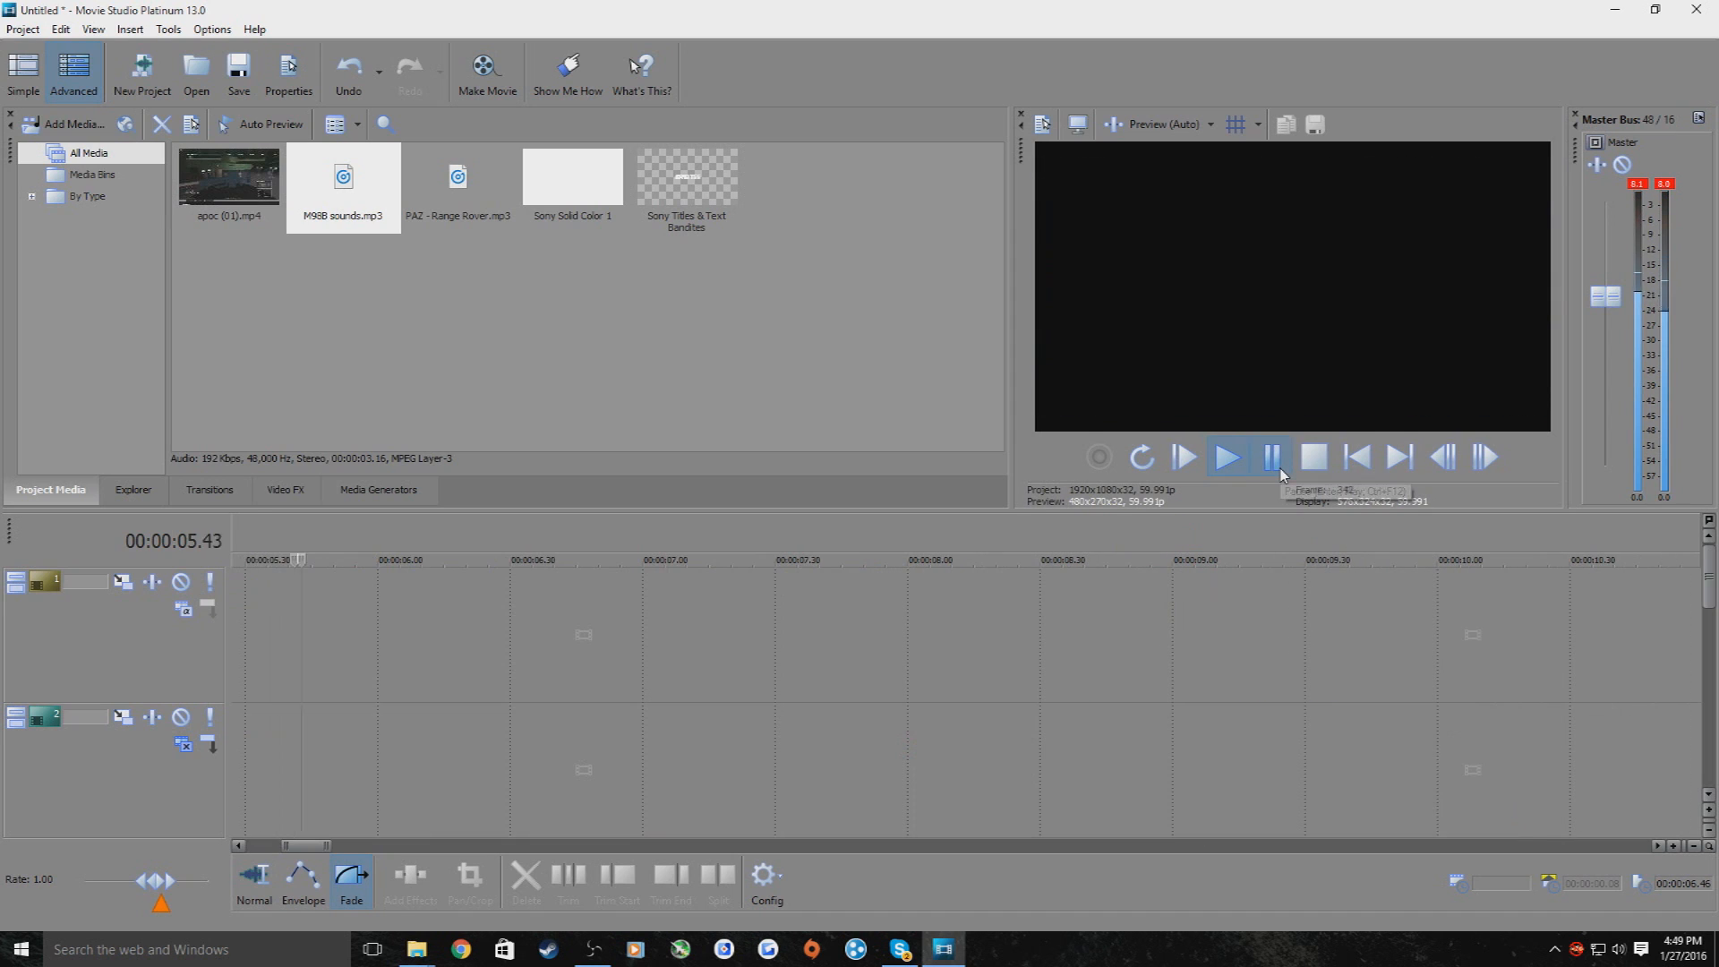
click(1280, 469)
drag(1710, 581, 1710, 730)
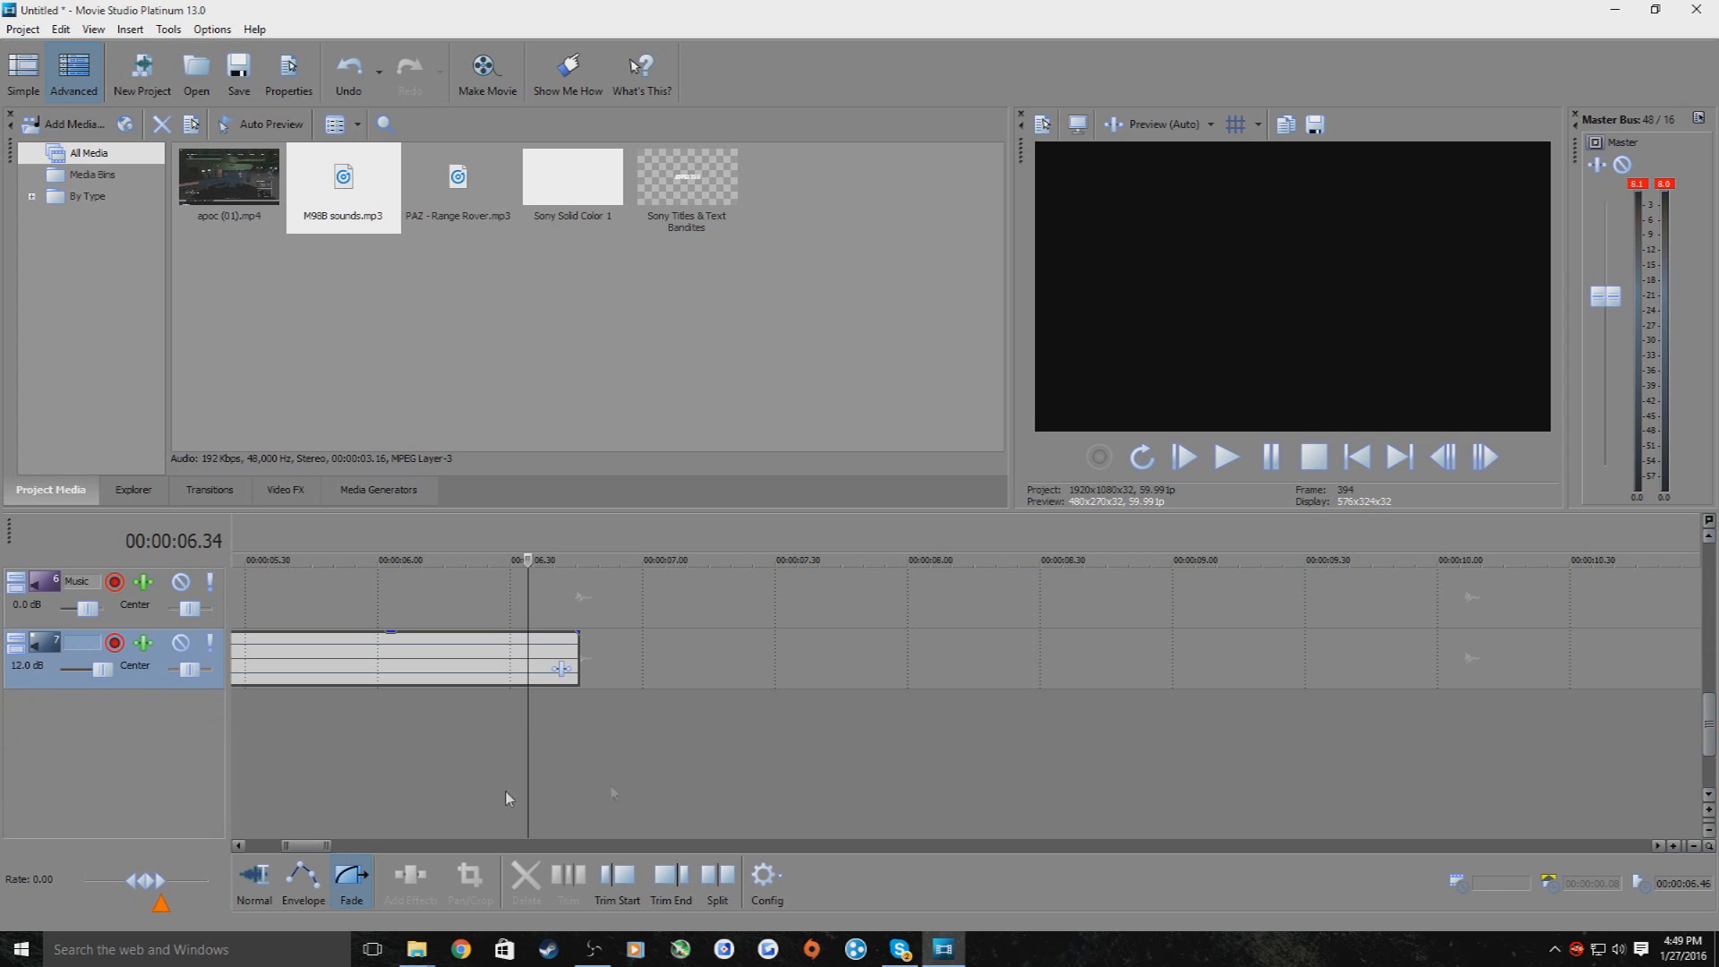
click(304, 864)
scroll(602, 697, left, 5)
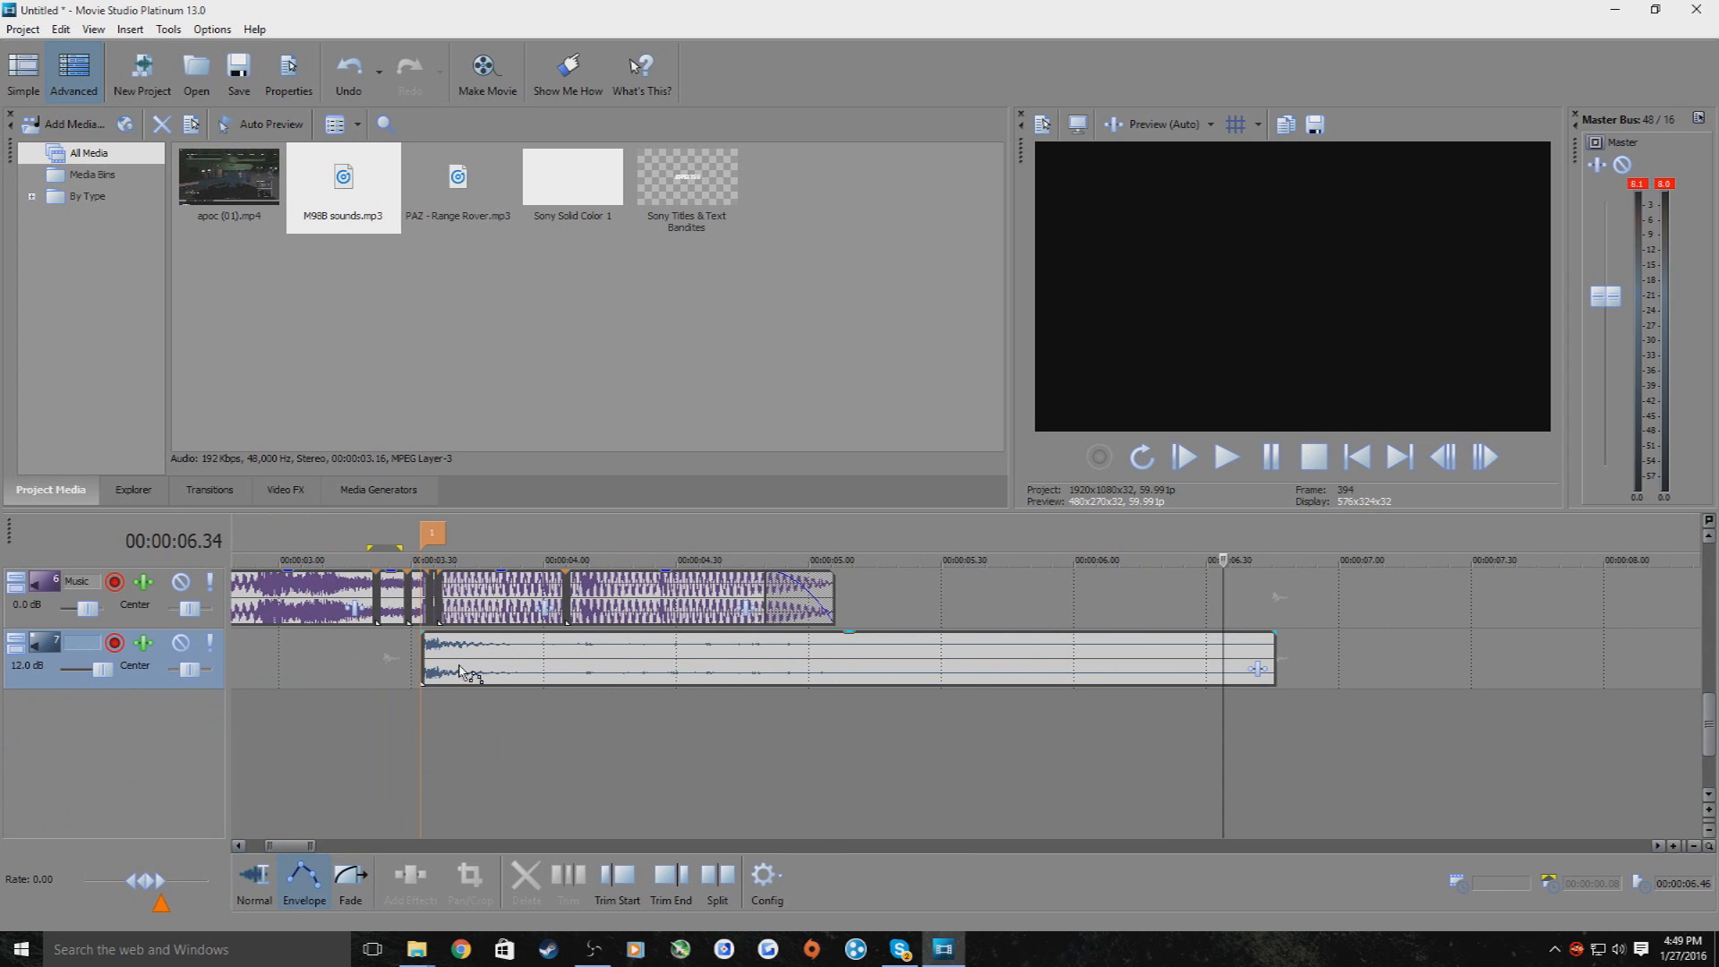
click(732, 734)
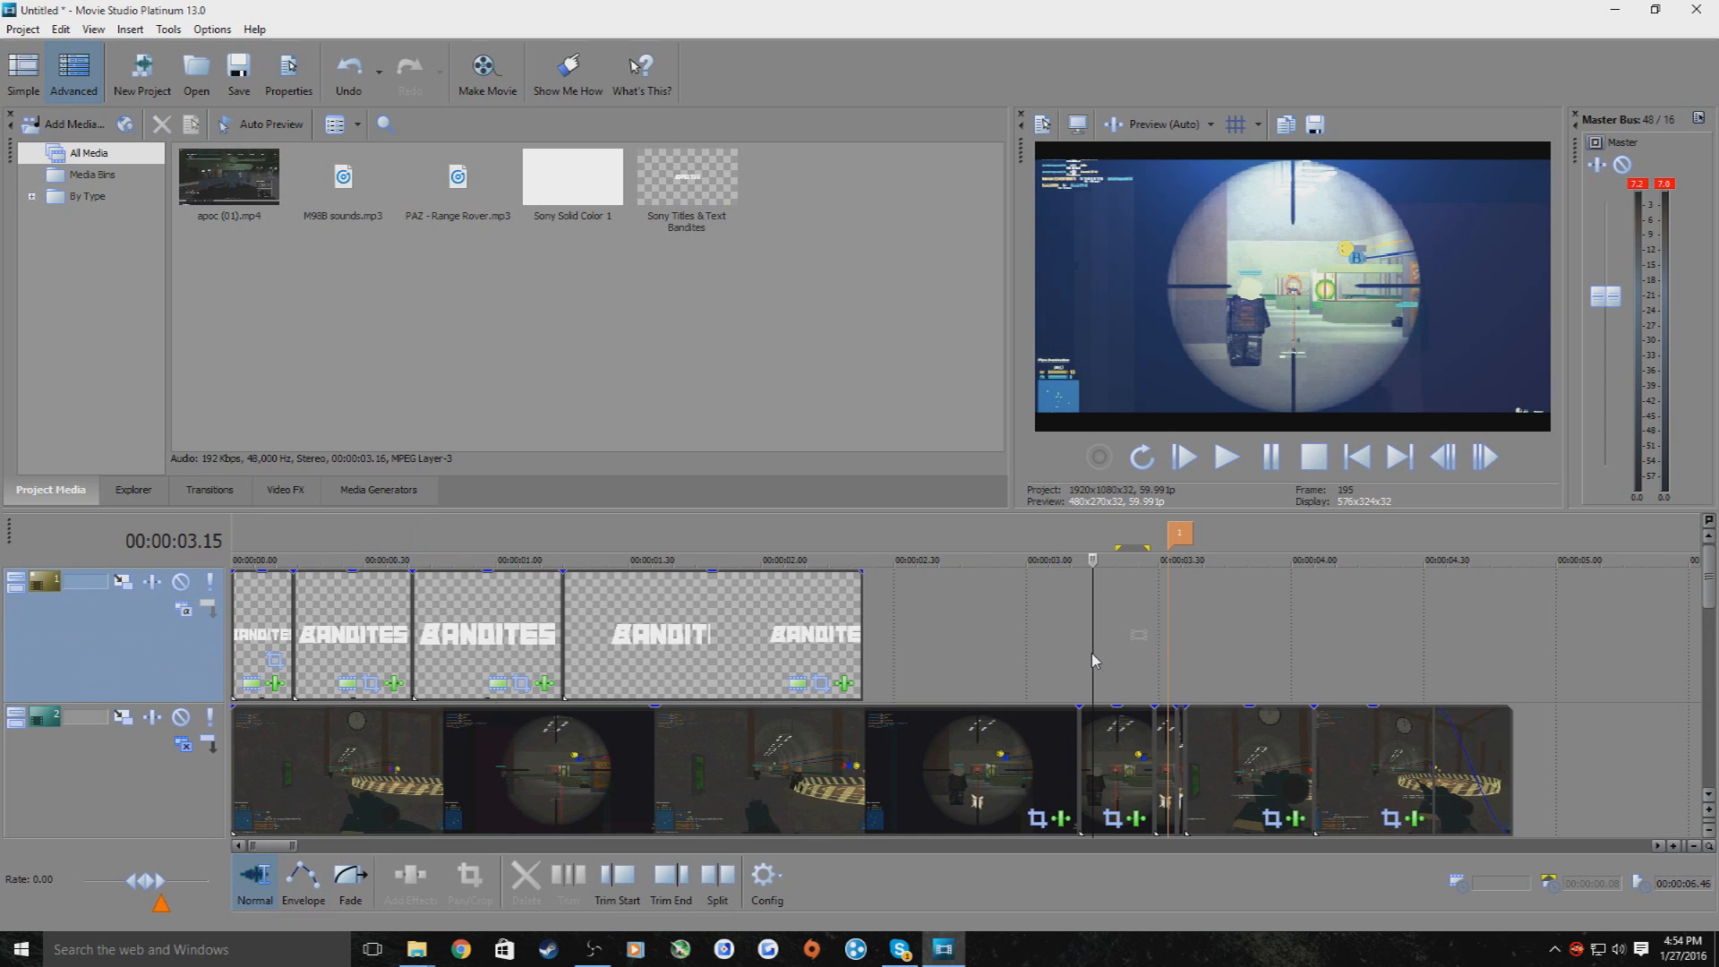
Replay the first kill from 00:00:03.12 and again from around the marker to check its timing with the music
drag(1093, 653, 1079, 653)
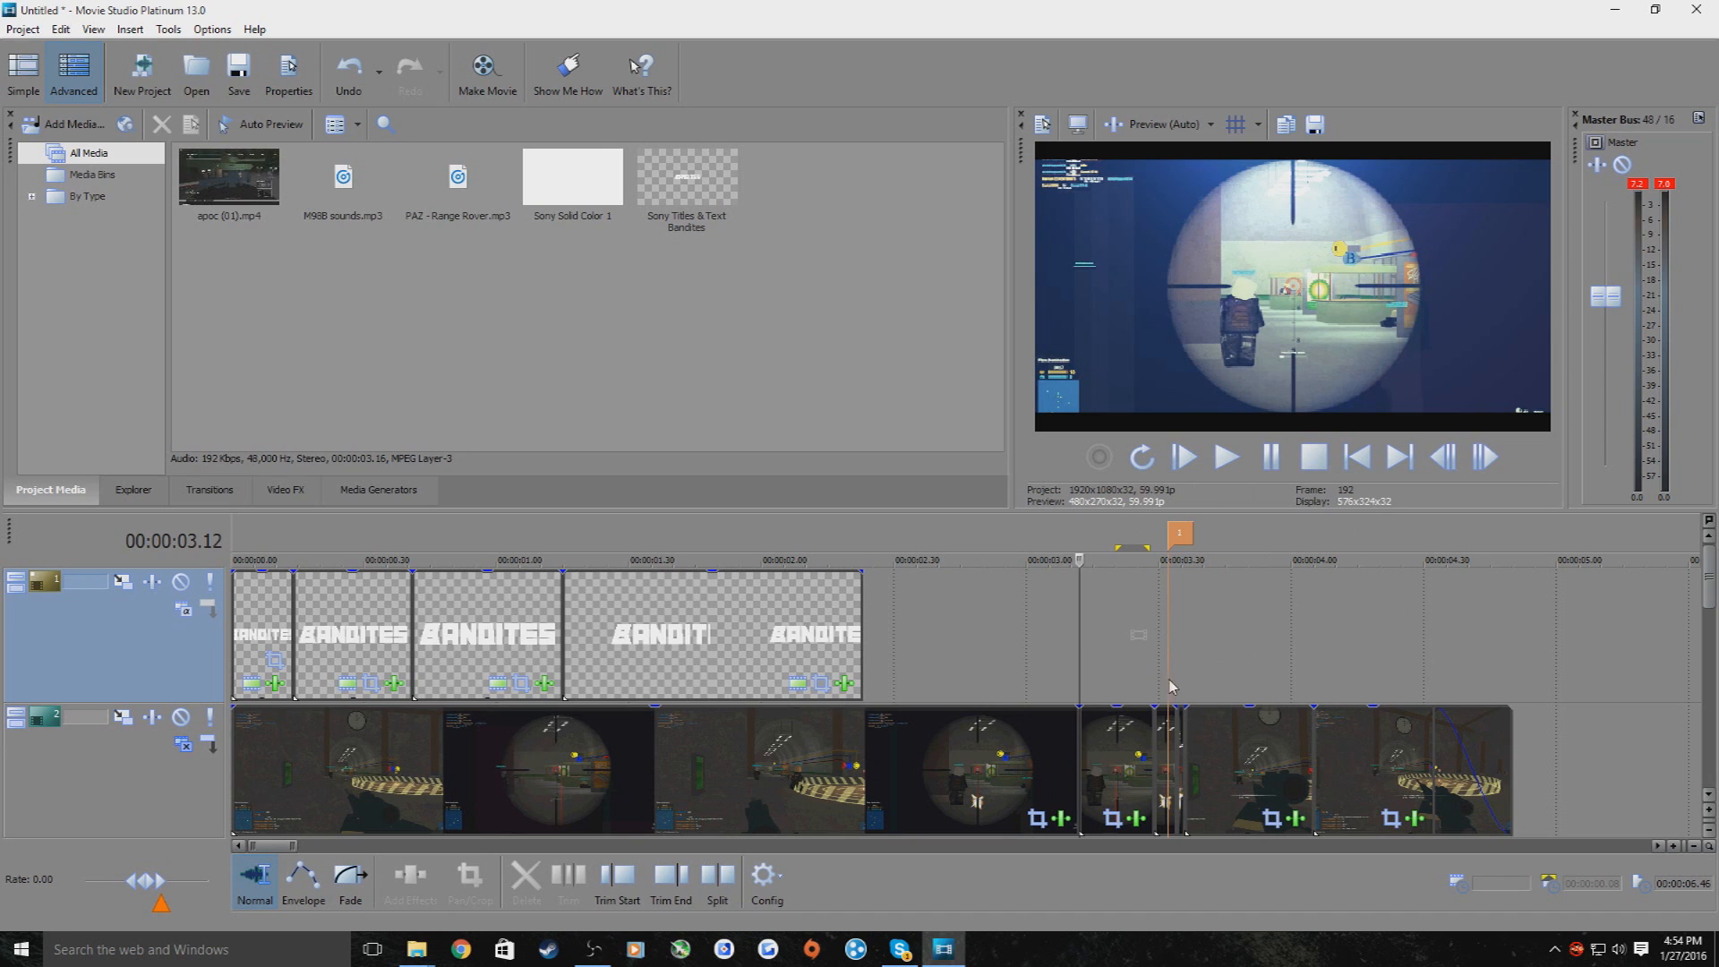
click(1227, 457)
click(1275, 461)
click(1177, 696)
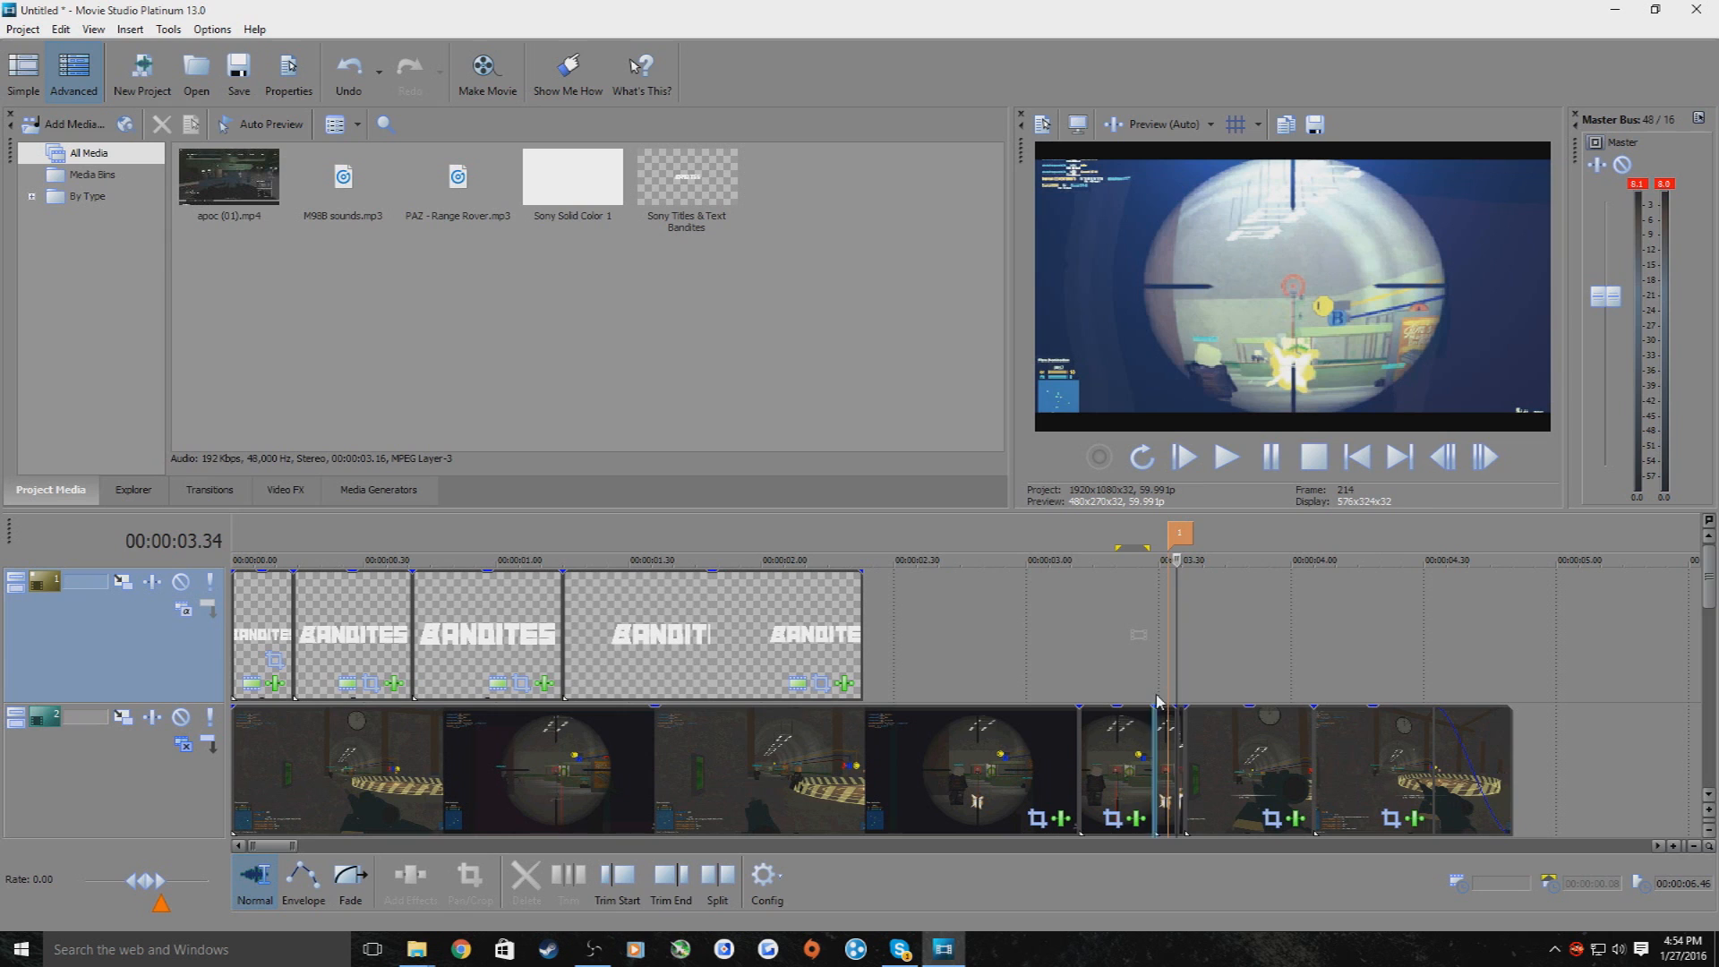
click(1226, 457)
click(1270, 461)
click(1230, 461)
click(1270, 459)
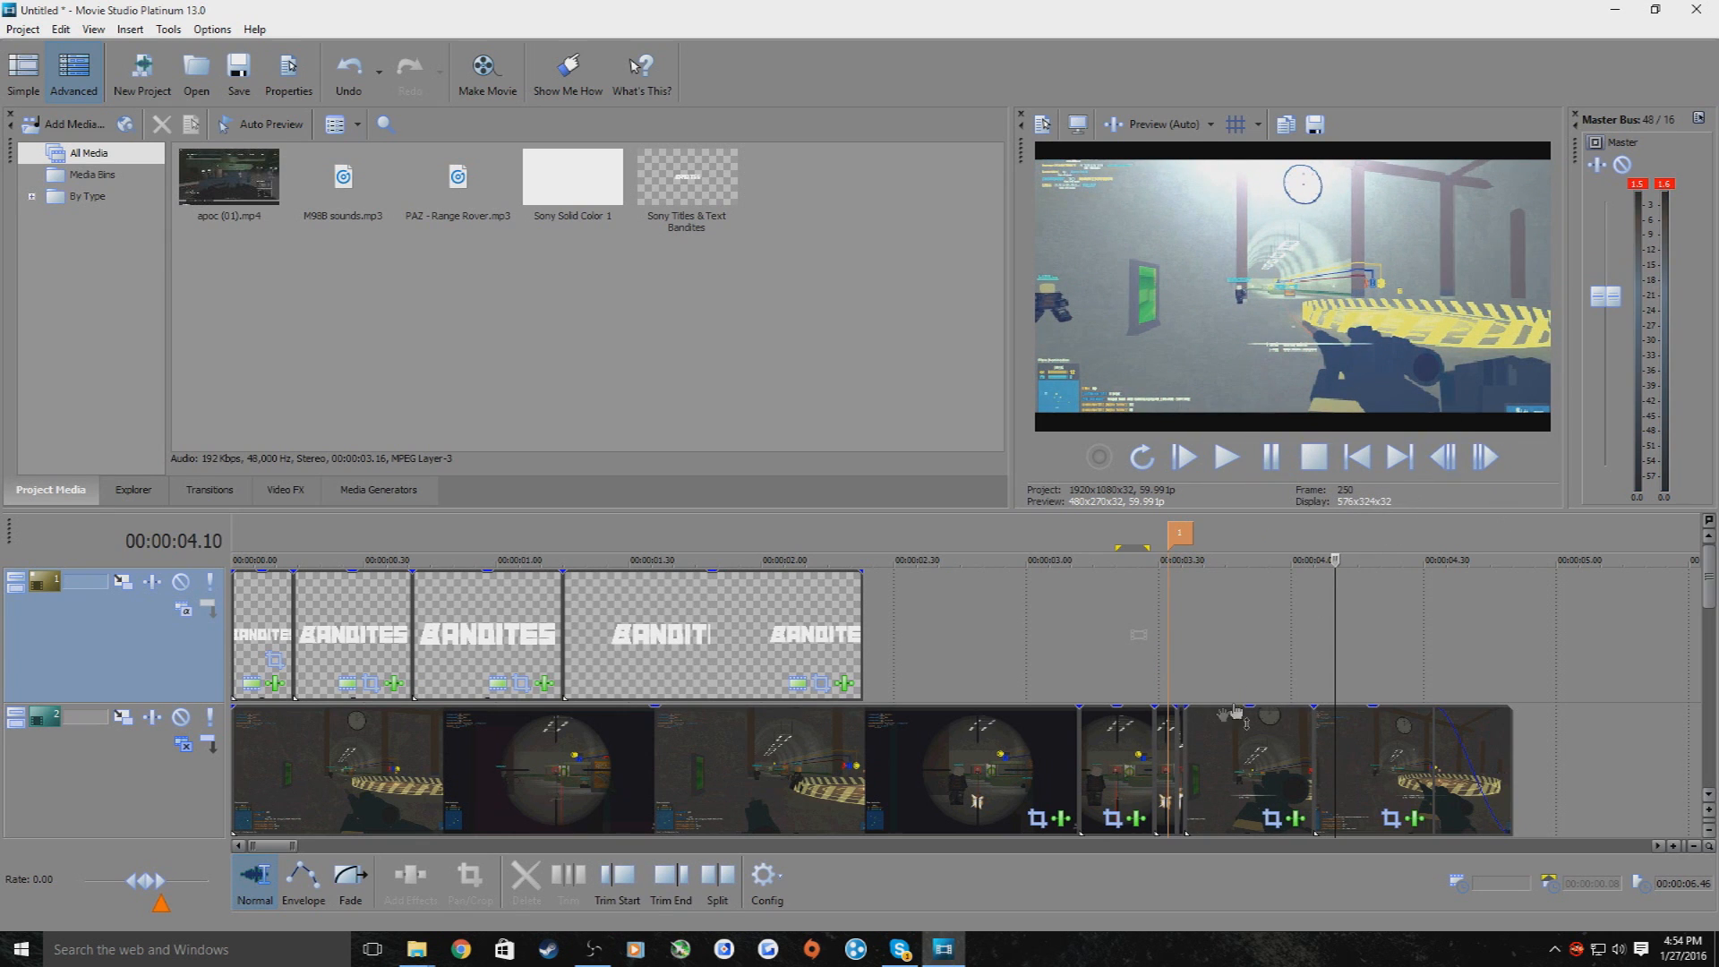
Set the playback rate of the gameplay clip starting at 00:00:03.36 to 0.250
click(1186, 697)
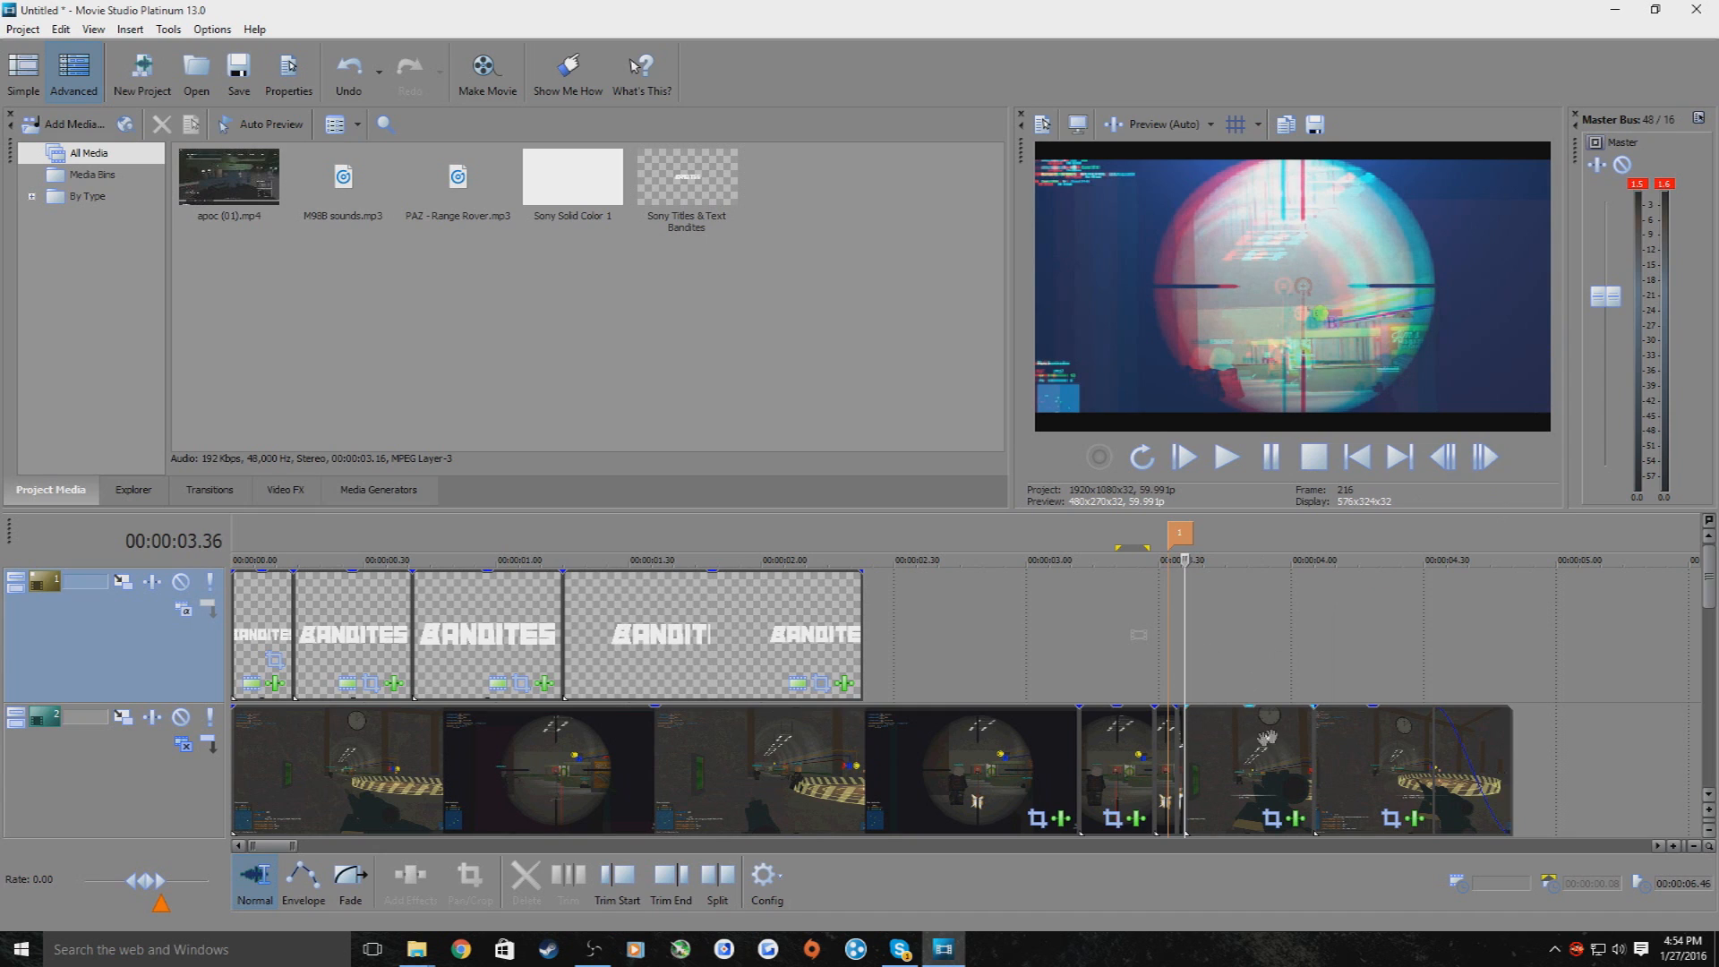
click(1231, 742)
right_click(1232, 742)
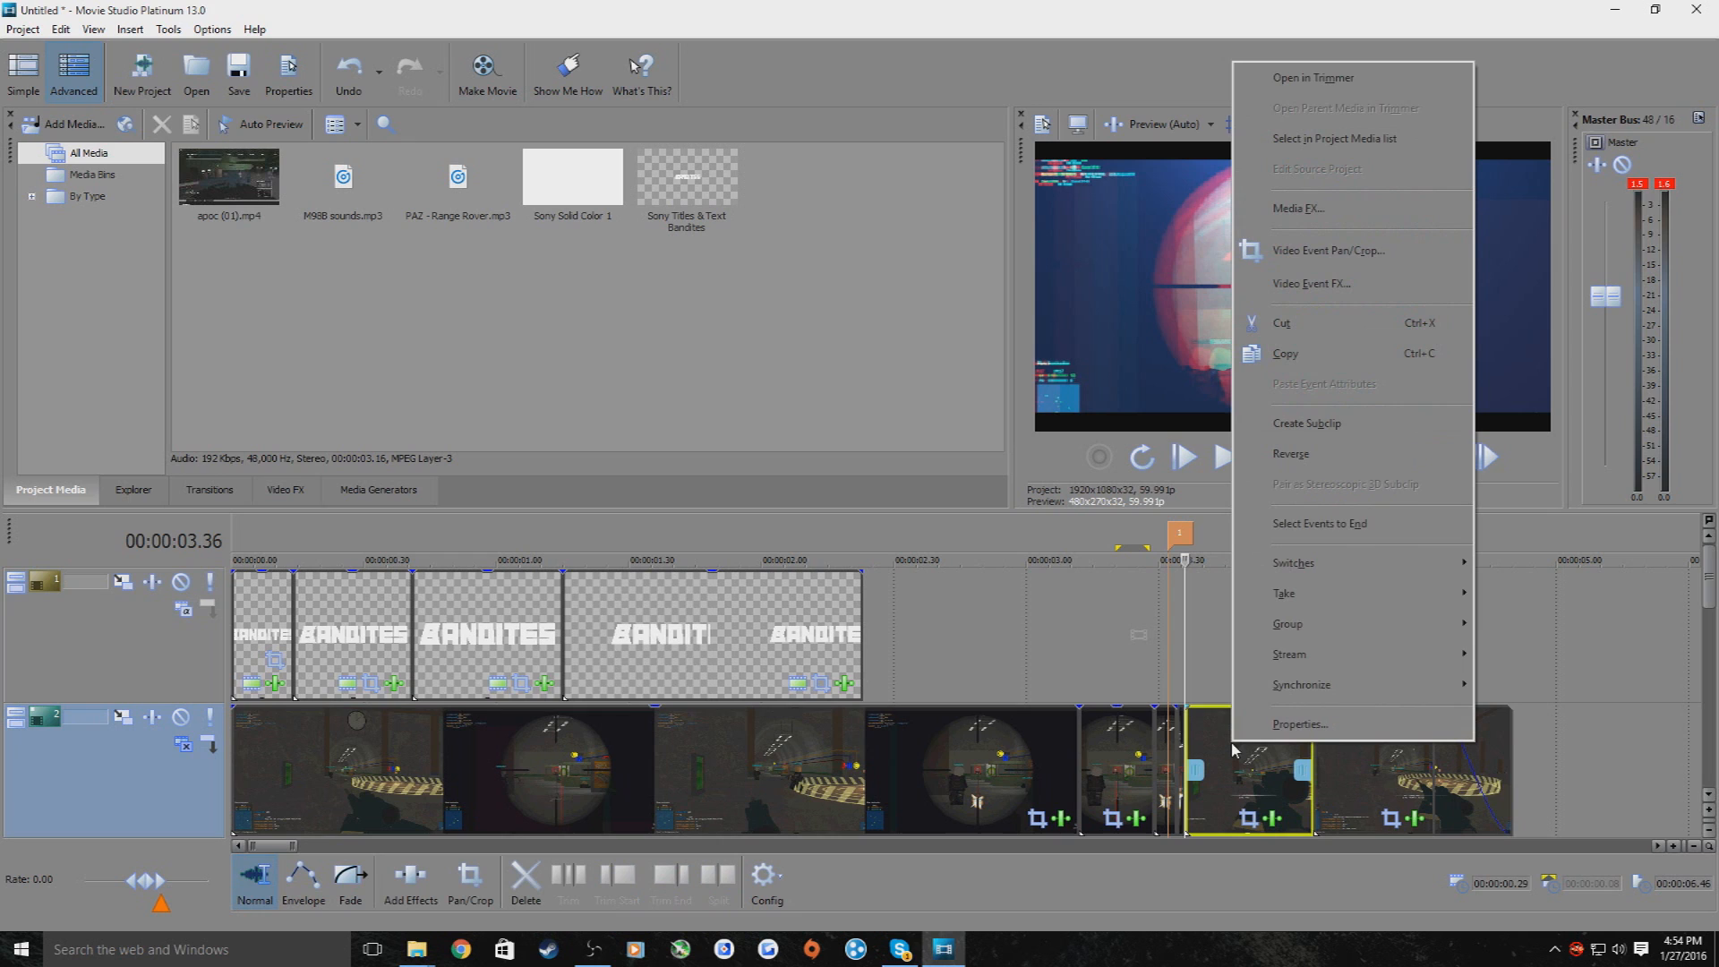
click(1249, 724)
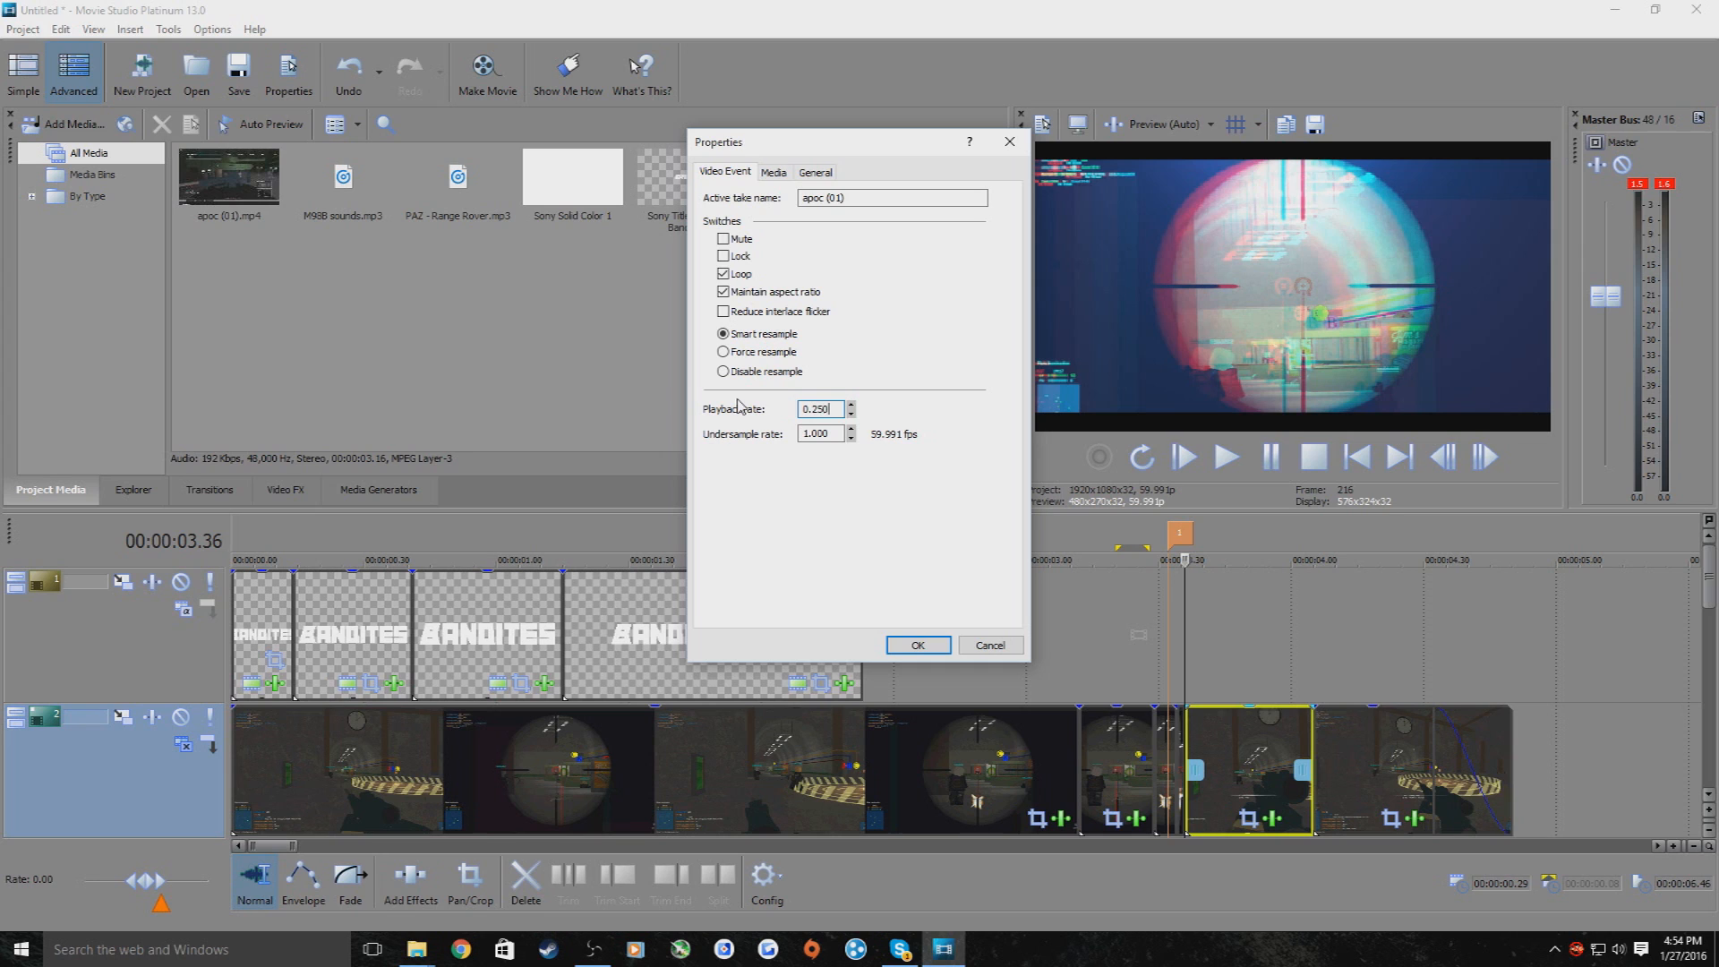
key(Return)
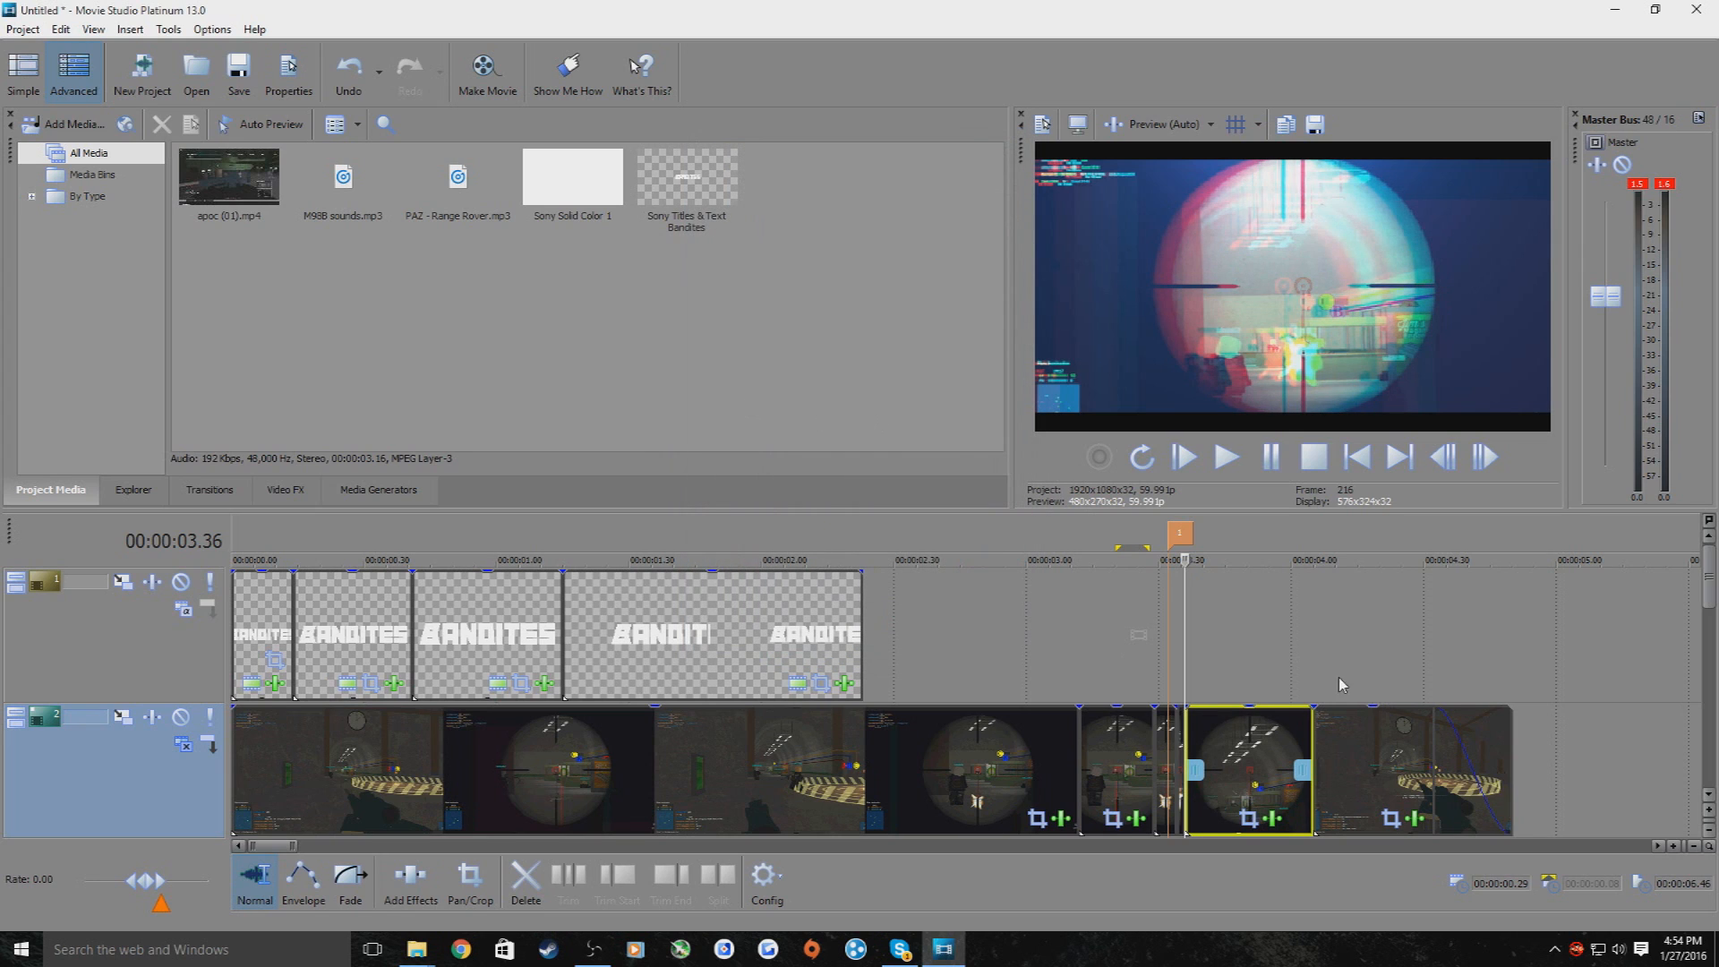
Set the playback rate of the last gameplay clip, starting at 00:00:04.05, to 0.259
click(1307, 664)
right_click(1390, 770)
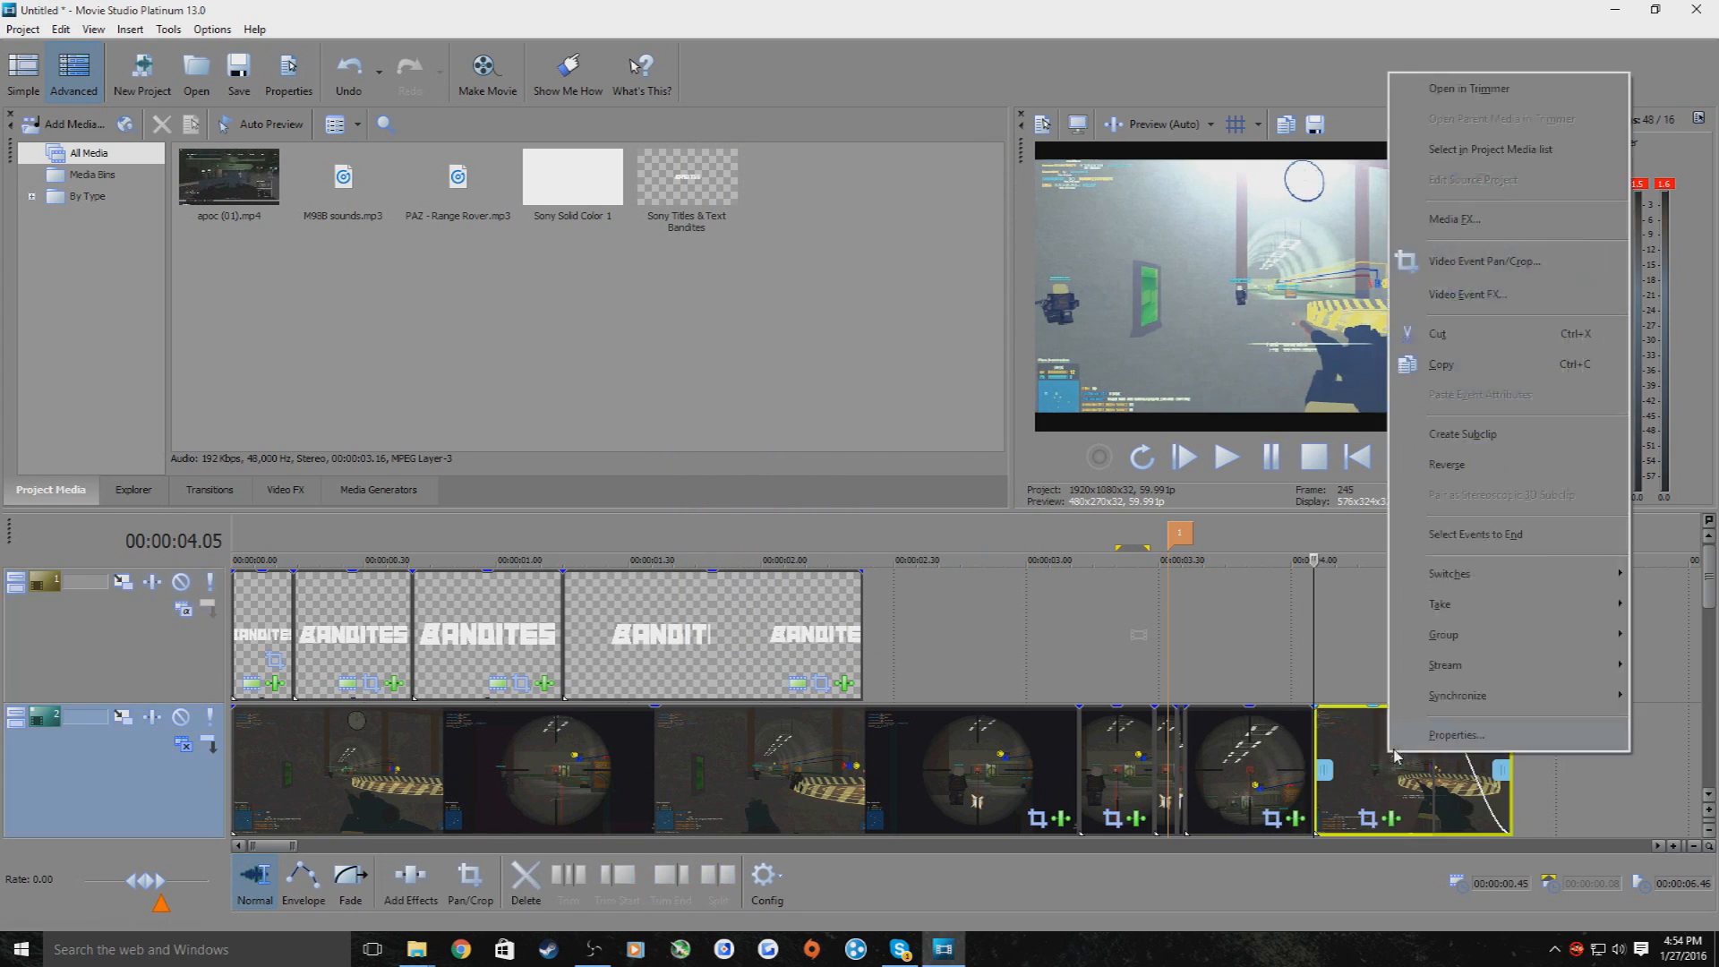
click(1509, 736)
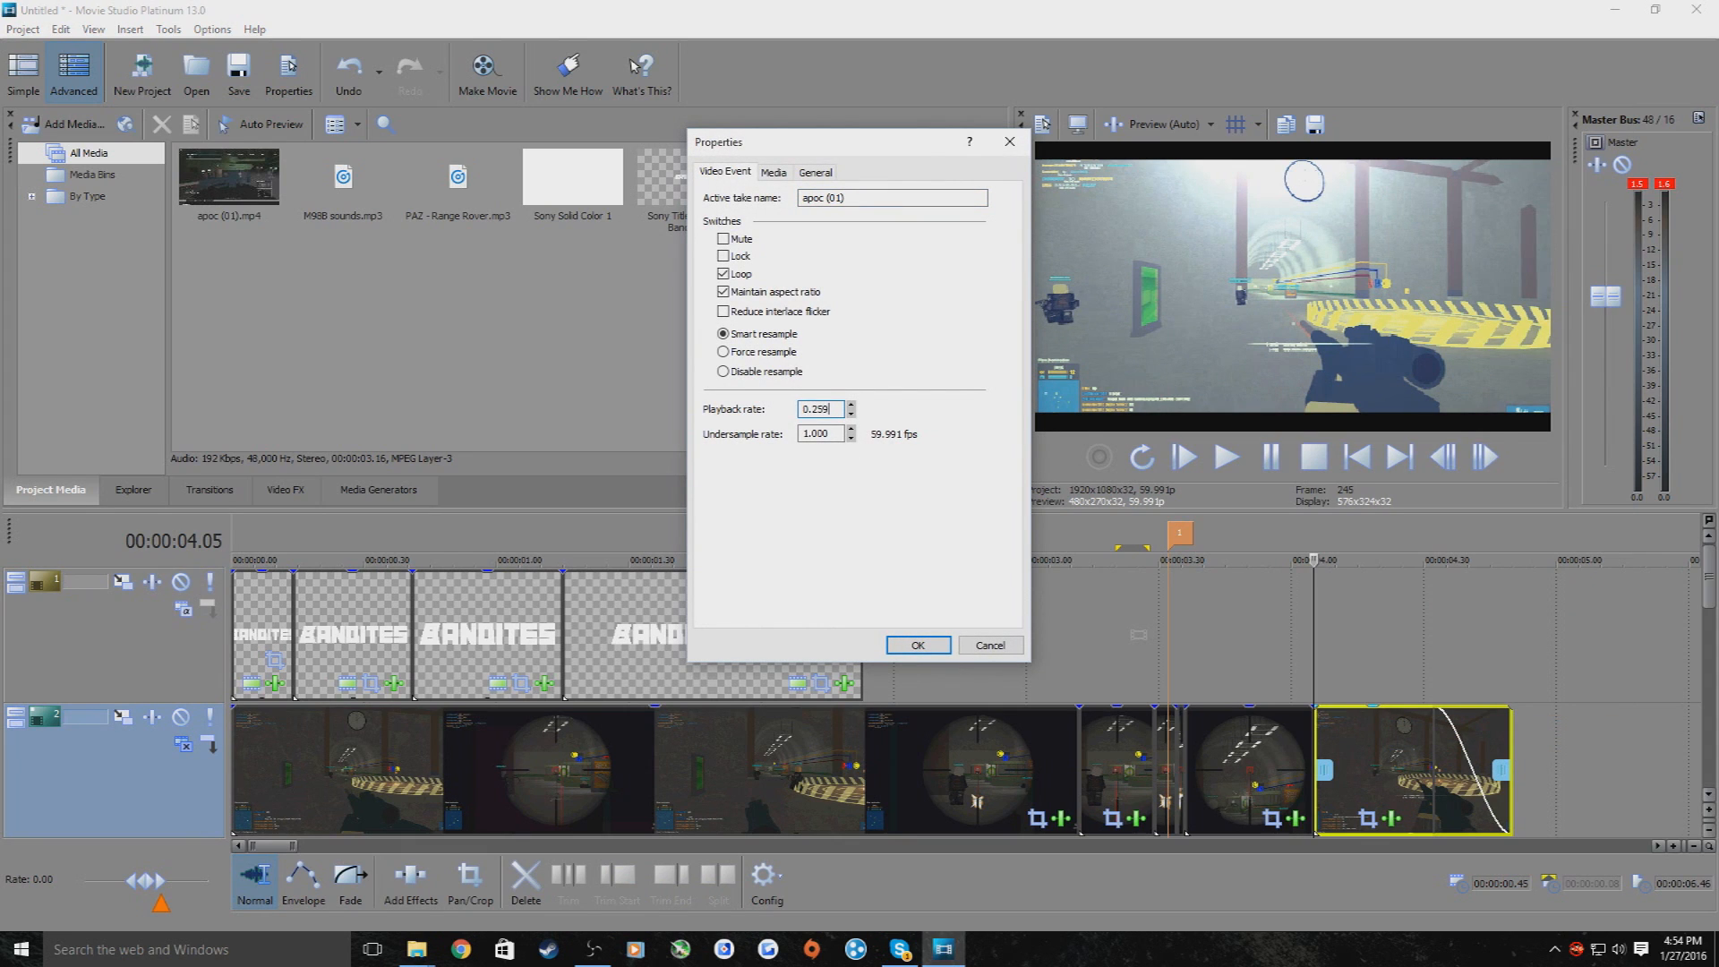
click(918, 646)
Play the montage from just before the kill through the ending, and scrub over the last two clips to examine their slow motion
click(1155, 692)
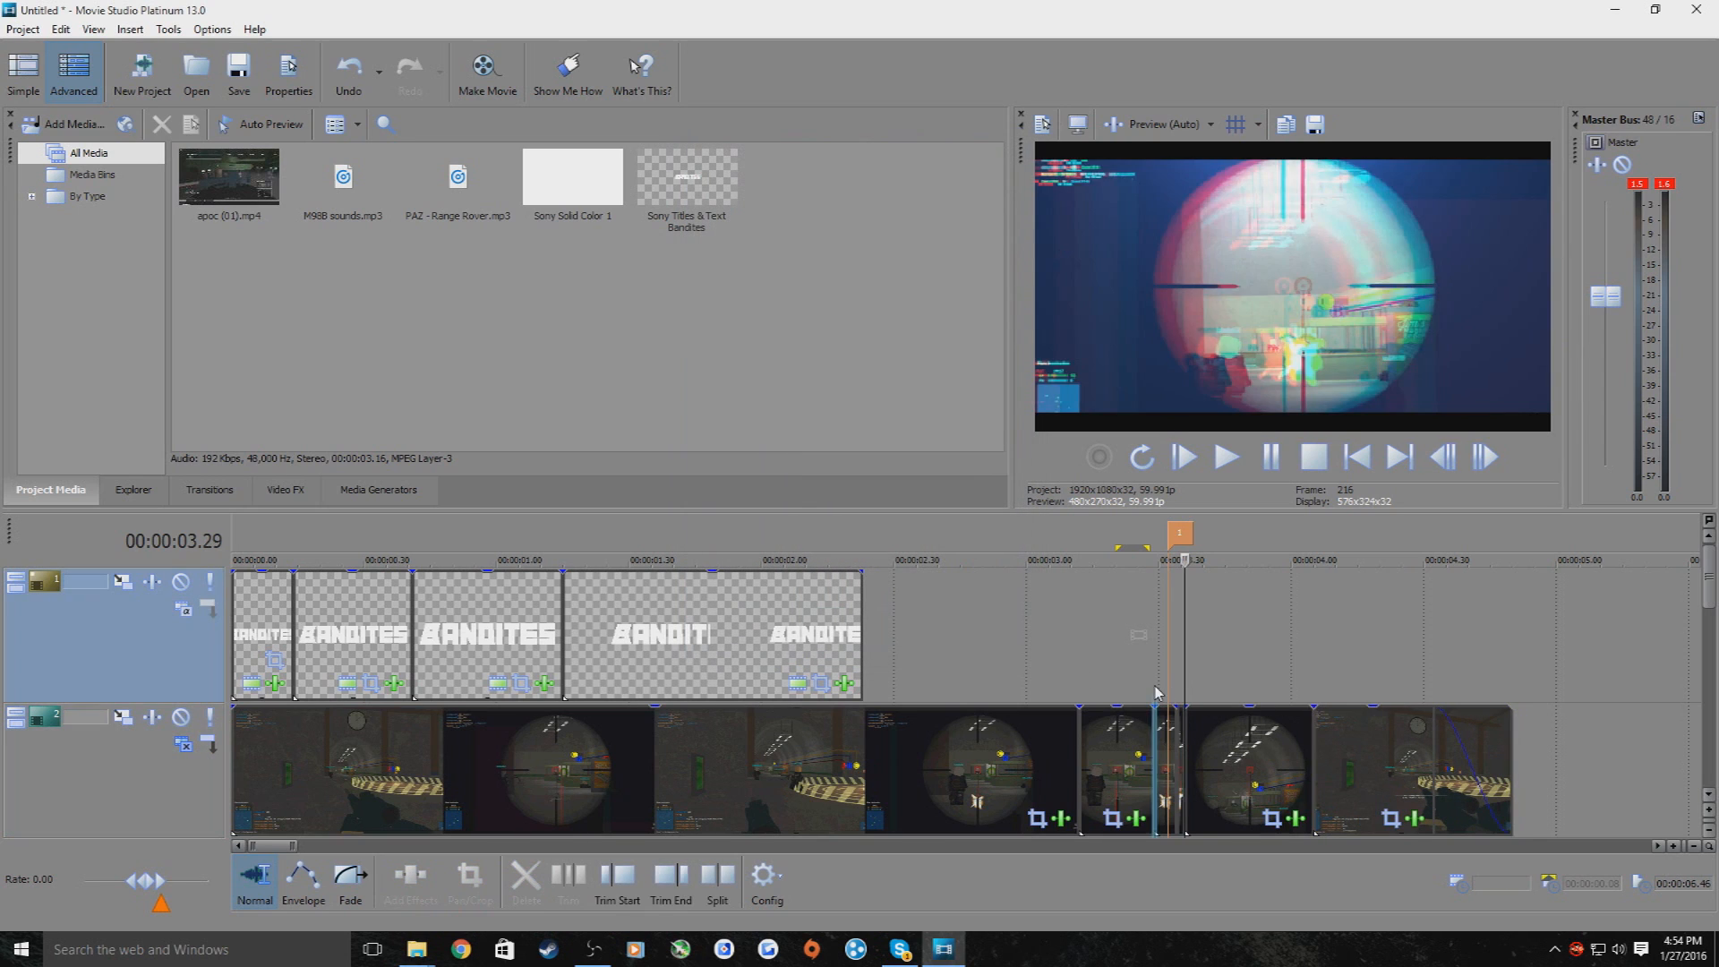
click(1115, 691)
click(1175, 672)
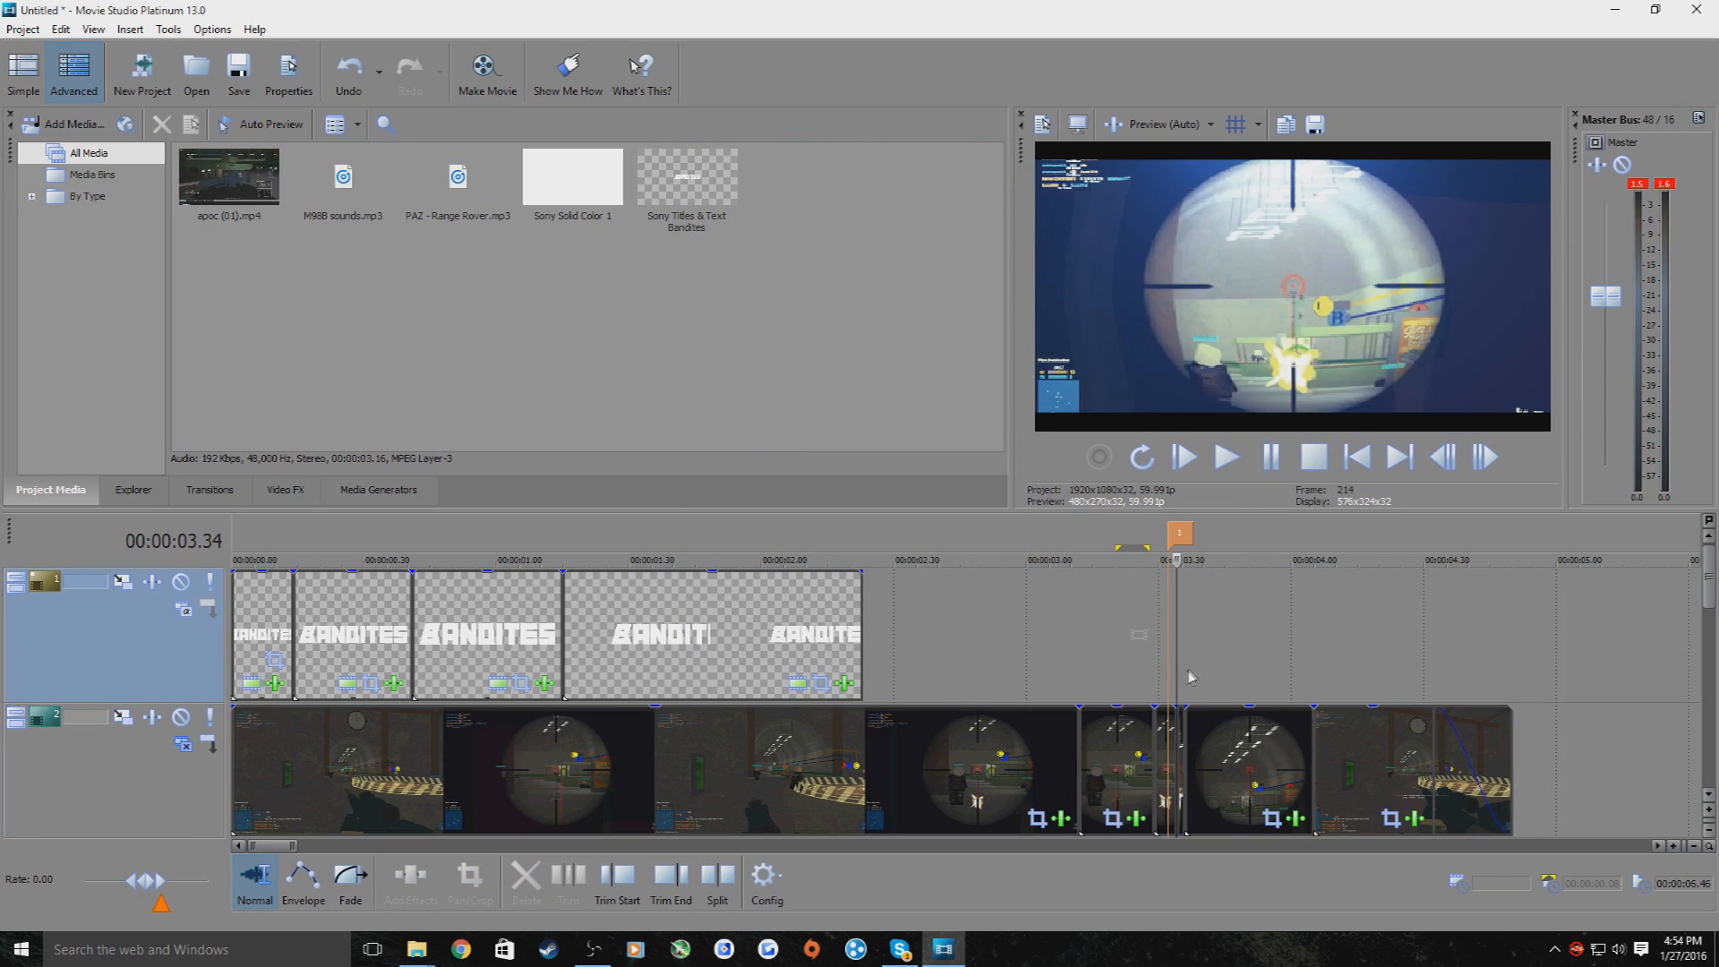
click(1228, 460)
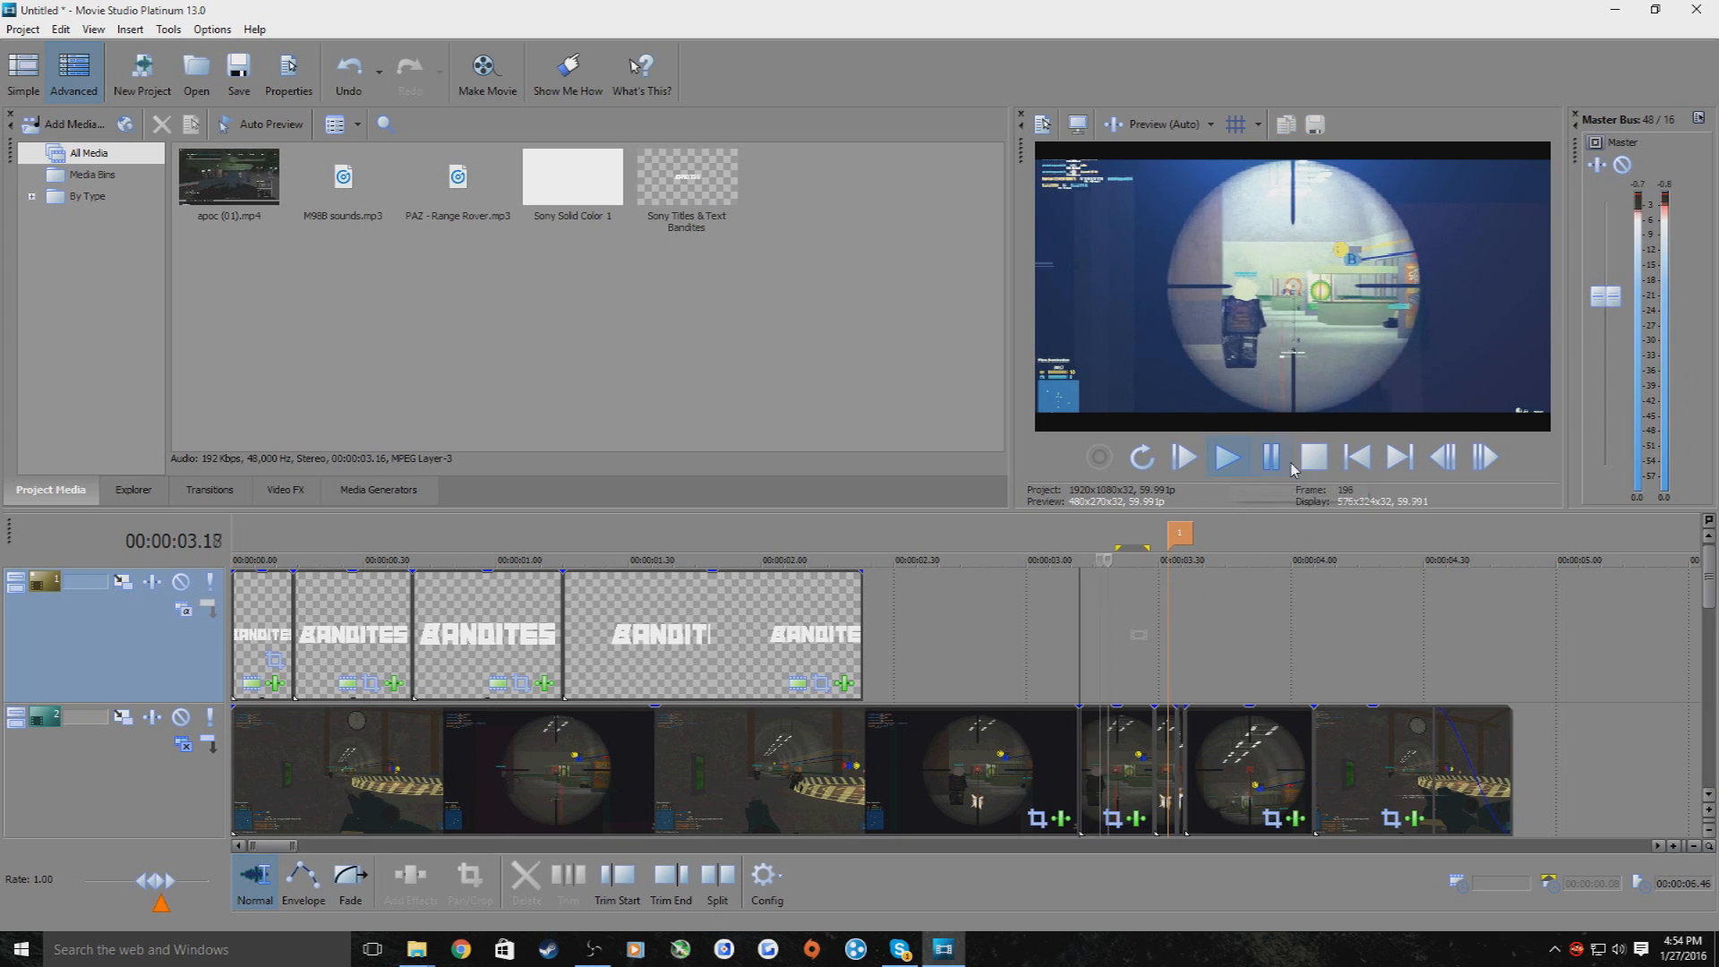
click(1271, 459)
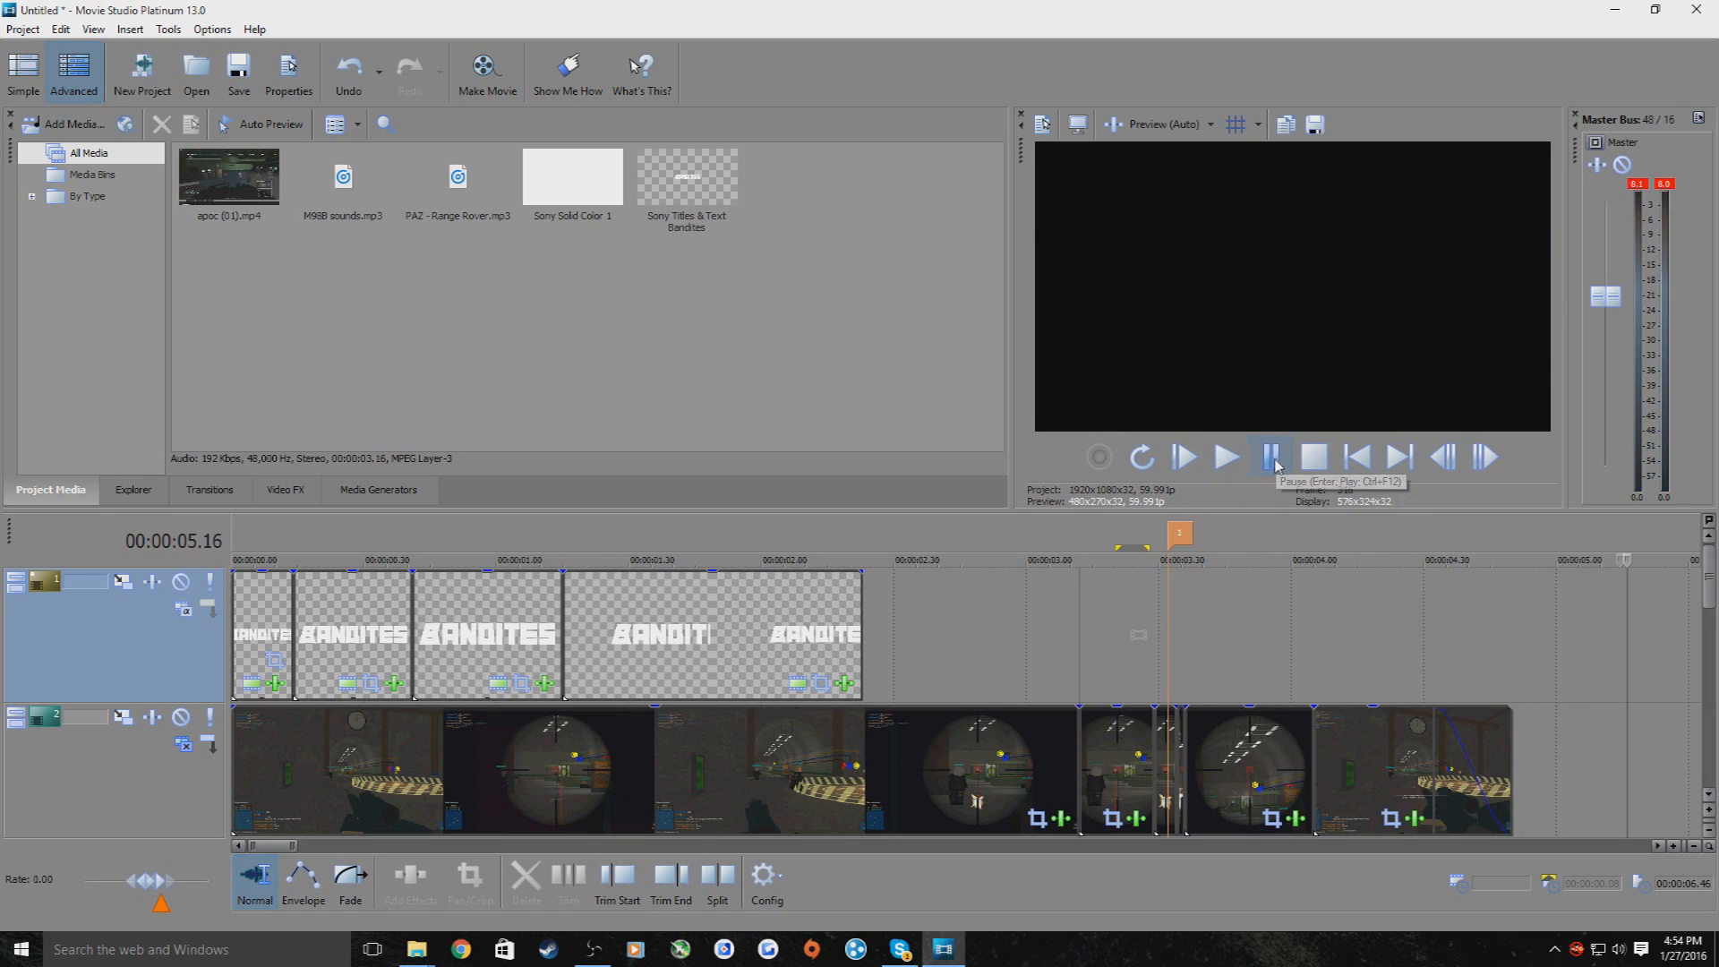
click(1184, 637)
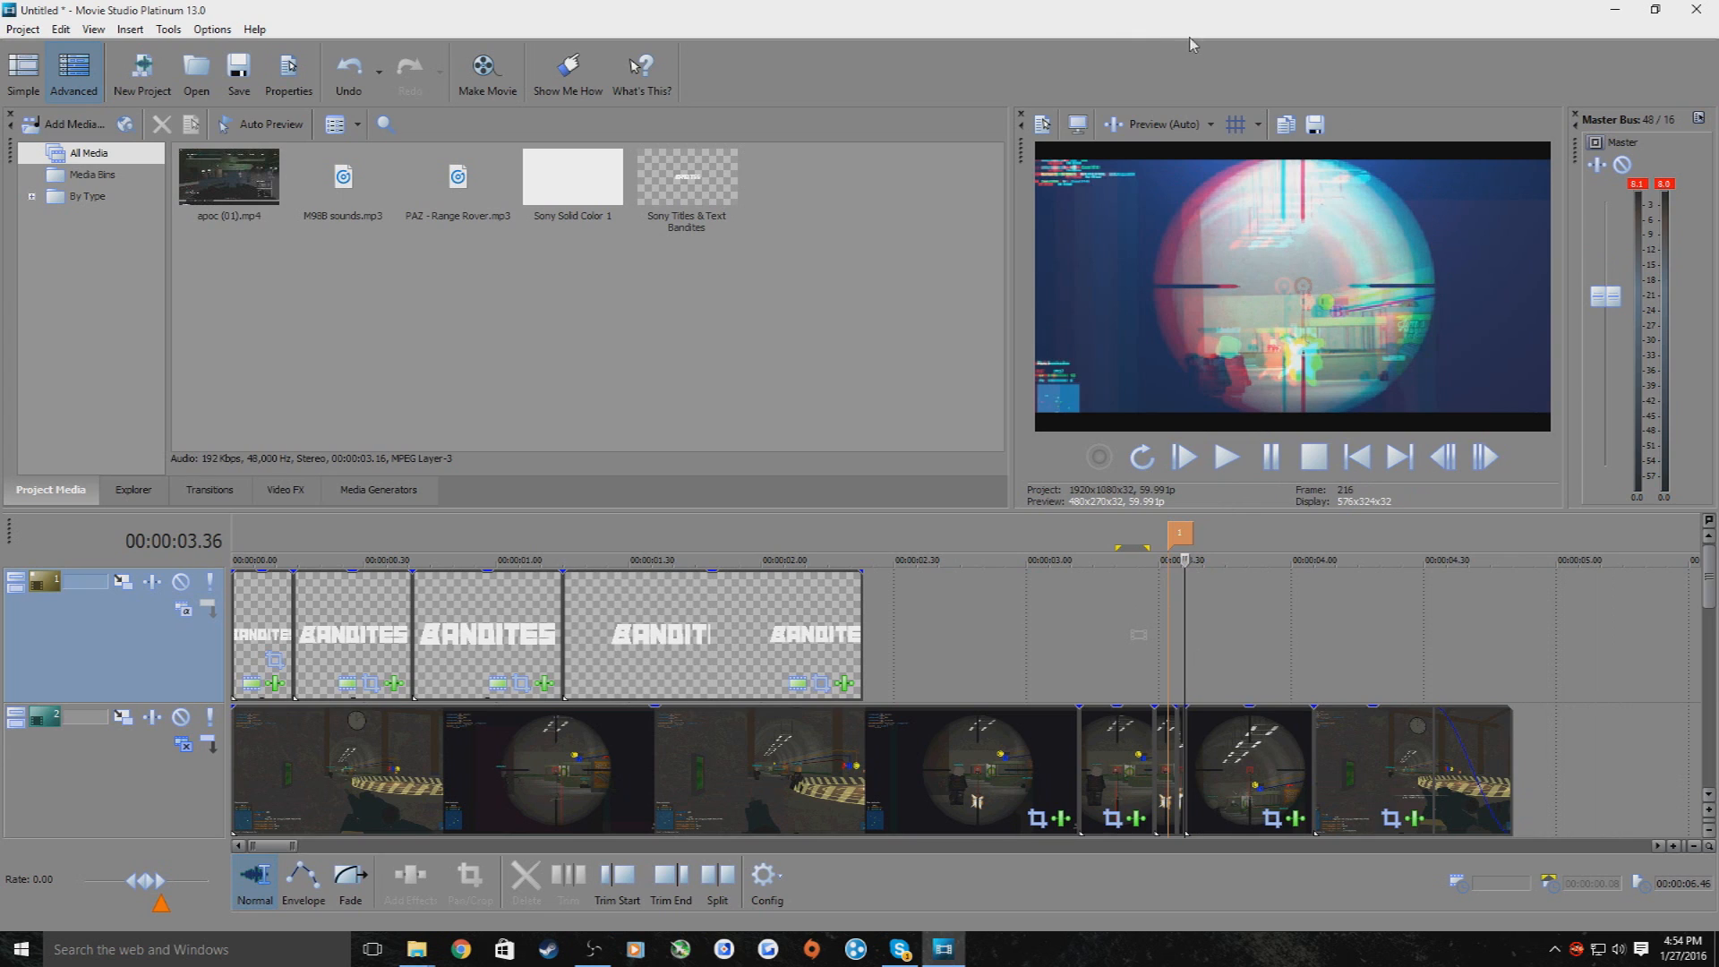
click(1304, 631)
drag(1305, 637, 1442, 672)
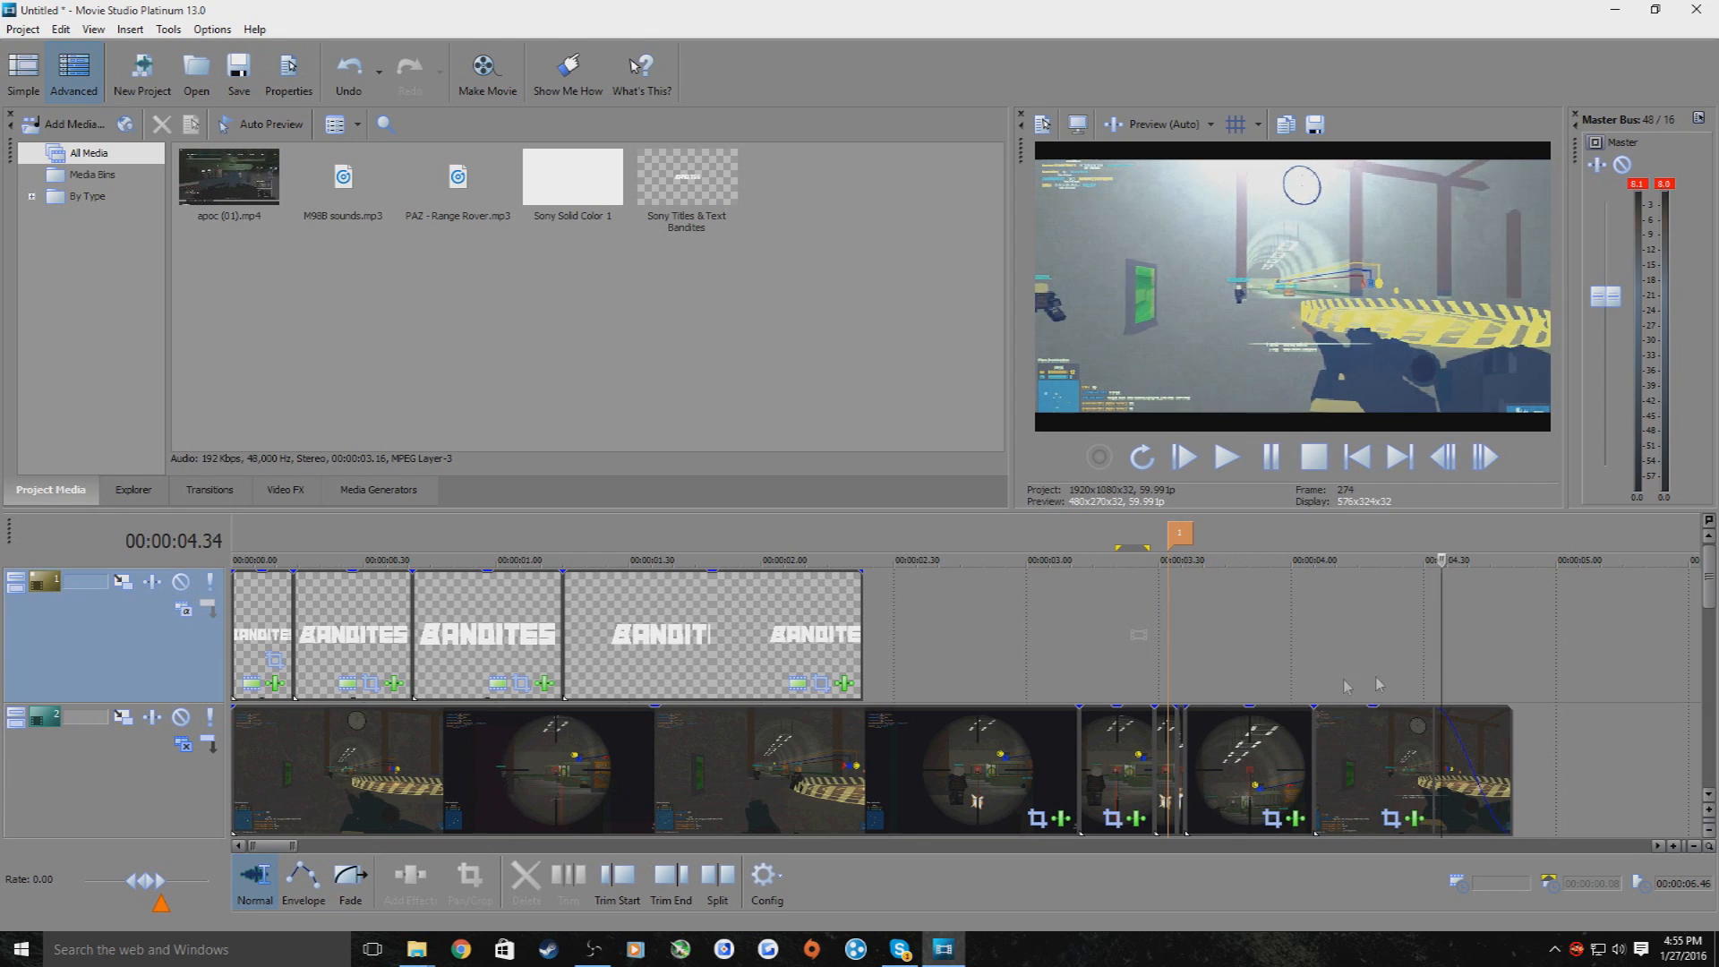
click(1185, 687)
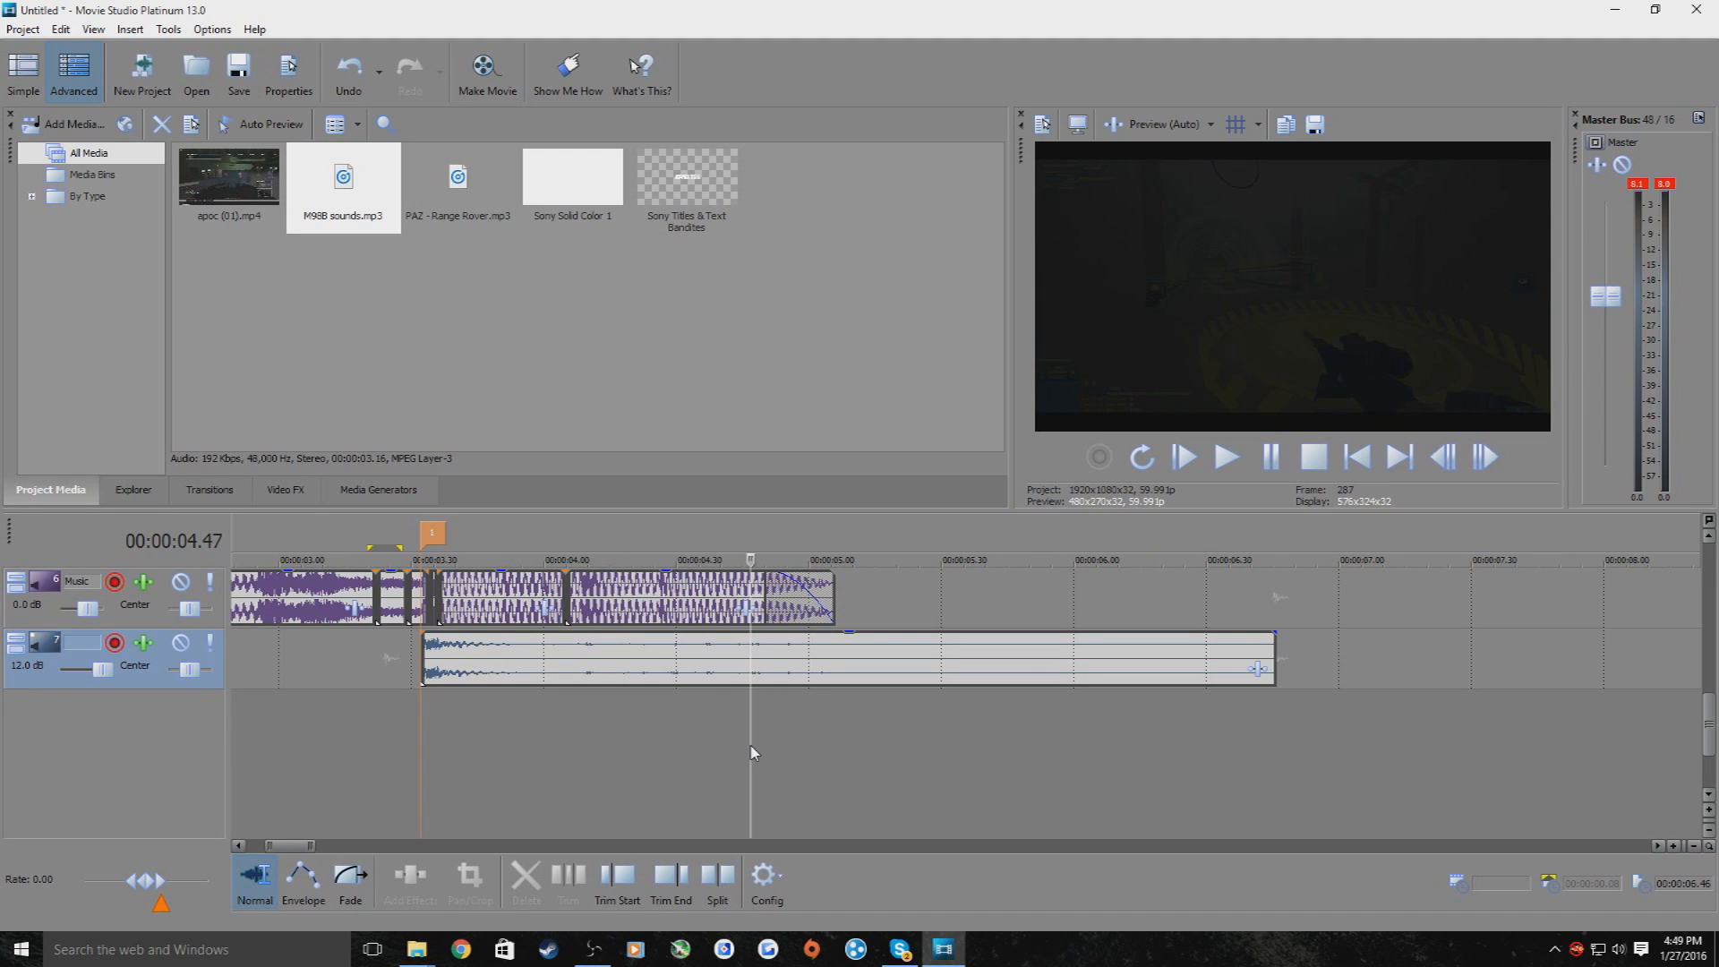
Return to the start of the timeline and scrub through the title and gameplay clips to about 00:00:04.30 to review the finished edit
drag(750, 746, 5, 707)
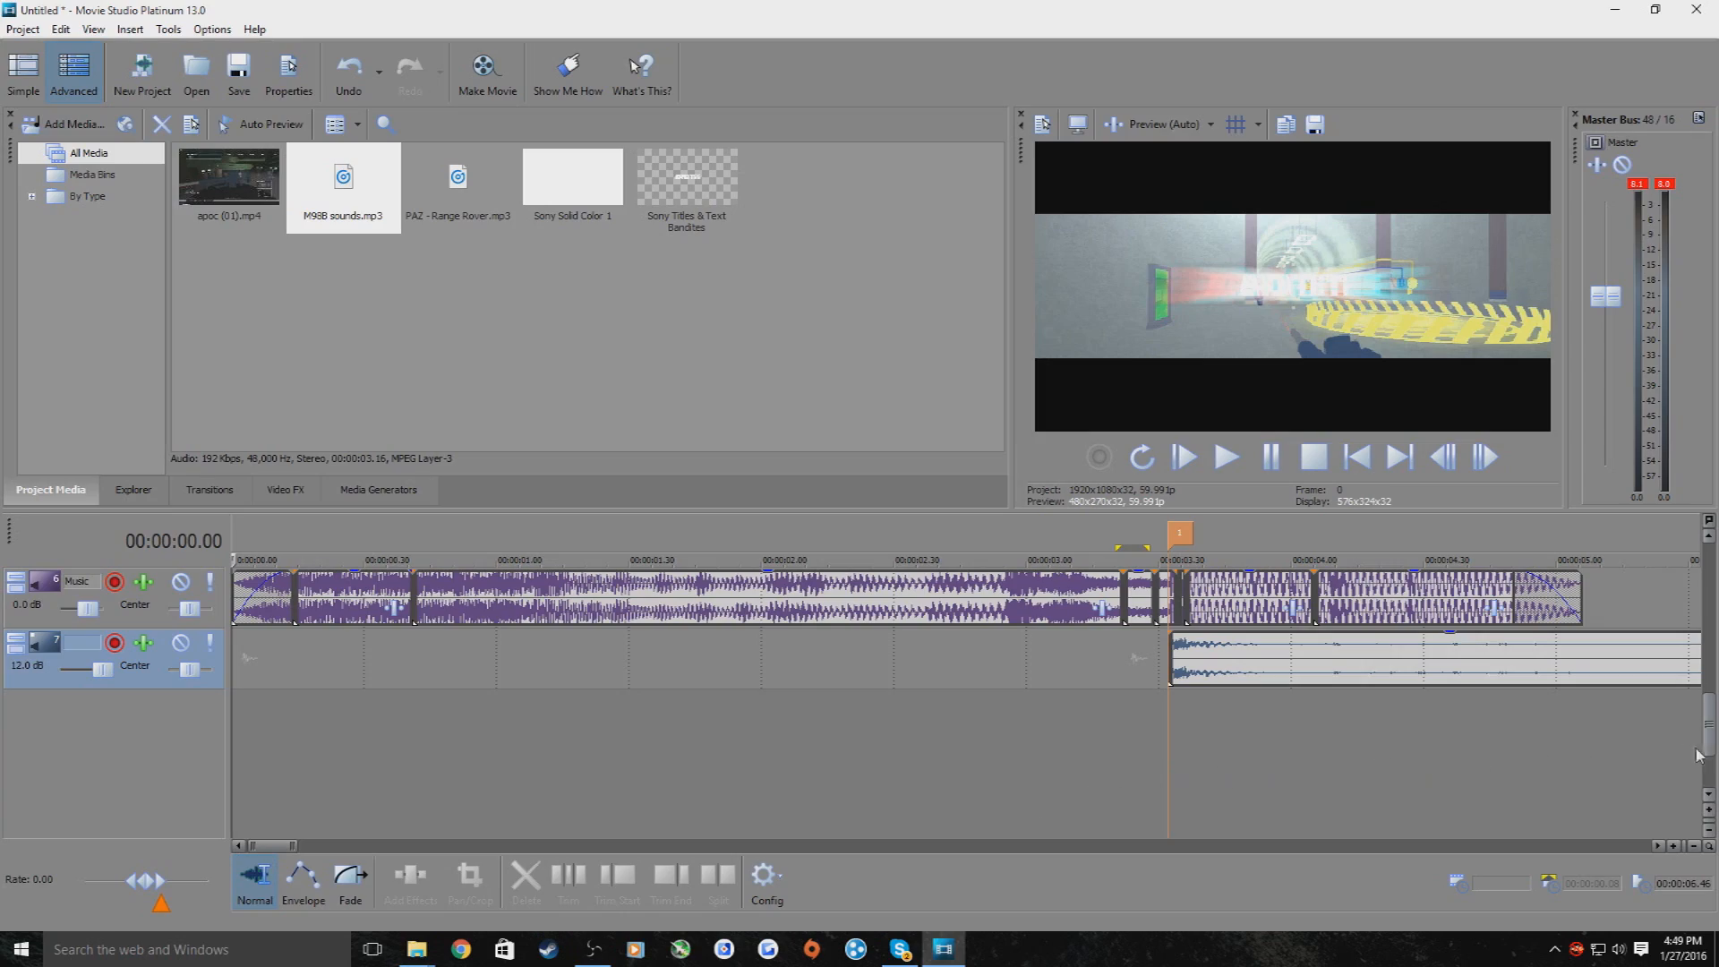
drag(1712, 721, 1706, 580)
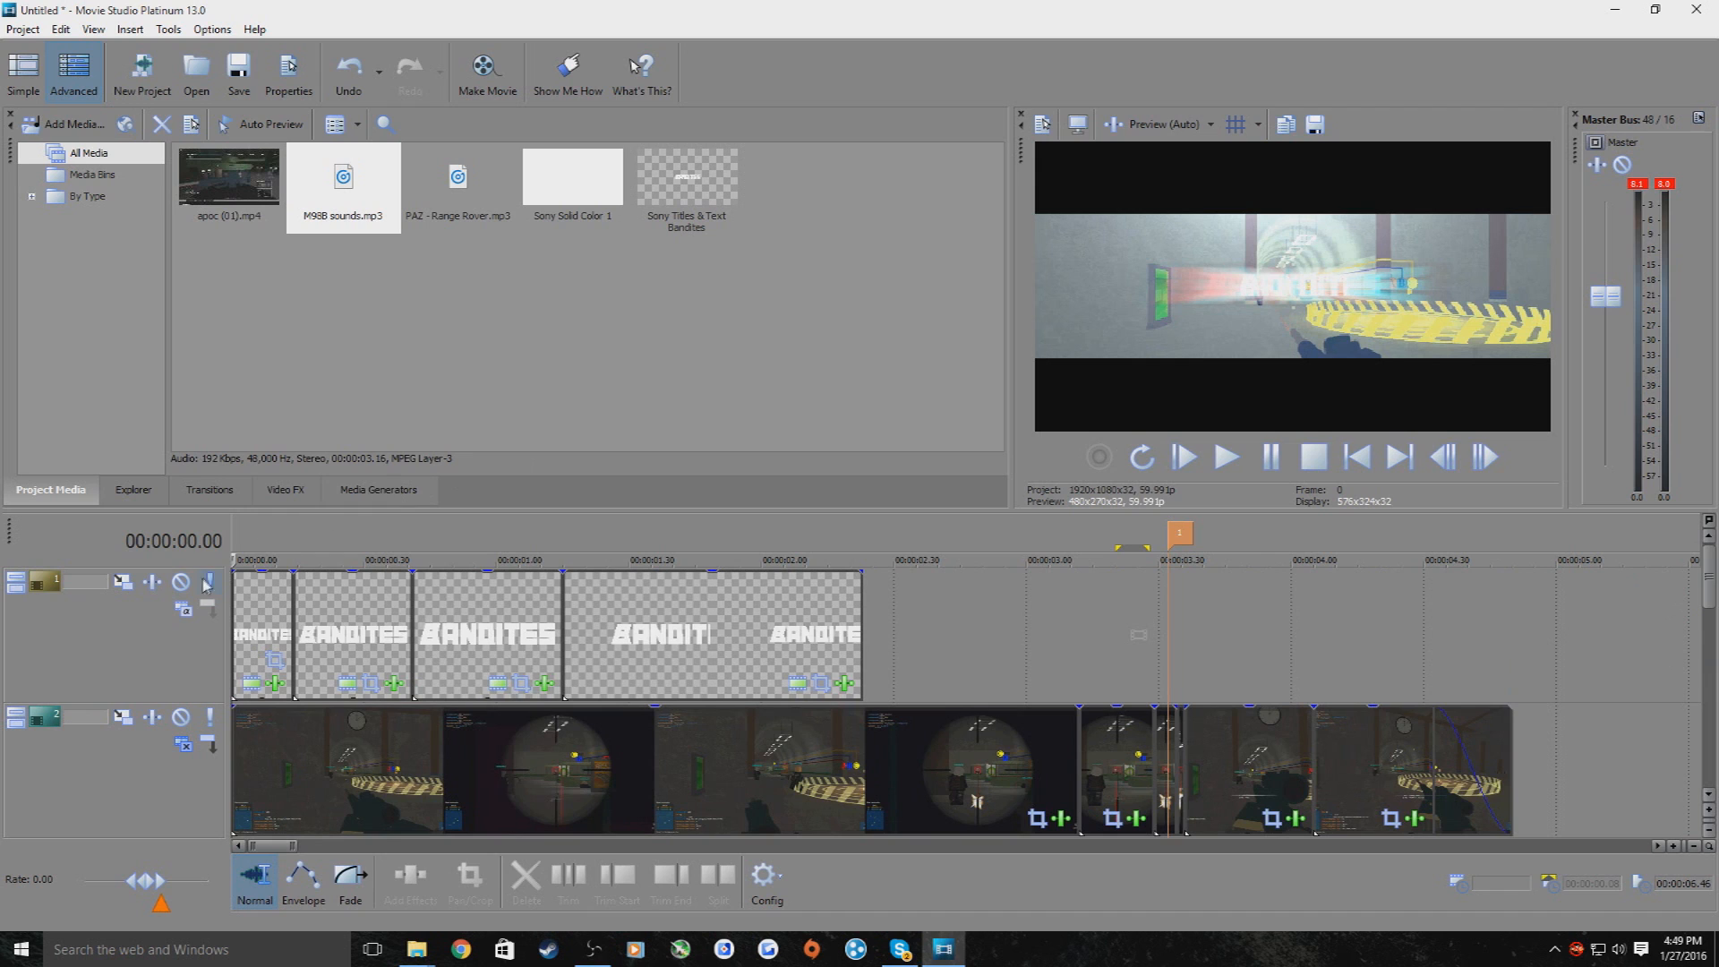
drag(231, 560, 1433, 606)
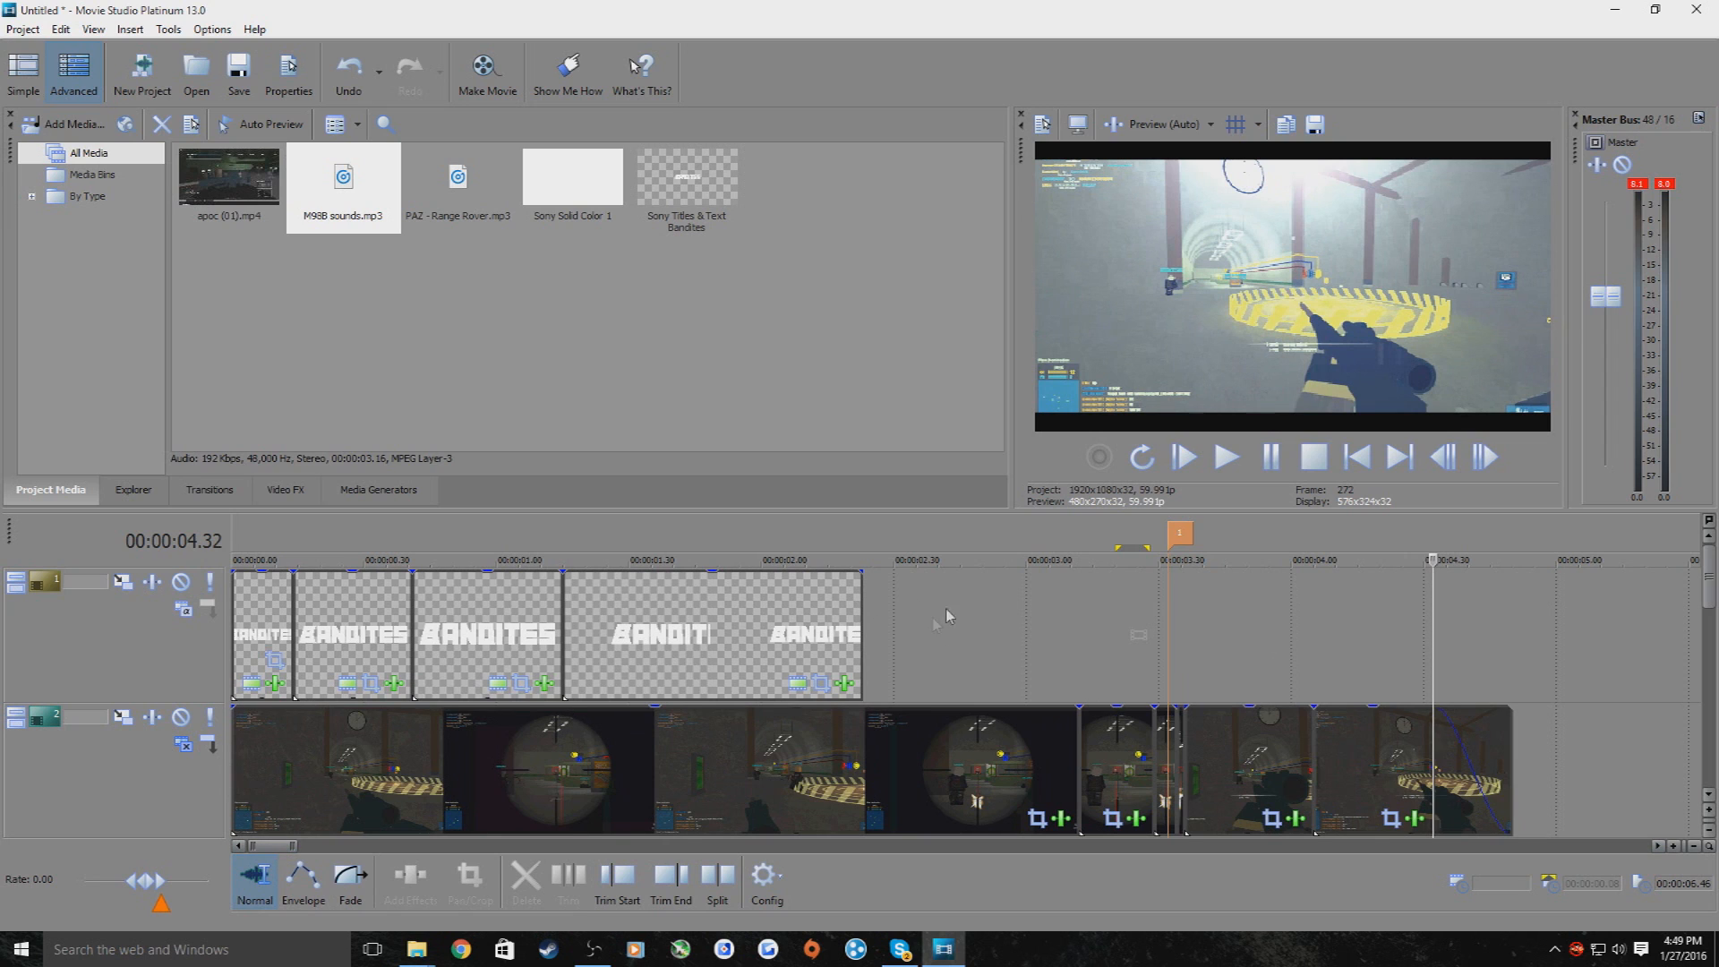
scroll(1713, 598, down, 2)
scroll(1714, 598, up, 2)
click(243, 573)
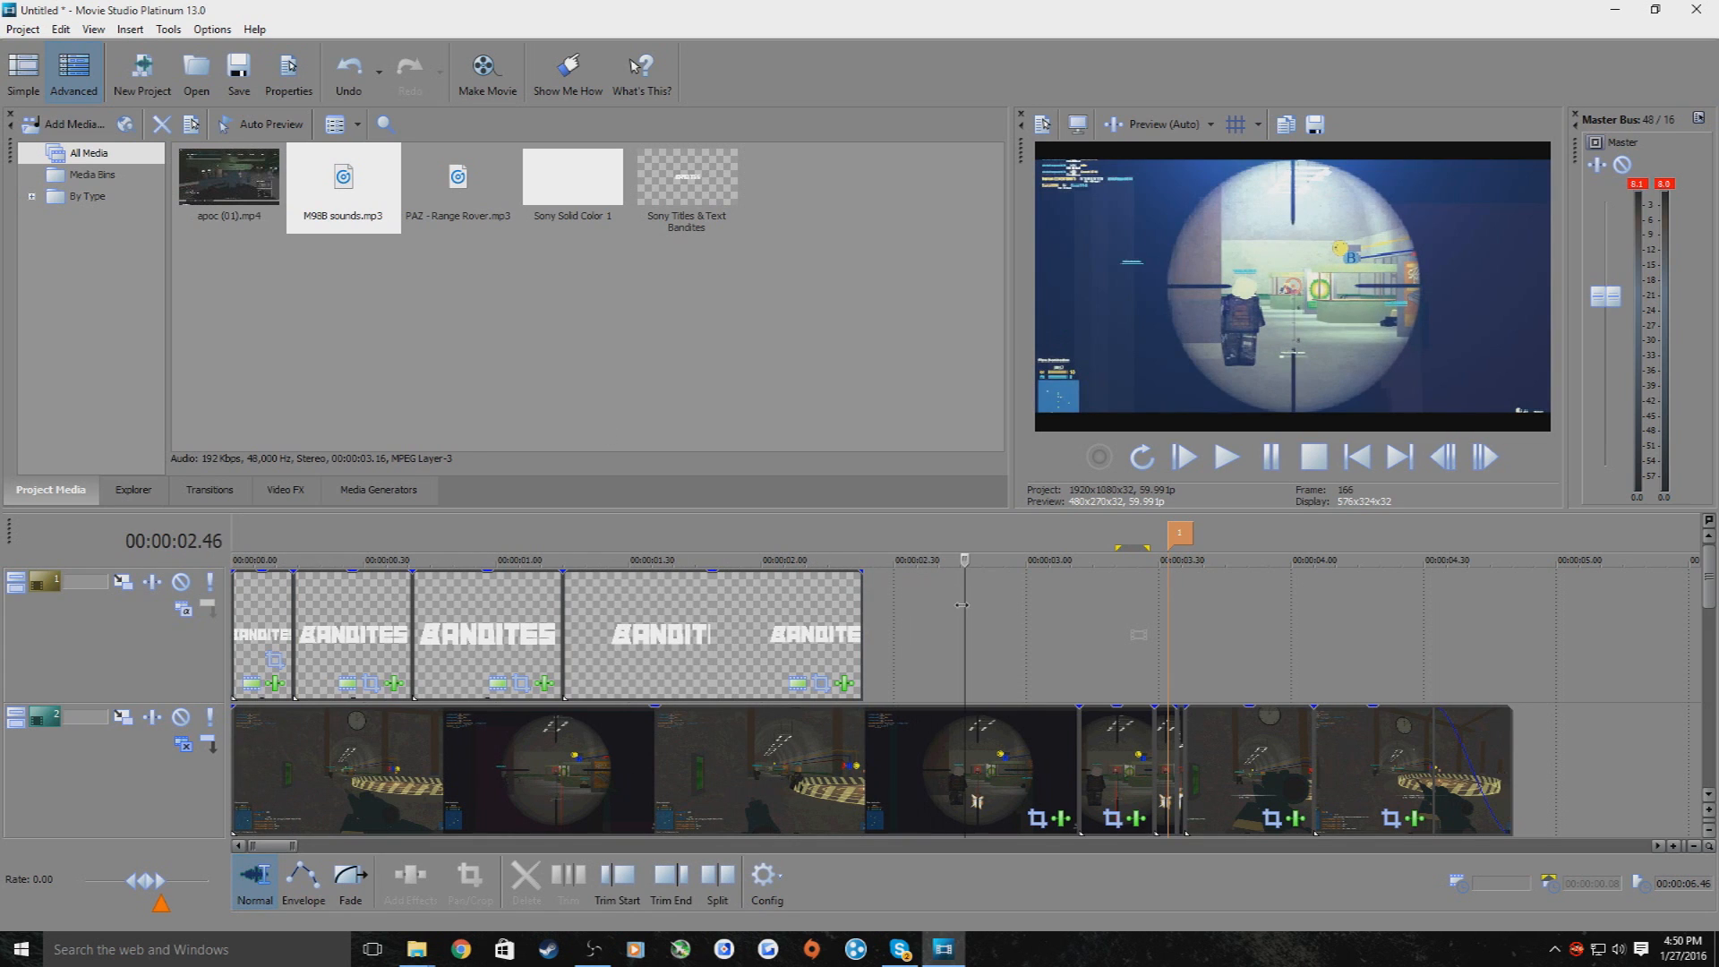
click(1425, 686)
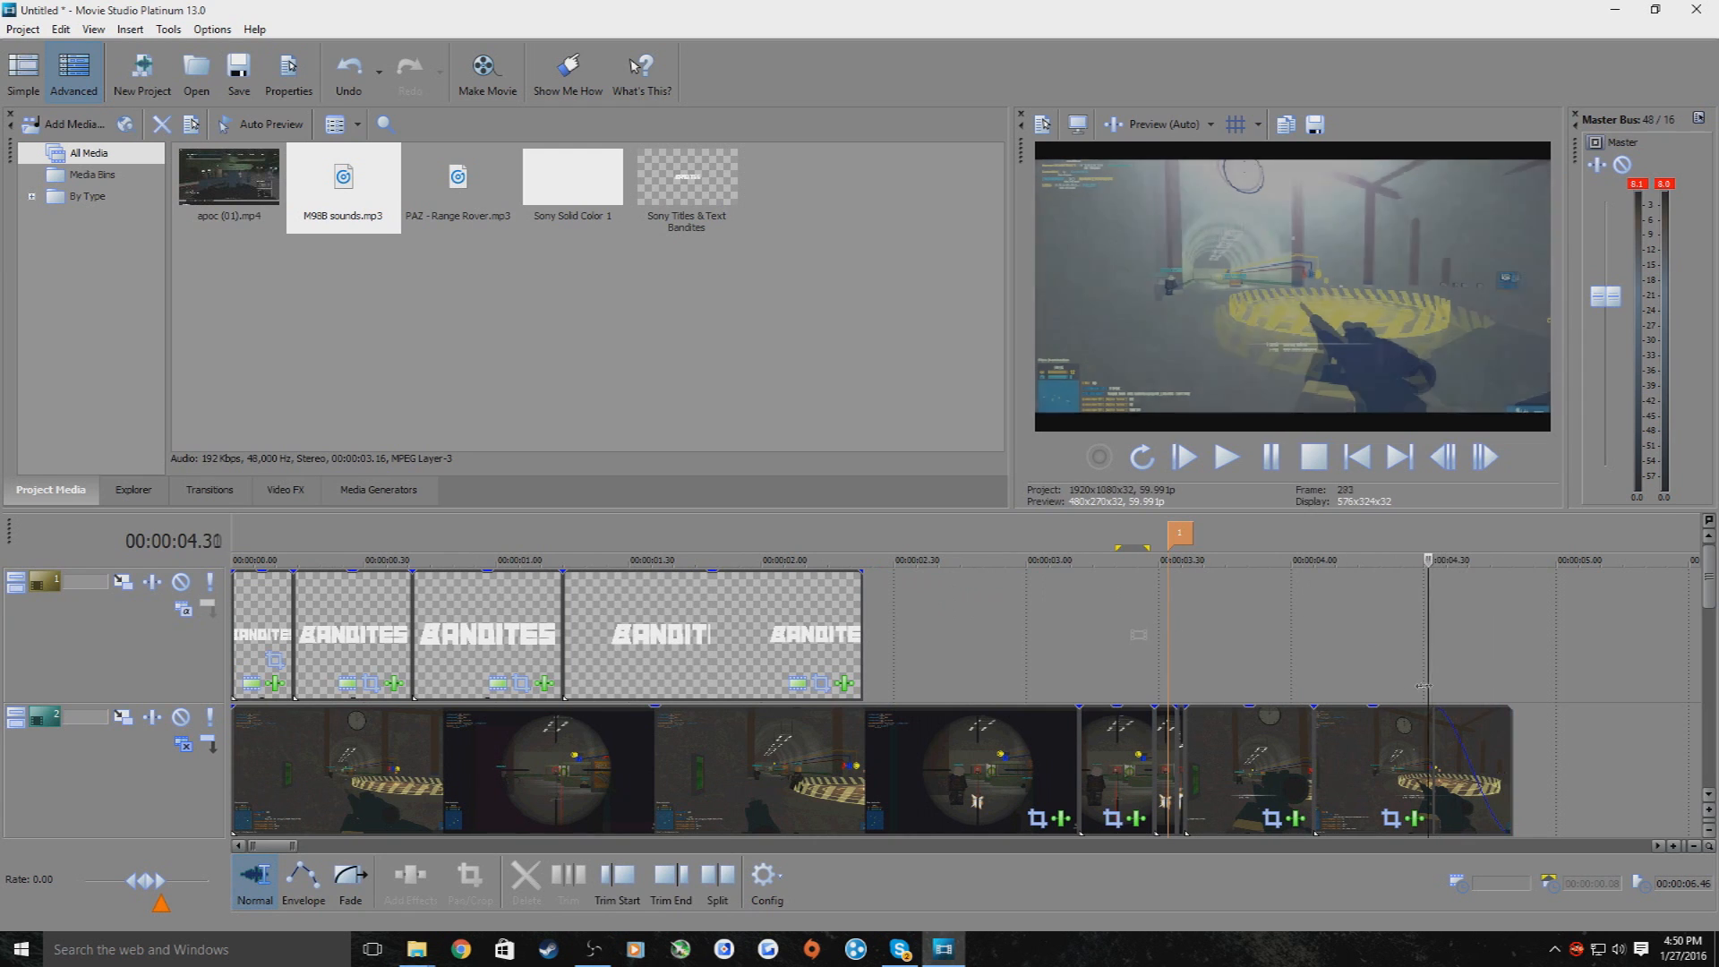
drag(1423, 686, 1400, 641)
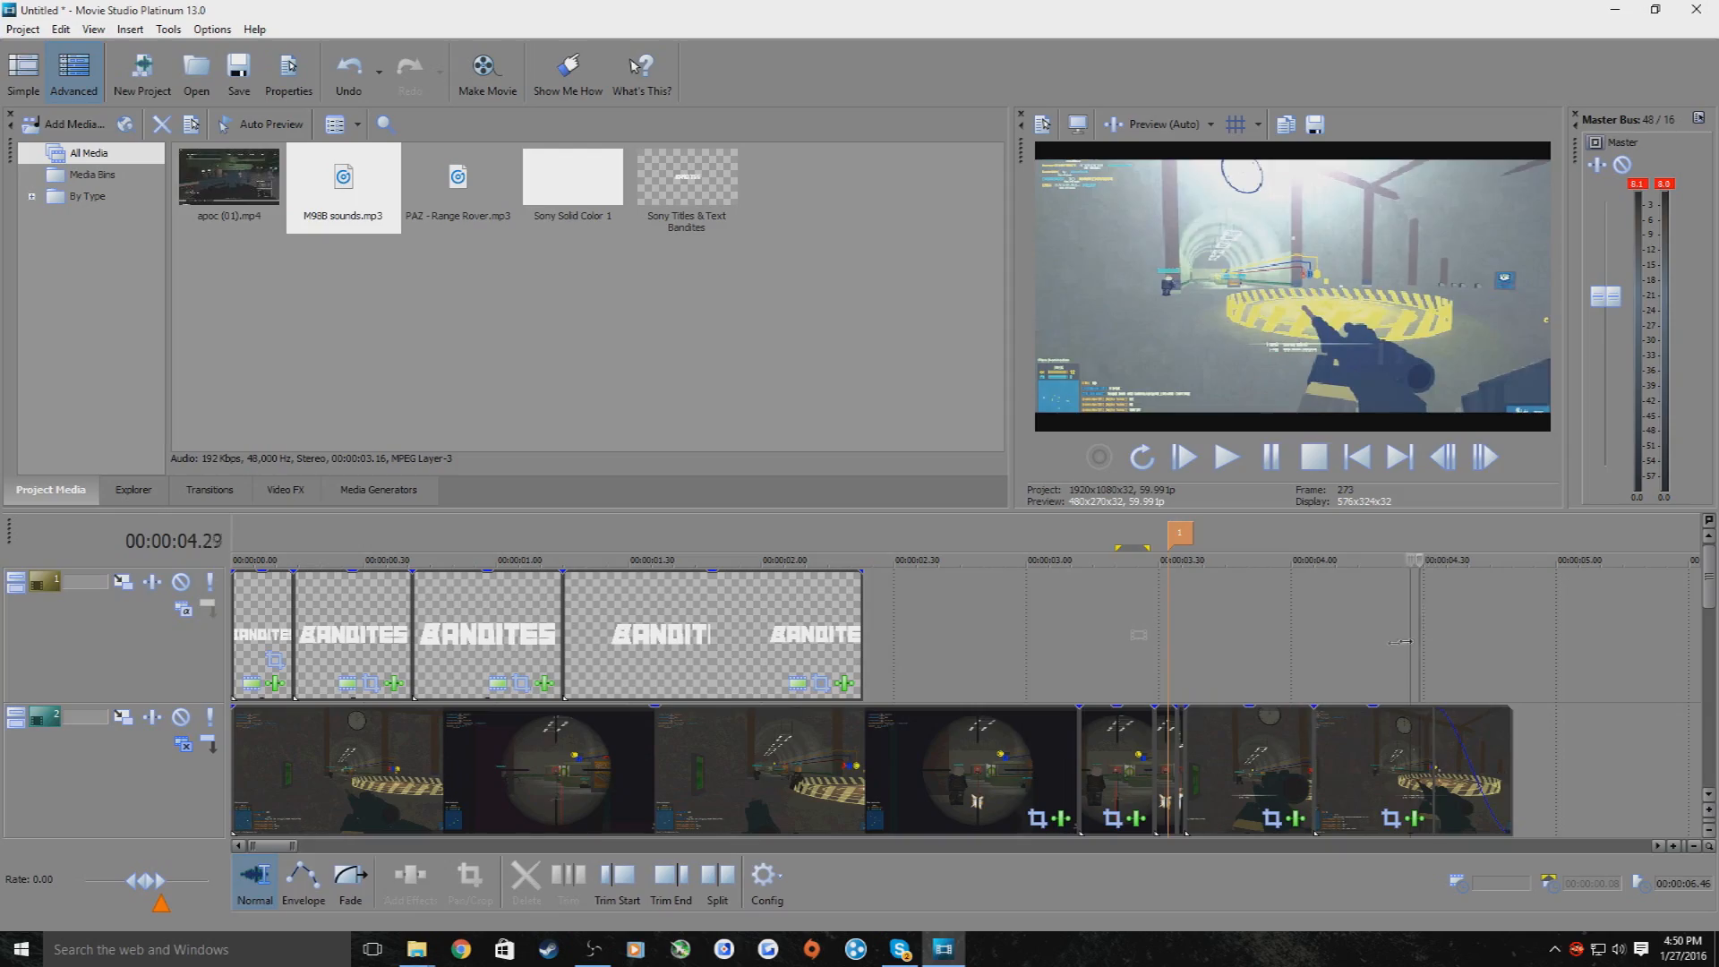